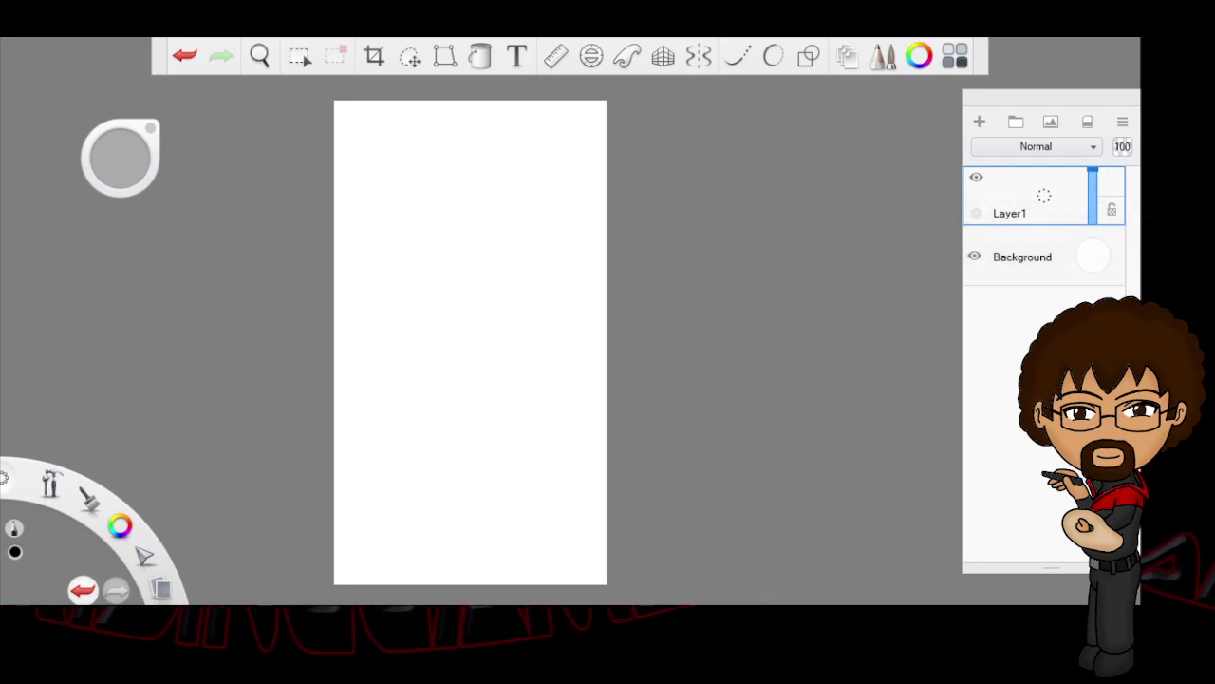
Step: Sketch the character's rounded head outline with a small oval ear on its left side near the middle of the canvas
key(space)
mouse_move(592, 294)
mouse_down()
mouse_move(646, 313)
mouse_move(670, 298)
mouse_up()
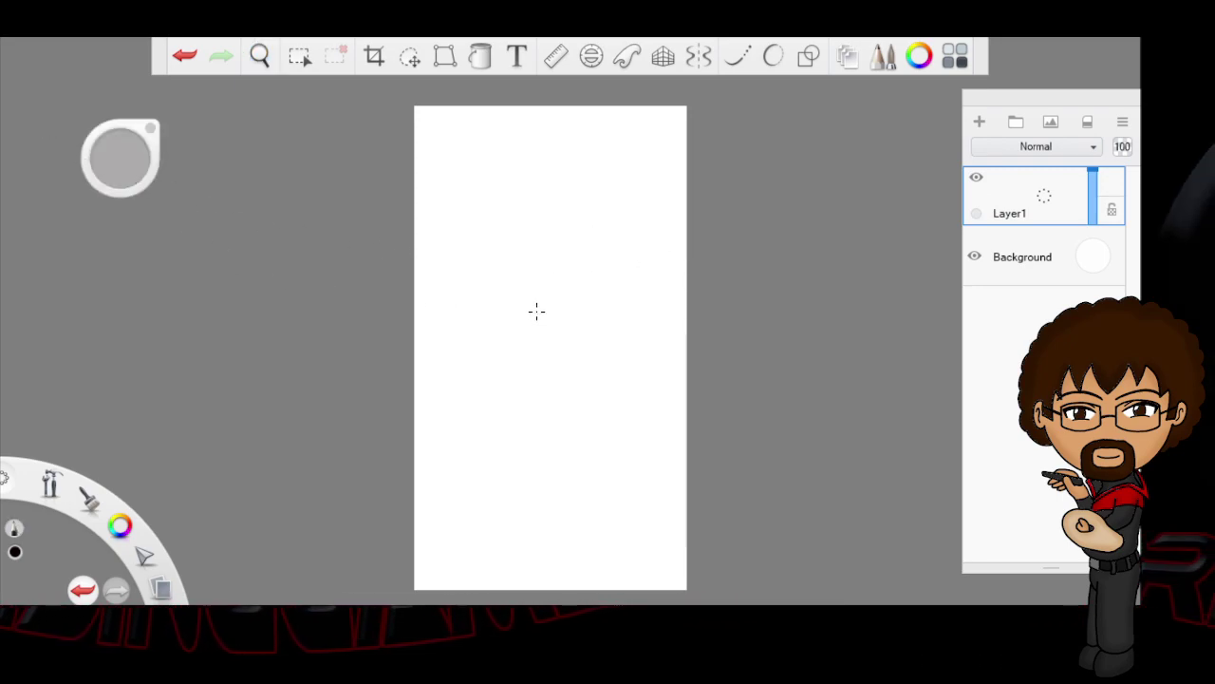
drag(537, 355, 564, 348)
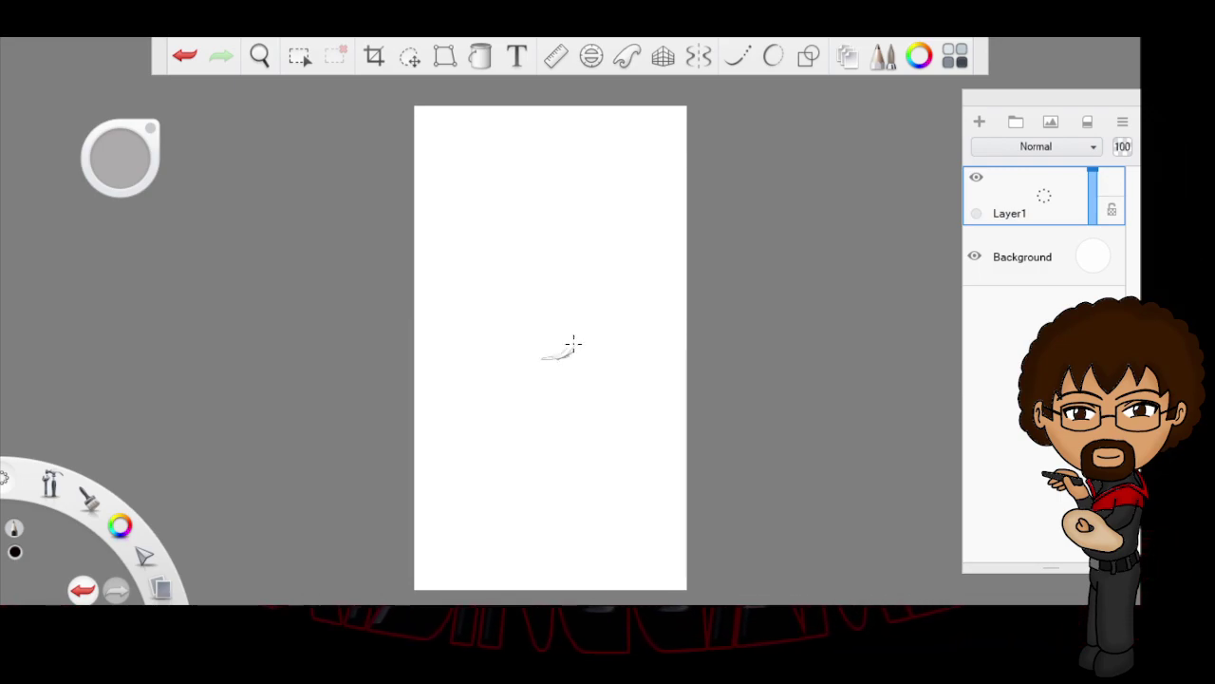
drag(573, 347, 541, 357)
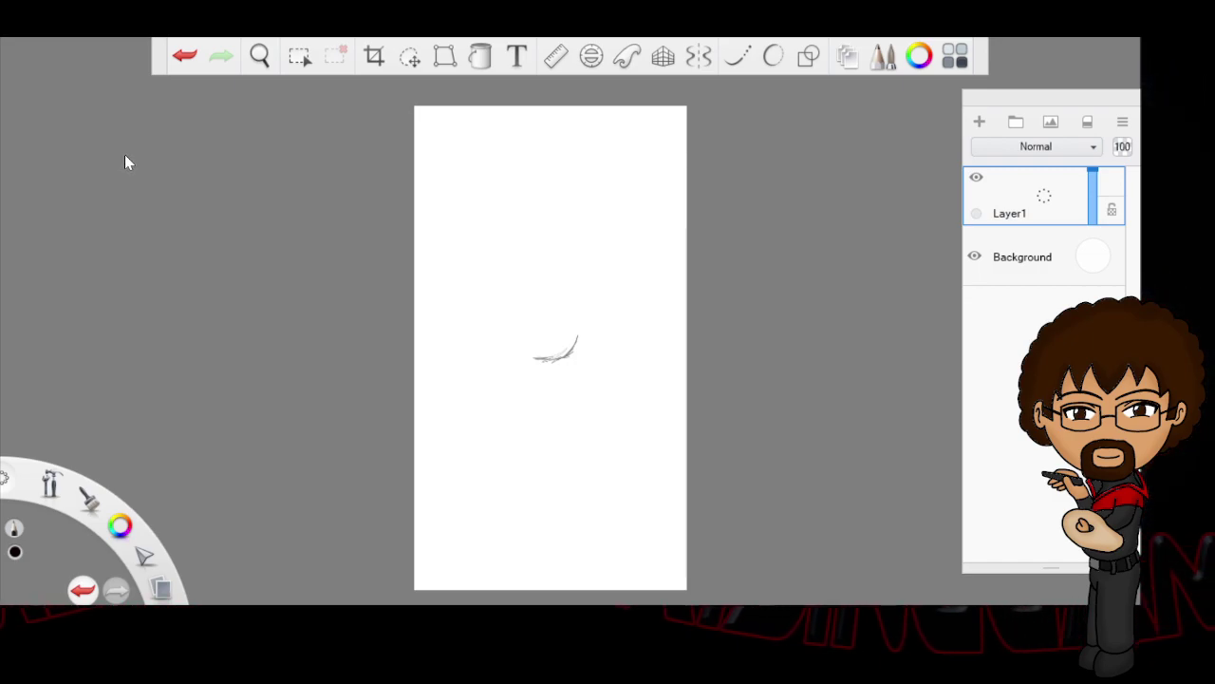
mouse_move(133, 162)
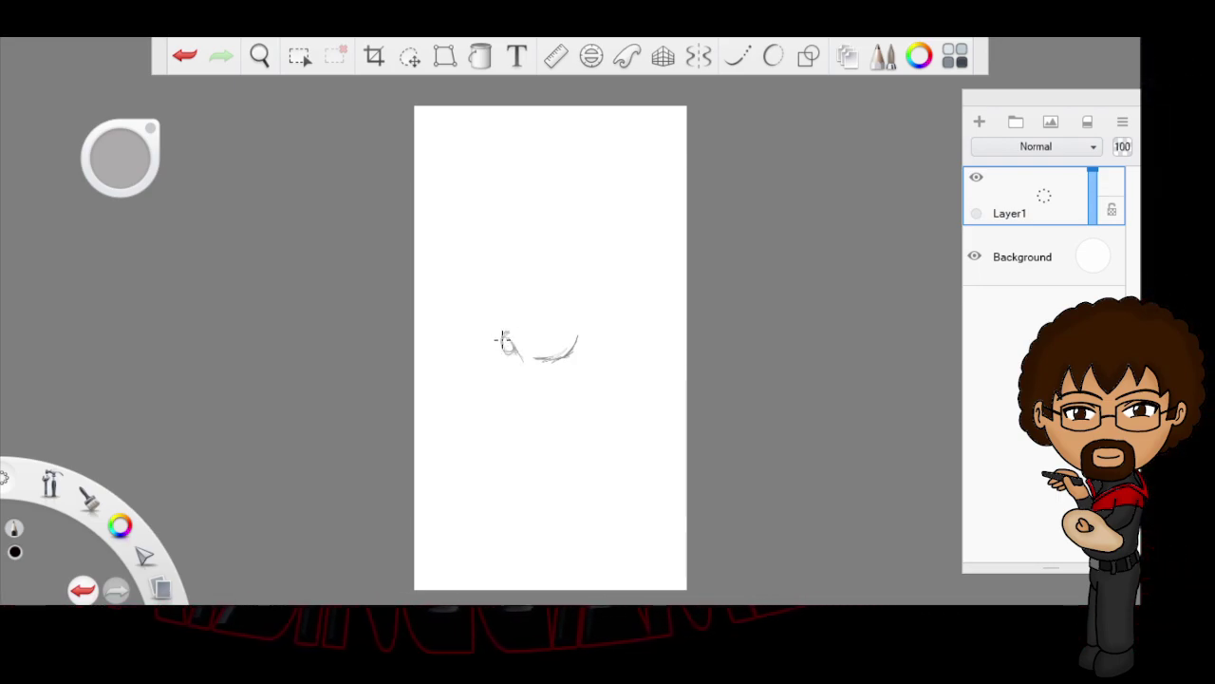
mouse_move(519, 352)
mouse_down()
mouse_move(548, 365)
mouse_move(581, 334)
mouse_up()
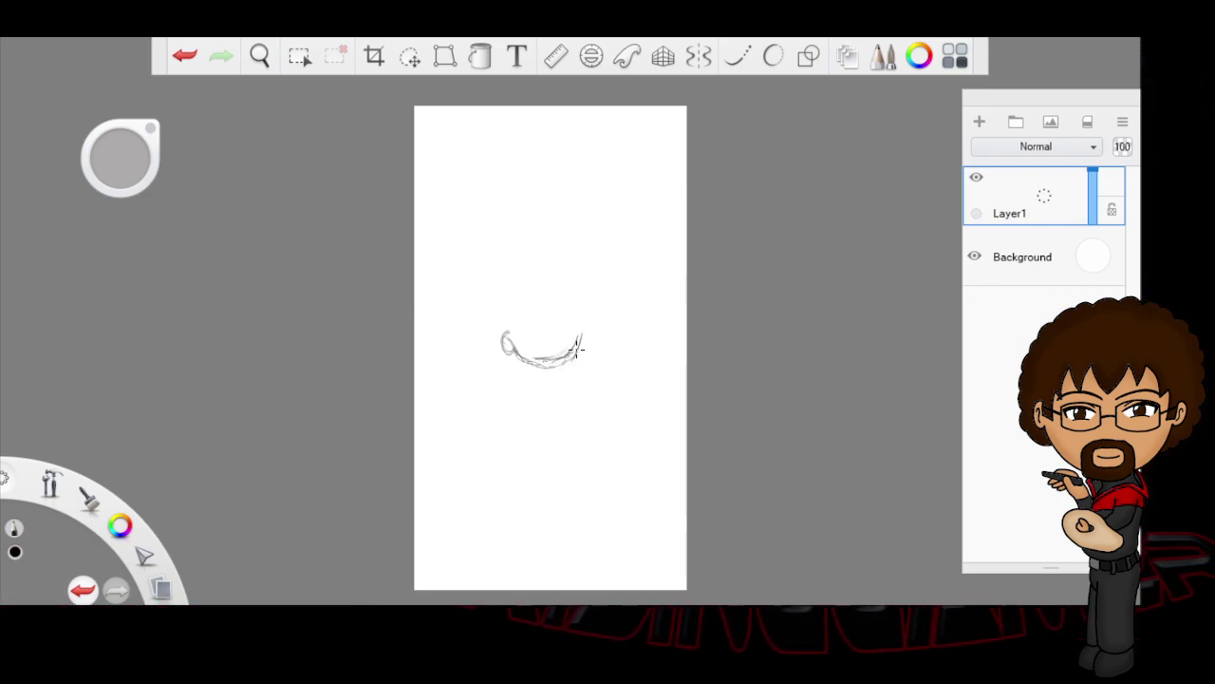
mouse_move(513, 340)
mouse_down()
mouse_move(537, 364)
mouse_move(570, 353)
mouse_up()
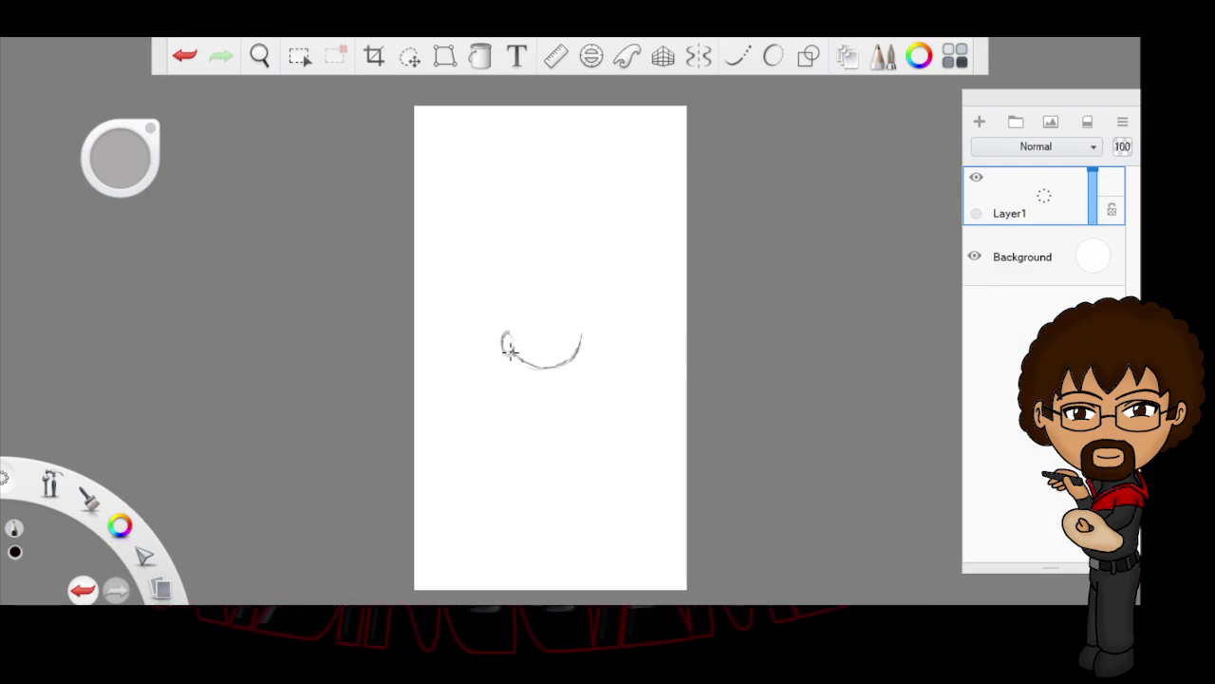
mouse_move(510, 328)
mouse_down()
mouse_move(503, 343)
mouse_move(531, 365)
mouse_up()
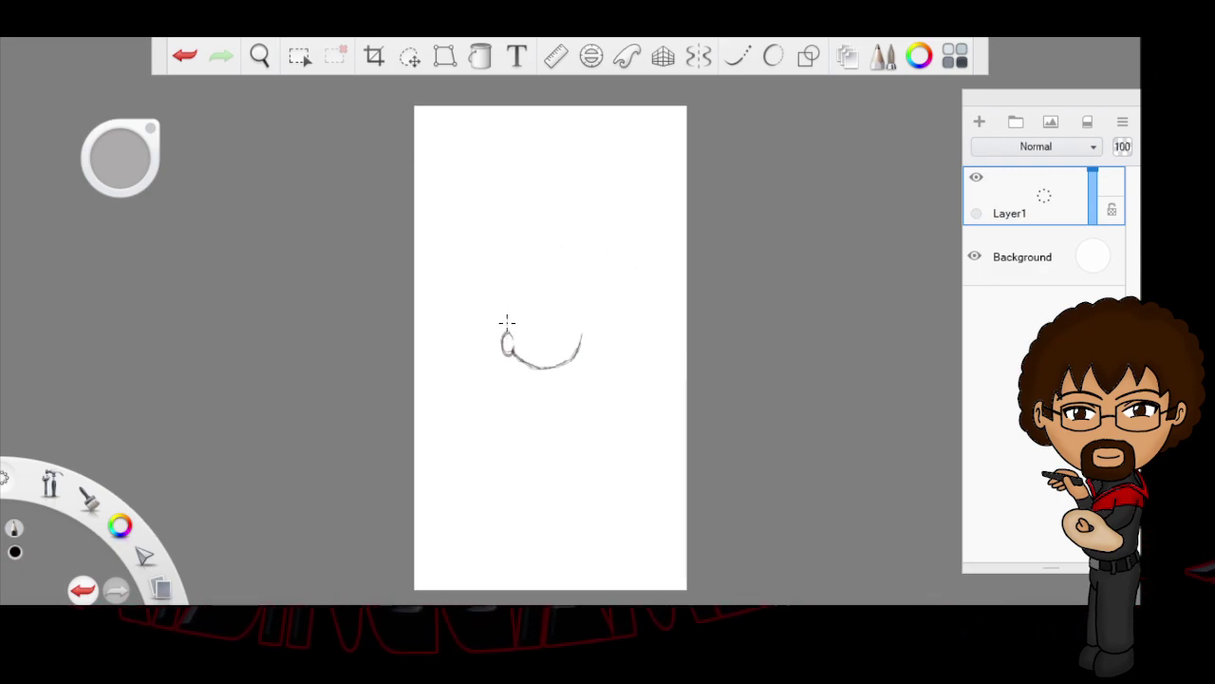
drag(507, 311, 517, 303)
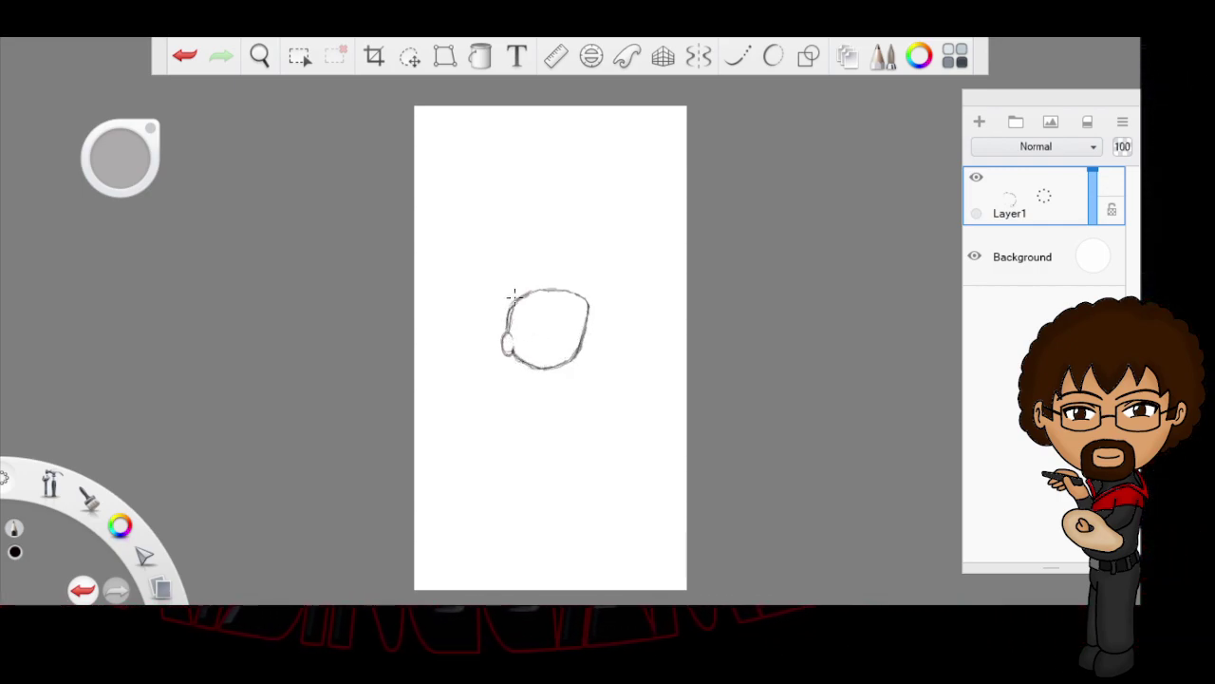
Step: Clean up the head outline and sketch curved vertical and horizontal face guidelines across it
key(e)
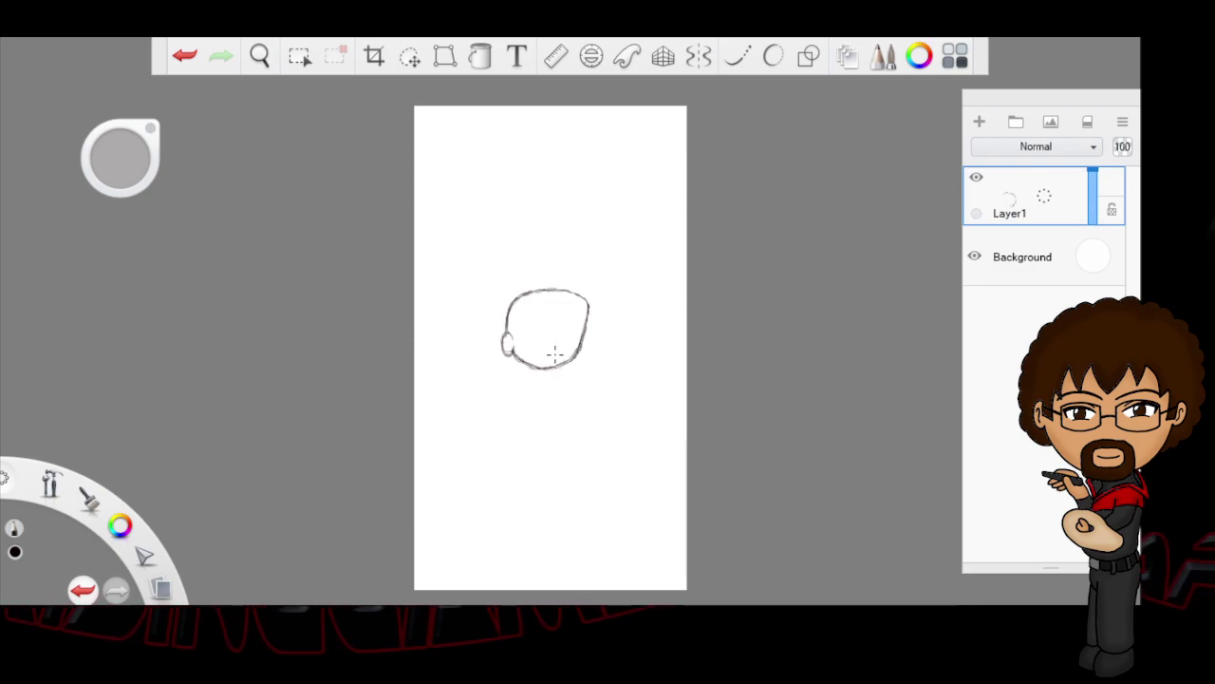
mouse_move(548, 361)
mouse_down()
mouse_move(561, 289)
mouse_move(546, 369)
mouse_up()
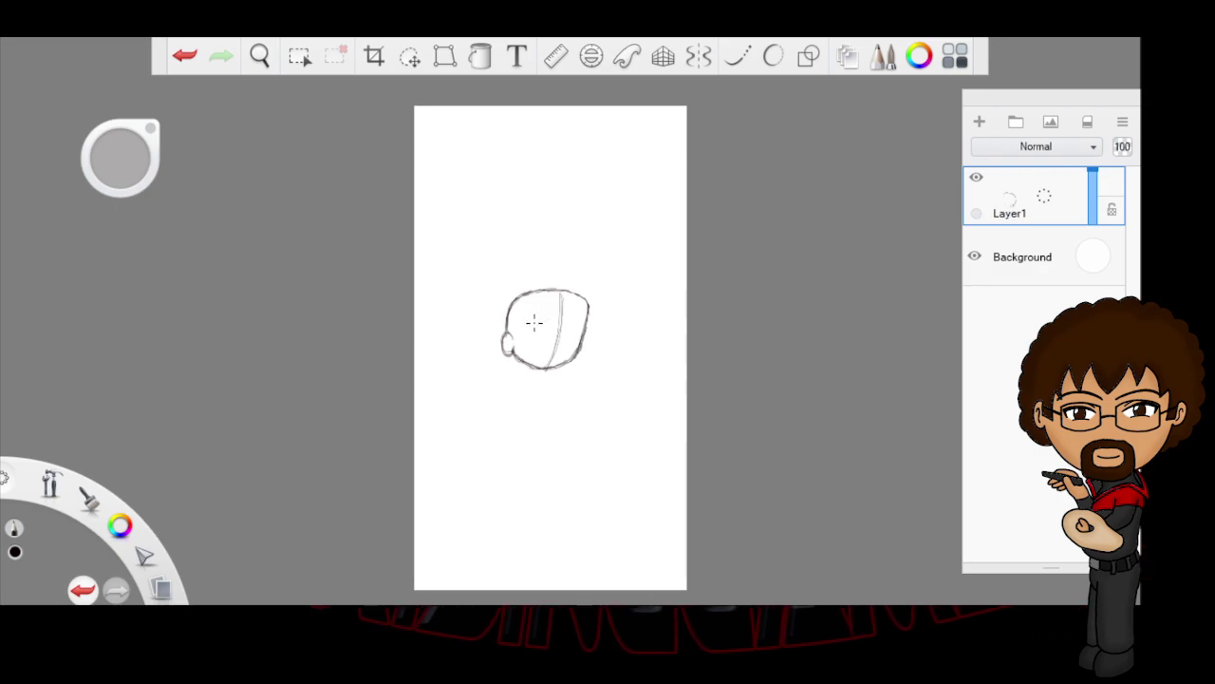
drag(570, 327, 587, 327)
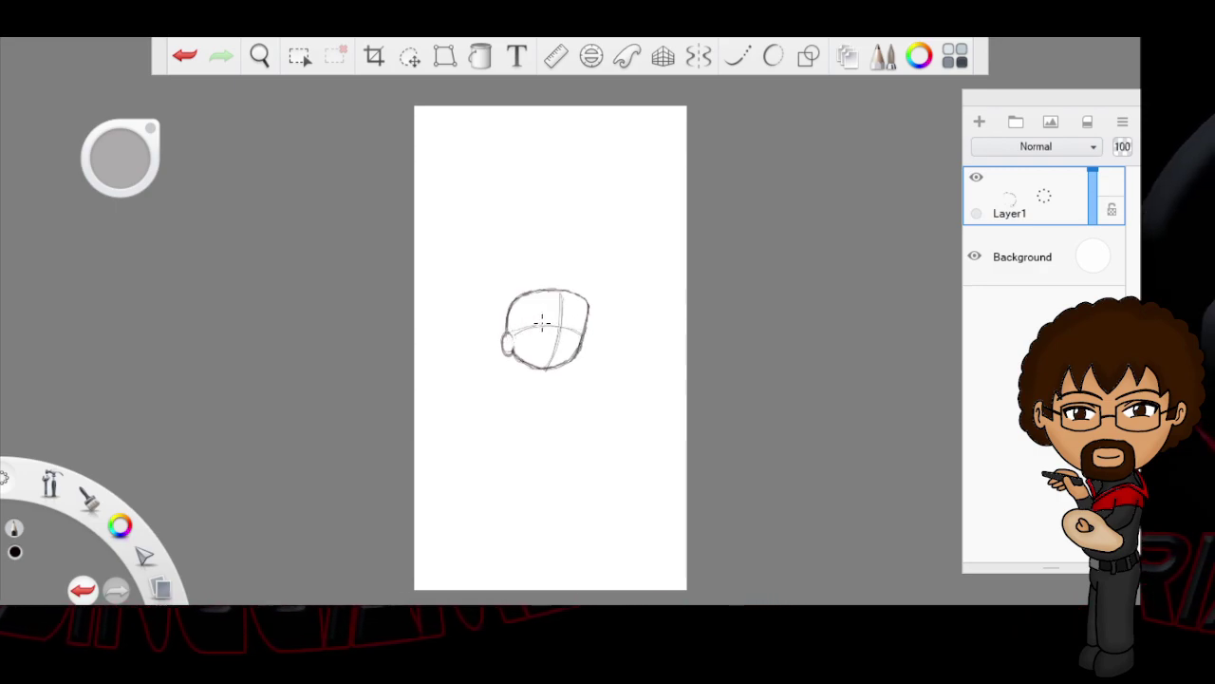
Step: Transform the head sketch by shrinking it slightly, tilting it more upright and shifting it a little to the right
click(409, 56)
click(881, 103)
mouse_move(756, 326)
mouse_down()
mouse_move(757, 402)
mouse_move(746, 364)
mouse_up()
drag(770, 312, 758, 315)
mouse_move(771, 362)
mouse_down()
mouse_move(770, 401)
mouse_move(761, 347)
mouse_move(773, 345)
mouse_move(756, 343)
mouse_up()
drag(755, 376, 759, 418)
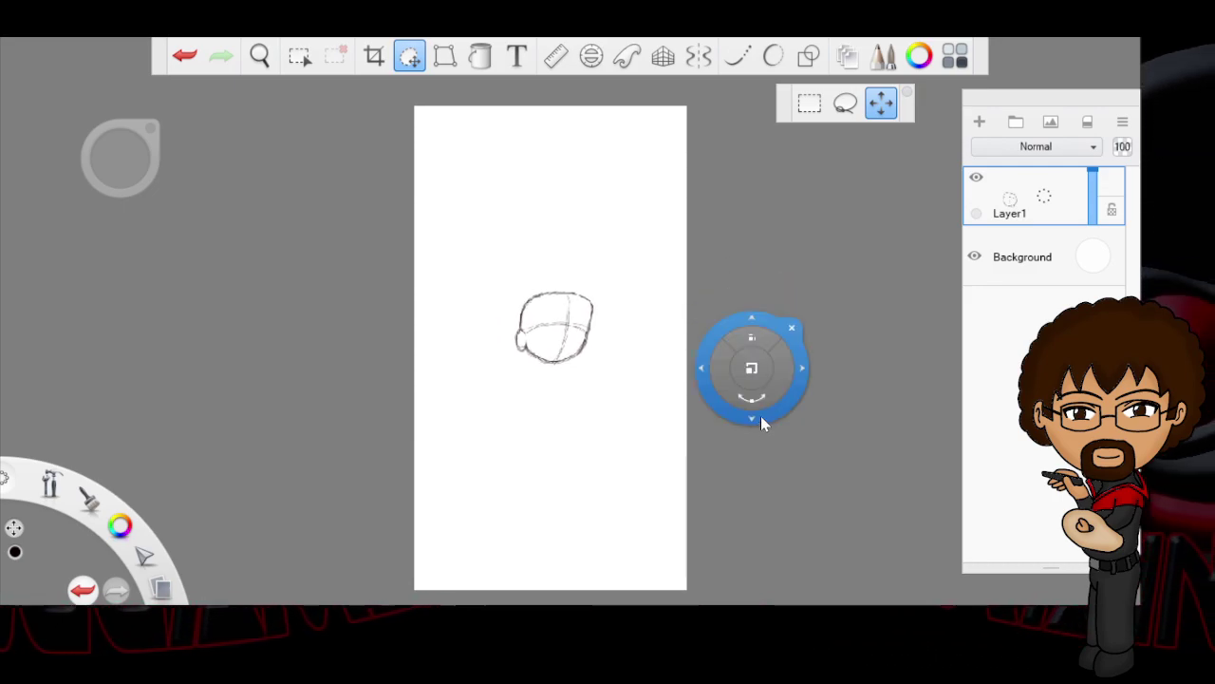
click(792, 327)
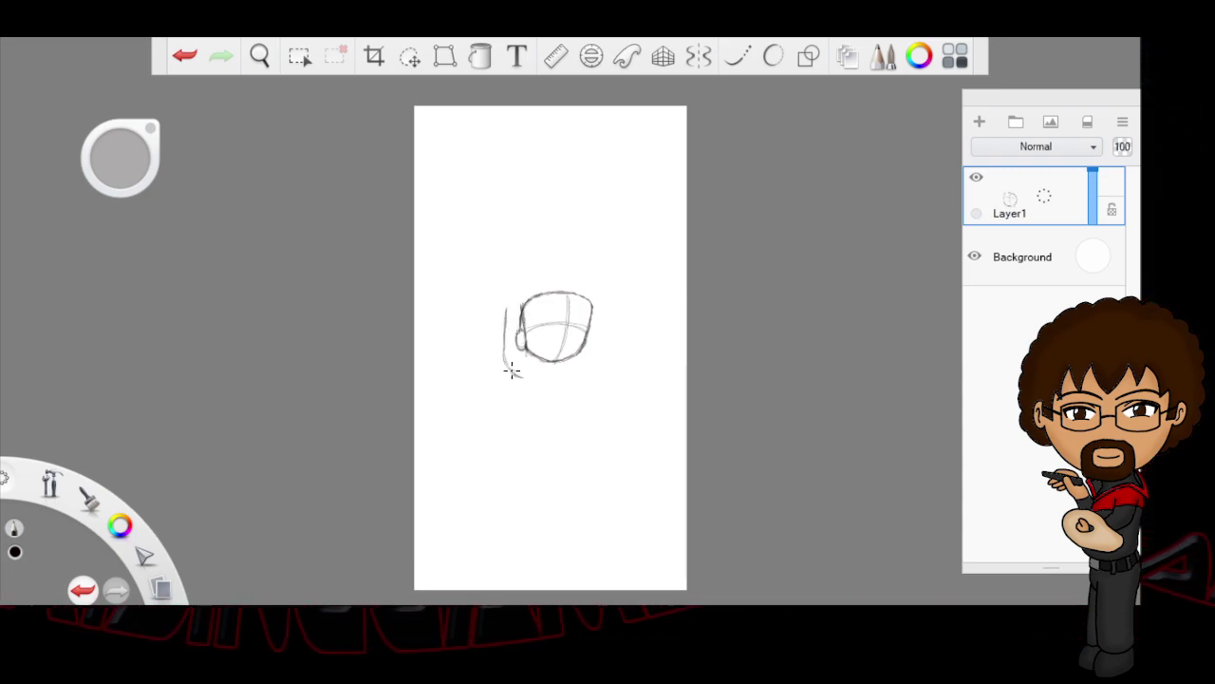
Step: Sketch the outer line of the raised left arm beside the head and the shoulder line under the chin
drag(519, 375, 506, 372)
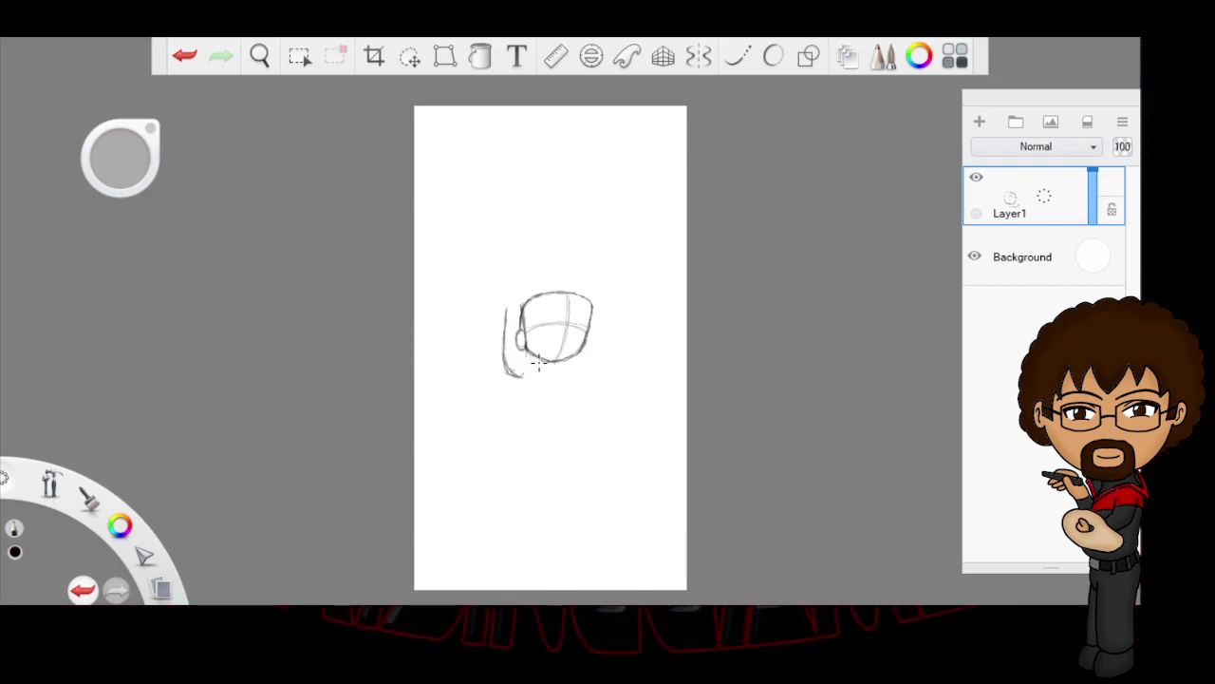
mouse_move(541, 363)
mouse_down()
mouse_move(525, 363)
mouse_move(555, 363)
mouse_up()
drag(567, 364, 572, 366)
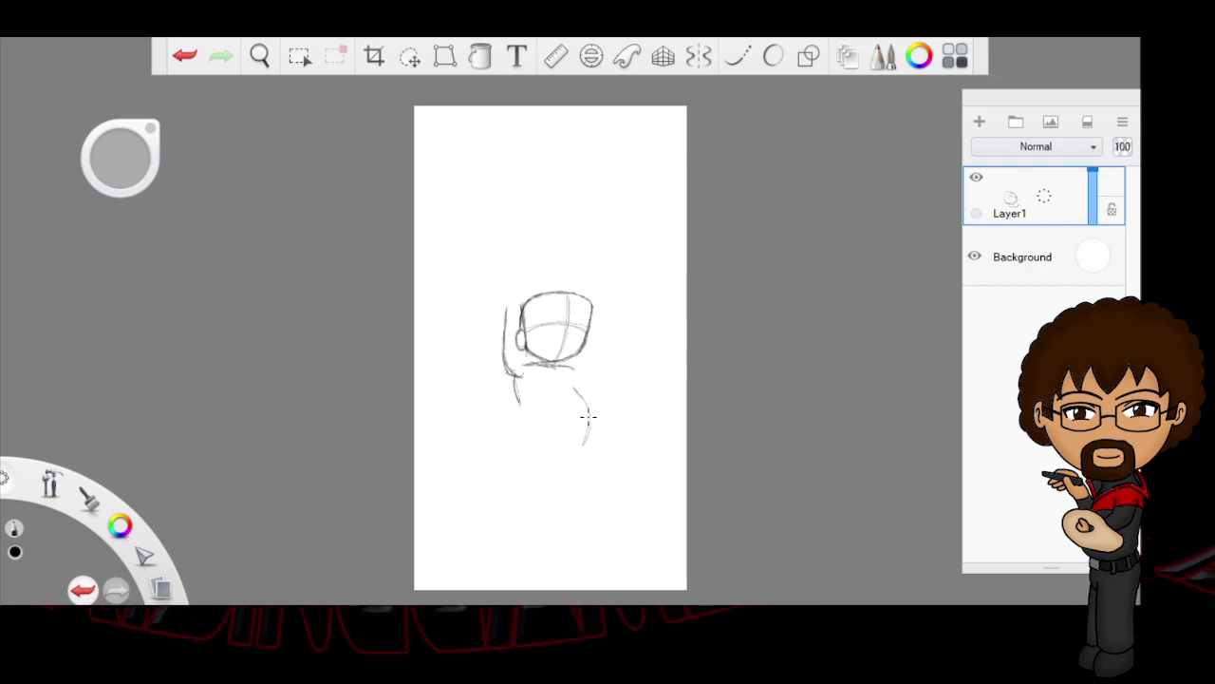
Step: Sketch the curved sides of the torso below the shoulders, erasing and redrawing the upper part of the left side
drag(575, 387, 585, 437)
drag(576, 387, 582, 444)
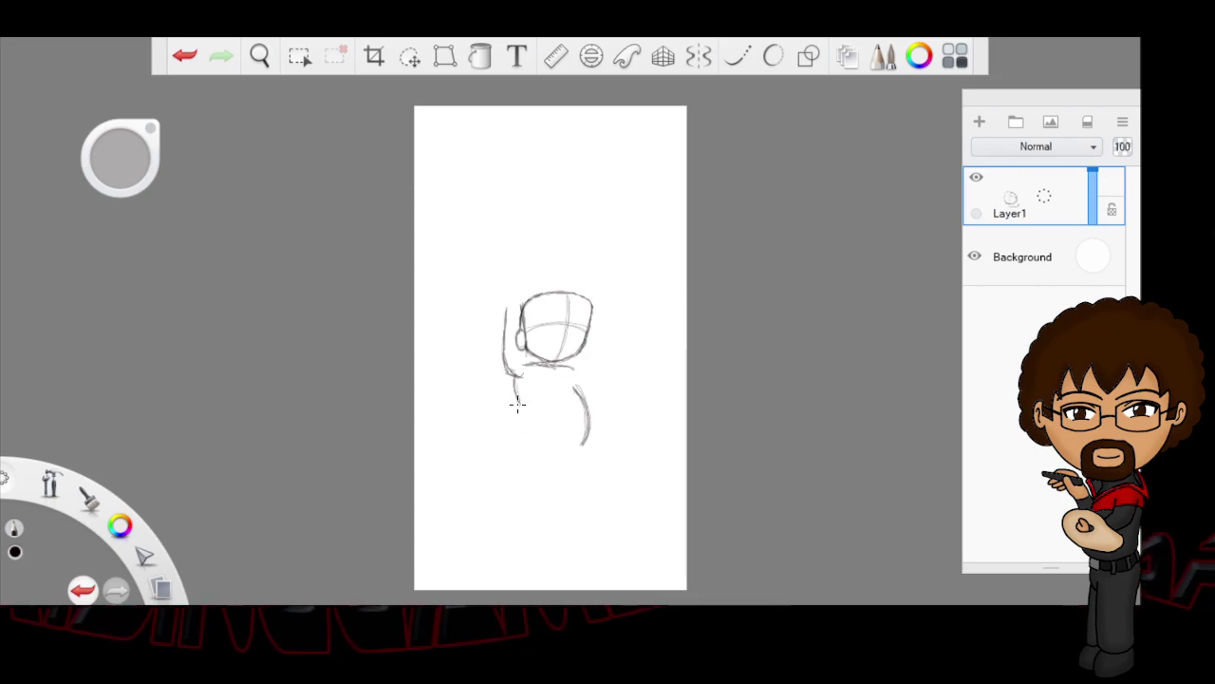
drag(517, 404, 518, 446)
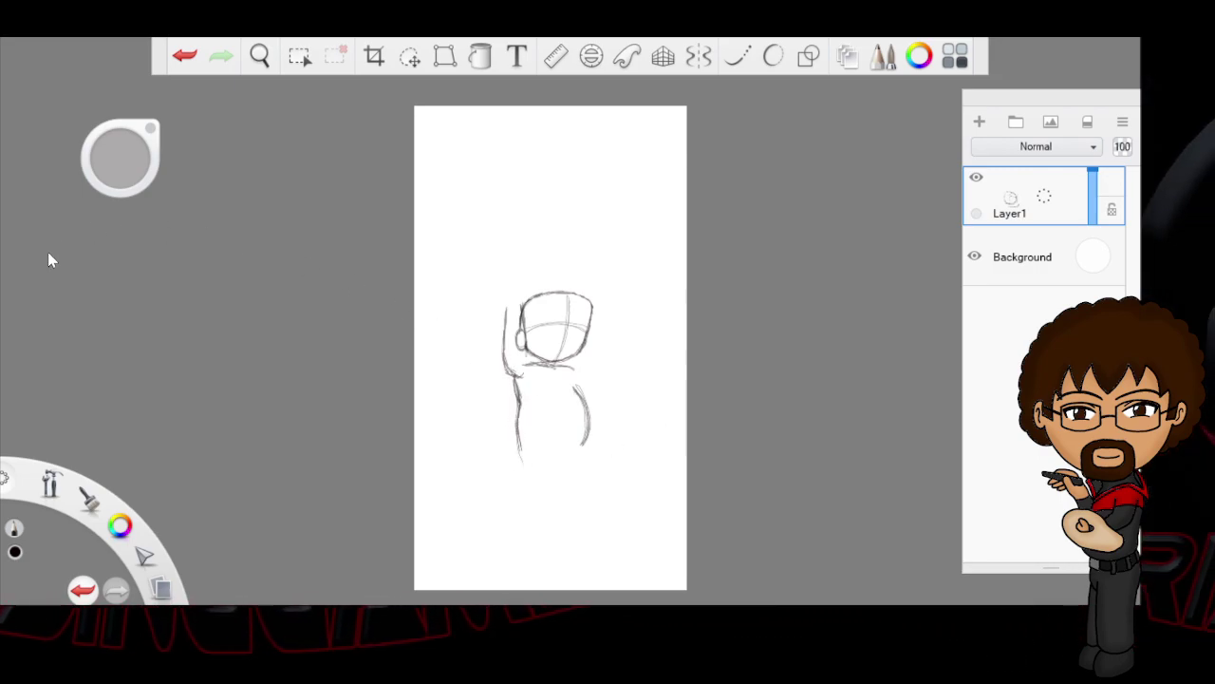
key(e)
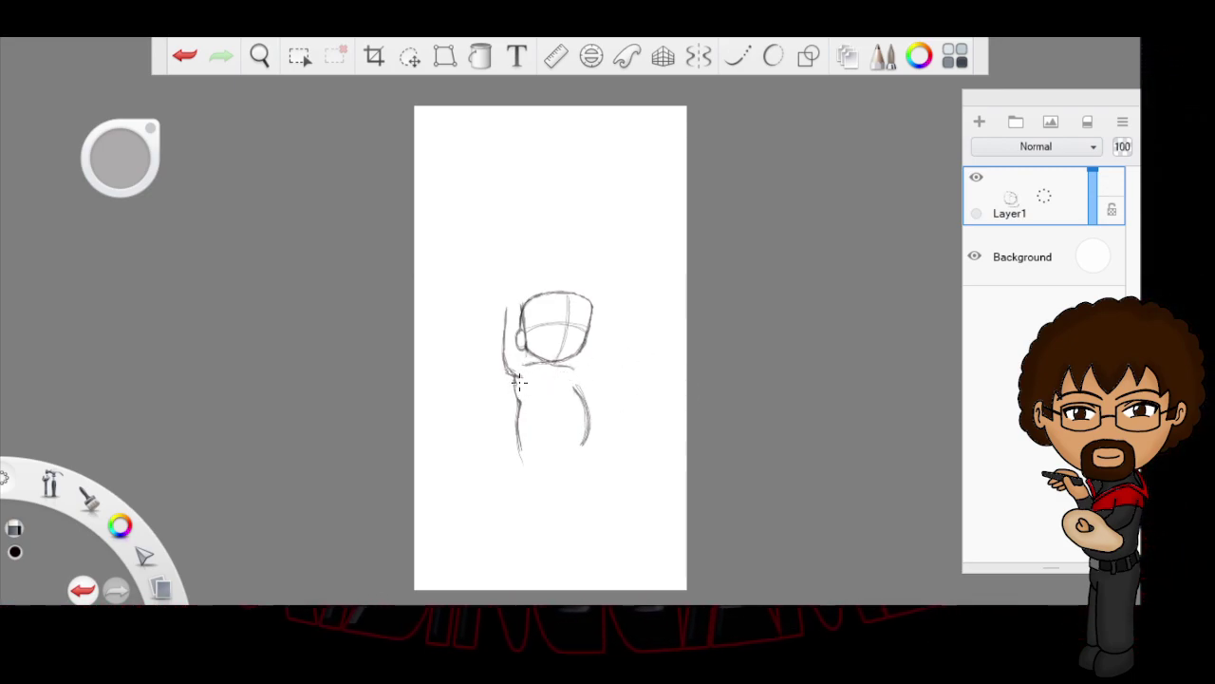
drag(514, 400, 510, 379)
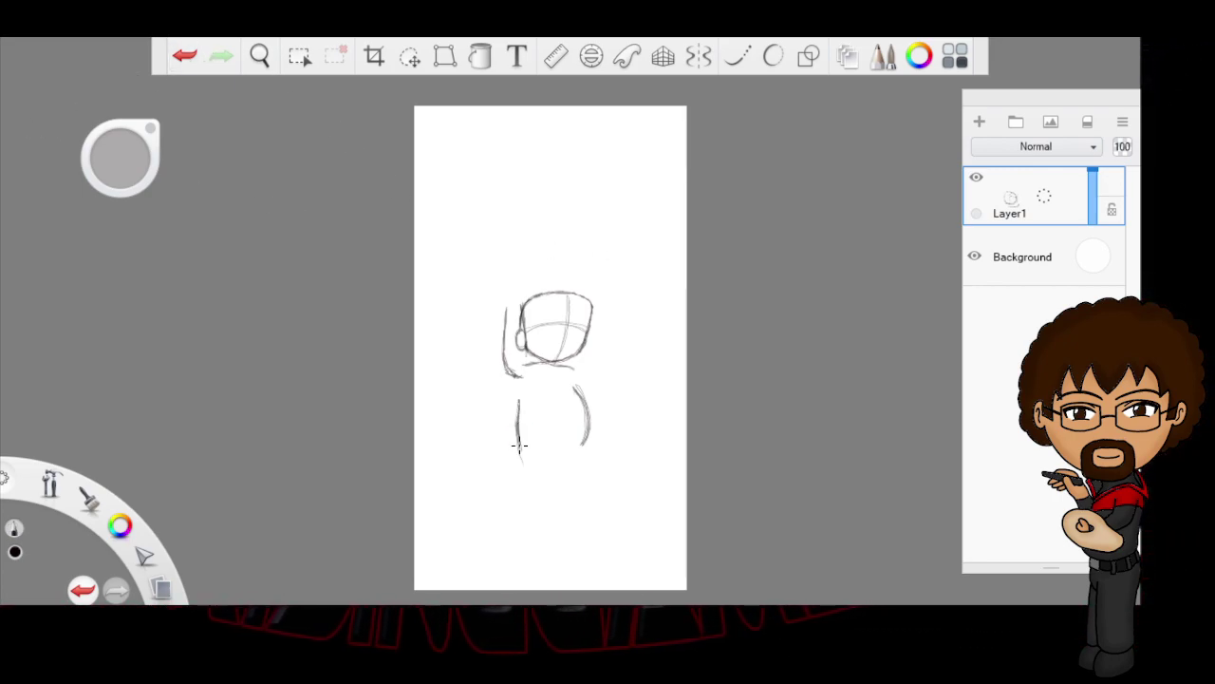
drag(515, 375, 518, 455)
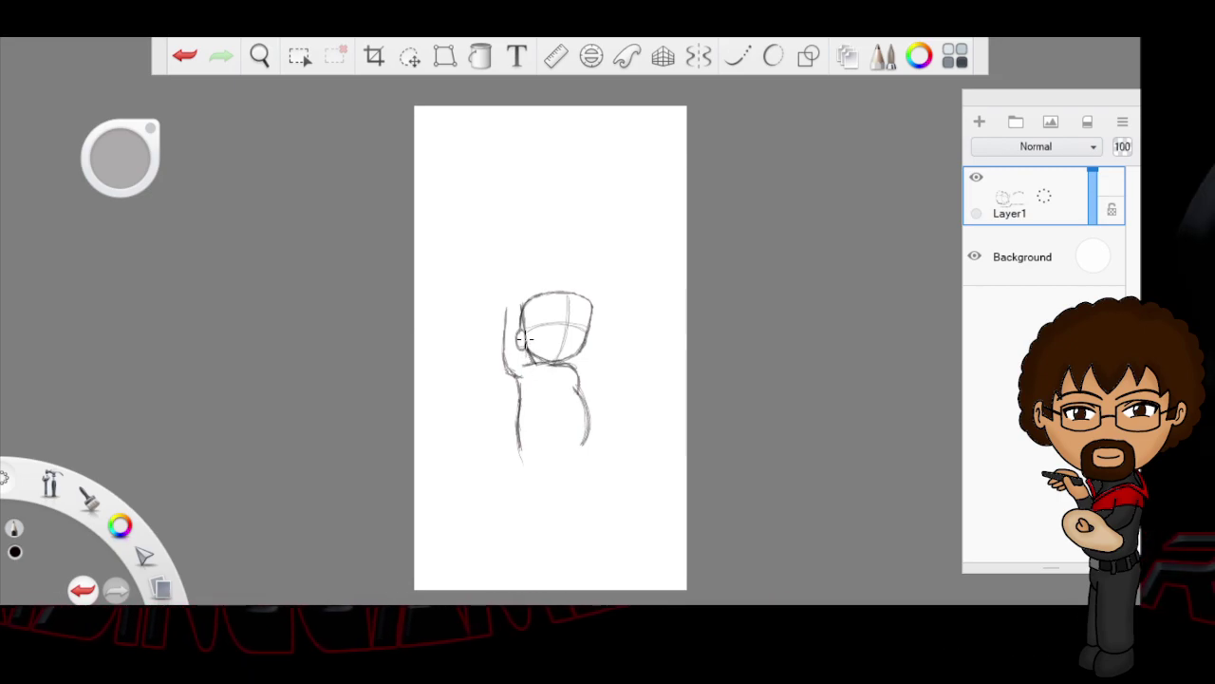
Step: Erase the ear, then lasso the head and enlarge it above the torso
key(e)
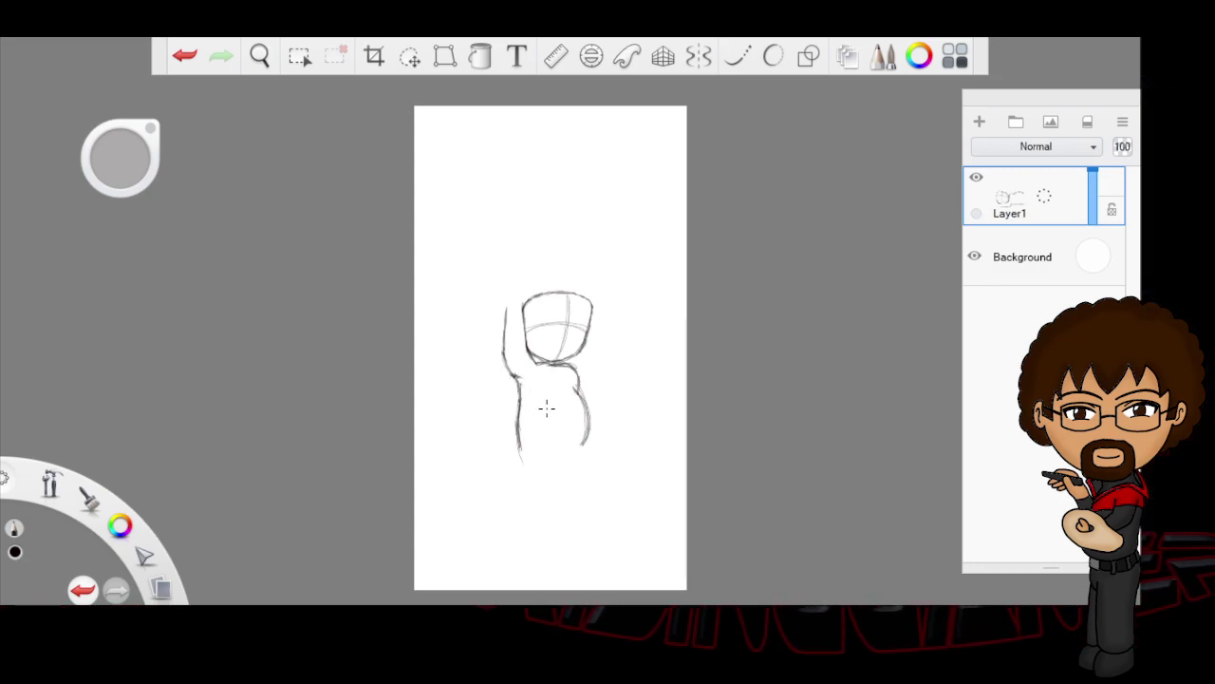
click(299, 56)
click(708, 103)
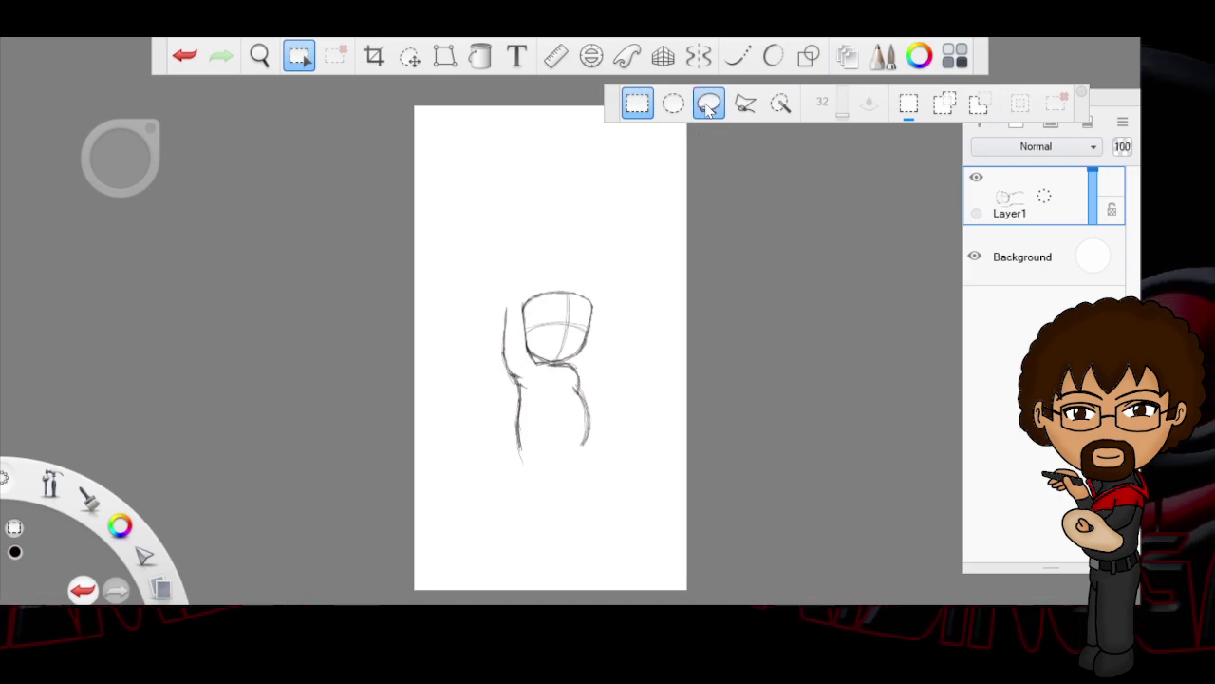
mouse_move(563, 372)
mouse_down()
mouse_move(591, 352)
mouse_move(562, 275)
mouse_move(525, 290)
mouse_move(543, 368)
mouse_up()
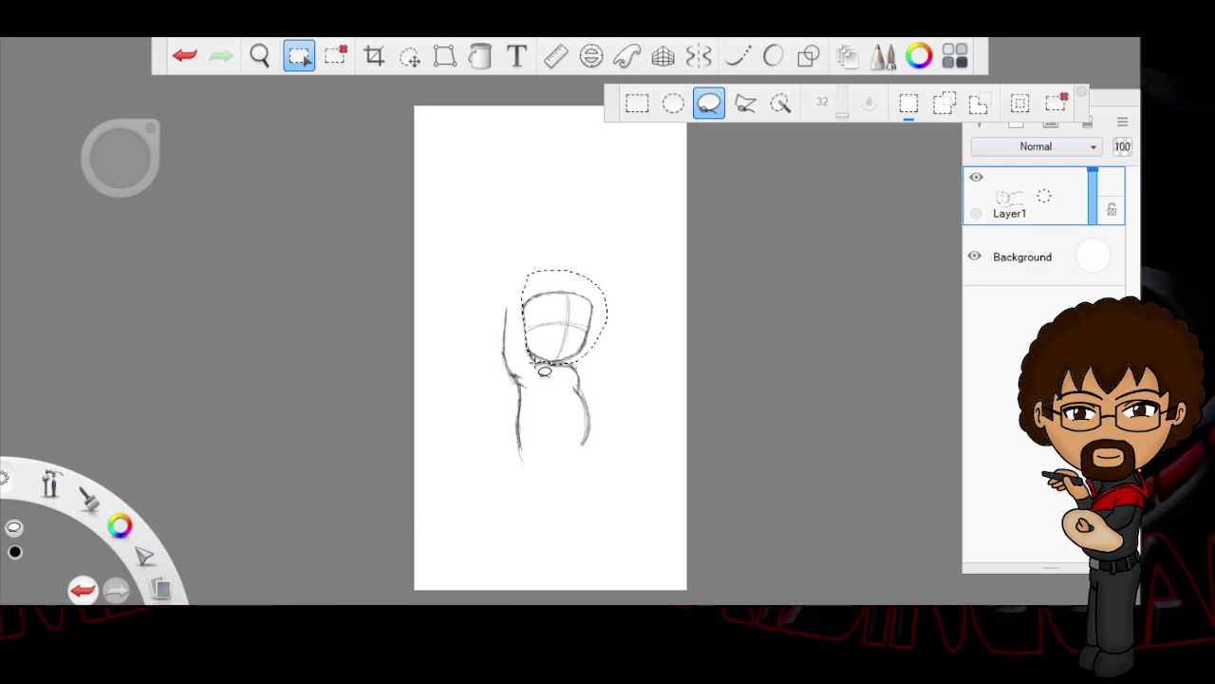
click(410, 55)
mouse_move(741, 400)
mouse_down()
mouse_move(773, 393)
mouse_move(747, 453)
mouse_move(768, 404)
mouse_move(789, 394)
mouse_up()
mouse_move(725, 486)
mouse_down()
mouse_move(746, 457)
mouse_move(734, 469)
mouse_up()
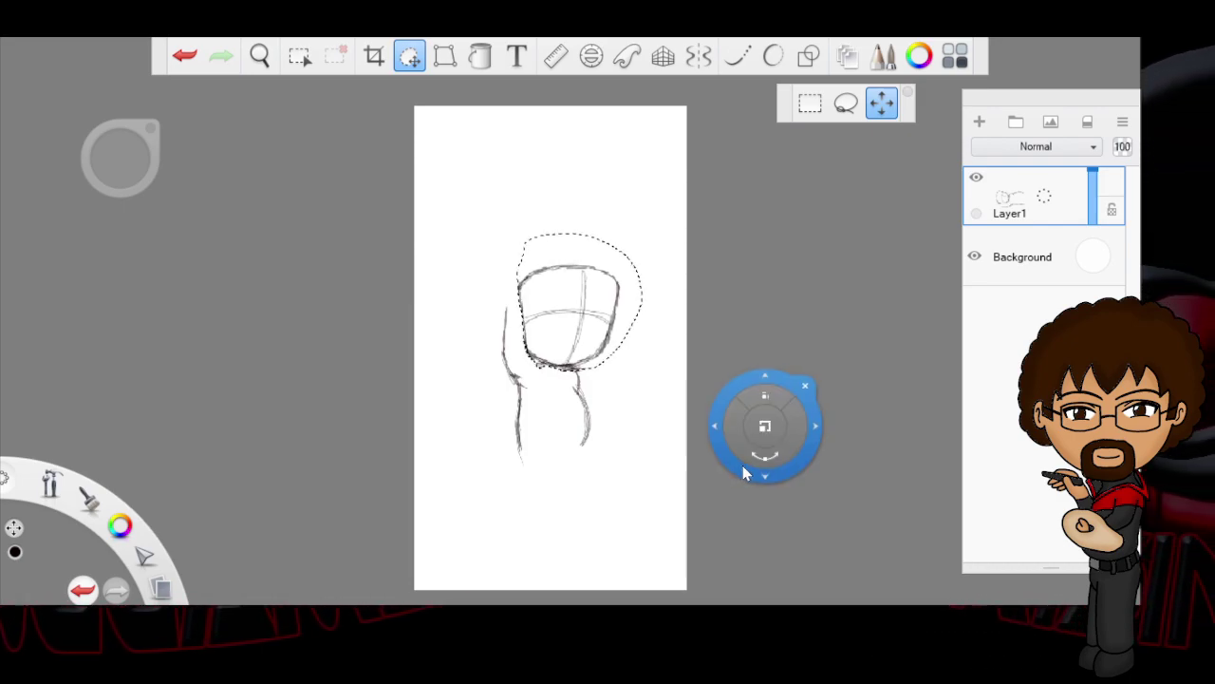
click(803, 385)
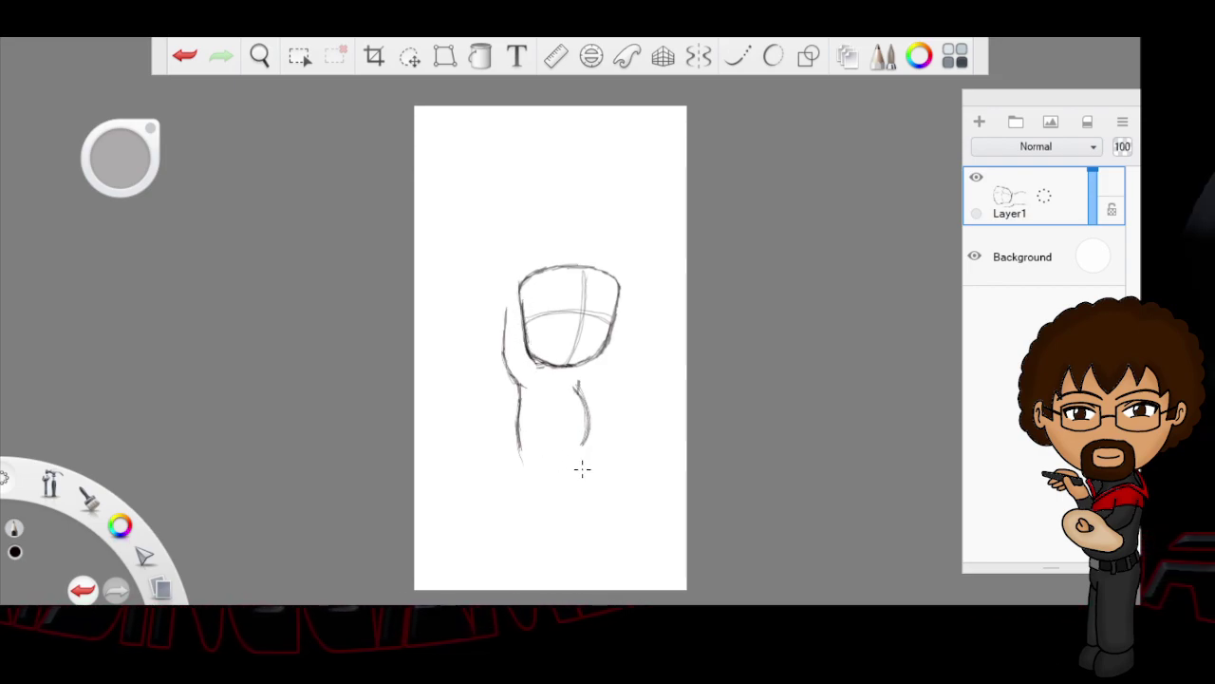
Step: Lasso the two torso lines, scale them down slightly and move them up and right under the head
click(302, 58)
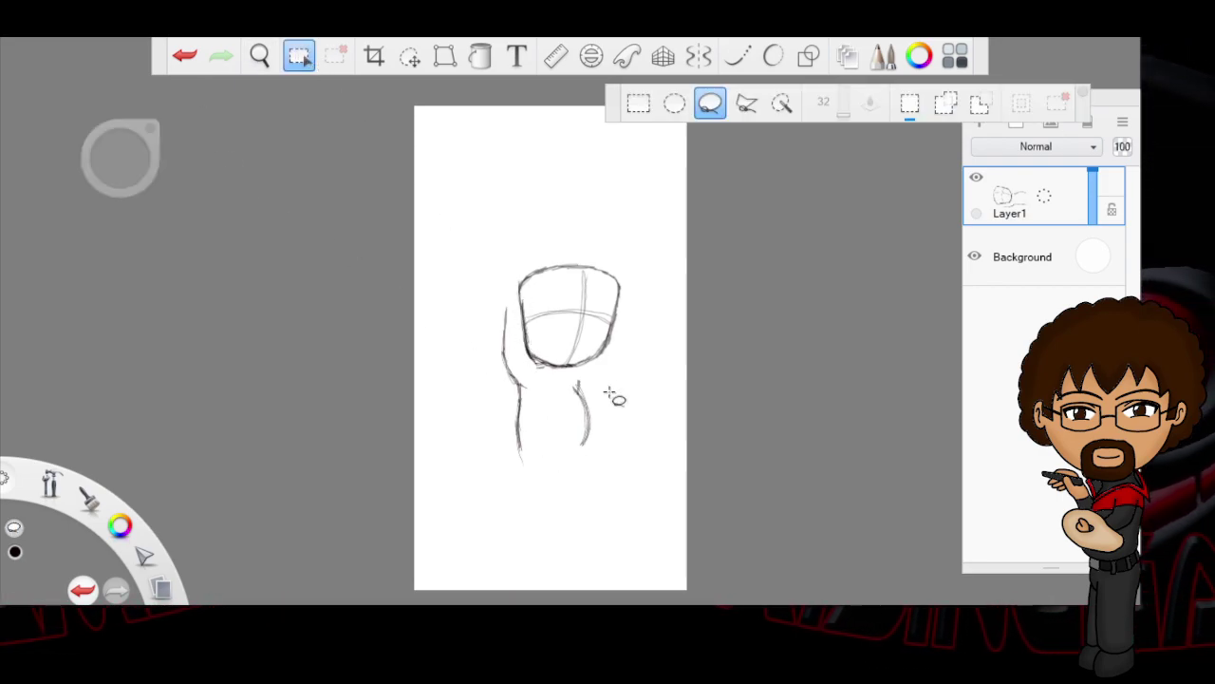
mouse_move(520, 389)
mouse_down()
mouse_move(596, 382)
mouse_move(572, 497)
mouse_move(488, 457)
mouse_move(484, 480)
mouse_up()
click(410, 56)
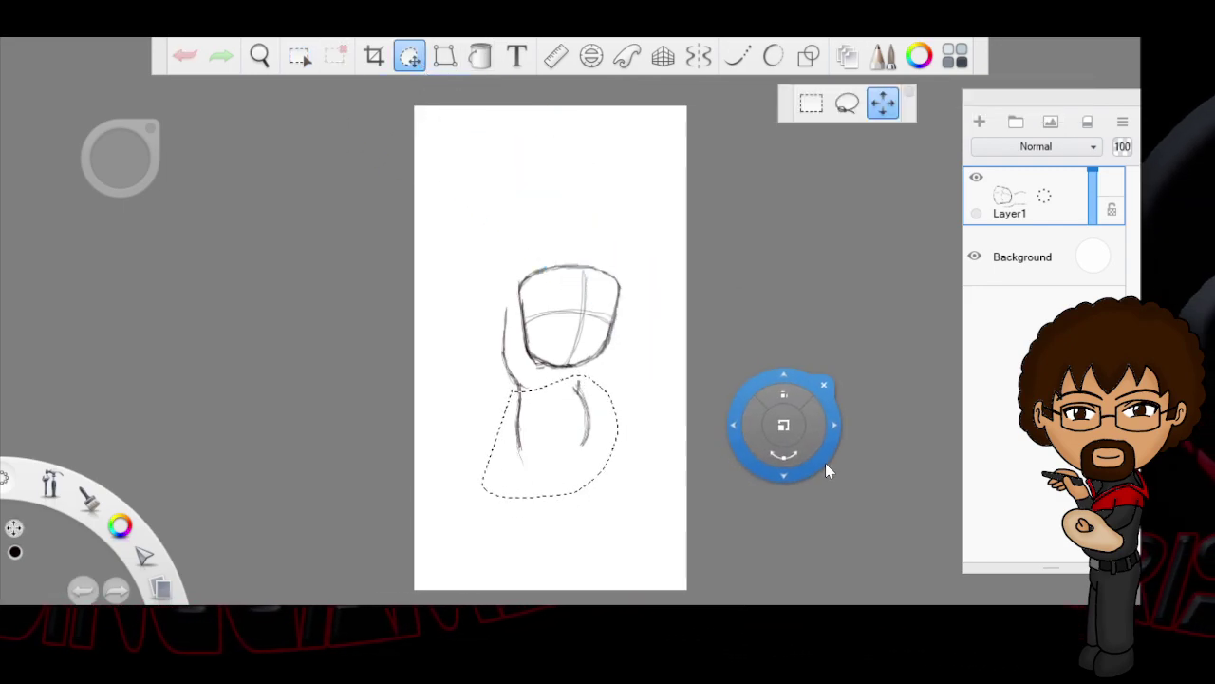
drag(791, 428, 781, 423)
drag(823, 492, 827, 483)
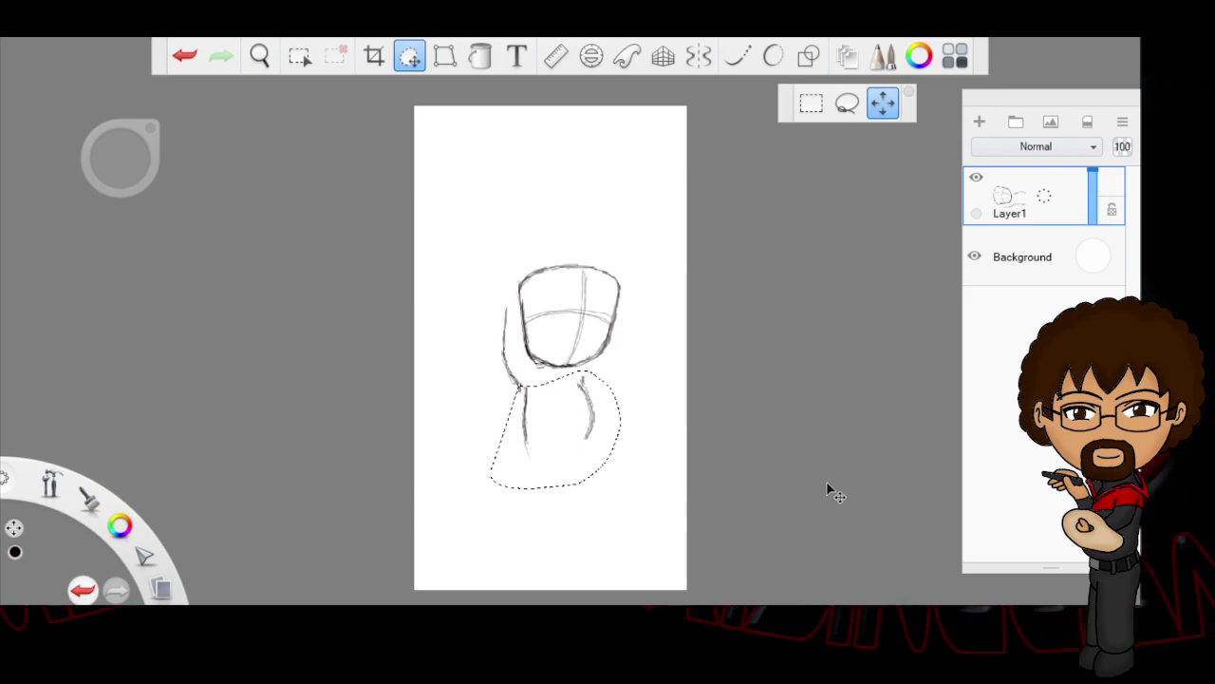
click(833, 404)
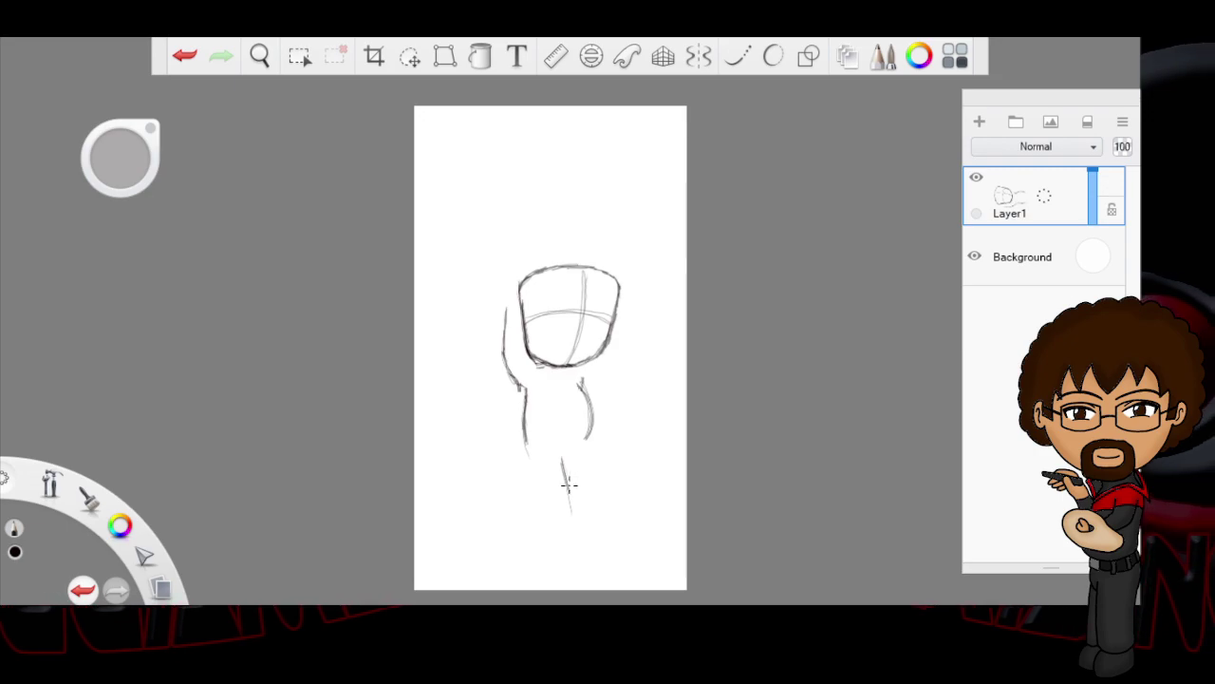
Step: Sketch both legs spreading down from the torso, with a rounded hip on the left thigh
drag(544, 491, 558, 453)
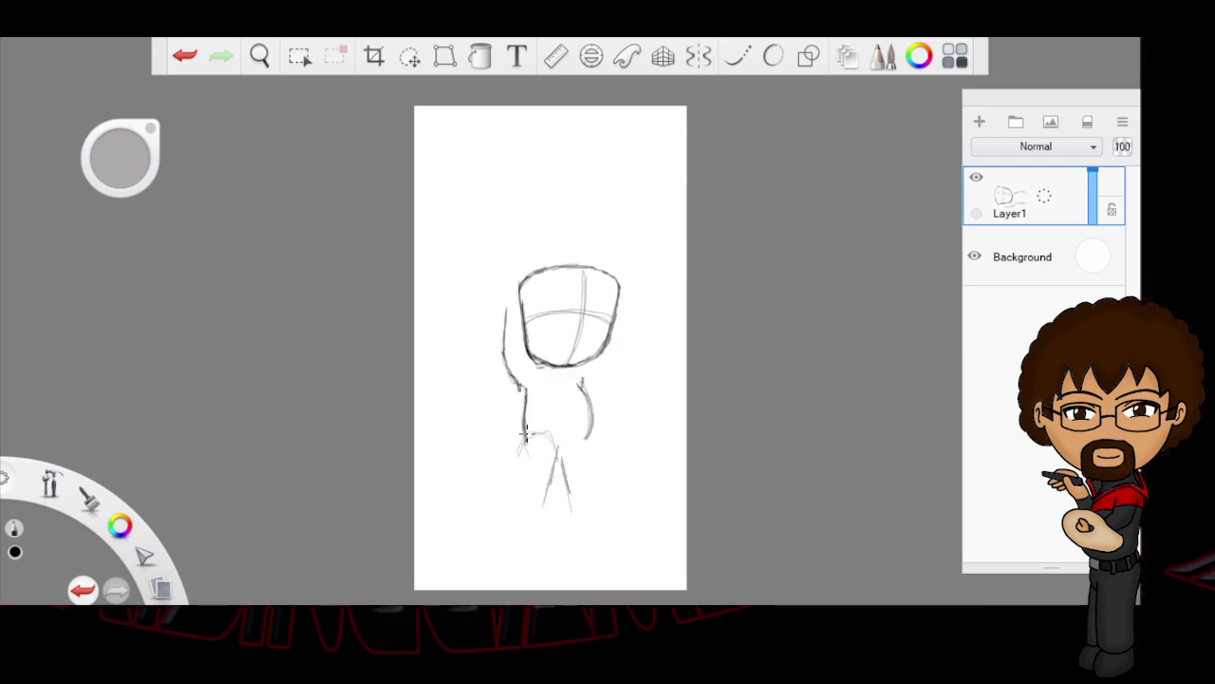
drag(513, 484, 522, 447)
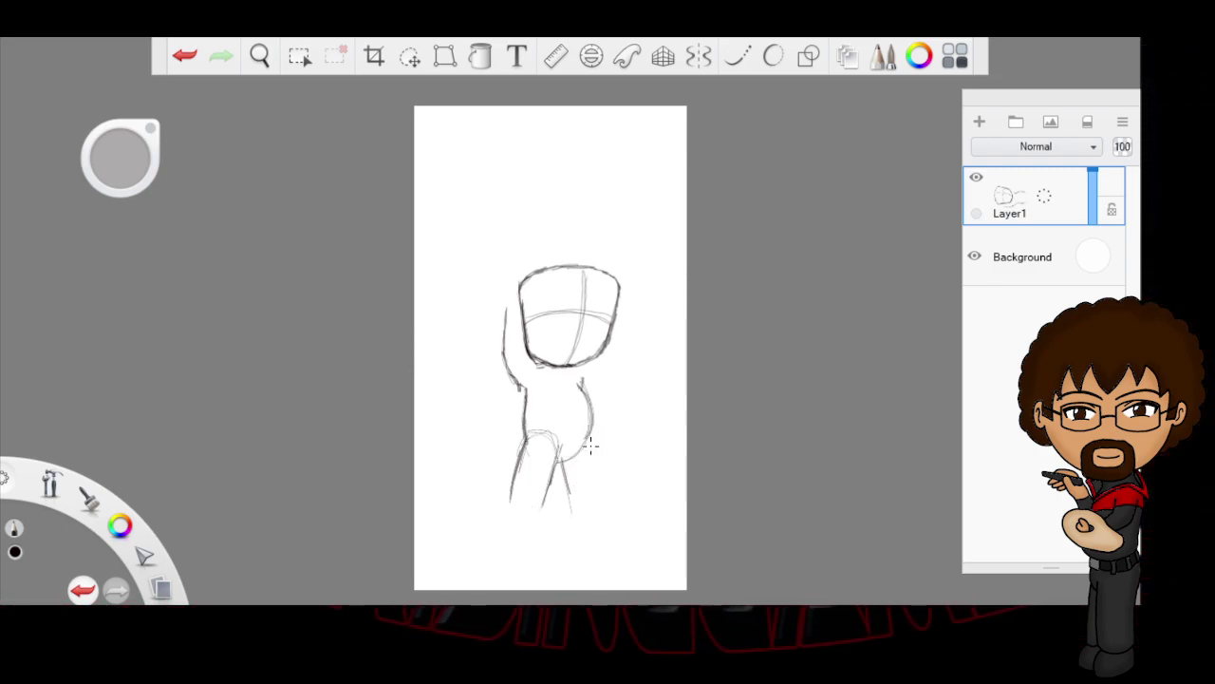
drag(602, 494, 591, 439)
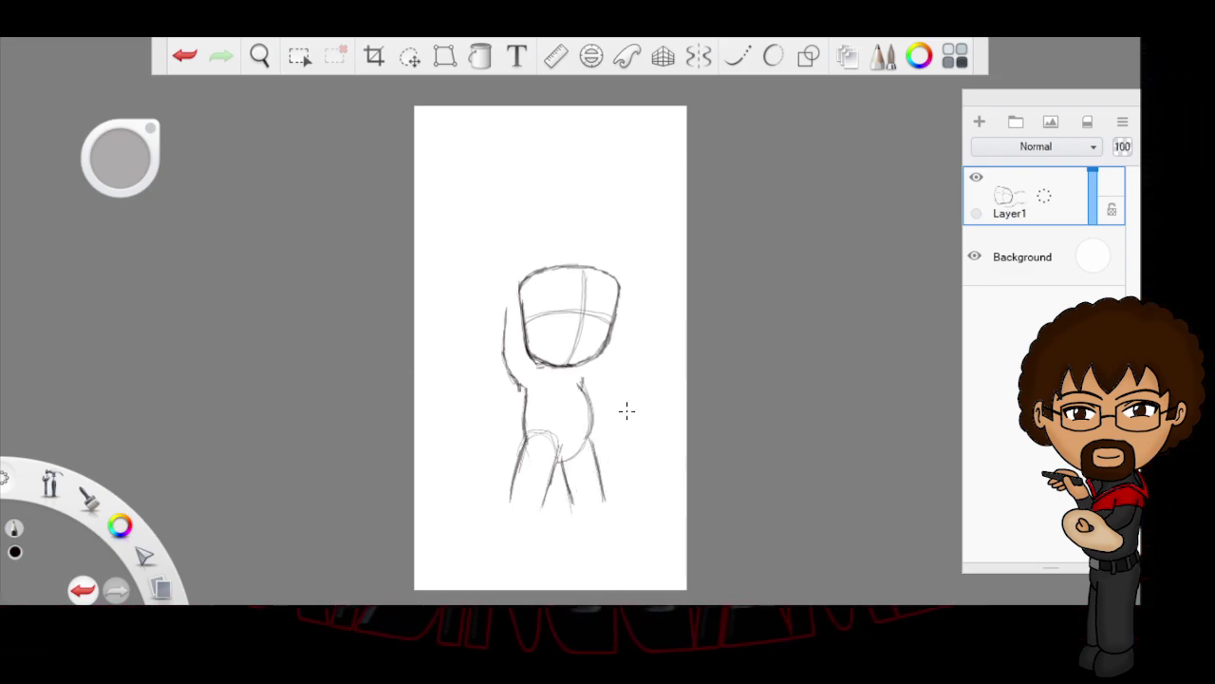
Step: Move the whole figure sketch up and to the left on the canvas
click(409, 56)
drag(823, 454, 807, 433)
click(804, 355)
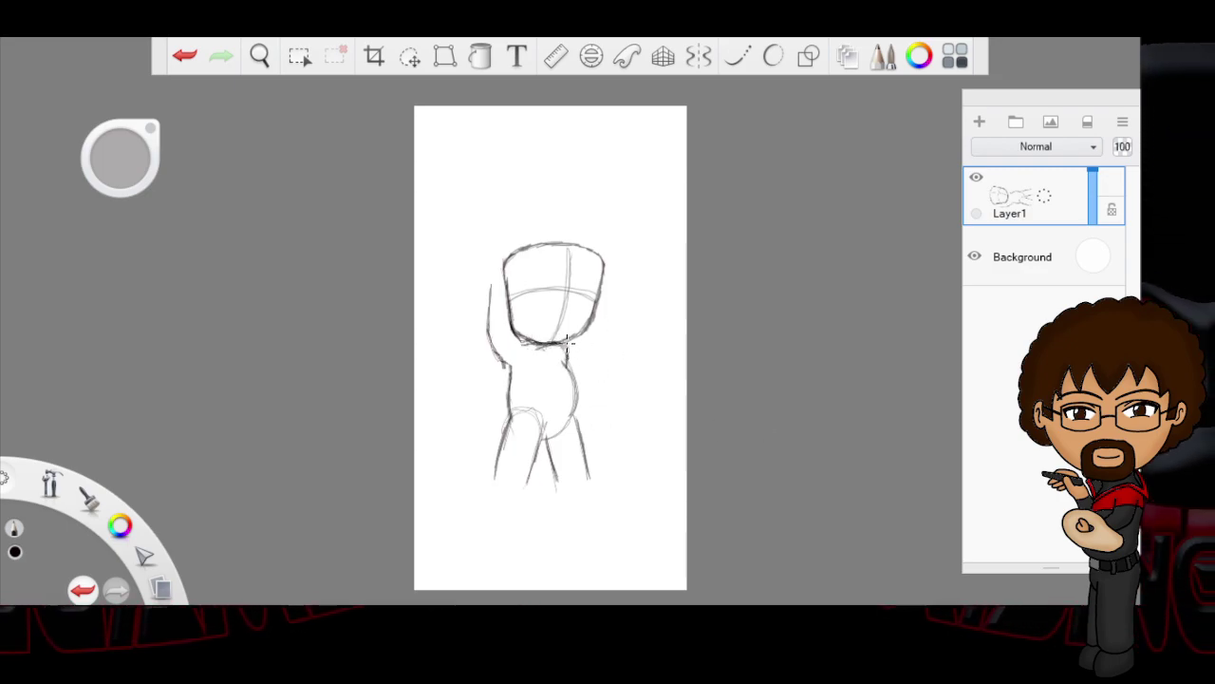
Step: Sketch the right arm hanging from the shoulder beside the torso with a rounded hand, and tidy the left shoulder lines
drag(584, 389, 578, 350)
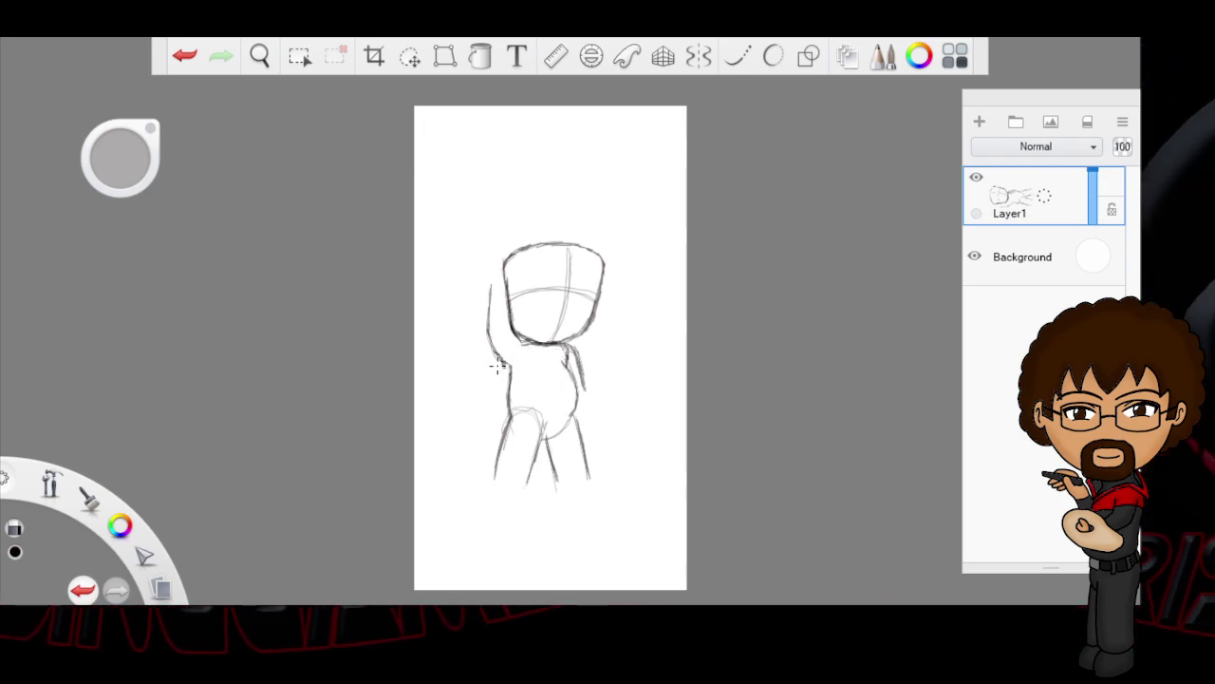
key(b)
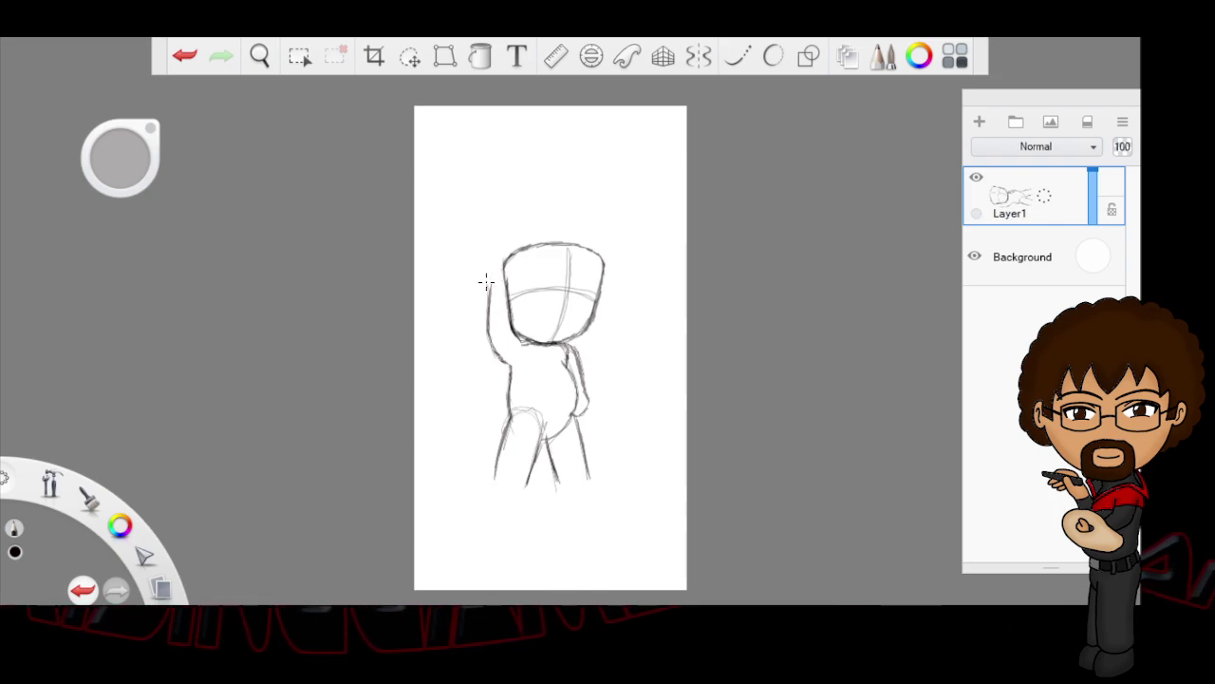
Step: Undo the last stroke and sketch a fist with folded fingers at the end of the raised arm beside the head
click(184, 55)
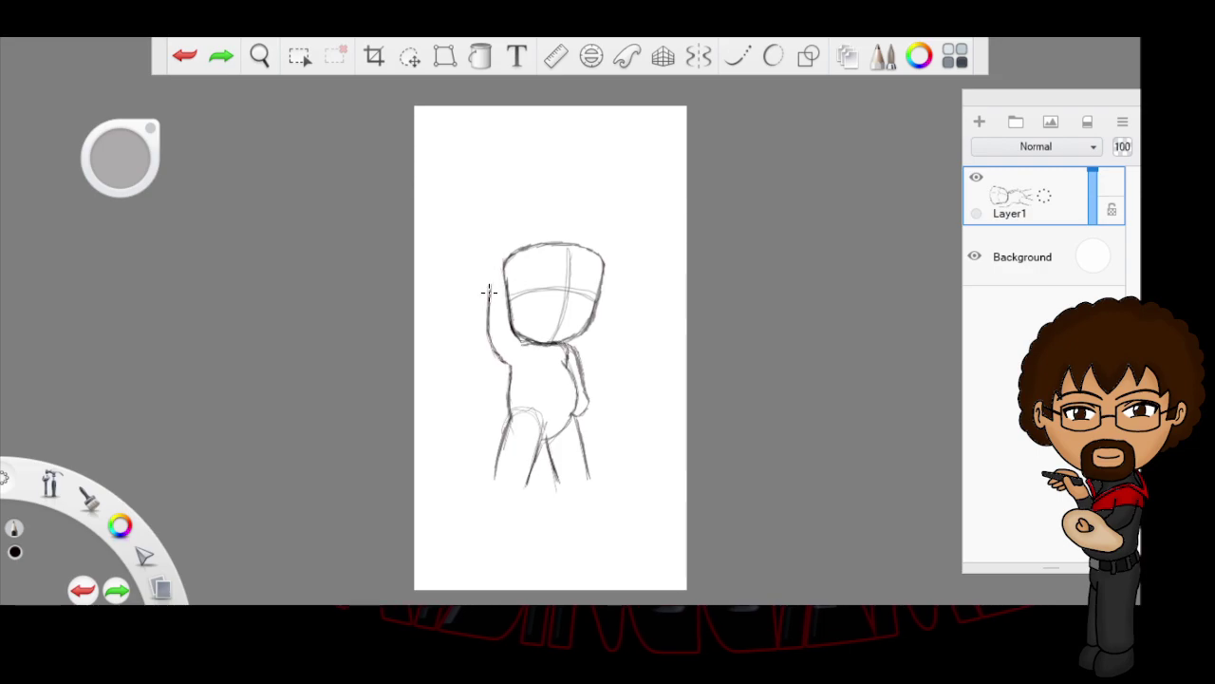
mouse_move(486, 279)
mouse_down()
mouse_move(488, 264)
mouse_move(504, 263)
mouse_up()
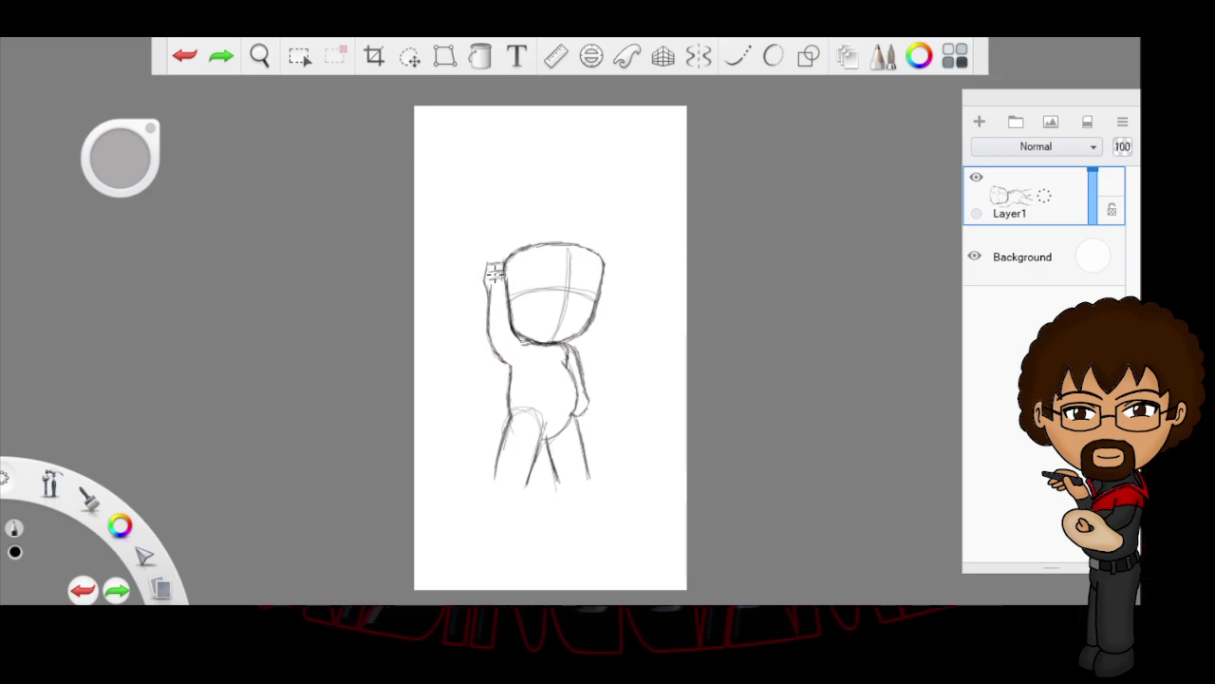
drag(493, 277, 490, 285)
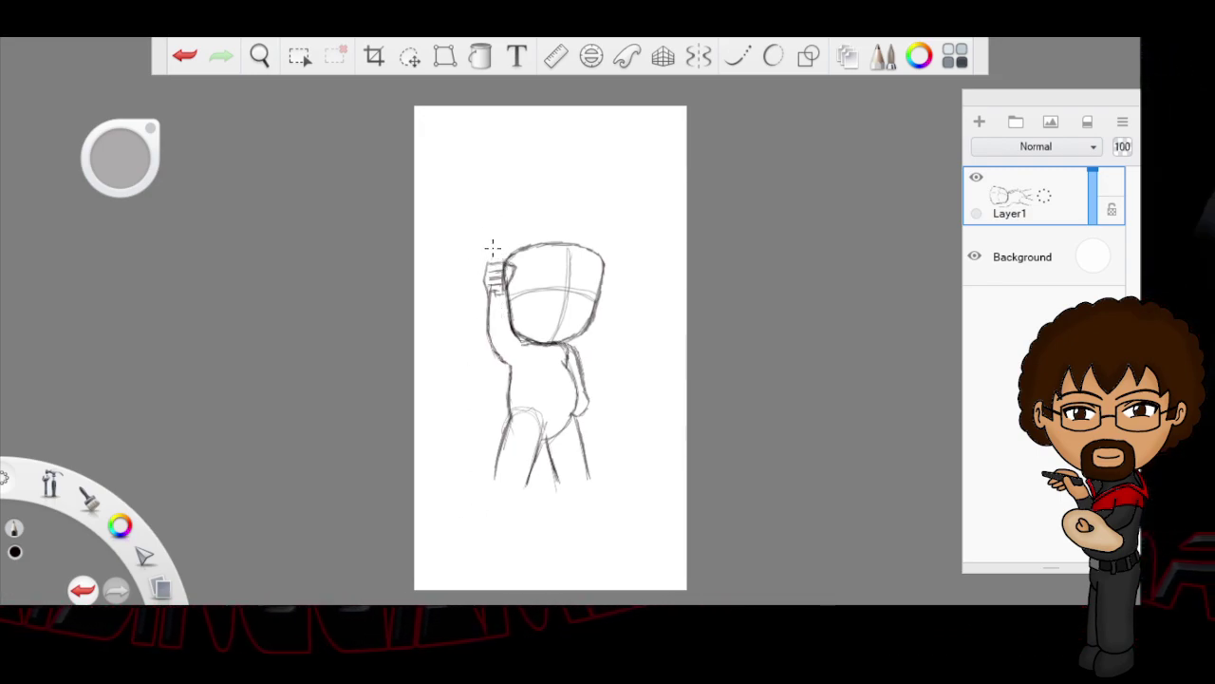
Step: Sketch a tall, pointed pen-like object standing upright in the raised fist, redrawing its side lines
mouse_move(492, 254)
mouse_down()
mouse_move(496, 228)
mouse_move(497, 239)
mouse_up()
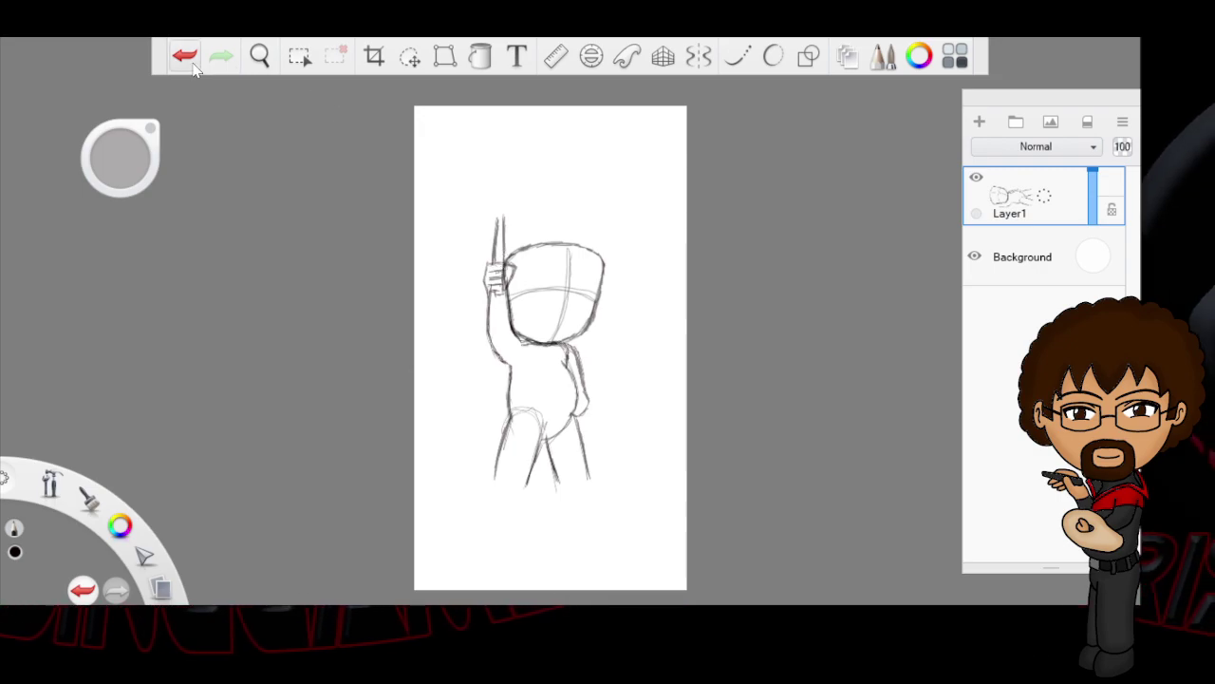
key(ctrl+z)
key(ctrl+z)
mouse_move(500, 258)
mouse_down()
mouse_move(502, 224)
mouse_move(500, 257)
mouse_move(503, 221)
mouse_move(500, 245)
mouse_move(492, 218)
mouse_move(491, 253)
mouse_move(494, 217)
mouse_move(492, 270)
mouse_up()
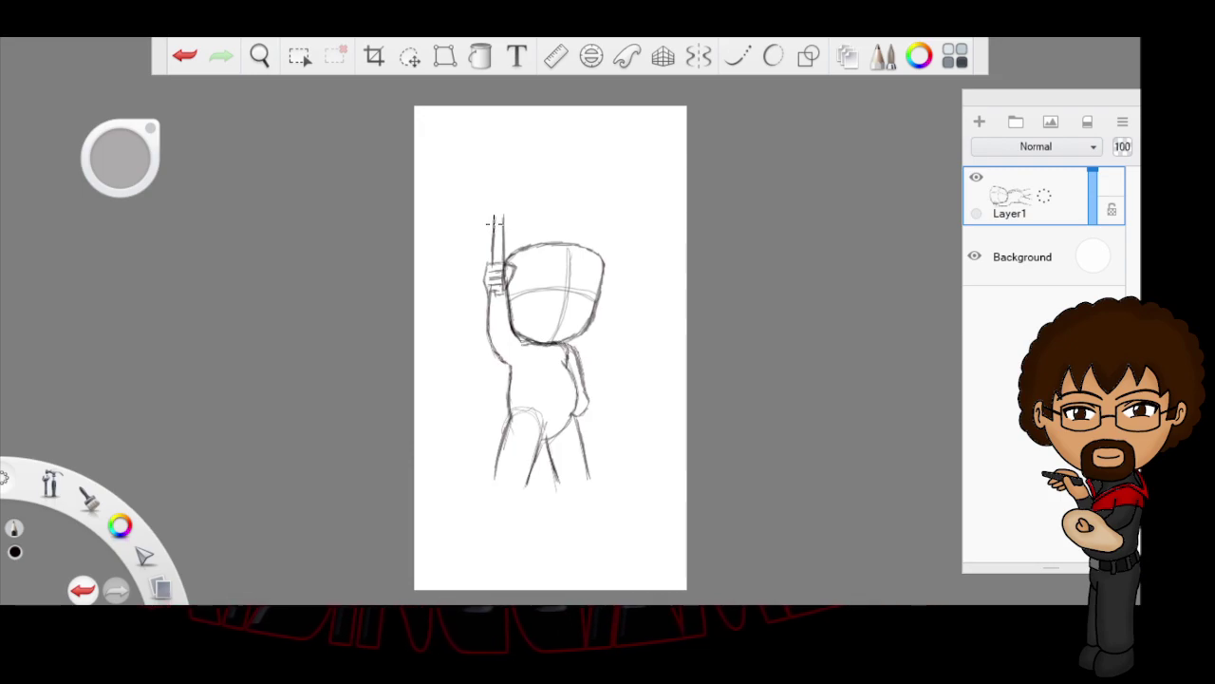
mouse_move(494, 221)
mouse_down()
mouse_move(498, 199)
mouse_move(503, 212)
mouse_up()
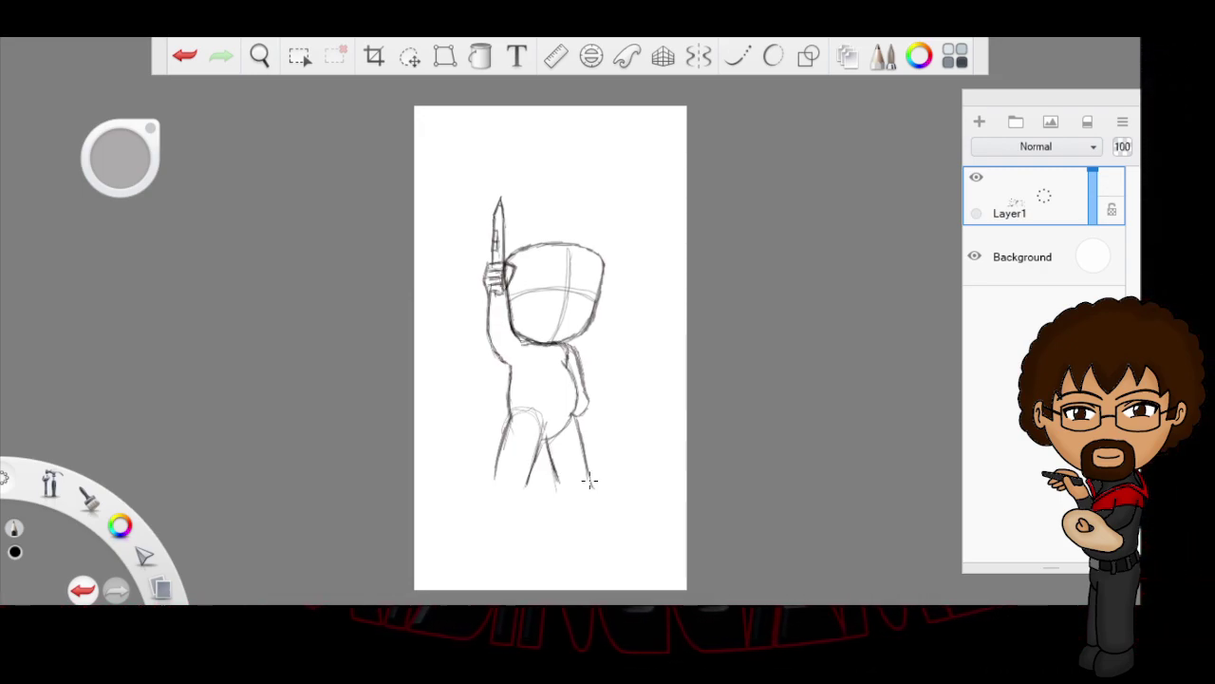
Step: Sketch a rounded foot at the end of each leg and join both feet to the leg lines
mouse_move(594, 487)
mouse_down()
mouse_move(604, 516)
mouse_move(560, 514)
mouse_up()
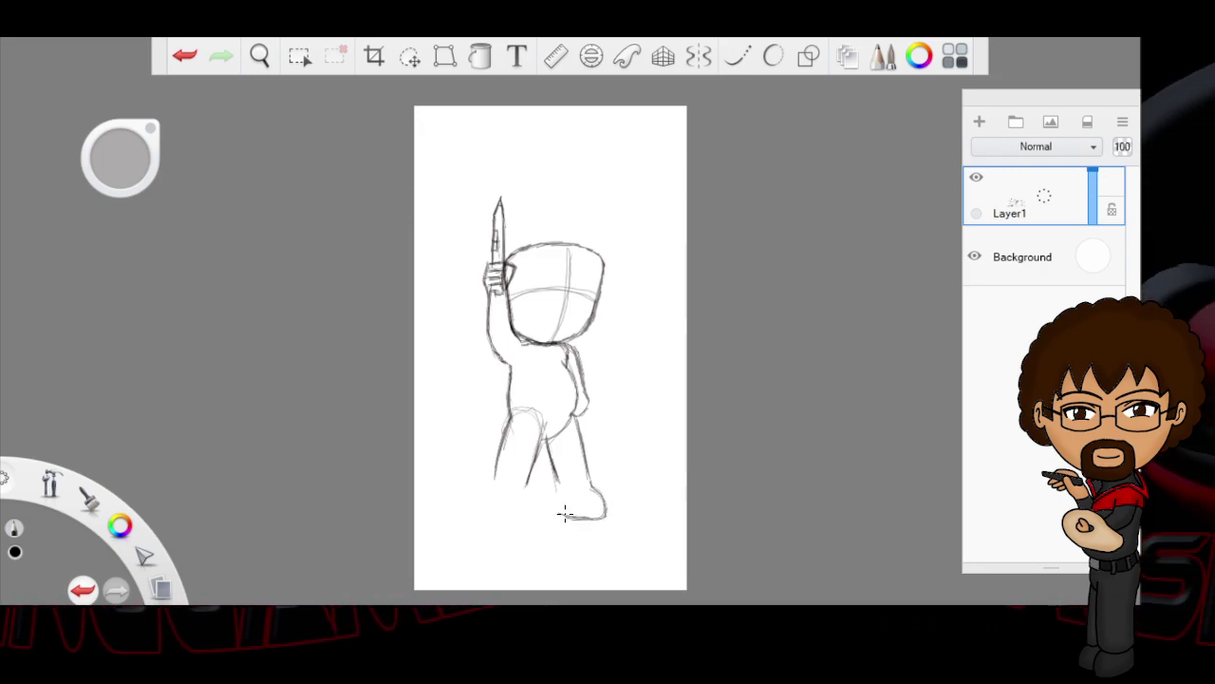
drag(559, 488, 558, 510)
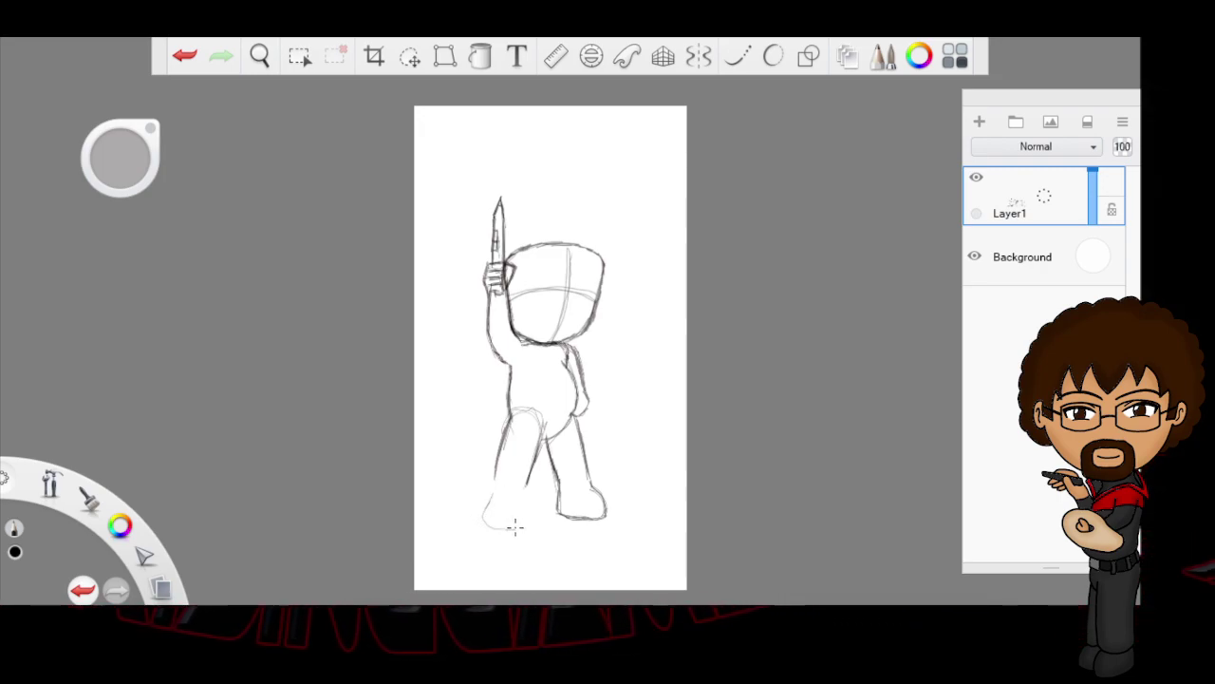
mouse_move(524, 516)
mouse_down()
mouse_move(522, 496)
mouse_move(523, 523)
mouse_move(505, 527)
mouse_move(488, 497)
mouse_move(520, 530)
mouse_up()
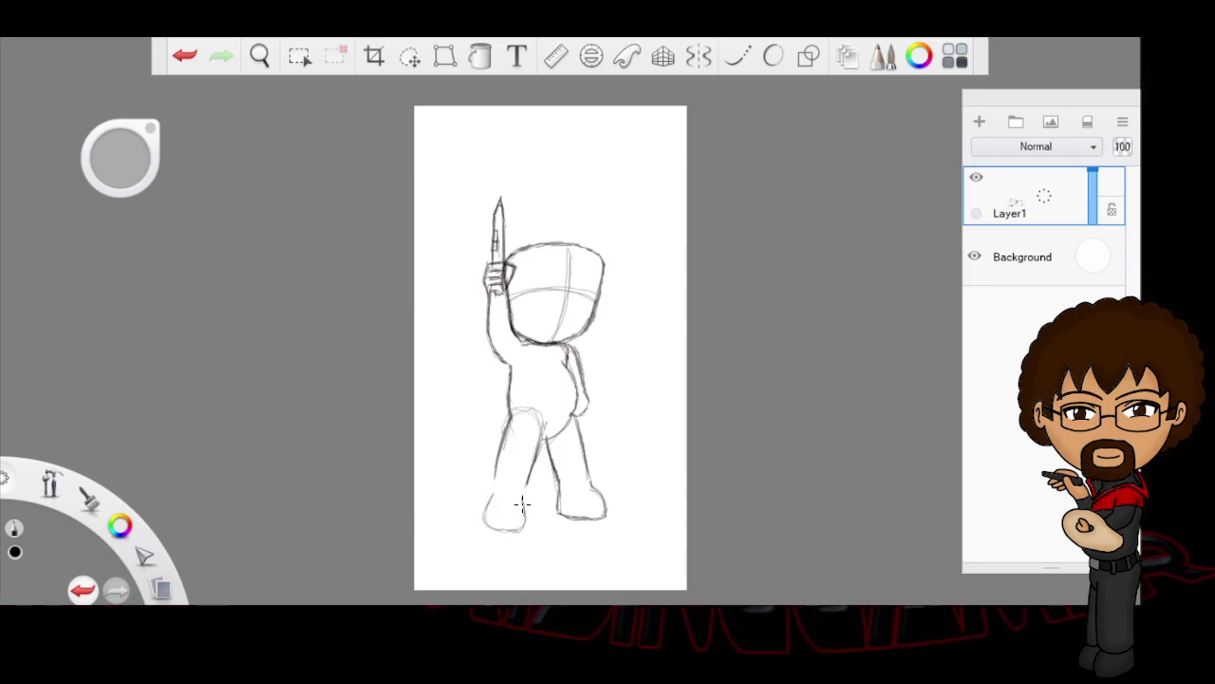
drag(495, 487, 489, 499)
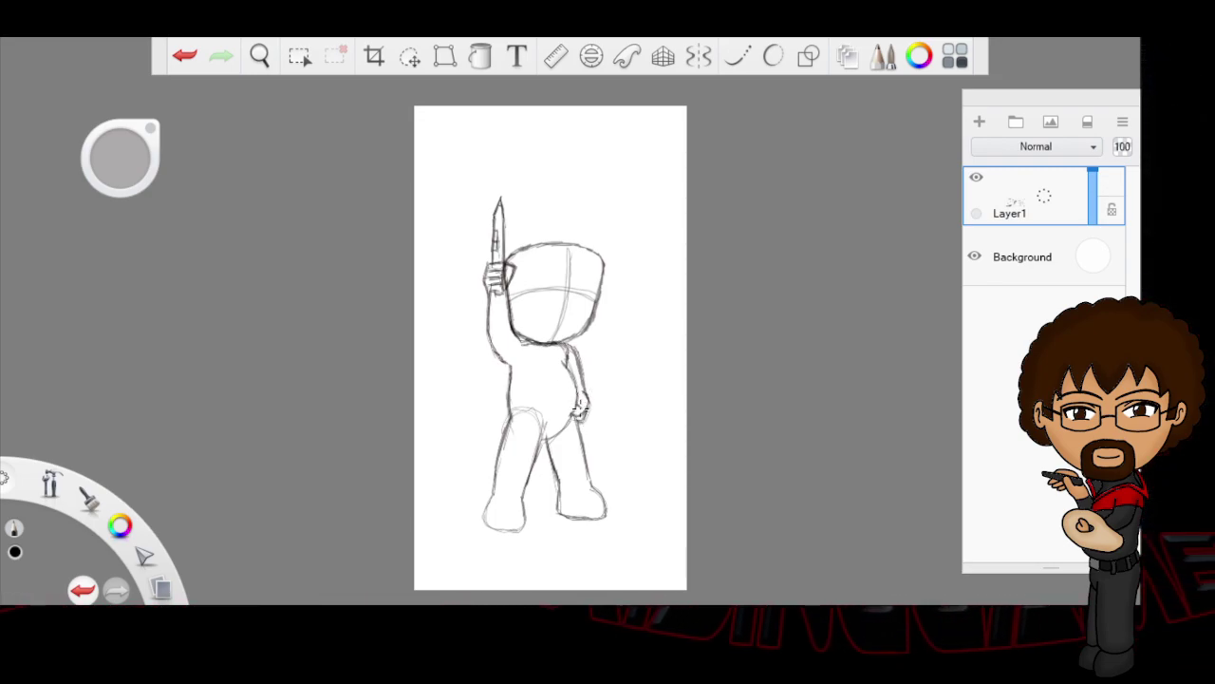
Step: Scale the whole figure sketch up and reposition it so it fills most of the canvas height
click(409, 55)
mouse_move(807, 482)
mouse_down()
mouse_move(799, 458)
mouse_move(808, 480)
mouse_up()
drag(777, 437, 796, 430)
mouse_move(798, 480)
mouse_down()
mouse_move(830, 465)
mouse_move(778, 274)
mouse_move(803, 482)
mouse_move(836, 478)
mouse_move(836, 465)
mouse_up()
drag(855, 420, 846, 423)
drag(847, 479, 833, 497)
click(868, 400)
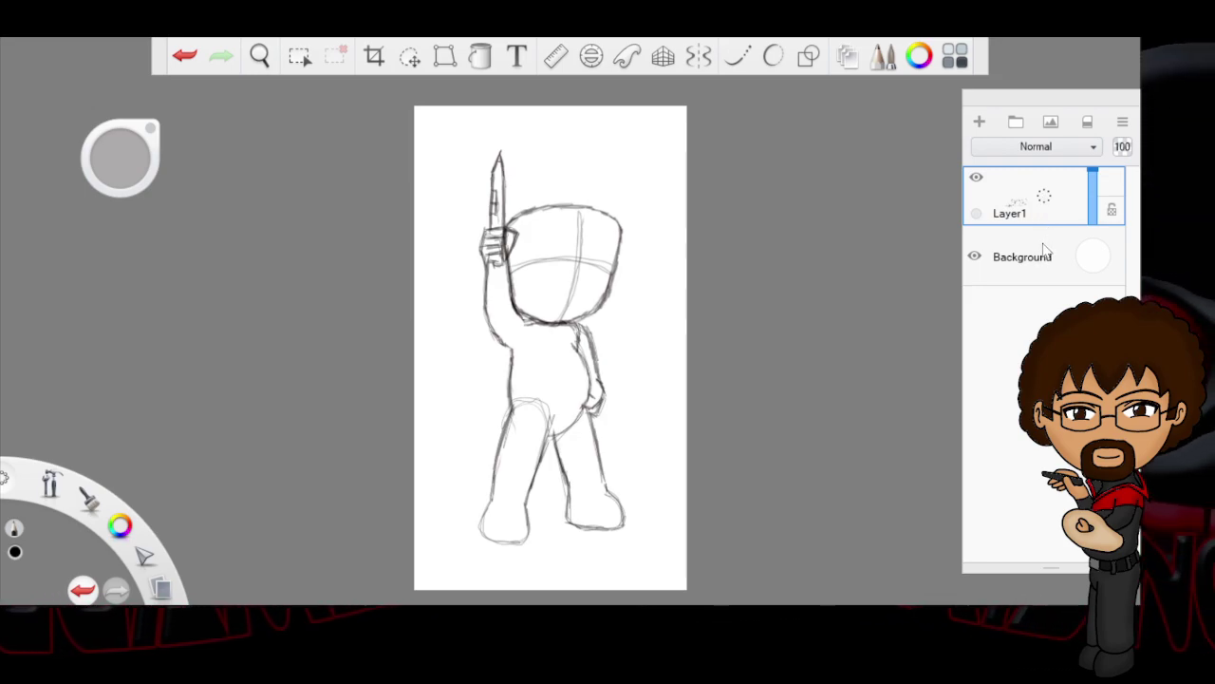
Step: Add an empty layer above the sketch and place the coloured chibi reference image over the canvas's lower left
key(ctrl+shift+n)
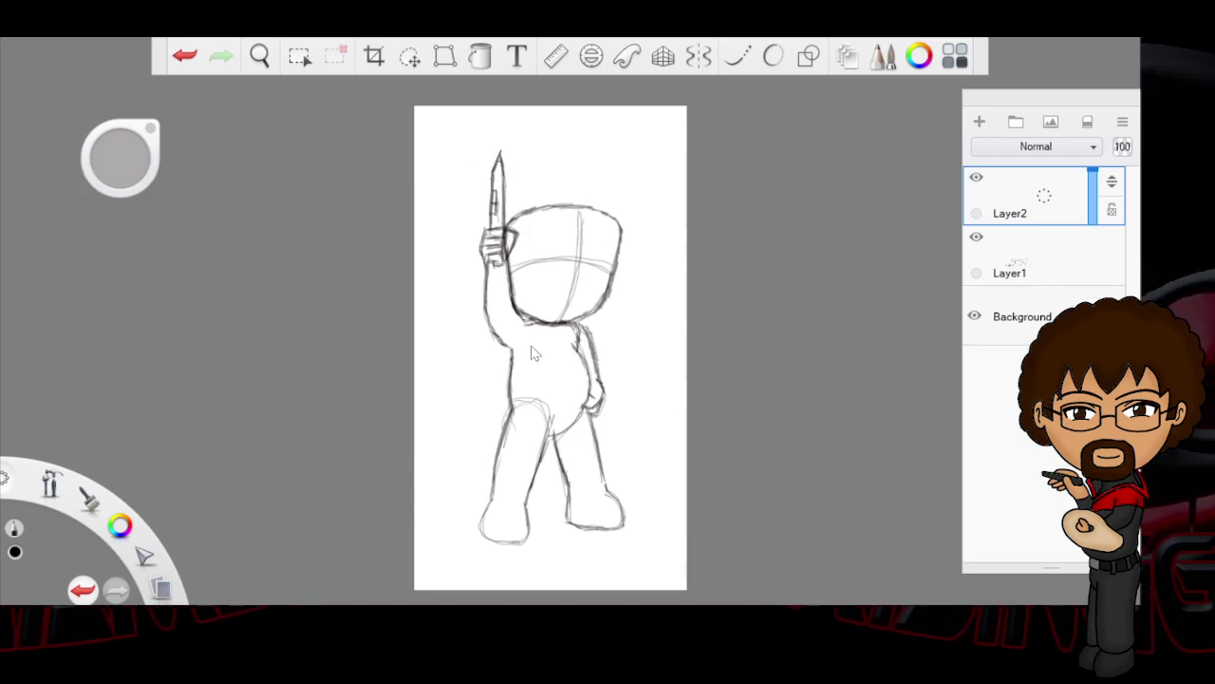
click(599, 347)
drag(661, 438, 471, 376)
mouse_move(566, 417)
mouse_down()
mouse_move(560, 436)
mouse_move(589, 469)
mouse_move(575, 277)
mouse_move(578, 312)
mouse_move(504, 362)
mouse_move(560, 271)
mouse_move(551, 288)
mouse_up()
mouse_move(629, 378)
mouse_down()
mouse_move(562, 434)
mouse_move(574, 445)
mouse_move(564, 457)
mouse_up()
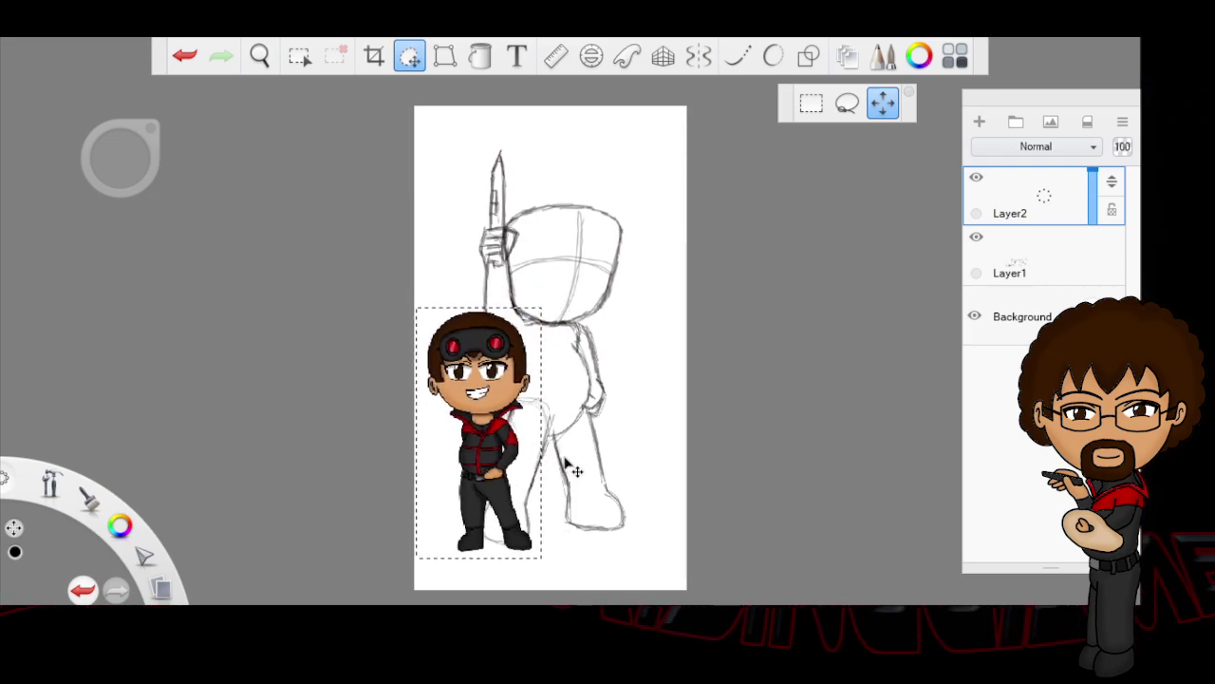
click(654, 362)
Step: Hide the reference image layer, lower Layer1's opacity to a pale grey and return to Layer2, undoing the test stroke
click(976, 178)
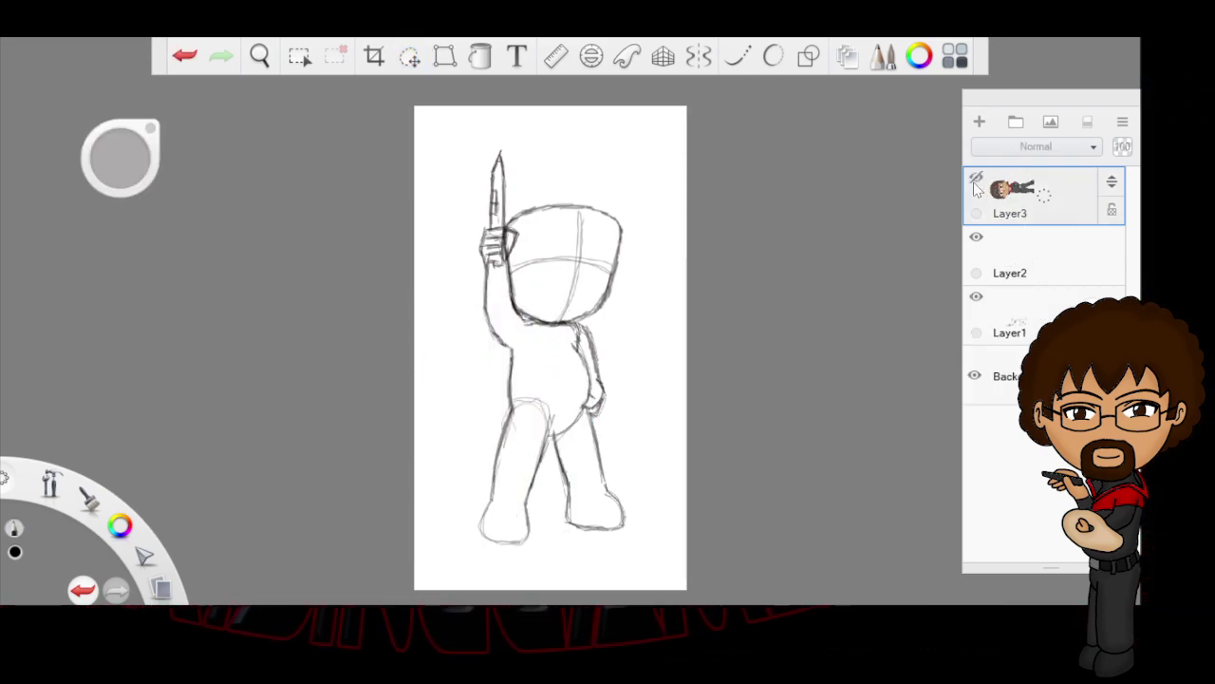
click(1056, 251)
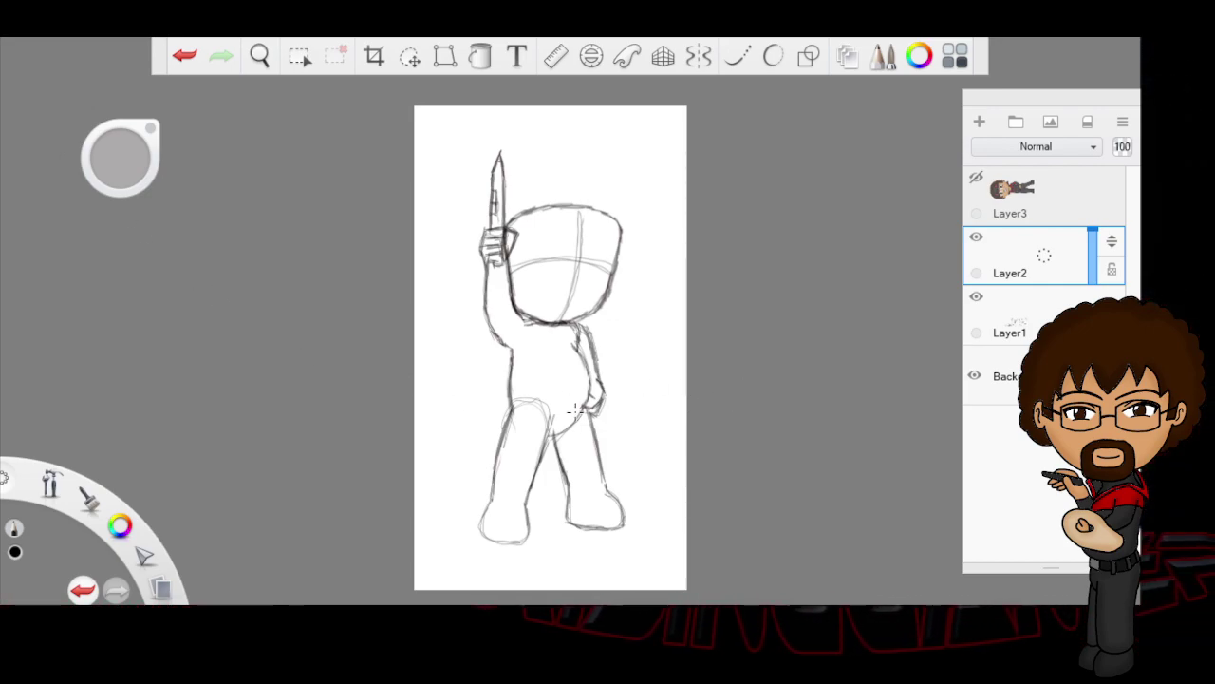
click(1054, 313)
drag(1093, 290, 1093, 324)
click(1054, 254)
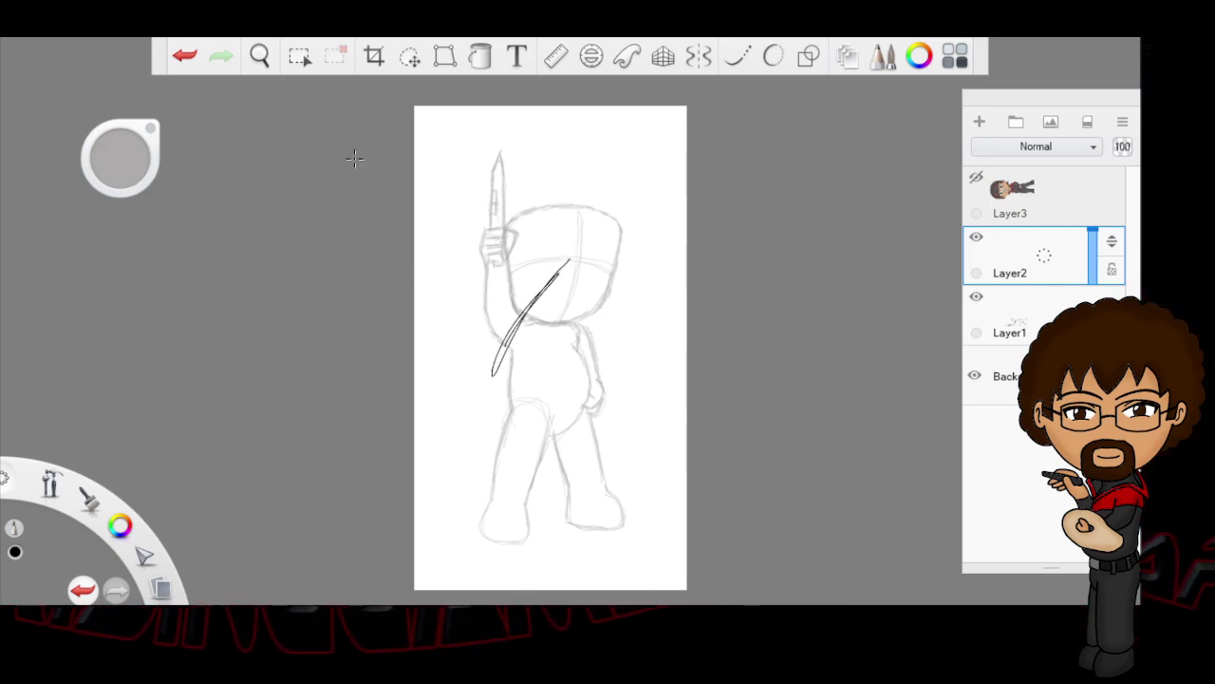
click(185, 55)
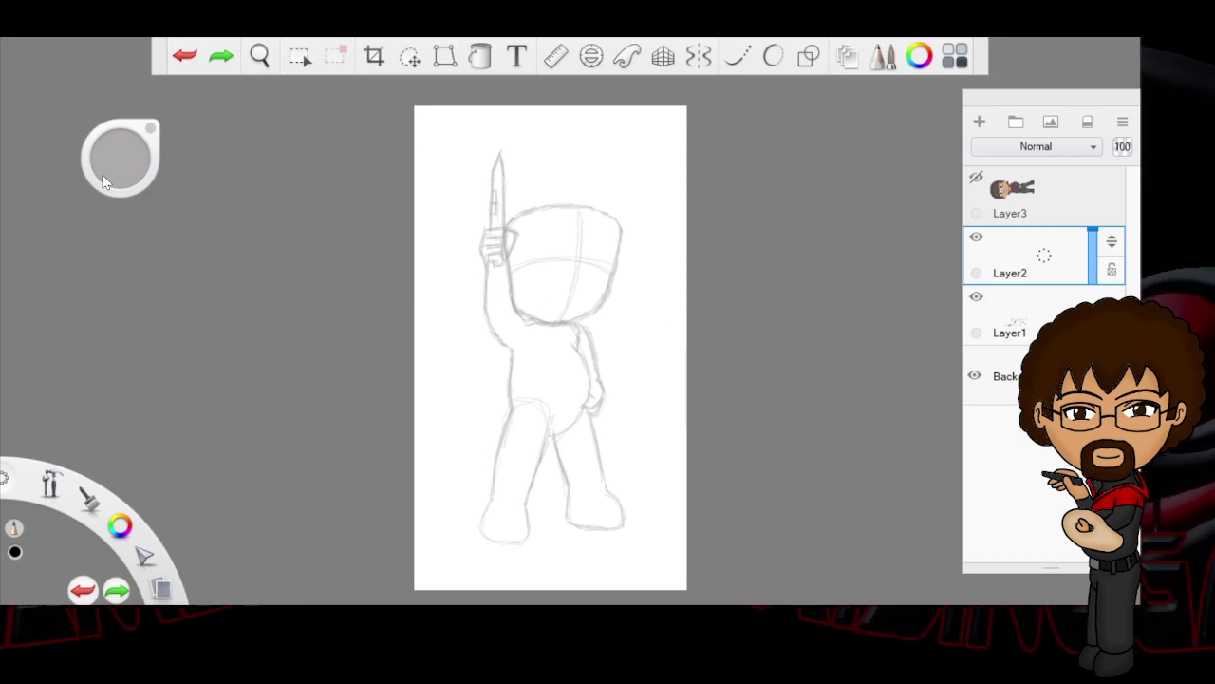
Step: Sketch a V-shaped hair lock over the centre of the forehead on Layer2
click(257, 60)
drag(634, 348, 704, 361)
mouse_move(624, 238)
mouse_down()
mouse_move(674, 329)
mouse_move(677, 375)
mouse_up()
click(727, 379)
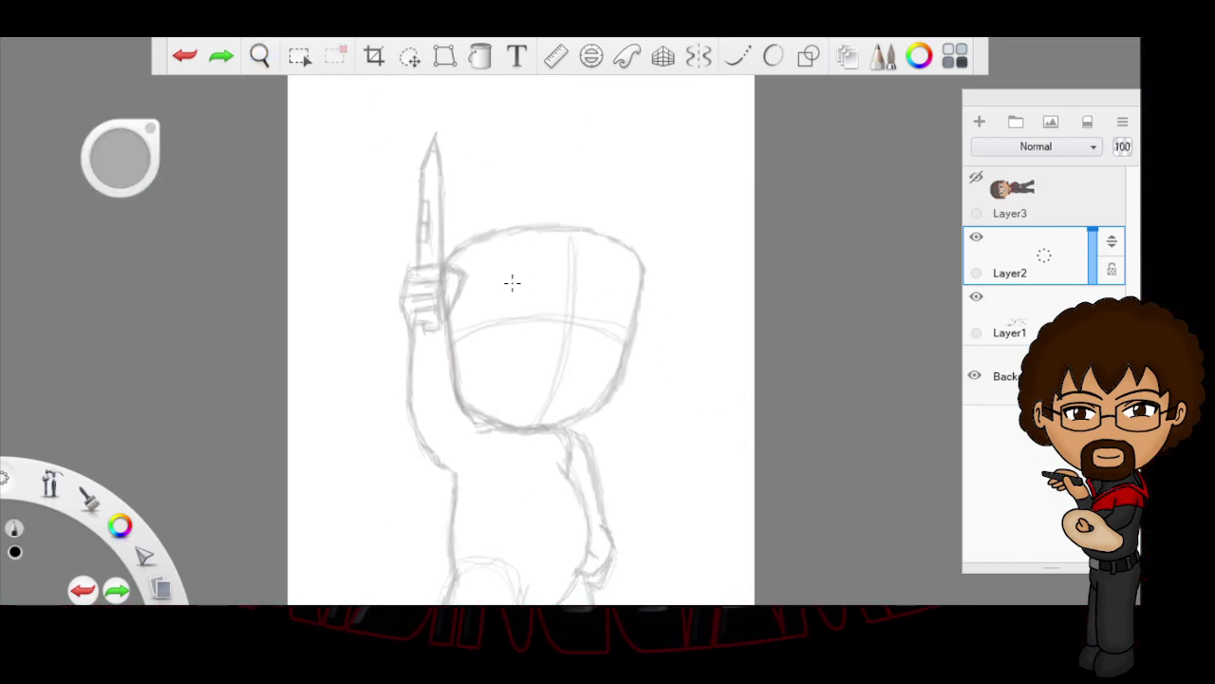
drag(537, 275, 572, 314)
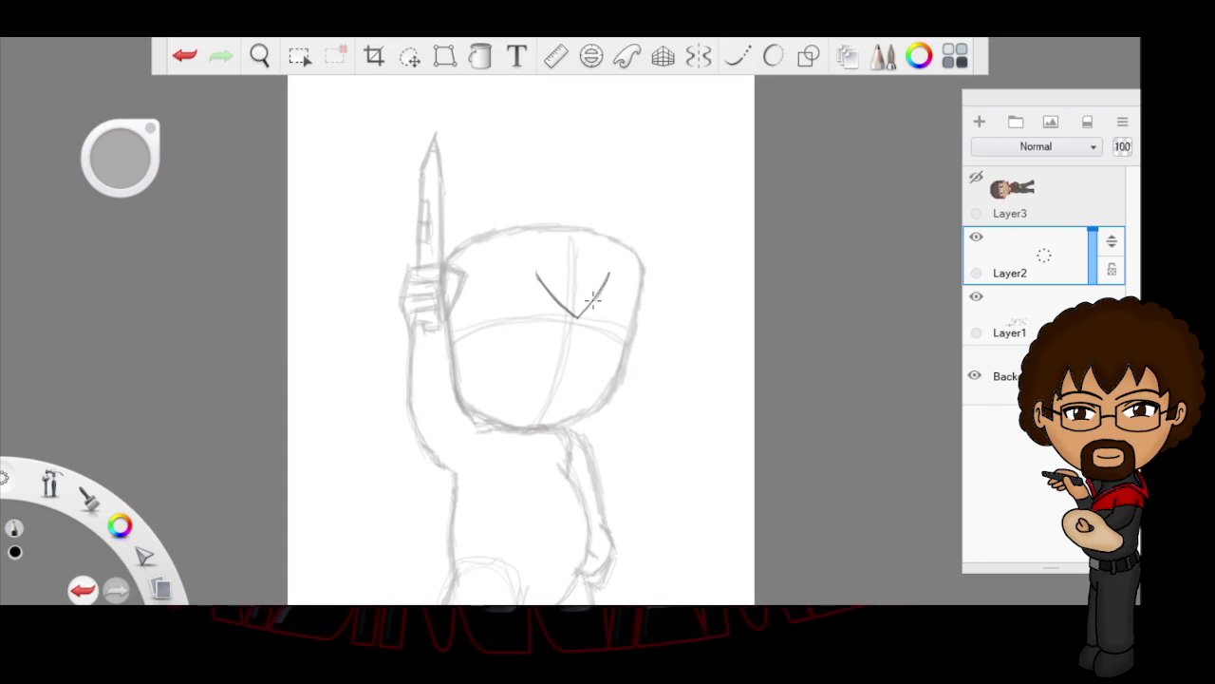
drag(574, 320, 536, 275)
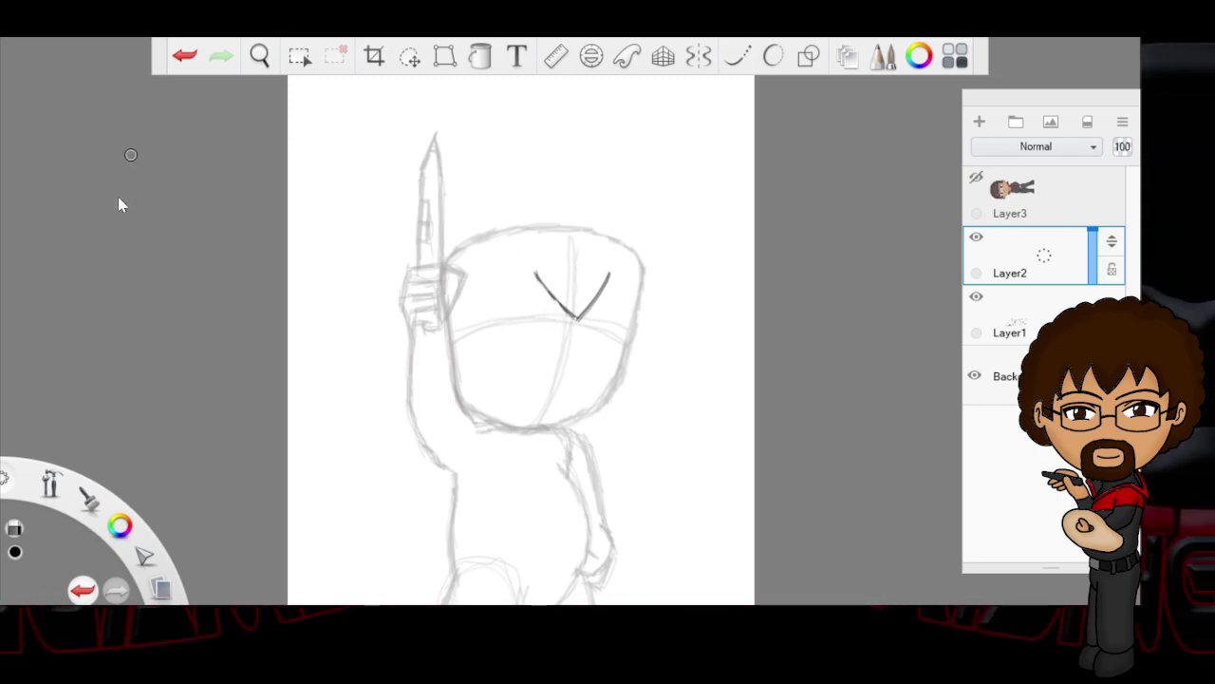
Step: Erase the left stroke of the V-shaped lock and redraw it longer, reaching higher up the forehead
drag(573, 317, 549, 286)
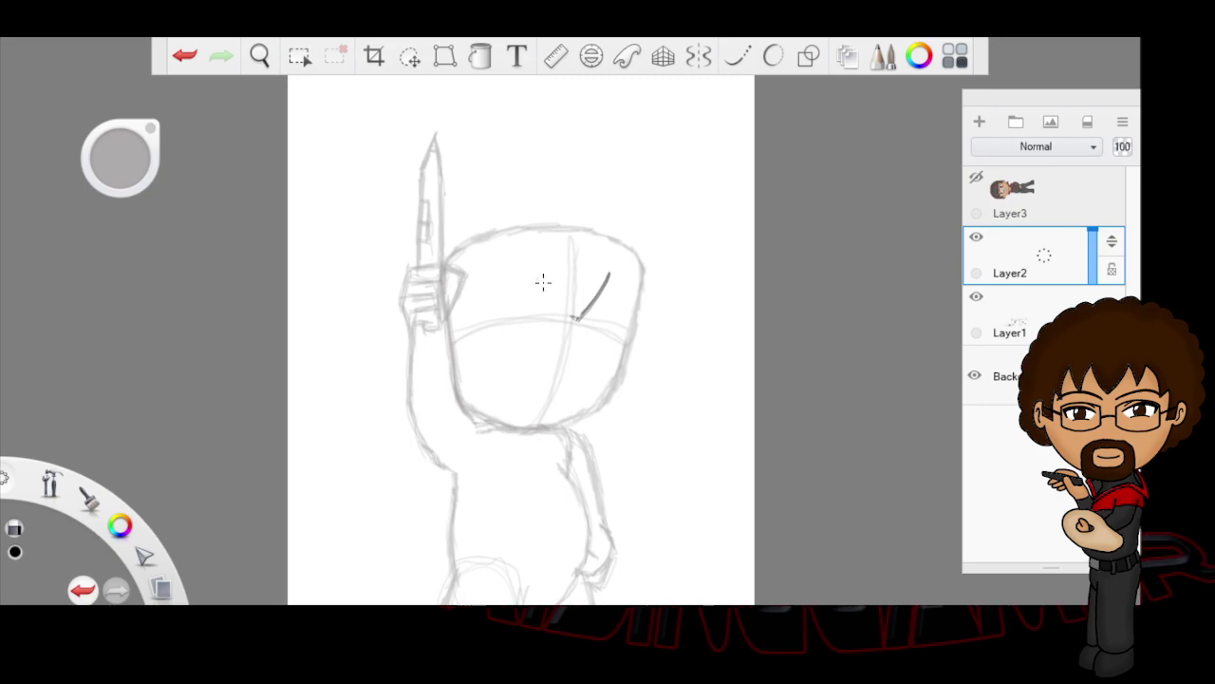
mouse_move(570, 315)
mouse_down()
mouse_move(530, 260)
mouse_move(572, 319)
mouse_up()
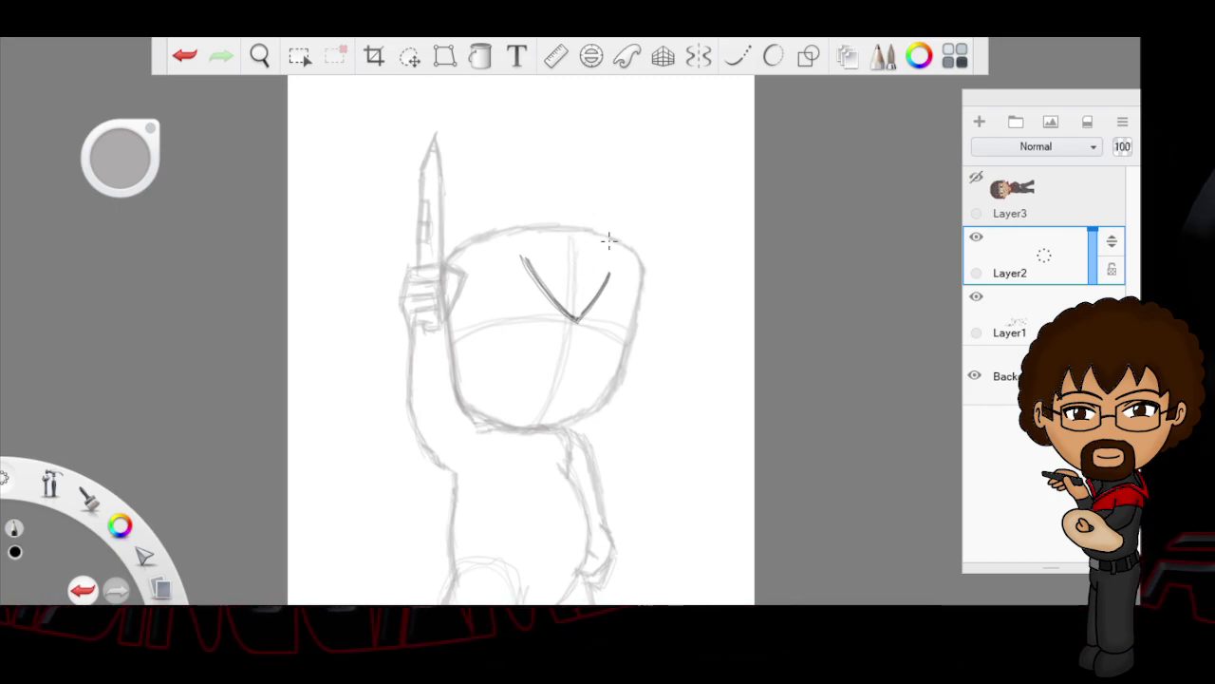
key(ctrl+z)
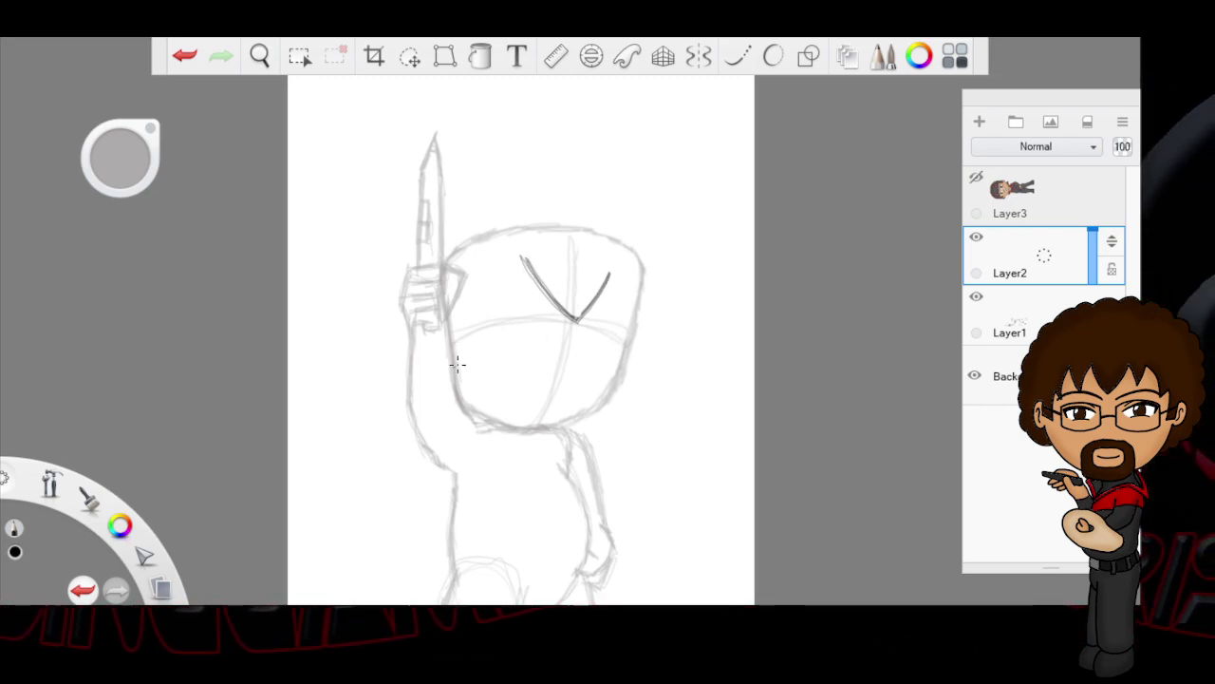
Step: Sketch a stepped sideburn and a jagged fringe spike on the left of the face, joined to the central lock
drag(473, 363, 469, 330)
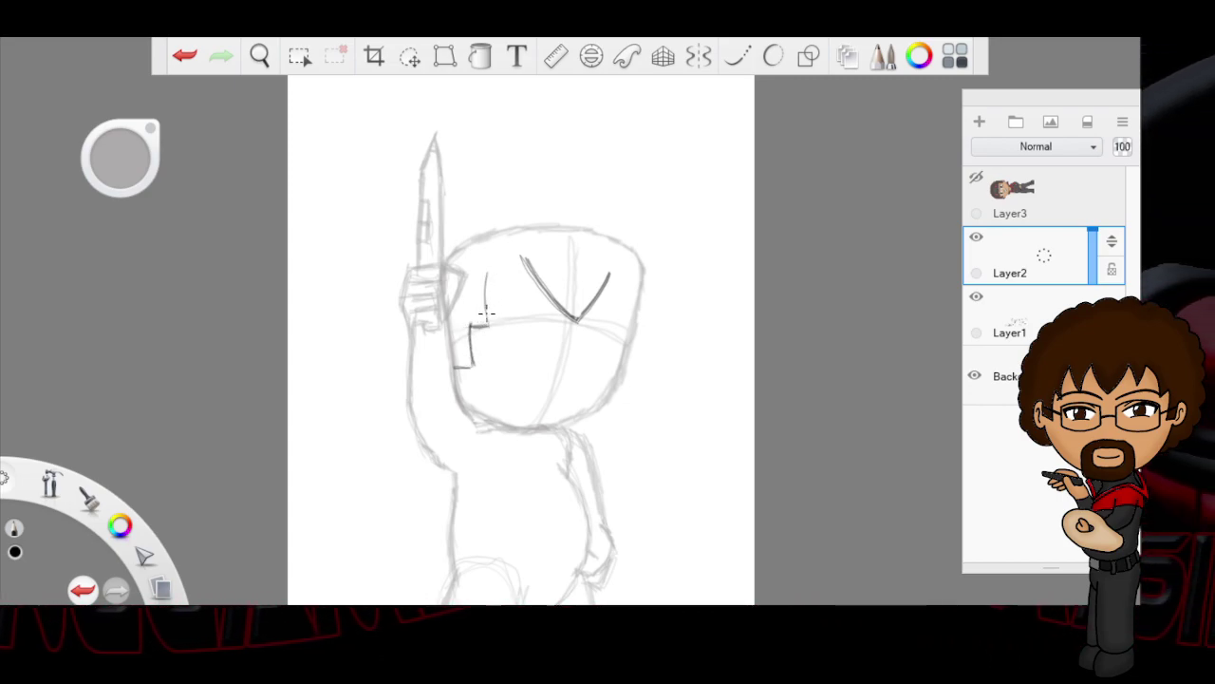
drag(484, 273, 484, 313)
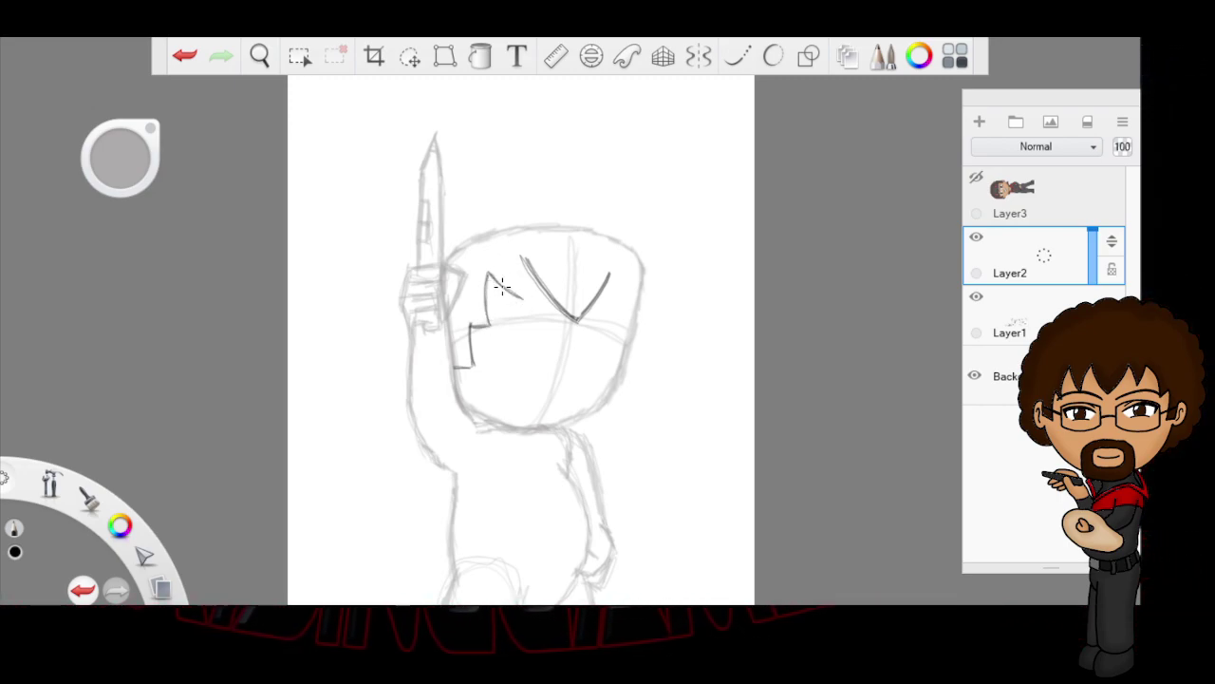
drag(499, 285, 525, 298)
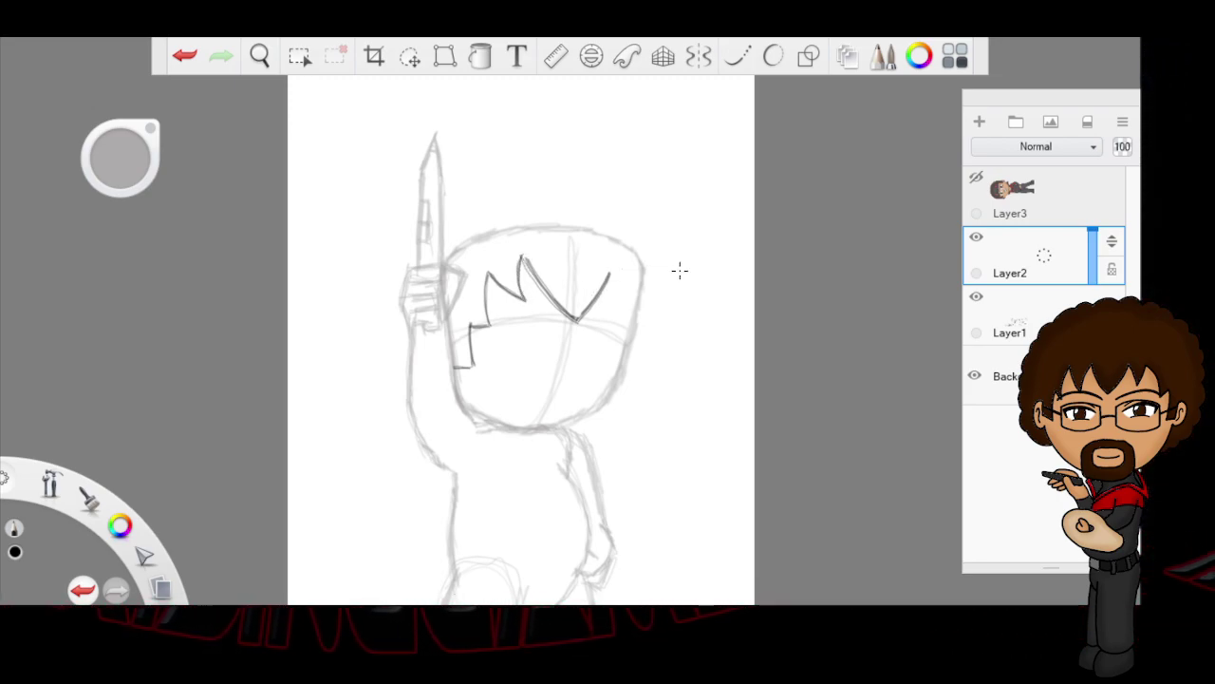
Step: Sketch pointed fringe spikes from the central lock to the right edge of the face, undoing the surplus stroke
key(e)
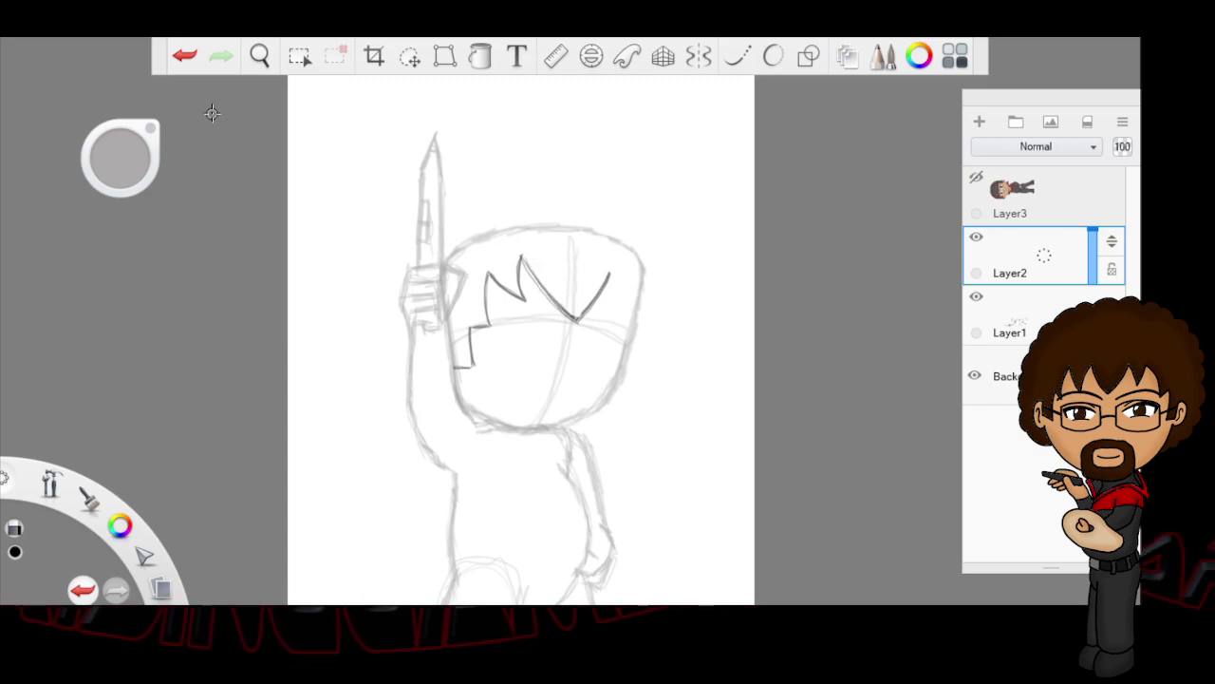
key(b)
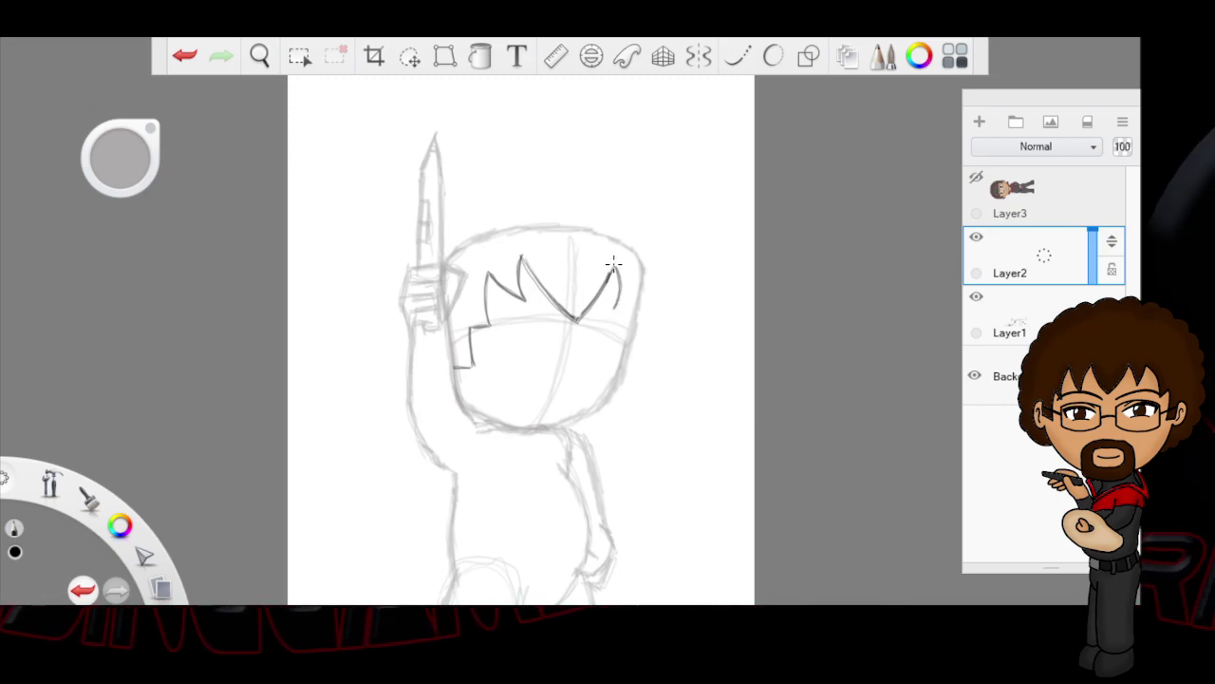
drag(642, 281, 617, 311)
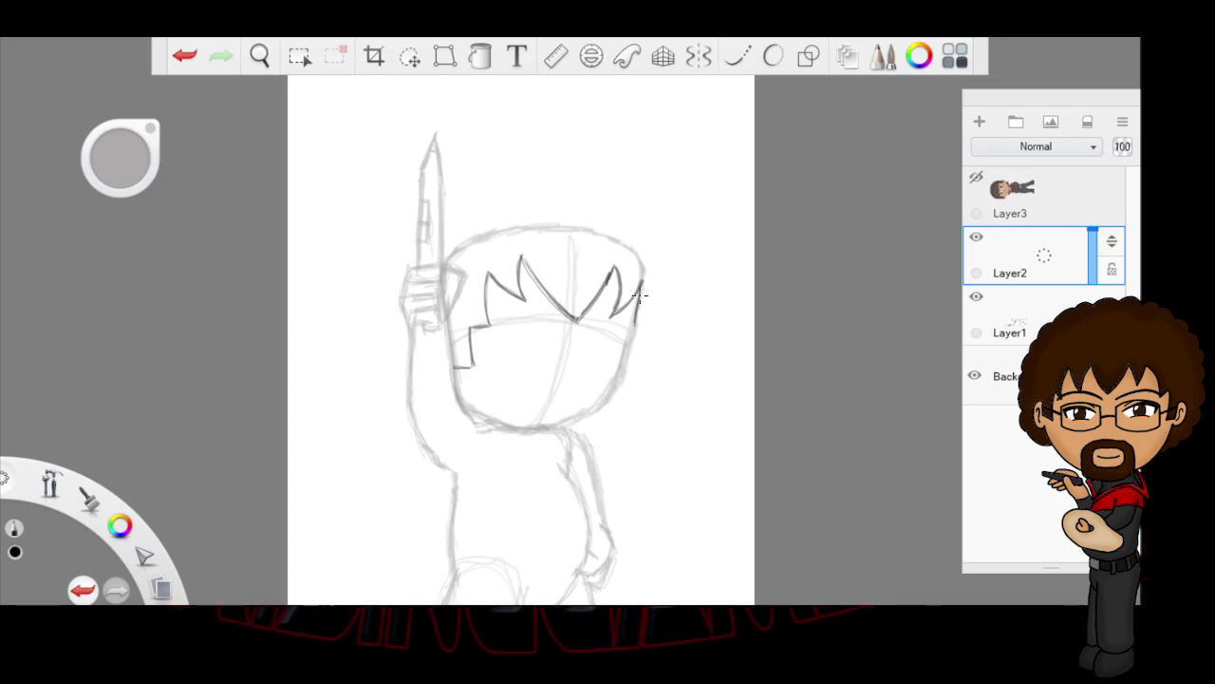
key(ctrl+z)
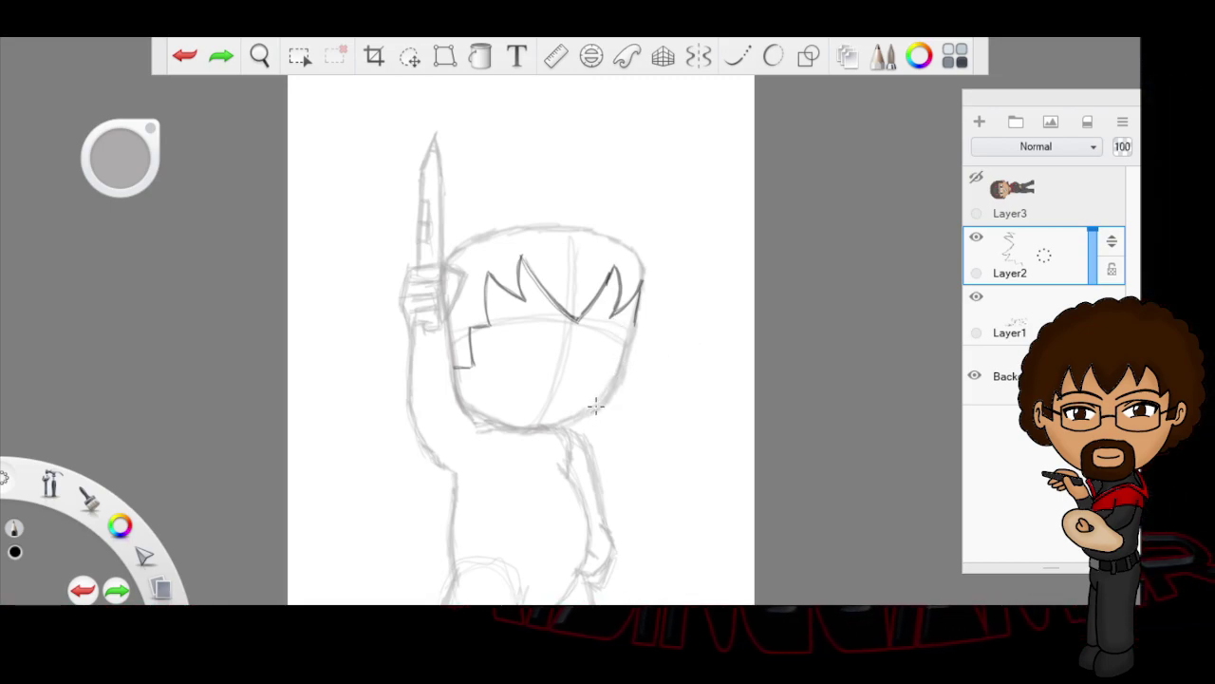
Step: Trace the face outline from the right temple down the cheek and around the chin to the left jaw
drag(634, 328, 619, 373)
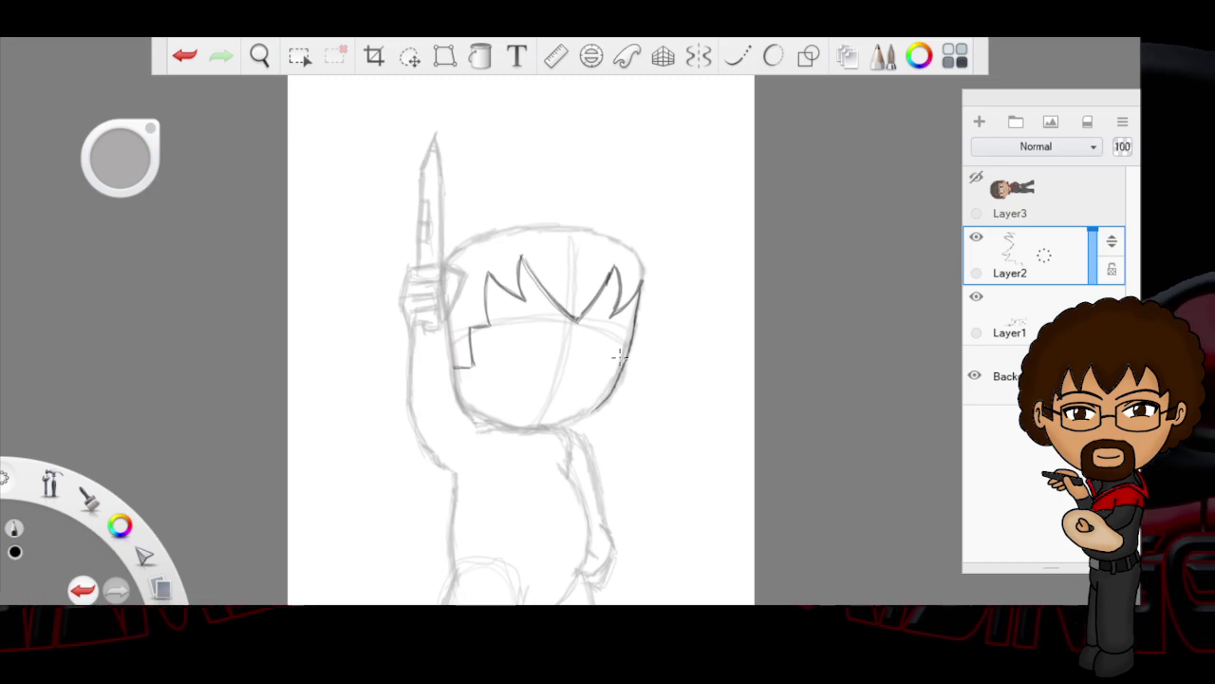
drag(625, 359, 595, 408)
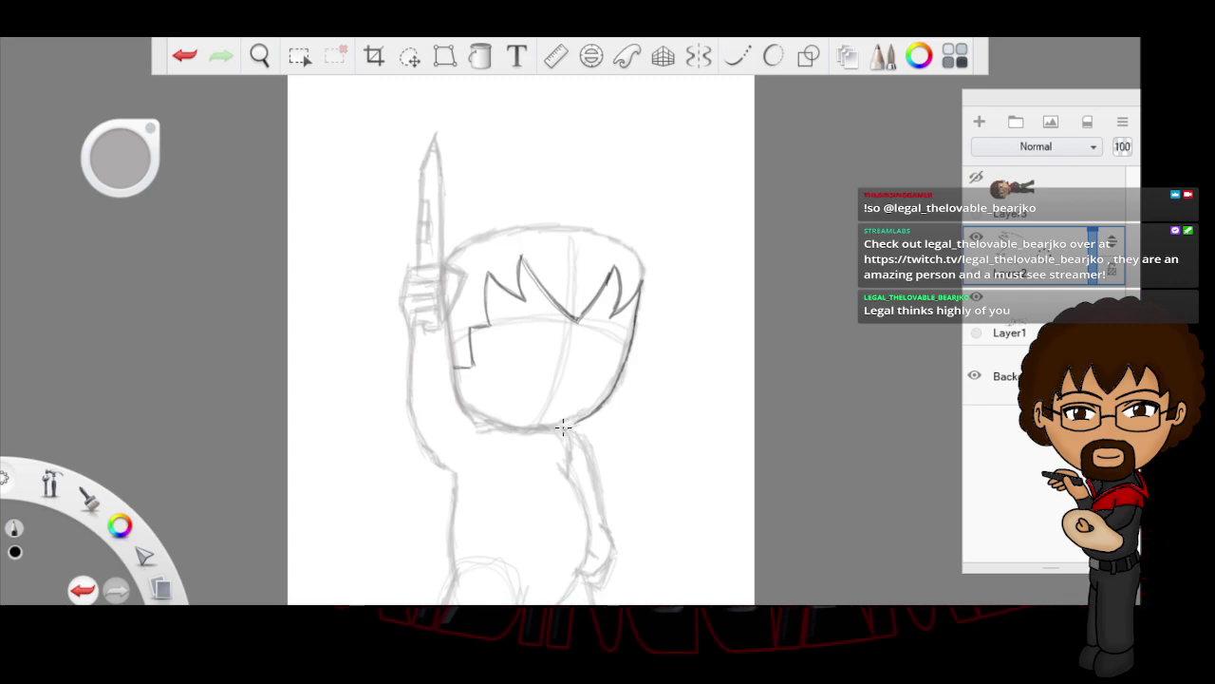
drag(531, 426, 579, 424)
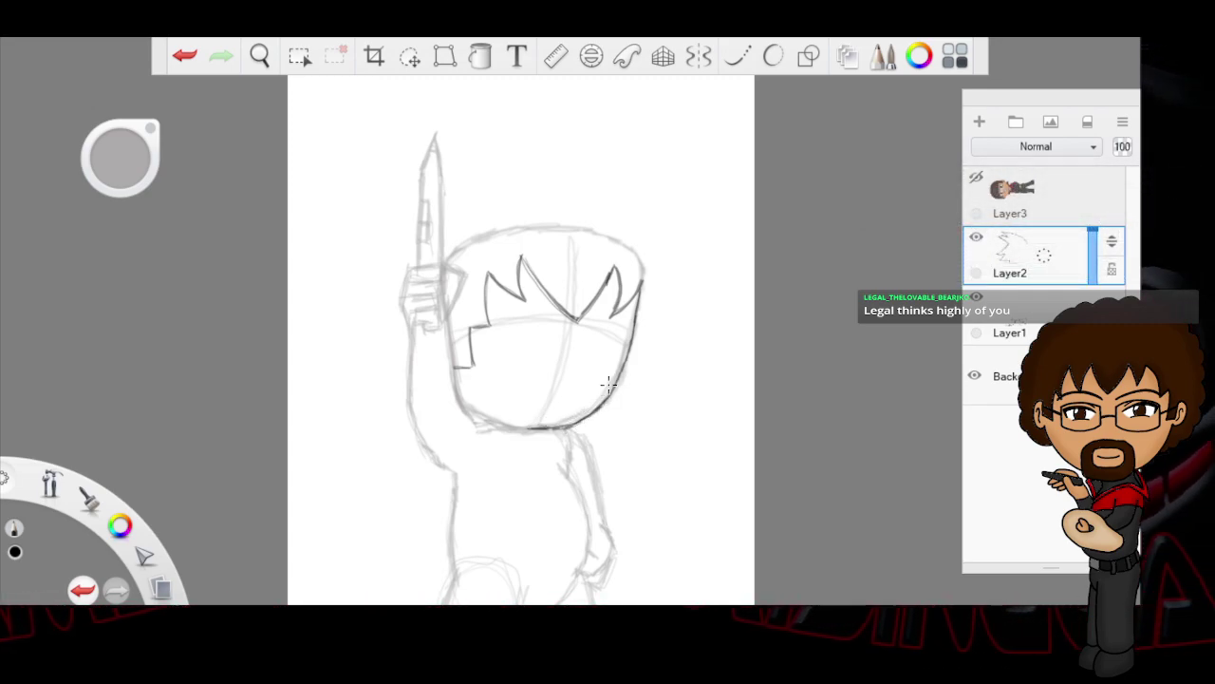
drag(528, 427, 461, 400)
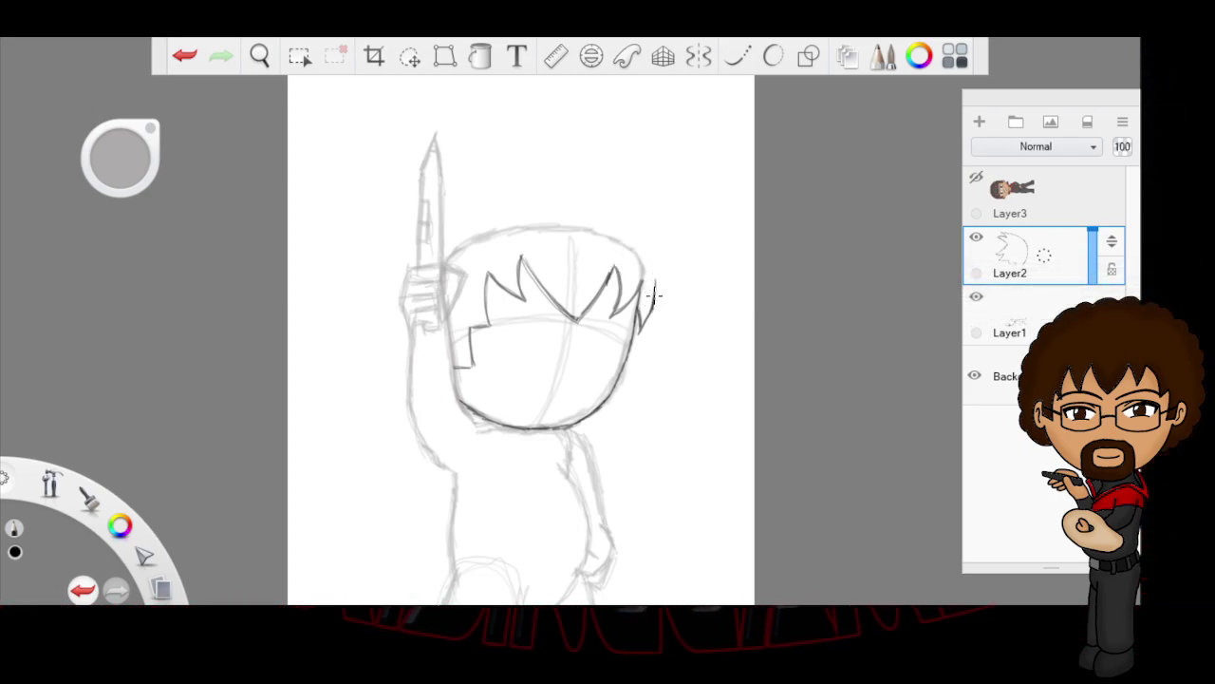
Step: Draw the outer hair contour from the right temple lock and over the crown to the raised hand
drag(647, 252, 639, 243)
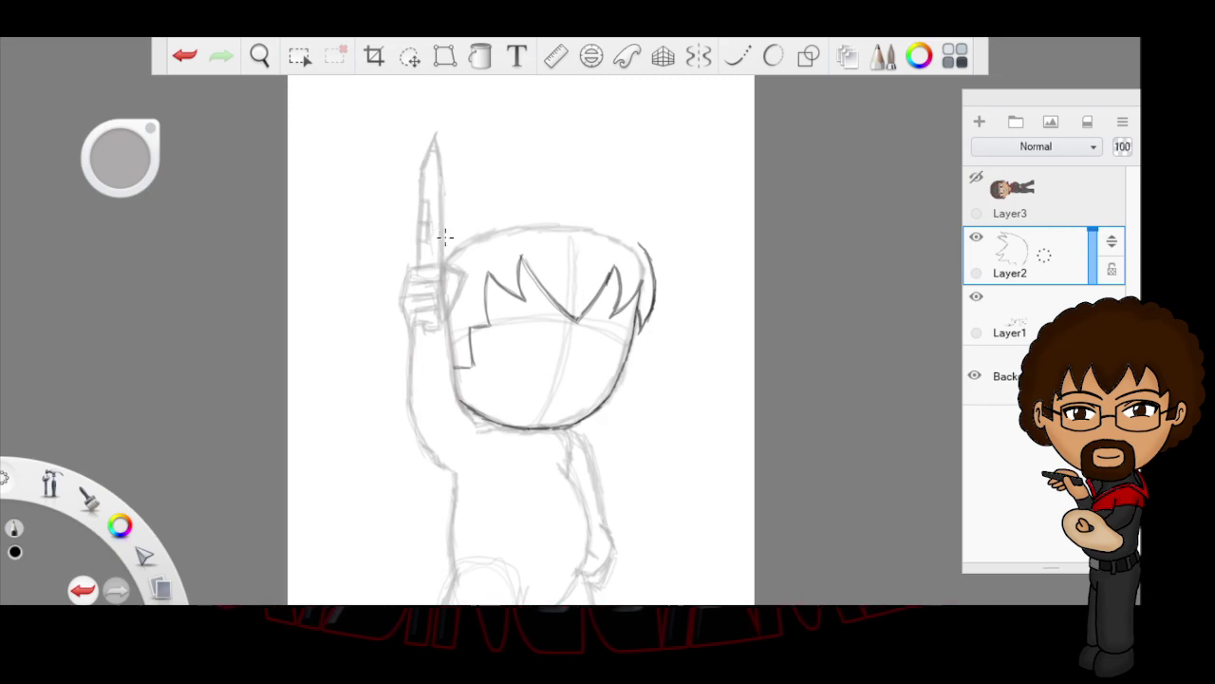
drag(450, 249, 515, 217)
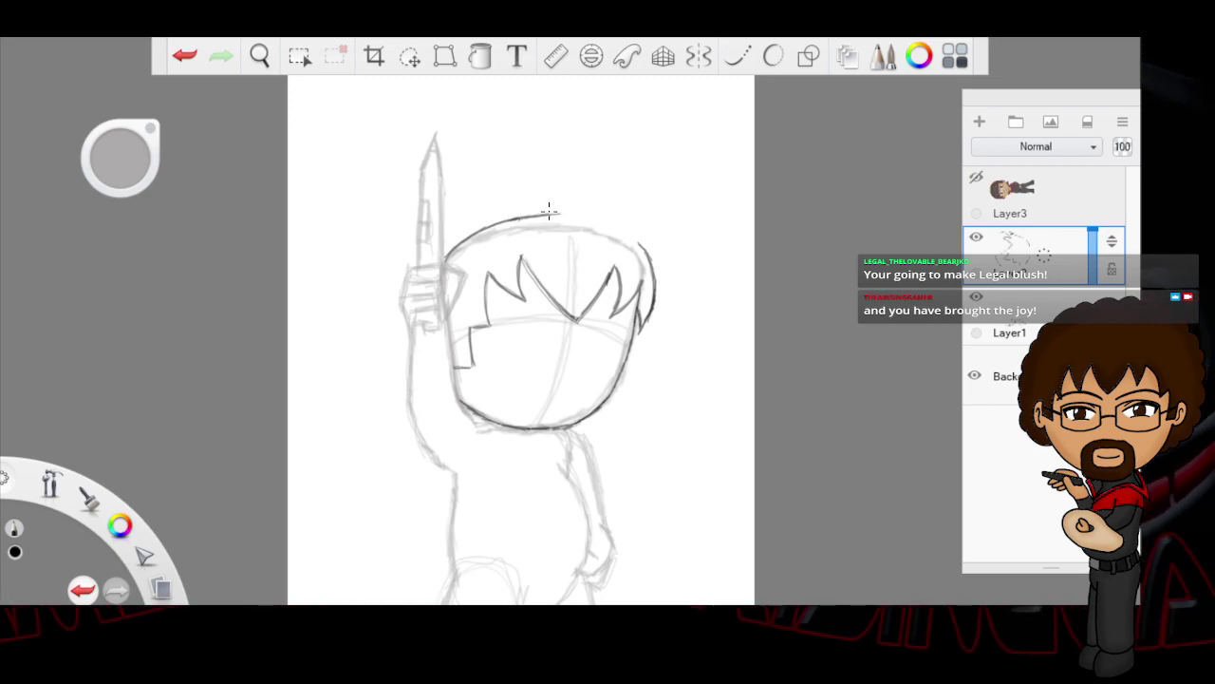
mouse_move(534, 214)
mouse_down()
mouse_move(591, 215)
mouse_move(647, 248)
mouse_up()
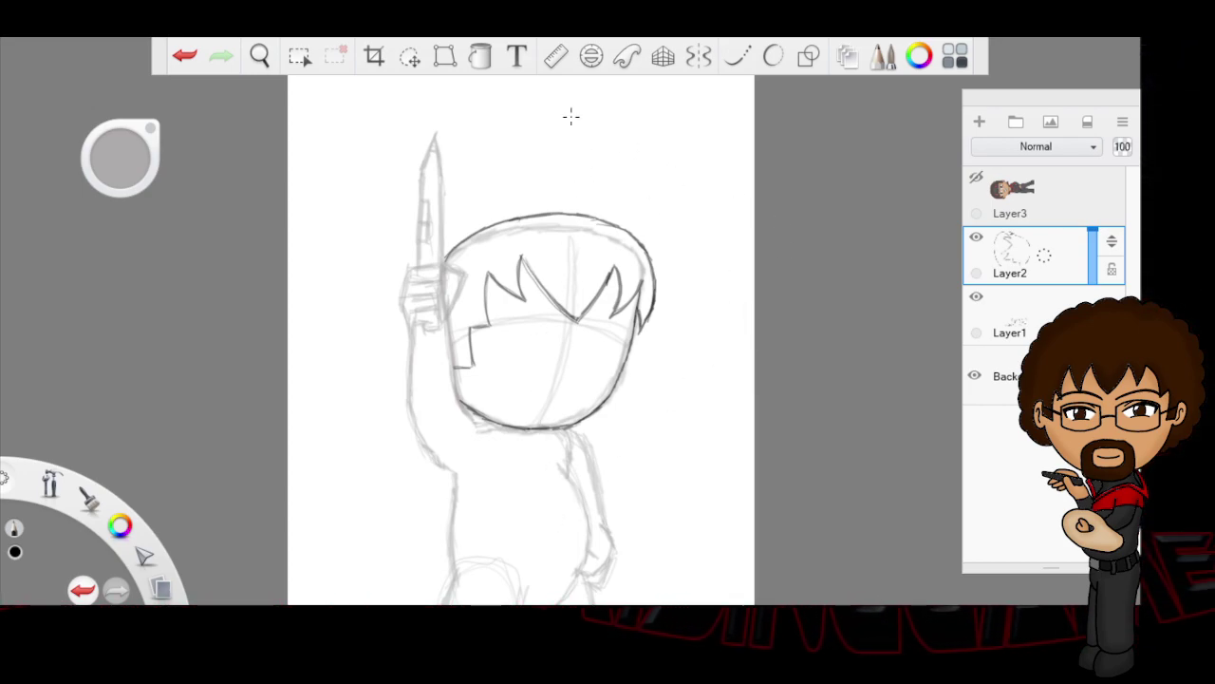
click(300, 57)
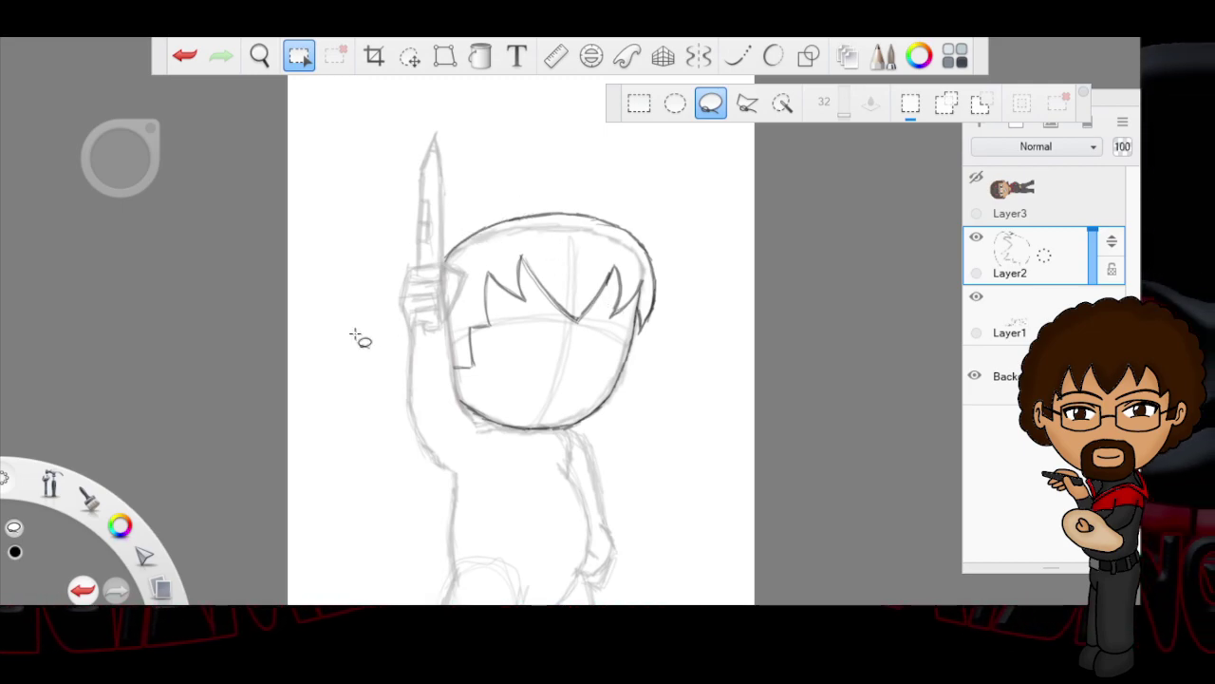
click(444, 56)
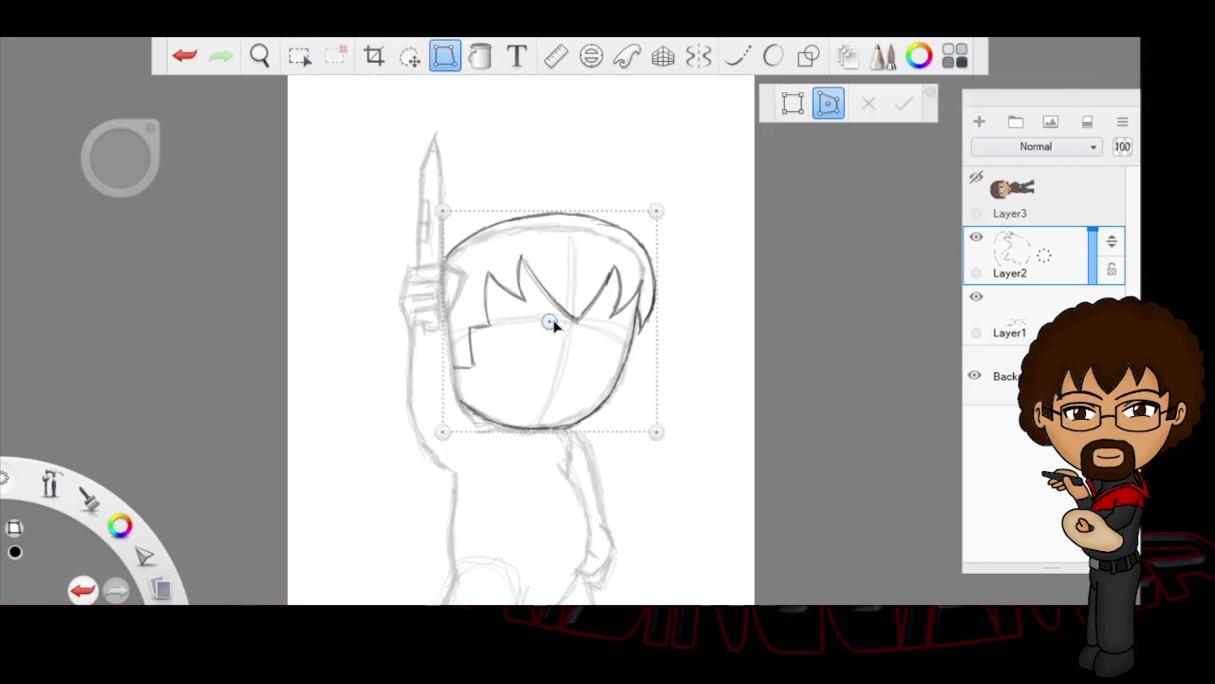
drag(554, 323, 548, 321)
click(444, 56)
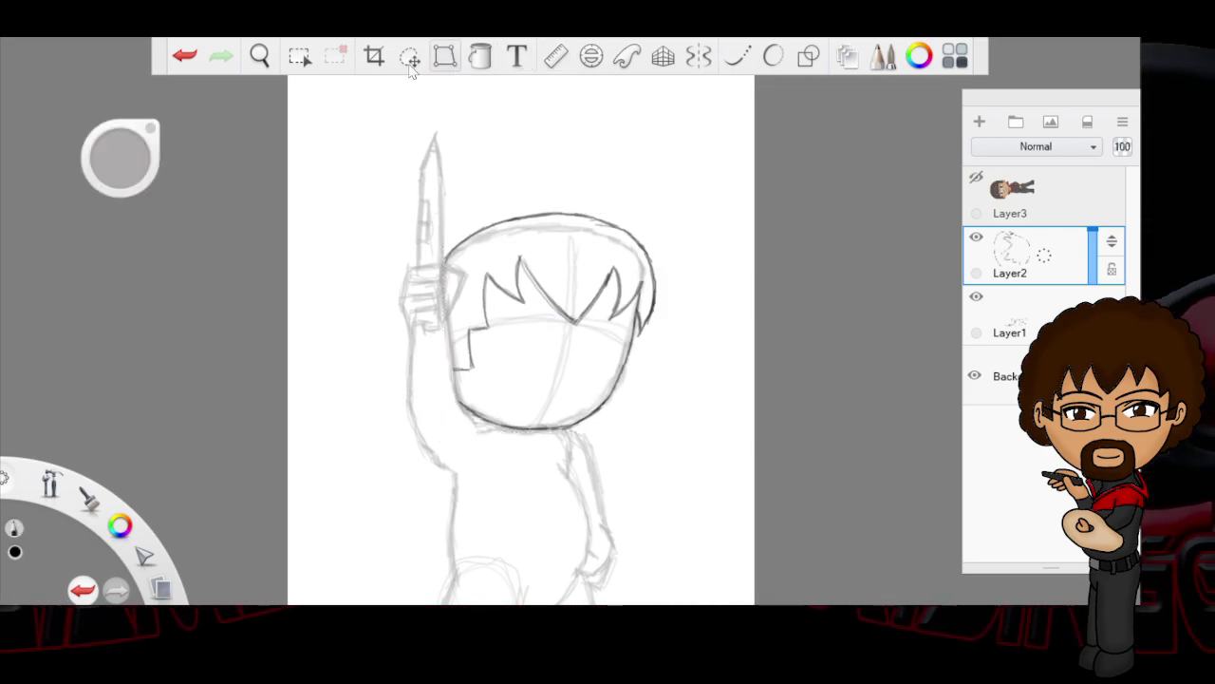
click(188, 58)
Step: Lasso the fringe spikes and sideburn, and distort the selection so it sits slightly higher on the forehead within the face outline
click(299, 57)
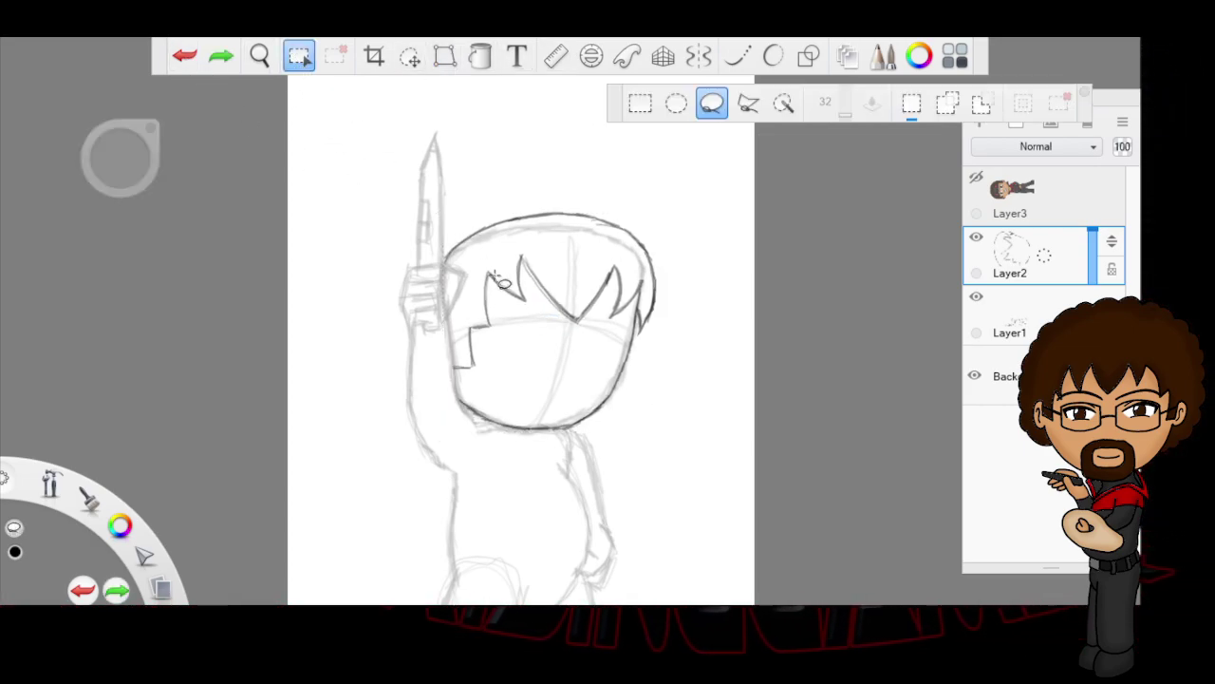
mouse_move(602, 356)
mouse_down()
mouse_move(646, 285)
mouse_move(647, 352)
mouse_up()
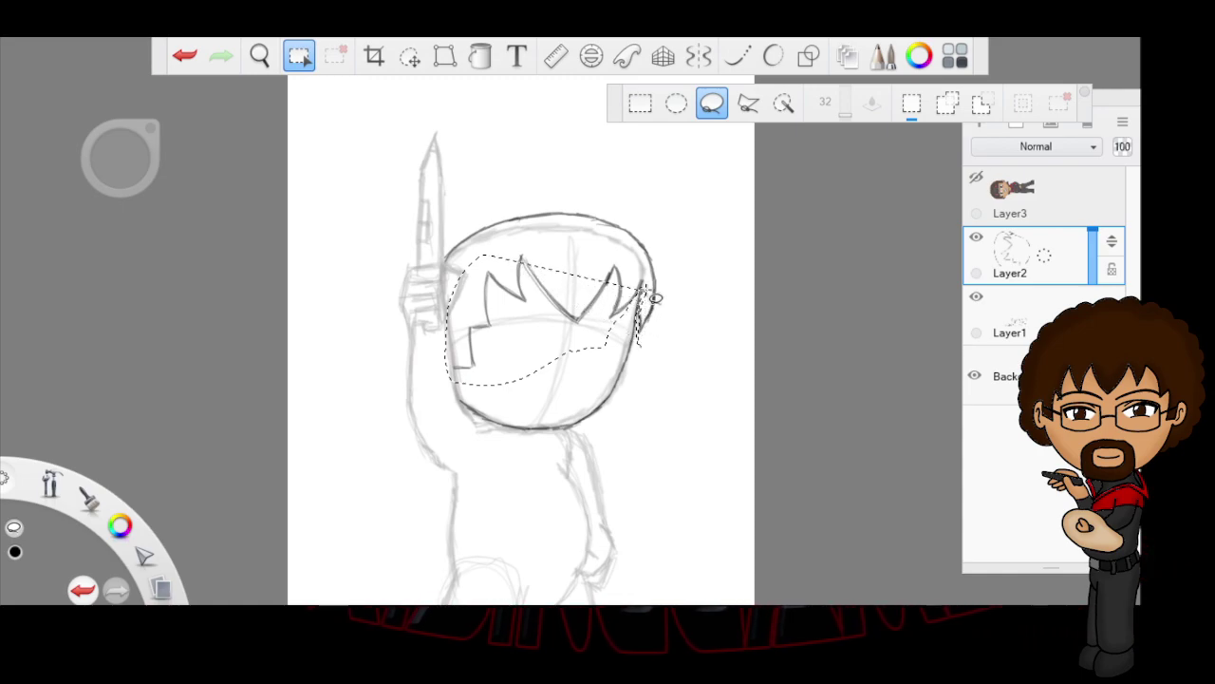
drag(601, 238, 527, 229)
click(444, 56)
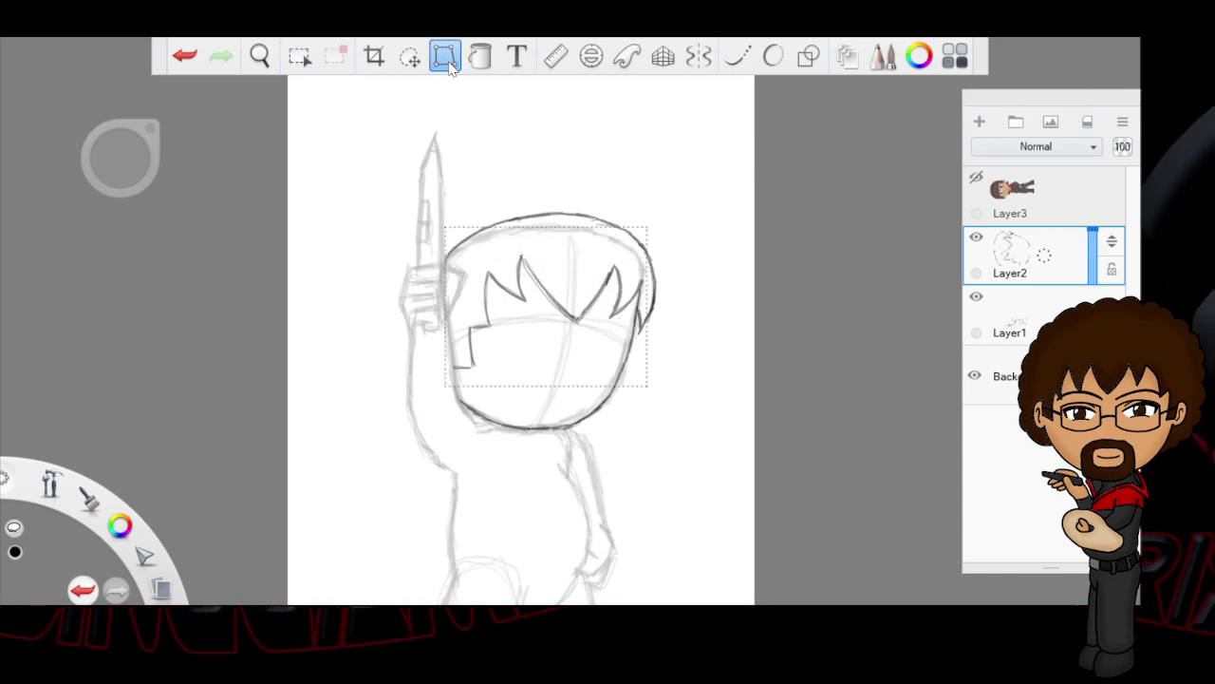
drag(560, 325, 542, 293)
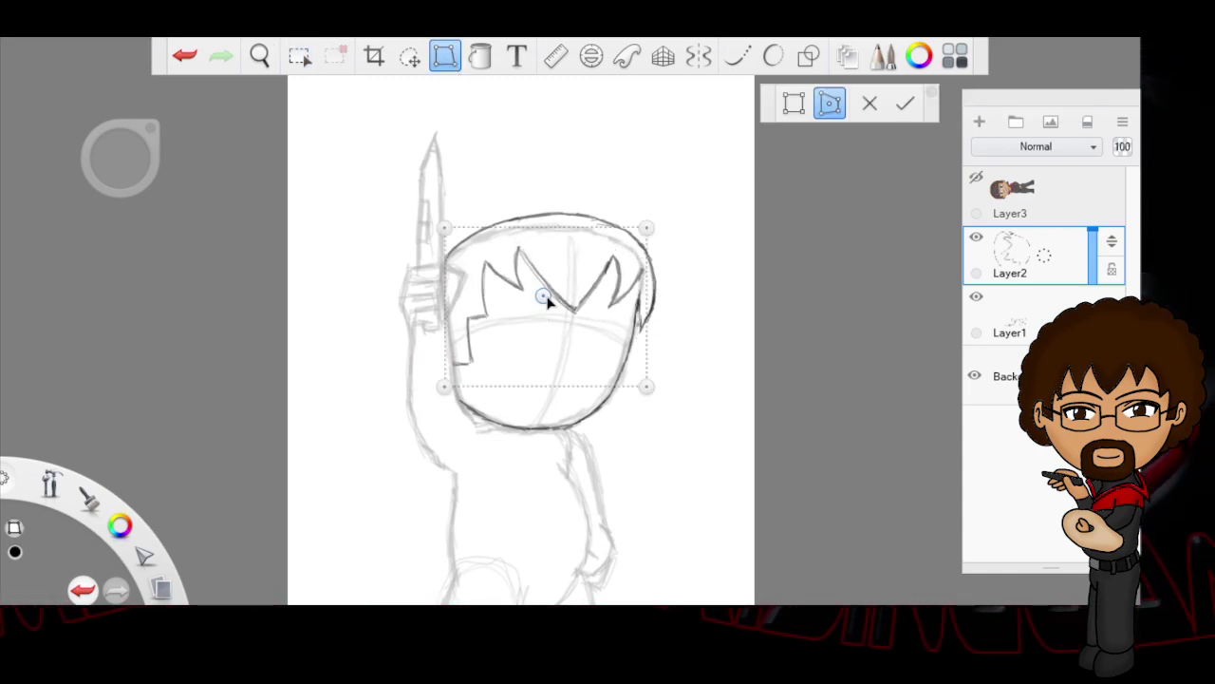
drag(561, 392, 611, 397)
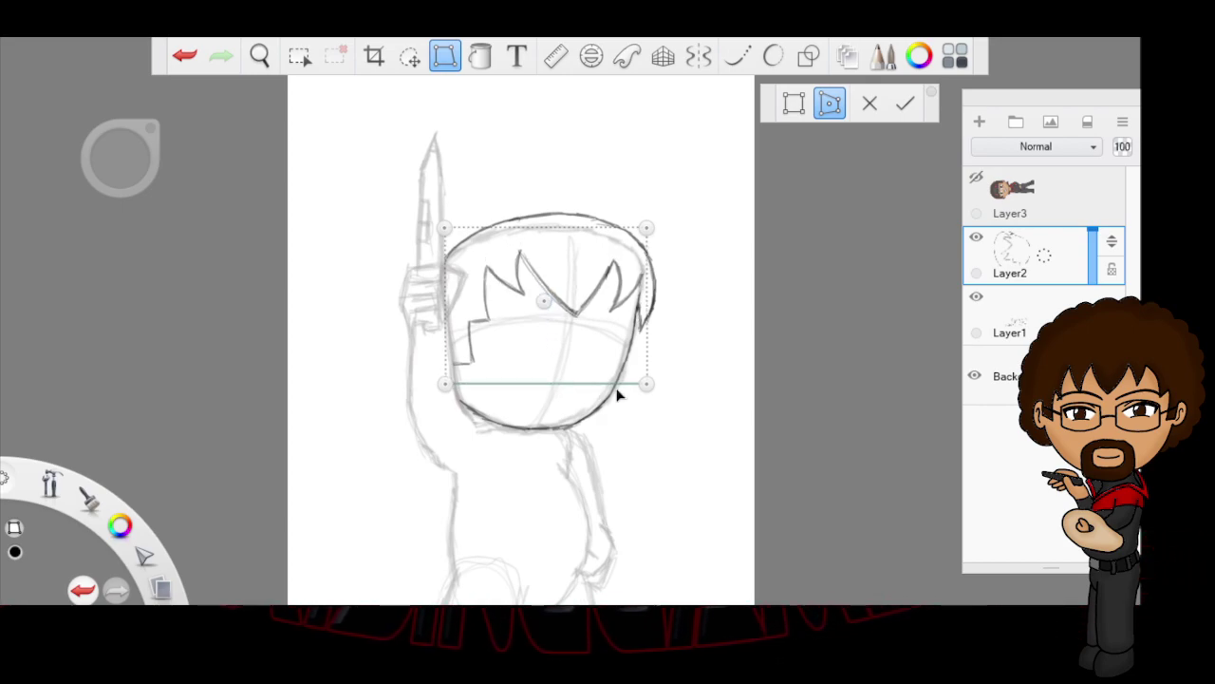
drag(645, 229, 634, 235)
drag(446, 230, 432, 229)
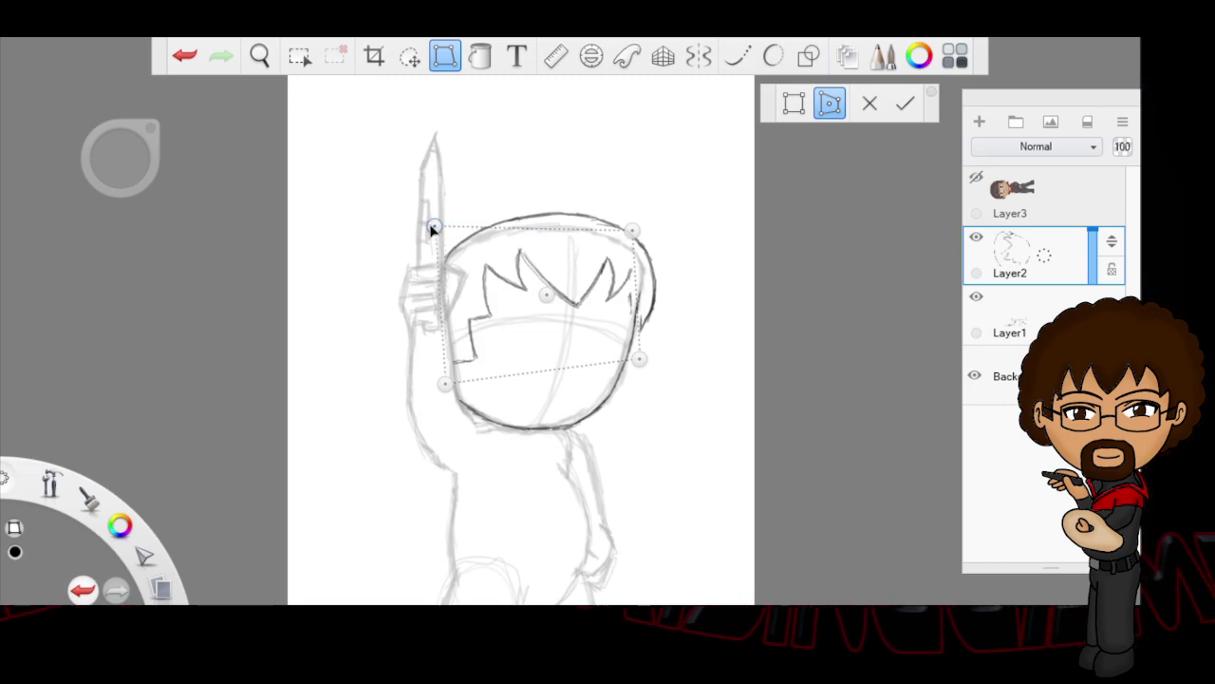
drag(442, 368, 563, 374)
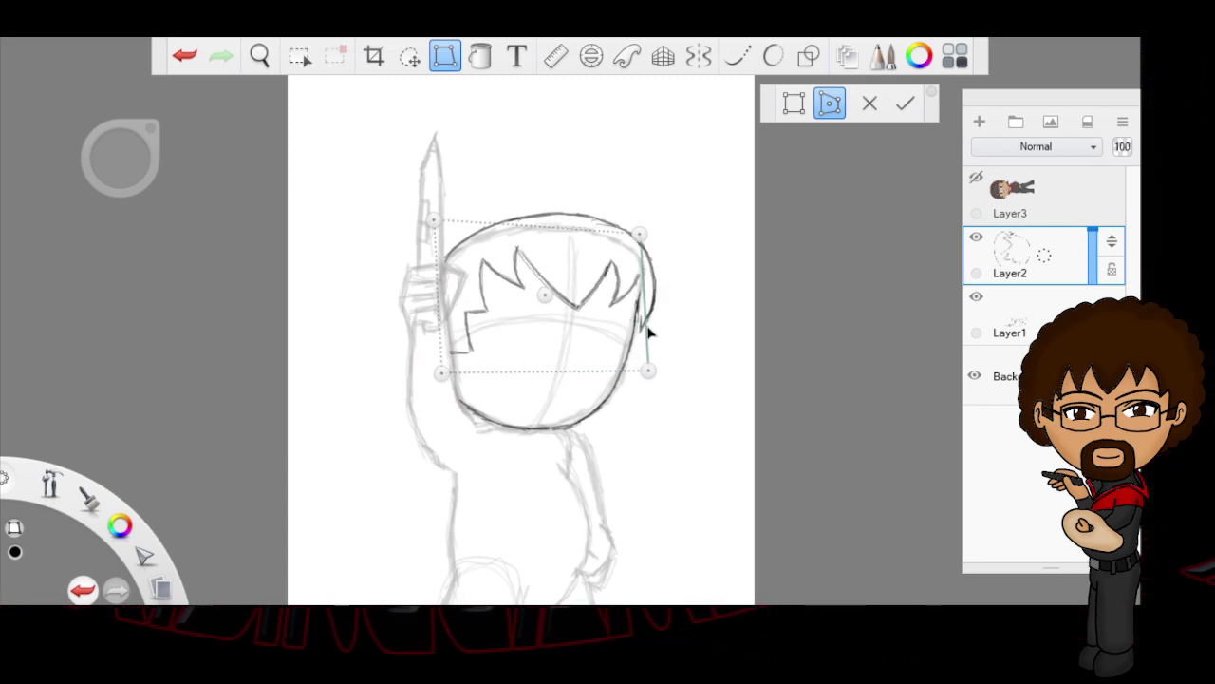
drag(650, 334, 642, 326)
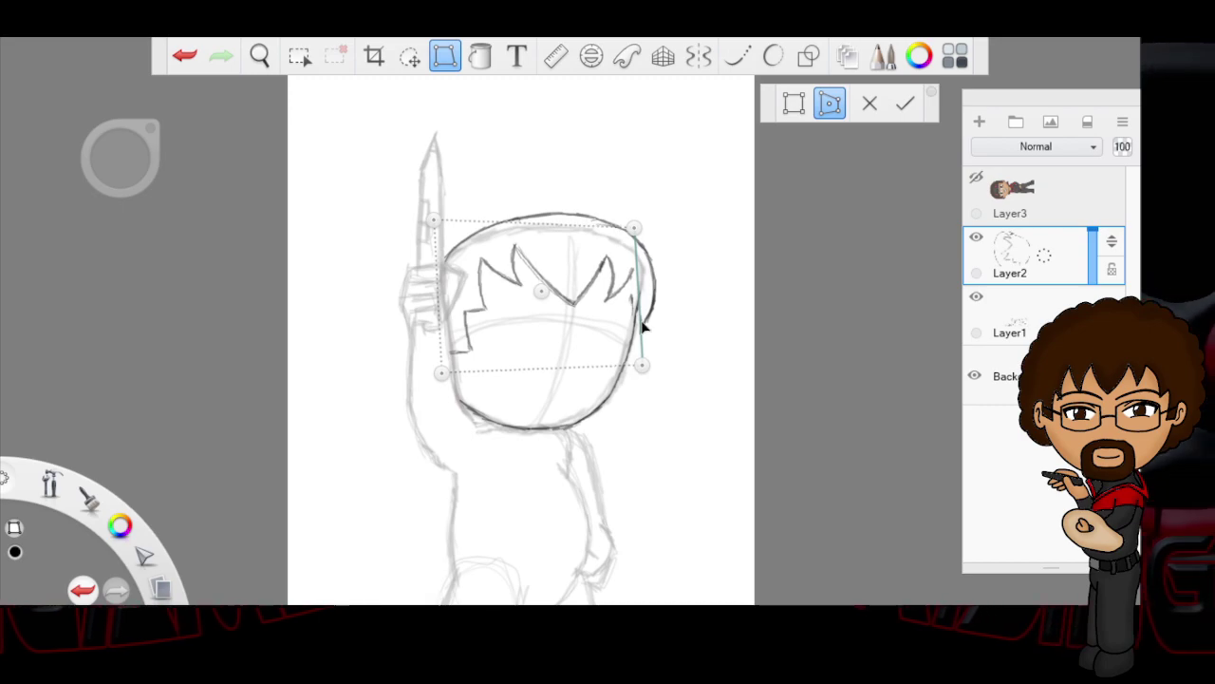
drag(643, 249, 649, 272)
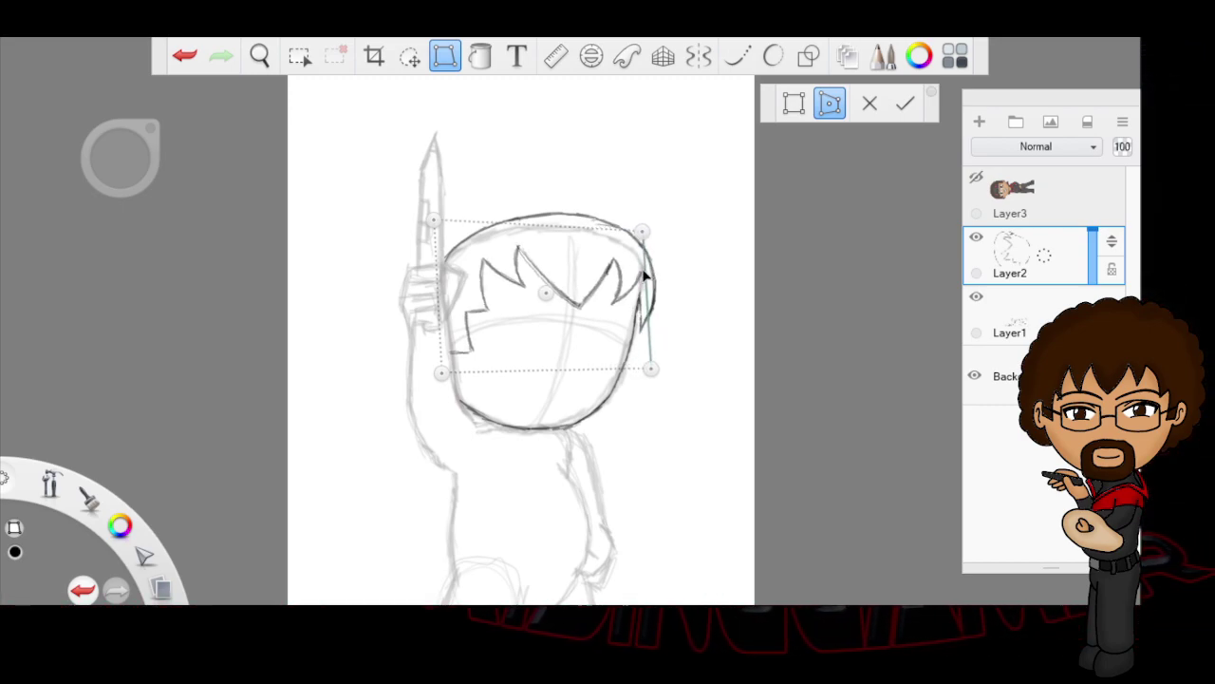
mouse_move(546, 291)
mouse_down()
mouse_move(529, 286)
mouse_move(538, 340)
mouse_up()
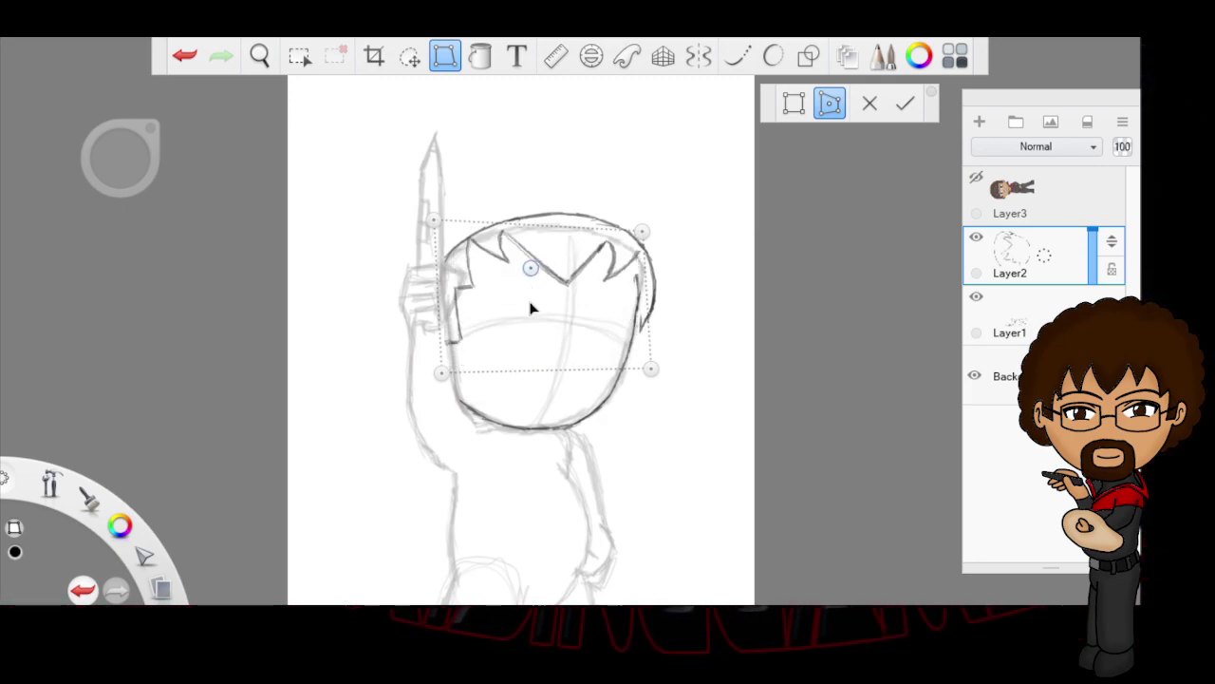
drag(543, 314, 542, 295)
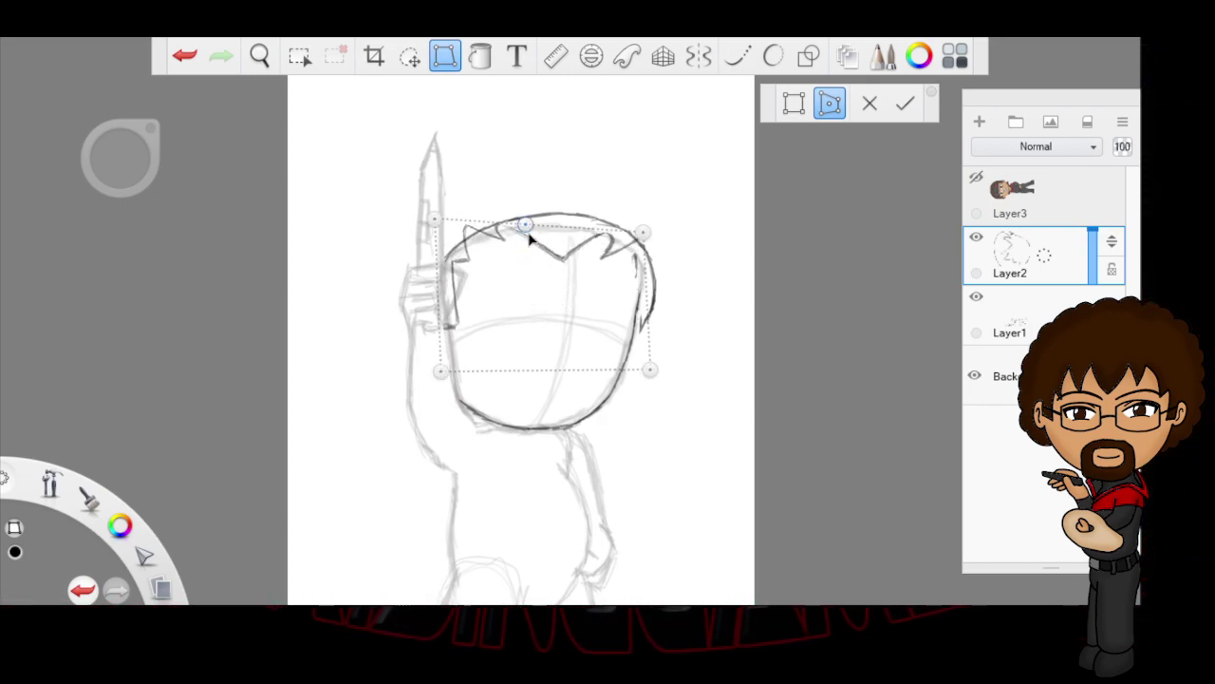
mouse_move(551, 301)
mouse_down()
mouse_move(537, 308)
mouse_move(536, 263)
mouse_up()
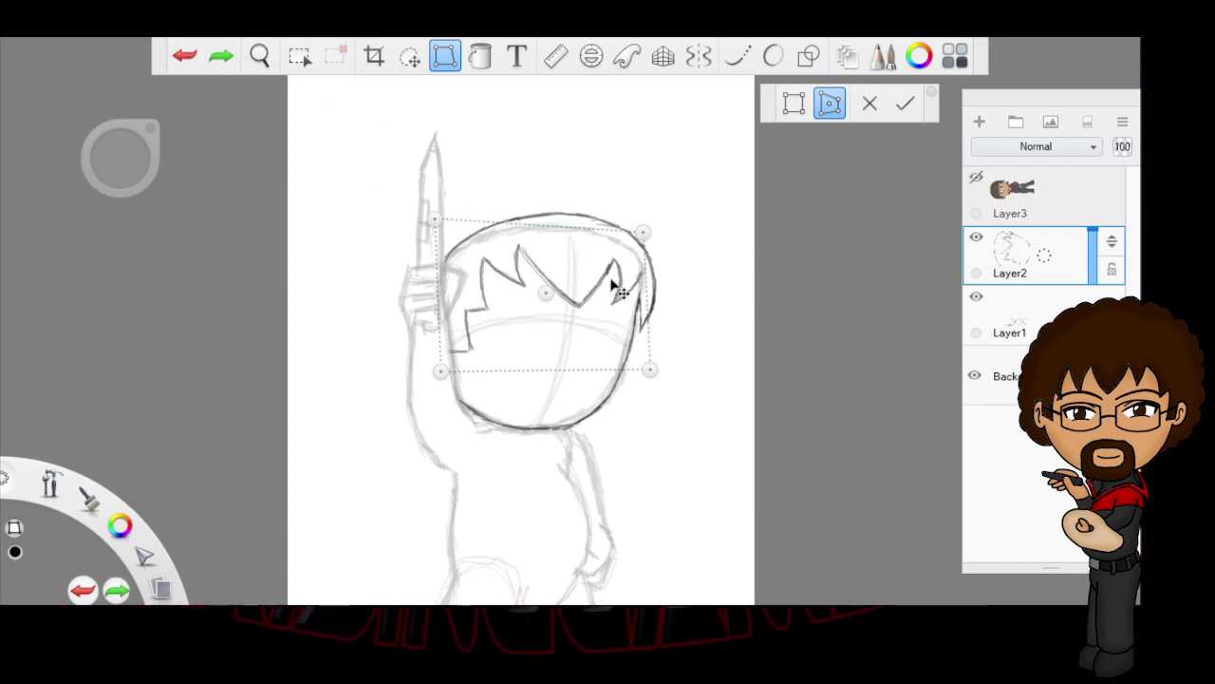
Step: Nudge the two upper corners of the fringe's distortion frame and apply the transformation
mouse_move(425, 217)
mouse_down()
mouse_move(420, 230)
mouse_move(431, 222)
mouse_up()
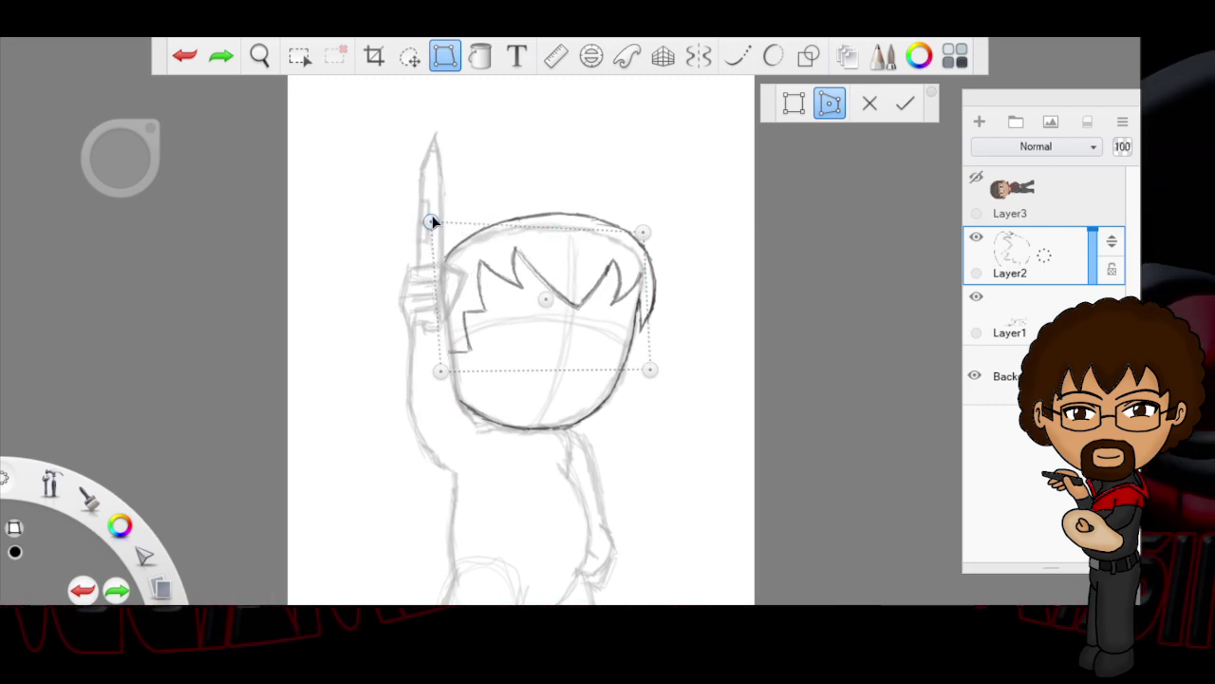
mouse_move(643, 235)
mouse_down()
mouse_move(630, 238)
mouse_move(651, 233)
mouse_move(631, 222)
mouse_move(640, 229)
mouse_up()
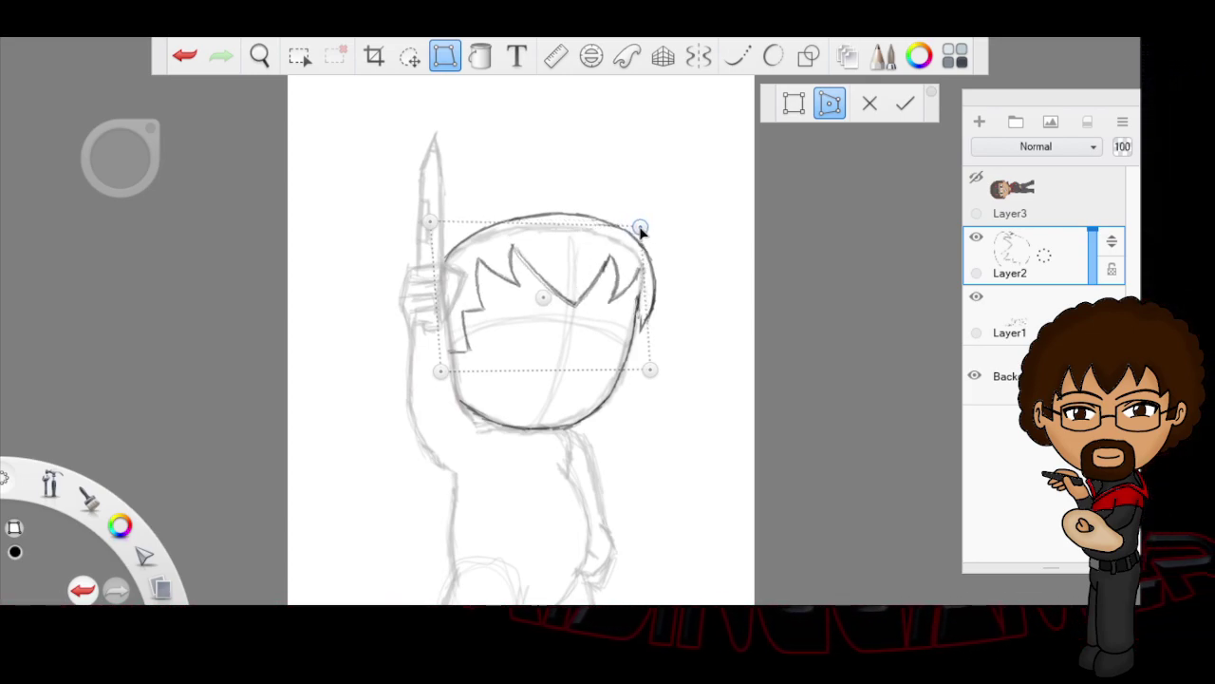
key(Return)
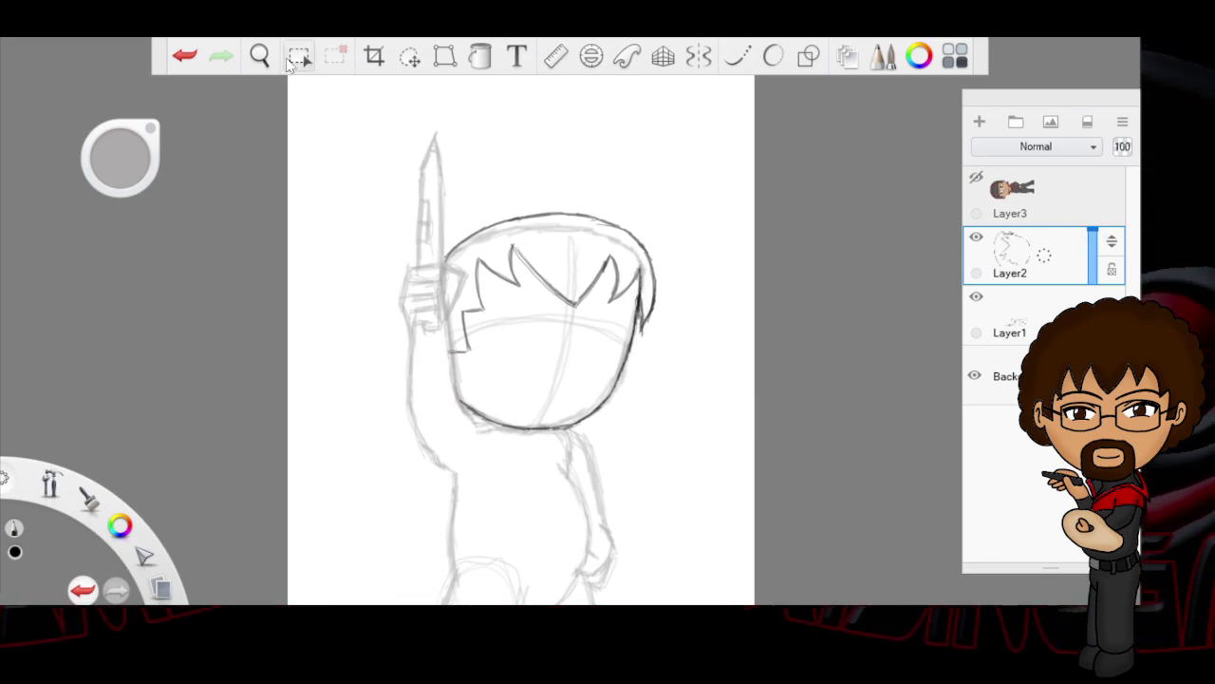
Step: Sketch a short diagonal neckline stroke below the chin and a slightly curved jacket hem across the waist
click(259, 56)
drag(703, 393, 673, 403)
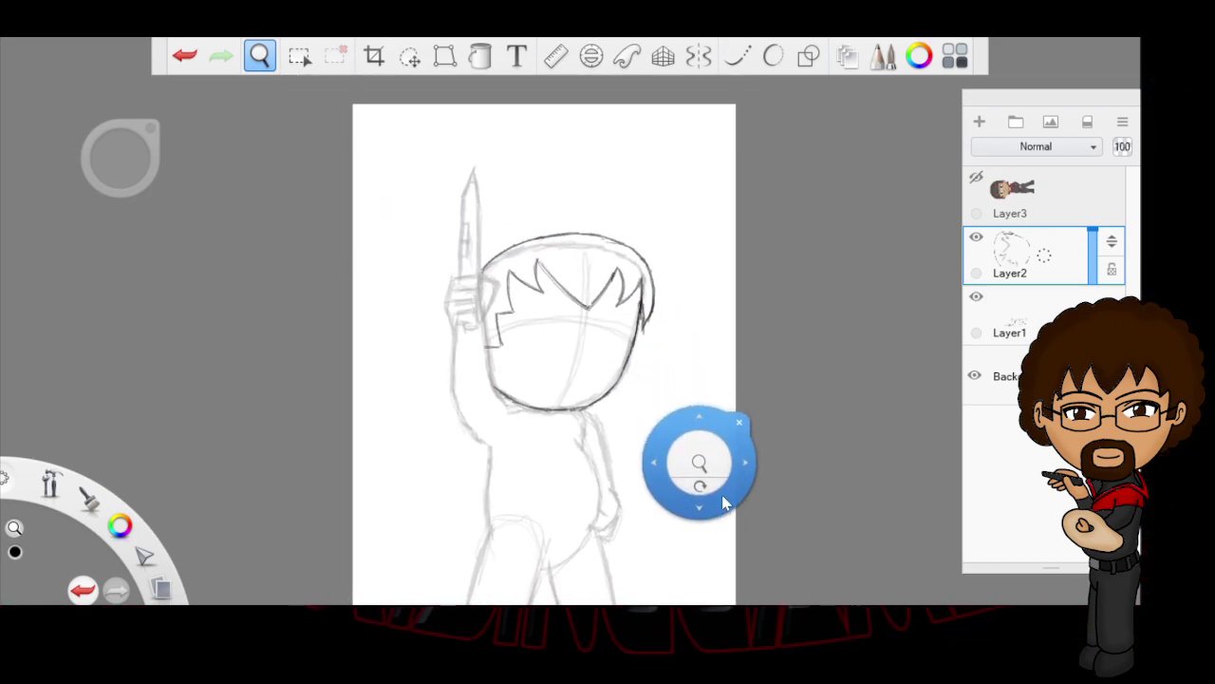
drag(699, 461, 721, 454)
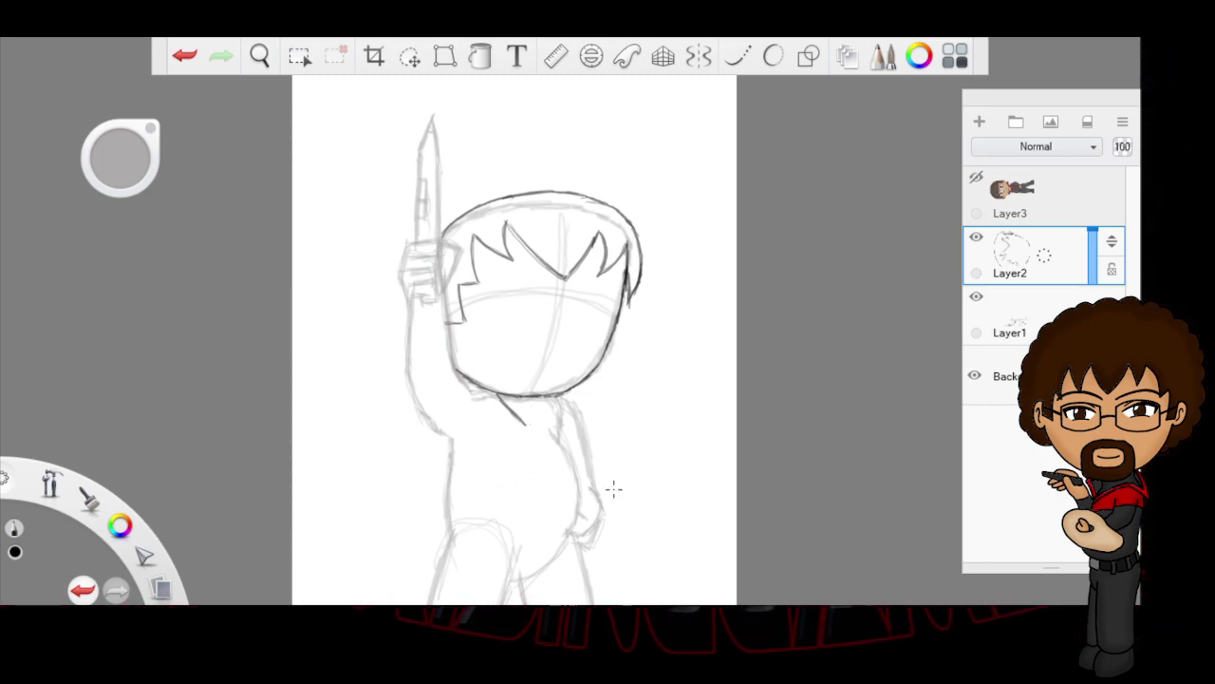
mouse_move(565, 524)
mouse_down()
mouse_move(453, 518)
mouse_move(579, 509)
mouse_up()
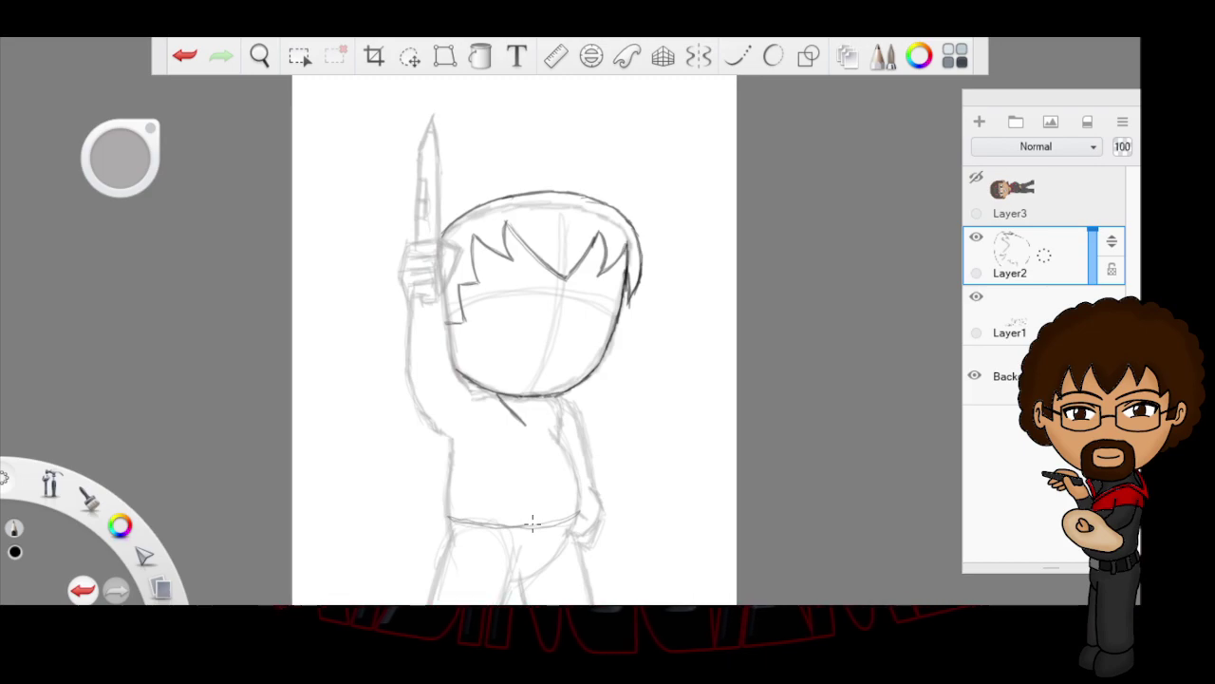
click(260, 56)
drag(635, 447, 634, 390)
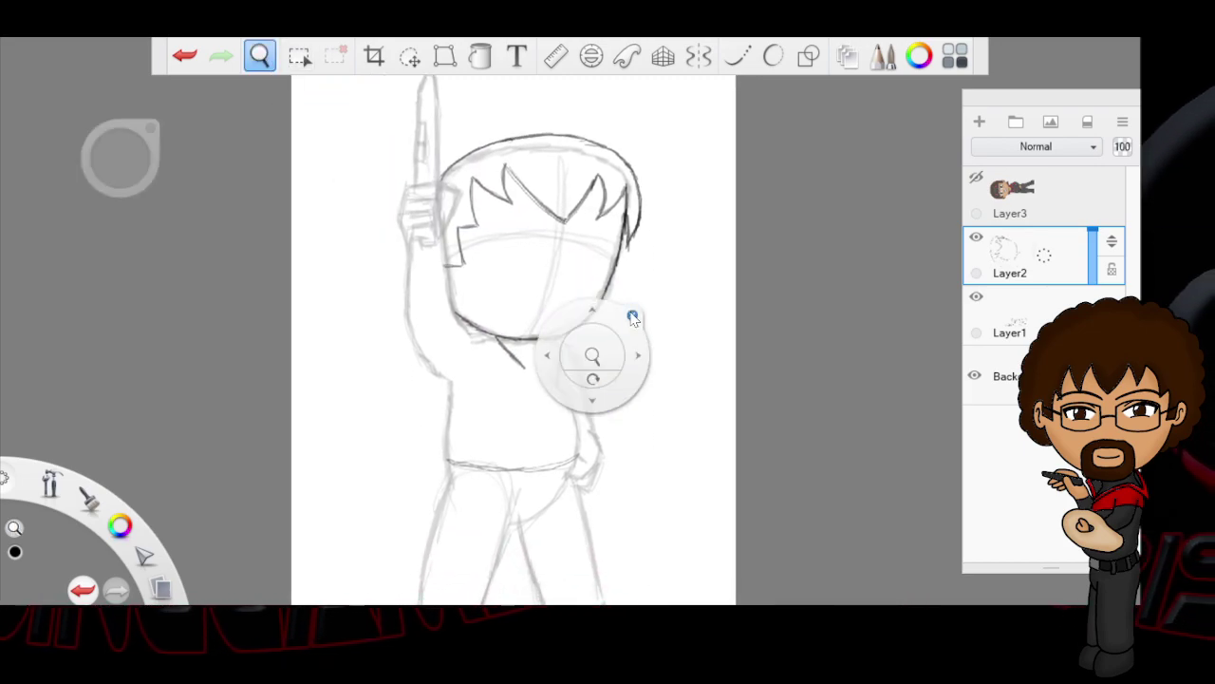
click(632, 317)
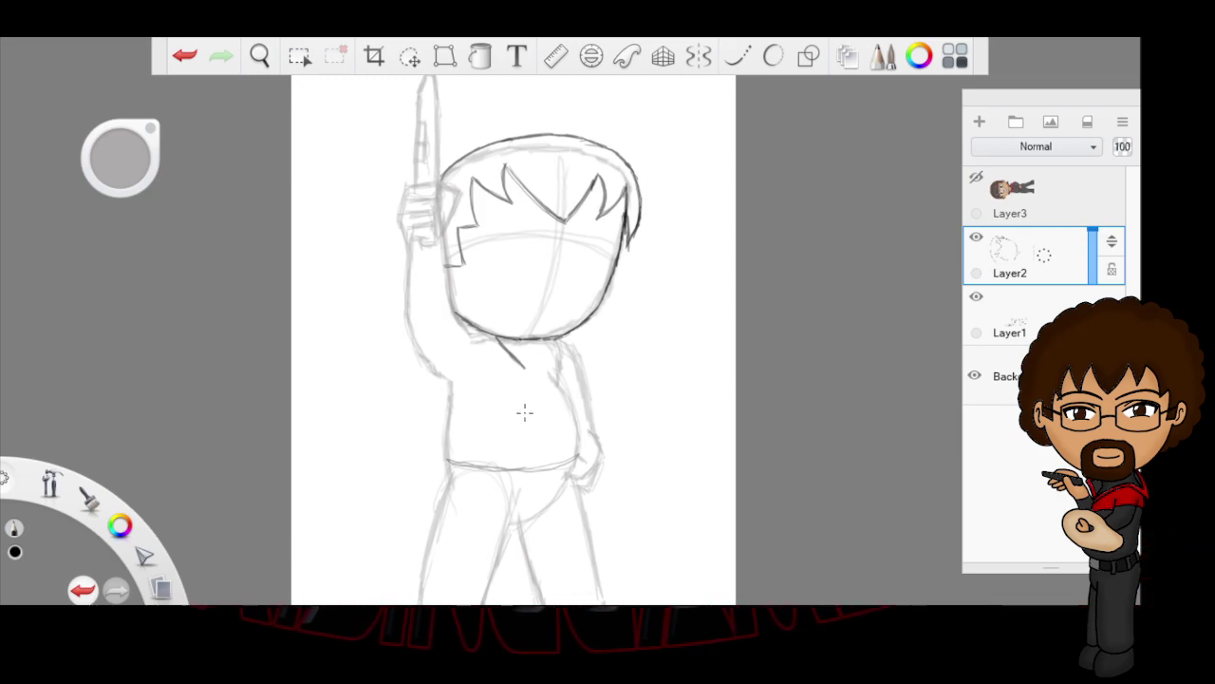
drag(443, 459, 560, 463)
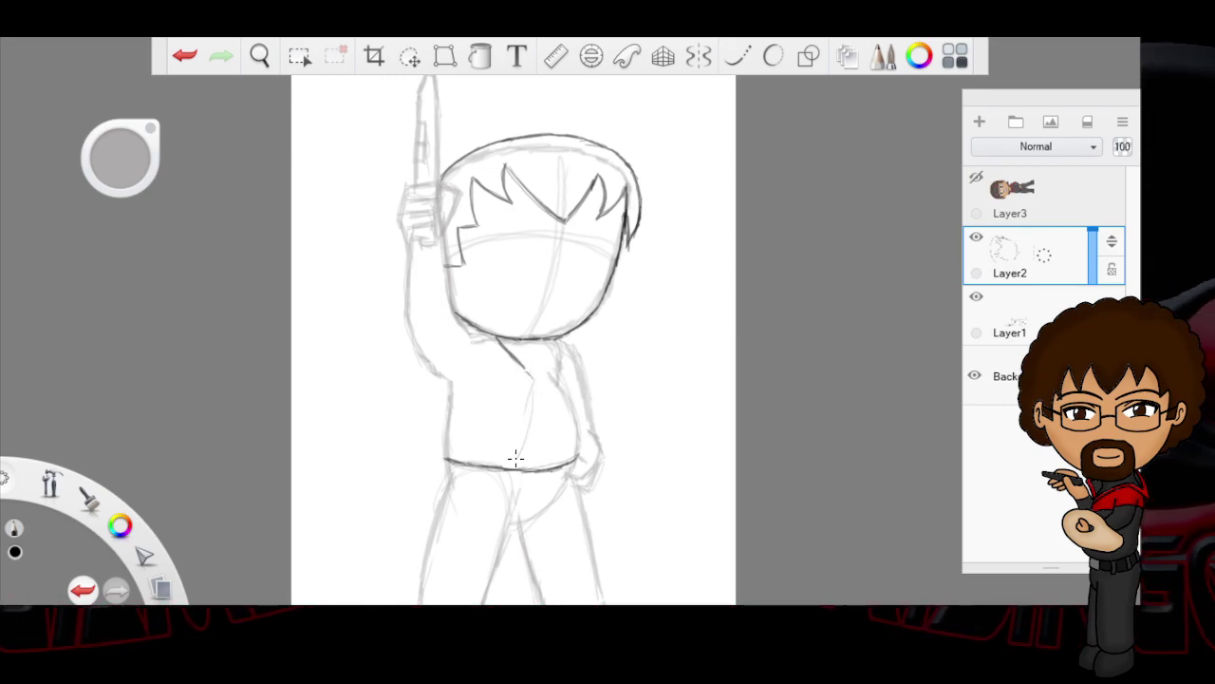
Step: Draw a curved double line down the jacket front to the hem and a doubled V-shaped neckline above it
drag(529, 390, 520, 454)
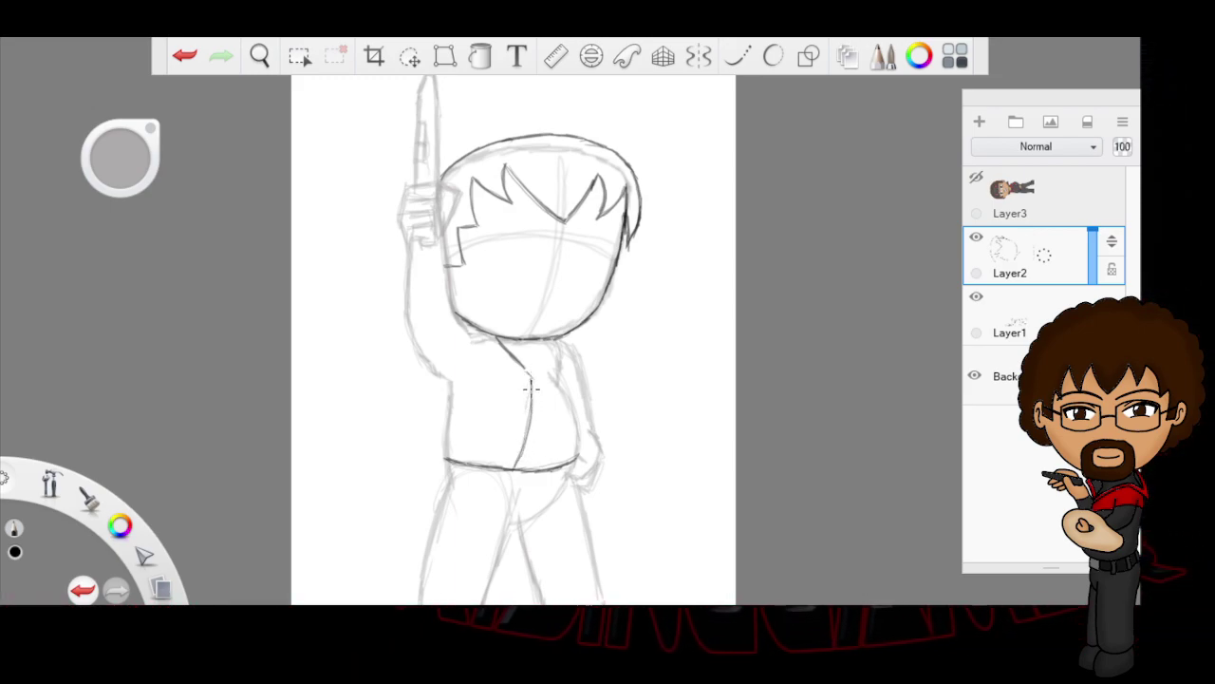
drag(524, 467, 539, 381)
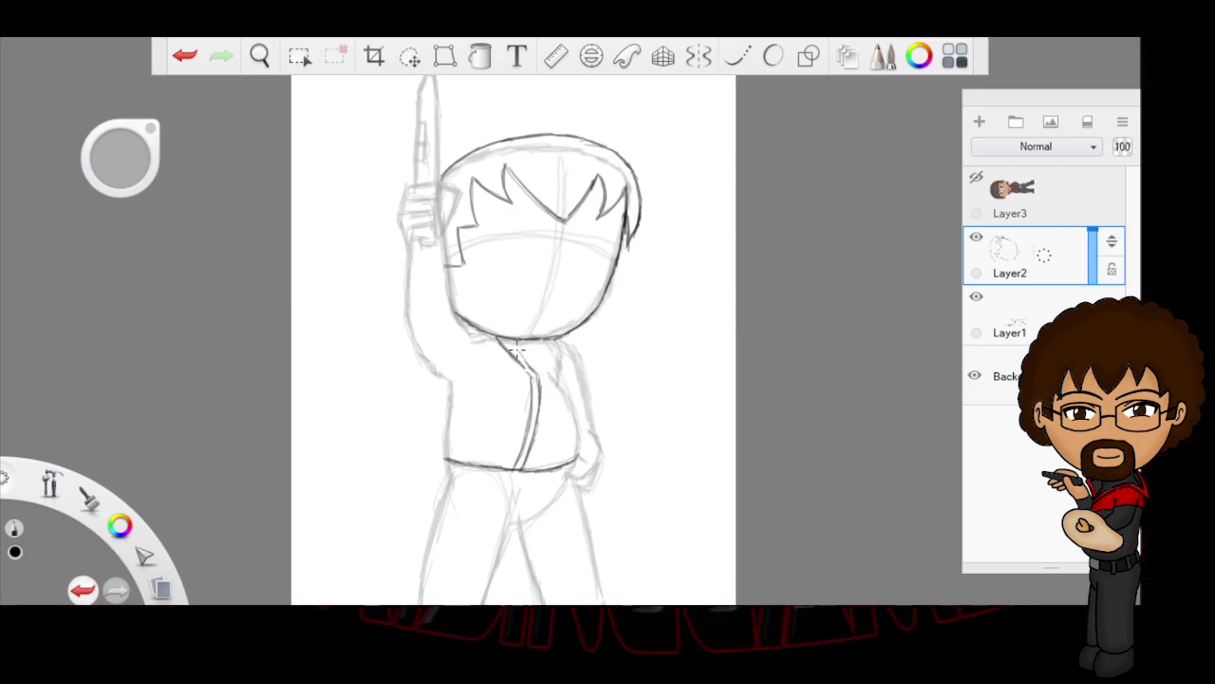
drag(521, 357, 506, 340)
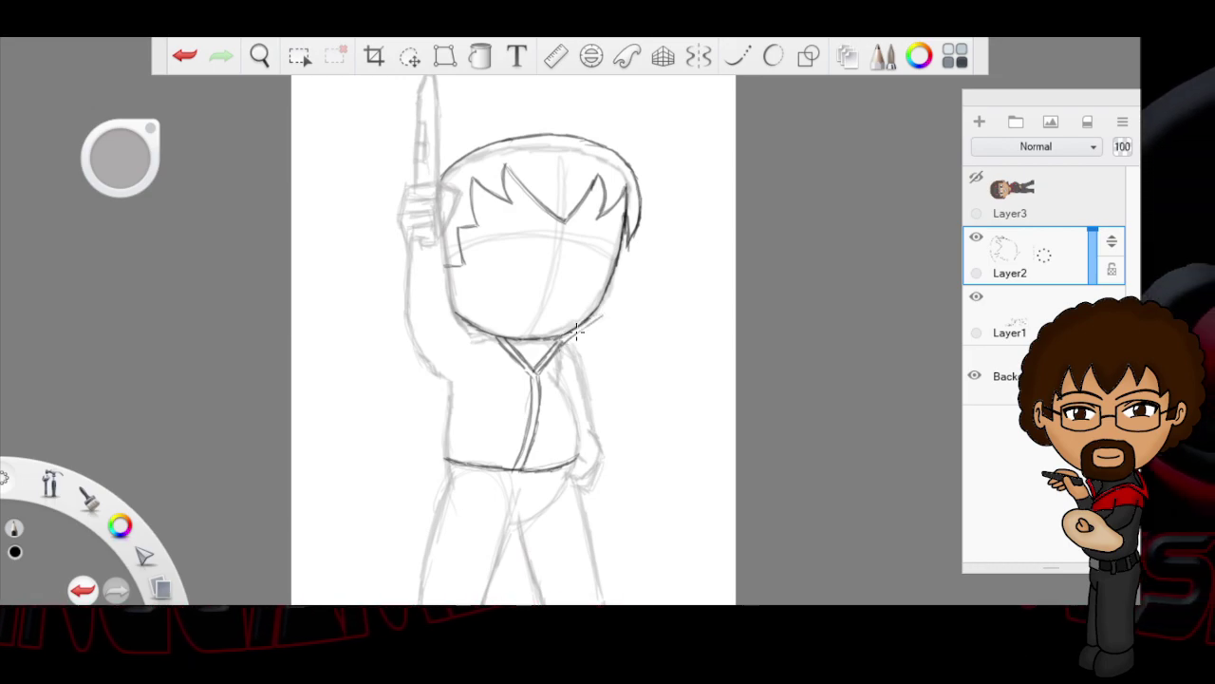
Step: Sketch a flared, pointed jacket collar sweeping outward from the neckline past the jaw, with a double lower edge and a short closing tip
drag(631, 304, 569, 334)
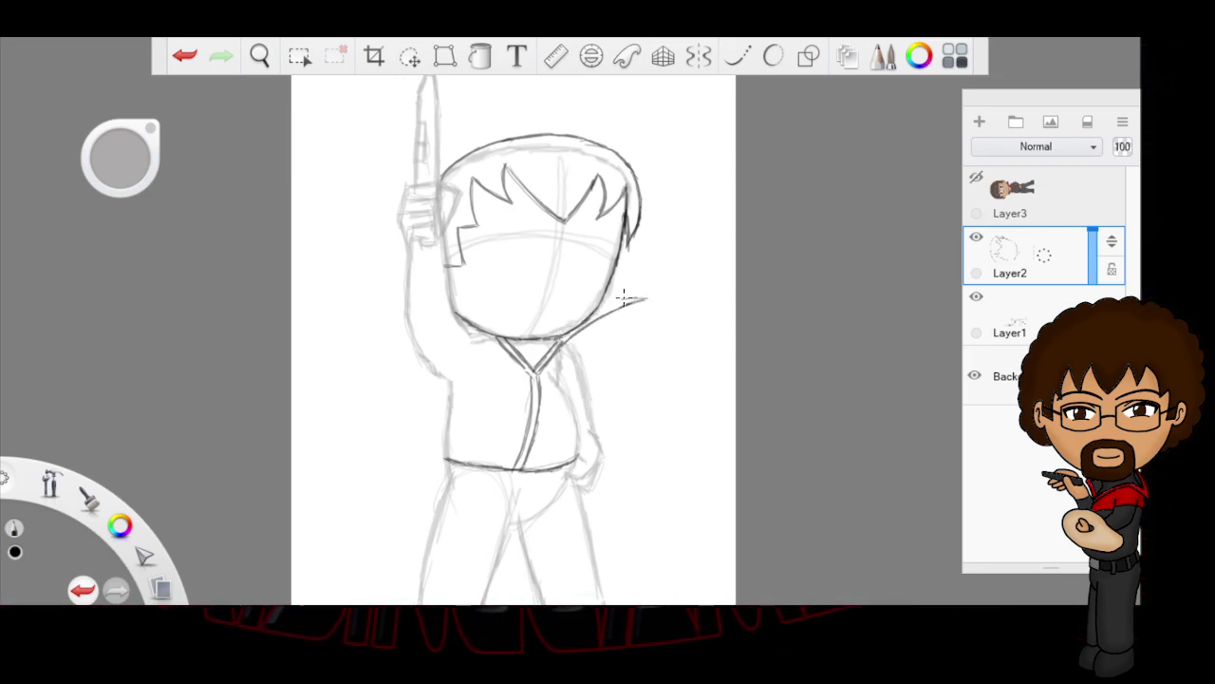
drag(623, 298, 565, 335)
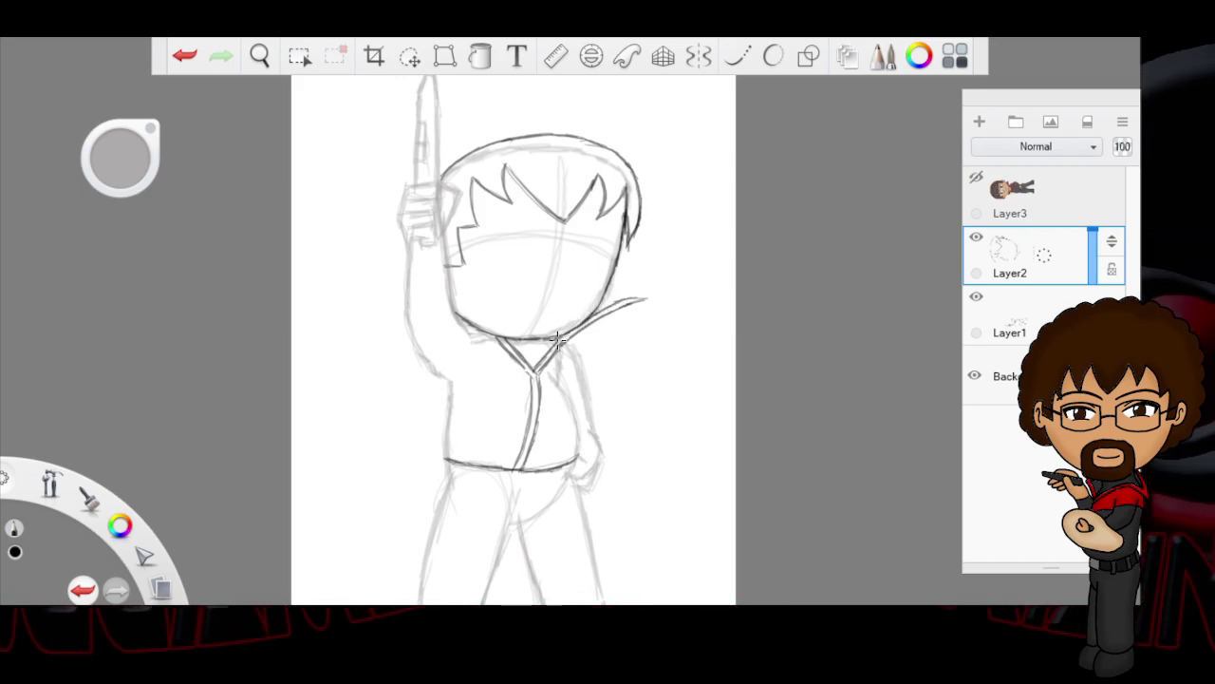
key(ctrl+z)
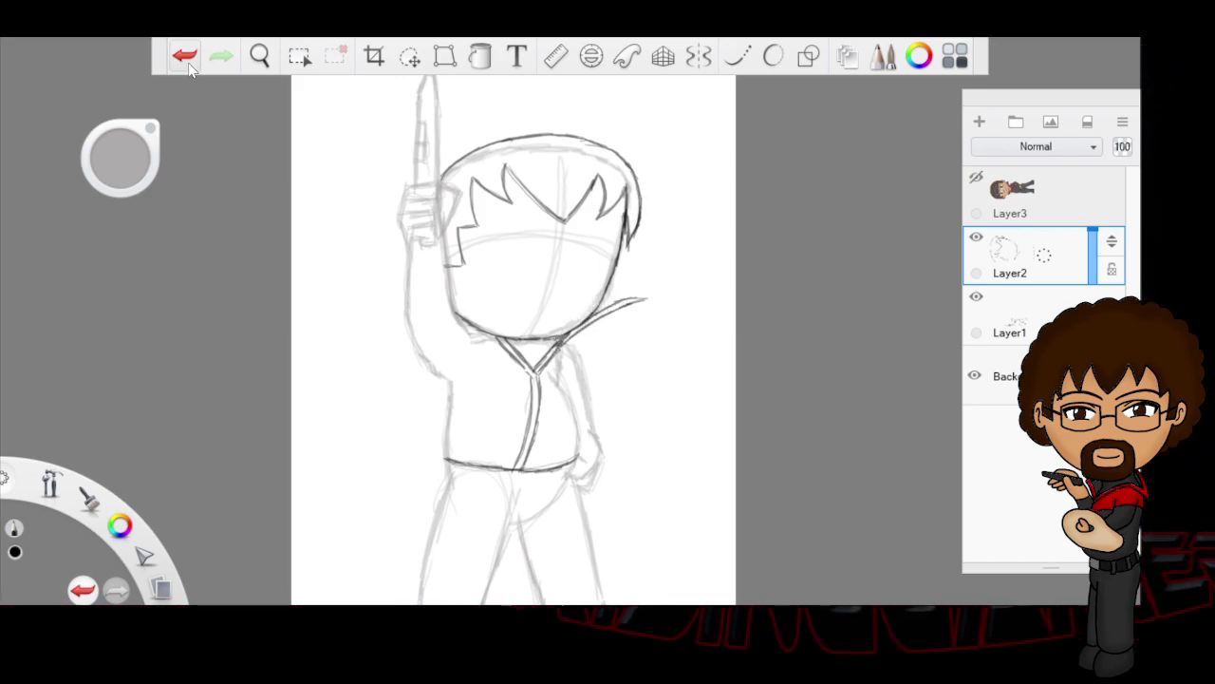
drag(567, 328, 559, 340)
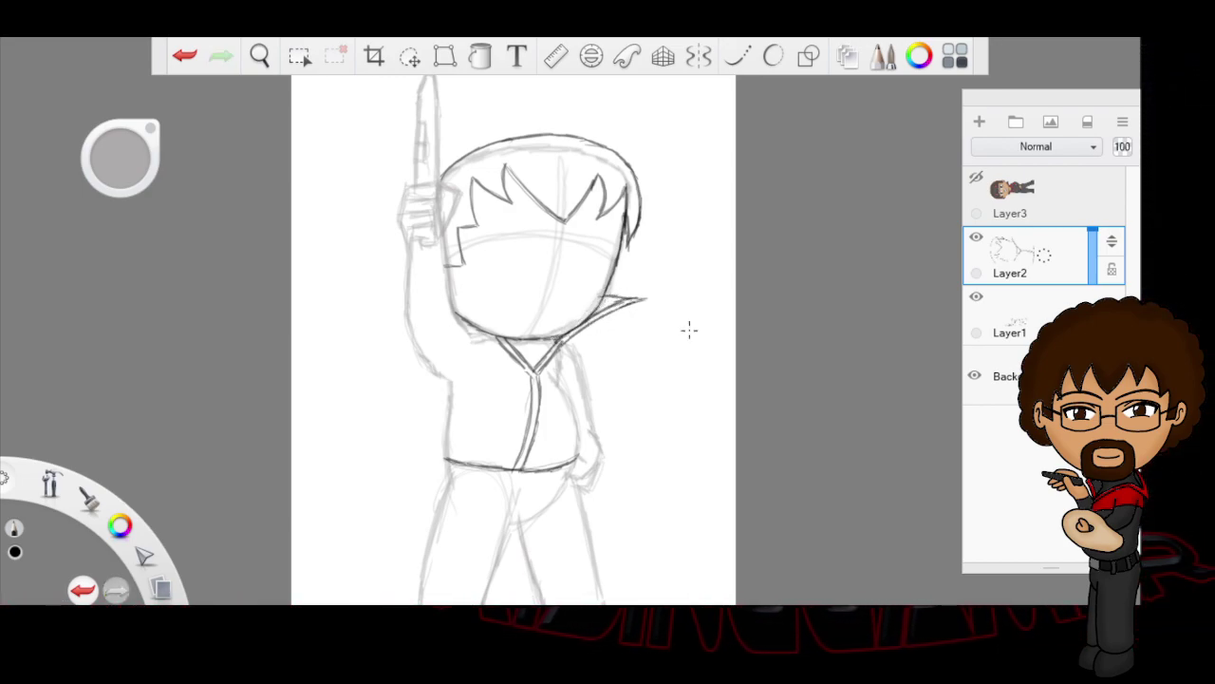
key(e)
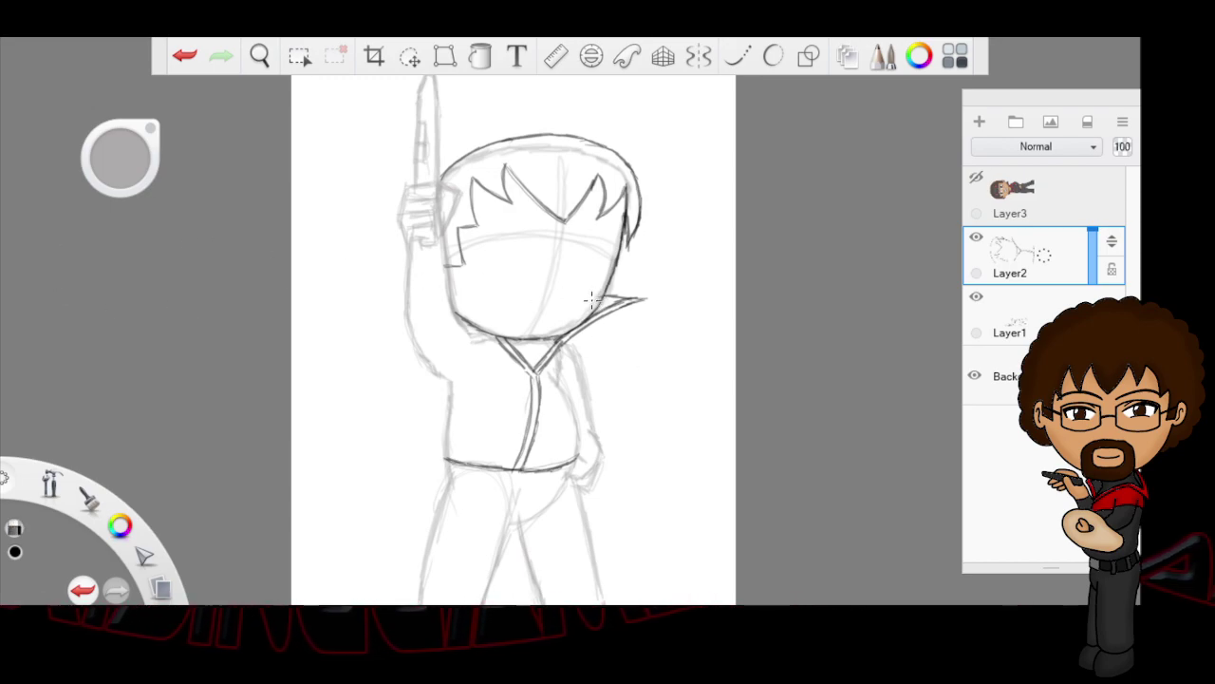
key(b)
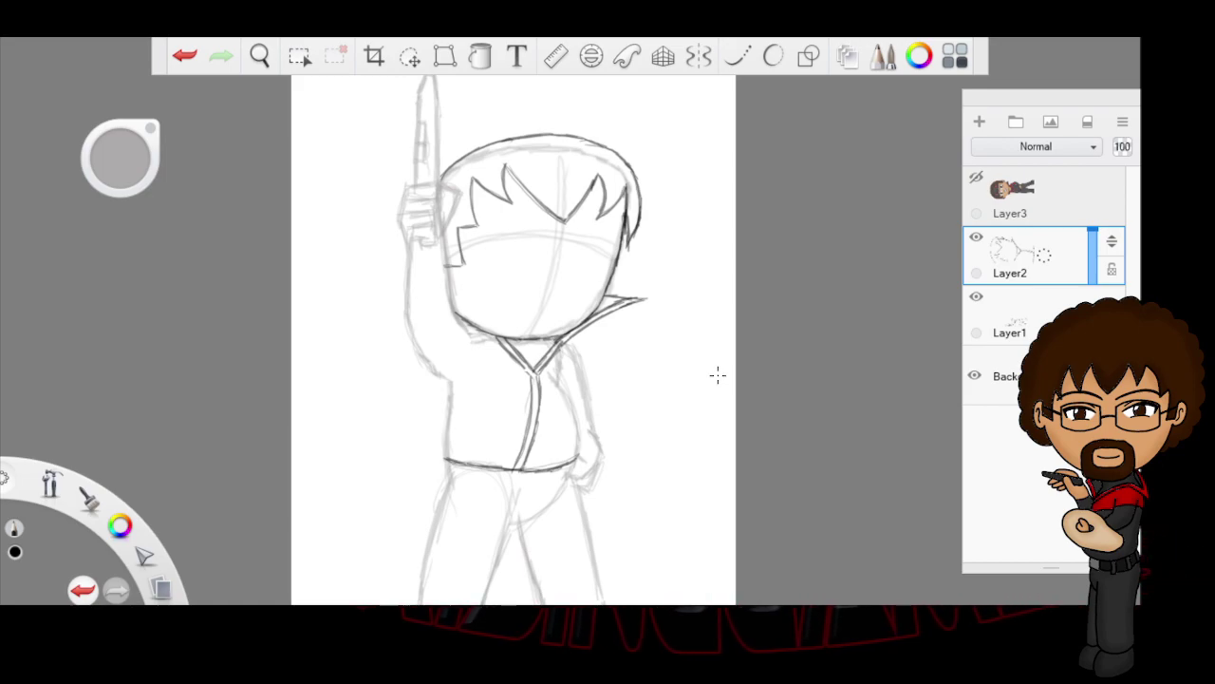
drag(605, 296, 638, 300)
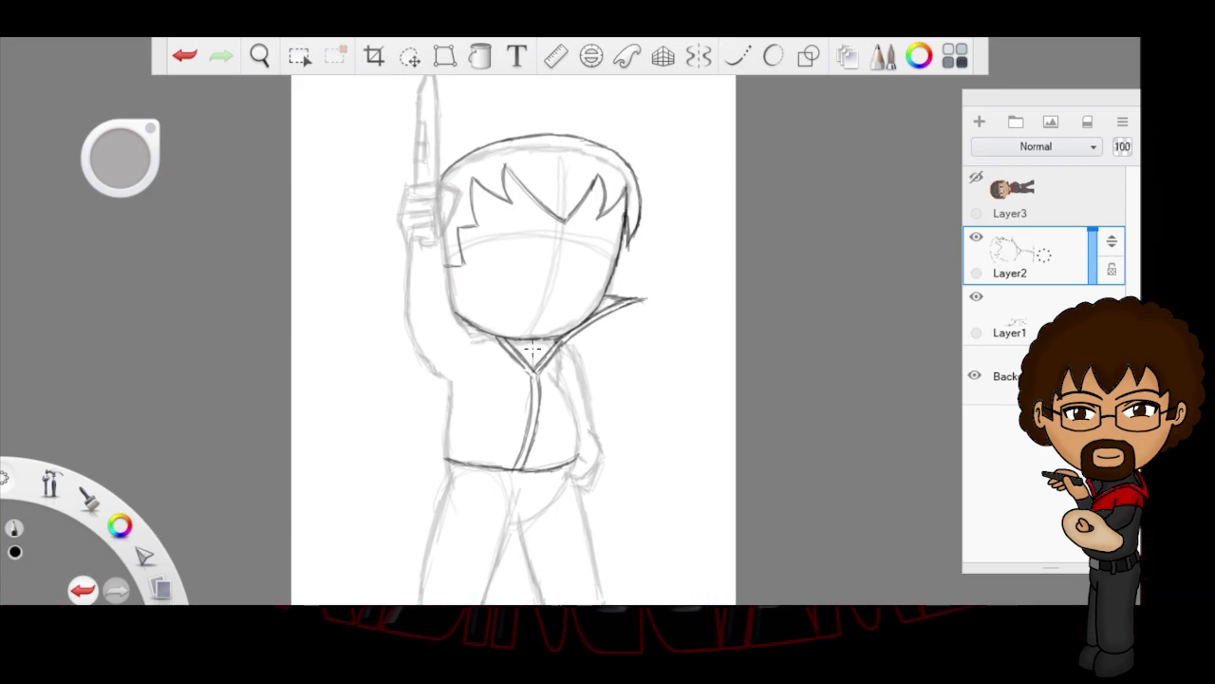
Step: Add a short double line inside the V-neck, and trace the torso's curved side and the shoulder seam below the flared collar
drag(531, 341, 535, 363)
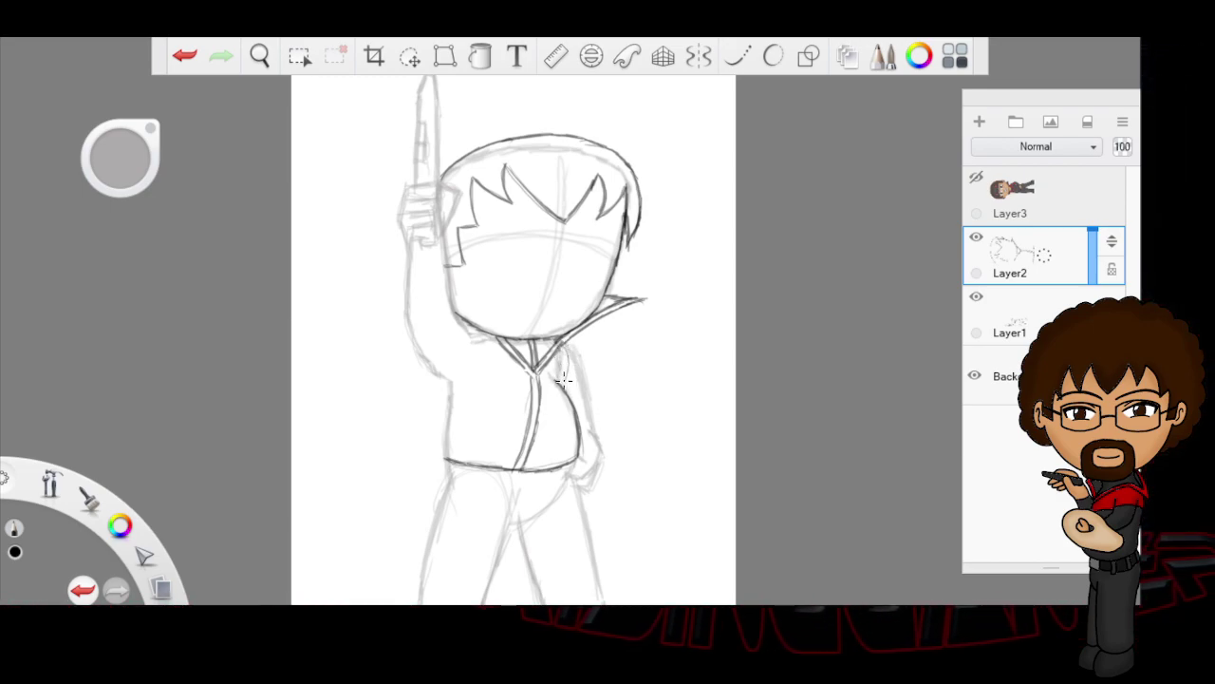
drag(561, 346, 566, 386)
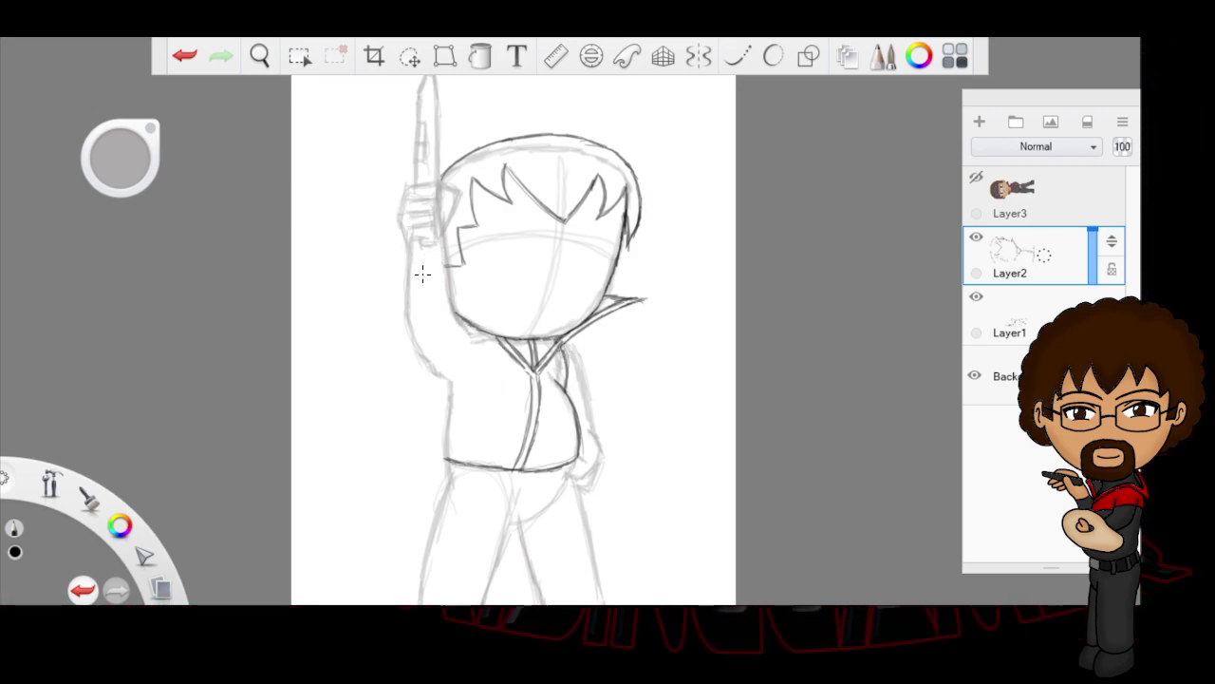
Step: Draw the cuff line across the raised wrist and a short collar stroke under the jaw, erasing overlap along the cheek edge
drag(408, 254, 446, 258)
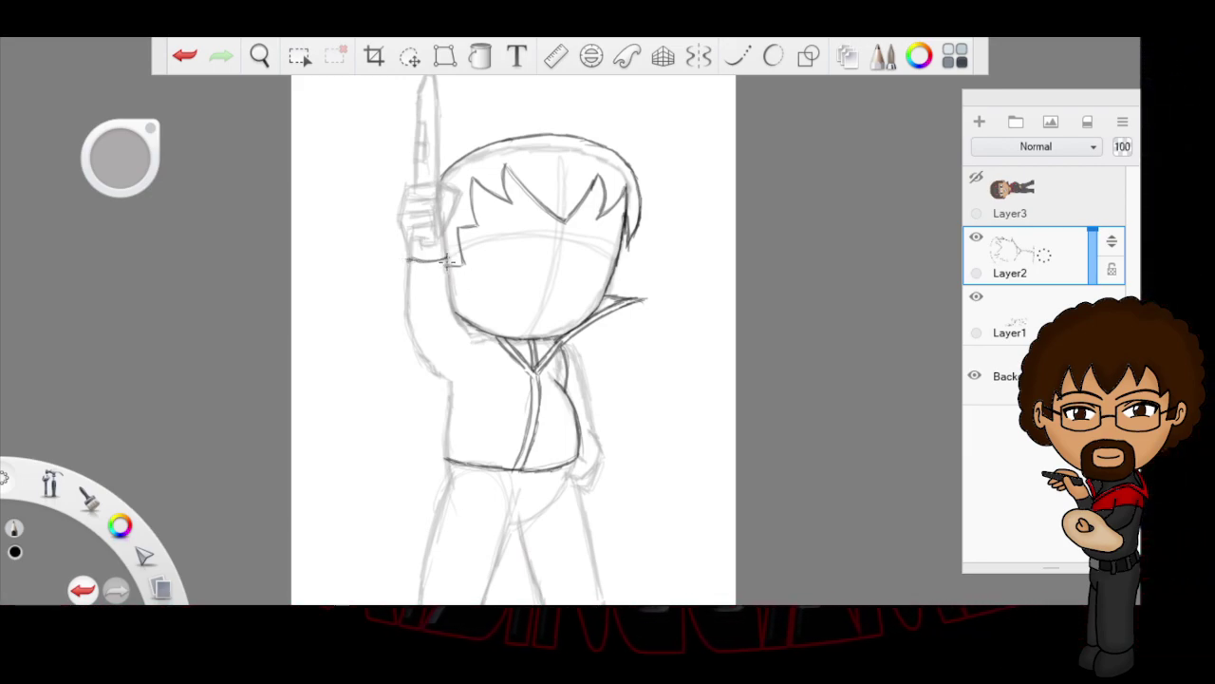
drag(465, 326, 472, 335)
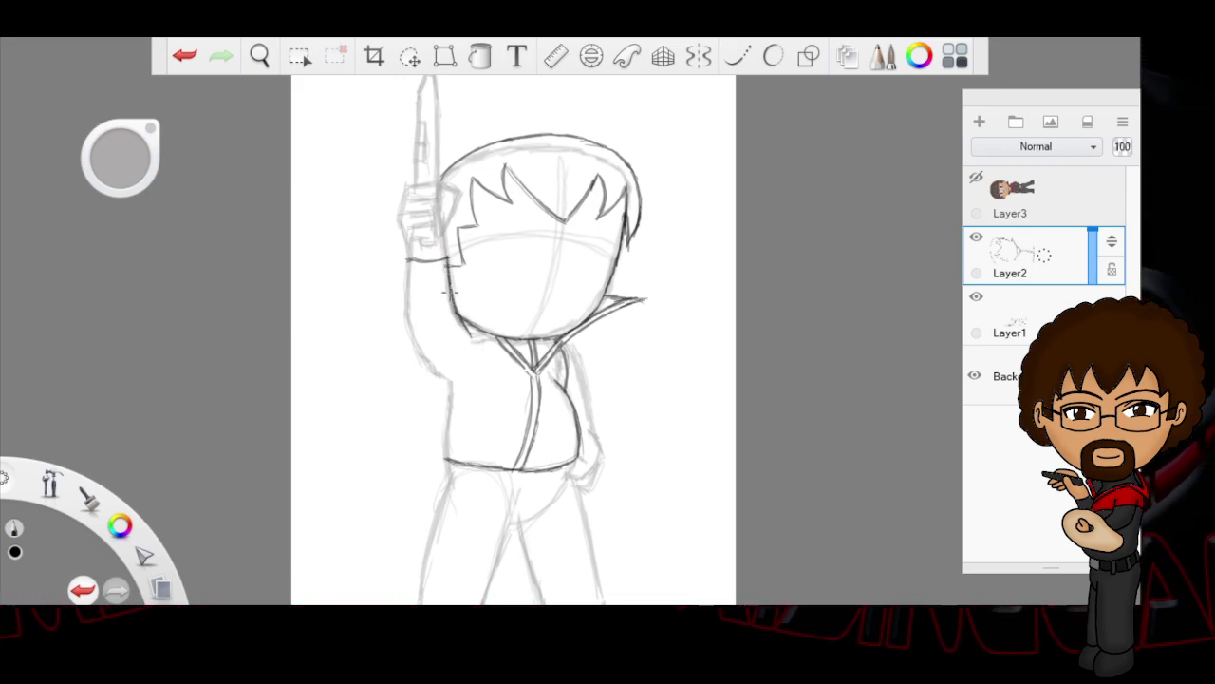
key(e)
drag(440, 272, 448, 270)
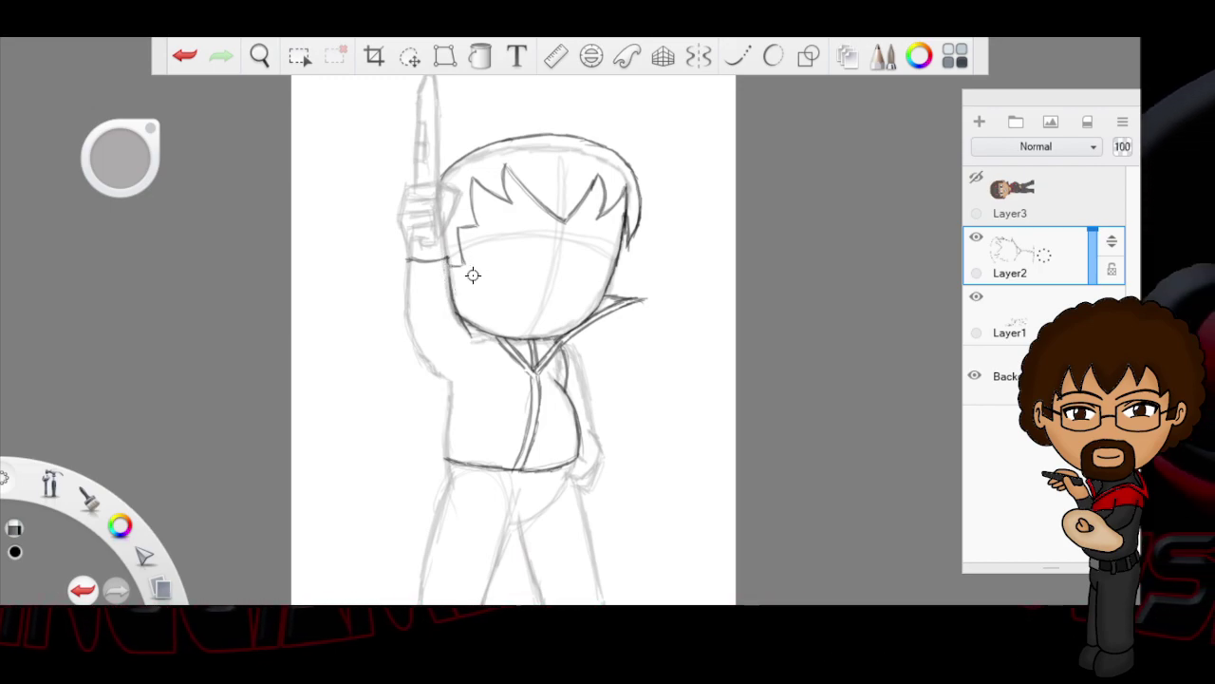
key(b)
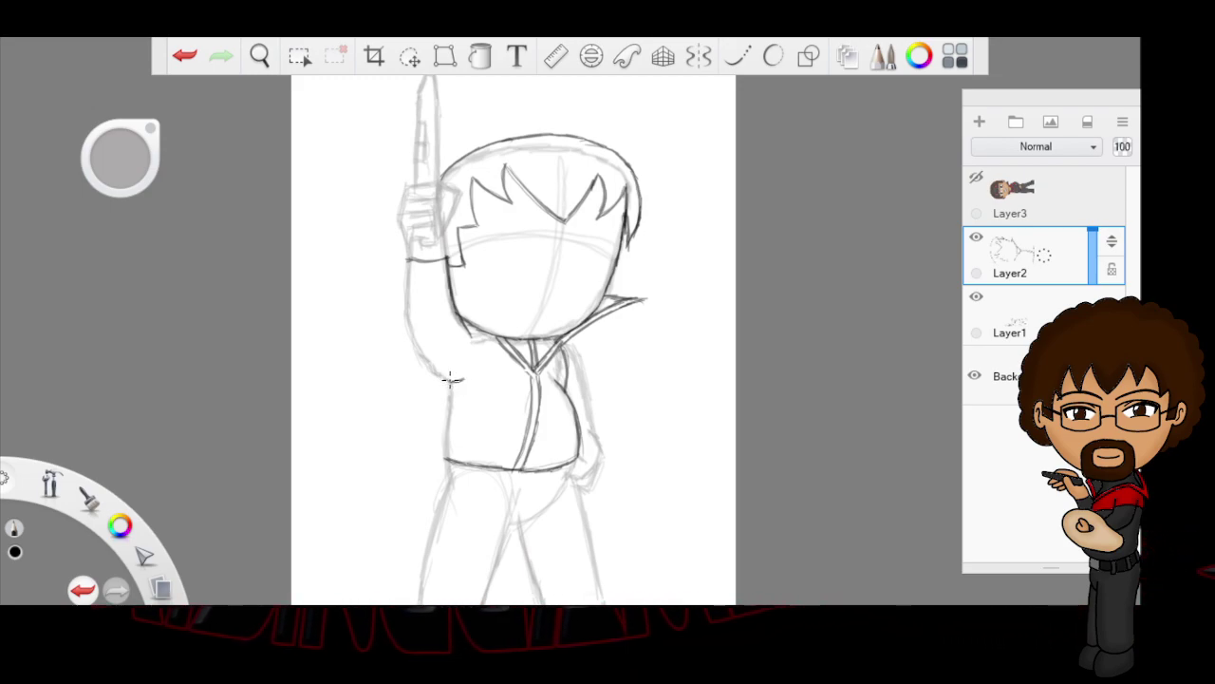
Step: Trace the raised sleeve's outer curve from underarm to cuff and the torso side to the hem, undoing the extra stroke near the jaw
drag(448, 379, 414, 341)
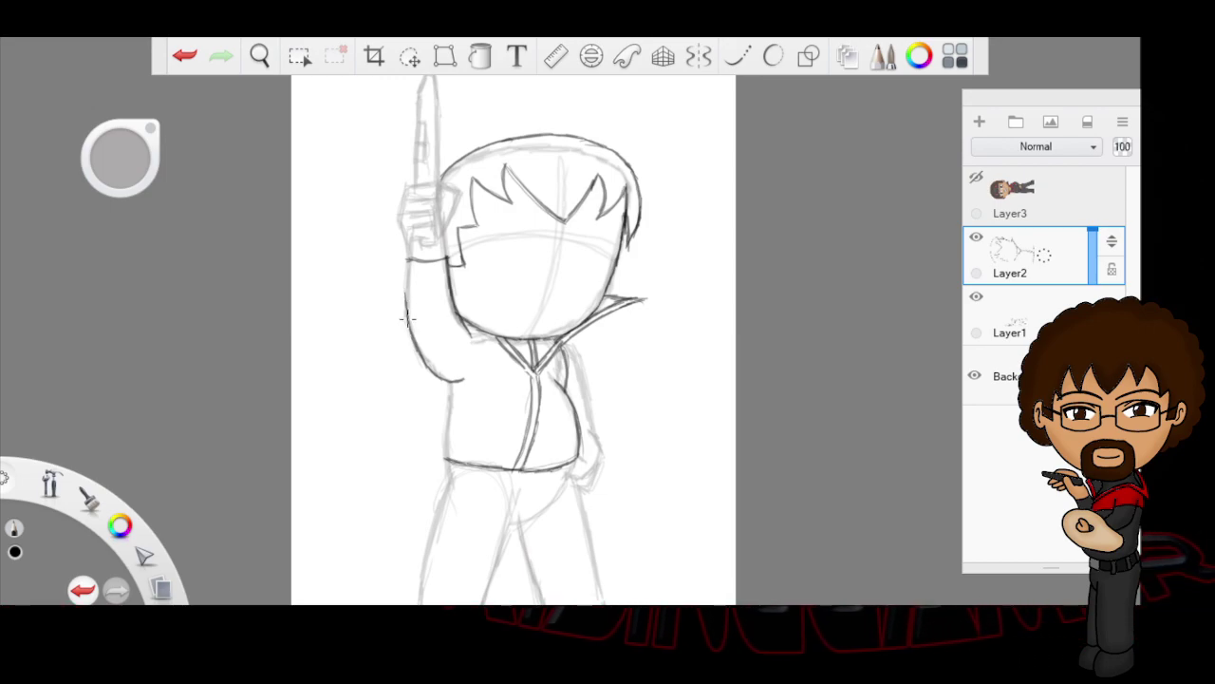
drag(407, 327, 443, 372)
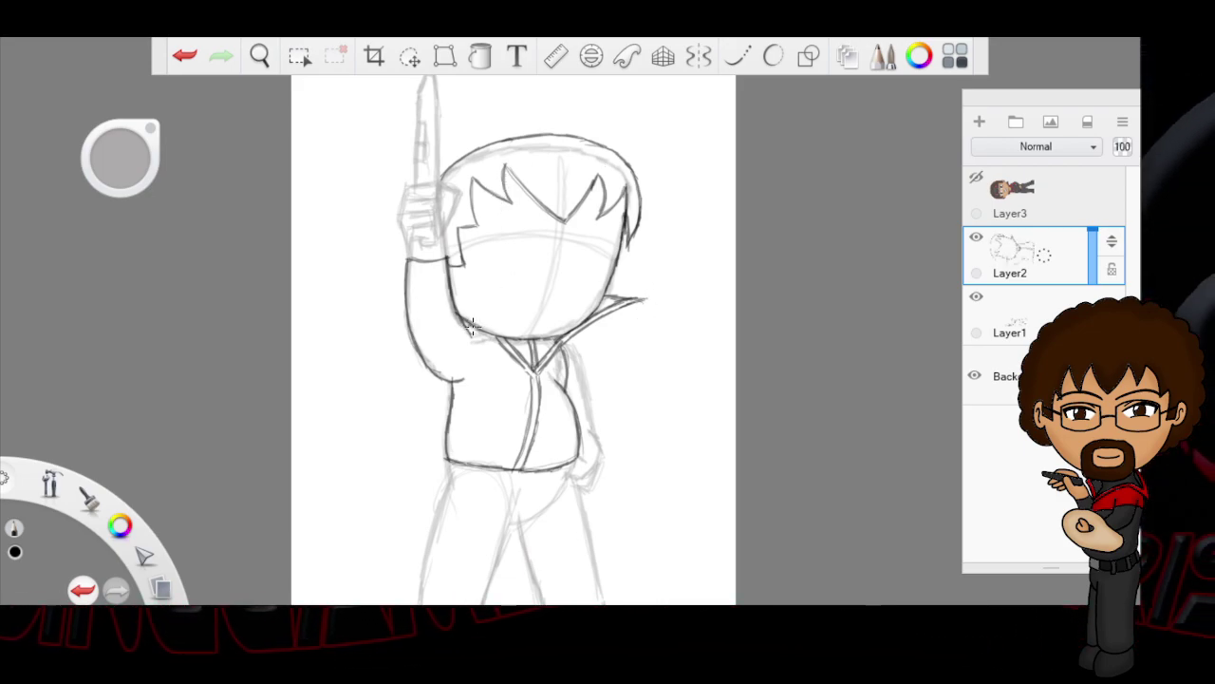
click(184, 55)
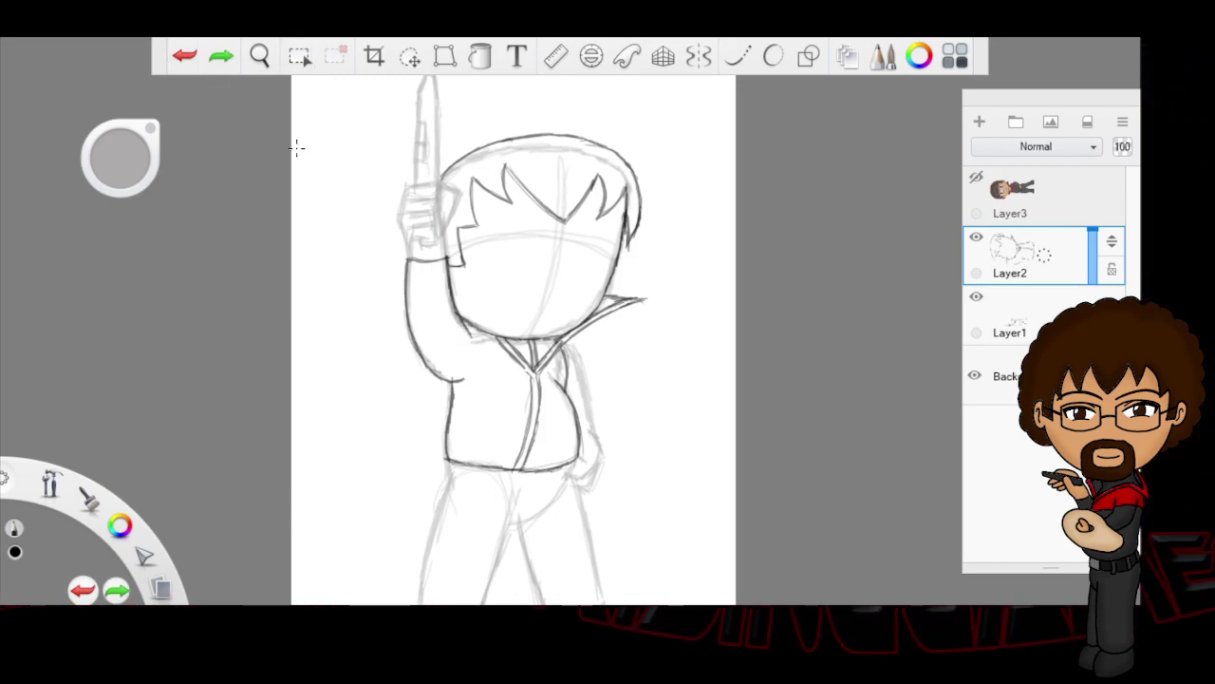
Step: Add the raised sleeve's band and seam, the lowered arm's outline, and double stripes across the jacket's waist and chest
click(466, 326)
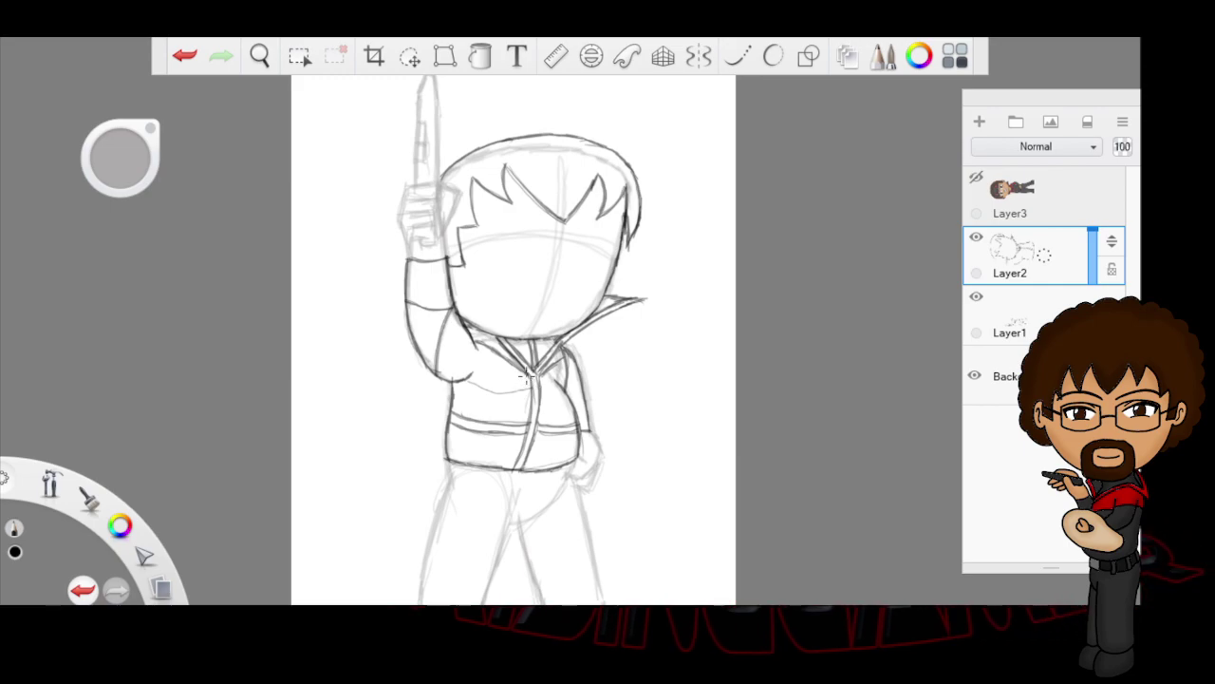
click(185, 56)
click(260, 56)
mouse_move(685, 378)
mouse_down()
mouse_move(668, 405)
mouse_move(475, 463)
mouse_up()
drag(592, 414, 581, 523)
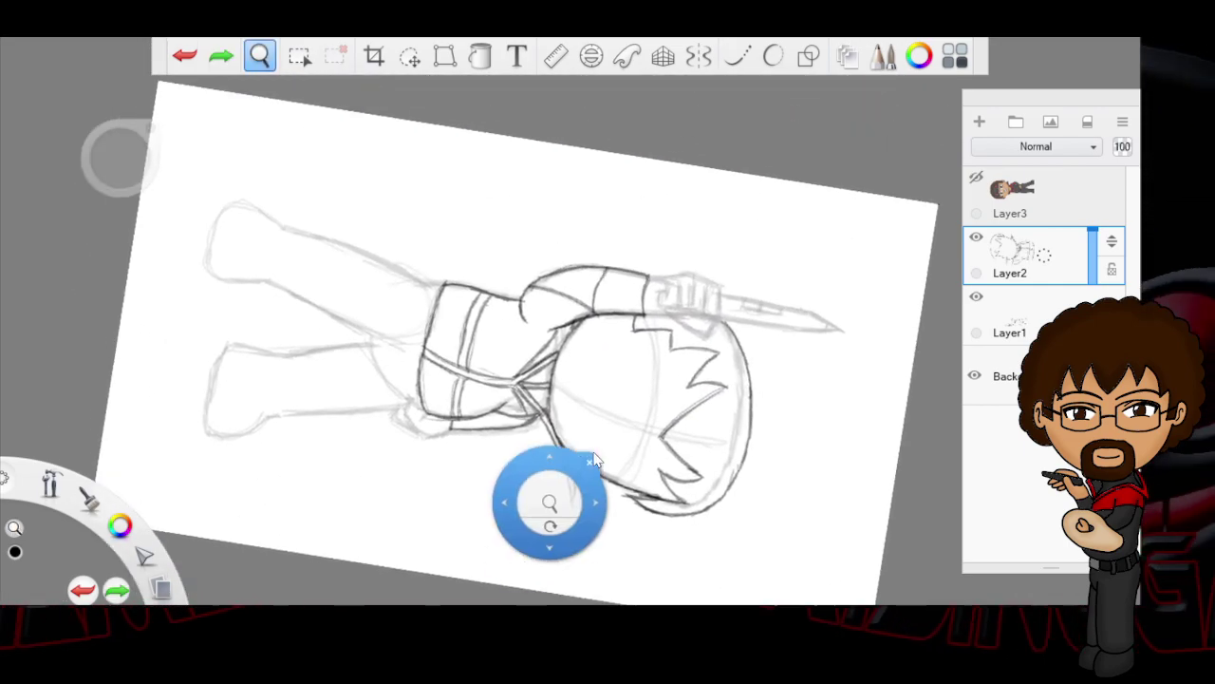
click(593, 455)
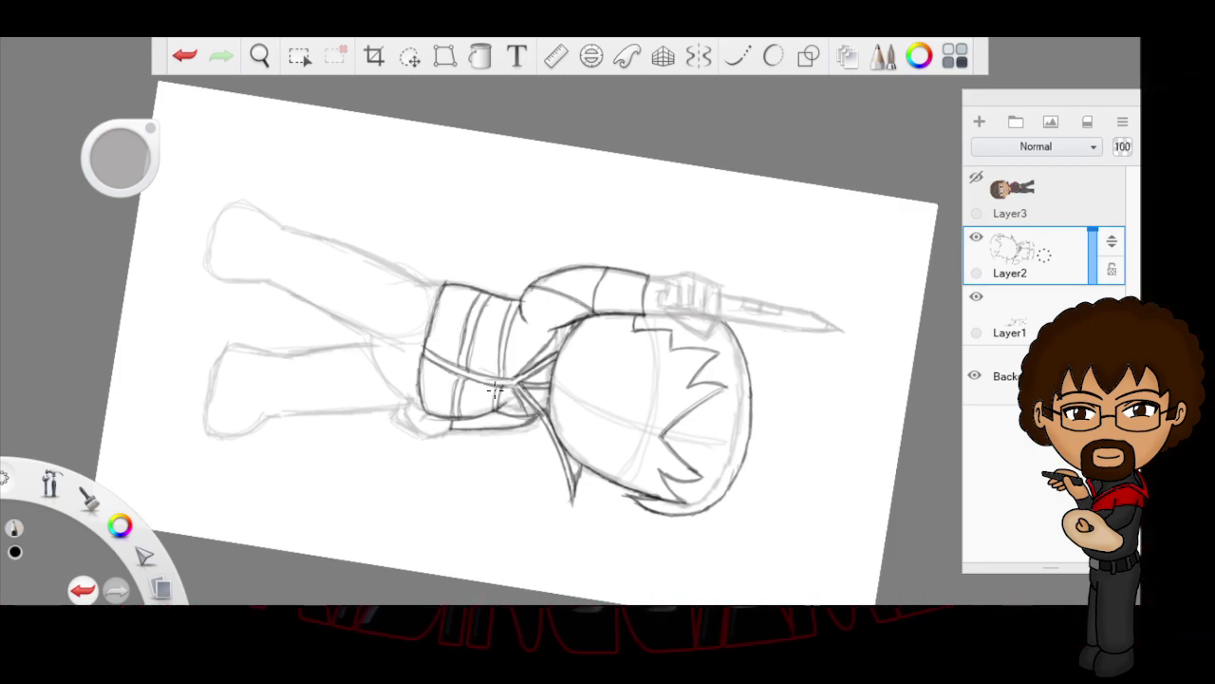
Step: Trace the raised fist with its curled fingers, and outline the pen with its pointed tip and side button
click(259, 55)
drag(621, 428, 673, 257)
mouse_move(687, 317)
mouse_down()
mouse_move(673, 401)
mouse_move(652, 443)
mouse_up()
mouse_move(667, 395)
mouse_down()
mouse_move(657, 438)
mouse_move(657, 417)
mouse_up()
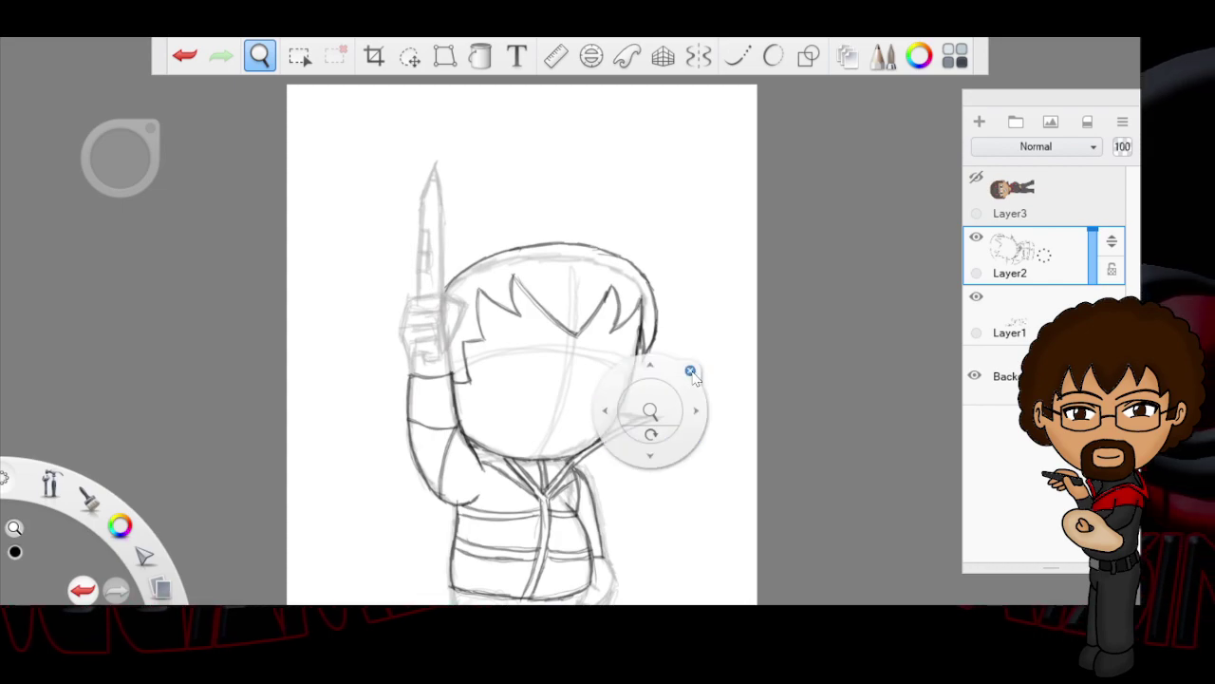
click(691, 371)
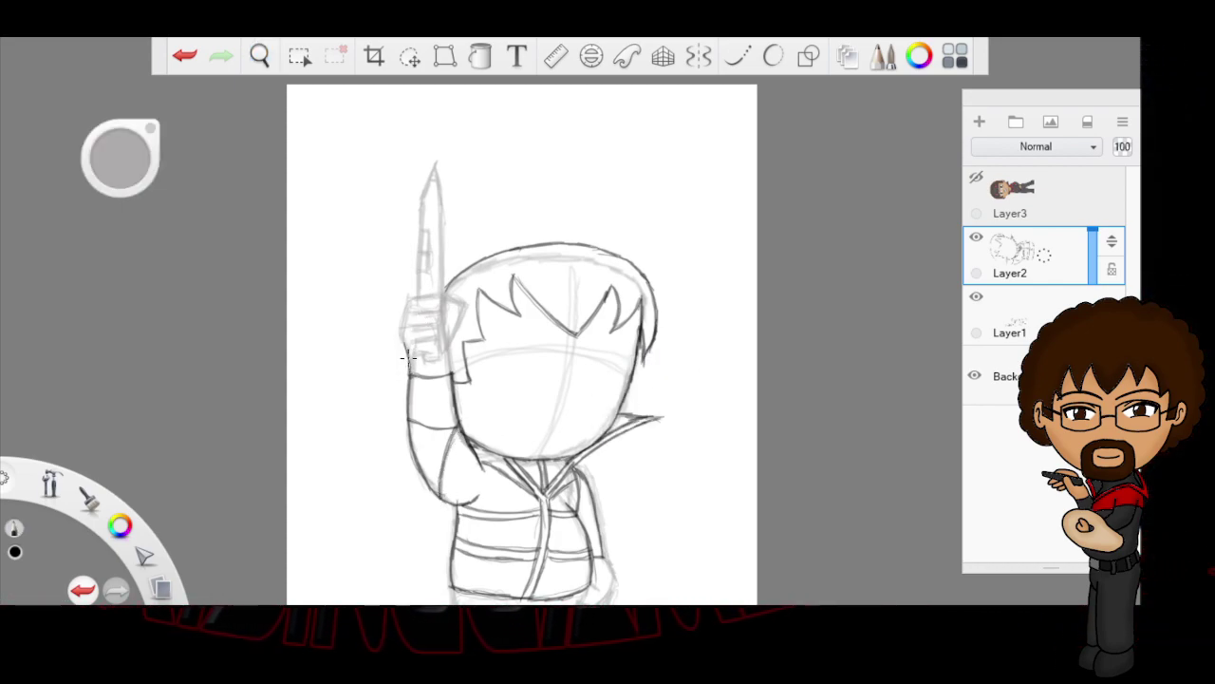
drag(402, 339, 408, 296)
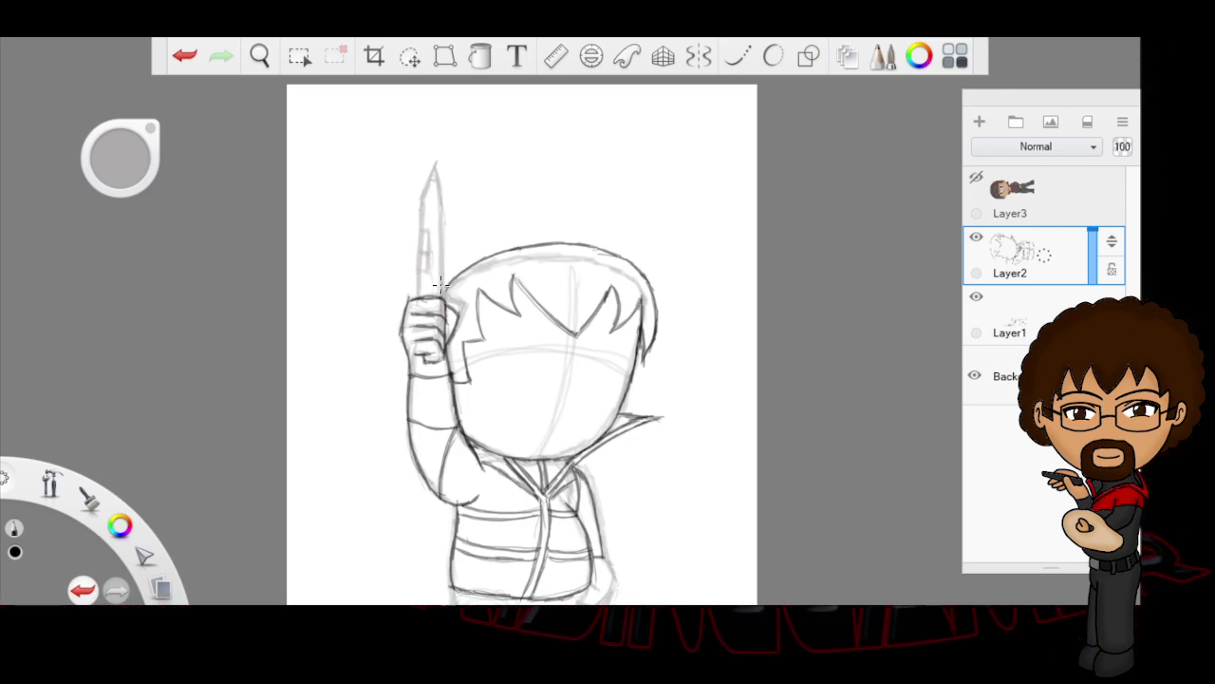
mouse_move(439, 265)
mouse_down()
mouse_move(437, 181)
mouse_move(439, 211)
mouse_move(435, 172)
mouse_up()
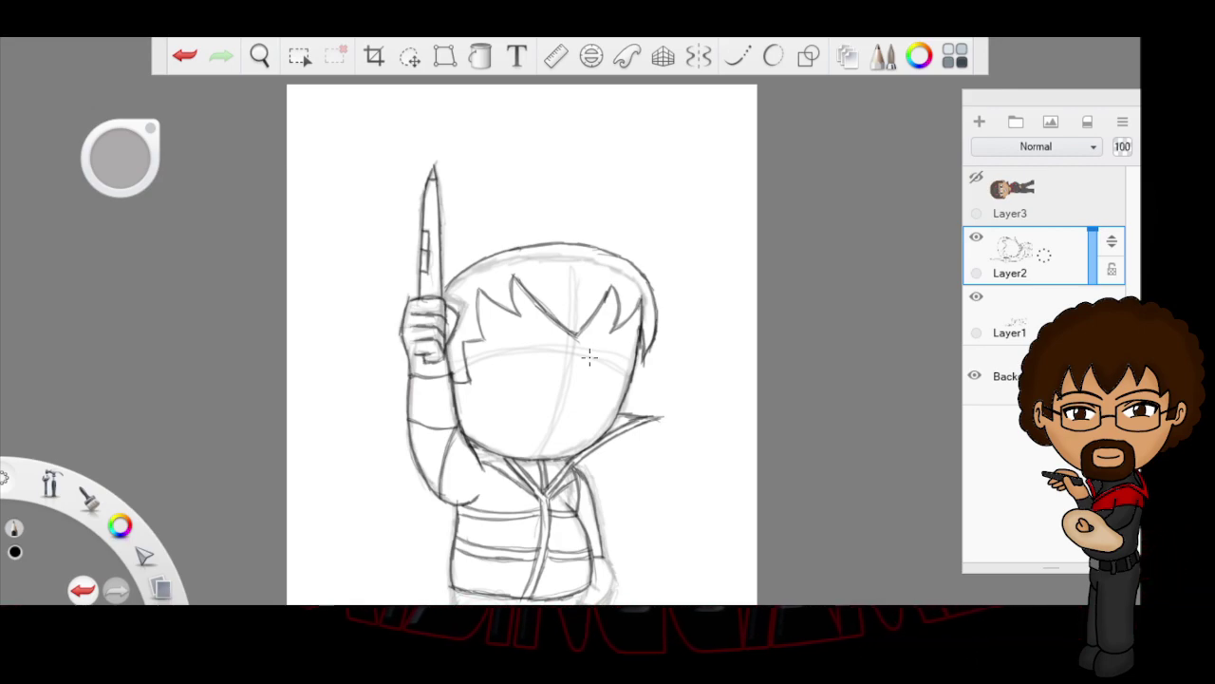
Step: Sketch a rectangular belt buckle and one narrow belt loop beside it, just below the jacket hem
click(260, 56)
drag(736, 507, 727, 399)
drag(744, 489, 759, 439)
drag(743, 391, 689, 412)
mouse_move(792, 471)
mouse_down()
mouse_move(763, 480)
mouse_move(771, 443)
mouse_move(738, 415)
mouse_move(775, 406)
mouse_up()
drag(761, 507, 759, 481)
click(793, 384)
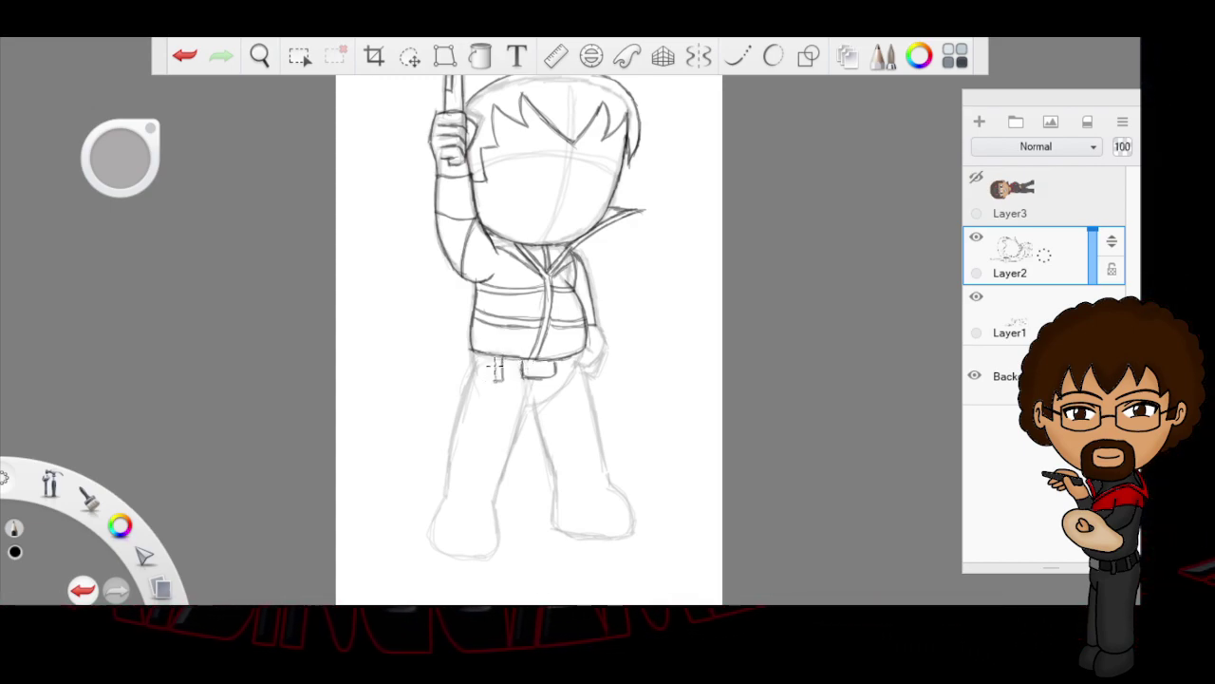
Step: Try a set of belt loops and belt edges around the buckle, and undo them
drag(496, 360, 495, 381)
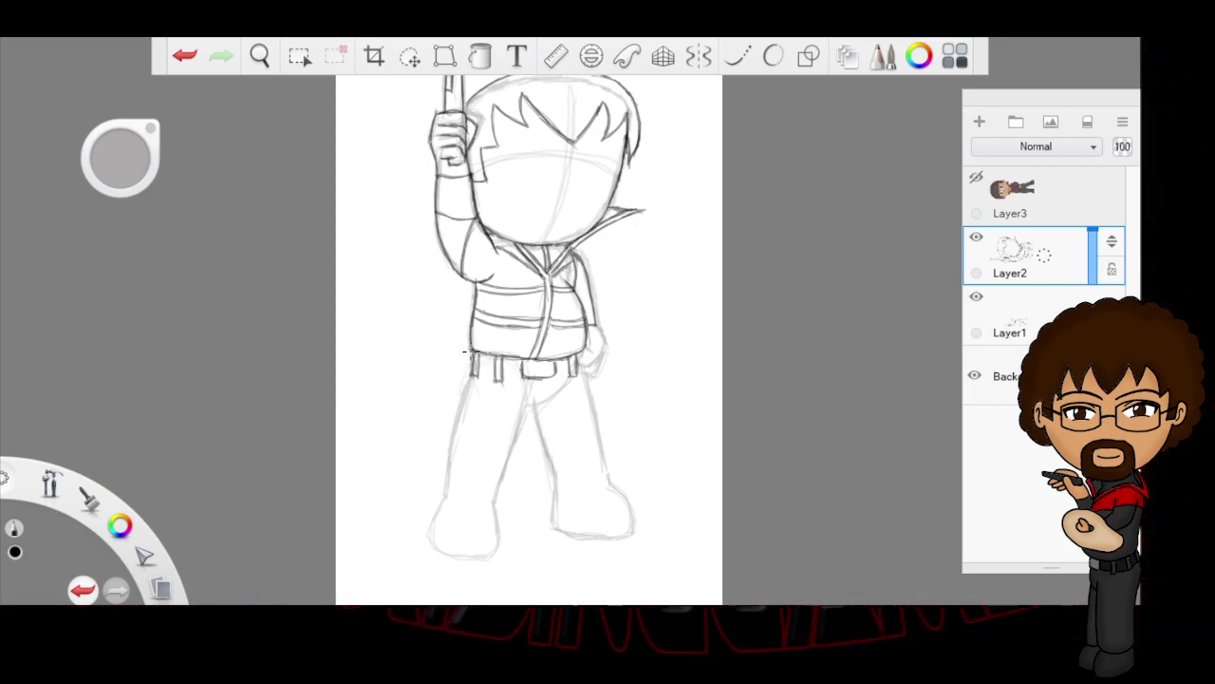
mouse_move(471, 350)
mouse_down()
mouse_move(478, 375)
mouse_move(498, 379)
mouse_up()
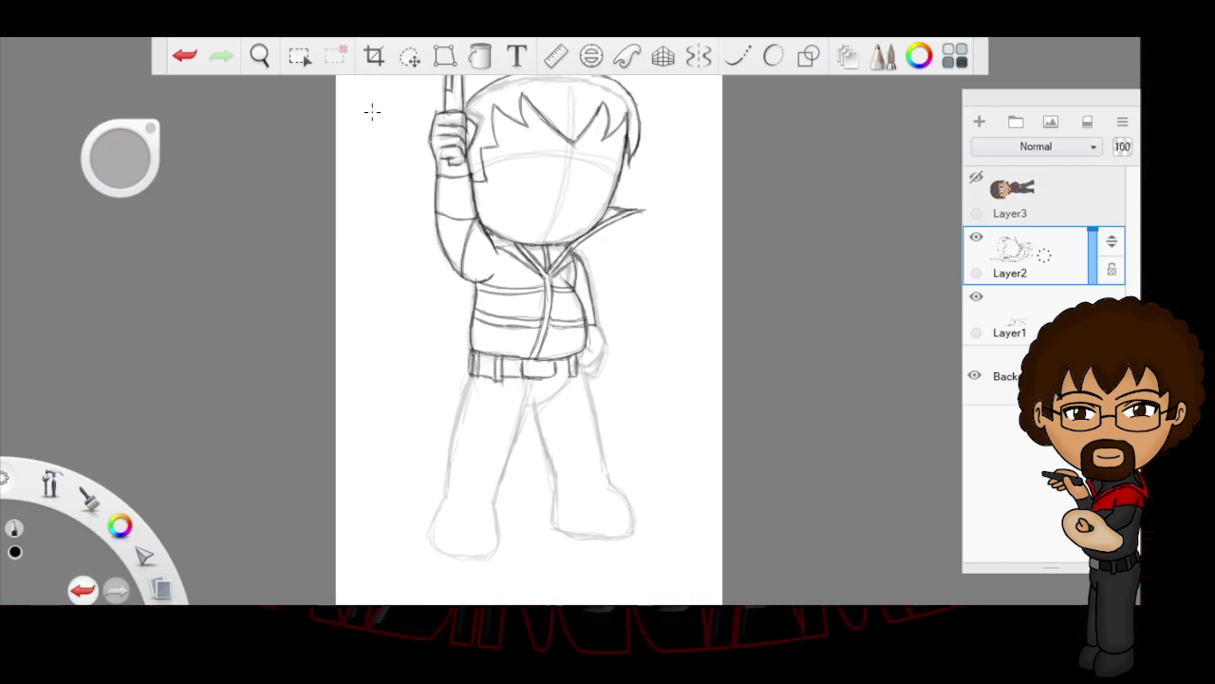
click(187, 57)
click(189, 59)
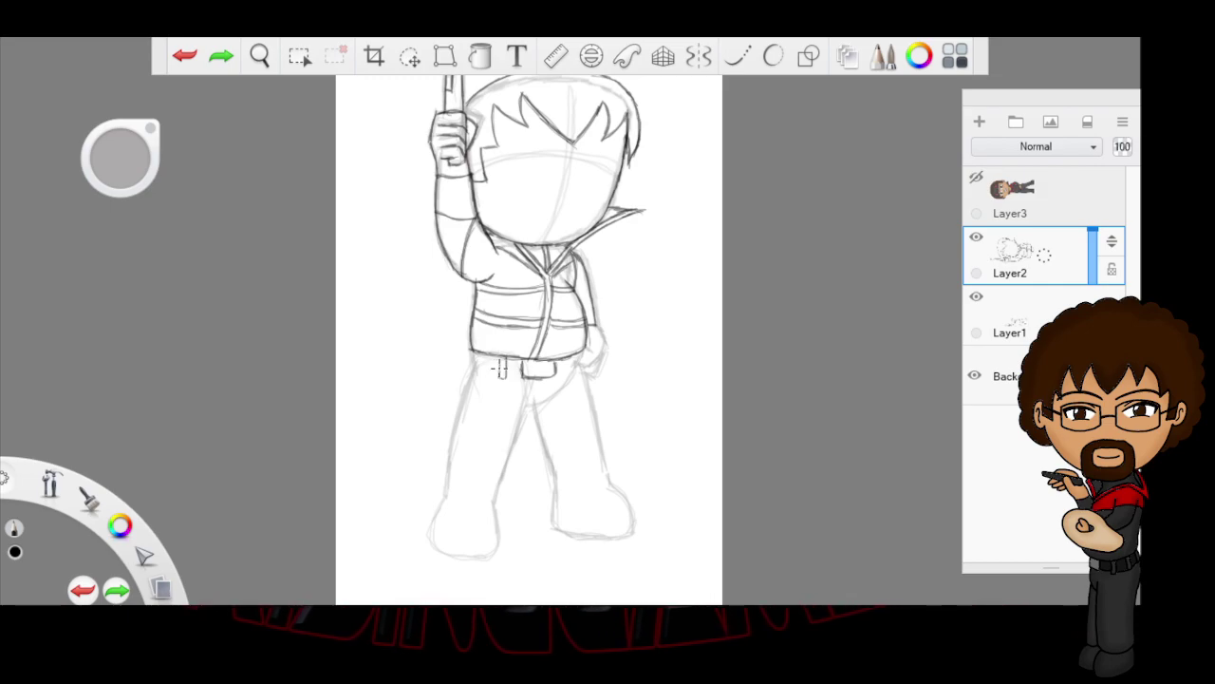
Step: Redraw the belt with several narrow loops on both sides of the buckle, and clean up its overlapping lines
mouse_move(506, 376)
mouse_down()
mouse_move(514, 344)
mouse_move(477, 360)
mouse_up()
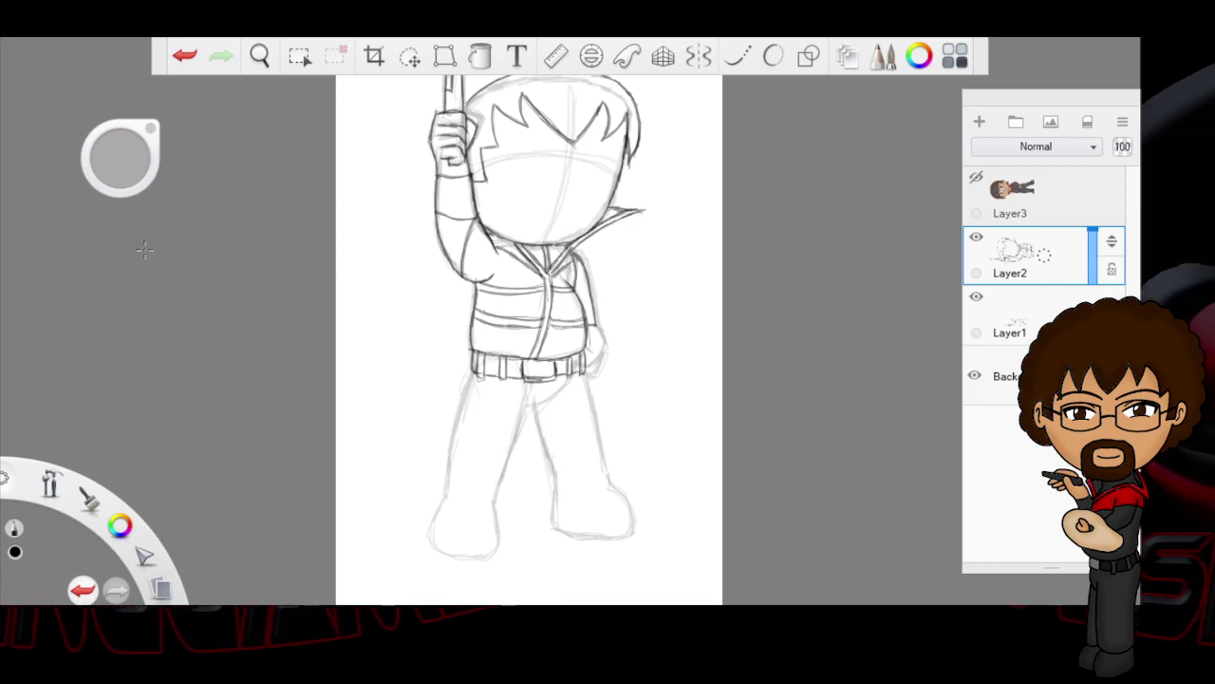
key(e)
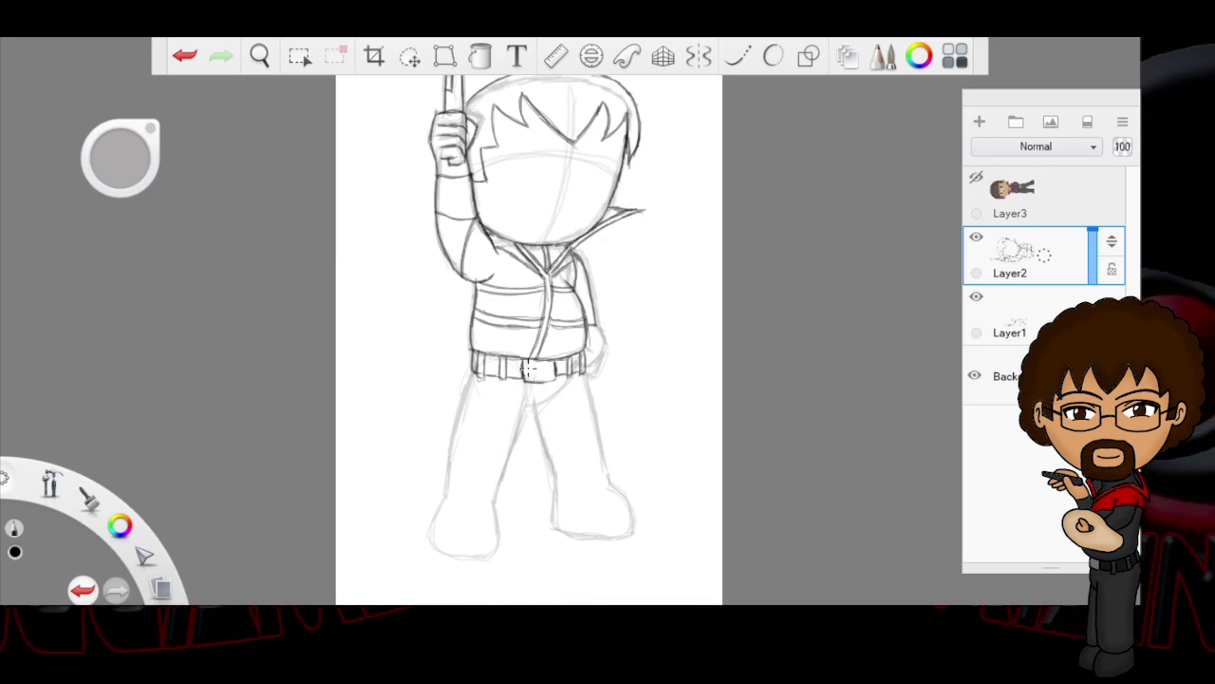
click(259, 55)
drag(586, 325, 650, 309)
click(645, 303)
key(e)
drag(528, 338, 515, 368)
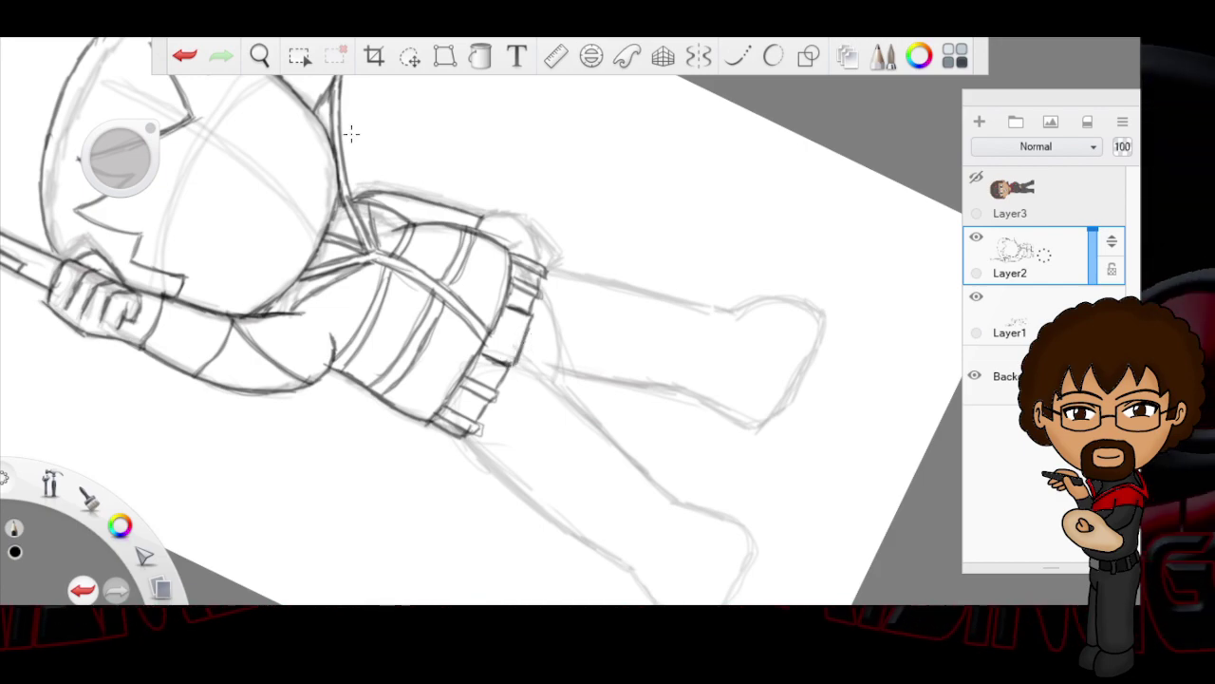
Step: Replace the last stroke on the lowered sleeve with a short crease line, and trace the crotch curve and one inner leg edge
key(space)
mouse_move(697, 359)
mouse_down()
mouse_move(623, 380)
mouse_move(564, 420)
mouse_move(599, 428)
mouse_move(588, 435)
mouse_move(576, 413)
mouse_move(509, 458)
mouse_up()
drag(694, 369, 585, 434)
click(585, 410)
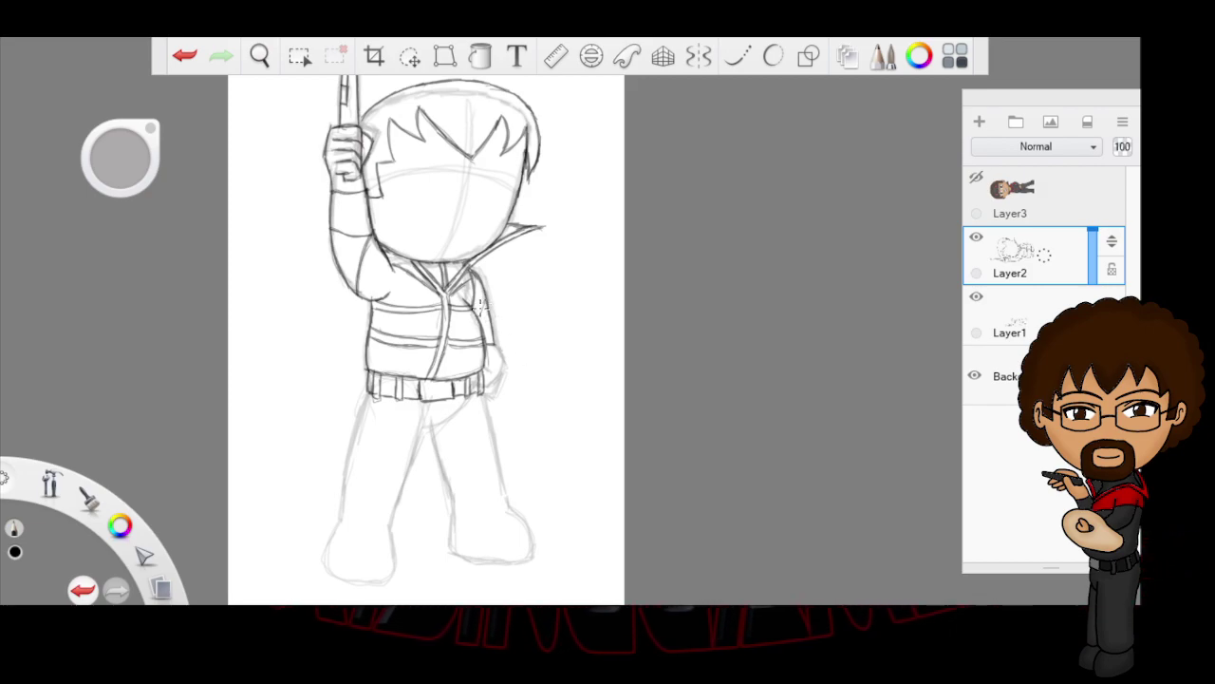
key(ctrl+z)
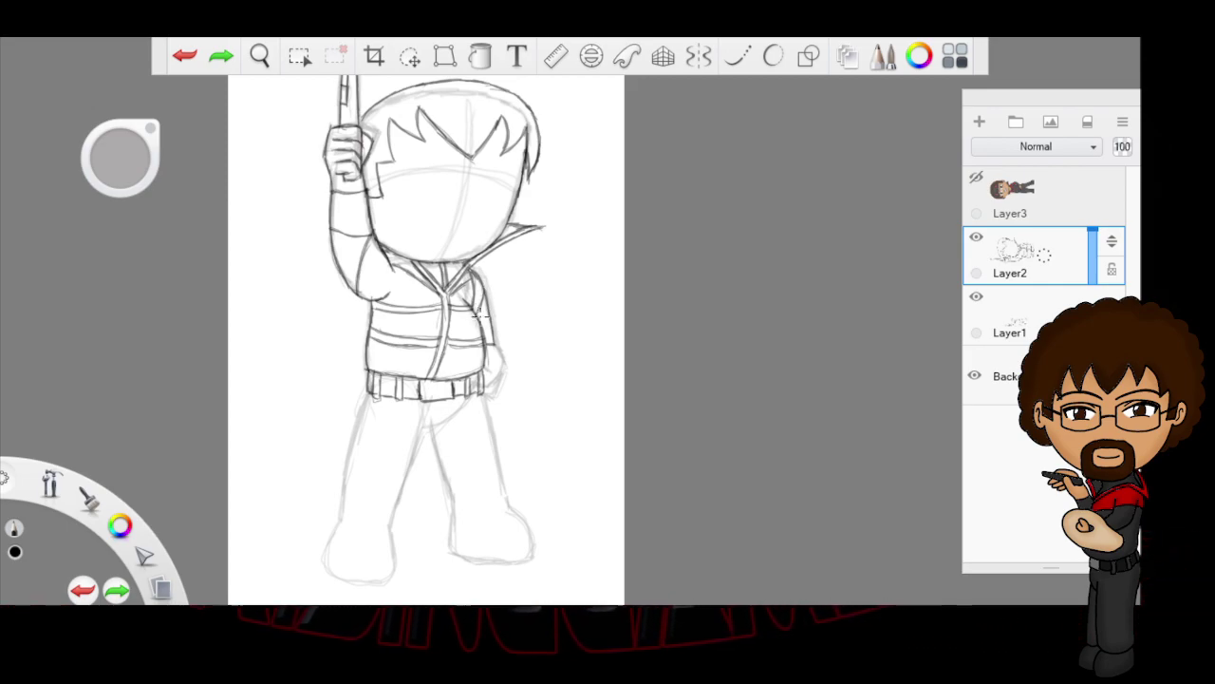
drag(480, 313, 496, 339)
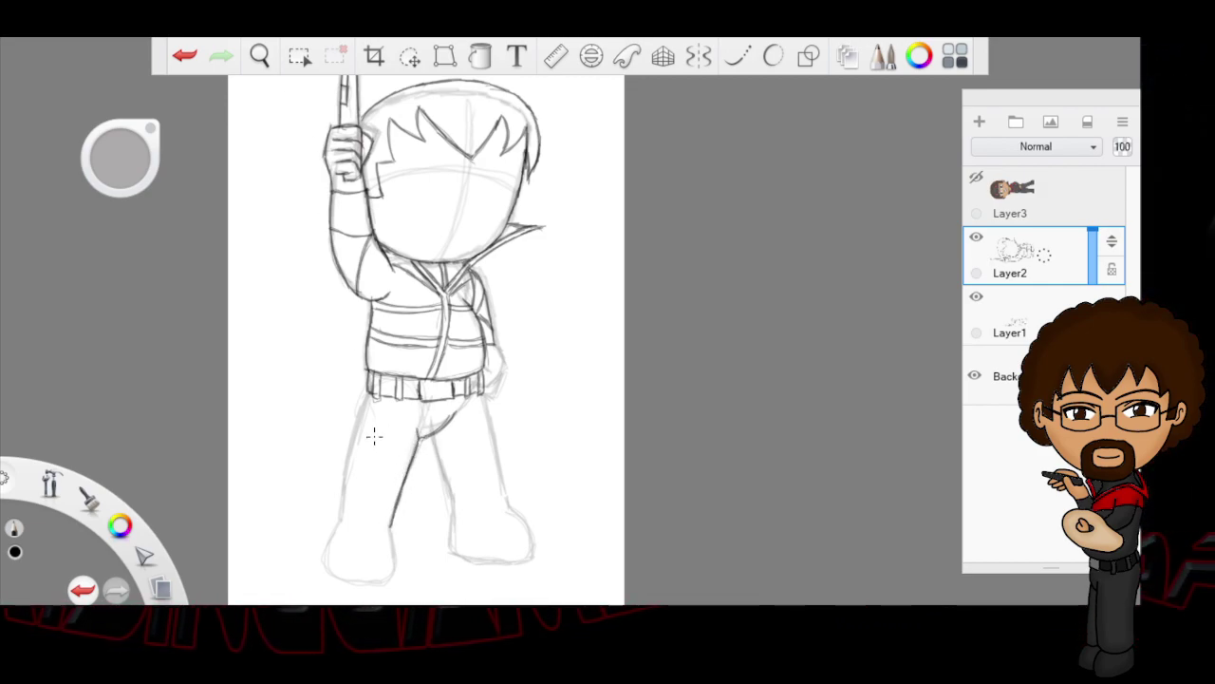
Step: Trace the outer edges of both trouser legs and the remaining inner leg edge down to the shoes
drag(343, 512, 360, 409)
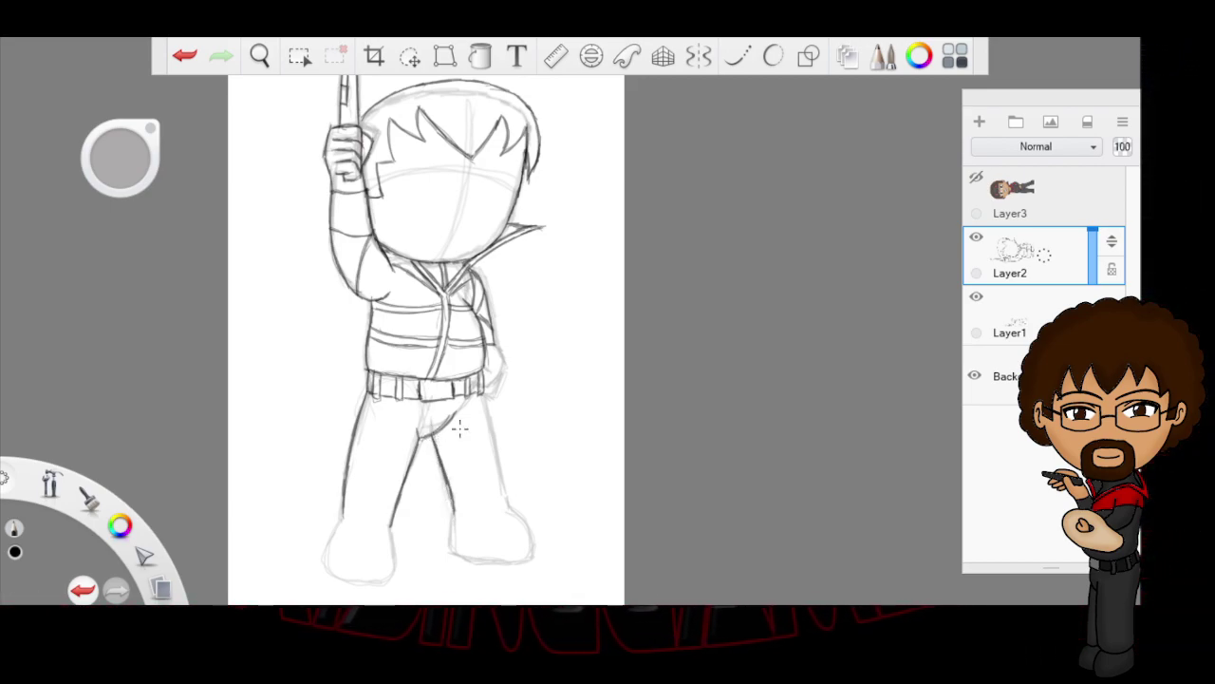
drag(504, 488, 496, 452)
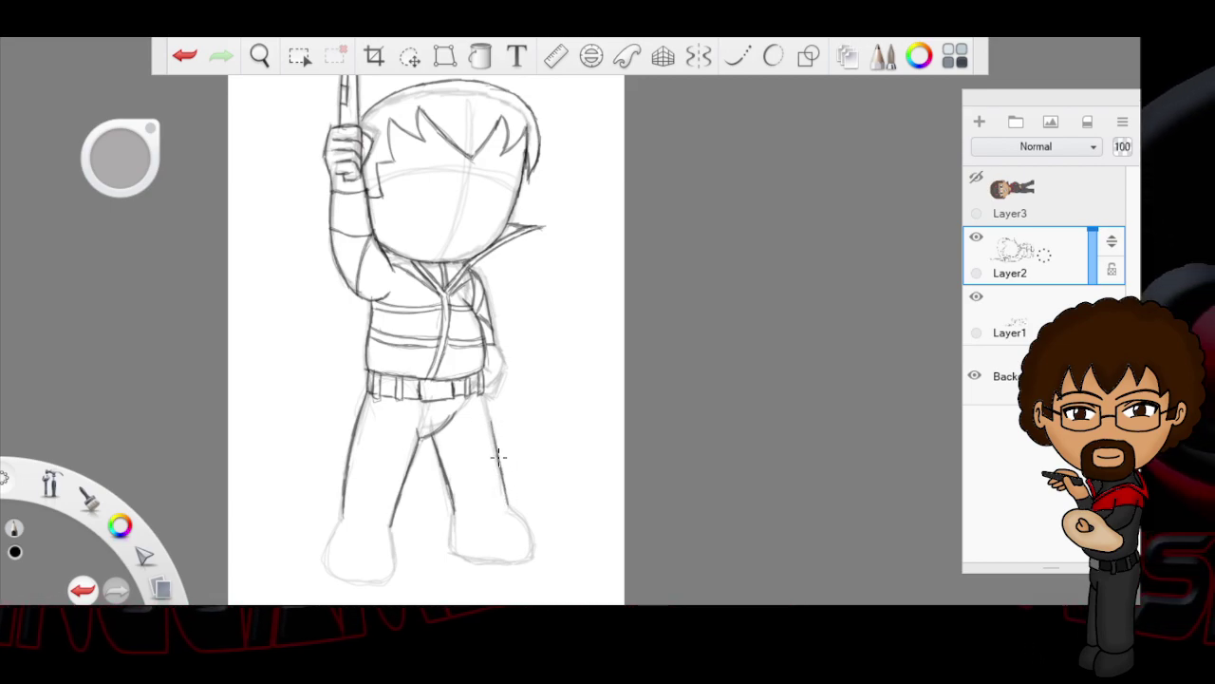
Step: Finish the outer trouser leg edge below the belt, and outline the lowered hand resting beside the hip
drag(485, 399, 492, 434)
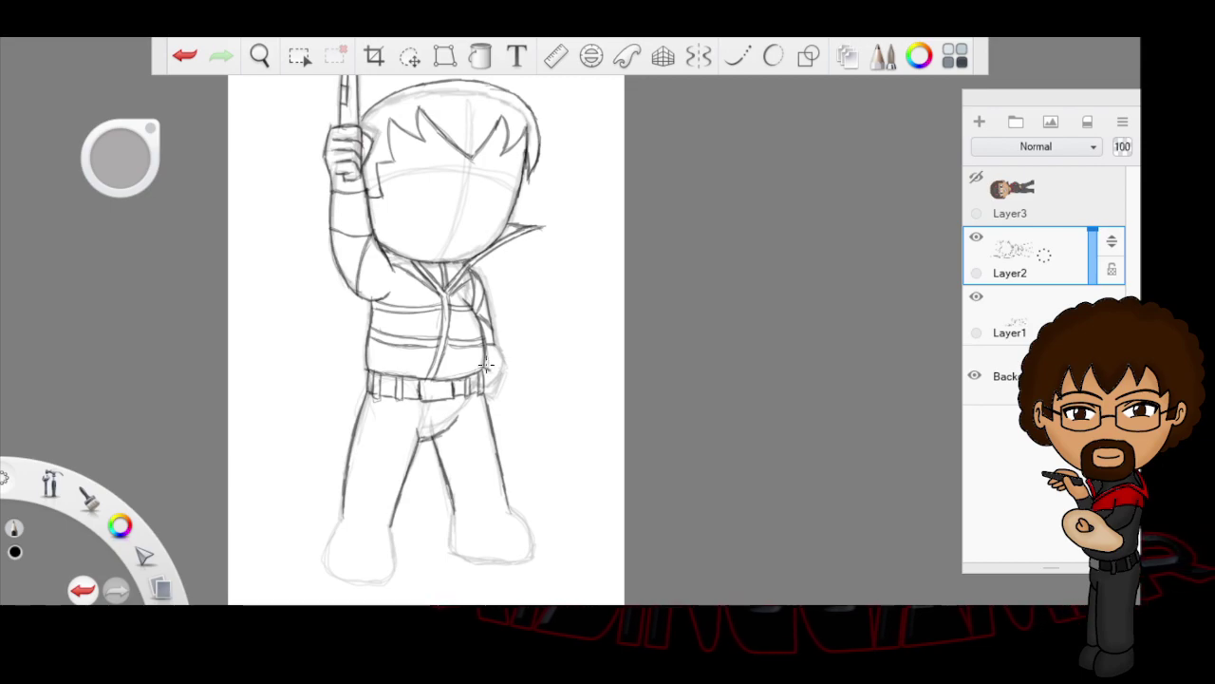
mouse_move(491, 382)
mouse_down()
mouse_move(502, 365)
mouse_move(495, 343)
mouse_up()
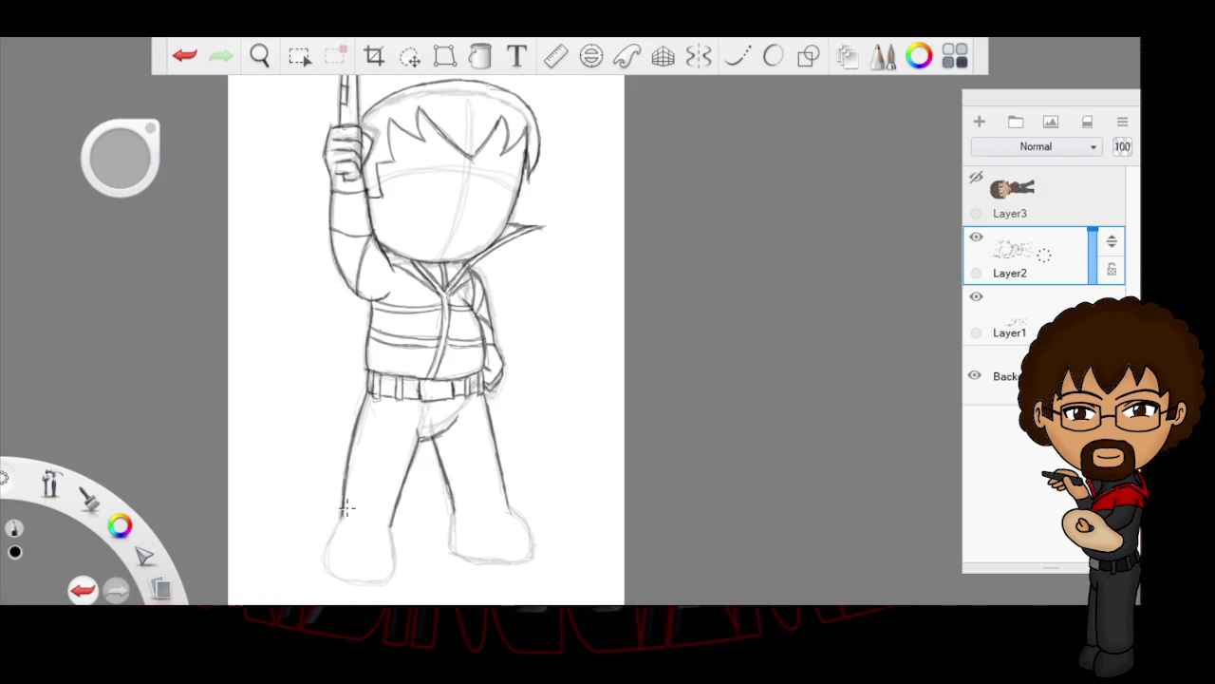
Step: Draw a cuff line across the bottom of each trouser leg, and outline the shoe below the lowered arm
mouse_move(342, 511)
mouse_down()
mouse_move(393, 516)
mouse_move(376, 516)
mouse_up()
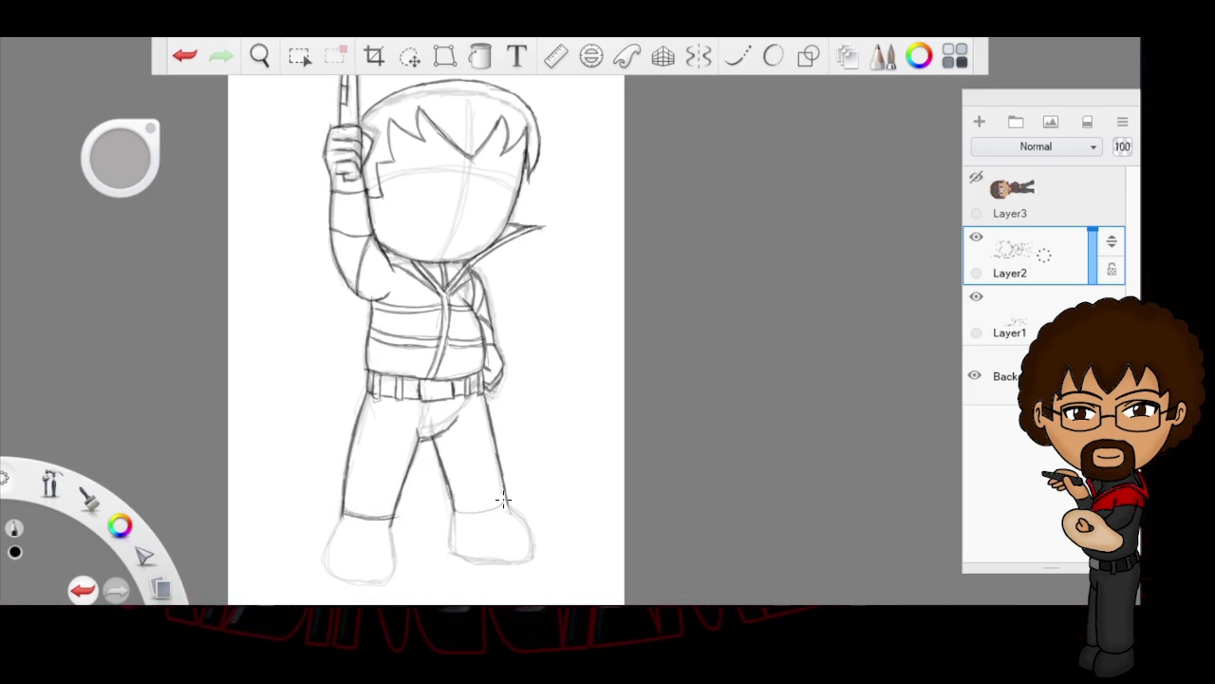
key(ctrl+z)
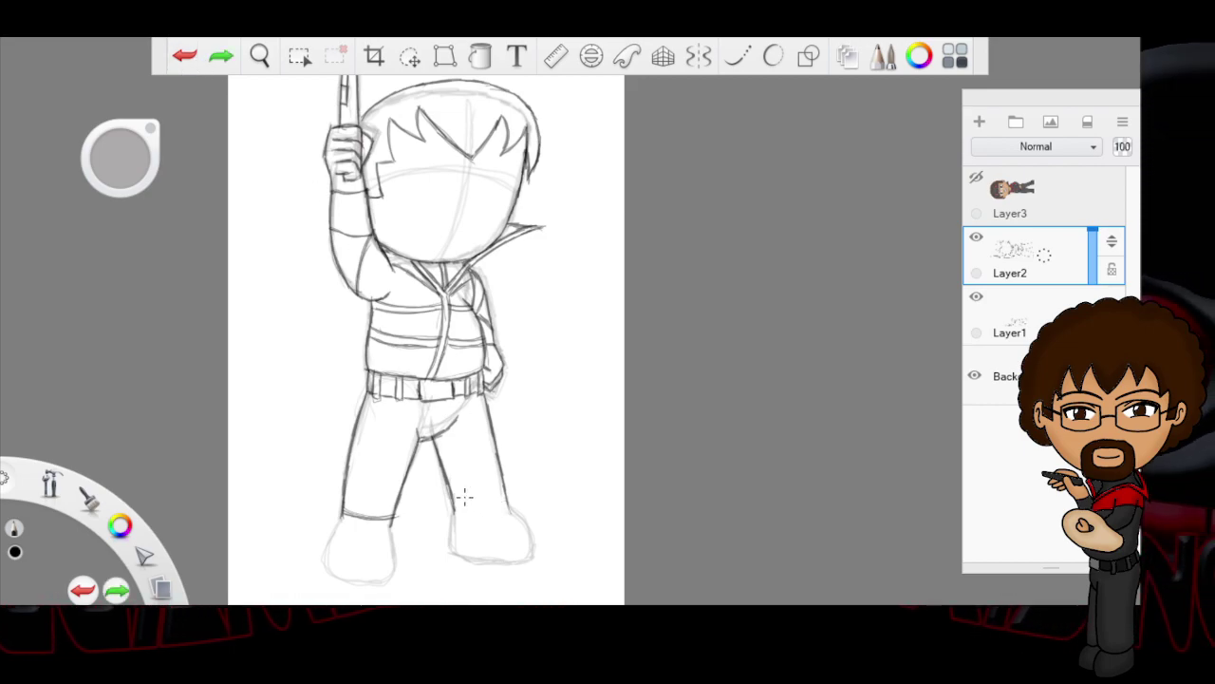
drag(446, 483, 453, 510)
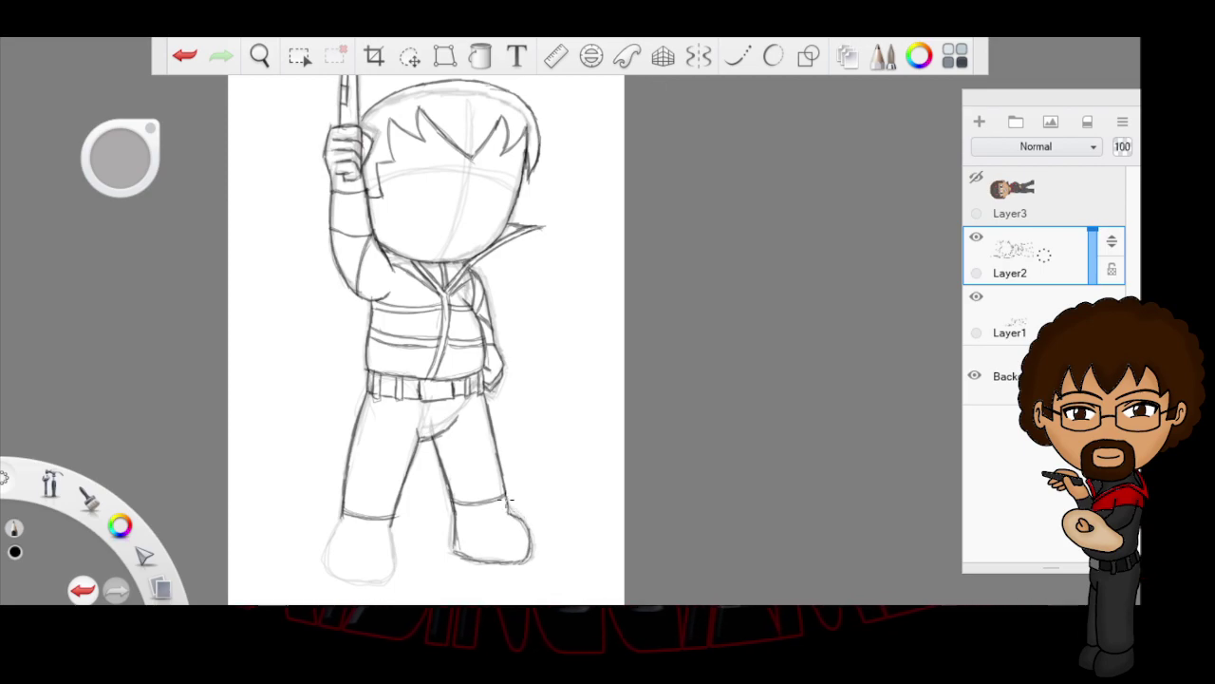
drag(452, 551, 455, 527)
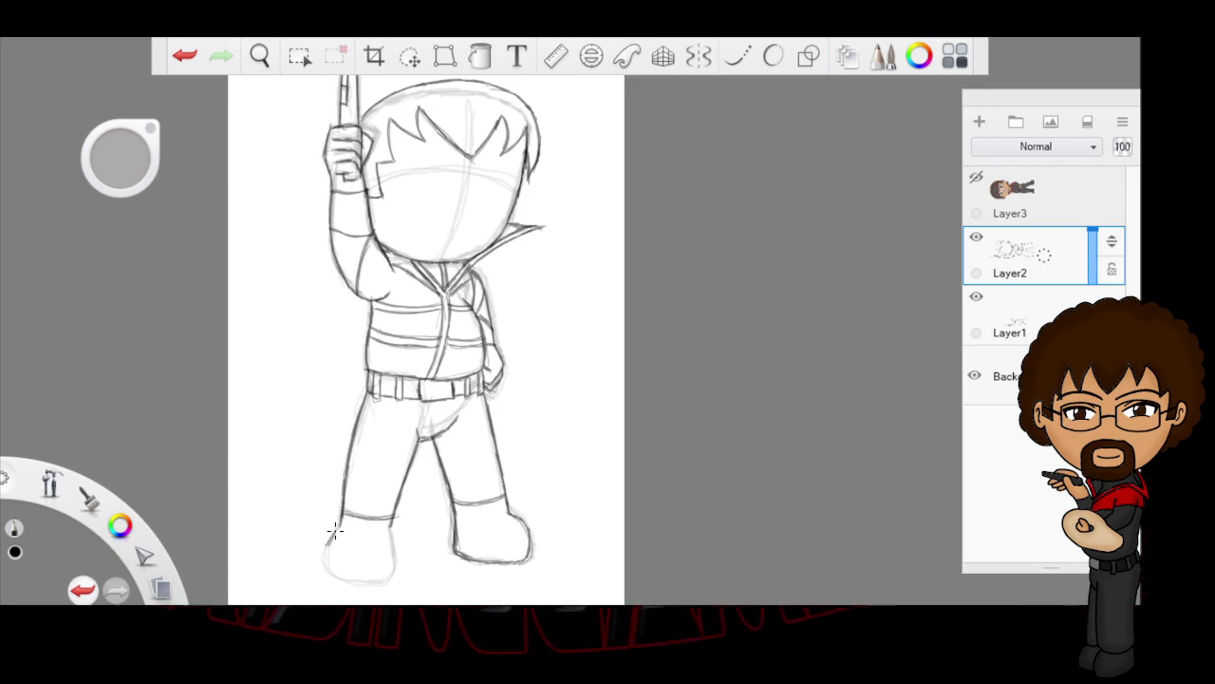
Step: Outline the other shoe, under the raised arm, redrawing its outer side and closing the sole and inner side
drag(329, 570, 334, 532)
key(ctrl+z)
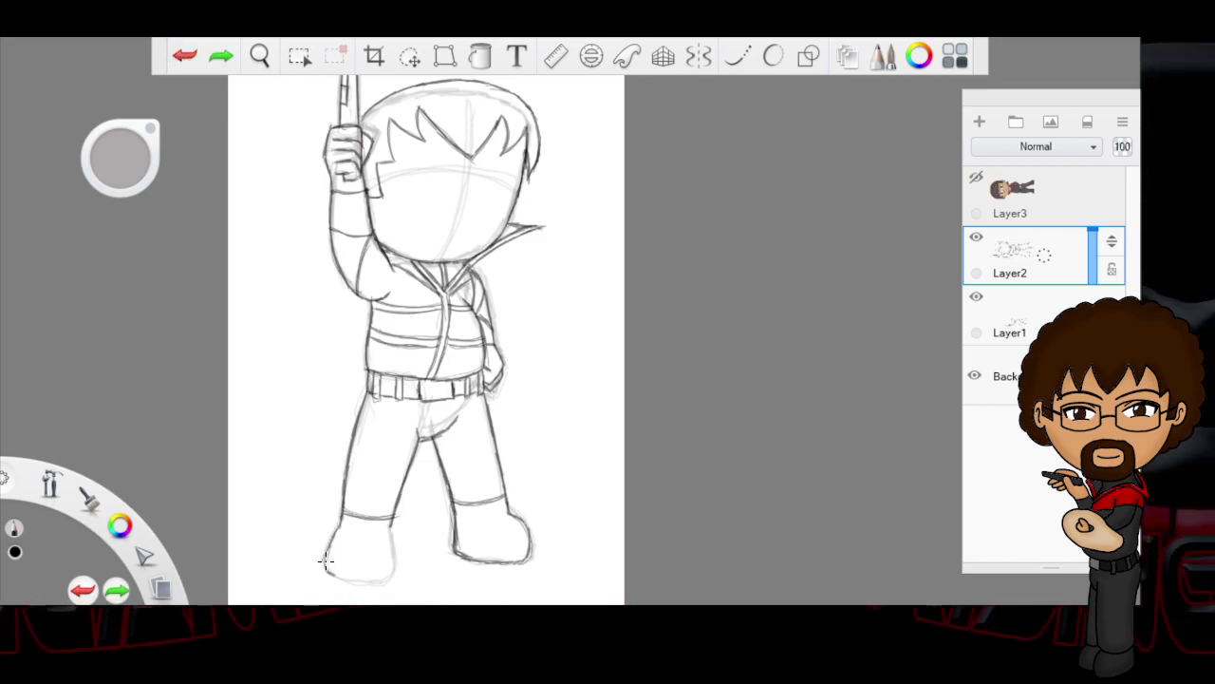
drag(324, 558, 340, 520)
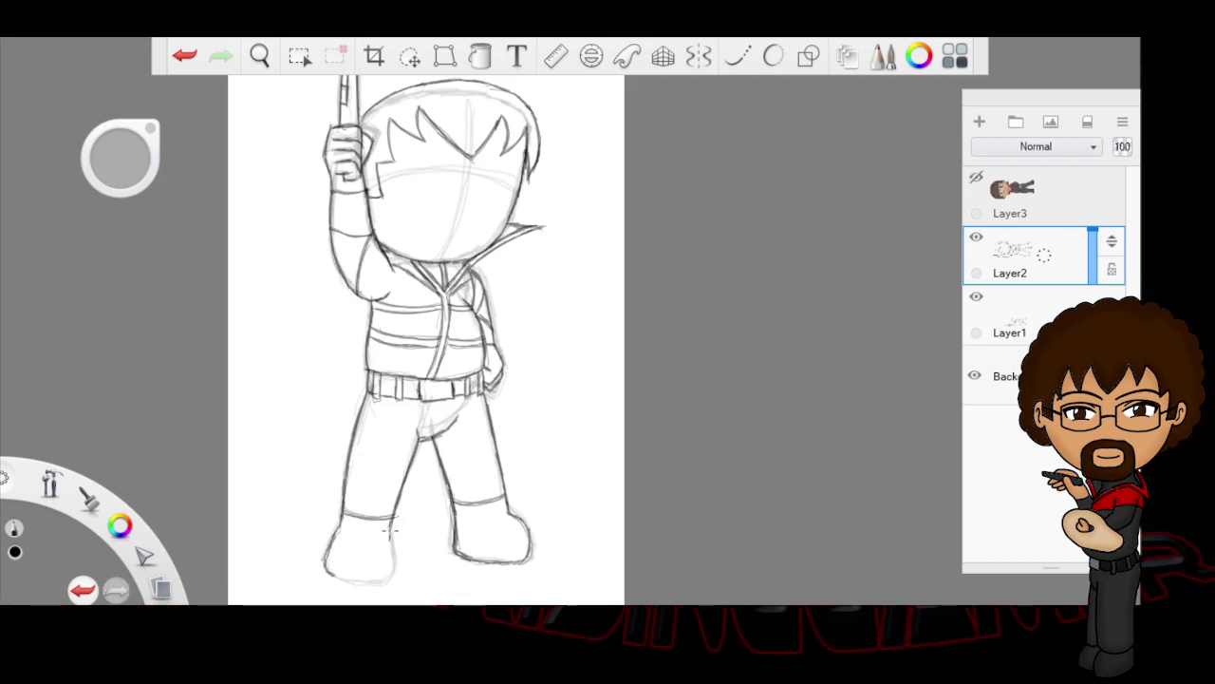
drag(384, 577, 392, 522)
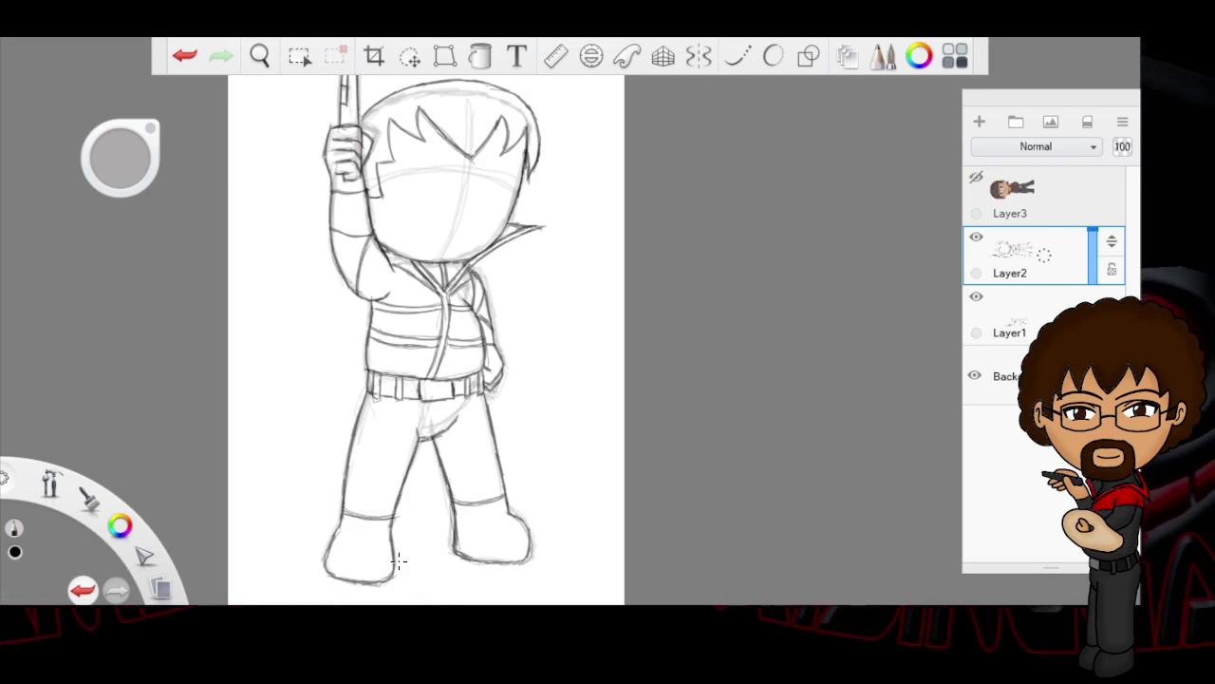
Step: Add a new layer above Layer2 and draw the curved upper eyelid lines of both eyes
click(259, 55)
drag(742, 391, 680, 424)
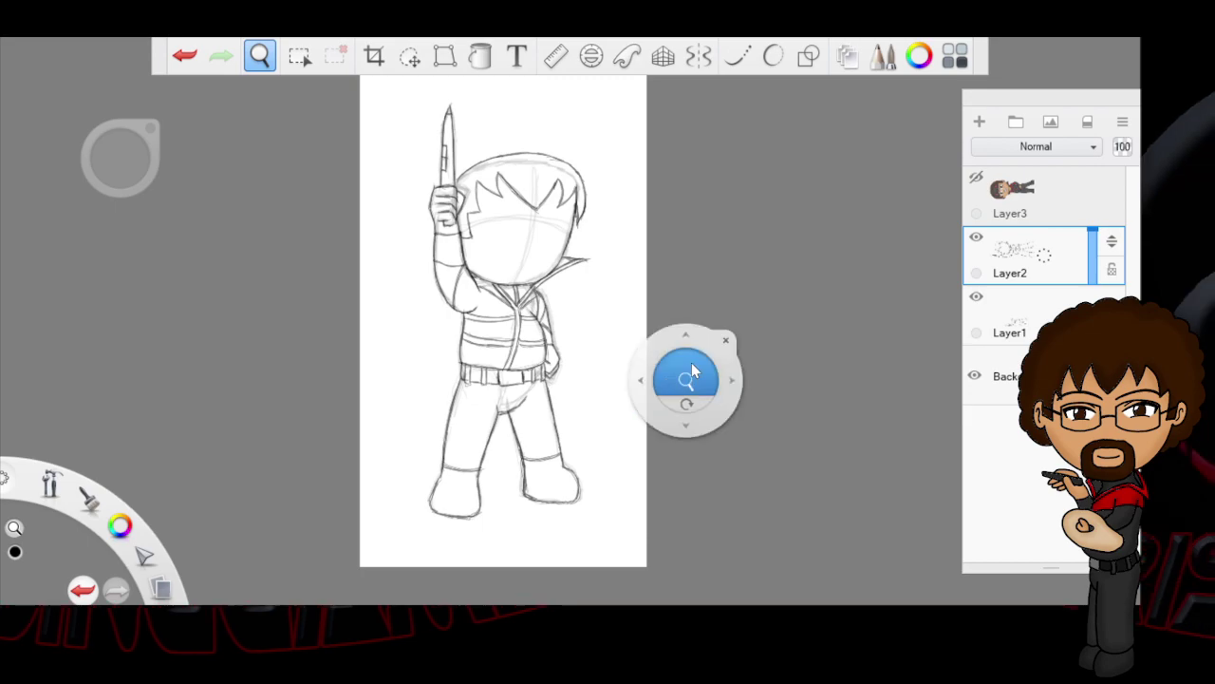
drag(689, 365, 725, 380)
drag(664, 221, 758, 396)
drag(635, 236, 678, 231)
drag(716, 276, 741, 320)
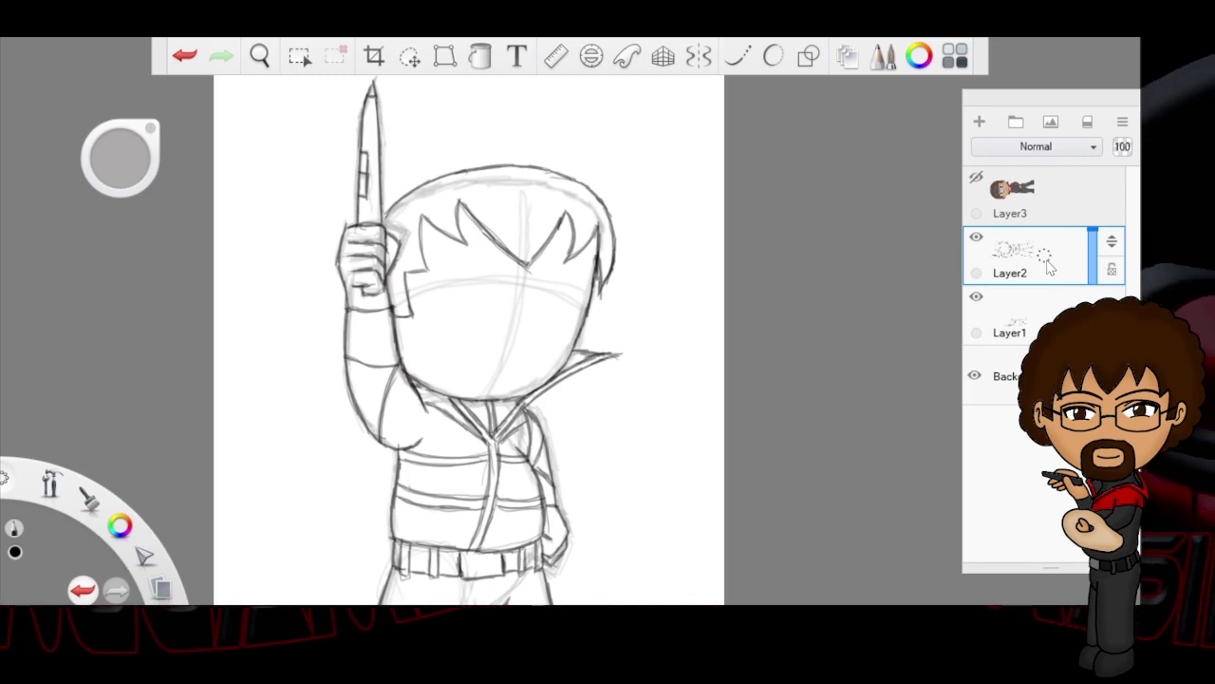
click(979, 121)
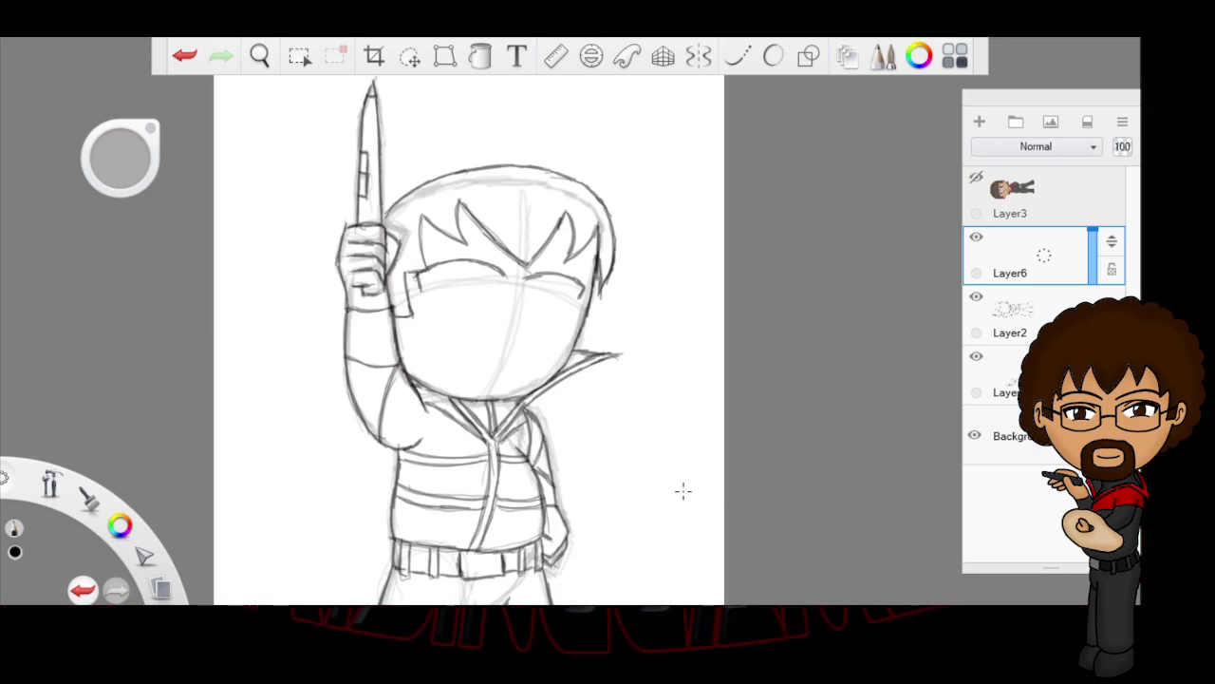
Step: Lasso and transform the upper eyelid lines to reposition them on the face
click(298, 55)
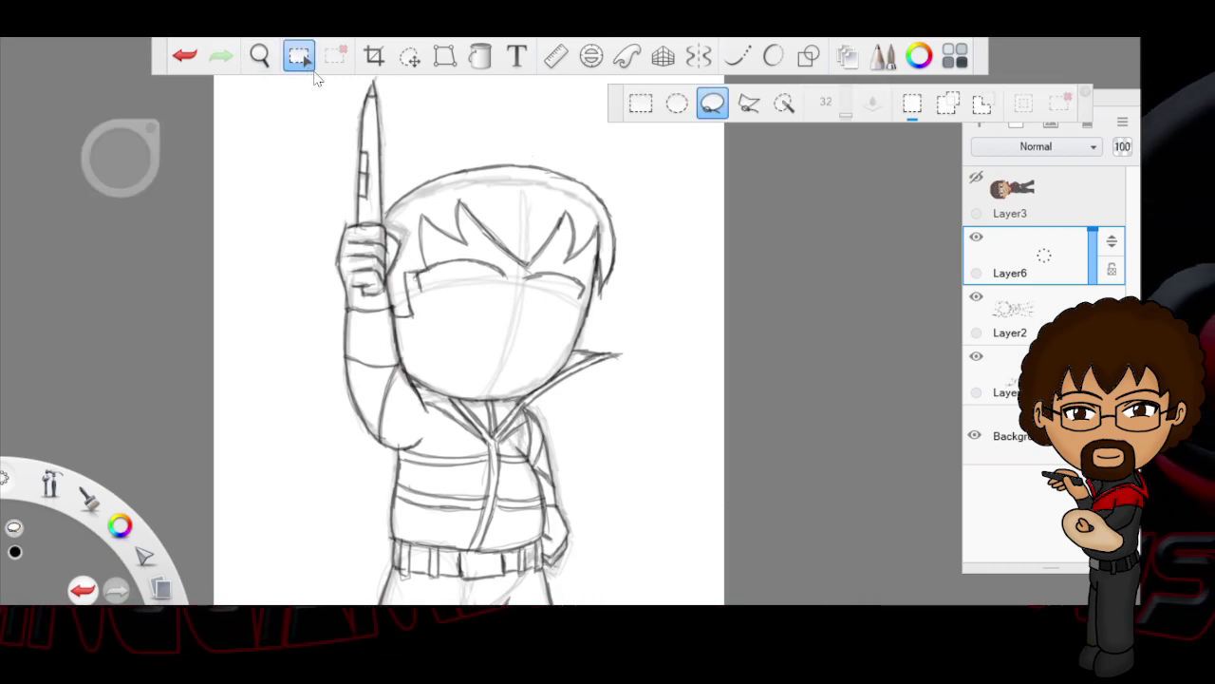
mouse_move(432, 247)
mouse_down()
mouse_move(448, 325)
mouse_move(511, 248)
mouse_move(502, 284)
mouse_up()
click(444, 55)
click(409, 55)
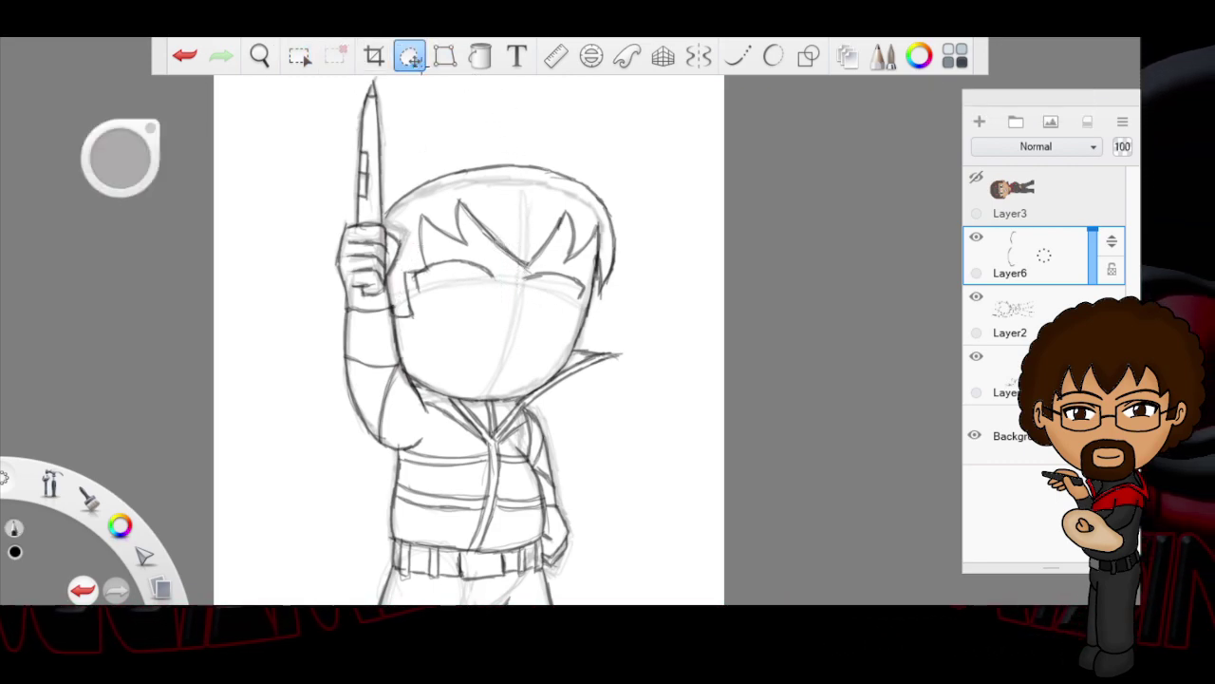
drag(591, 398, 596, 394)
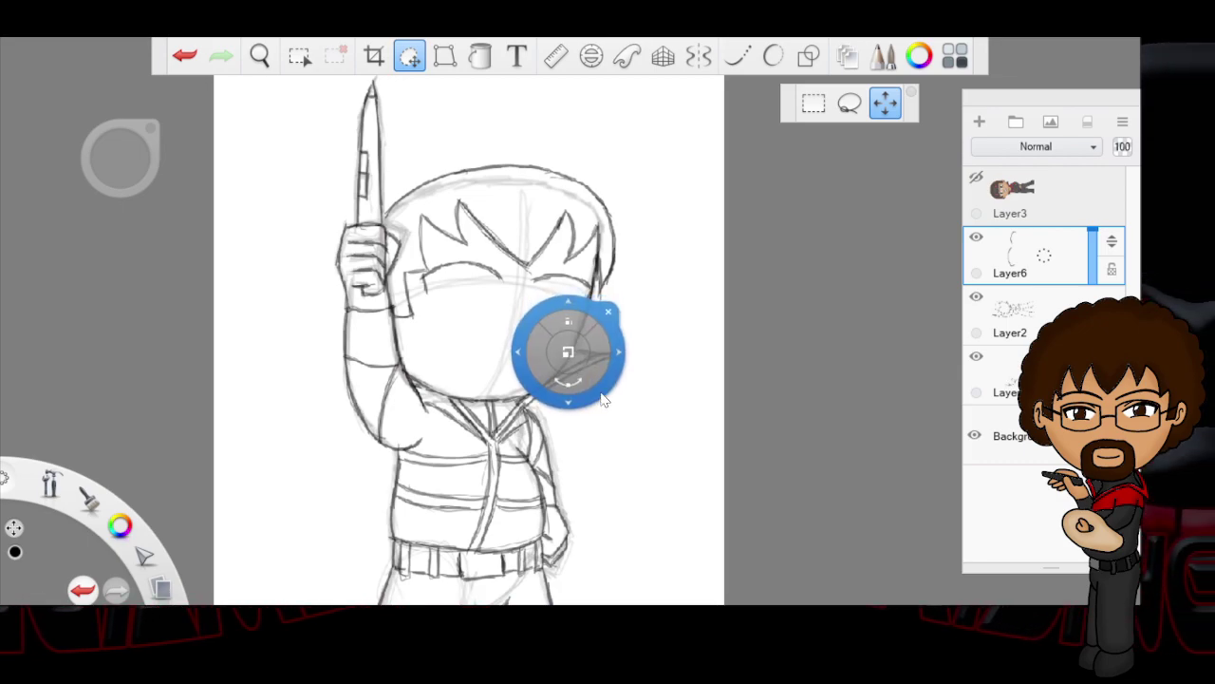
click(609, 312)
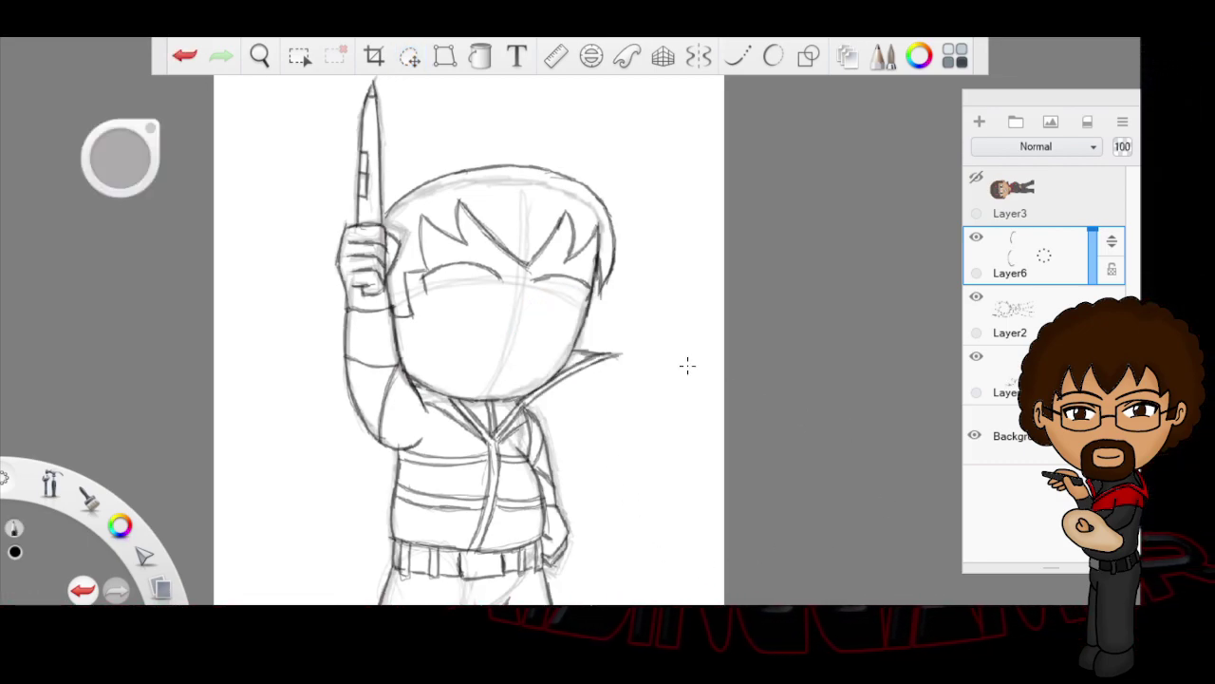
Step: Refine the upper eyelid lines, and draw eyelid creases and angled eyebrows above both eyes
drag(547, 275, 581, 277)
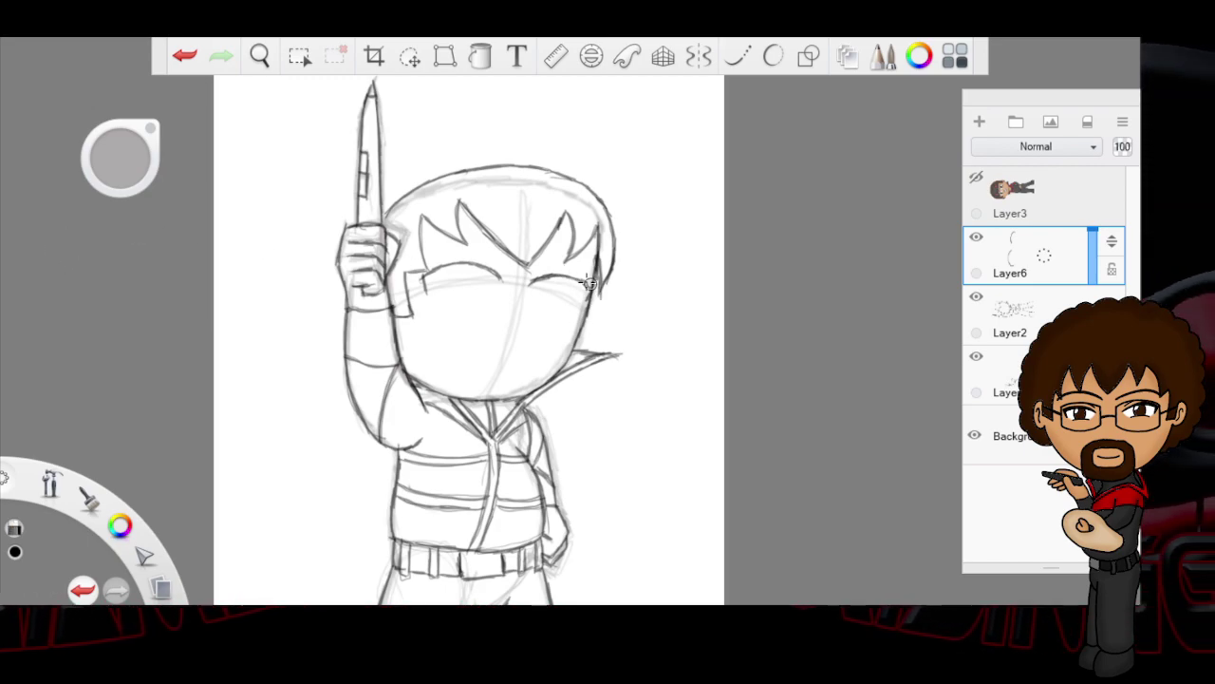
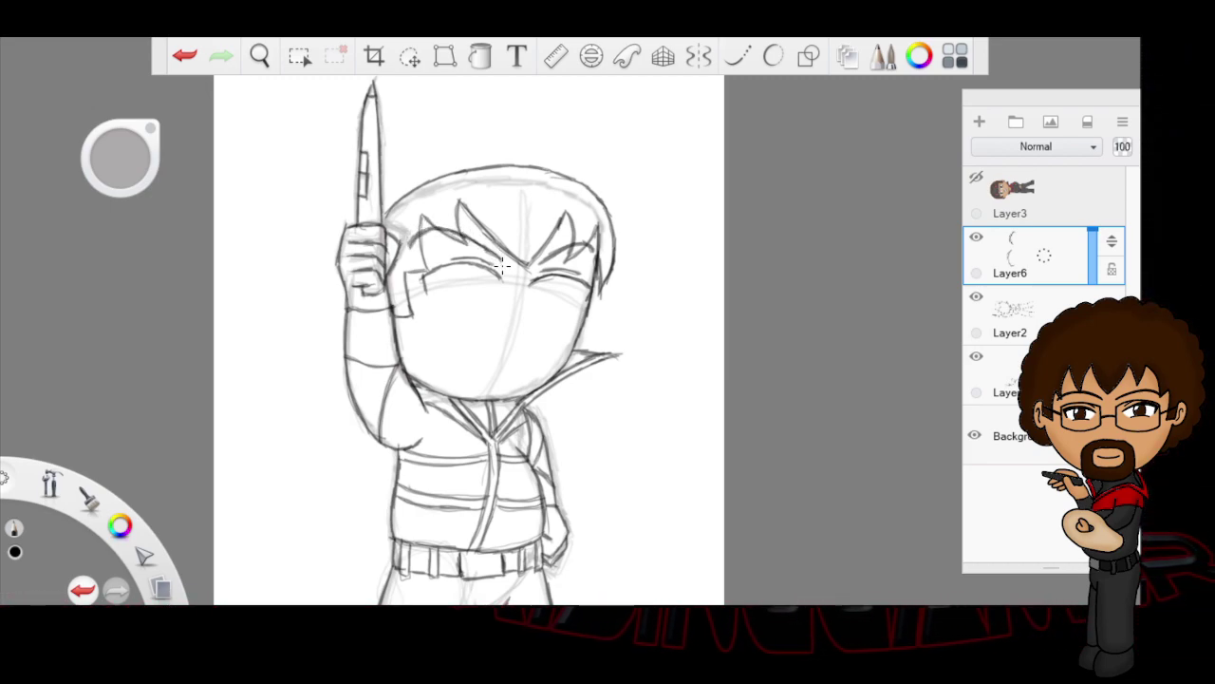
key(e)
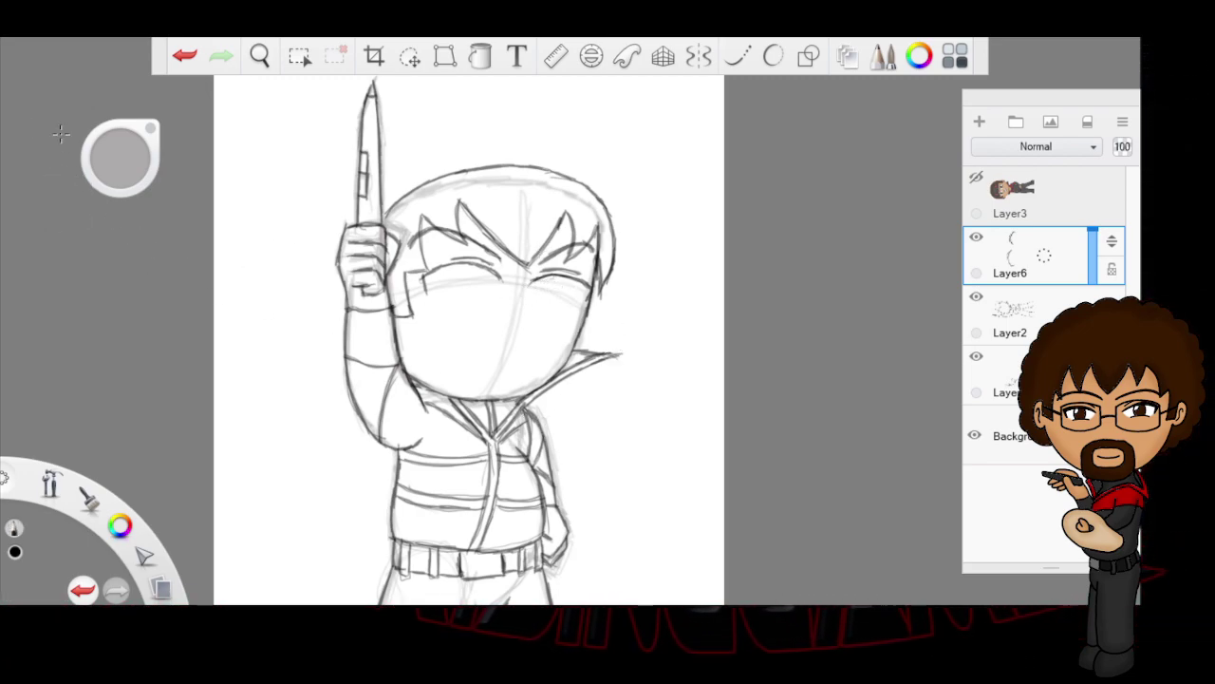
Step: Draw an oval iris under each upper eyelid, redrawing the one on the side of the lowered arm
click(262, 59)
drag(618, 285, 572, 355)
drag(630, 436, 610, 399)
click(633, 311)
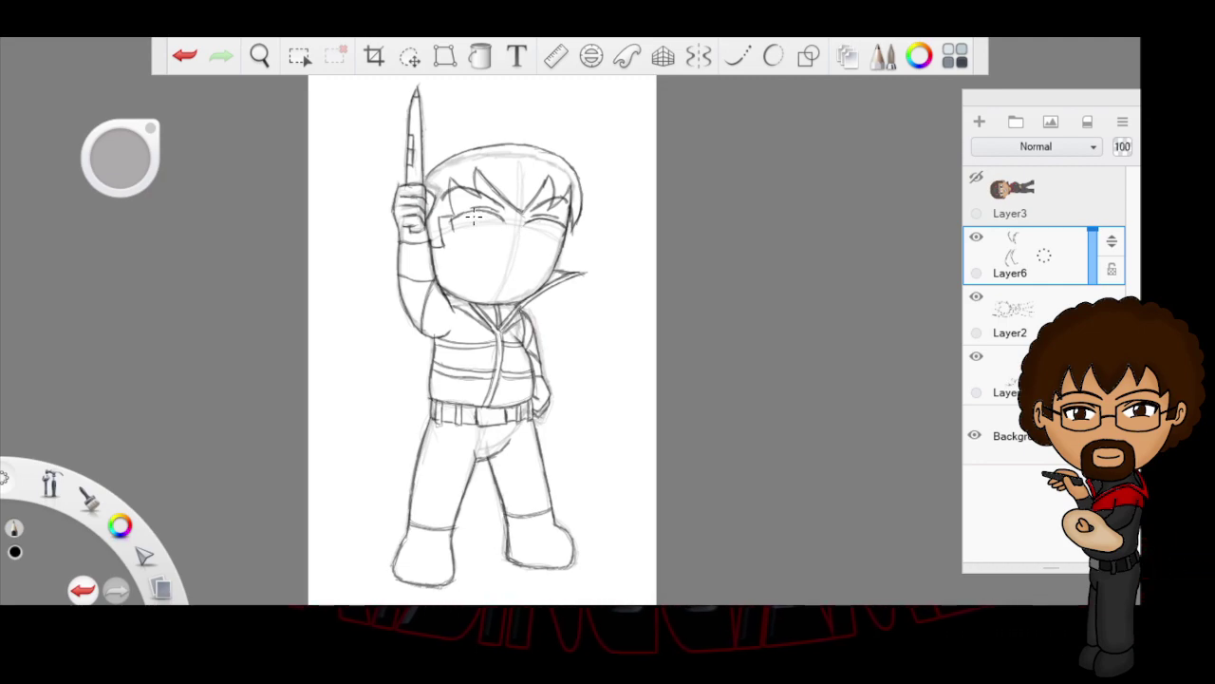
drag(481, 230, 478, 236)
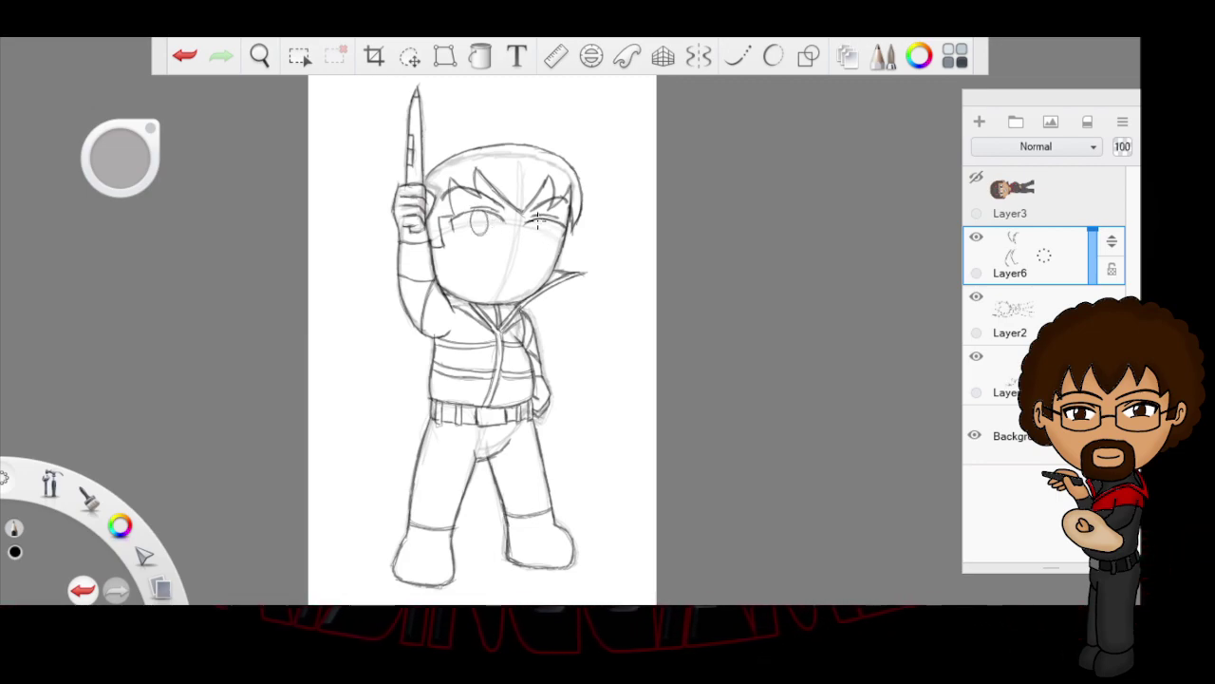
drag(550, 220, 543, 237)
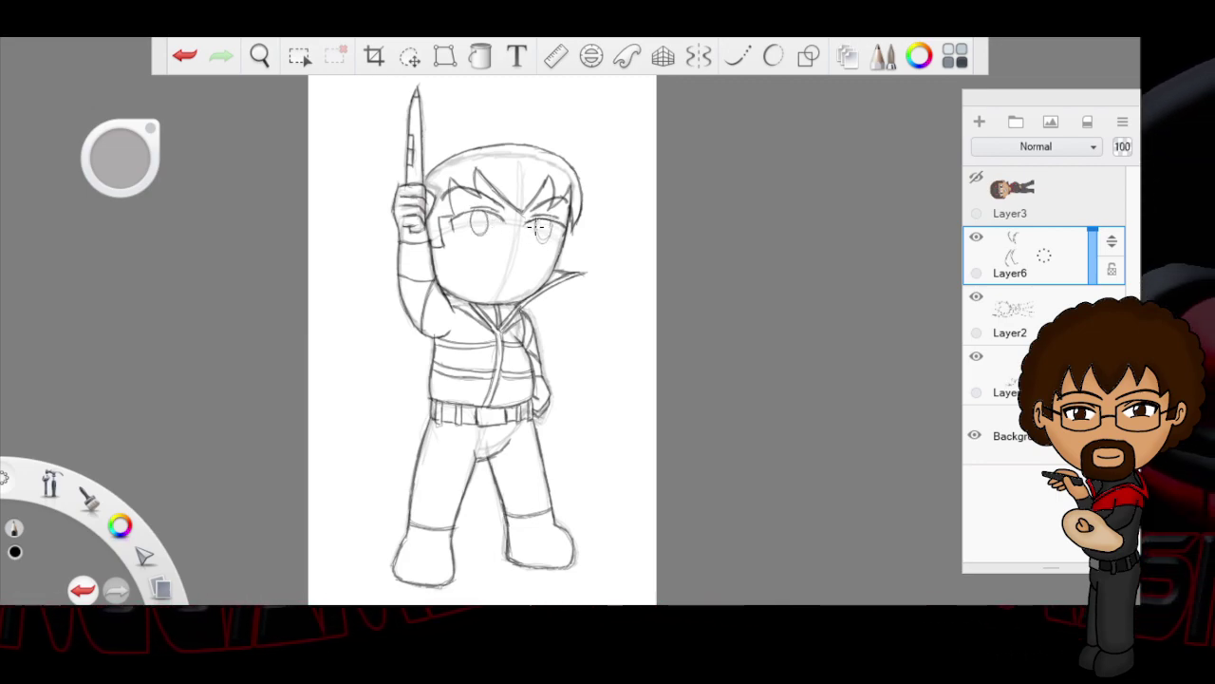
click(187, 56)
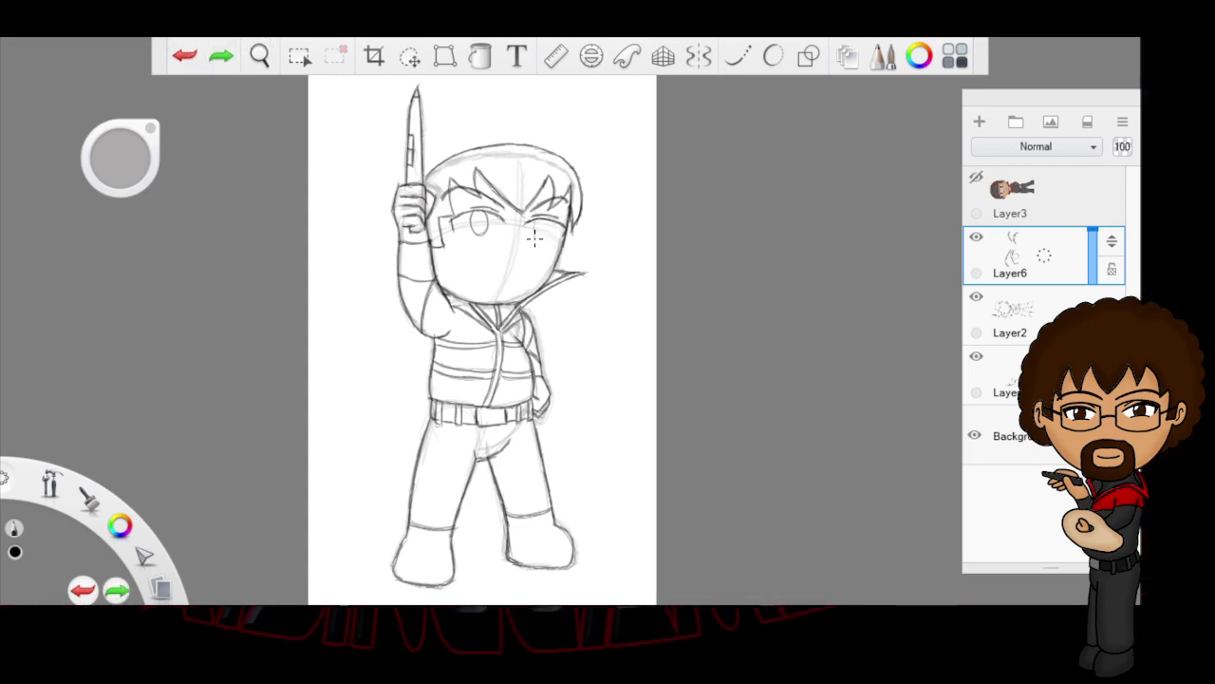
mouse_move(548, 218)
mouse_down()
mouse_move(543, 237)
mouse_move(534, 222)
mouse_up()
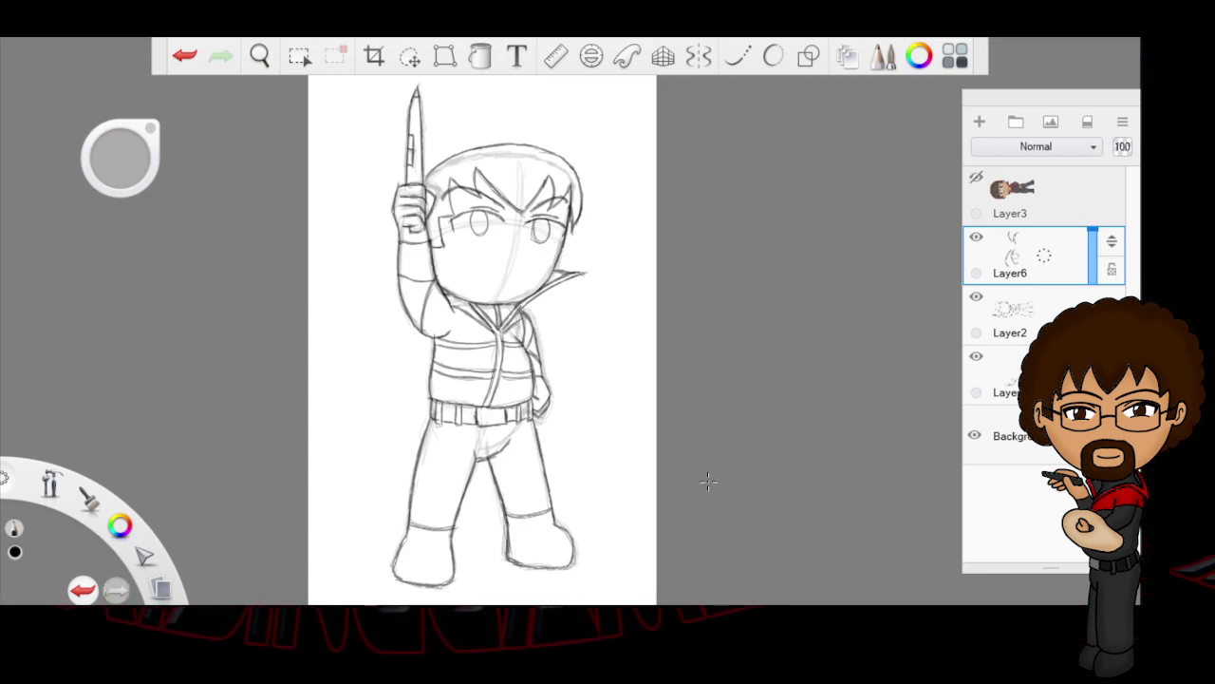
Step: Add a small highlight oval inside each iris and draw a short curved lower-lid line under each eye
click(259, 56)
drag(575, 314, 699, 353)
drag(735, 345, 720, 463)
click(728, 426)
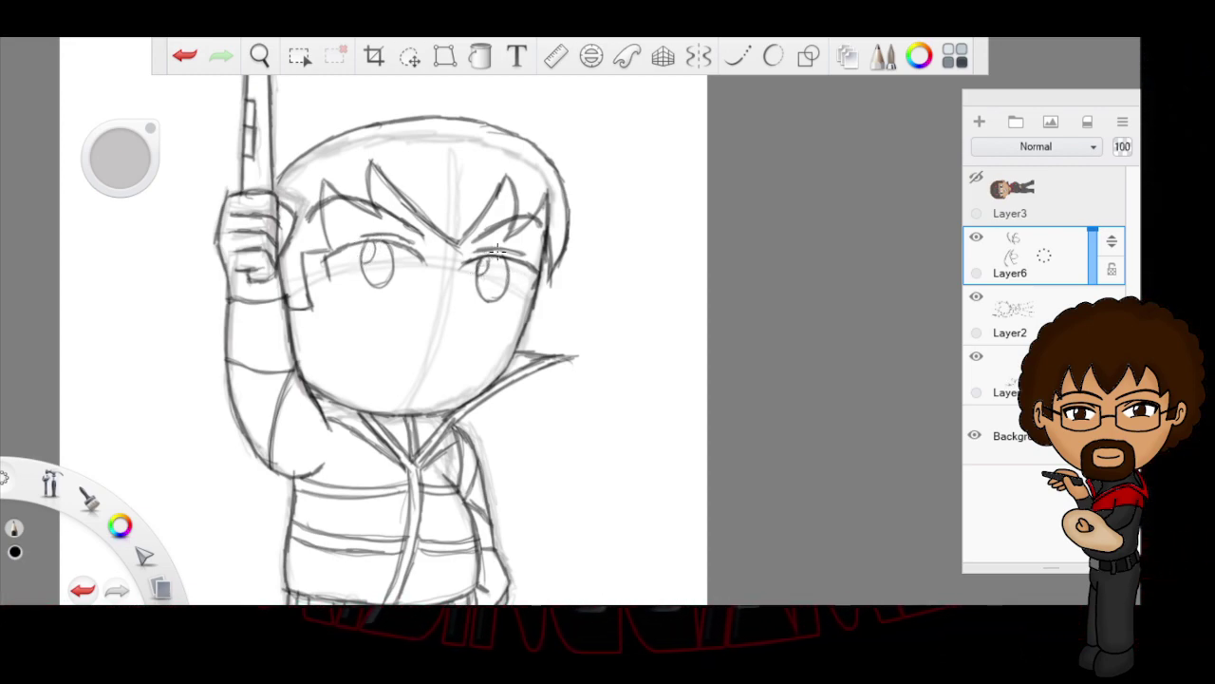
drag(357, 295, 396, 289)
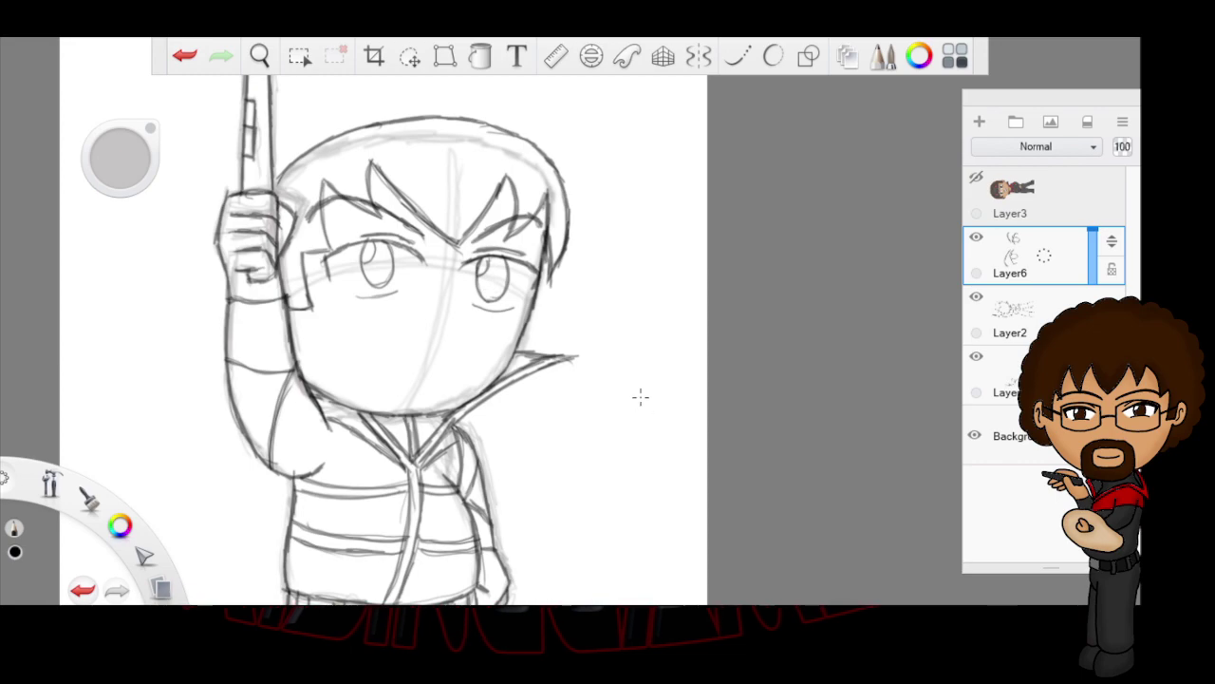
click(185, 56)
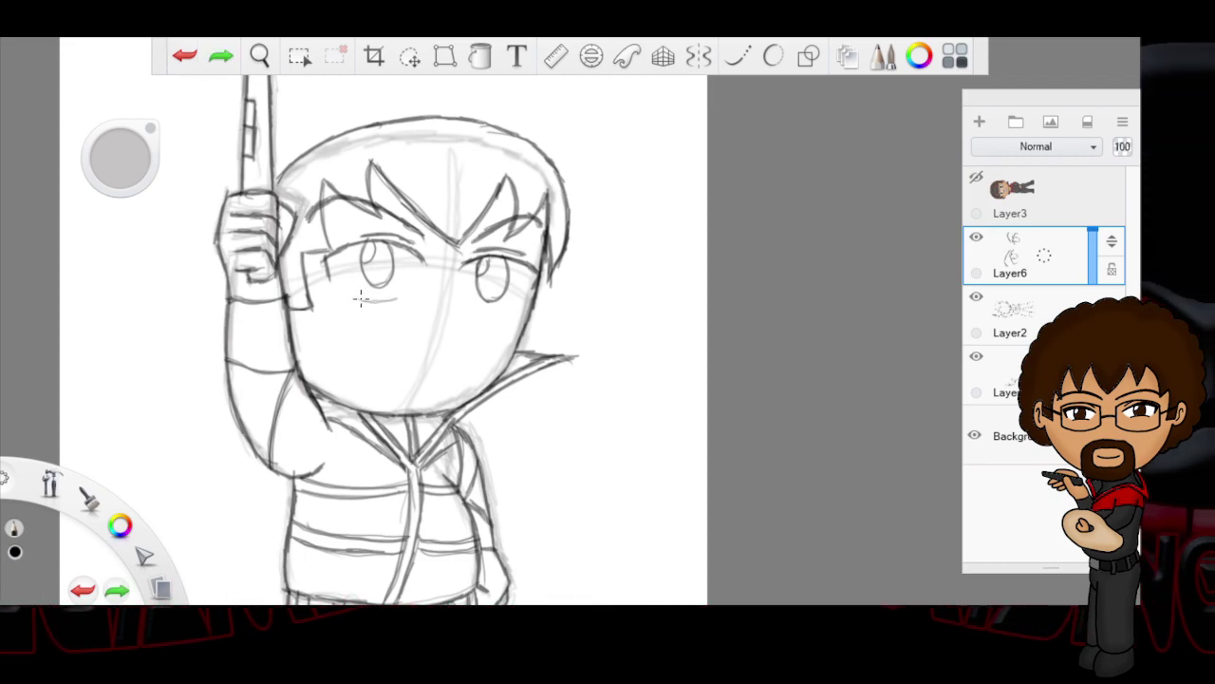
drag(357, 300, 396, 300)
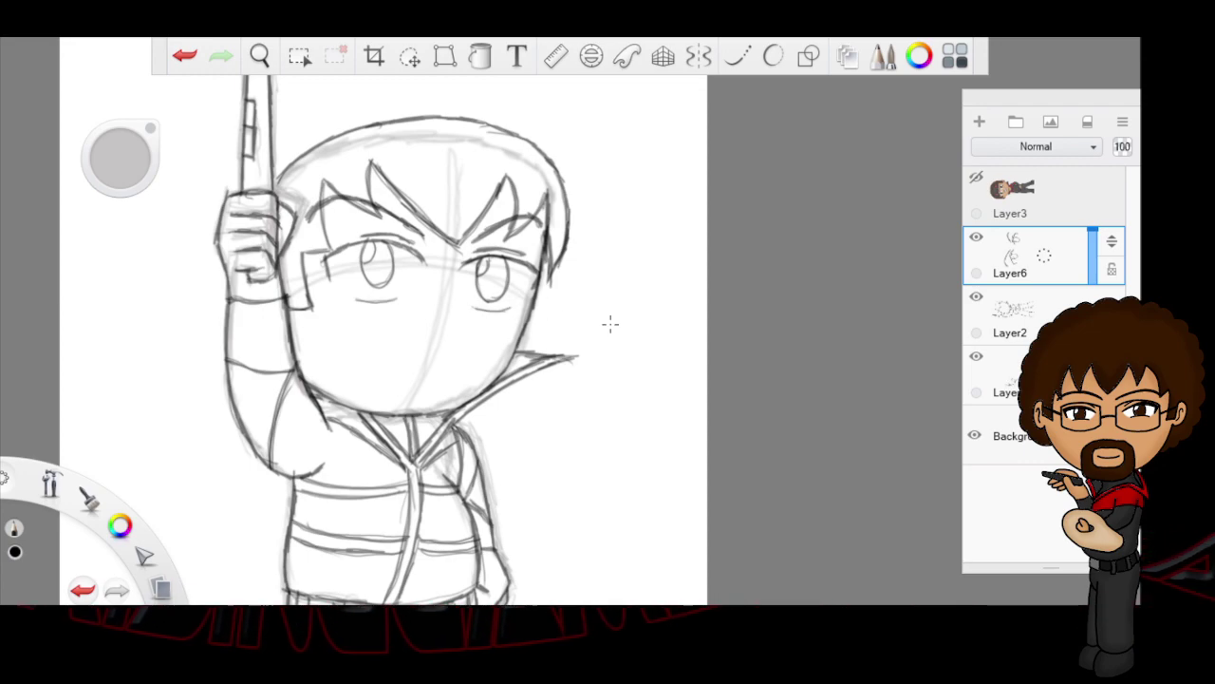
Step: Try a small open mouth on the lower face, and undo it
key(space)
drag(326, 101, 797, 370)
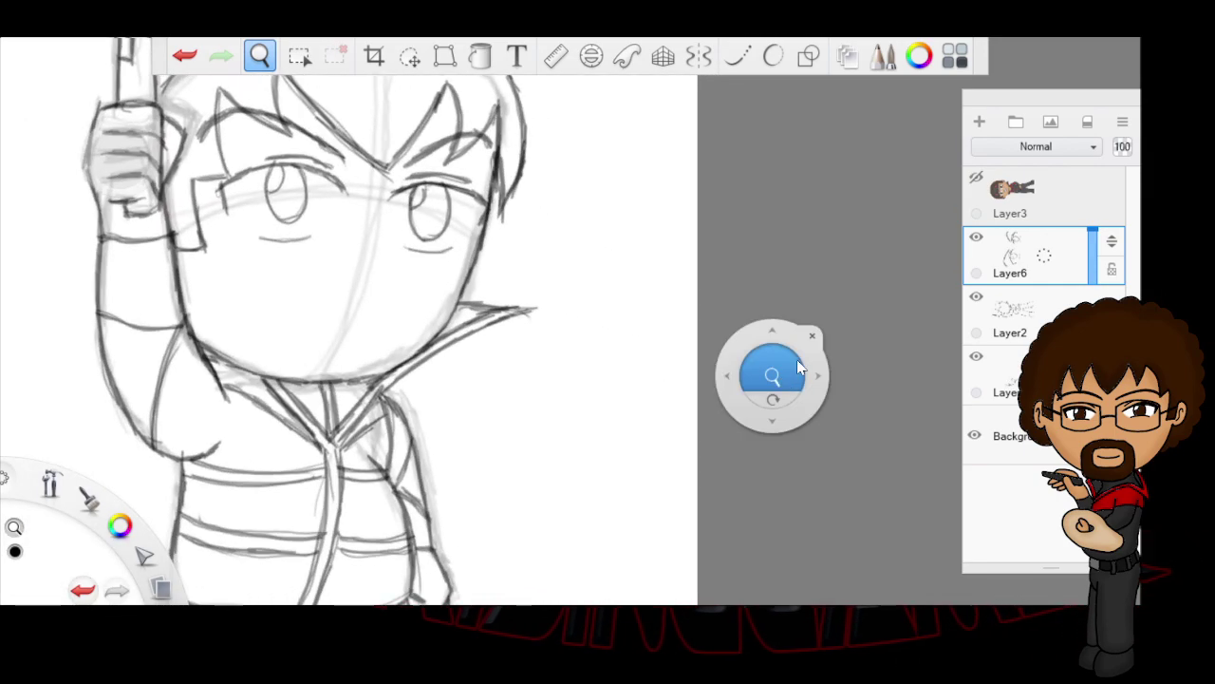
click(810, 337)
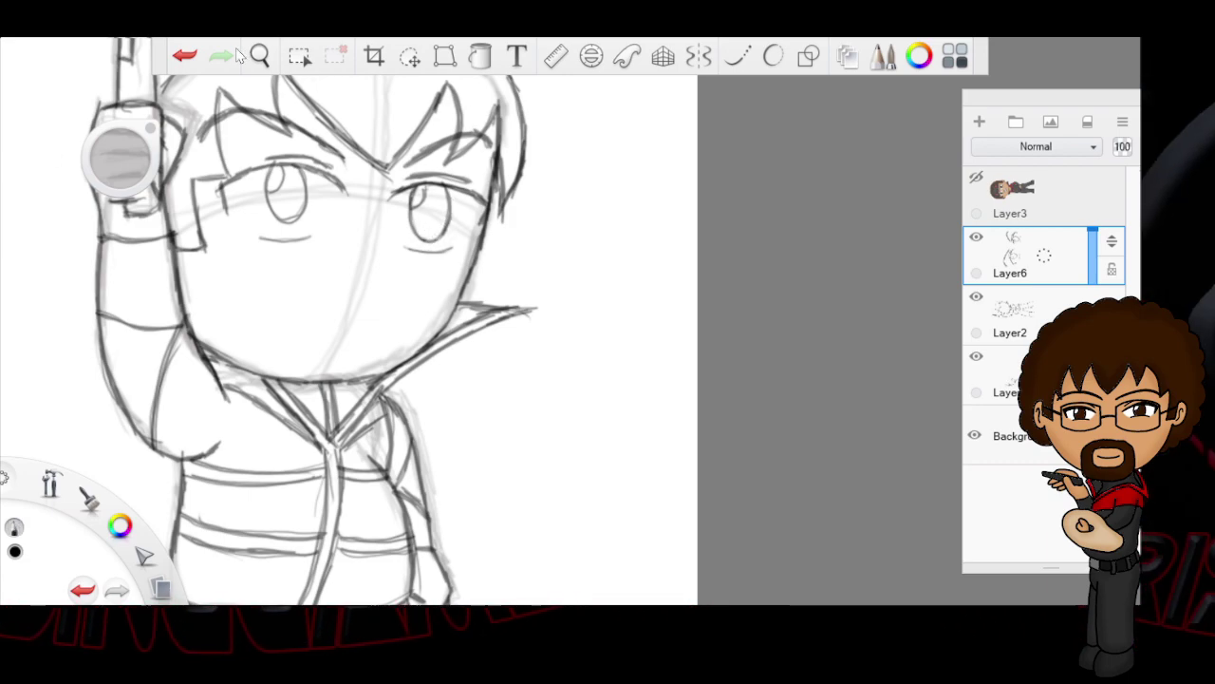
key(space)
mouse_move(747, 337)
mouse_down()
mouse_move(725, 361)
mouse_move(598, 415)
mouse_up()
drag(733, 455, 626, 406)
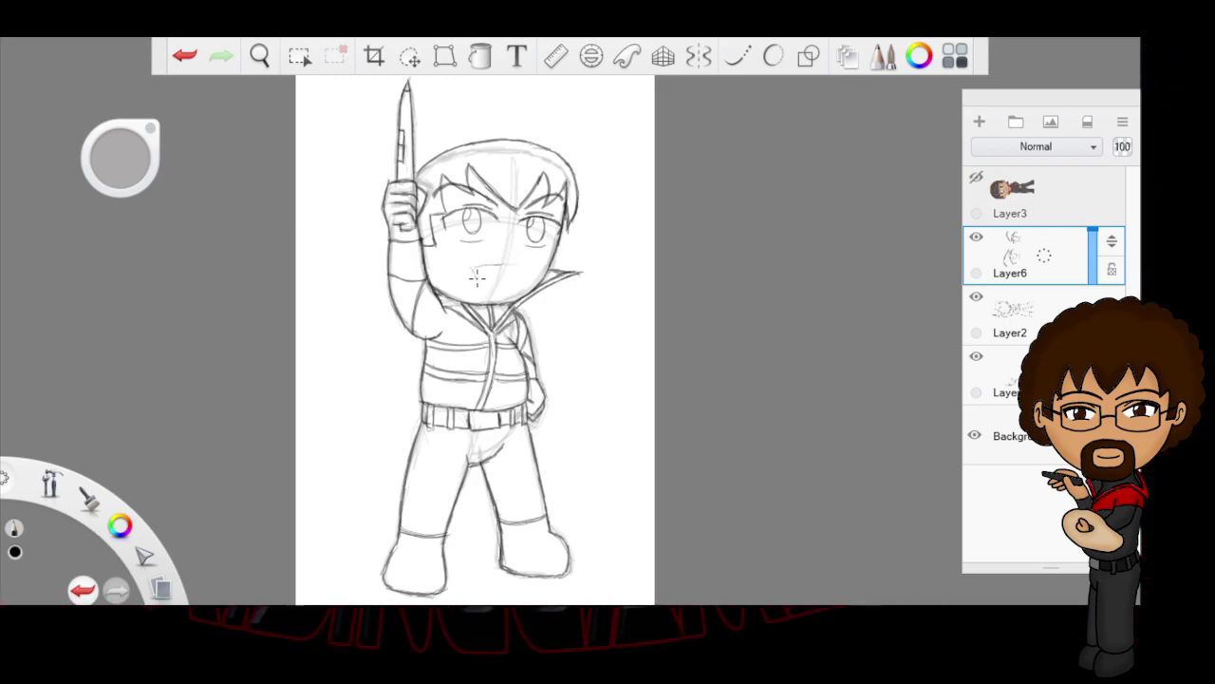
drag(506, 273, 521, 263)
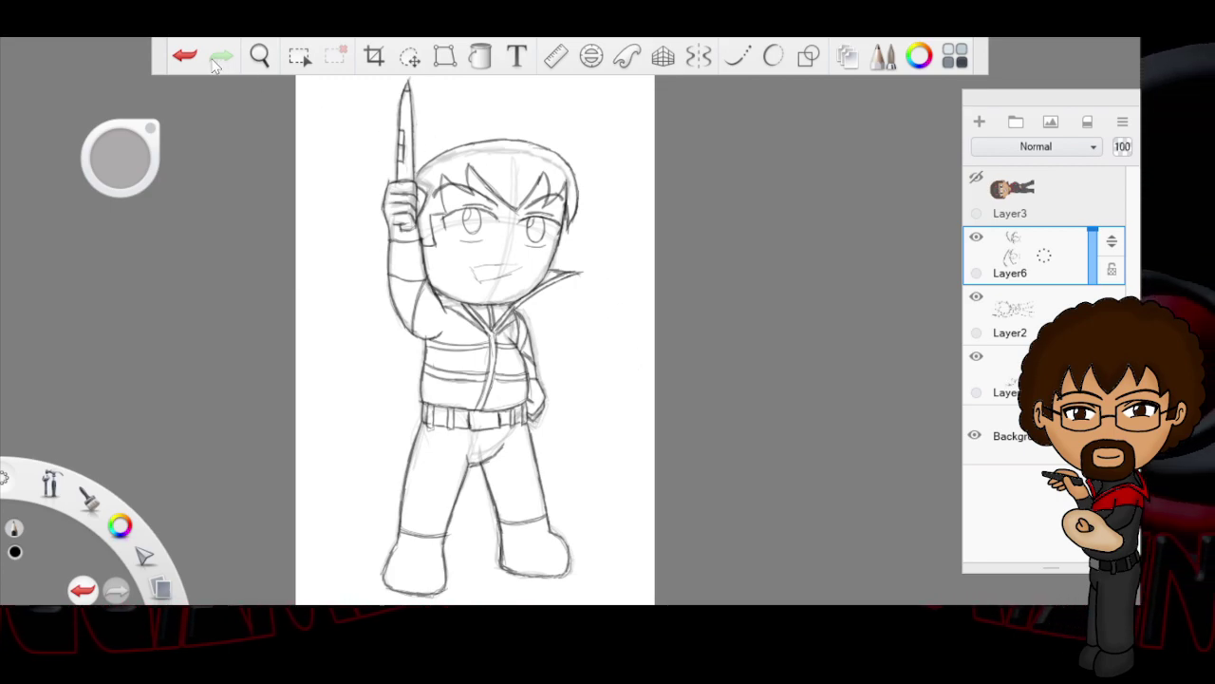
click(185, 55)
click(187, 59)
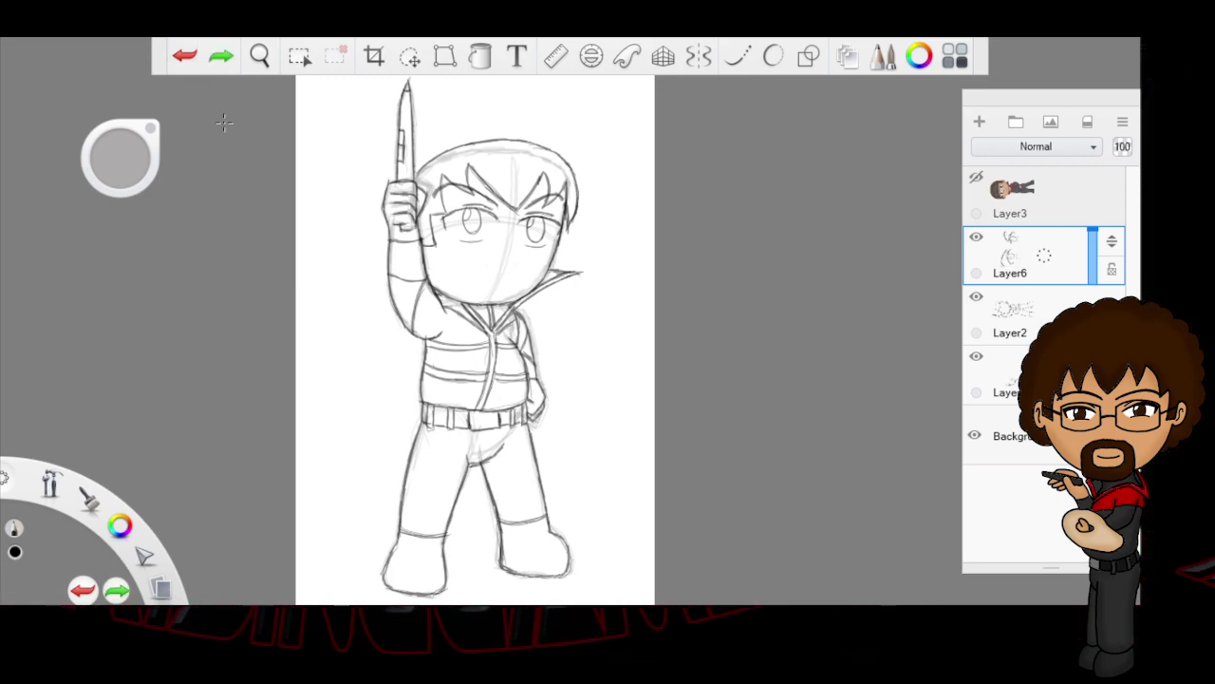
Step: Draw a wide, open, slanted grin on the lower face, tapering toward the side of the lowered arm
click(260, 57)
drag(627, 343, 826, 541)
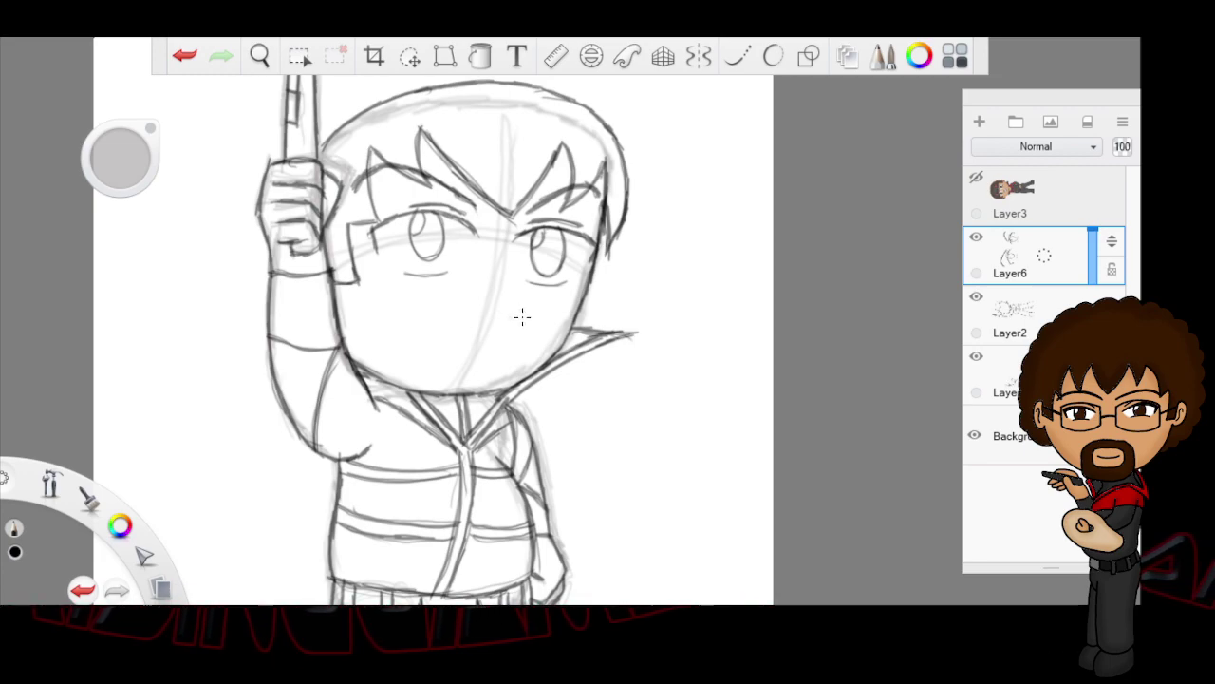
mouse_move(523, 318)
mouse_down()
mouse_move(418, 311)
mouse_move(441, 341)
mouse_move(525, 321)
mouse_up()
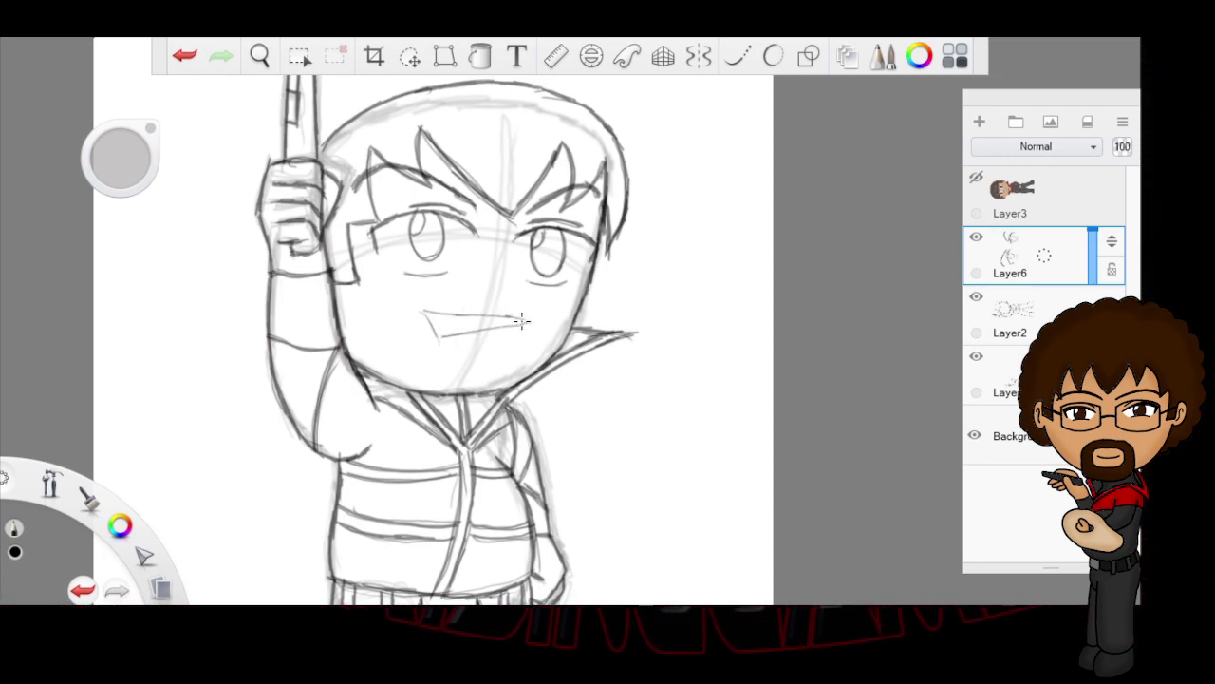
Step: Remove the slanted grin, then try a rectangular toothy mouth and a slanted tapering mouth on the lower face, undoing both
click(191, 58)
click(195, 60)
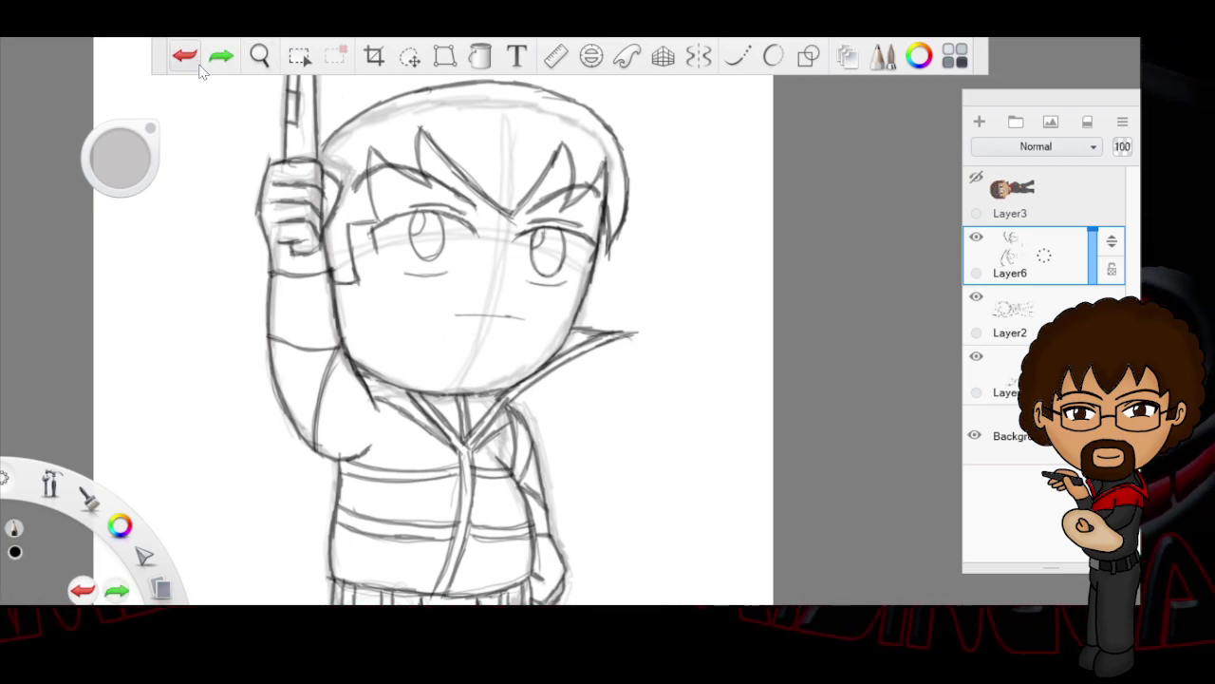
mouse_move(522, 304)
mouse_down()
mouse_move(458, 301)
mouse_move(434, 325)
mouse_move(450, 333)
mouse_up()
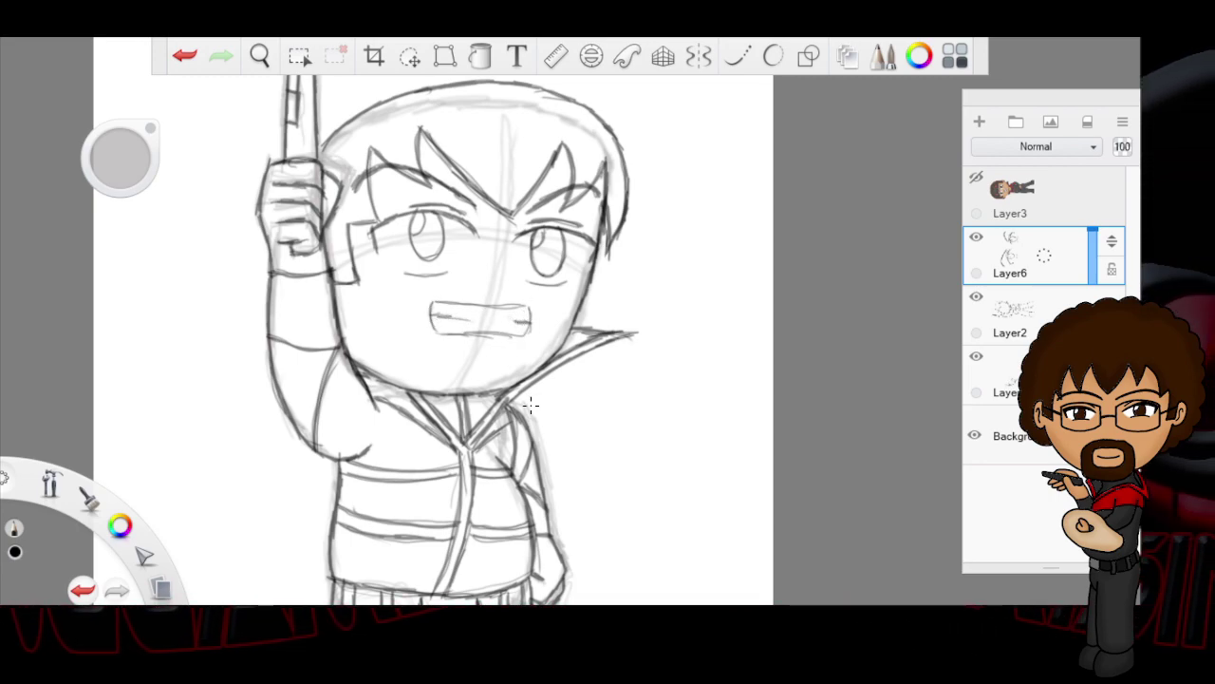
click(186, 60)
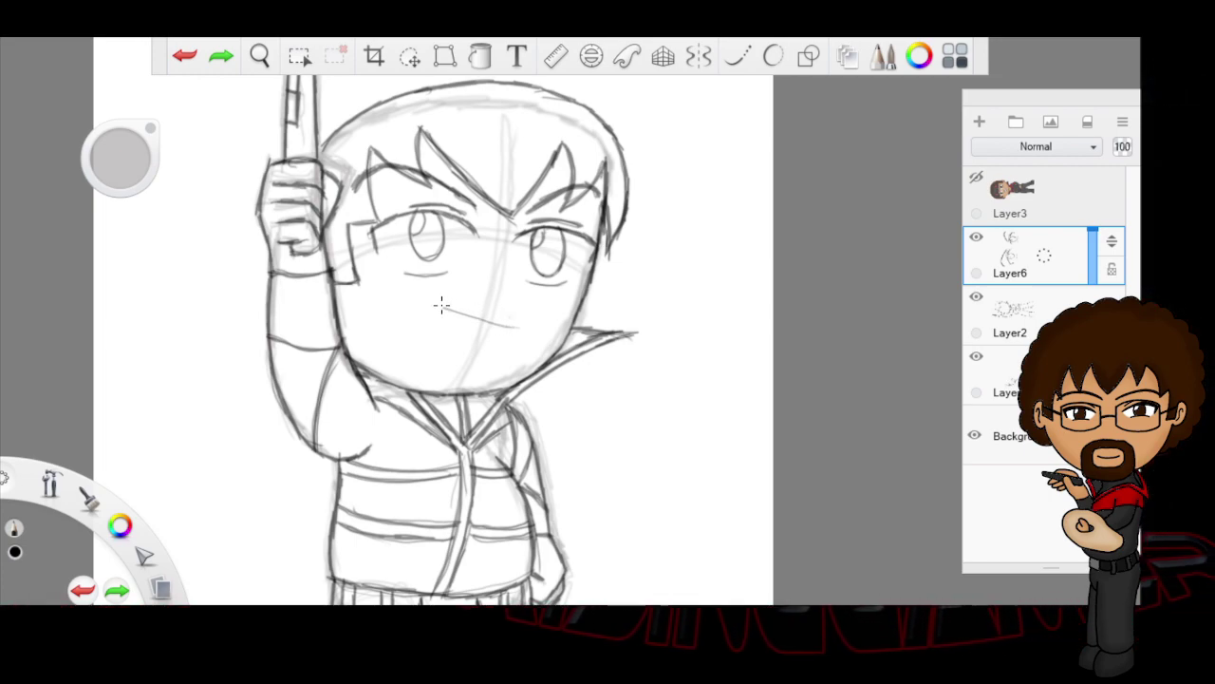
drag(469, 331, 427, 327)
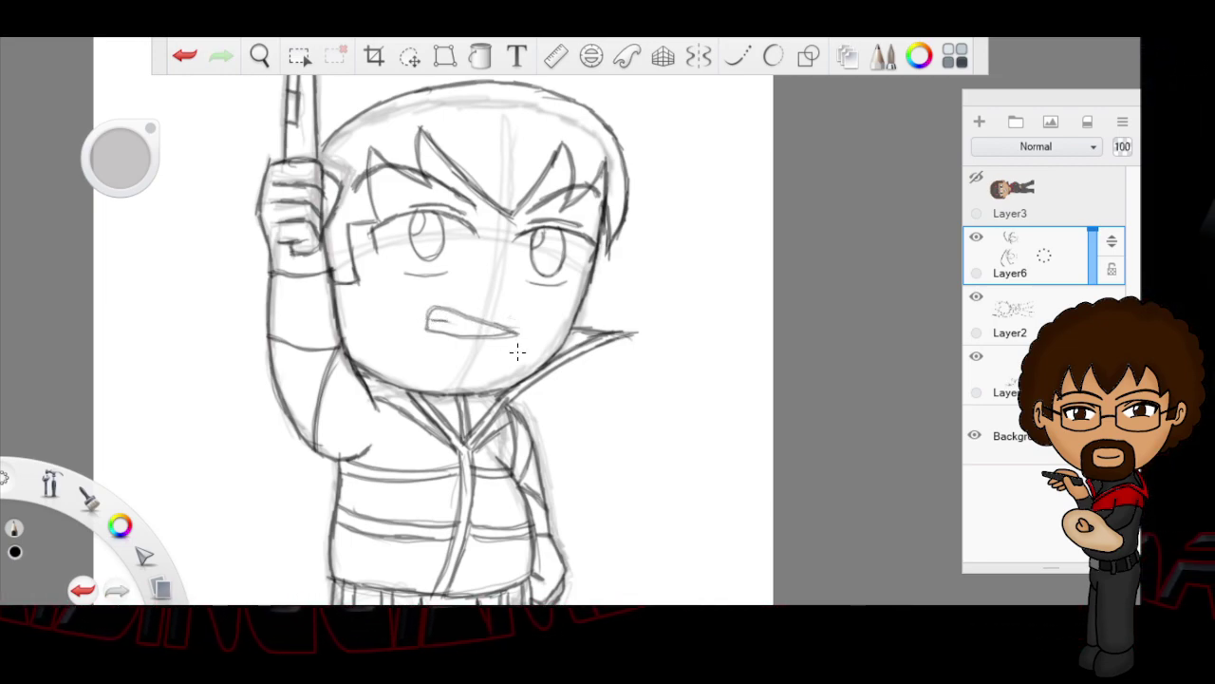
click(186, 59)
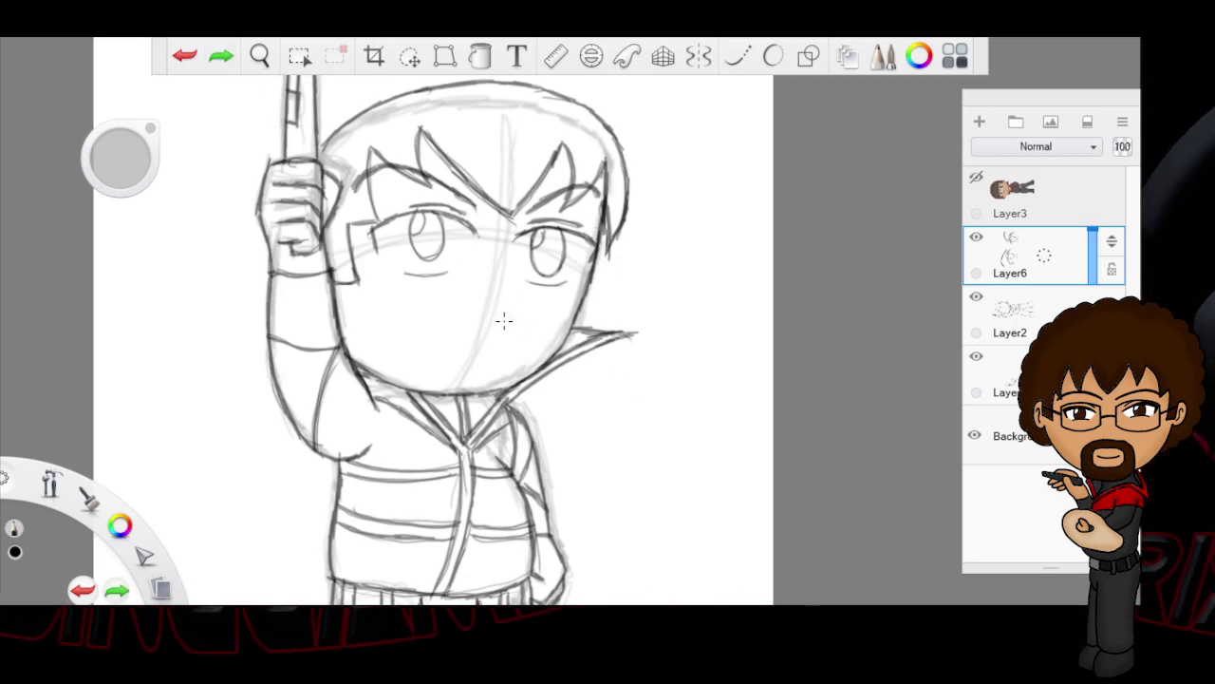
Step: Draw a short, curved closed smile on the lower face, then lasso it, widen it slightly and centre it below the eyes
drag(454, 317, 518, 323)
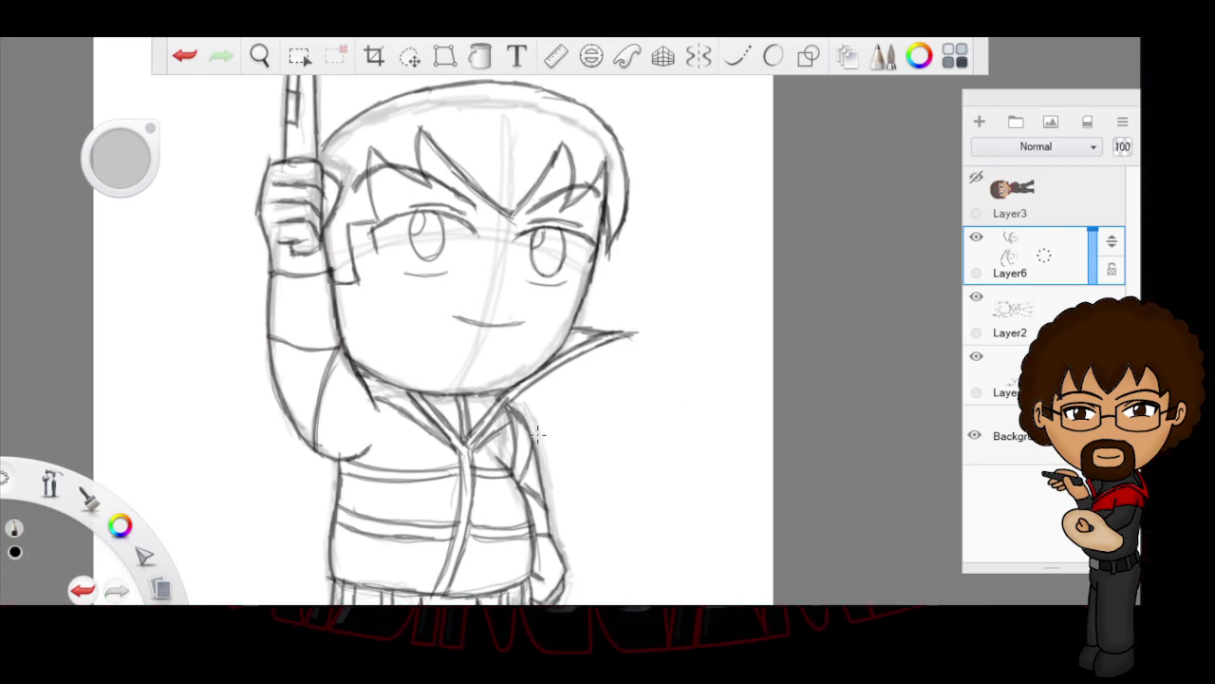
click(259, 55)
mouse_move(695, 383)
mouse_down()
mouse_move(590, 430)
mouse_move(694, 399)
mouse_up()
click(299, 56)
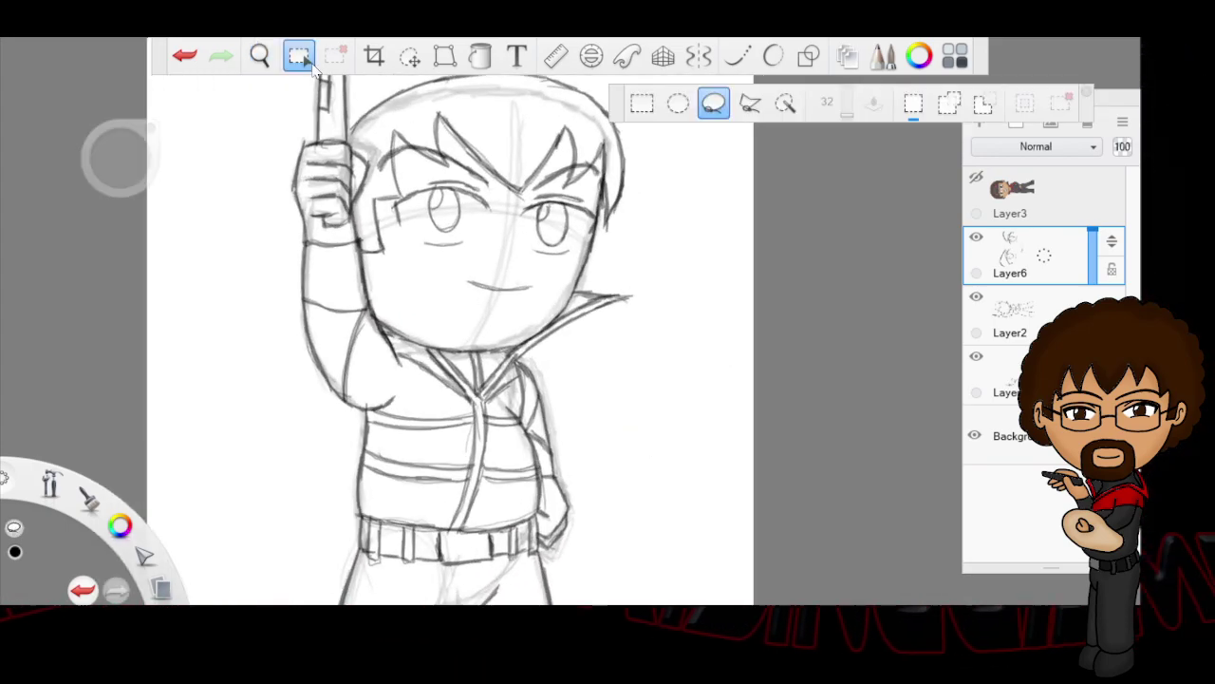
drag(553, 311, 454, 287)
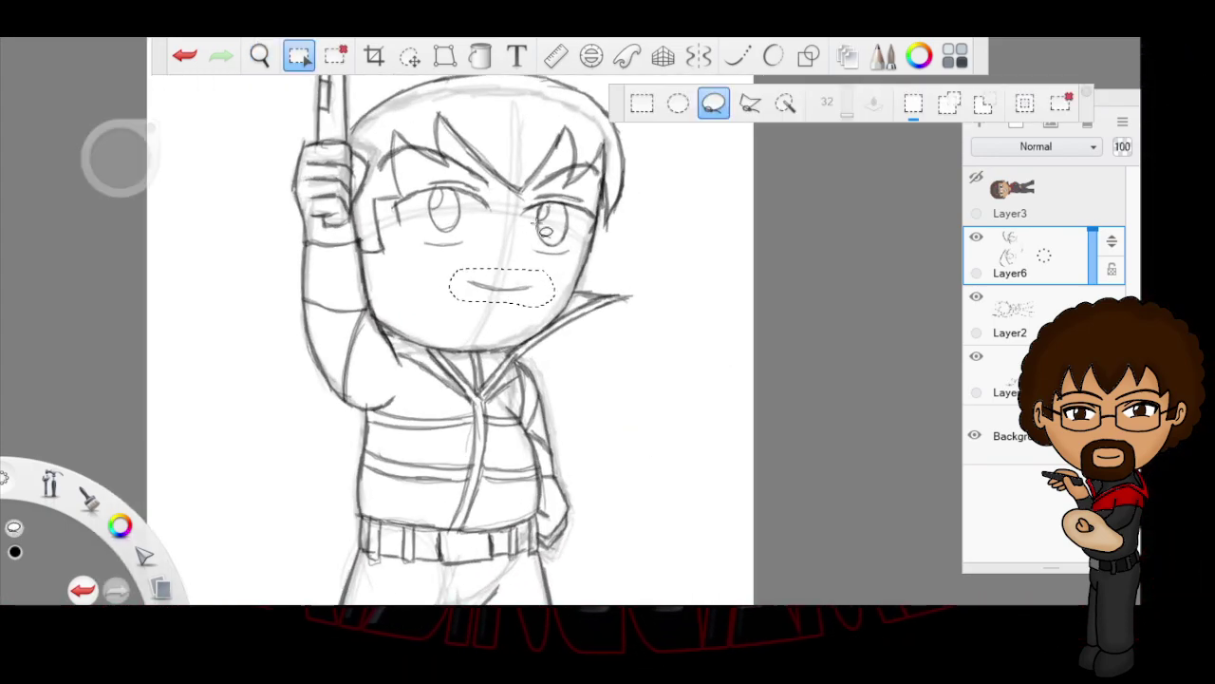
click(409, 56)
drag(593, 401, 591, 407)
drag(584, 382, 616, 377)
drag(693, 452, 688, 454)
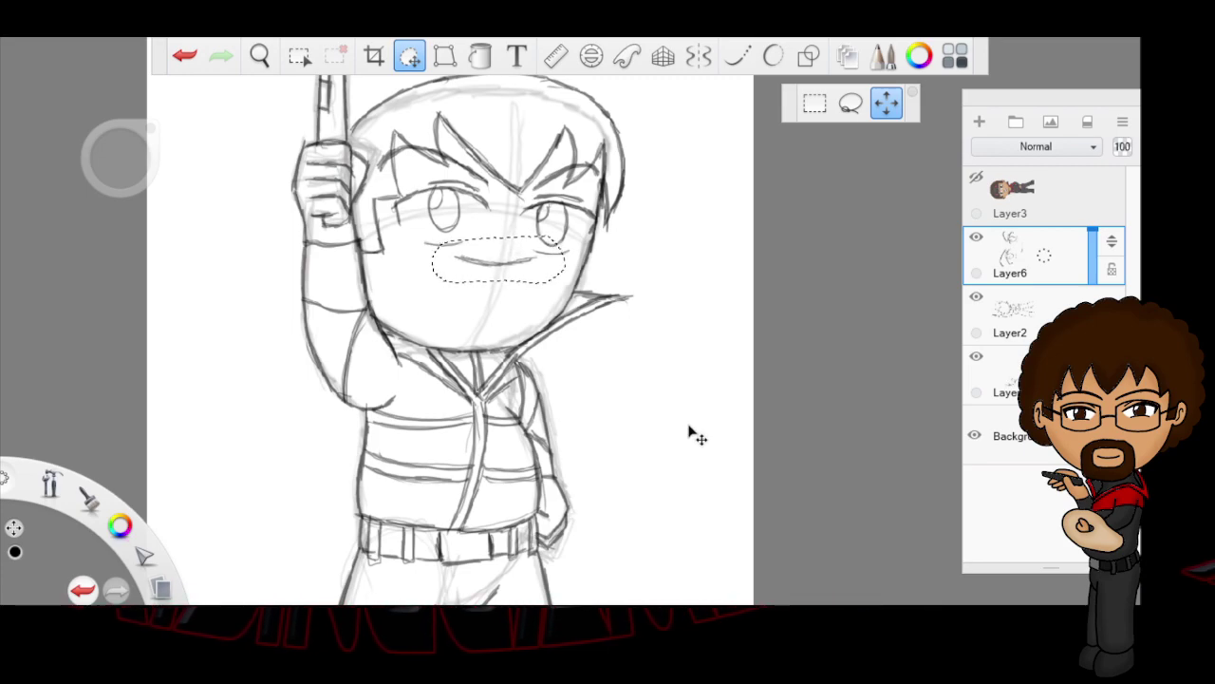
drag(685, 454, 687, 448)
drag(648, 410, 638, 414)
click(676, 375)
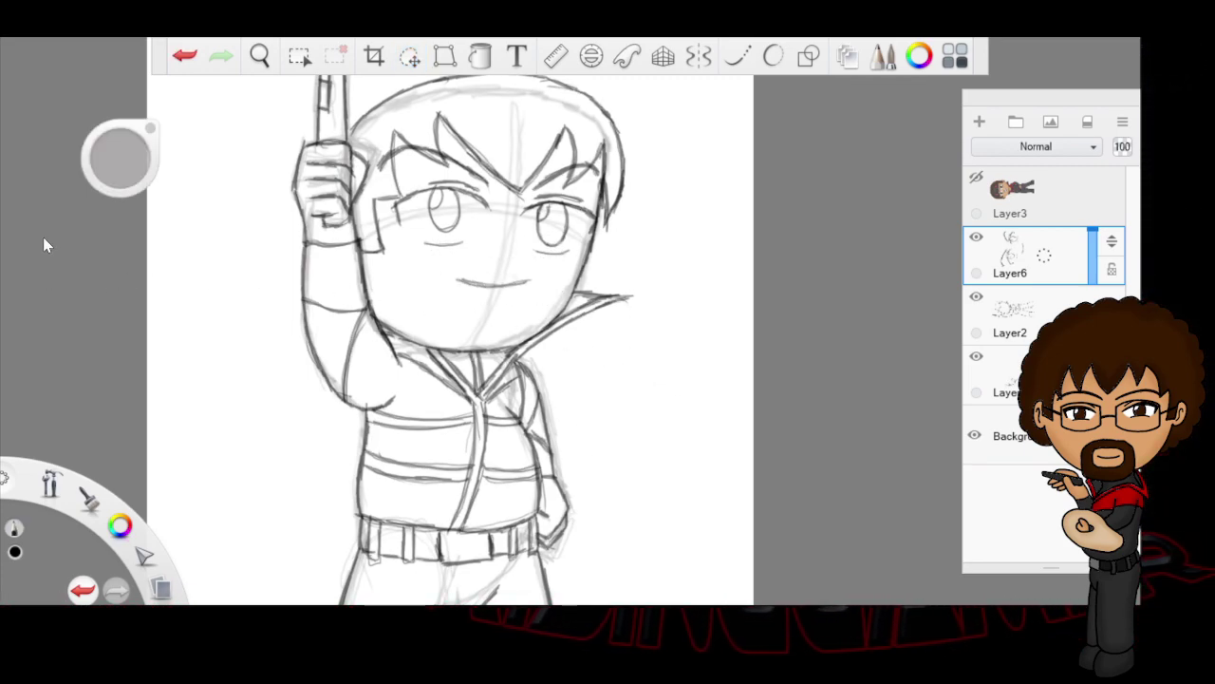
Step: Compare the whole figure with and without the rough body sketch on Layer1, and leave Layer1 hidden
click(257, 58)
mouse_move(710, 441)
mouse_down()
mouse_move(598, 454)
mouse_move(741, 415)
mouse_move(724, 402)
mouse_move(715, 423)
mouse_move(730, 436)
mouse_move(671, 421)
mouse_up()
click(712, 382)
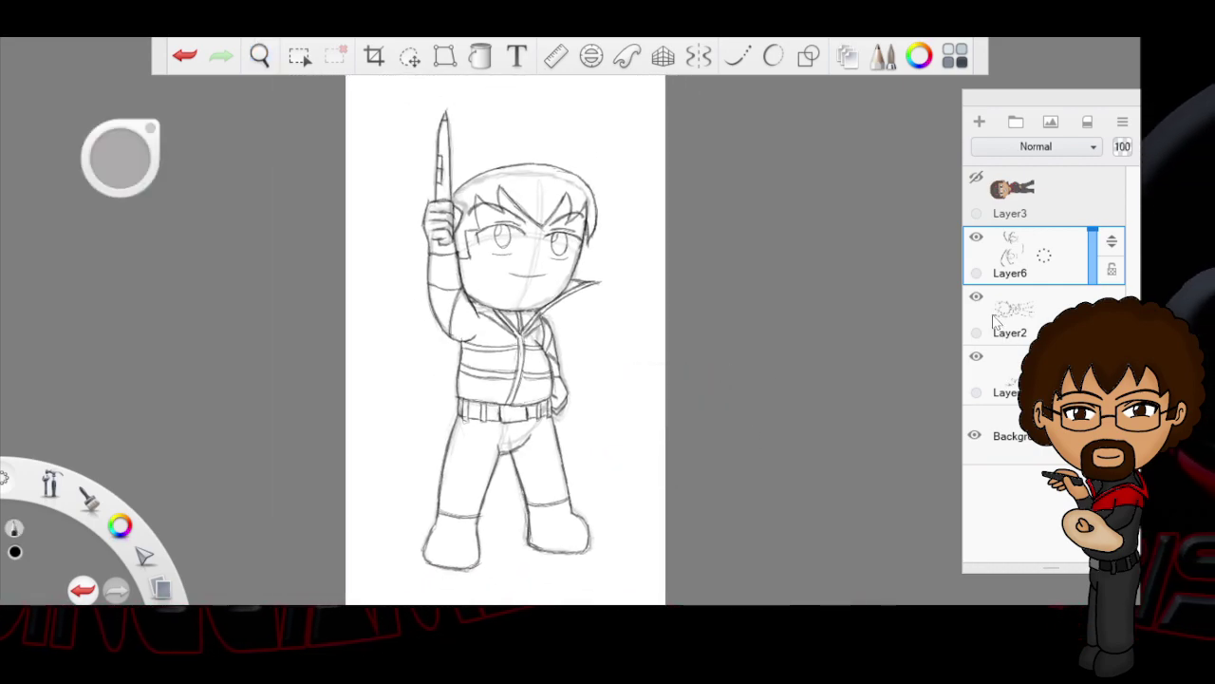
click(976, 357)
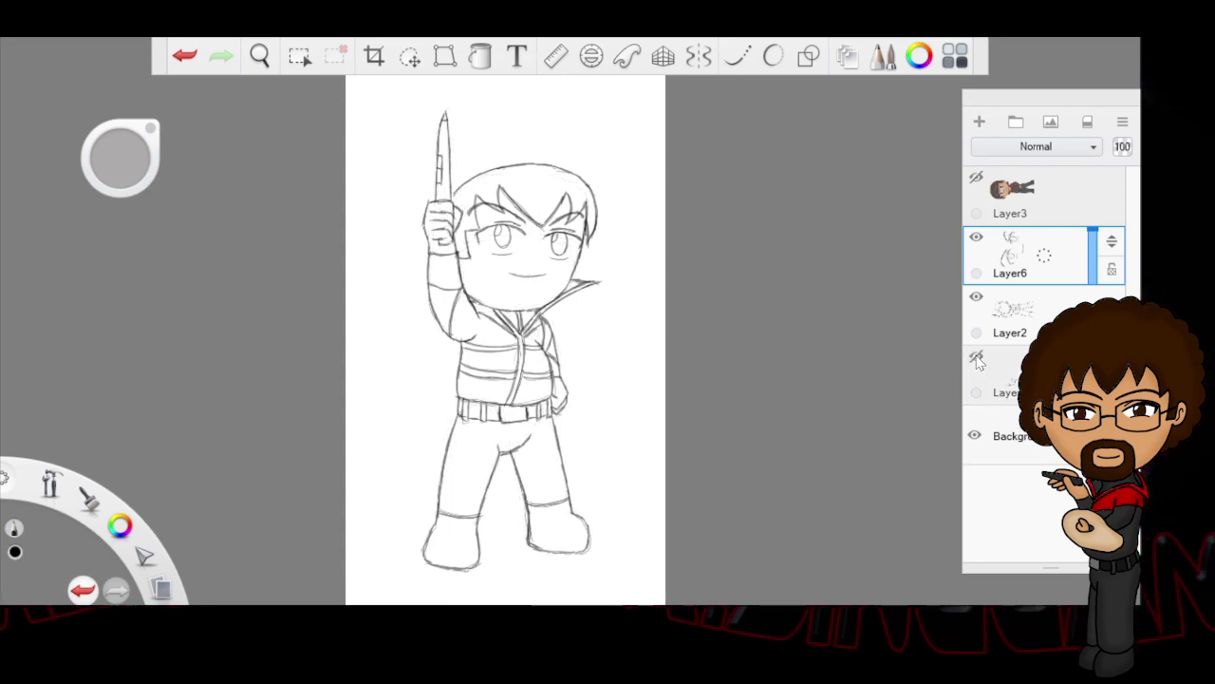
click(976, 356)
click(976, 356)
click(977, 357)
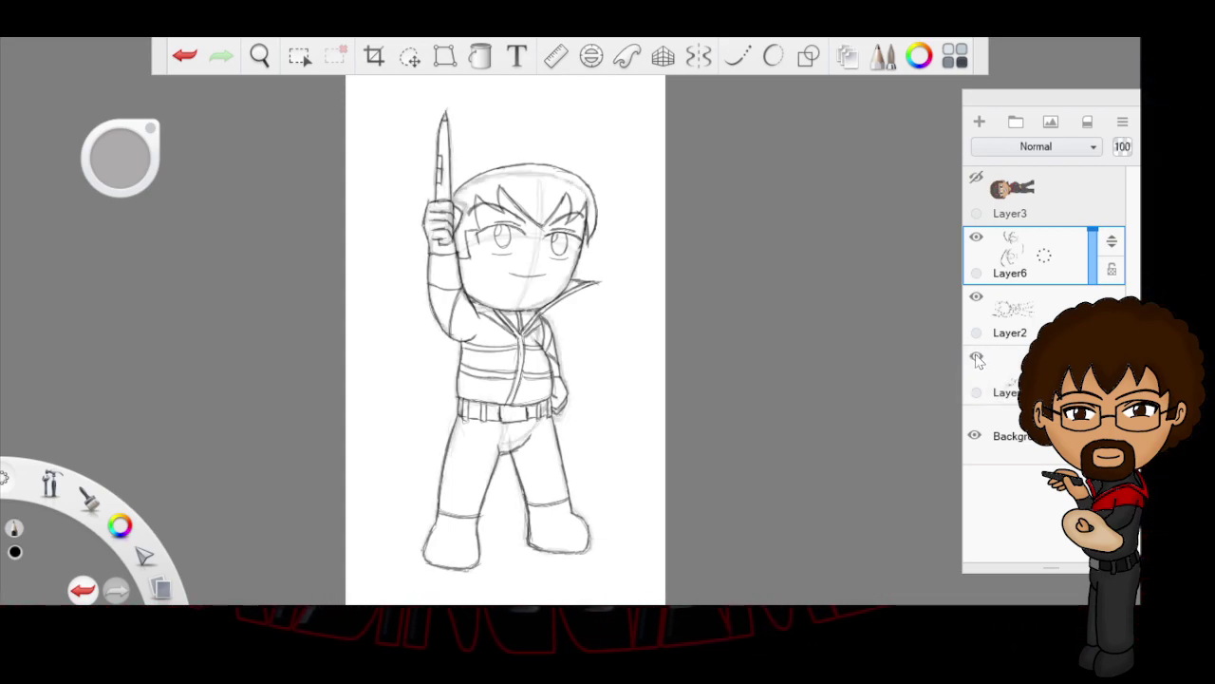
click(976, 358)
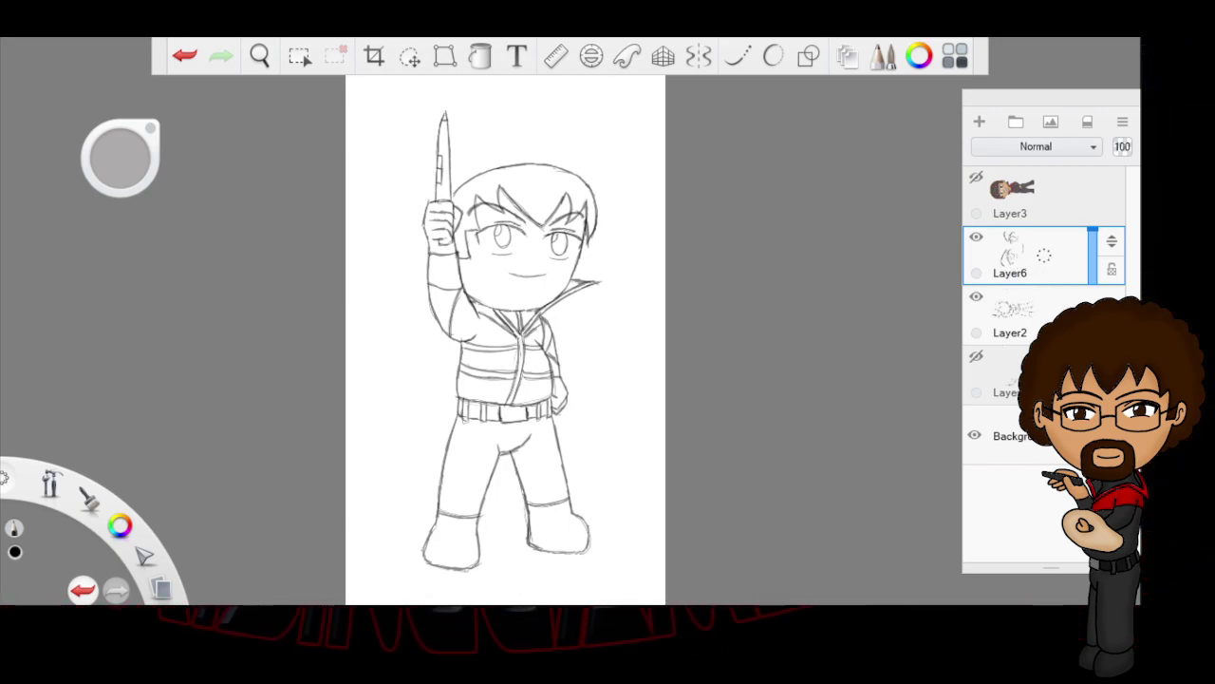
Step: Add a new layer above Layer6 and try a few curved test strokes beside the character, undoing them
drag(1050, 258, 1049, 224)
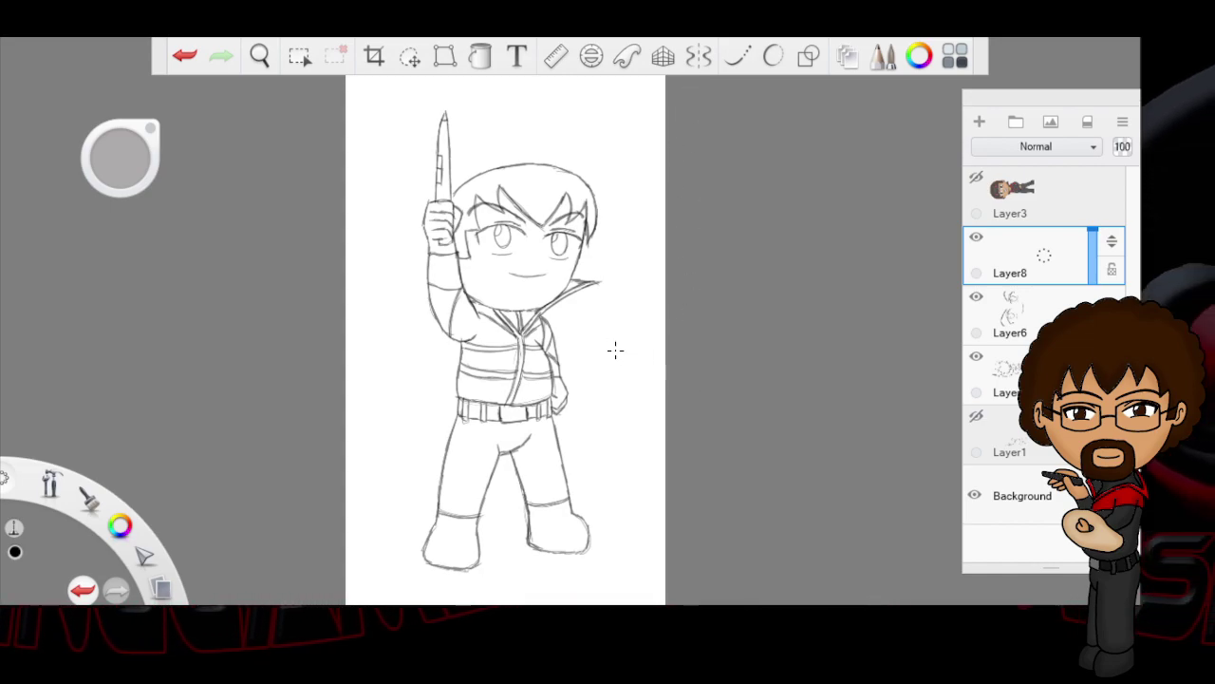
drag(619, 394, 630, 290)
drag(625, 423, 642, 288)
click(185, 55)
click(184, 55)
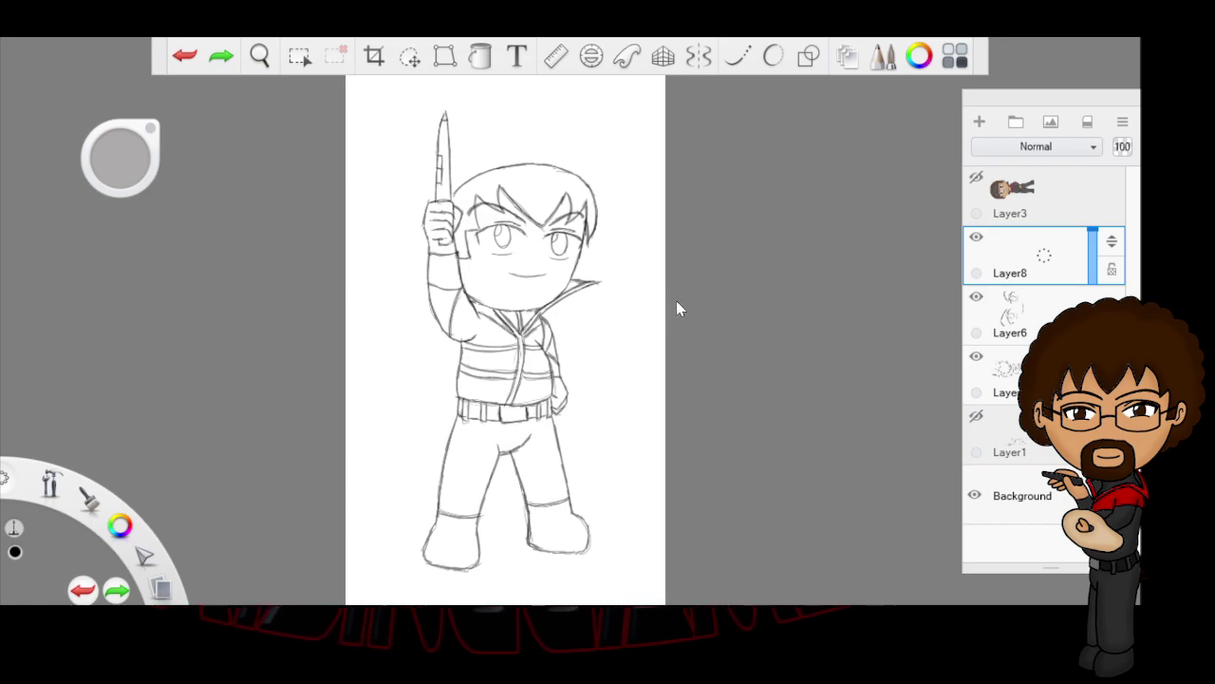
drag(629, 291, 627, 377)
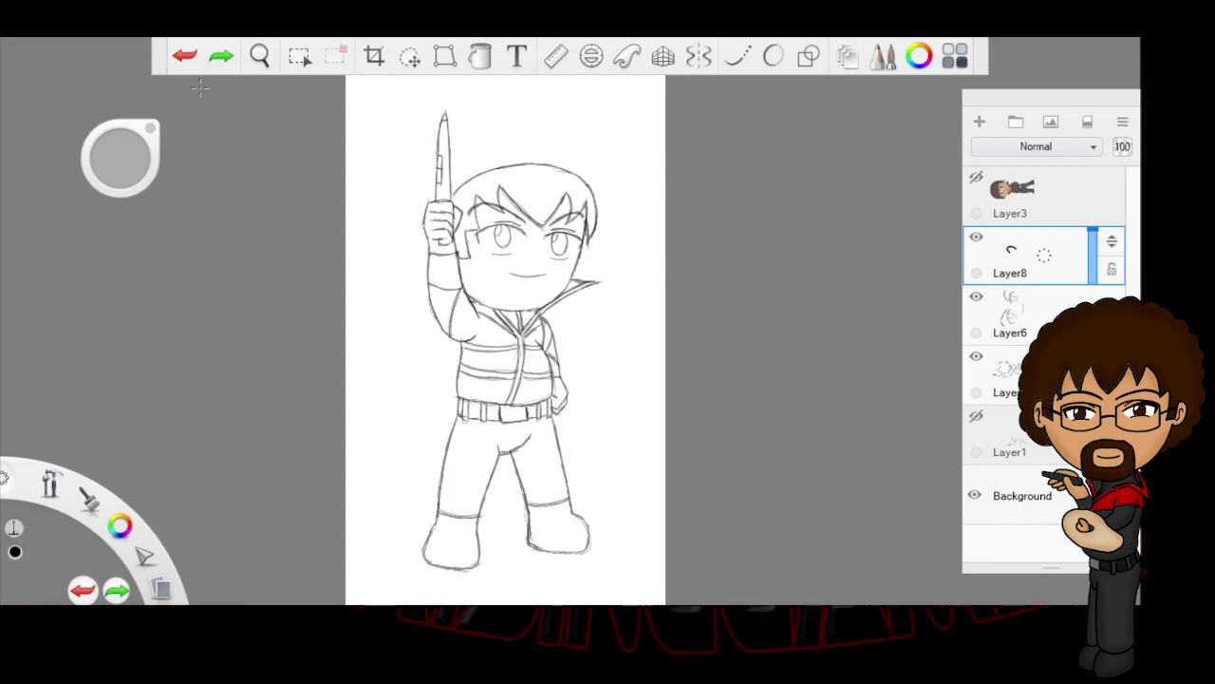
Step: Replace the test layer with a fresh empty one above Layer6, and fade the sketches on Layer6 and Layer2, taking Layer2 to about 44
click(1047, 303)
click(1045, 272)
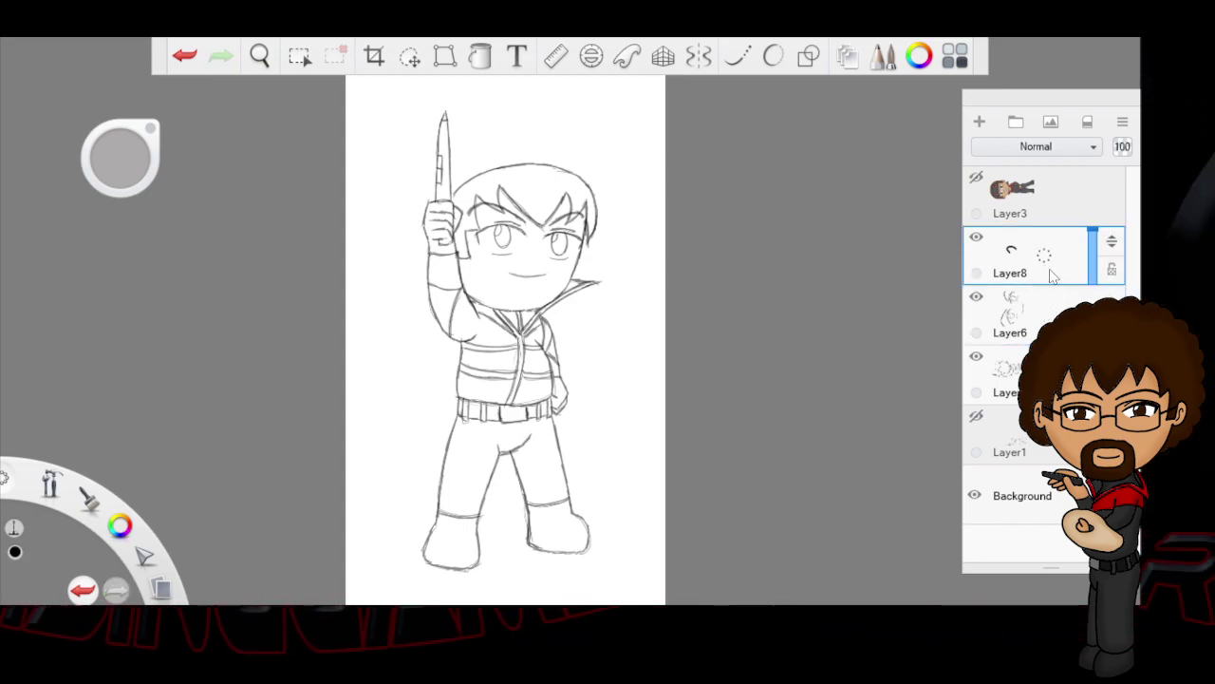
drag(1044, 255, 1050, 227)
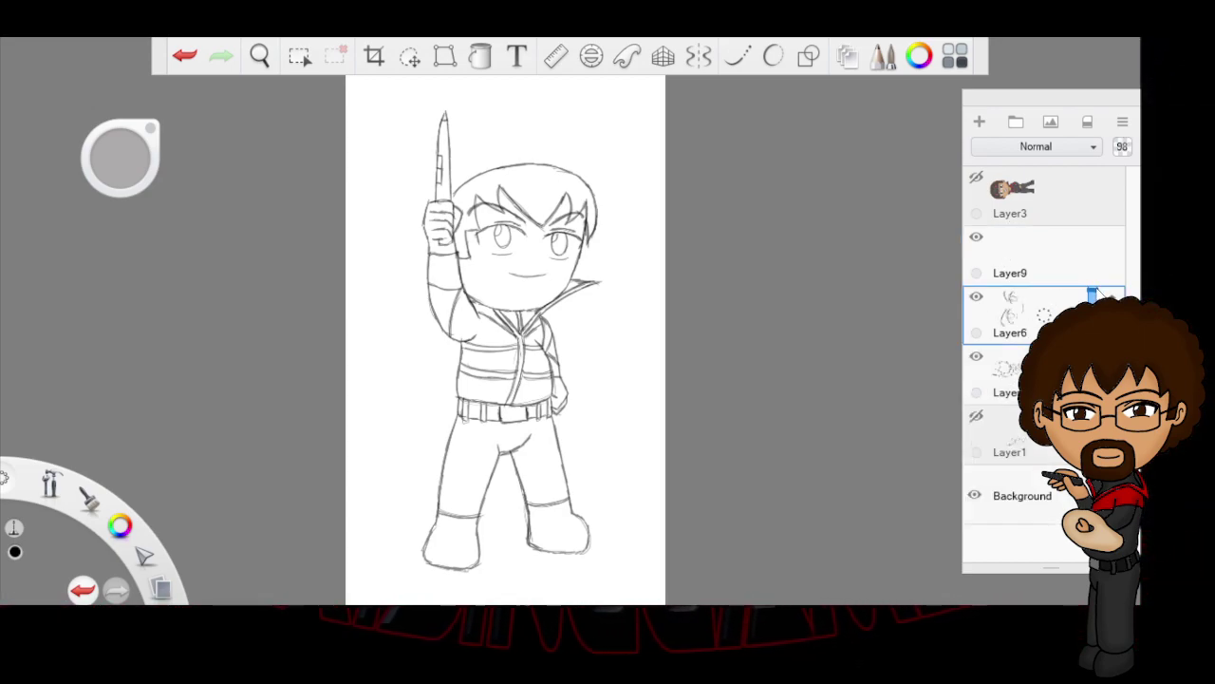
drag(1122, 147, 1069, 146)
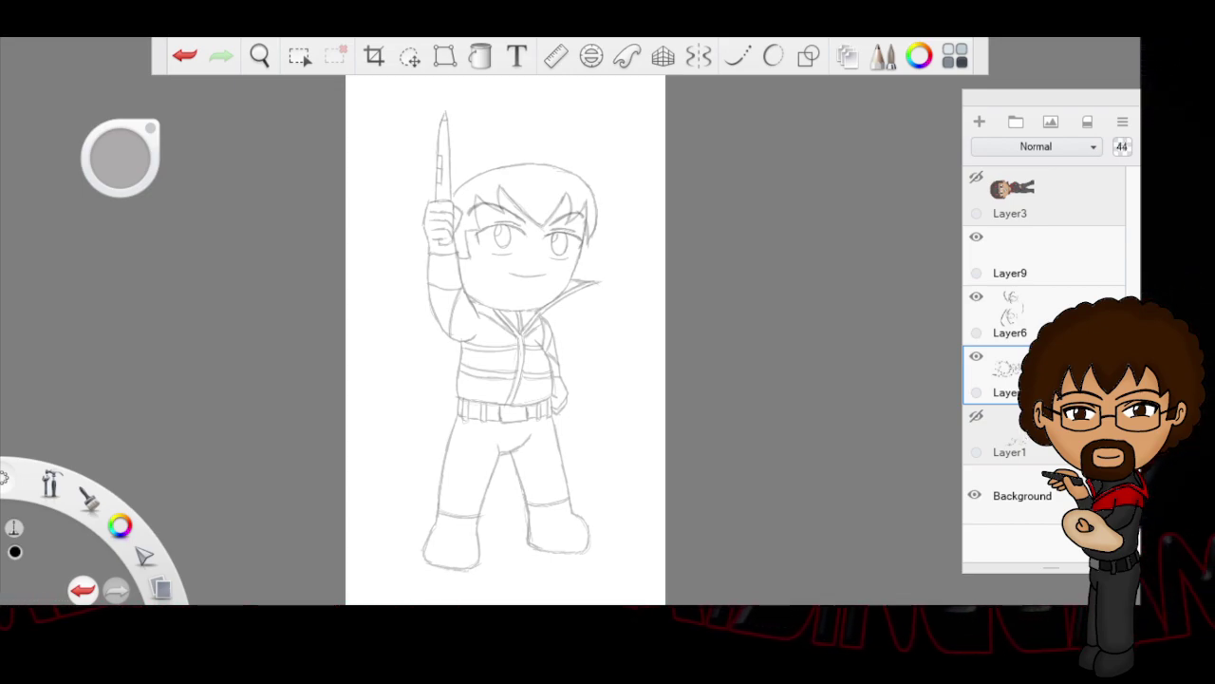
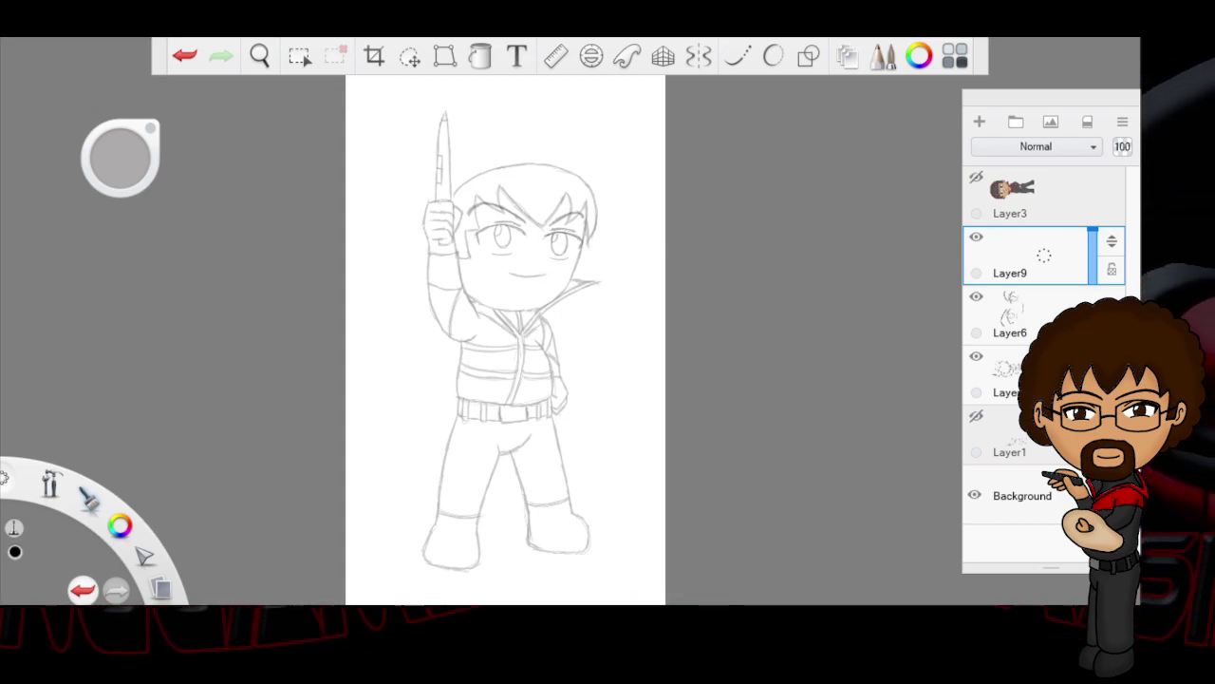
Step: Try inking the outer long edge of the raised pen on the new layer, and undo the strokes
click(260, 56)
drag(512, 251, 681, 275)
mouse_move(728, 224)
mouse_down()
mouse_move(662, 369)
mouse_move(679, 402)
mouse_up()
click(680, 351)
mouse_move(119, 148)
mouse_down()
mouse_move(144, 149)
mouse_move(133, 149)
mouse_up()
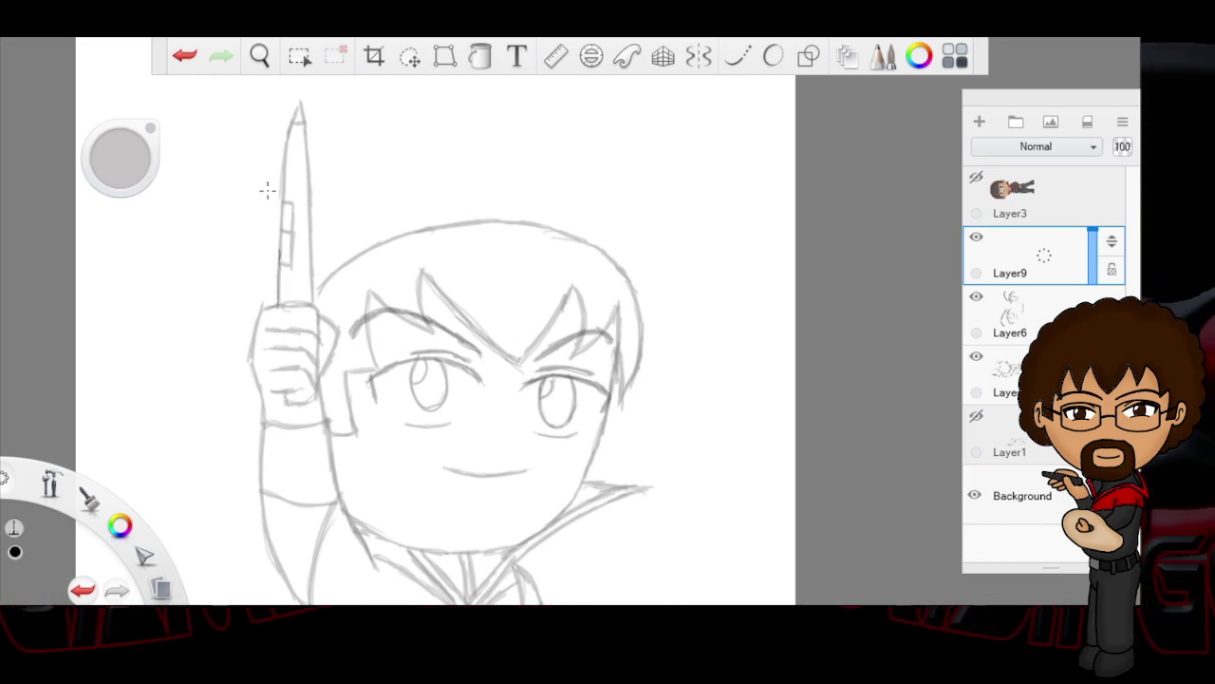
click(184, 57)
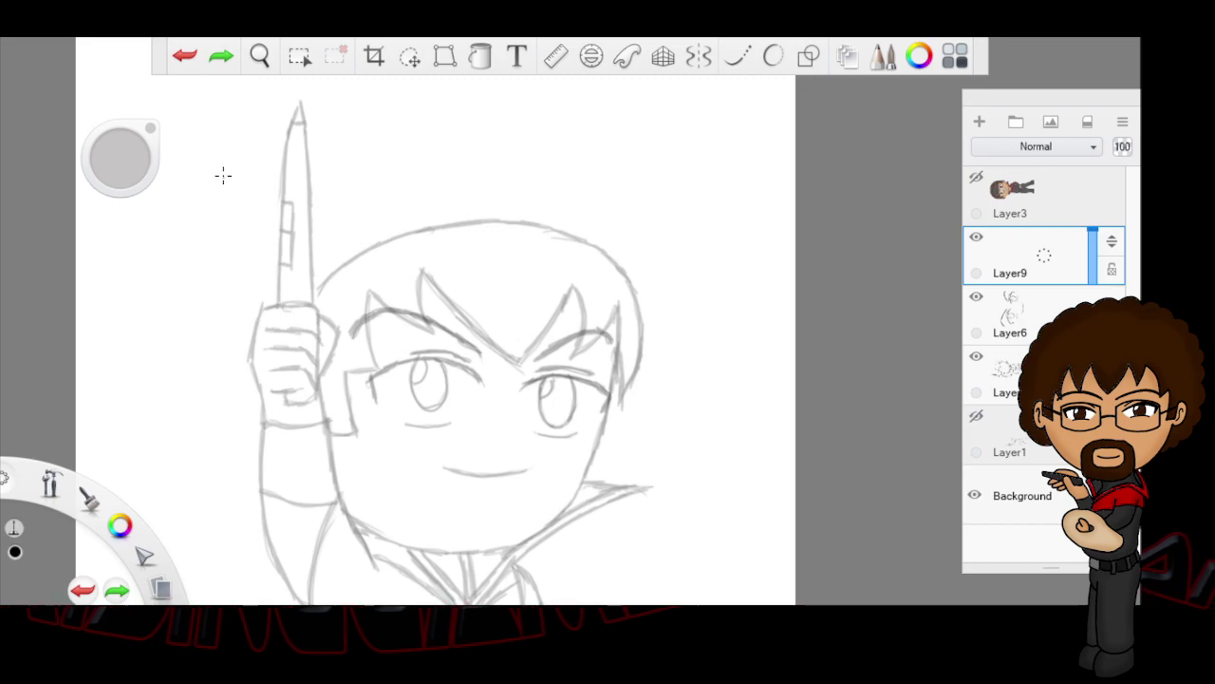
drag(277, 282, 281, 224)
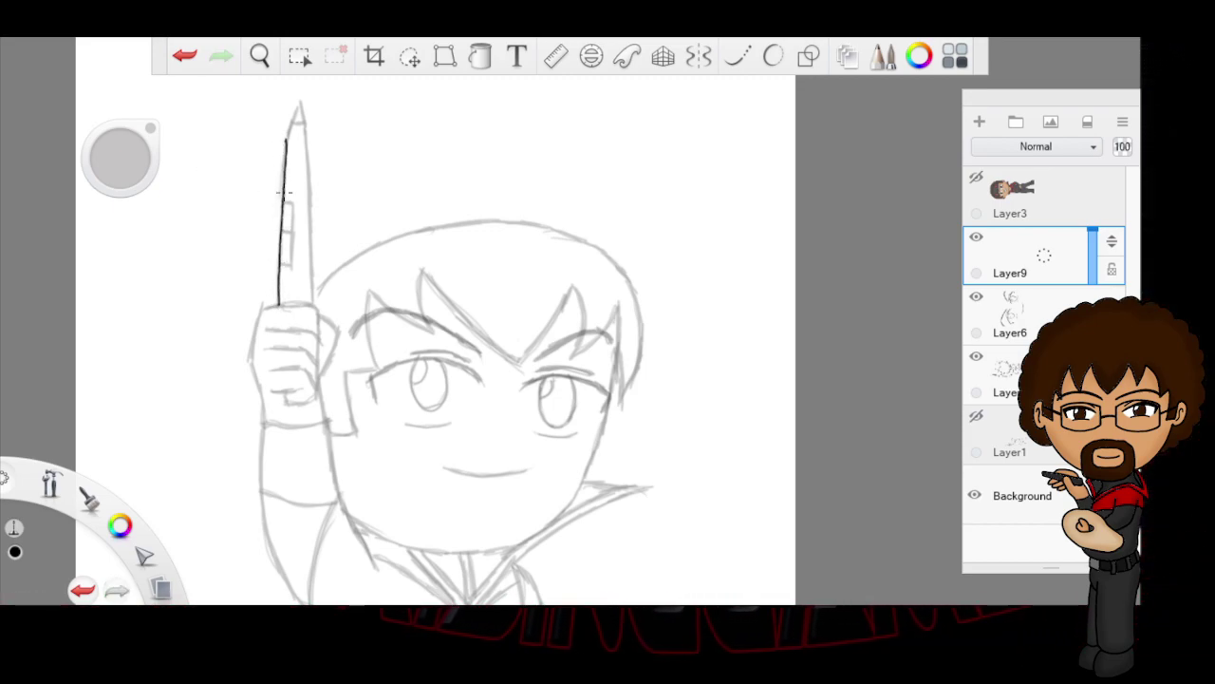
click(184, 55)
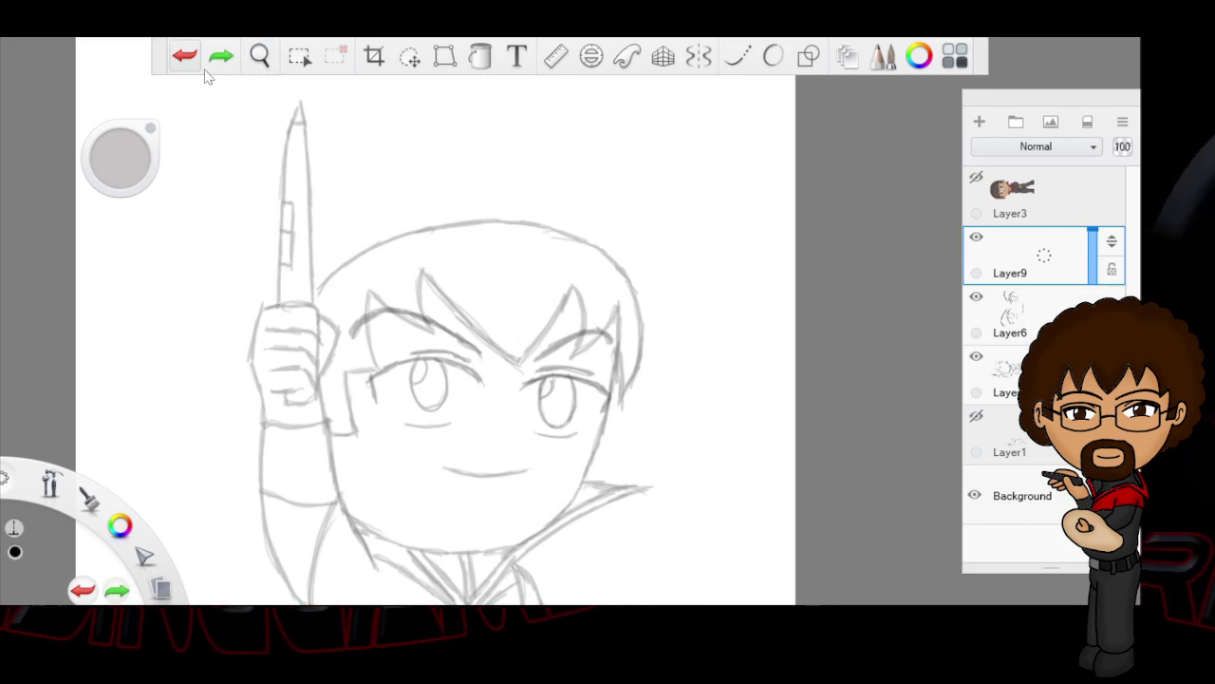
Step: Ink both long sides of the pen barrel down to the fist, redrawing the side nearest the face
click(259, 55)
mouse_move(366, 263)
mouse_down()
mouse_move(445, 283)
mouse_move(472, 211)
mouse_up()
drag(438, 168, 636, 328)
click(697, 335)
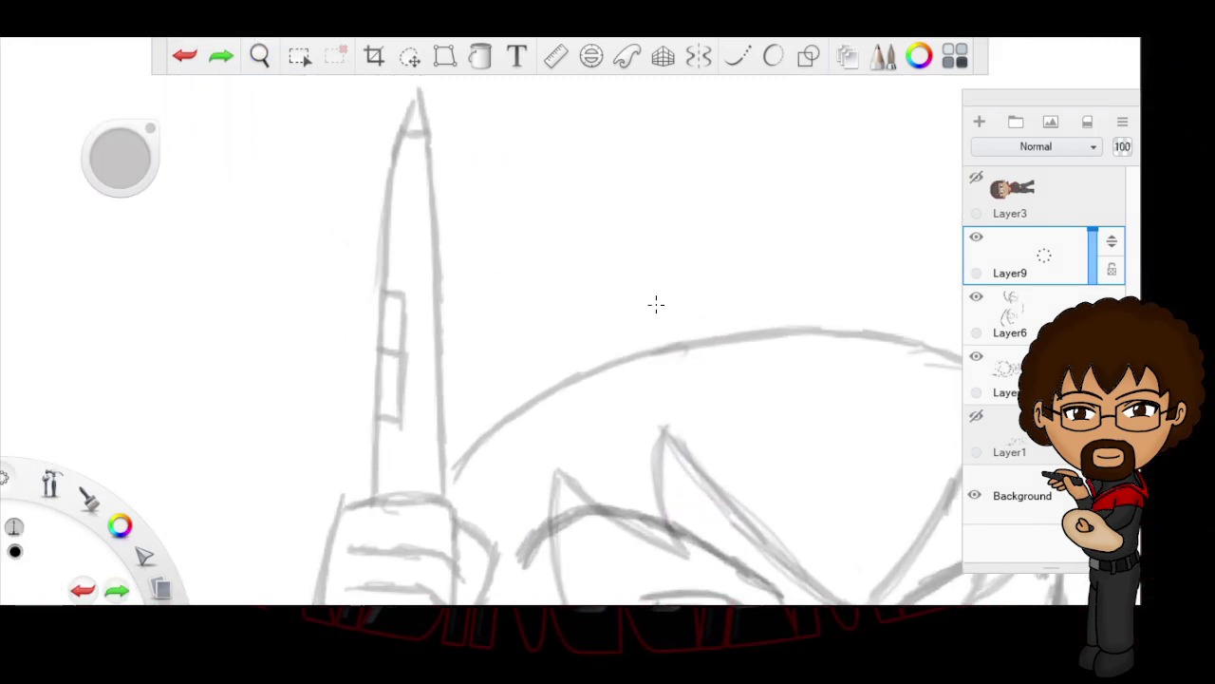
drag(386, 266, 373, 496)
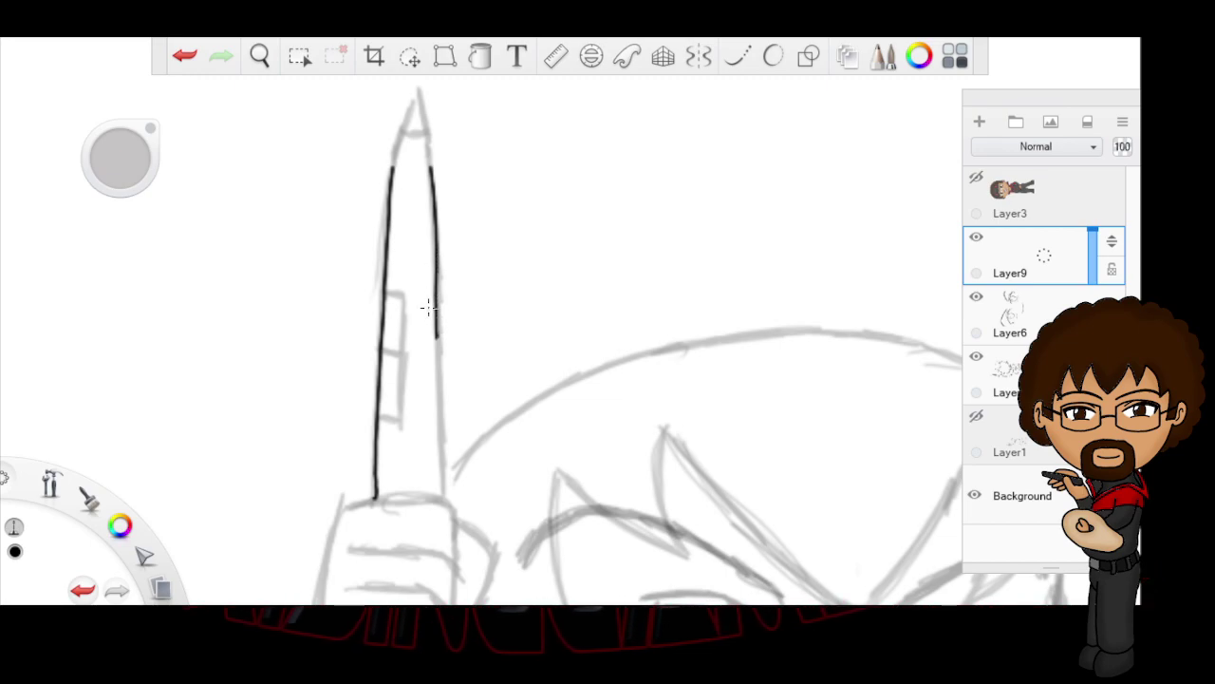
click(184, 57)
drag(432, 171, 438, 385)
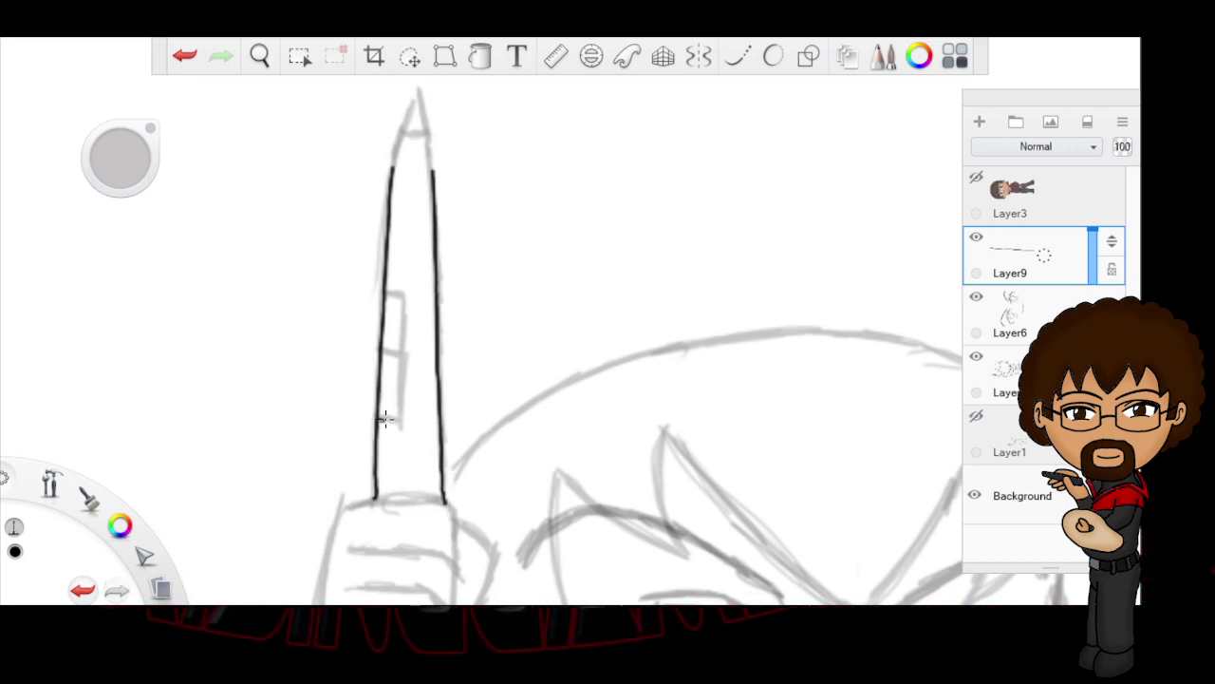
Step: Ink the two-part button on the pen's side, the pointed tip and the curved line separating the tip from the barrel
mouse_move(397, 422)
mouse_down()
mouse_move(397, 292)
mouse_move(382, 294)
mouse_move(388, 349)
mouse_up()
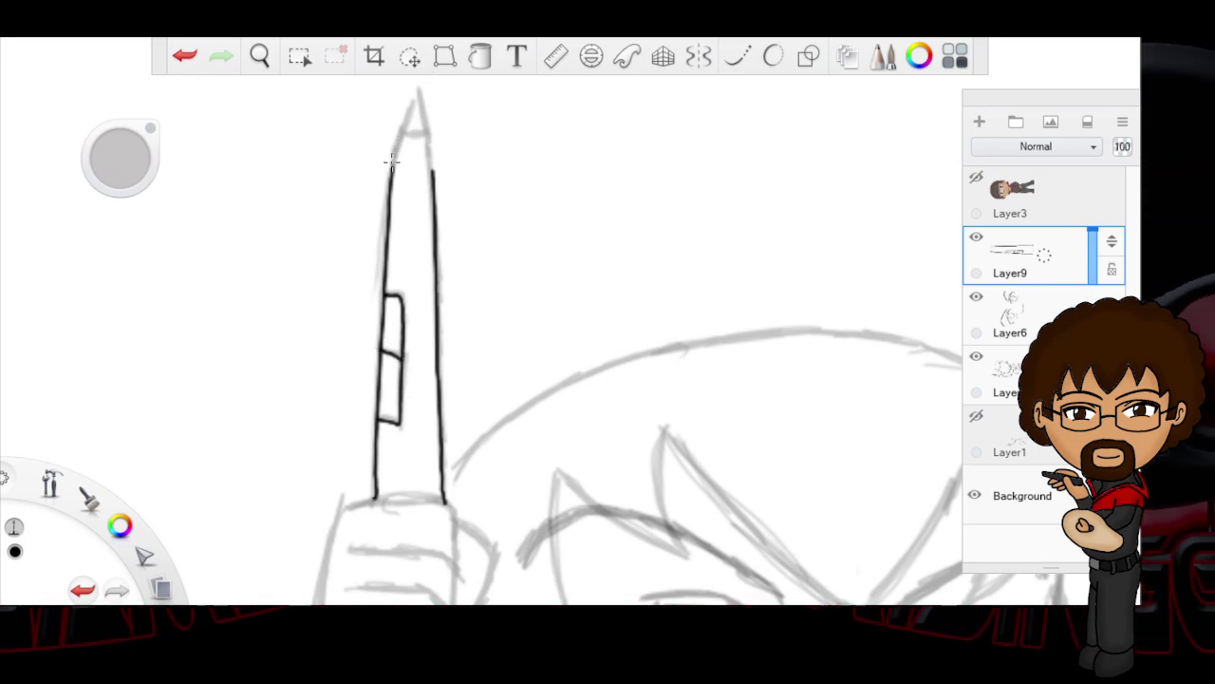
drag(391, 163, 403, 128)
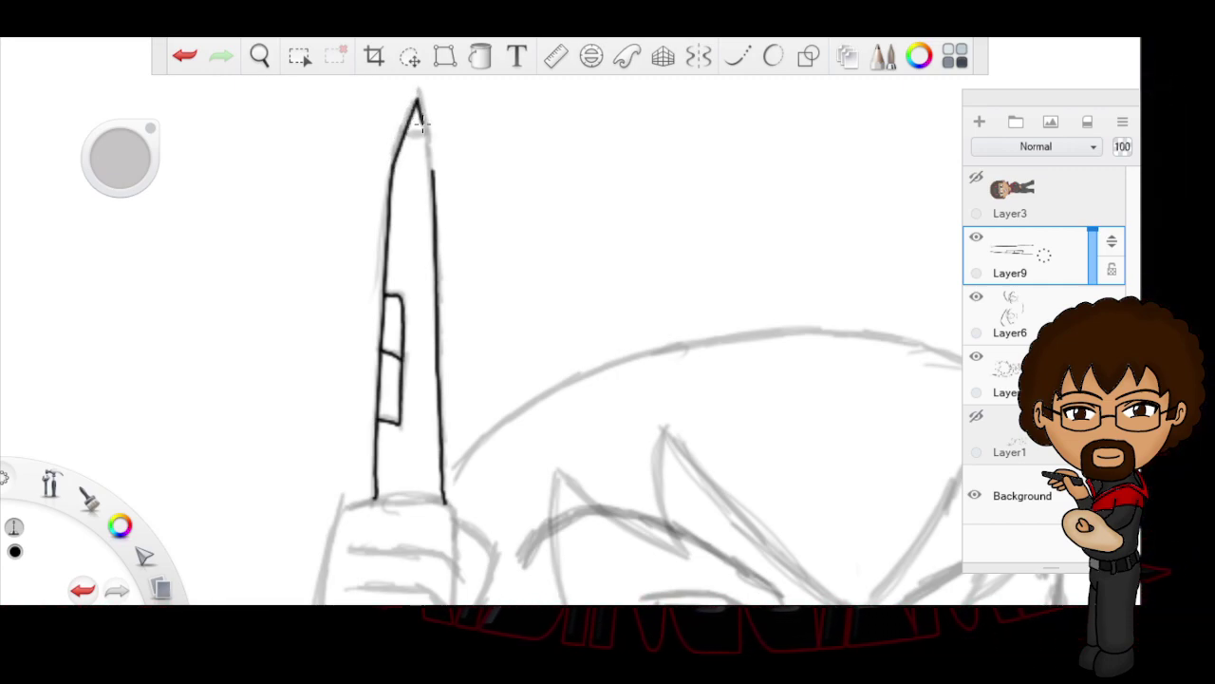
drag(406, 128, 424, 131)
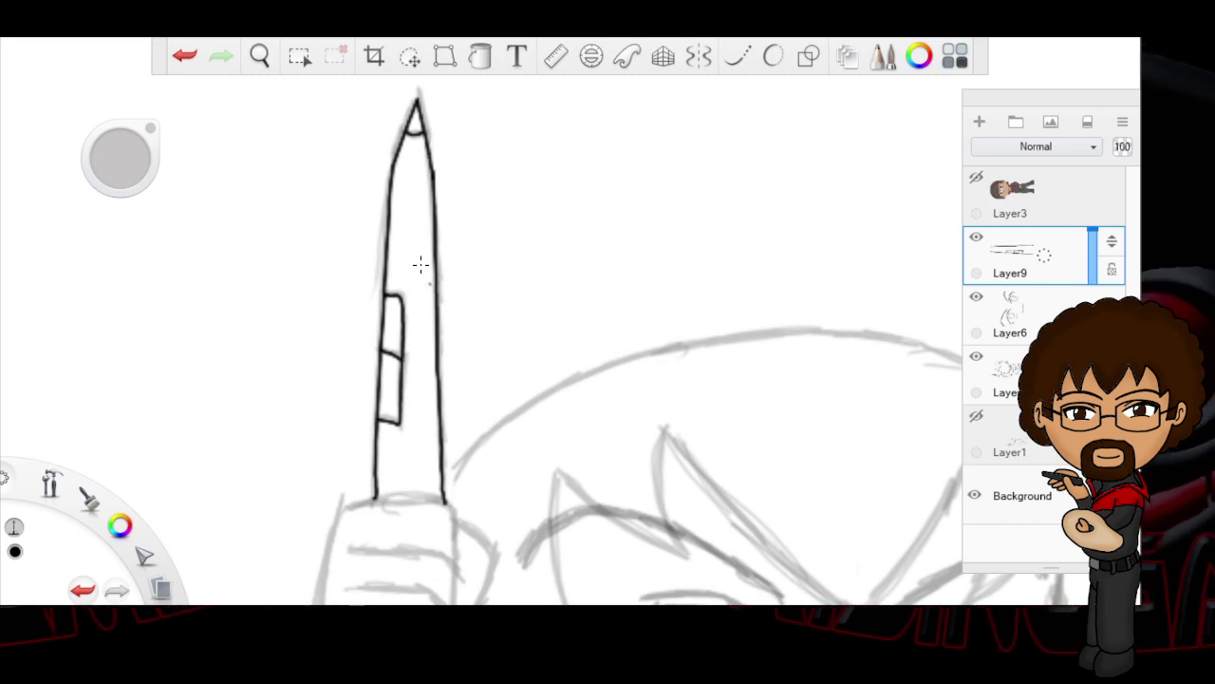
Step: Ink the fist's outer edge down to the wrist, its top edge under the pen, and the side nearest the face
click(262, 57)
drag(557, 450, 564, 217)
drag(594, 352, 606, 318)
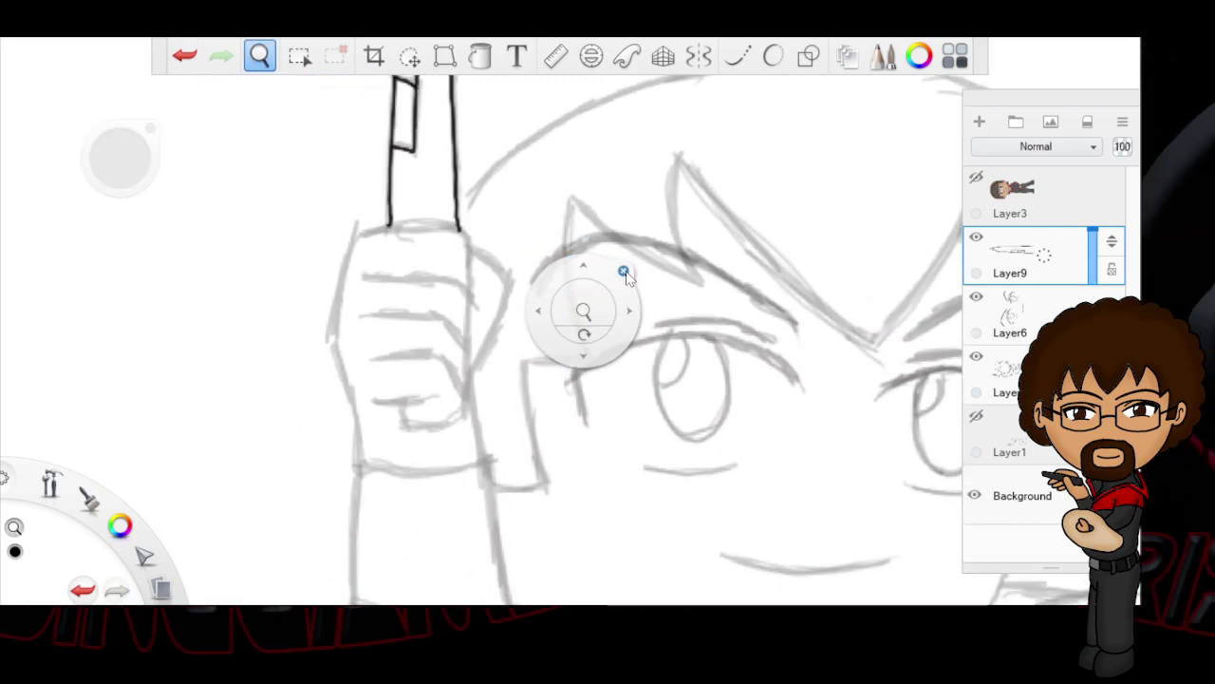
click(624, 272)
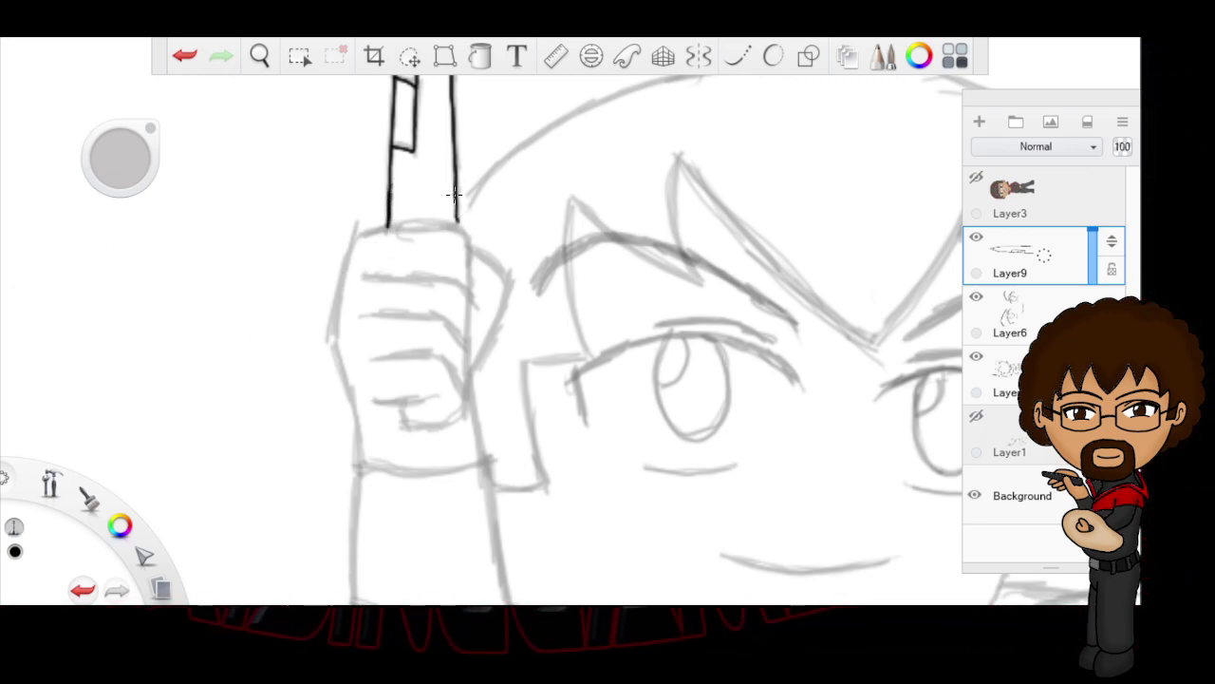
drag(357, 234, 333, 318)
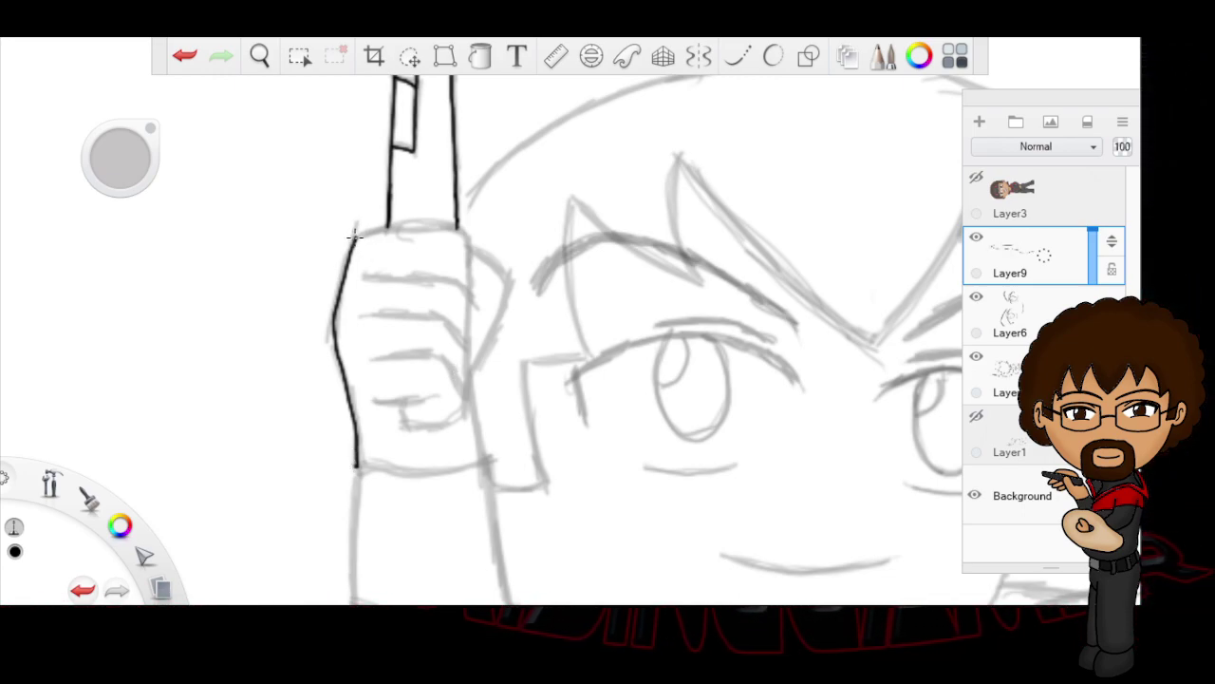
mouse_move(449, 226)
mouse_down()
mouse_move(464, 234)
mouse_move(468, 310)
mouse_up()
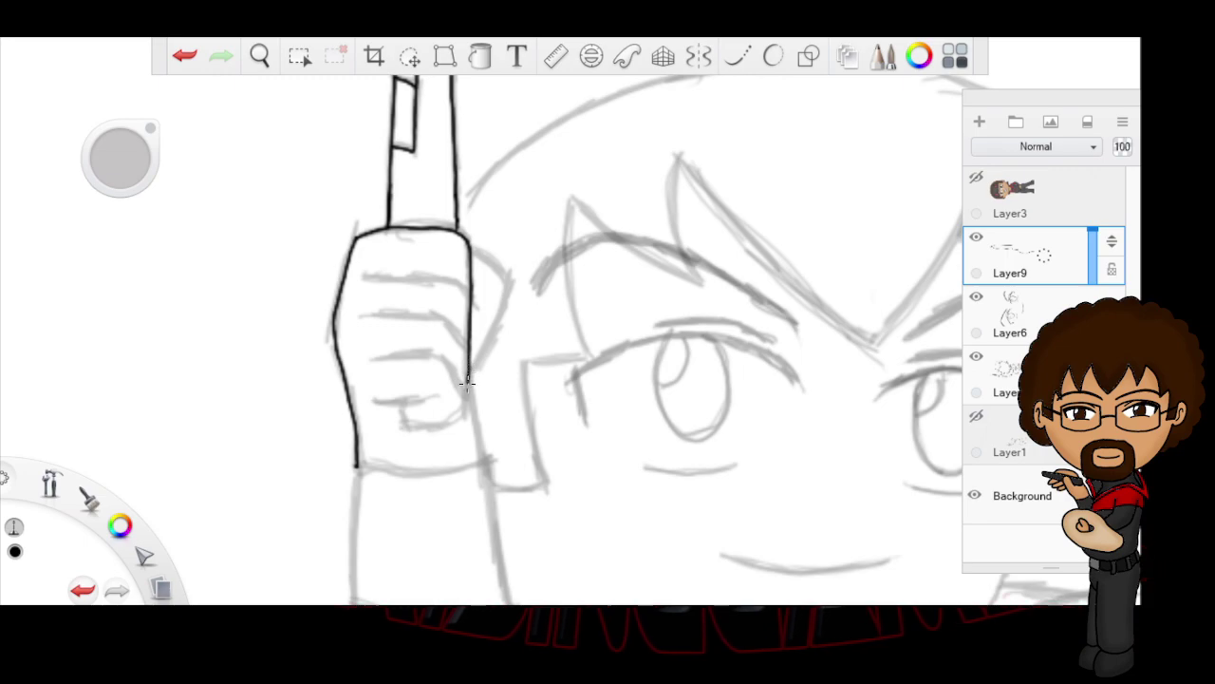
Step: Ink the curled little finger and the lines separating the fingers inside the fist, redrawing the uppermost finger line
mouse_move(404, 424)
mouse_down()
mouse_move(401, 404)
mouse_move(415, 402)
mouse_up()
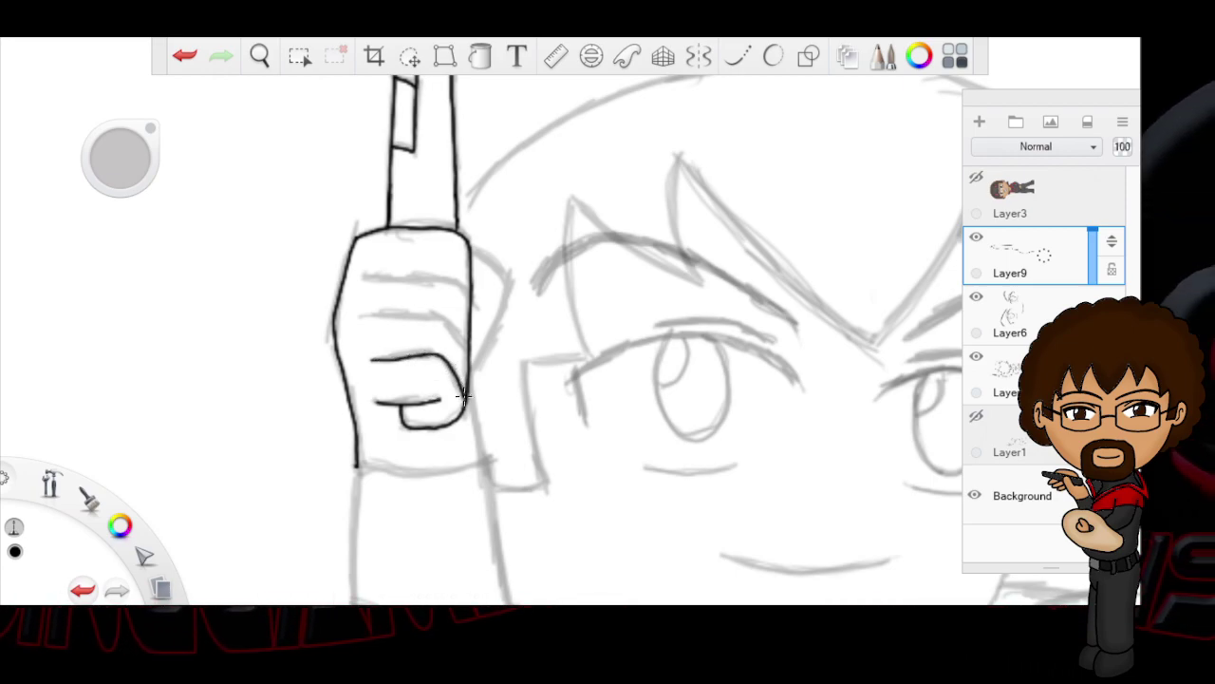
drag(366, 315, 418, 316)
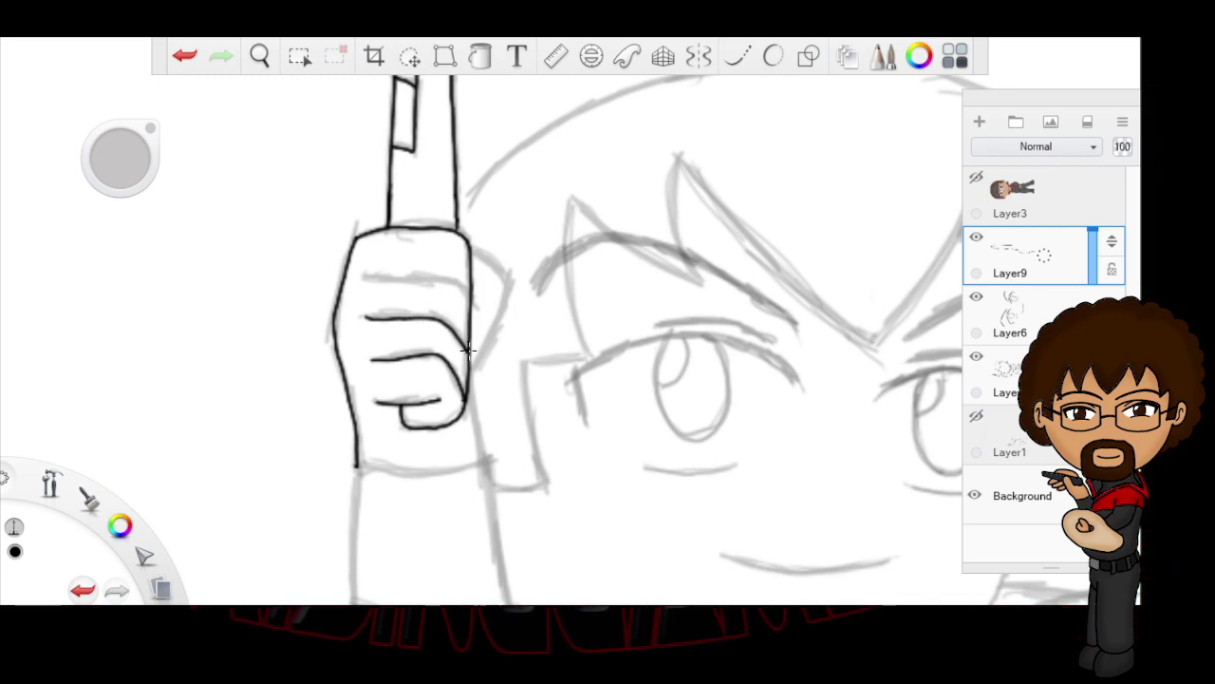
drag(371, 278, 396, 282)
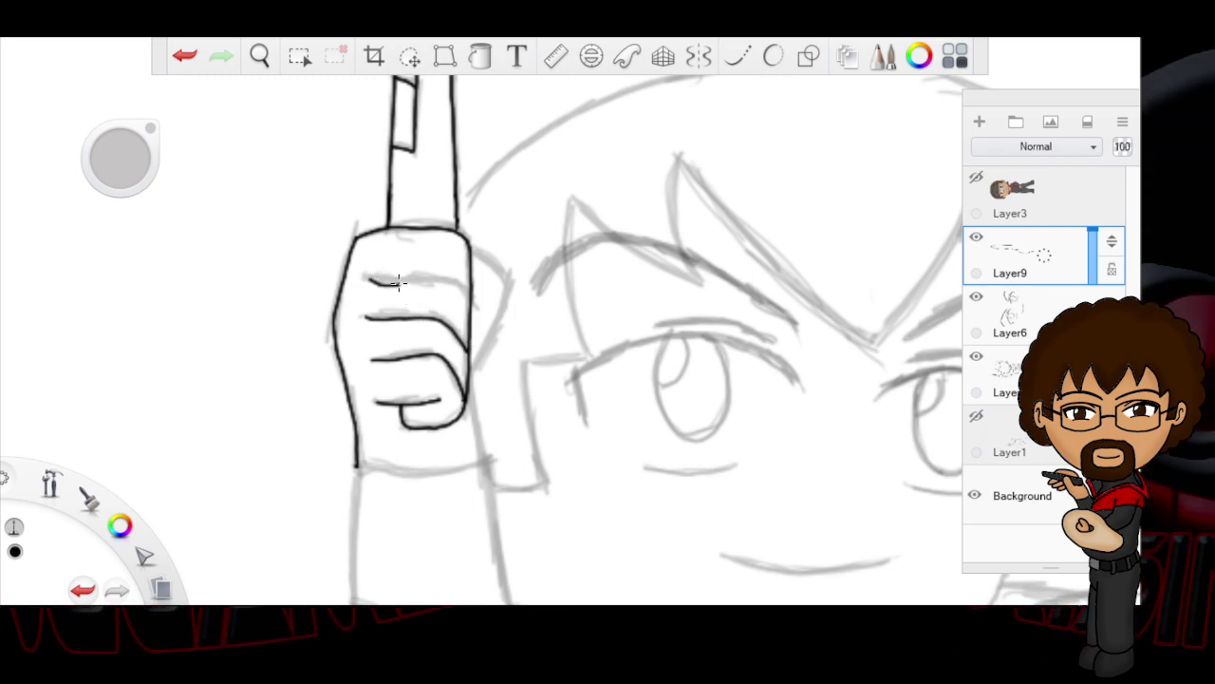
click(193, 58)
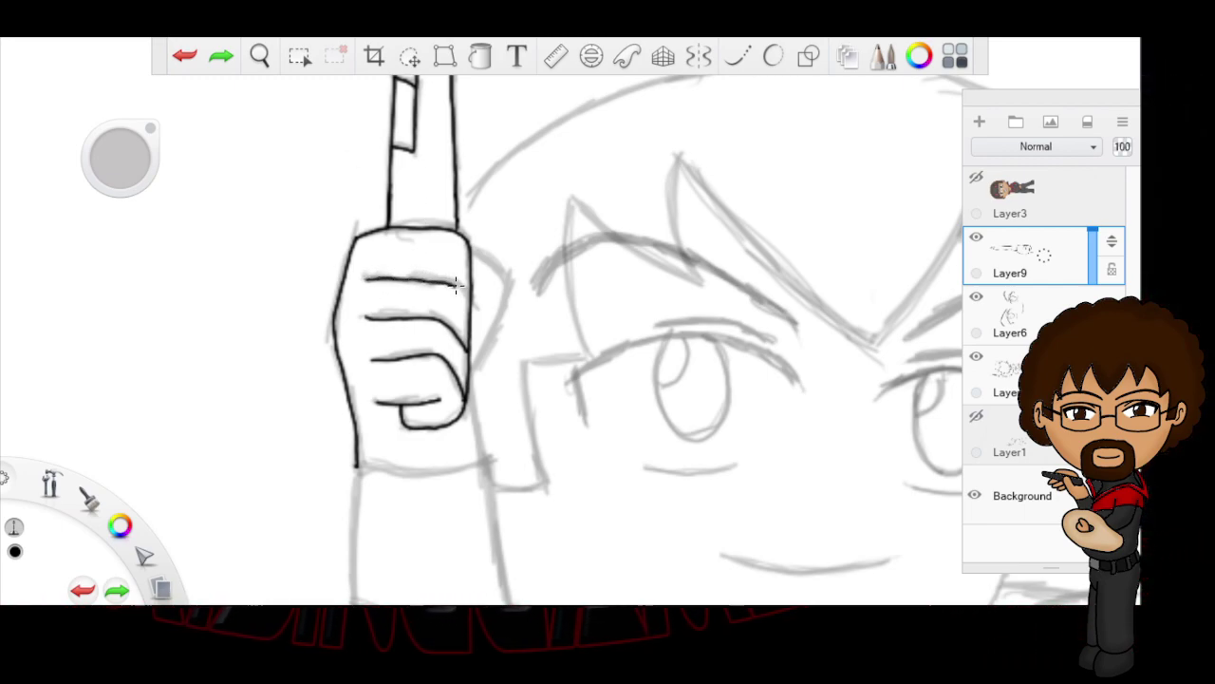
drag(464, 299, 471, 307)
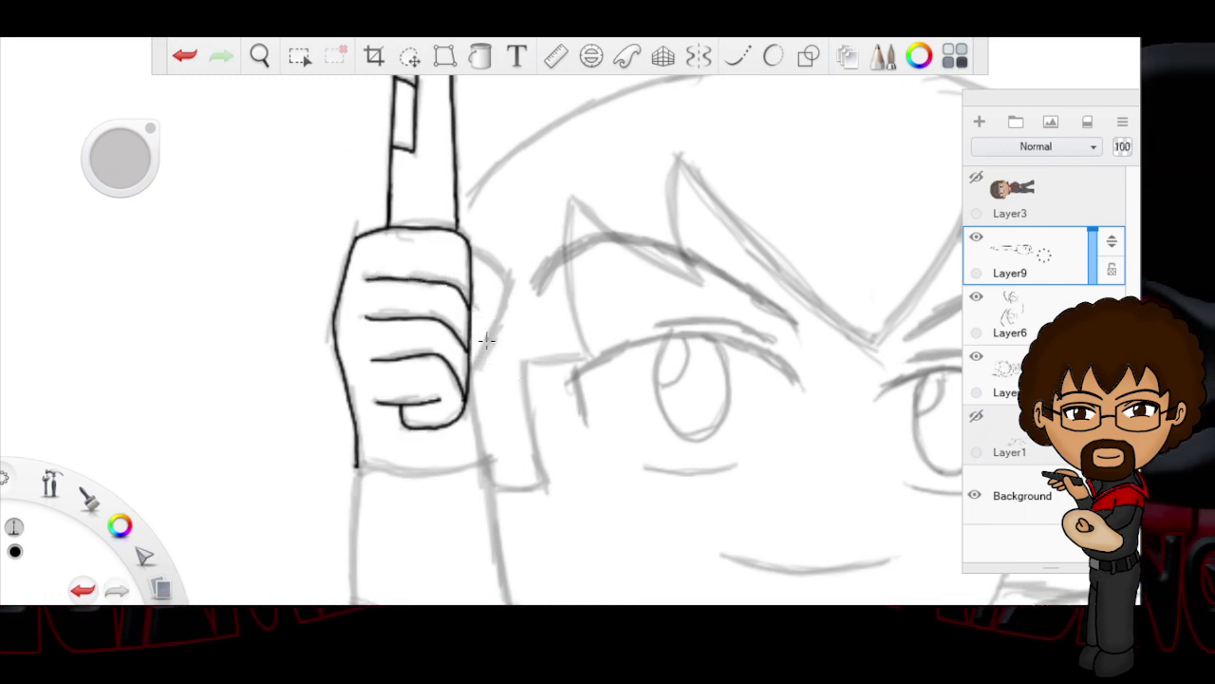
Step: Ink the thumb bulge behind the fist and the wrist edge on the face side
drag(470, 369, 486, 344)
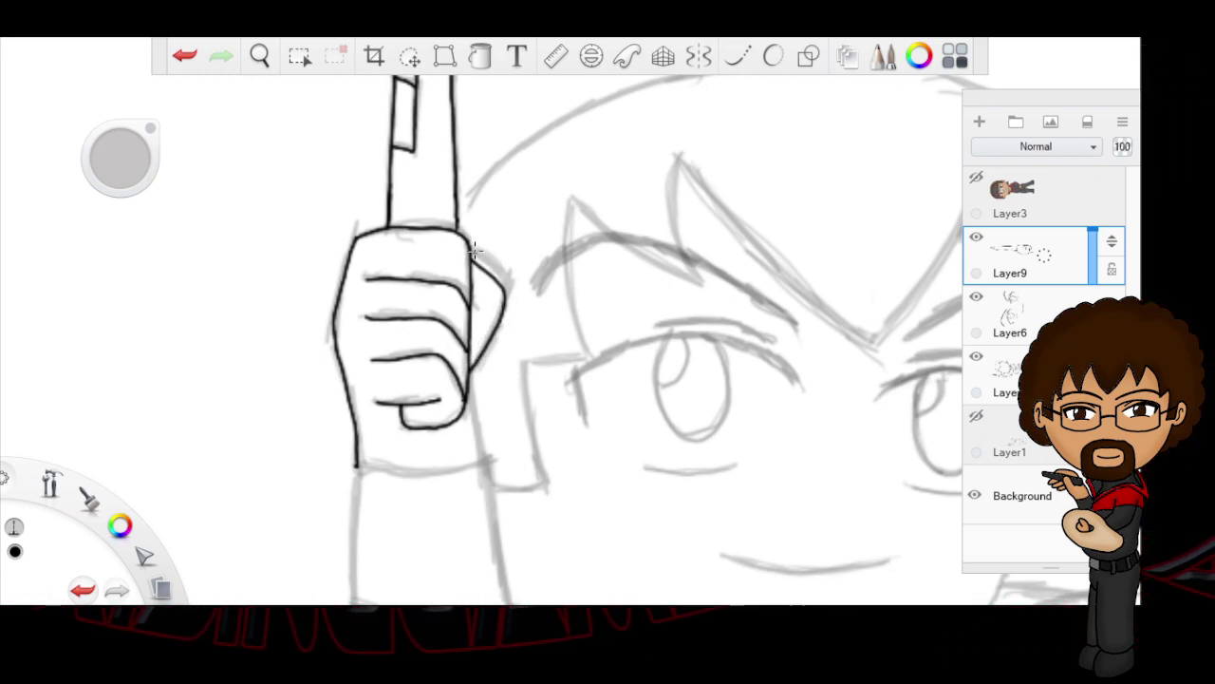
drag(469, 376, 485, 459)
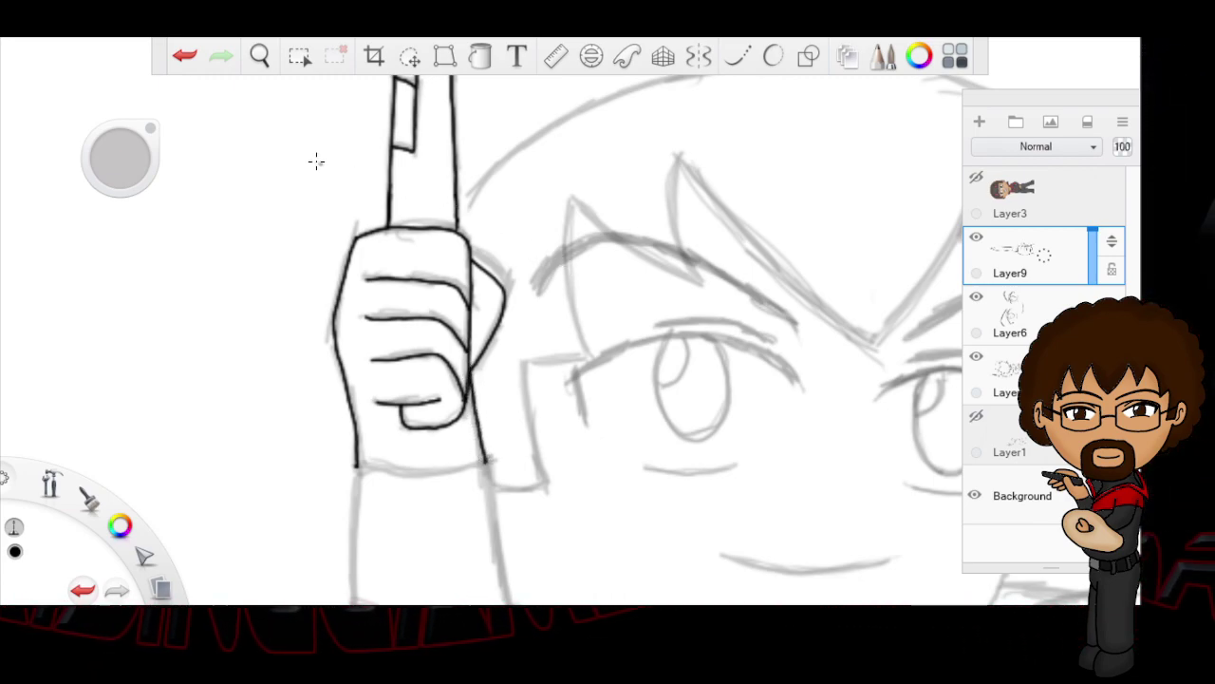
key(e)
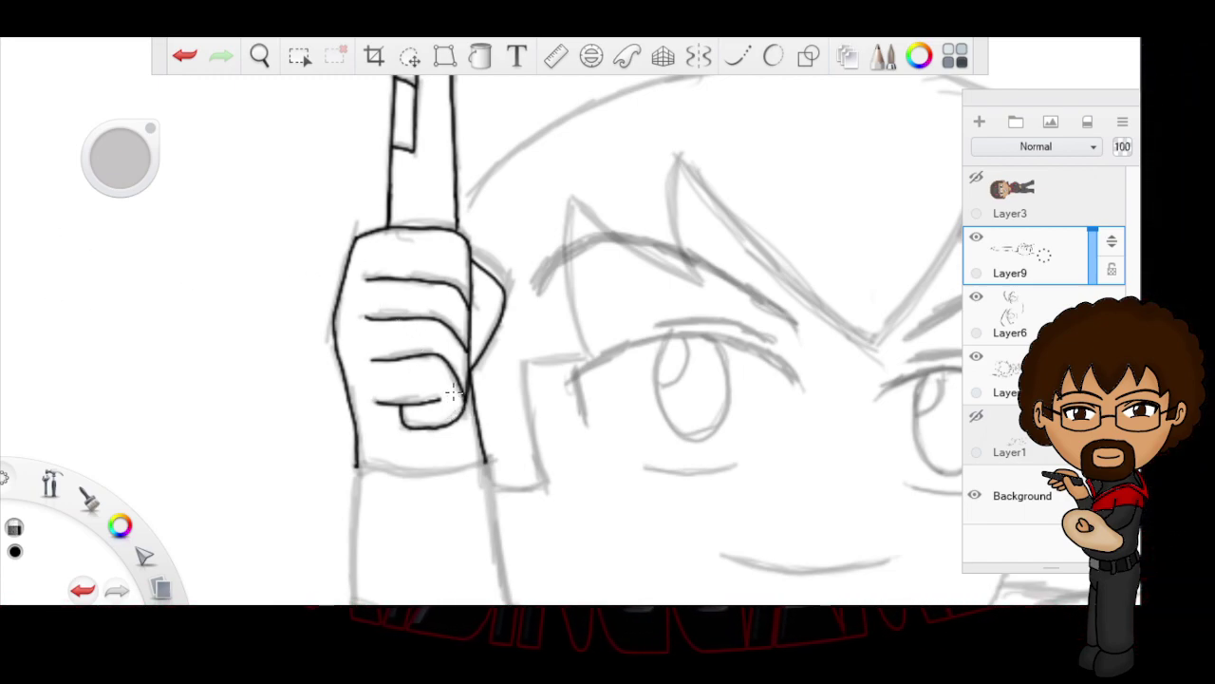
key(b)
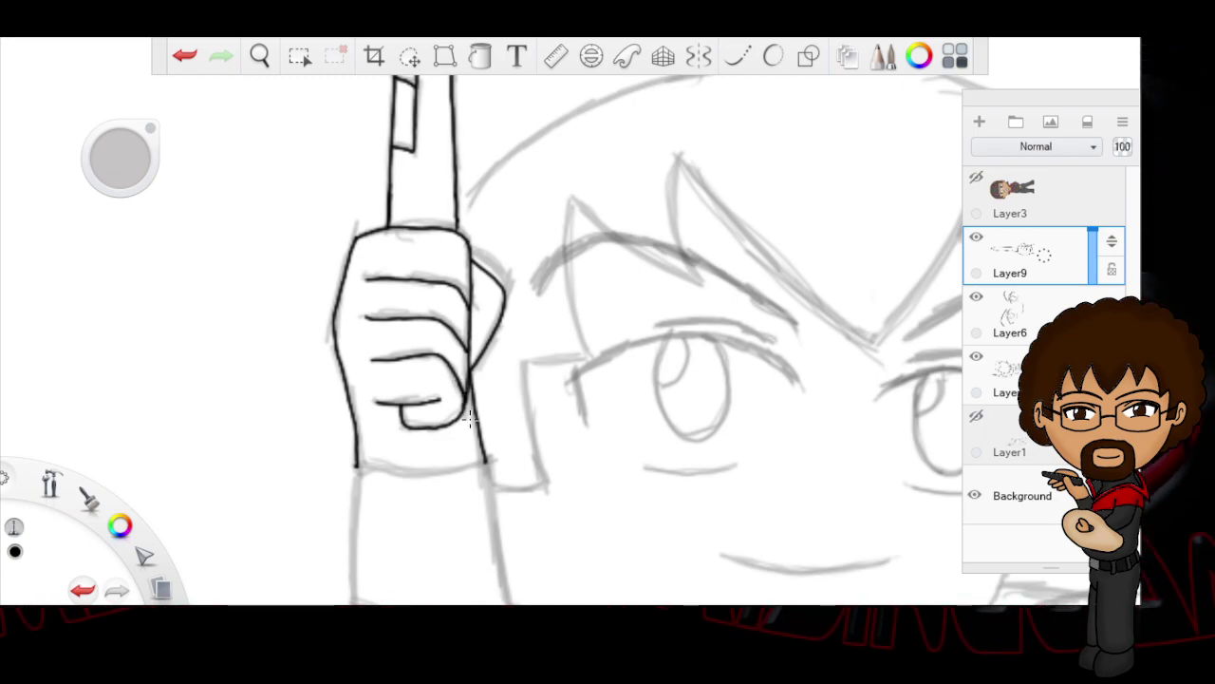
Step: Ink the curved cuff line across the wrist and the arm's face-side edge from there down past the jaw
click(259, 55)
drag(541, 444, 574, 304)
click(580, 219)
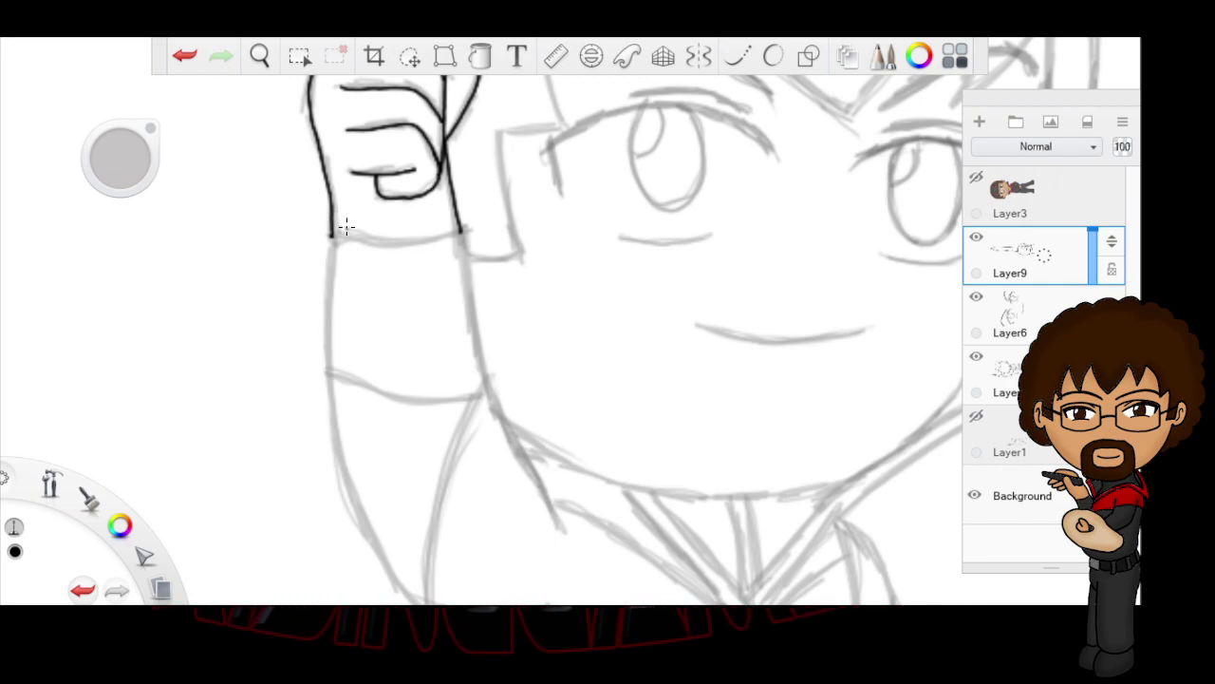
drag(336, 230, 454, 229)
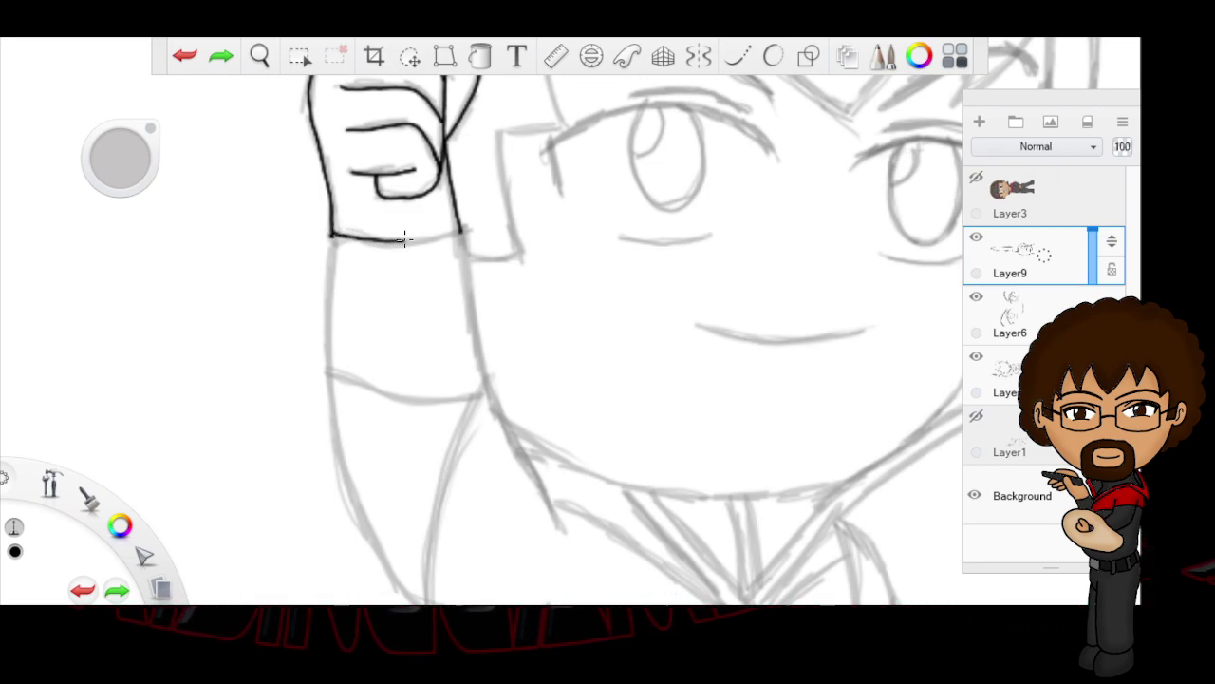
drag(438, 236, 460, 231)
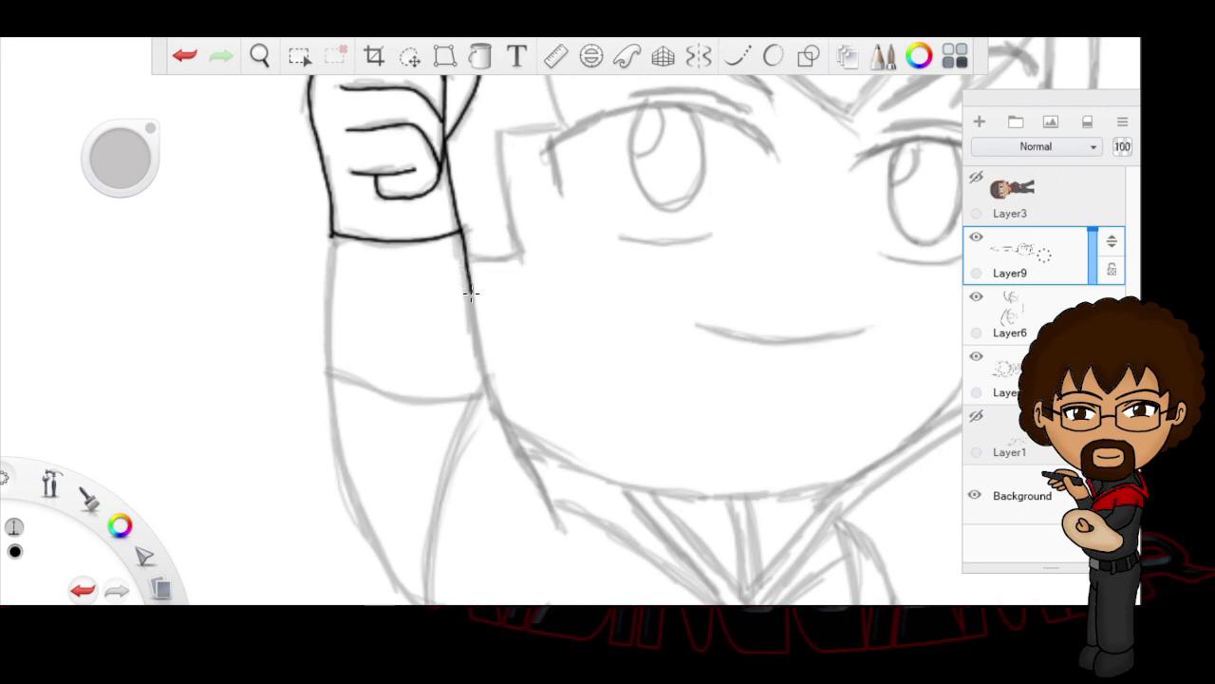
drag(542, 486, 561, 527)
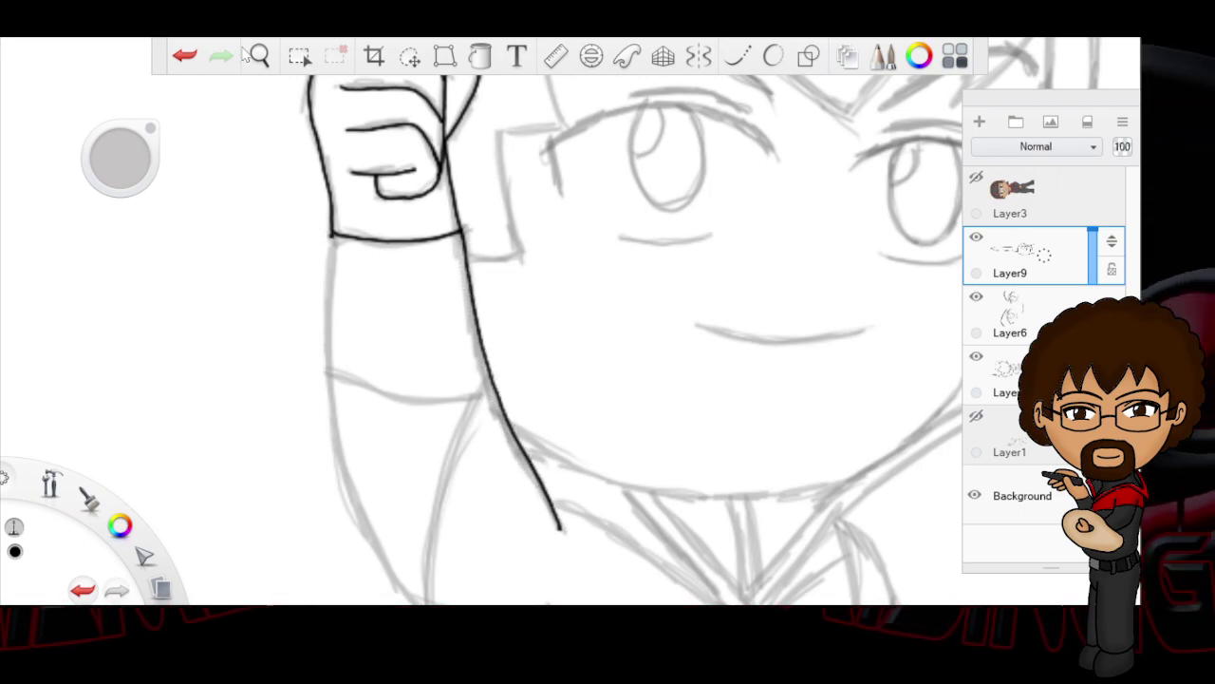
Step: Ink the forearm's outer edge down around the elbow, and start the curved sleeve line rising from the elbow
click(259, 56)
drag(531, 416, 492, 311)
click(497, 233)
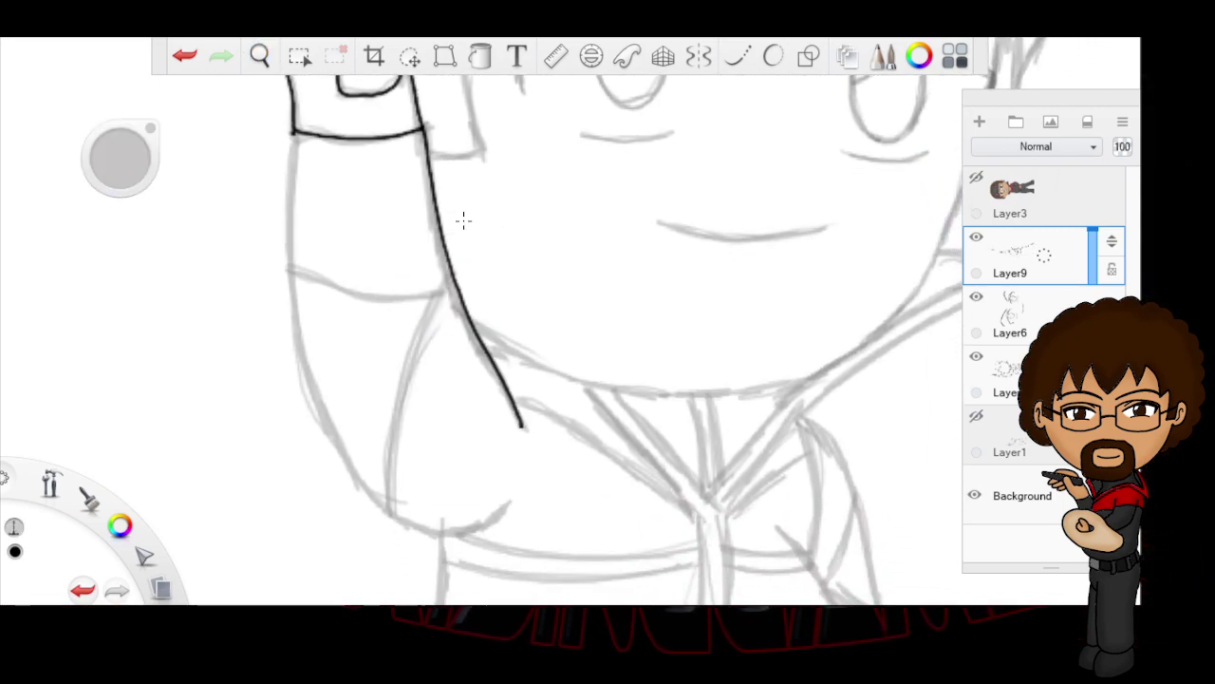
mouse_move(291, 171)
mouse_down()
mouse_move(292, 323)
mouse_move(310, 434)
mouse_up()
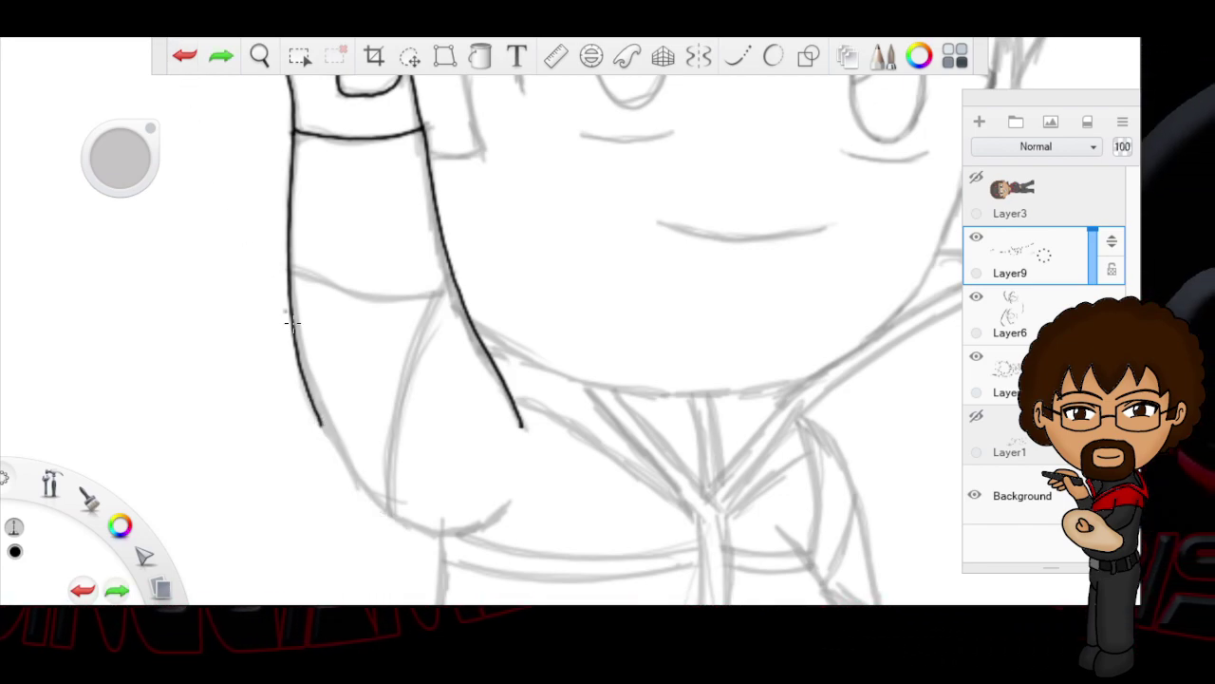
drag(318, 418, 351, 479)
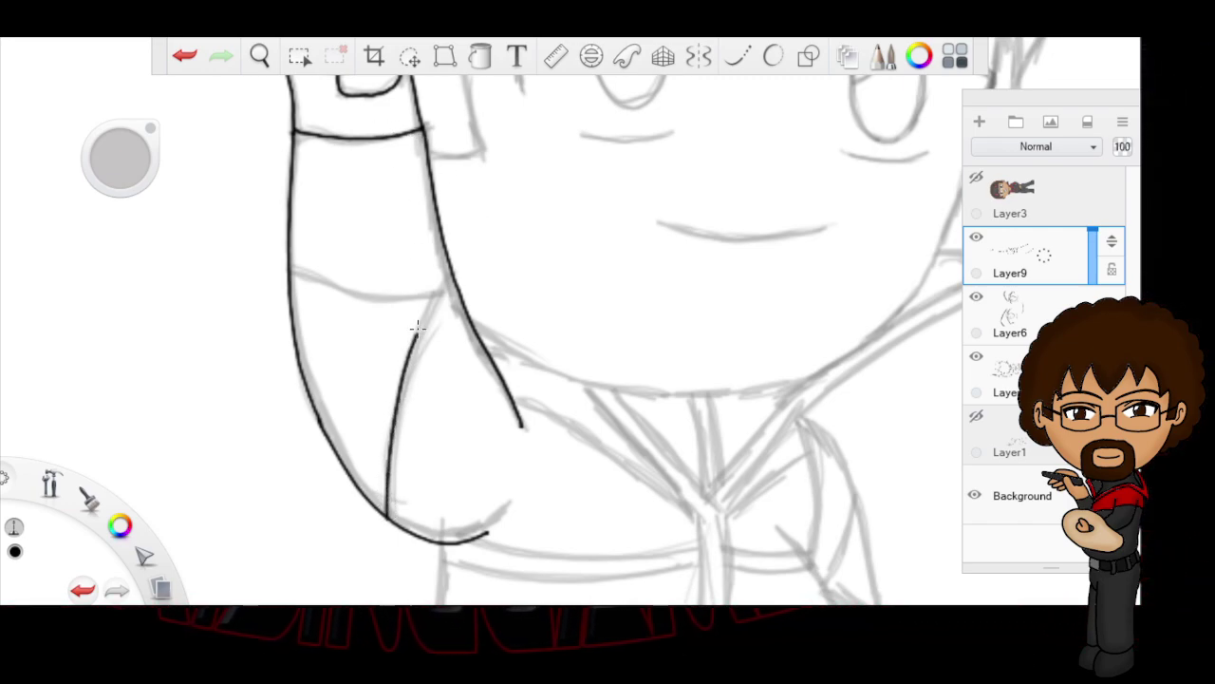
Step: Finish the sleeve line to its corner near the face and ink the curved line from there across to the forearm's outer edge
click(260, 56)
mouse_move(568, 272)
mouse_down()
mouse_move(570, 288)
mouse_move(510, 233)
mouse_move(643, 352)
mouse_move(599, 412)
mouse_move(696, 306)
mouse_move(435, 494)
mouse_up()
click(520, 396)
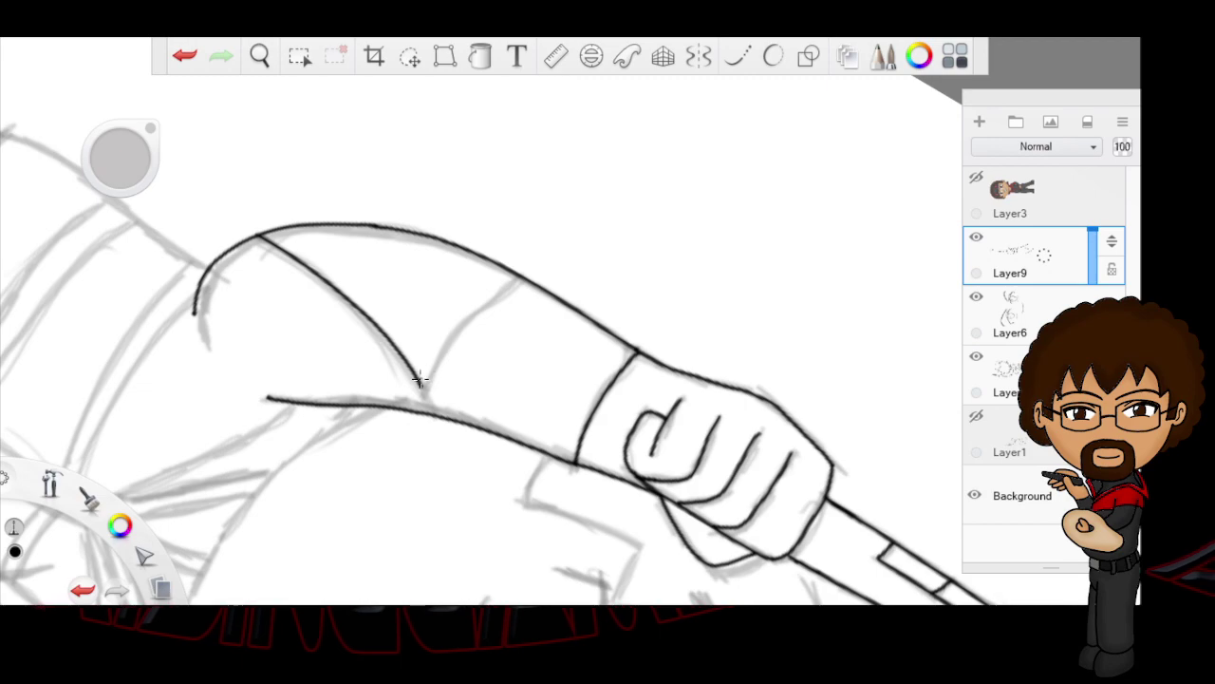
drag(420, 383, 520, 276)
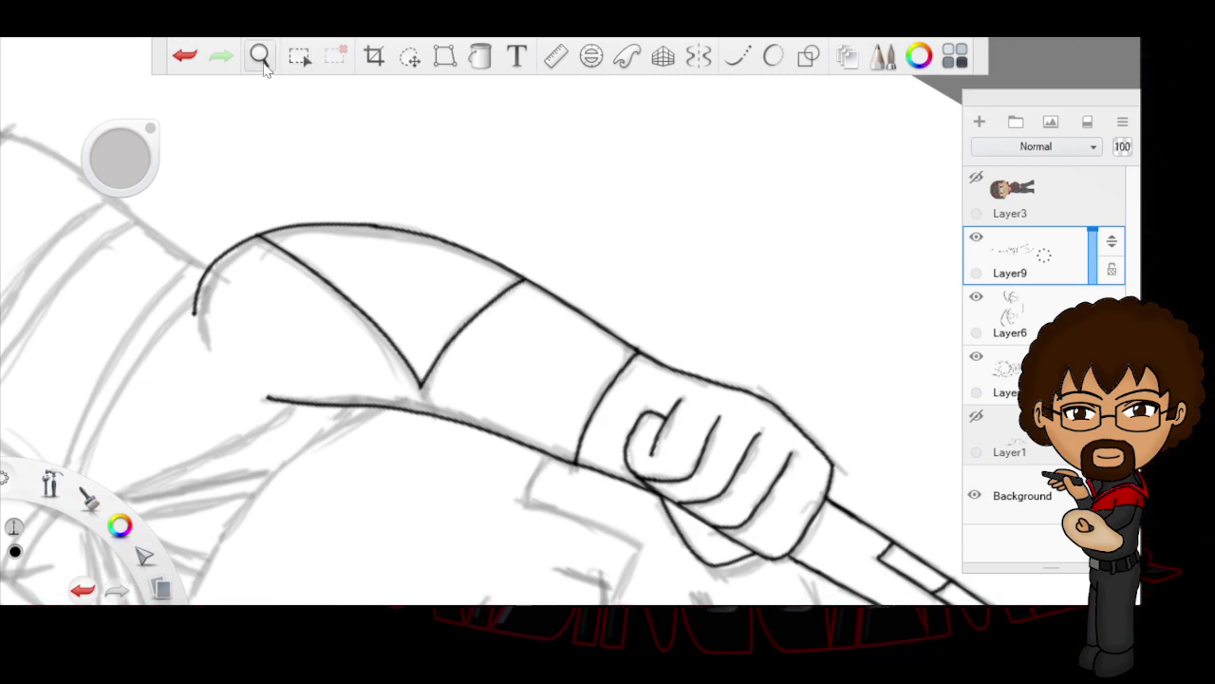
Step: Ink the chin curve from the raised arm to the far side of the collar, redrawing the first stroke
click(260, 56)
drag(475, 314, 635, 412)
drag(718, 407, 788, 364)
drag(798, 367, 326, 355)
drag(626, 270, 592, 377)
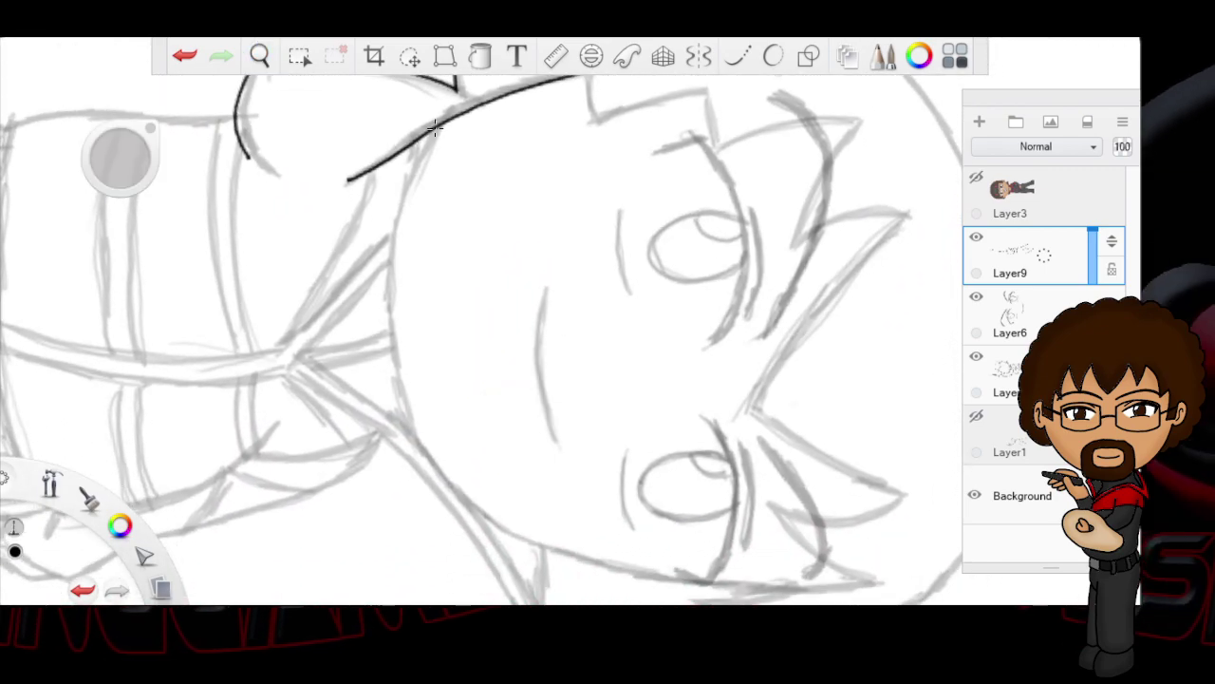
drag(435, 126, 399, 207)
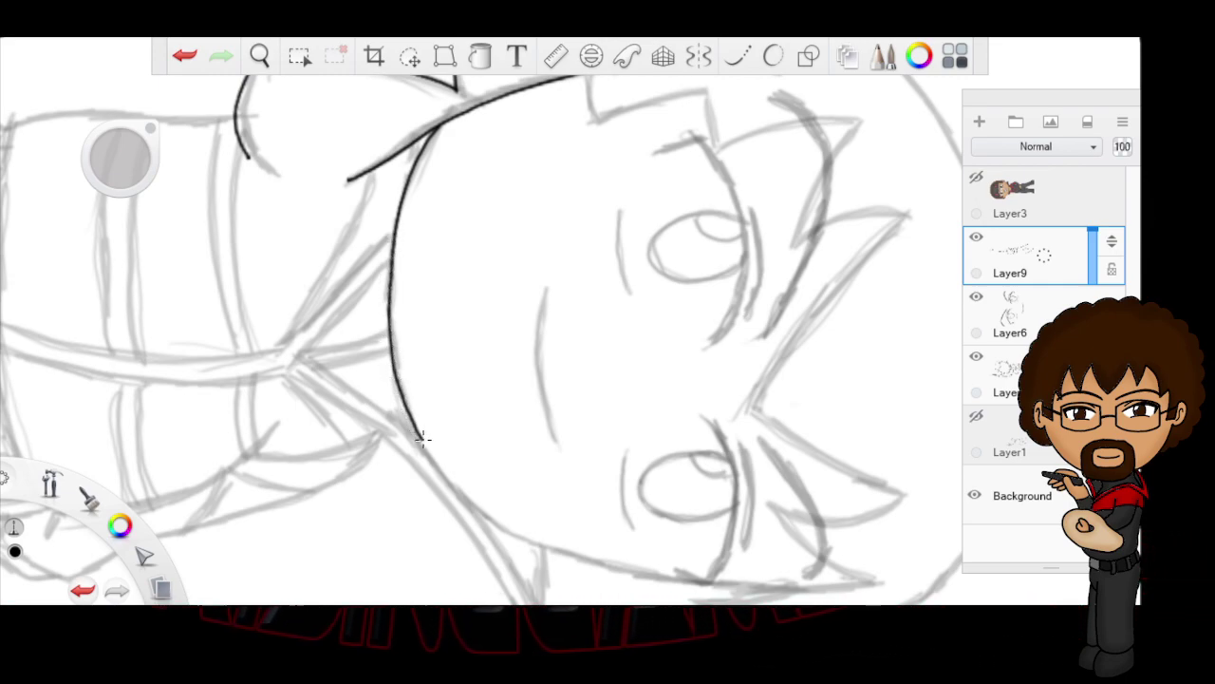
key(ctrl+z)
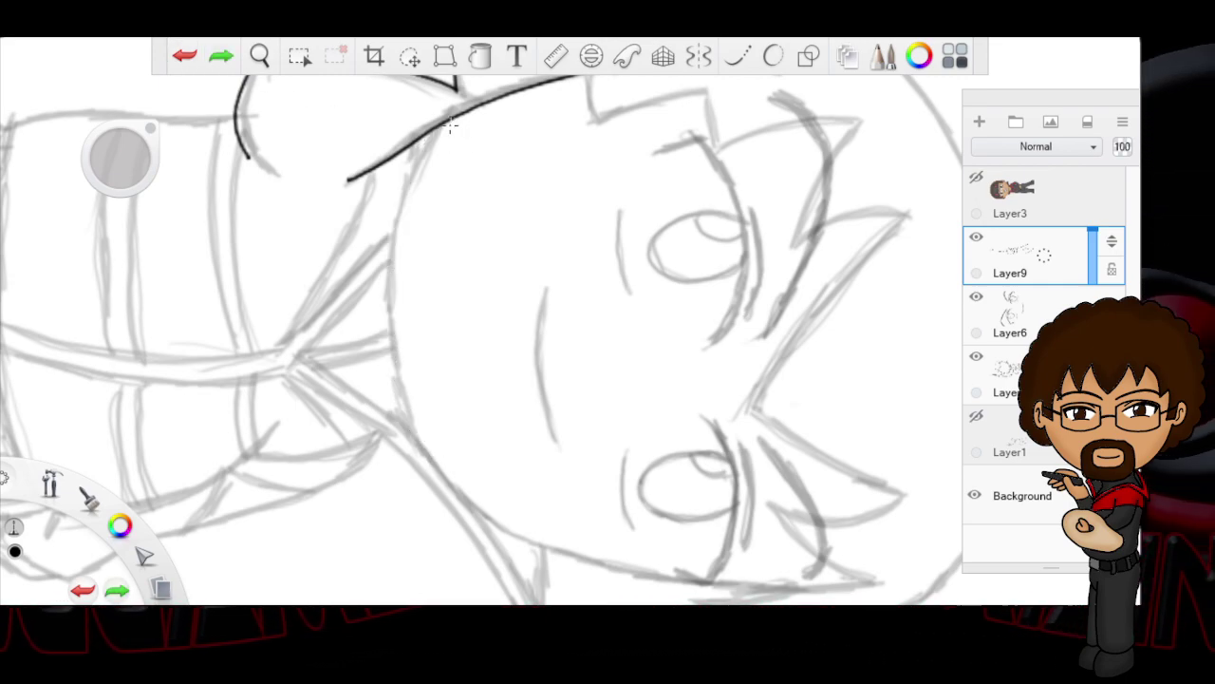
drag(435, 130, 415, 171)
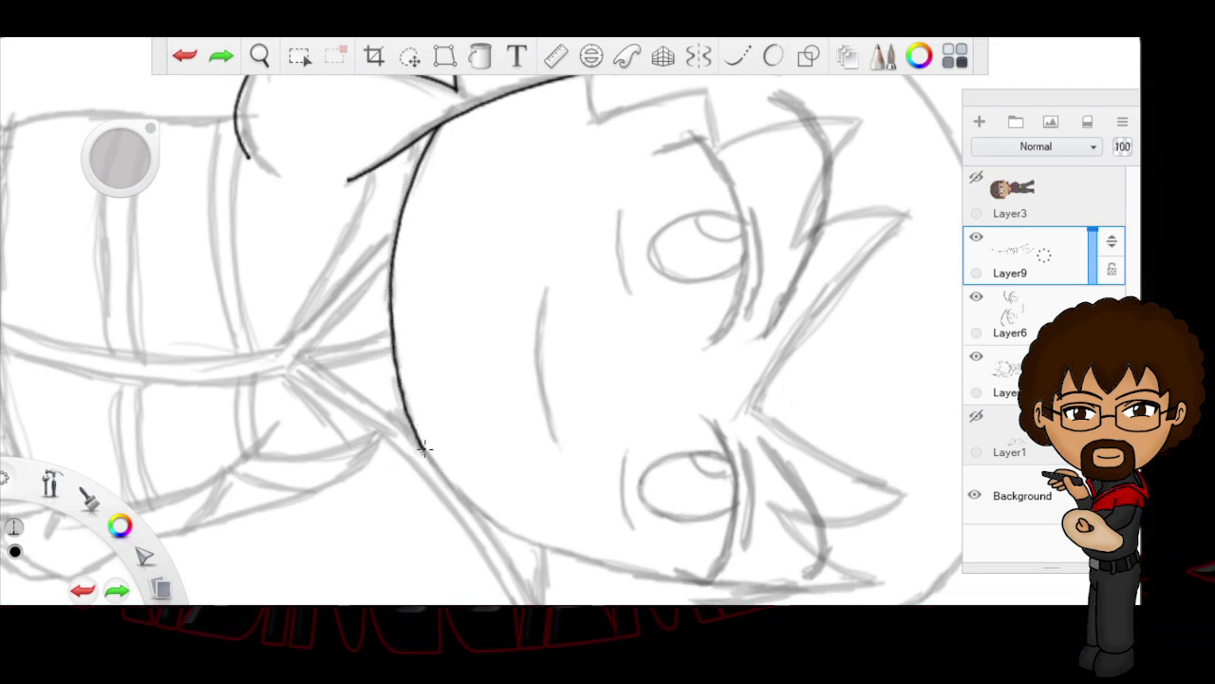
Step: Continue the inked jaw line up from the chin to where the pointed collar meets the cheek
click(262, 61)
drag(475, 366, 506, 406)
click(538, 322)
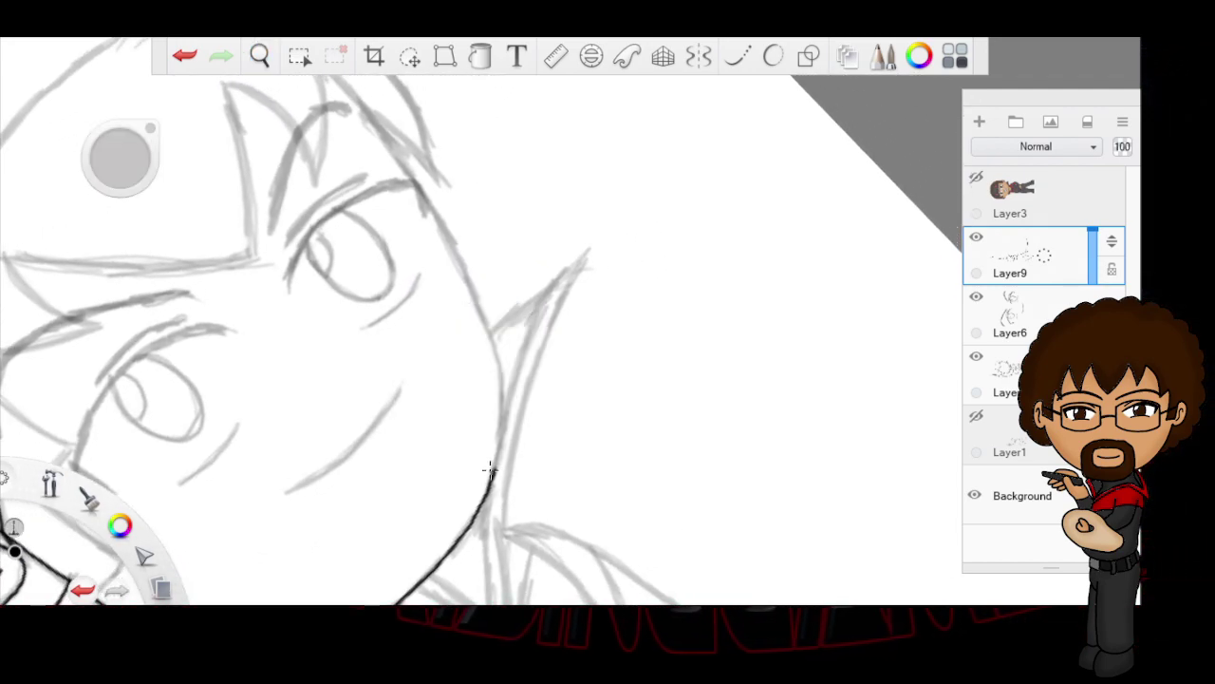
drag(500, 403, 488, 323)
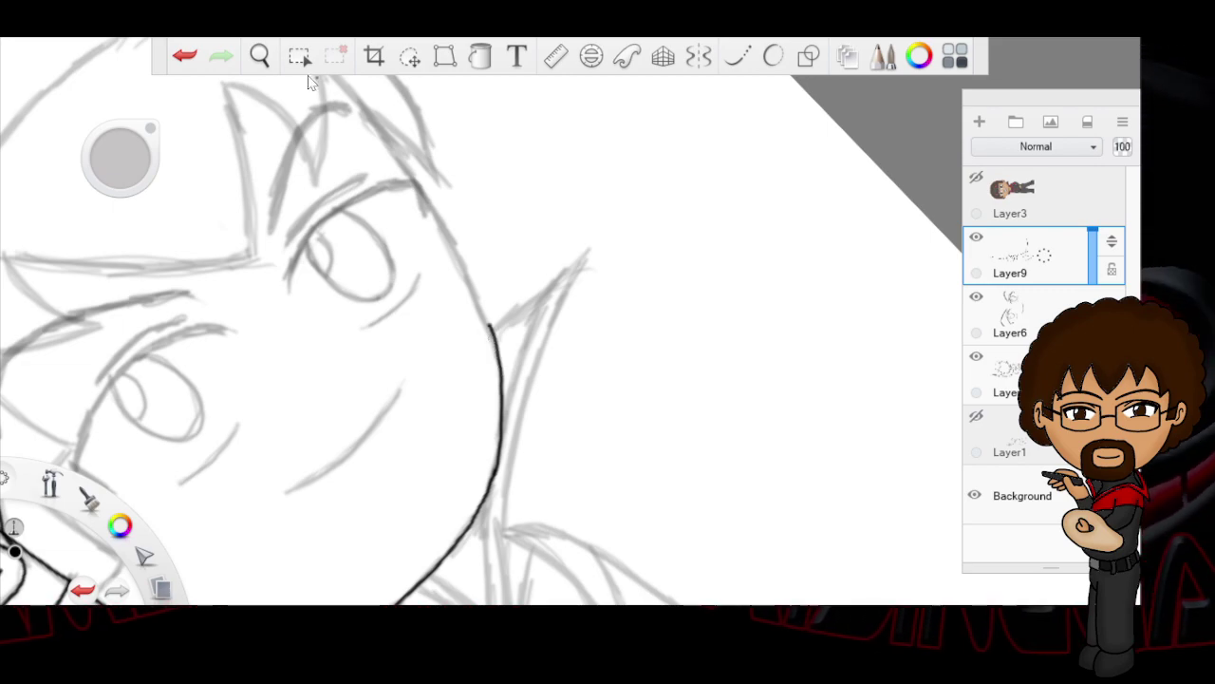
Step: Ink the side of the face from the collar up past the eye to the hair tip, redrawing the stroke until it is clean
click(259, 55)
mouse_move(618, 250)
mouse_down()
mouse_move(589, 263)
mouse_move(651, 218)
mouse_move(658, 227)
mouse_move(526, 484)
mouse_move(503, 444)
mouse_move(589, 467)
mouse_up()
click(605, 386)
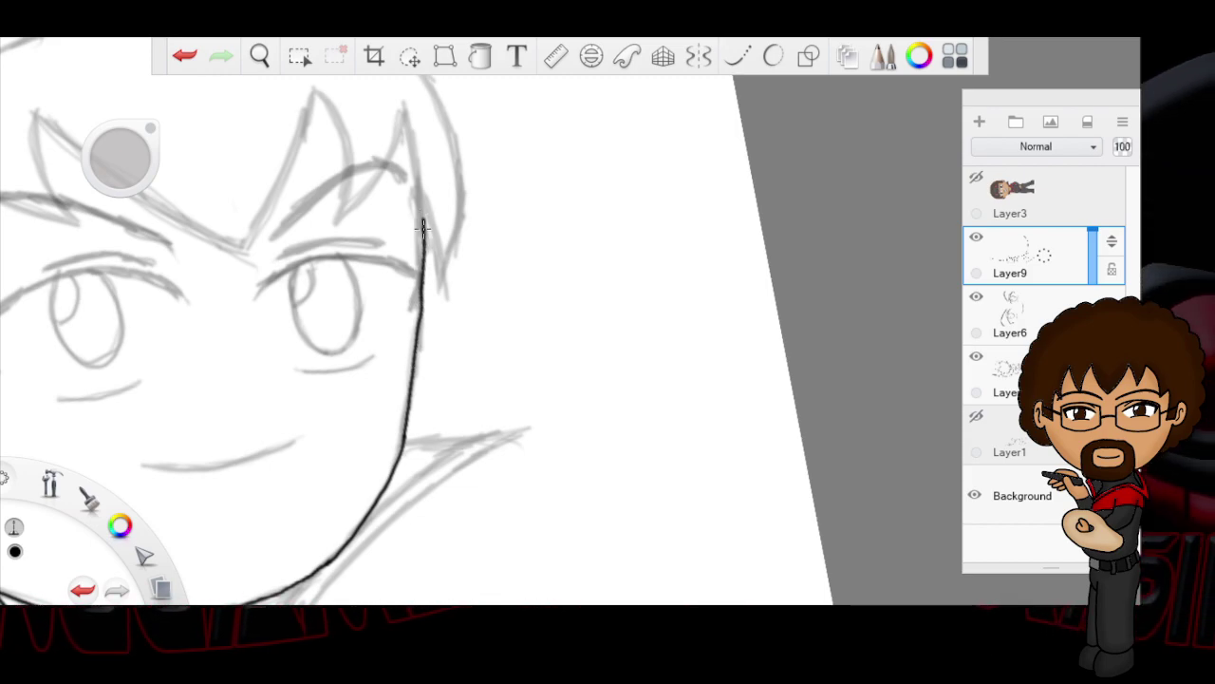
click(190, 56)
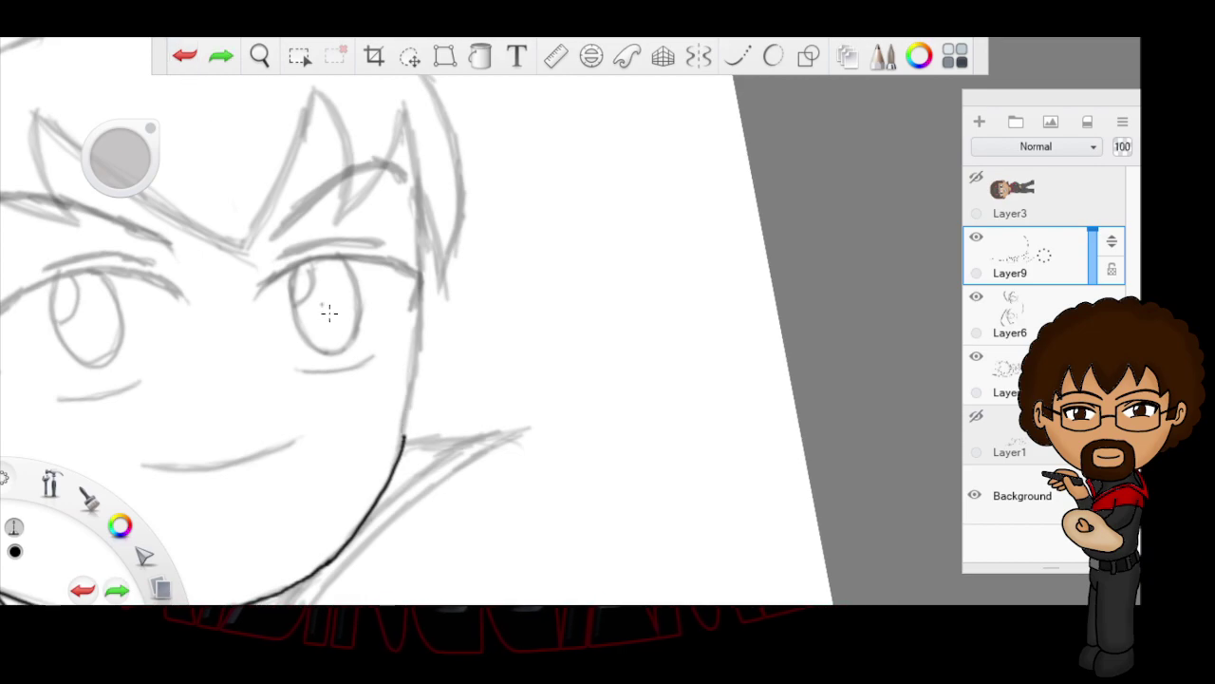
drag(404, 437, 414, 349)
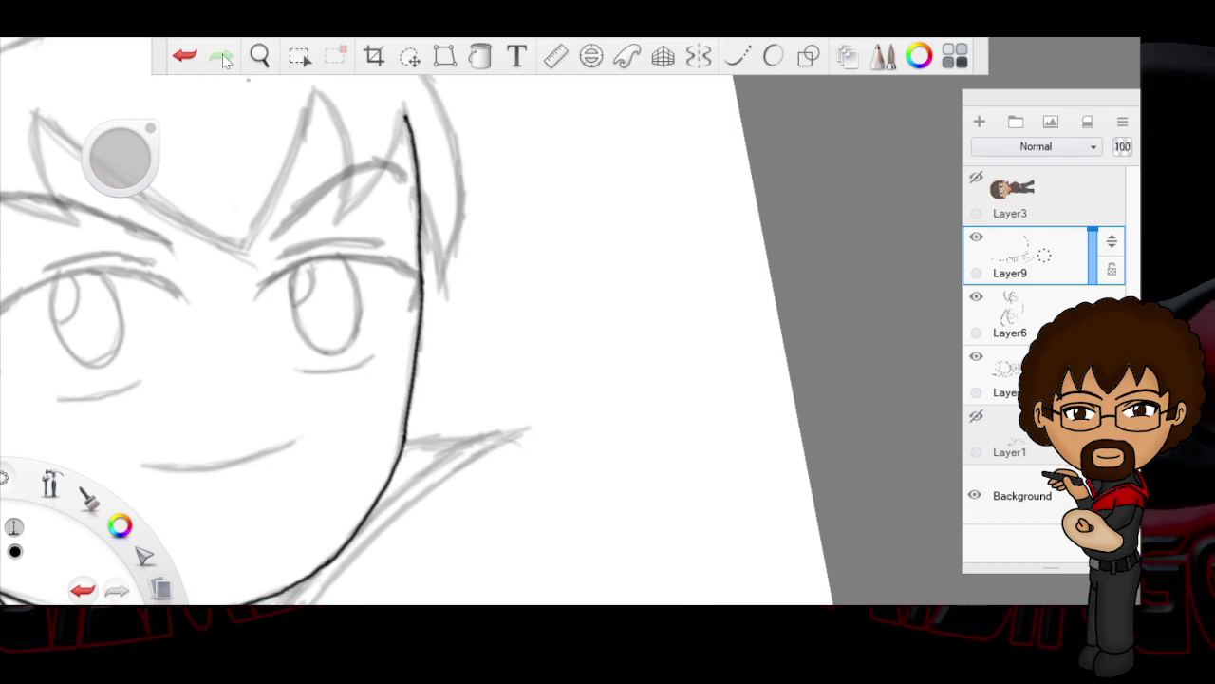
key(ctrl+z)
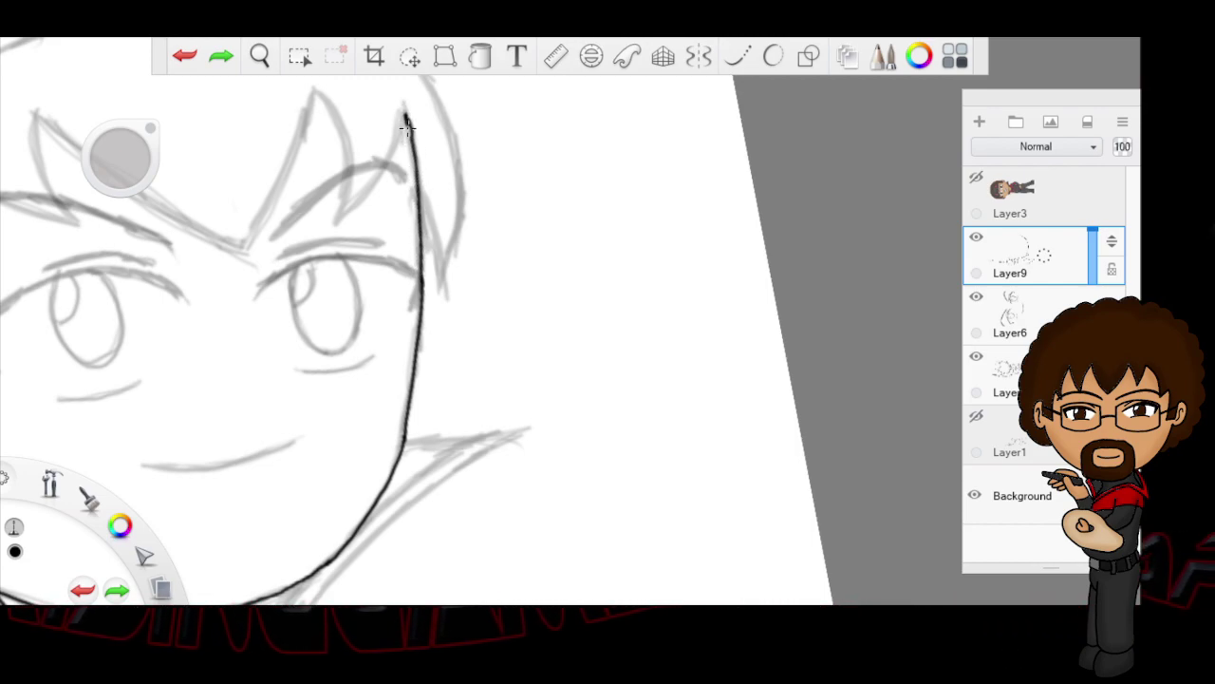
key(ctrl+z)
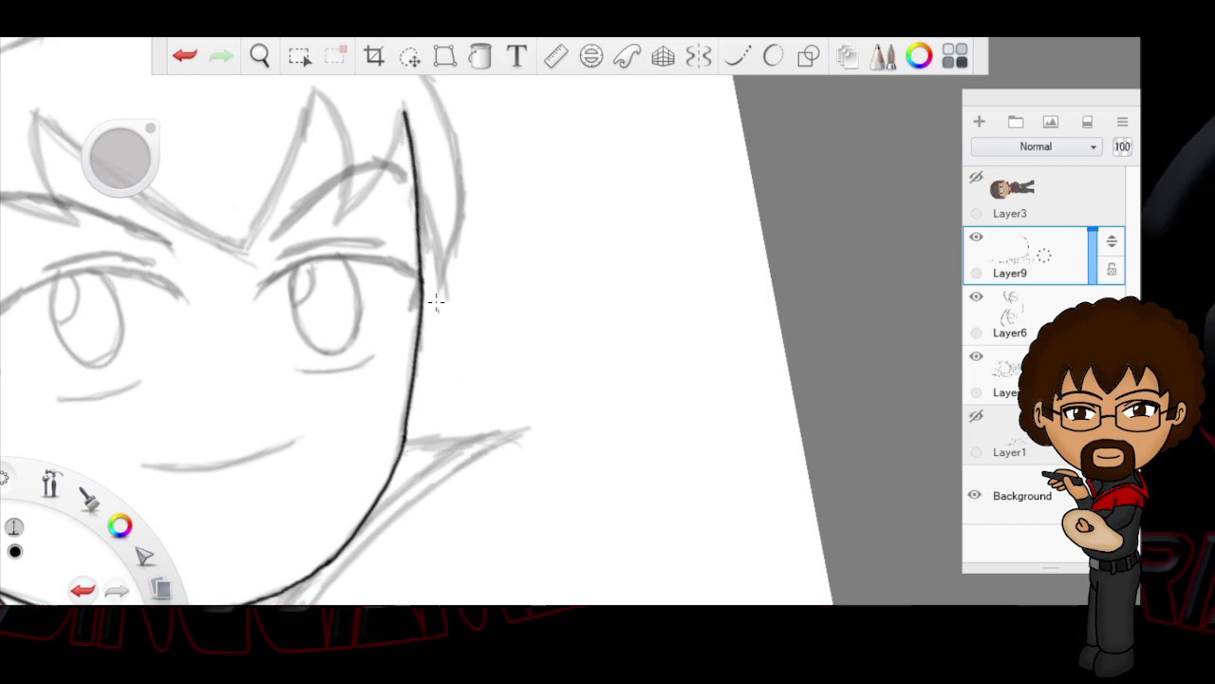
Step: Ink the zigzag fringe from the raised forearm across the first hair spikes above the near eye, up to the second tall peak
click(259, 55)
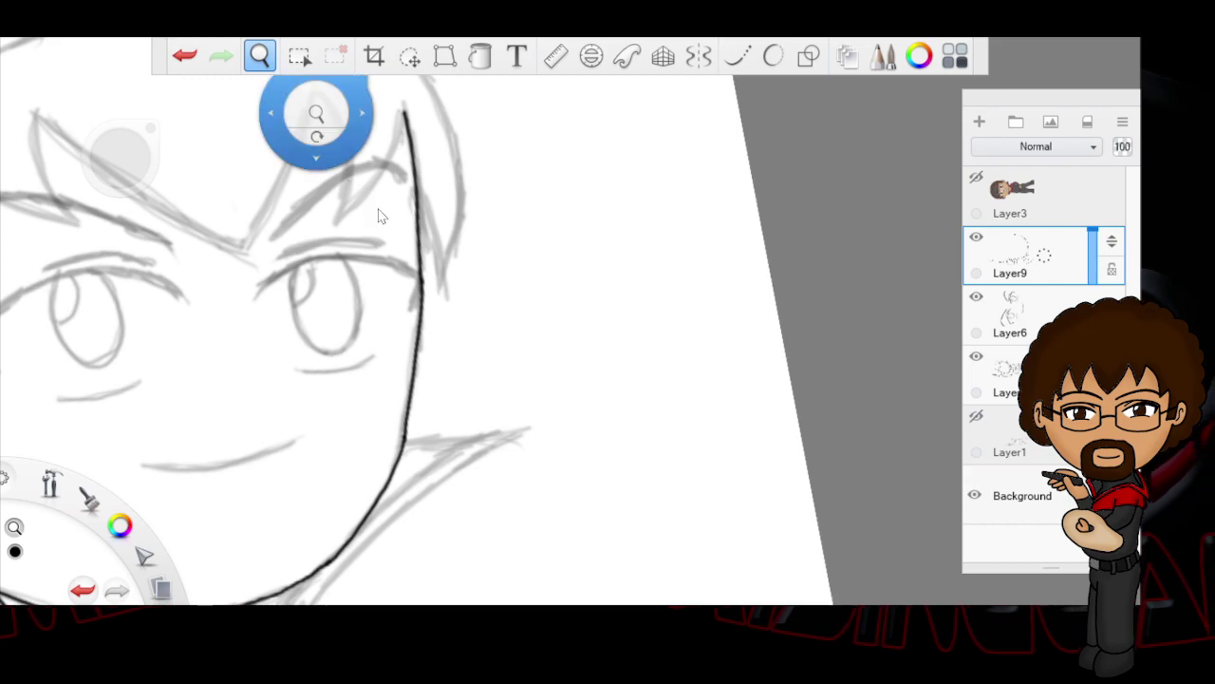
mouse_move(372, 184)
mouse_down()
mouse_move(352, 298)
mouse_move(578, 409)
mouse_move(700, 424)
mouse_move(552, 405)
mouse_move(586, 427)
mouse_move(575, 425)
mouse_up()
mouse_move(447, 204)
mouse_down()
mouse_move(437, 222)
mouse_move(549, 425)
mouse_up()
click(586, 435)
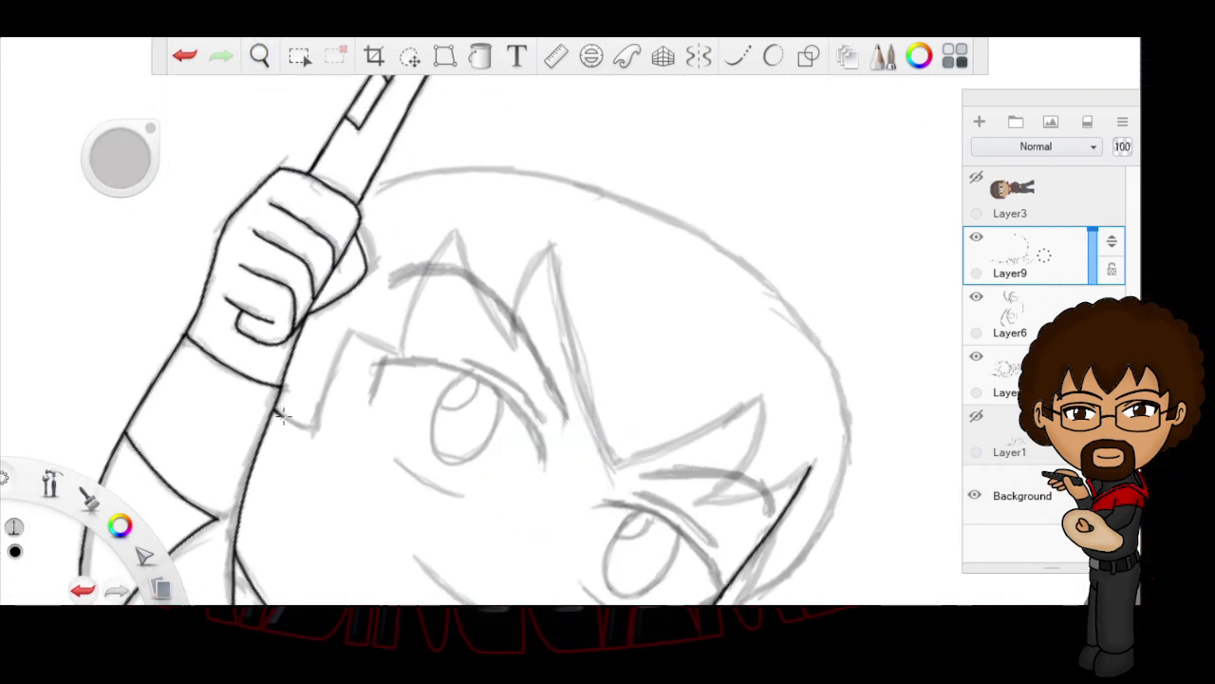
mouse_move(316, 409)
mouse_down()
mouse_move(342, 331)
mouse_move(384, 345)
mouse_up()
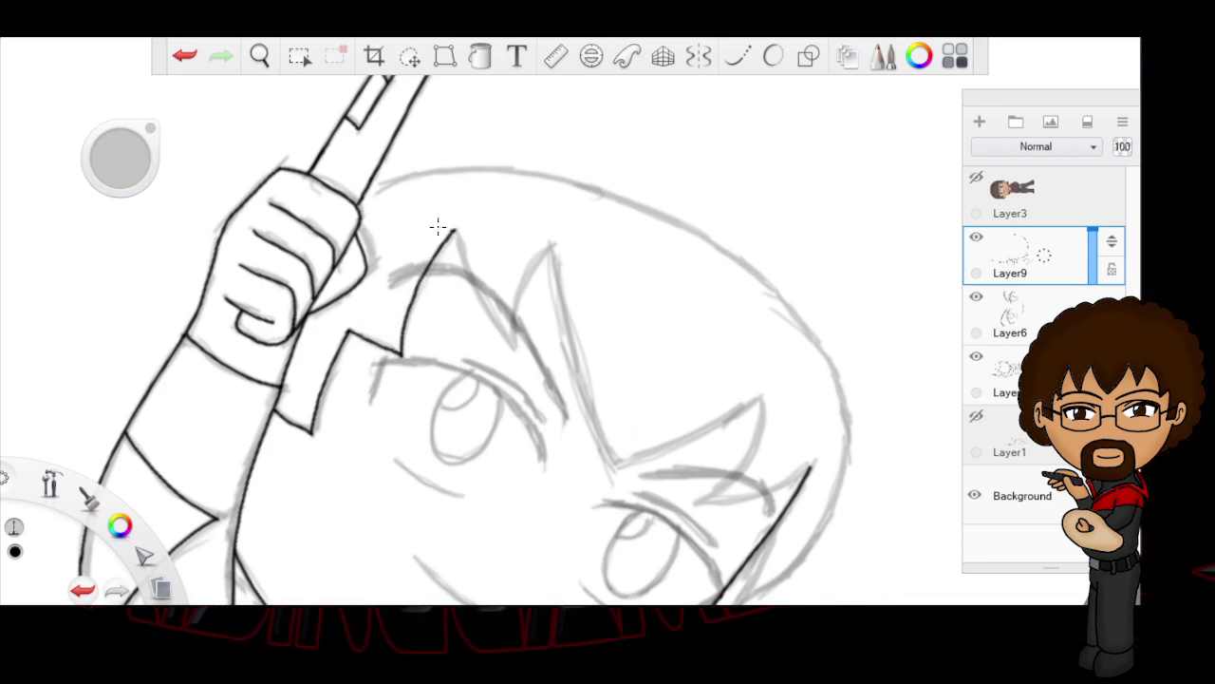
drag(455, 231, 508, 328)
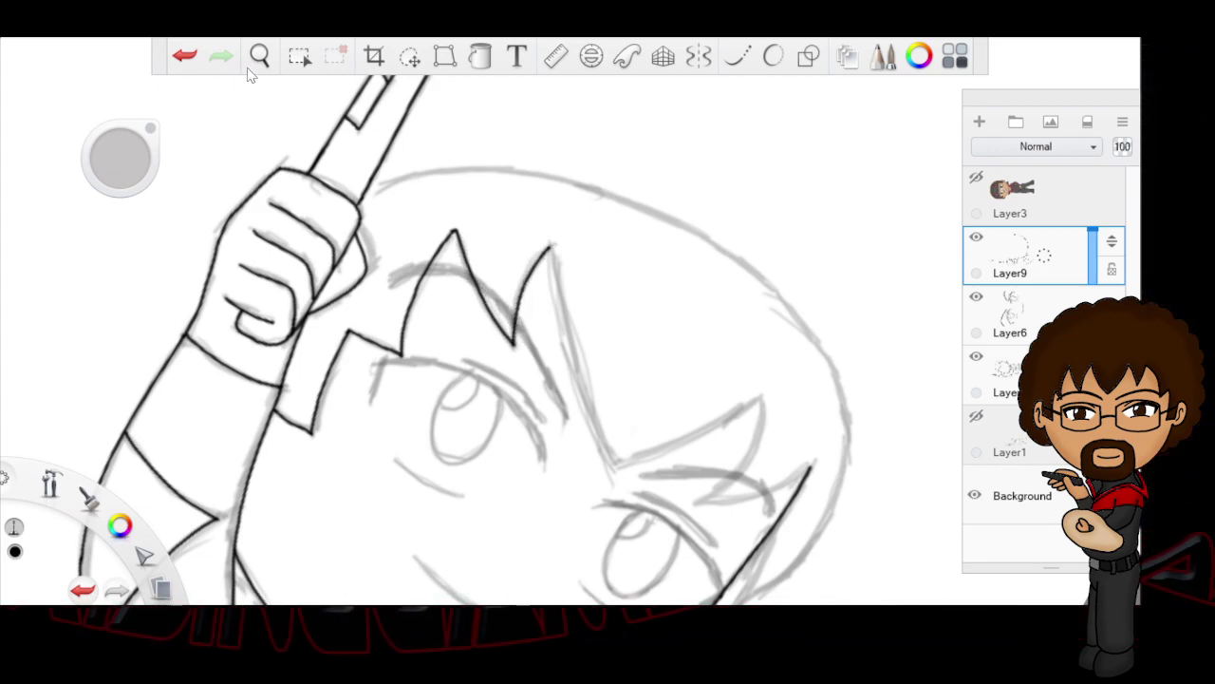
Step: Ink the long central bang down between the eyebrows and up to the next peak, then curve it down over the far brow
click(257, 59)
mouse_move(709, 359)
mouse_down()
mouse_move(684, 352)
mouse_move(637, 298)
mouse_up()
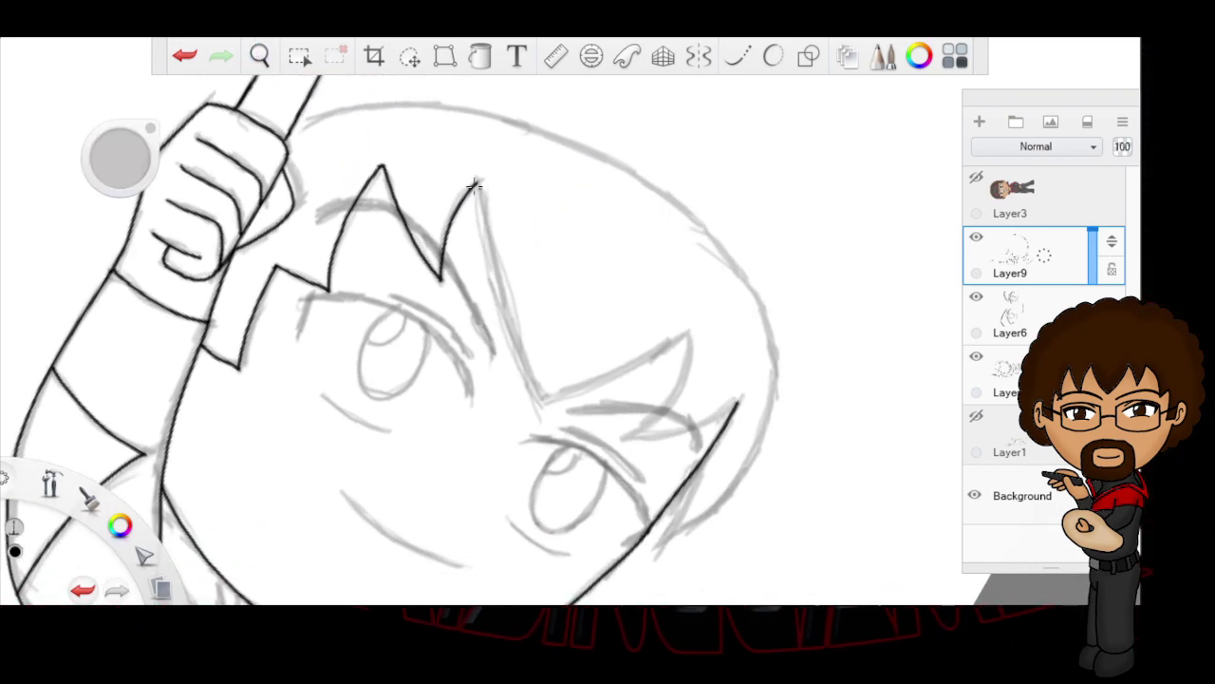
drag(512, 344, 547, 397)
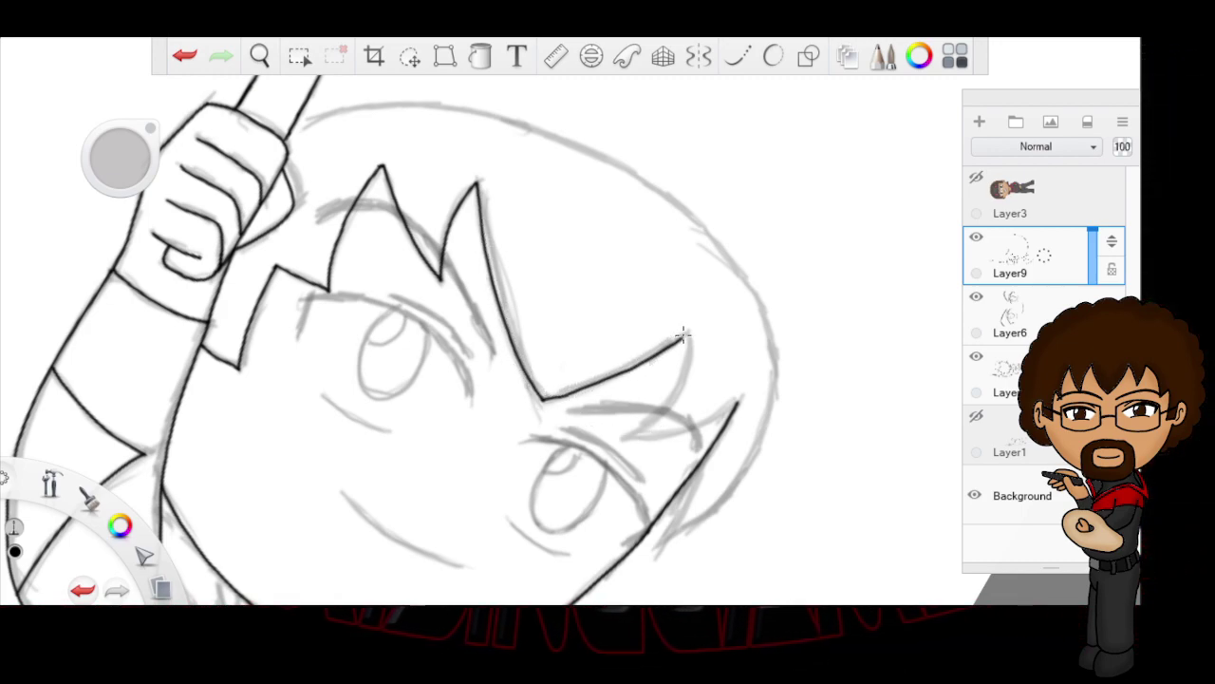
drag(688, 356, 625, 437)
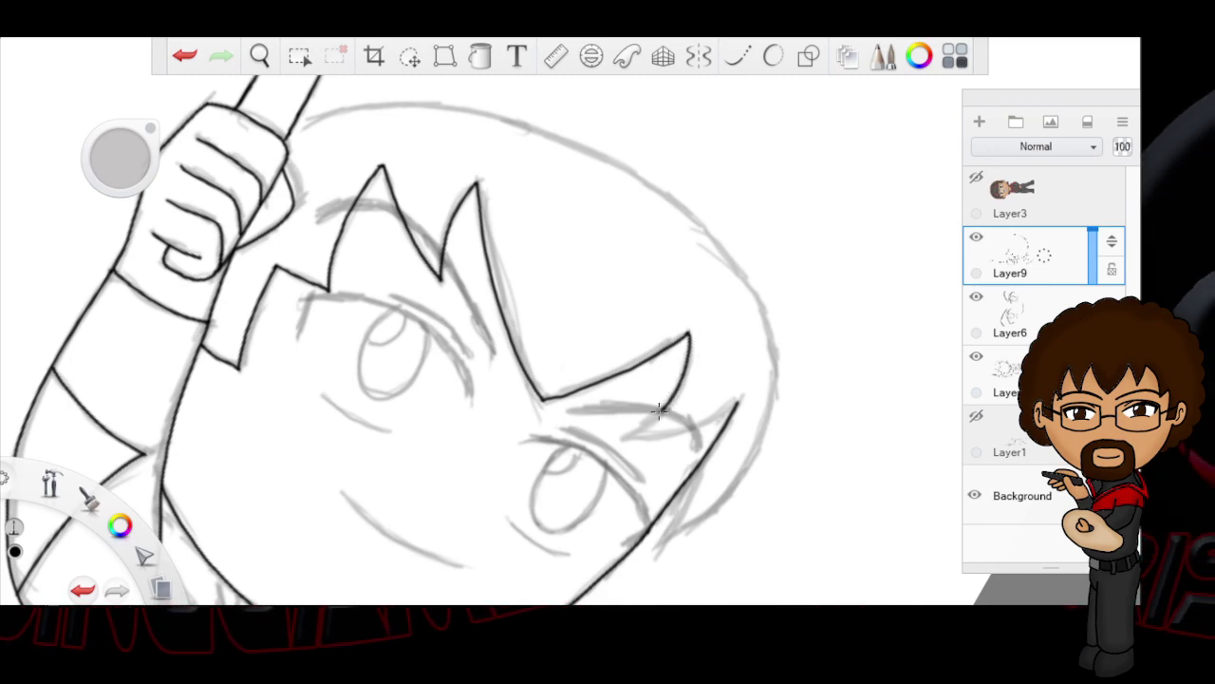
Step: Ink the last fringe spike up to the face line's tip and the inner edge of the small side lock beside the far eye
click(300, 59)
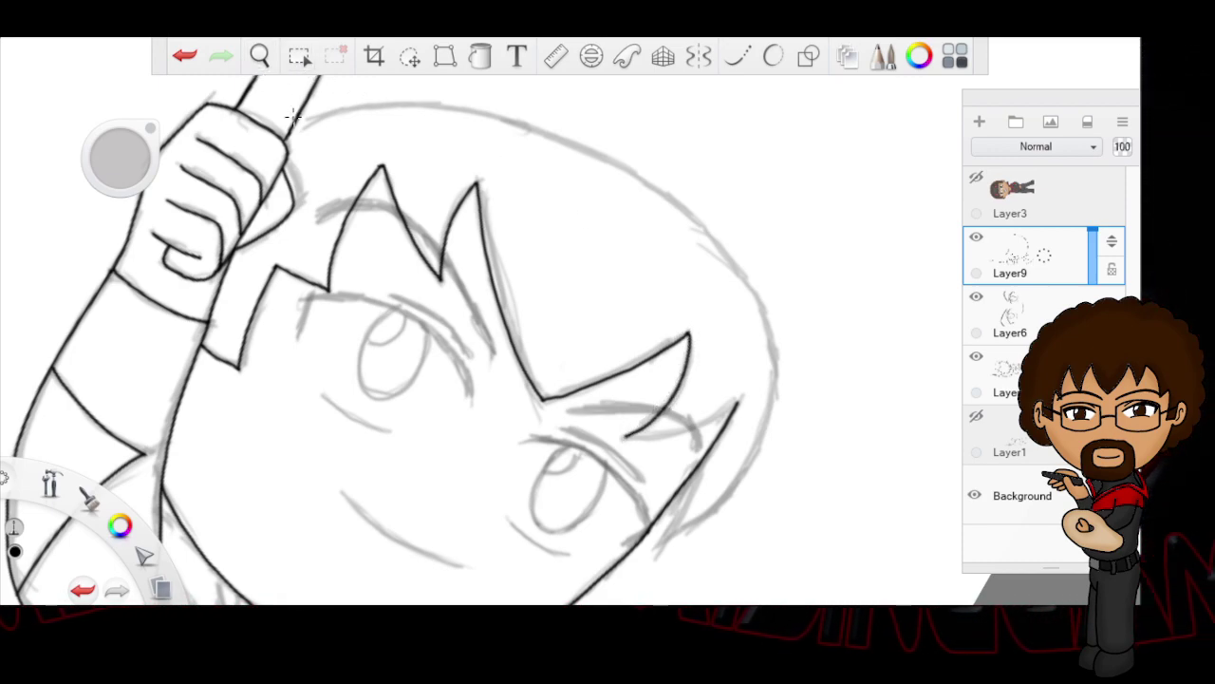
mouse_move(705, 466)
mouse_down()
mouse_move(784, 315)
mouse_move(767, 269)
mouse_up()
drag(781, 397, 590, 456)
click(611, 366)
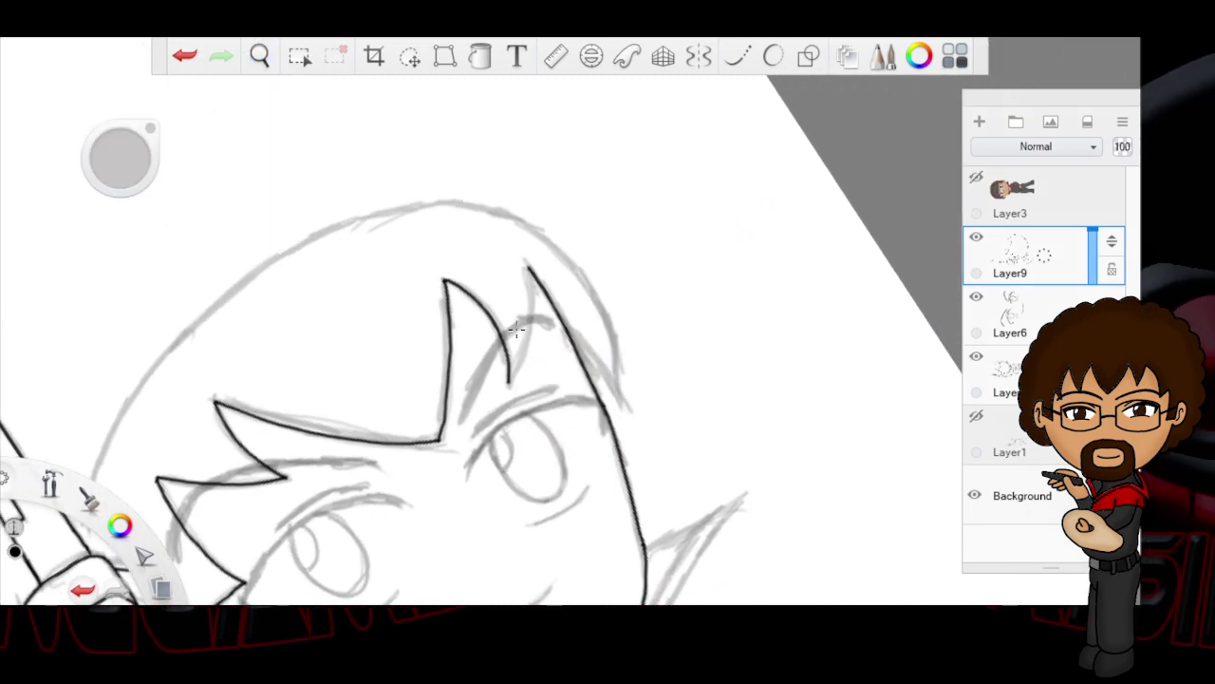
drag(508, 380, 528, 329)
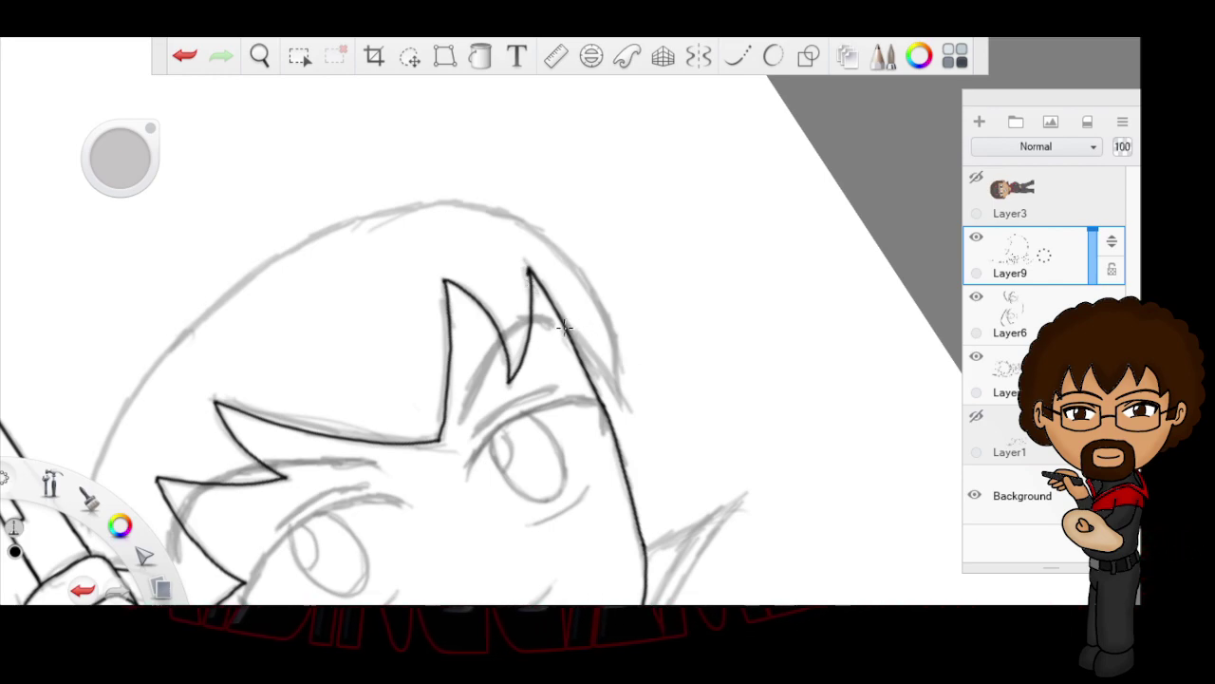
drag(608, 378, 619, 405)
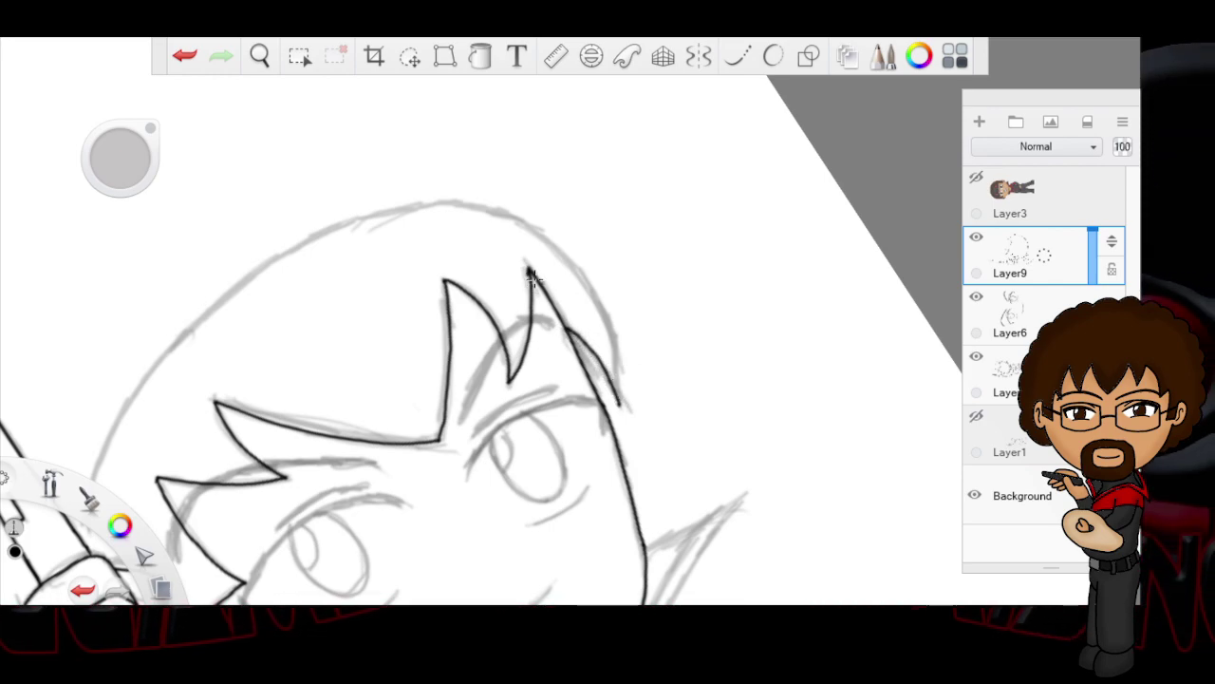
Step: Ink the outer edge of the side lock from its pointed tip up along the head sketch
click(259, 56)
mouse_move(636, 249)
mouse_down()
mouse_move(706, 282)
mouse_move(738, 393)
mouse_move(598, 496)
mouse_move(582, 474)
mouse_up()
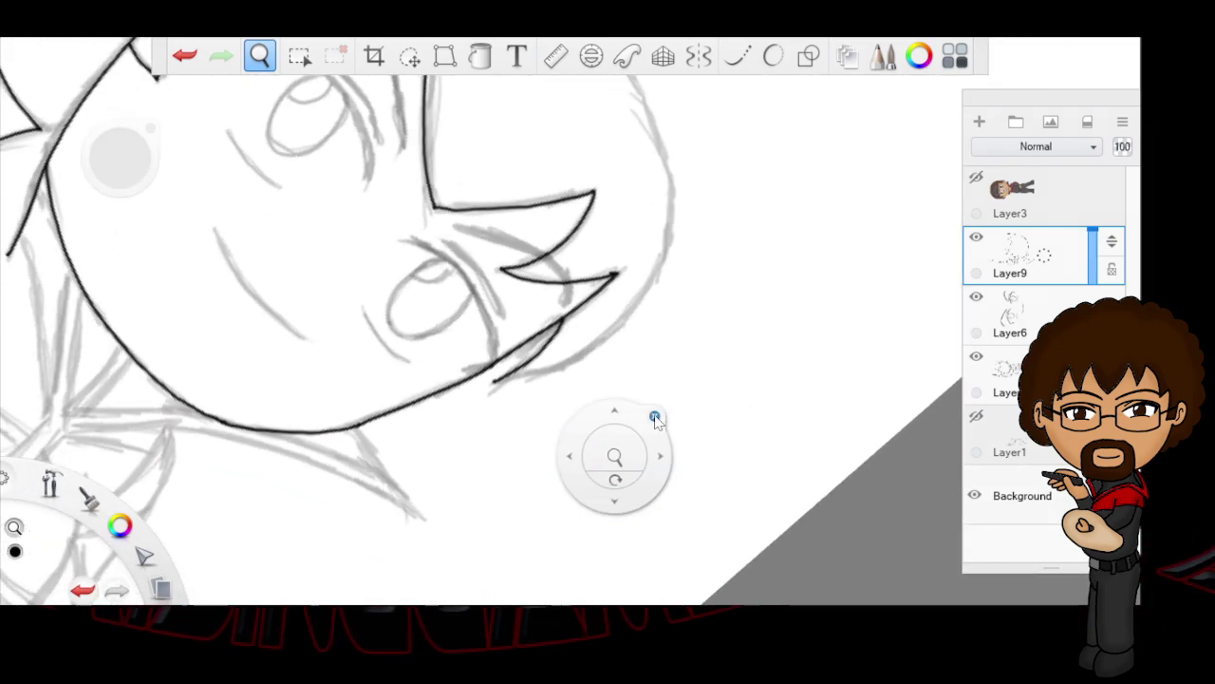
click(653, 418)
drag(493, 382, 589, 349)
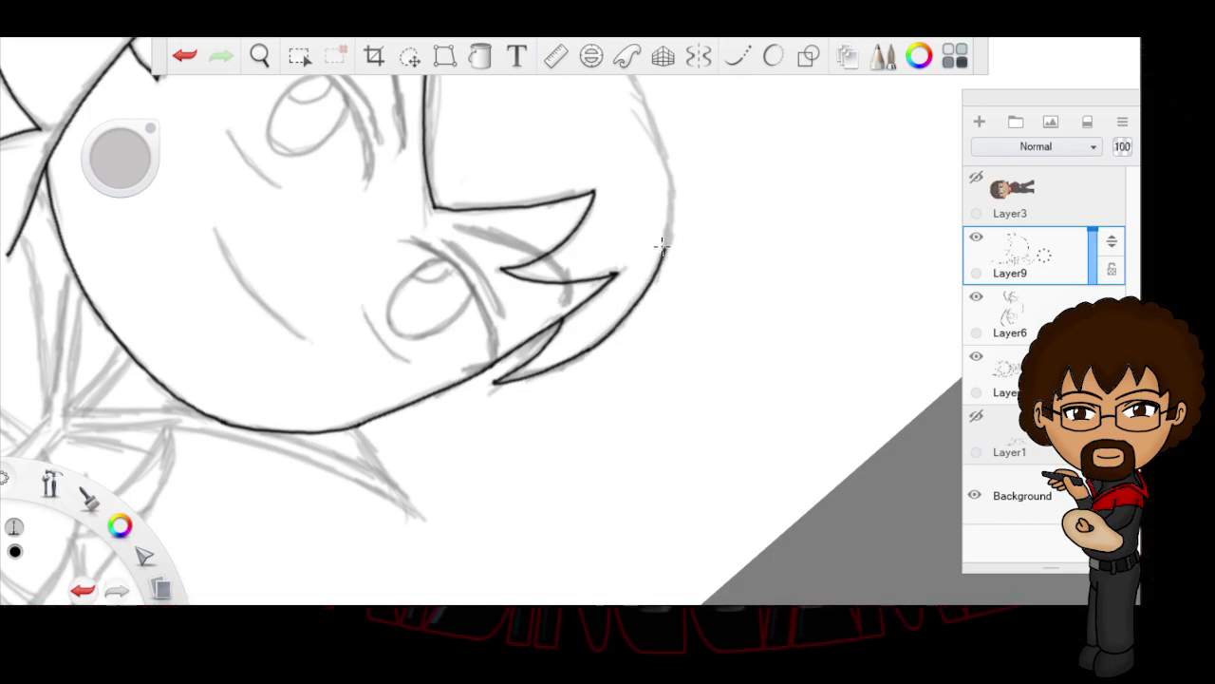
Step: Continue the outer hair contour from the side lock around the back of the head toward the crown, redrawing the rough stroke
click(261, 56)
mouse_move(712, 249)
mouse_down()
mouse_move(603, 351)
mouse_move(634, 353)
mouse_up()
drag(775, 274, 548, 396)
click(581, 387)
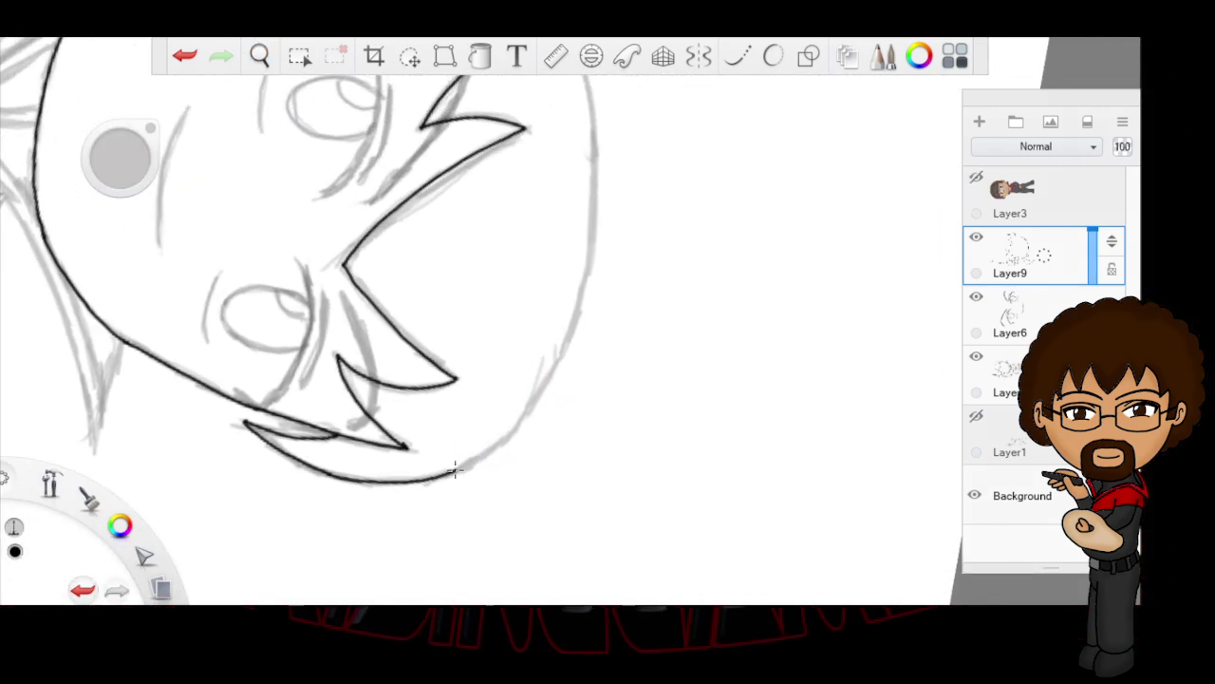
key(ctrl+z)
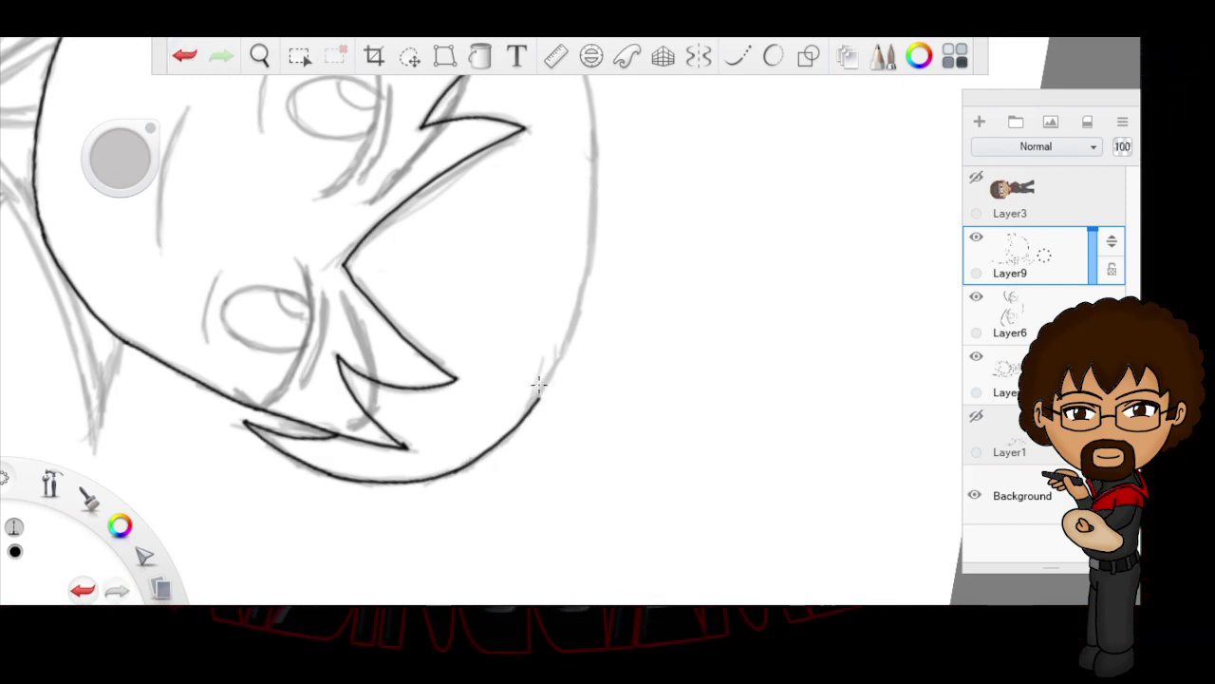
drag(533, 398, 587, 262)
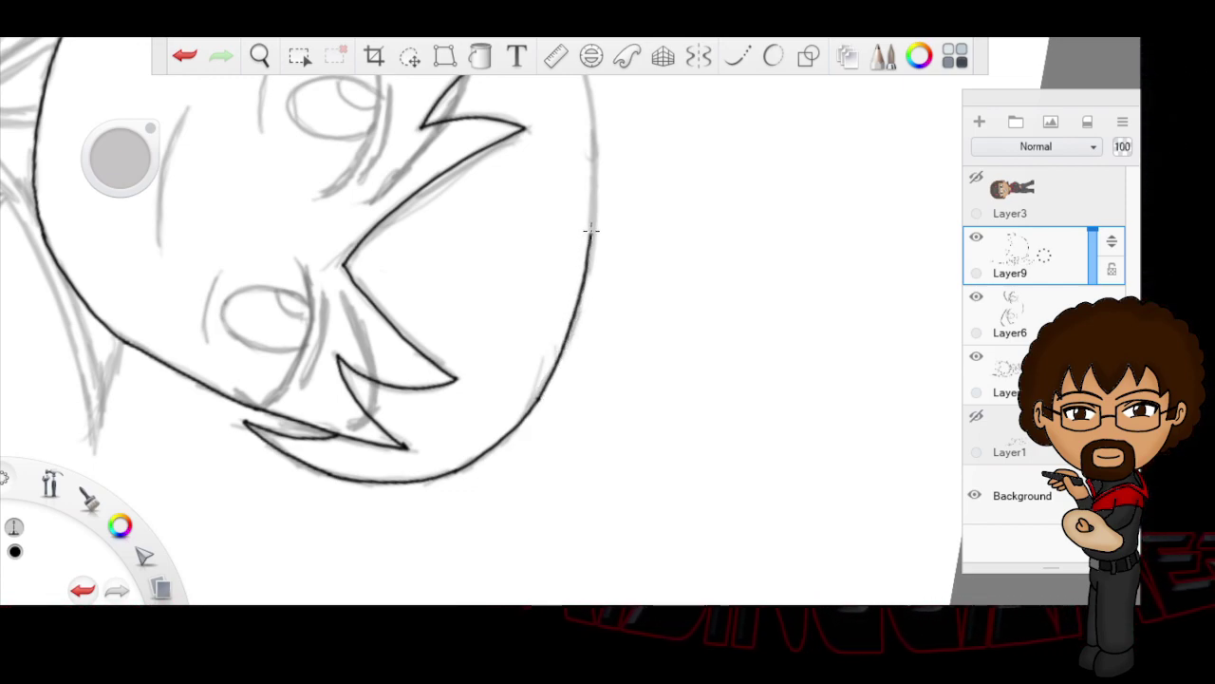
Step: Finish the outer hair contour over the crown down to the pen just above the fist, redrawing the last section smoothly
click(268, 57)
drag(680, 168, 635, 386)
click(622, 327)
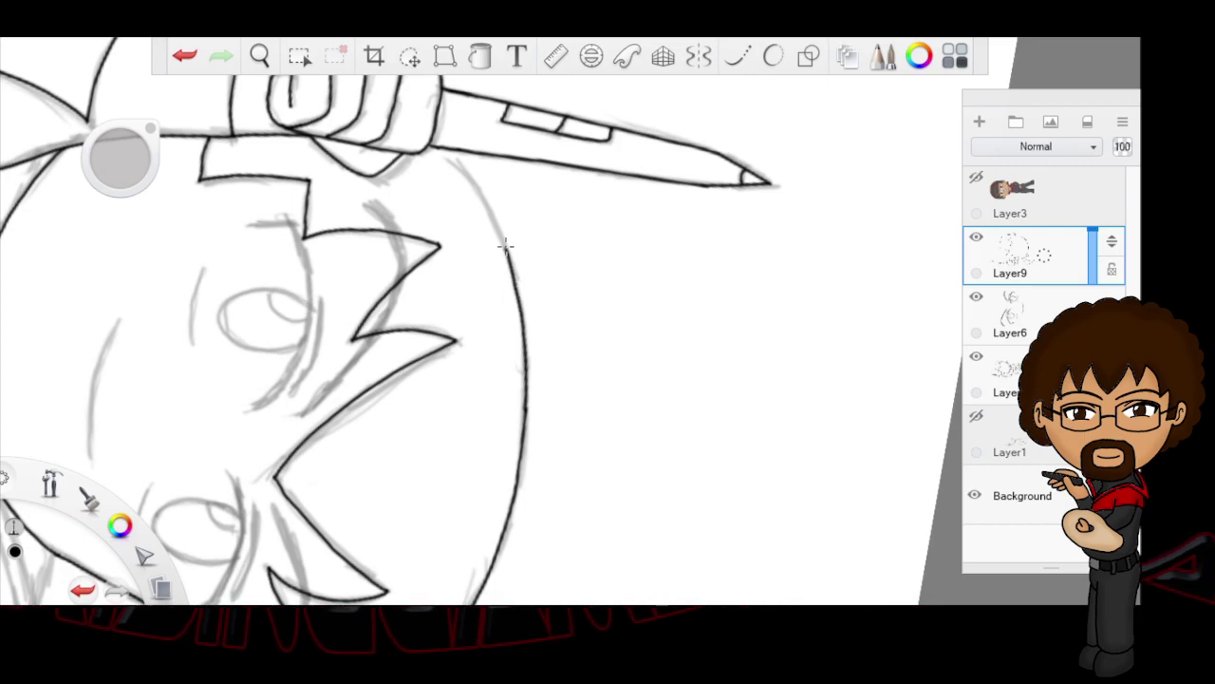
click(259, 56)
mouse_move(488, 307)
mouse_down()
mouse_move(590, 300)
mouse_move(513, 279)
mouse_move(550, 488)
mouse_move(642, 428)
mouse_move(678, 472)
mouse_move(646, 355)
mouse_up()
click(635, 319)
drag(533, 258, 512, 302)
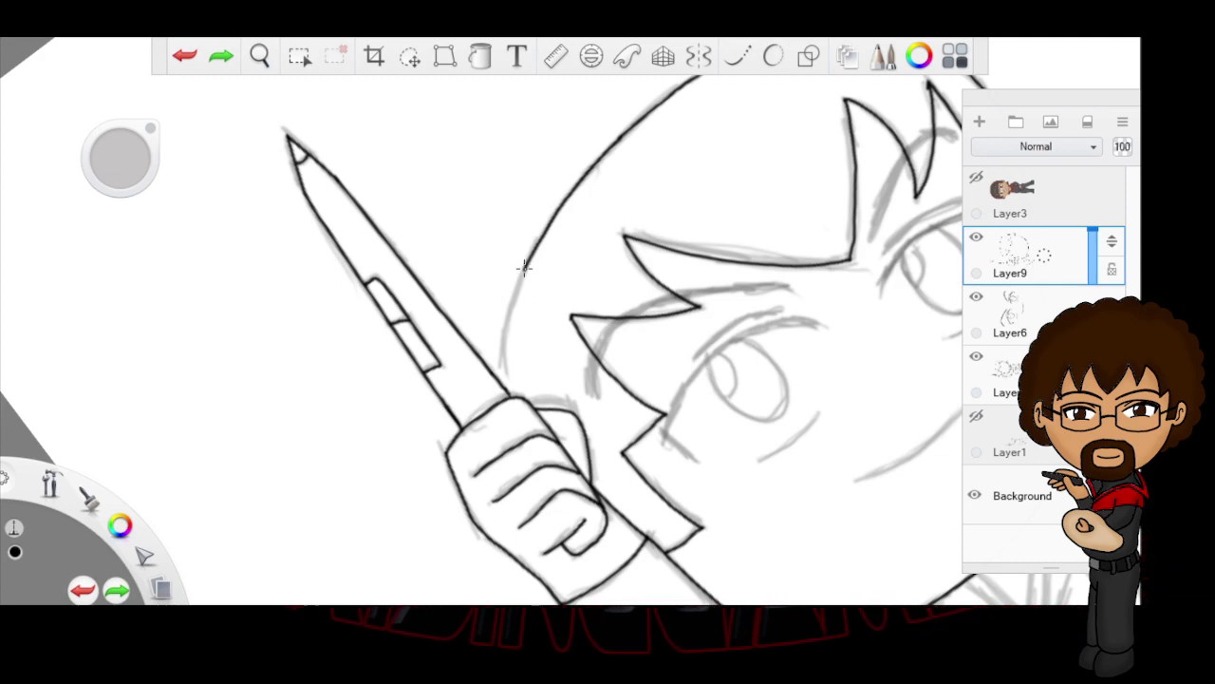
mouse_move(503, 383)
mouse_down()
mouse_move(512, 300)
mouse_move(559, 217)
mouse_up()
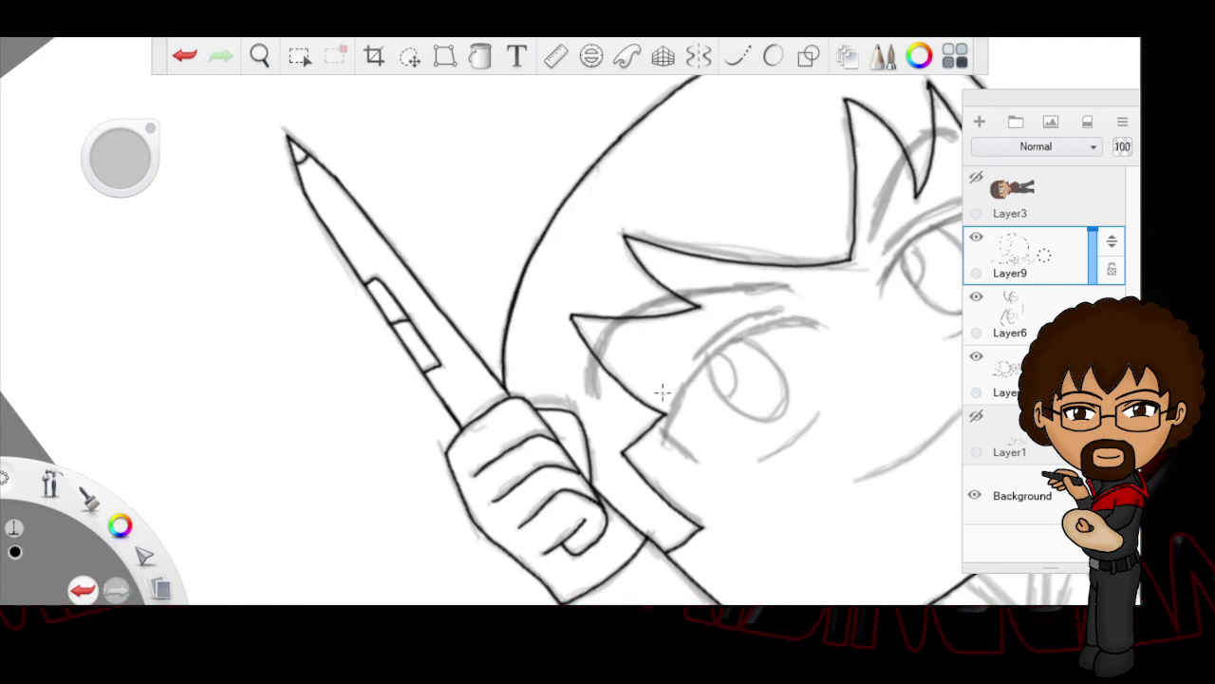
Step: Ink the two parallel lines of the collar trim from the chin on the raised-arm side down to the V point
click(259, 55)
mouse_move(838, 359)
mouse_down()
mouse_move(814, 361)
mouse_move(735, 195)
mouse_move(830, 386)
mouse_move(716, 502)
mouse_move(702, 488)
mouse_move(742, 492)
mouse_move(605, 221)
mouse_up()
drag(629, 345, 657, 353)
drag(671, 493, 653, 302)
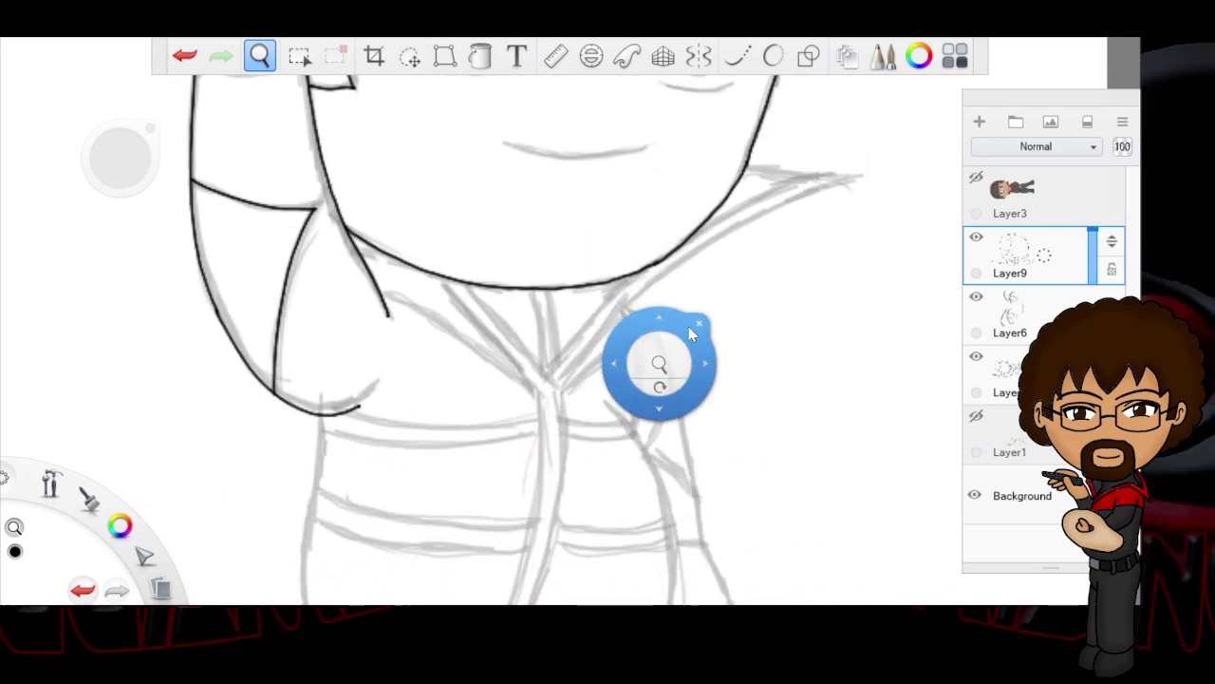
click(698, 325)
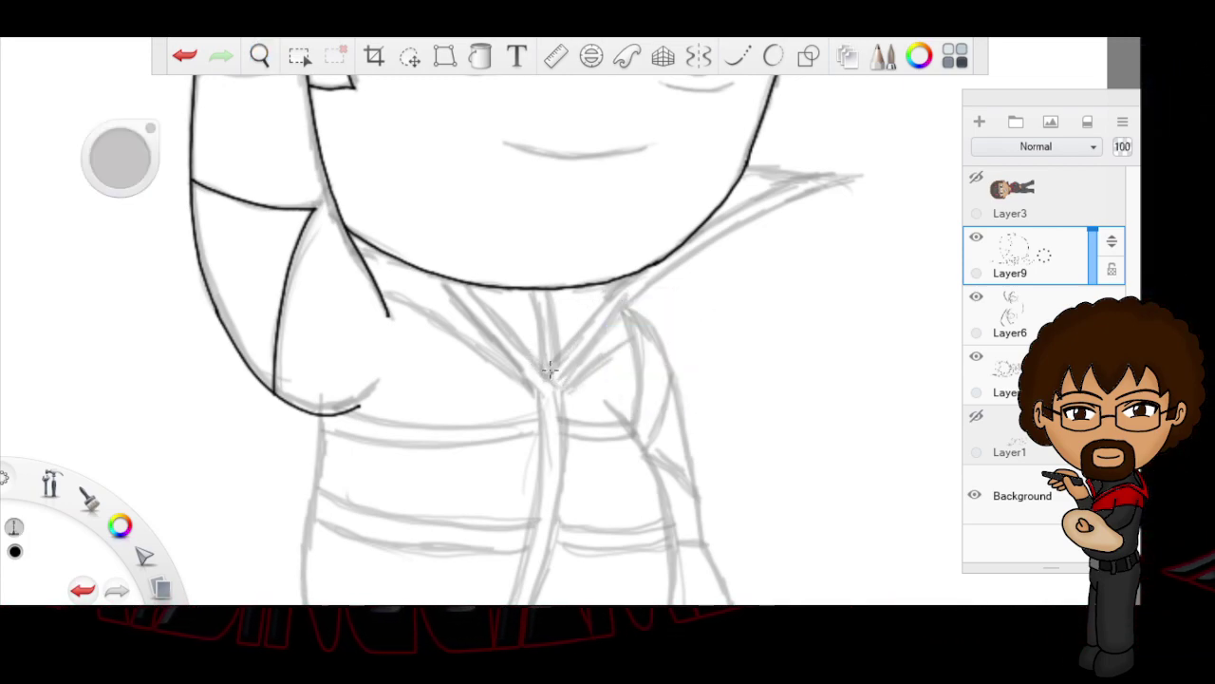
drag(563, 391, 514, 341)
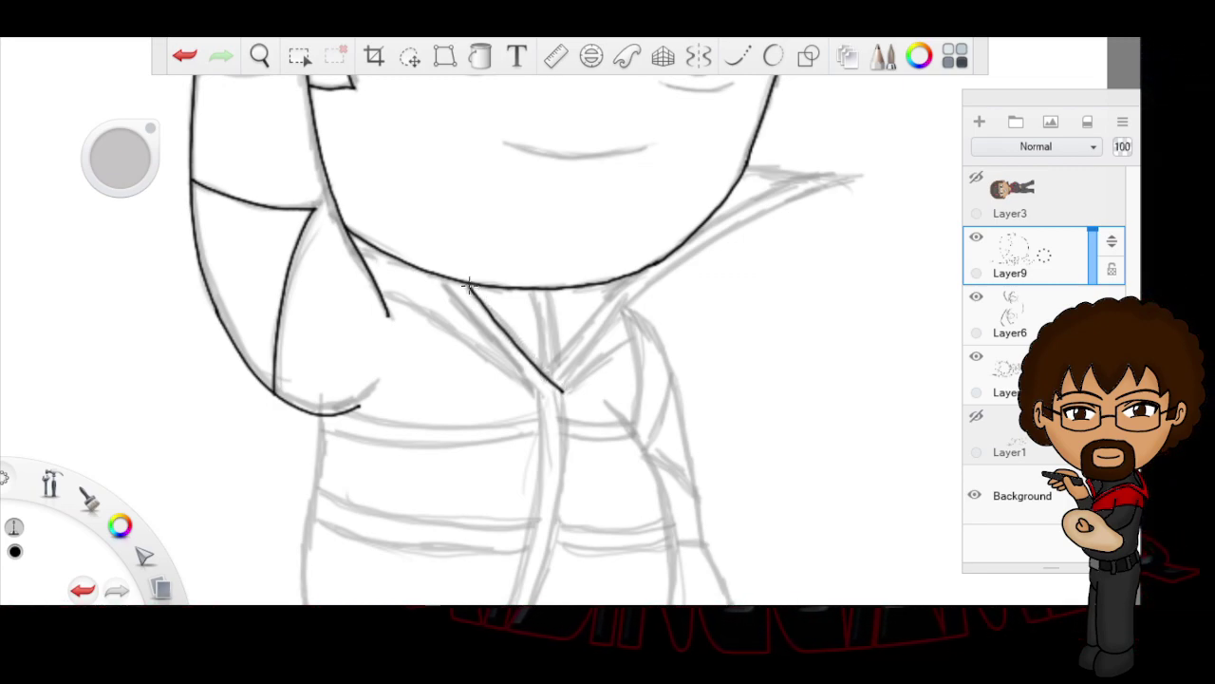
drag(472, 293, 560, 384)
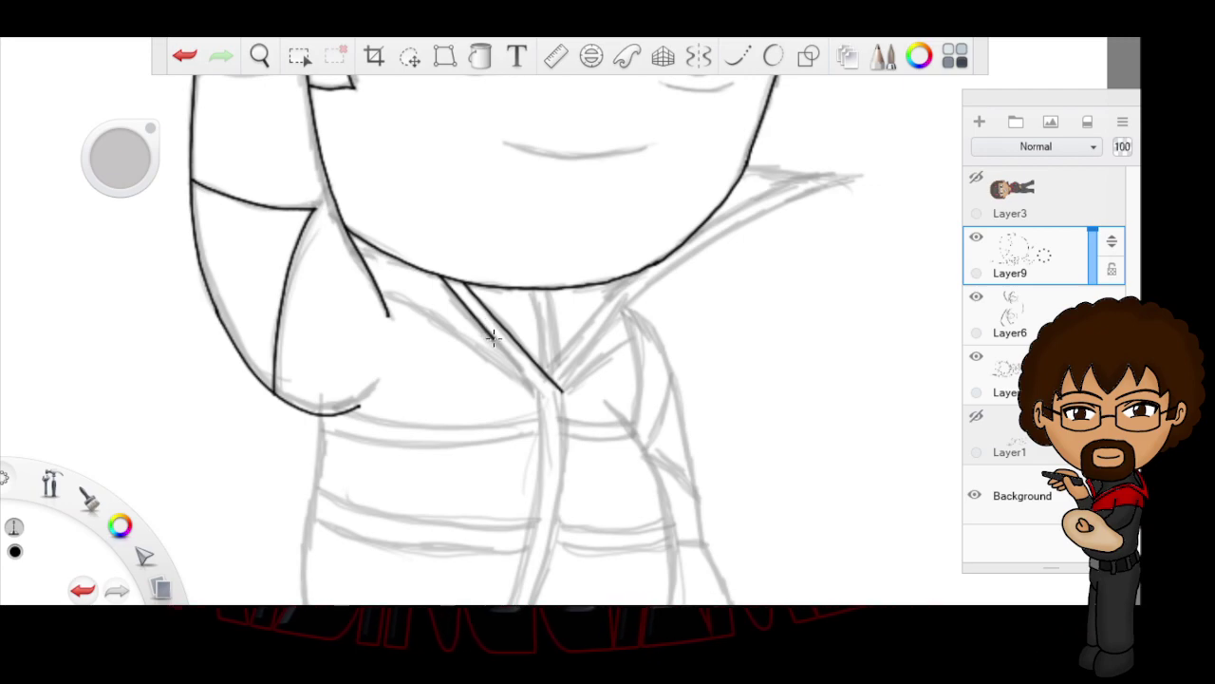
drag(534, 385, 545, 399)
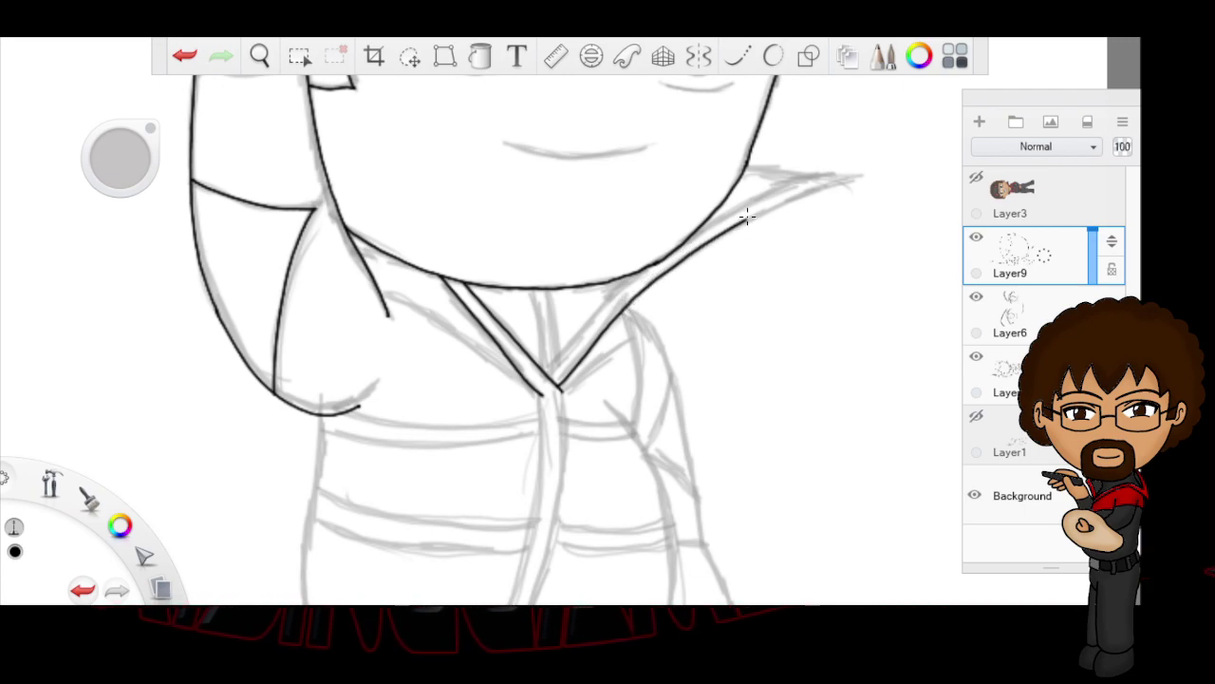
Step: Ink the far side of the collar out to its pointed tip and back to the jaw, plus the shirt's centre lines inside the V
drag(848, 179, 853, 177)
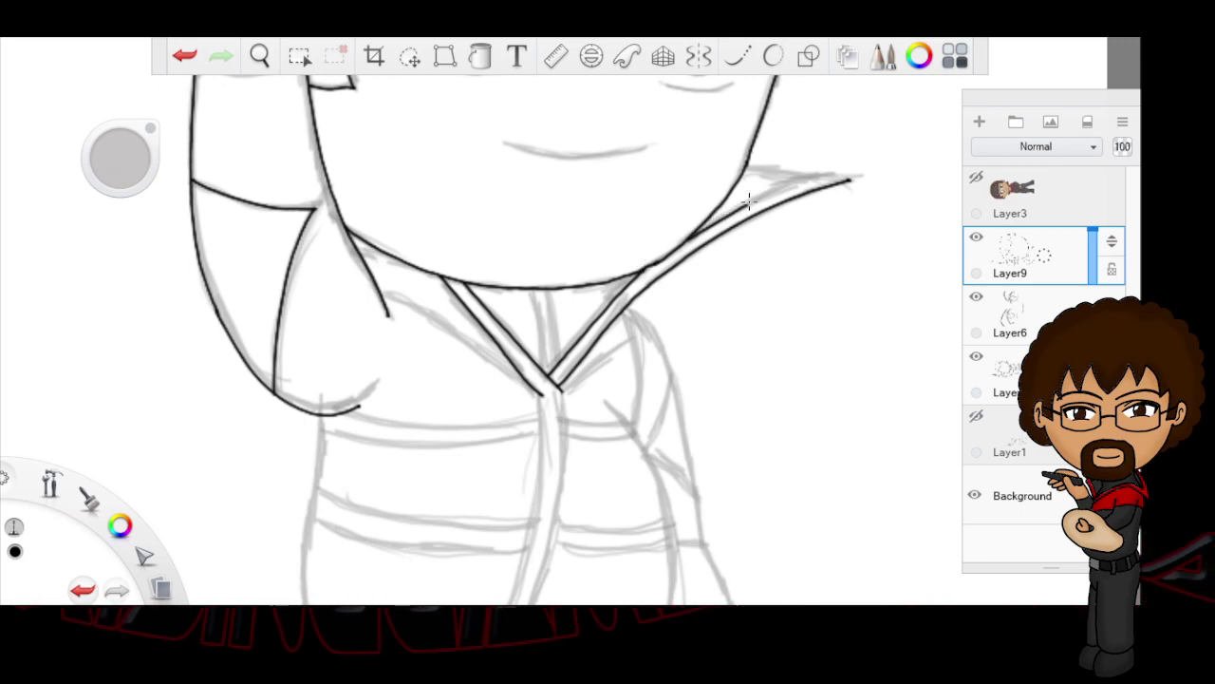
drag(746, 202, 852, 177)
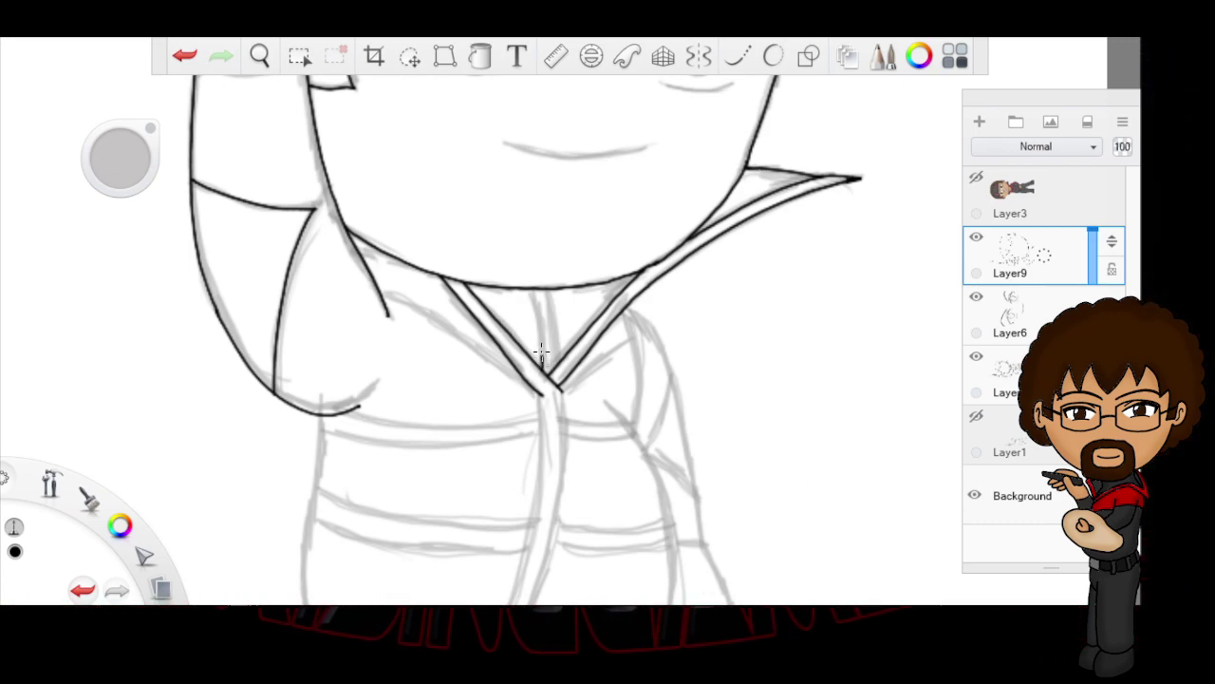
drag(529, 289, 552, 348)
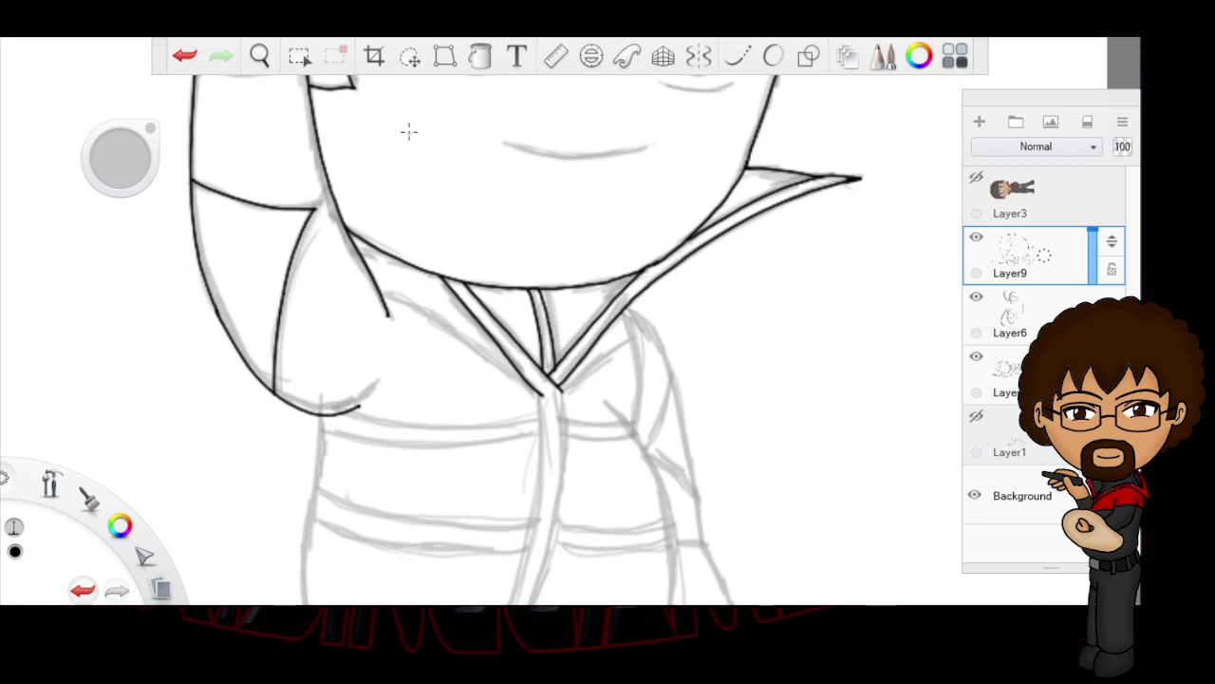
Step: Ink both edges of the jacket's front trim from the collar's V point down to the belt, redrawing each stroke until clean
click(260, 56)
drag(639, 534, 610, 352)
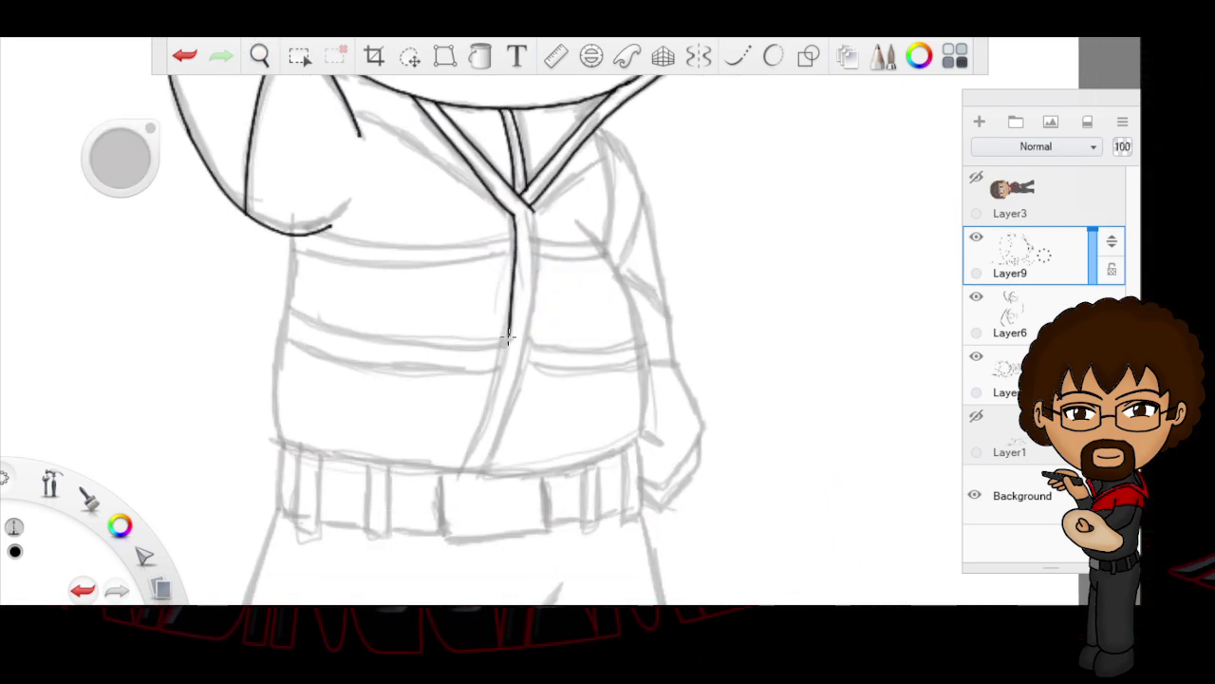
drag(493, 390, 465, 467)
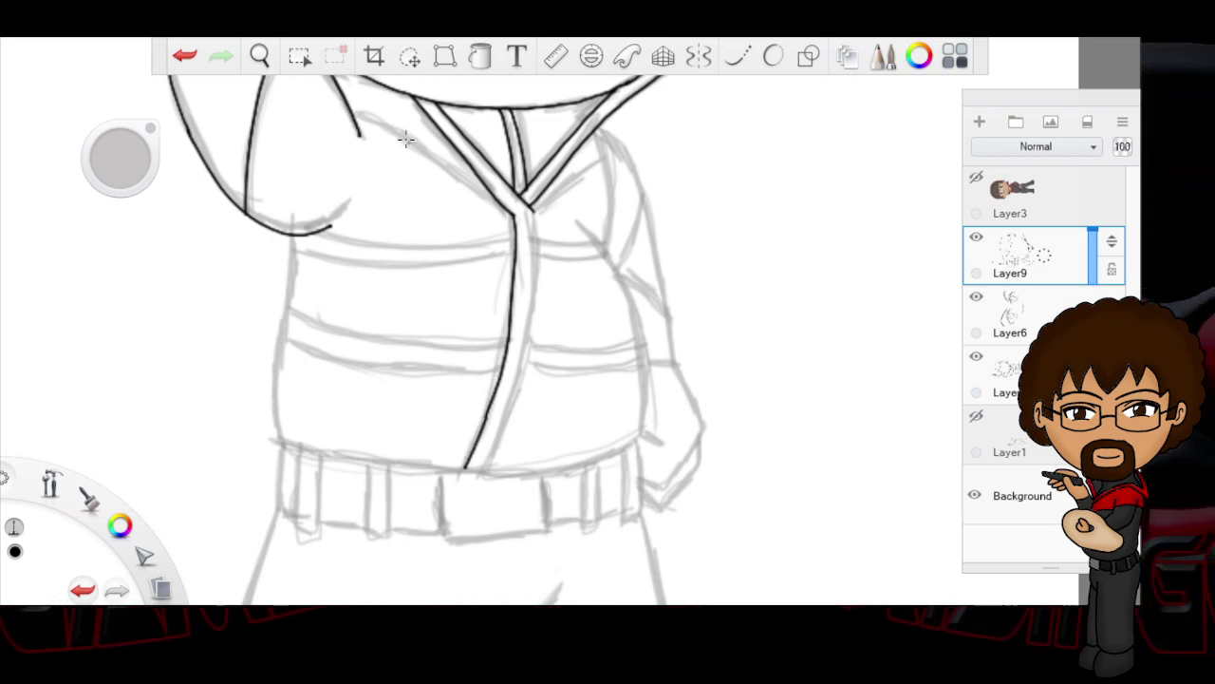
click(186, 57)
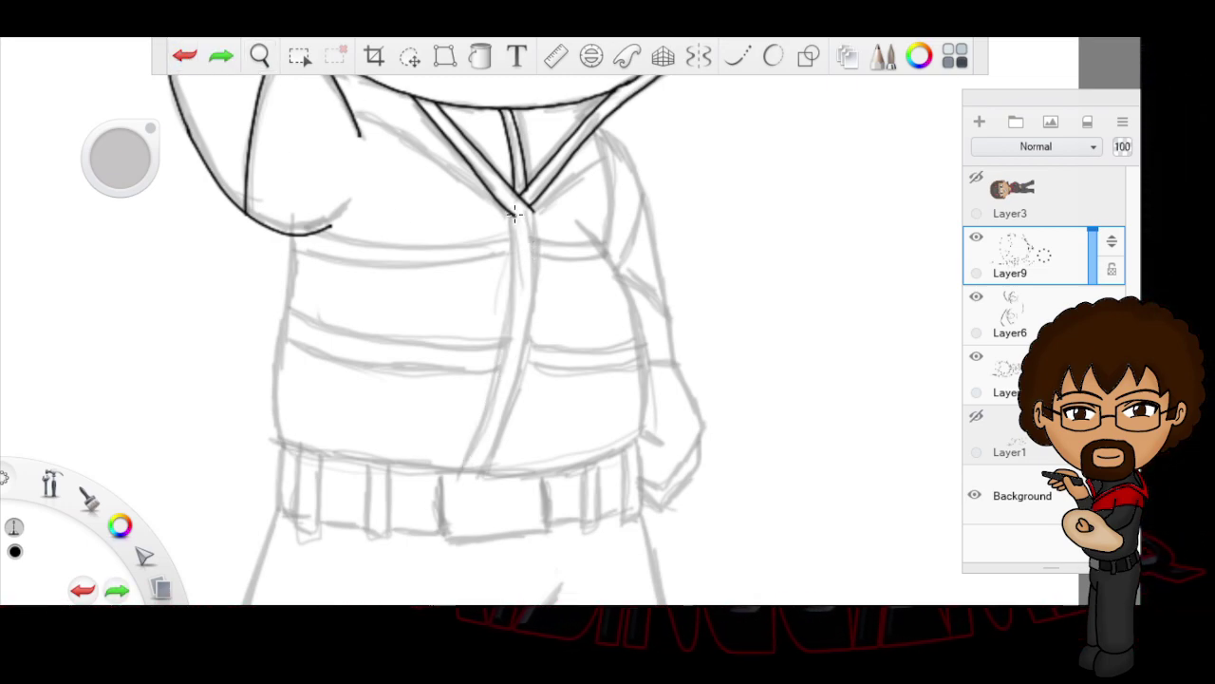
mouse_move(473, 443)
mouse_down()
mouse_move(463, 468)
mouse_move(512, 372)
mouse_up()
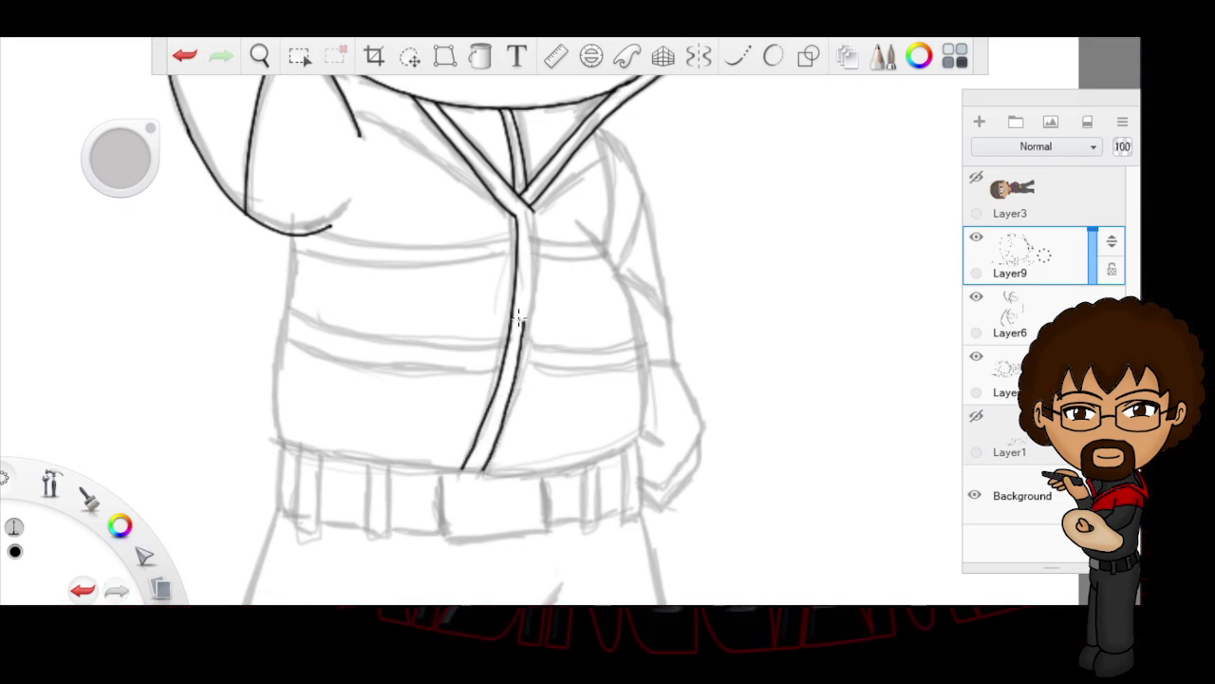
click(186, 56)
drag(482, 462, 528, 327)
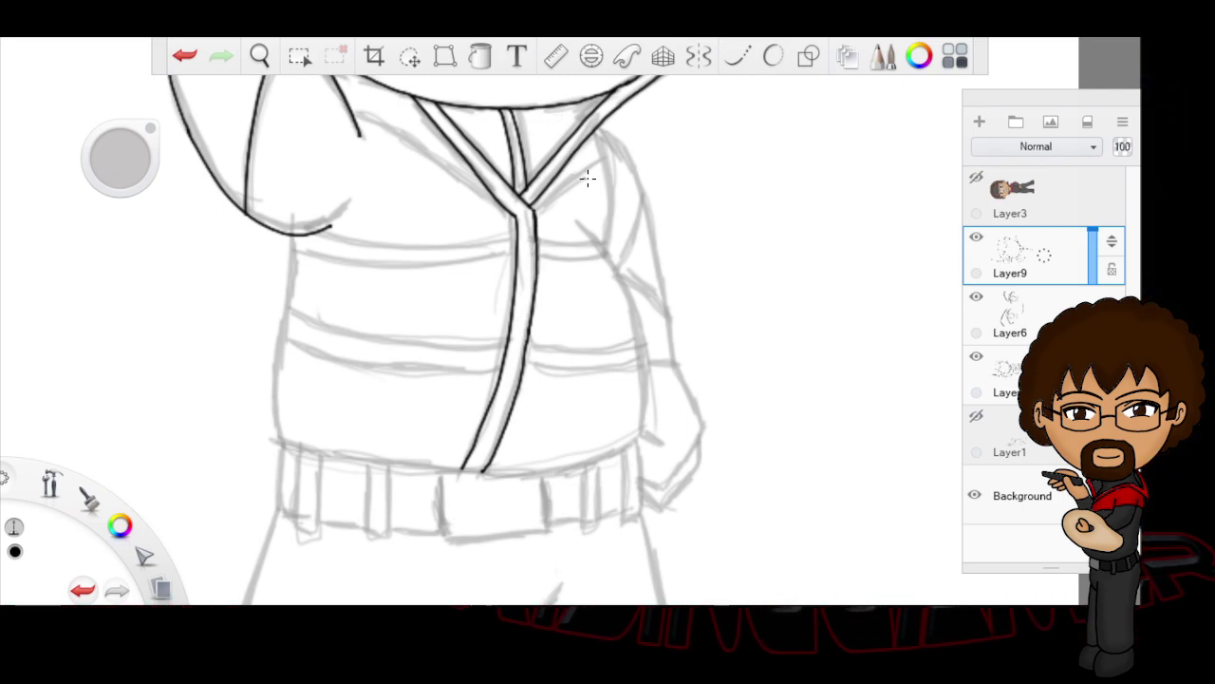
Step: Ink the armhole line below the far collar and the torso's side from the raised sleeve to the belt, redrawing the side stroke
drag(600, 249, 596, 133)
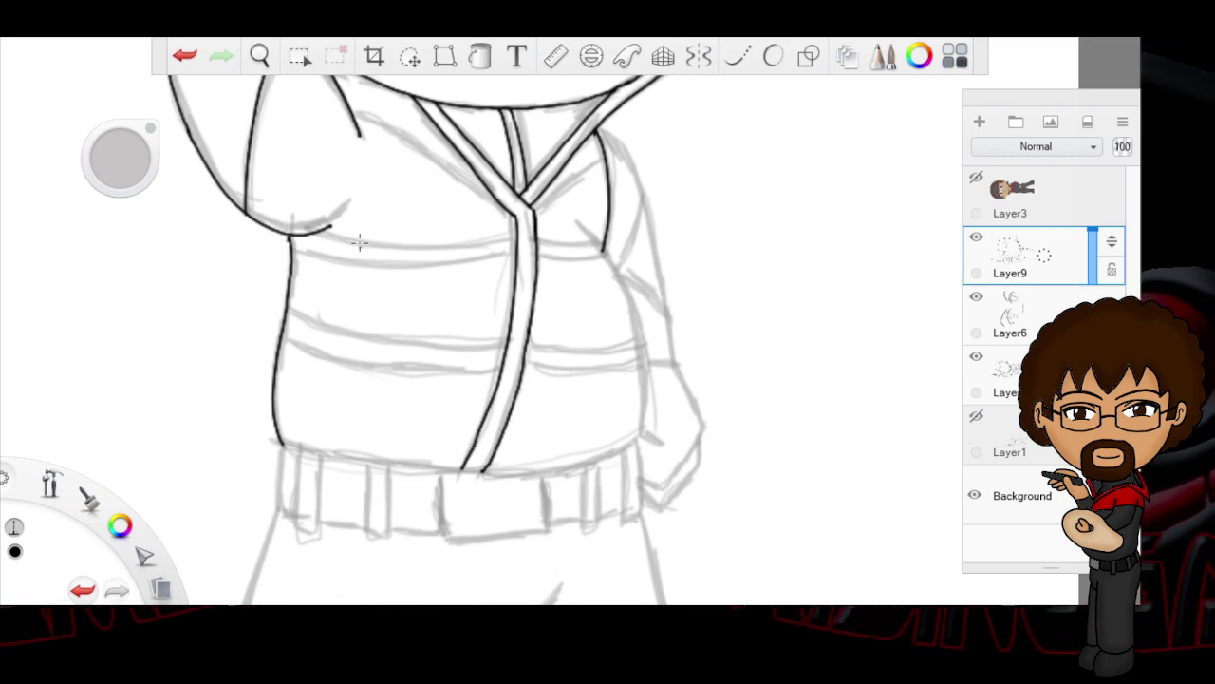
click(185, 57)
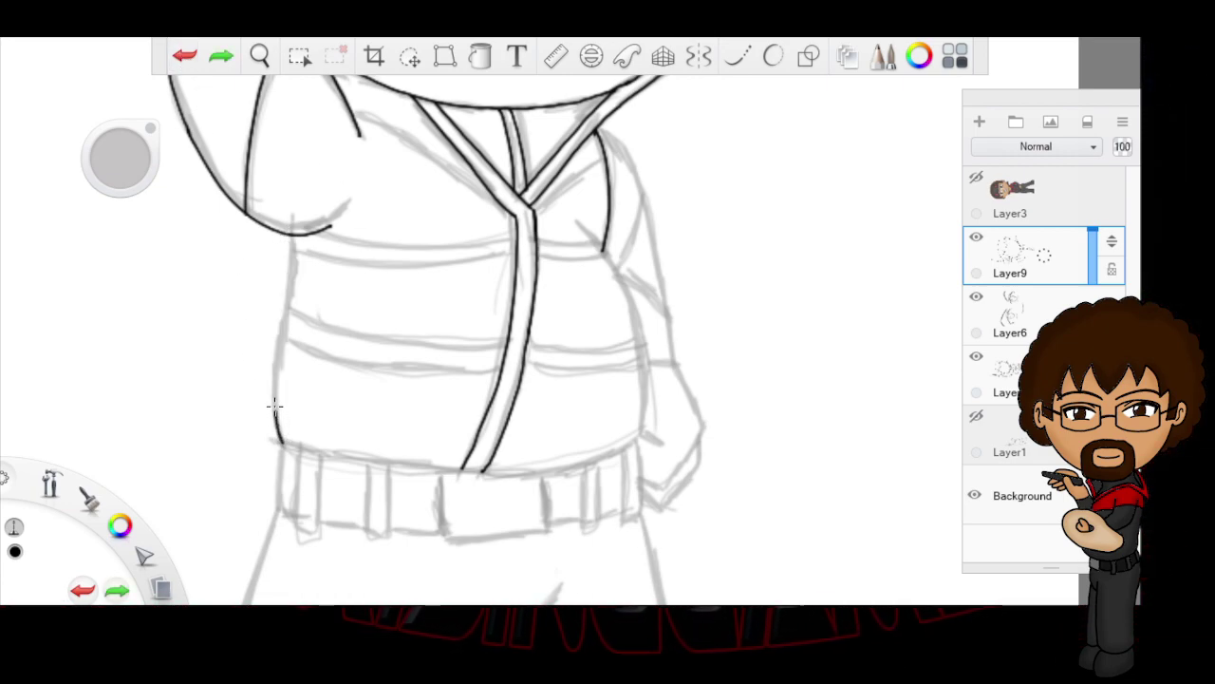
drag(291, 277, 290, 227)
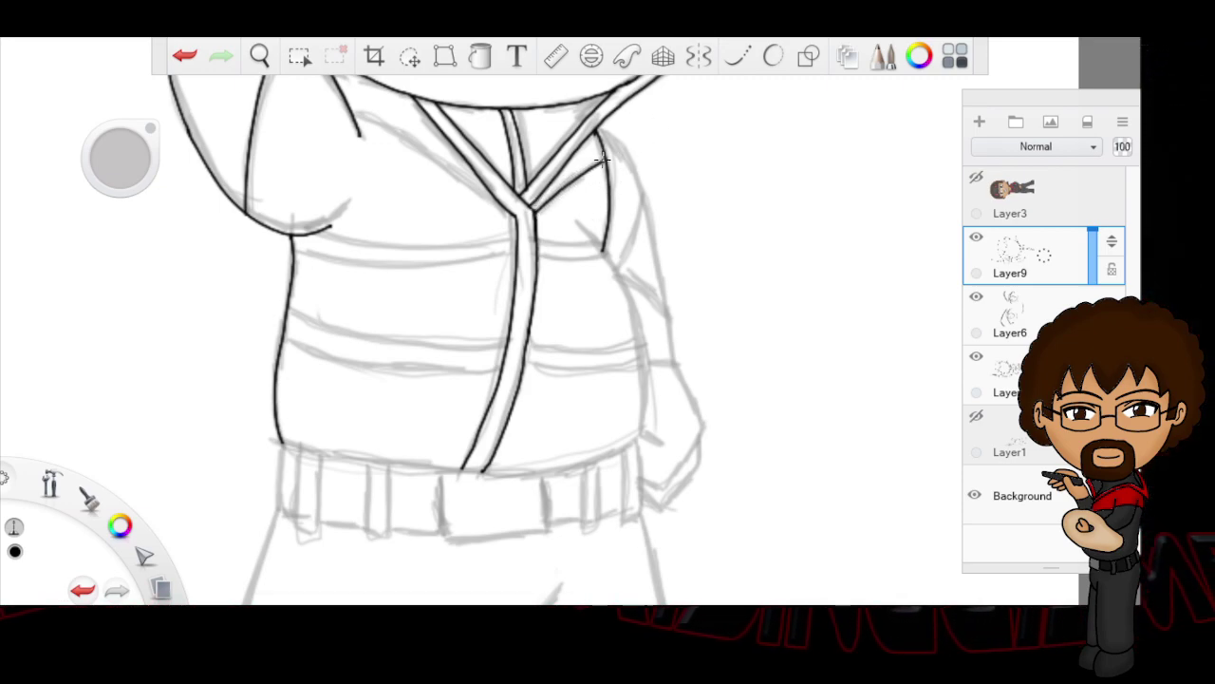
Step: Ink the collar's outer edge on the raised-arm side and both double-lined stripes across that half of the jacket
click(259, 55)
mouse_move(482, 257)
mouse_down()
mouse_move(502, 312)
mouse_move(570, 333)
mouse_move(600, 422)
mouse_move(591, 231)
mouse_up()
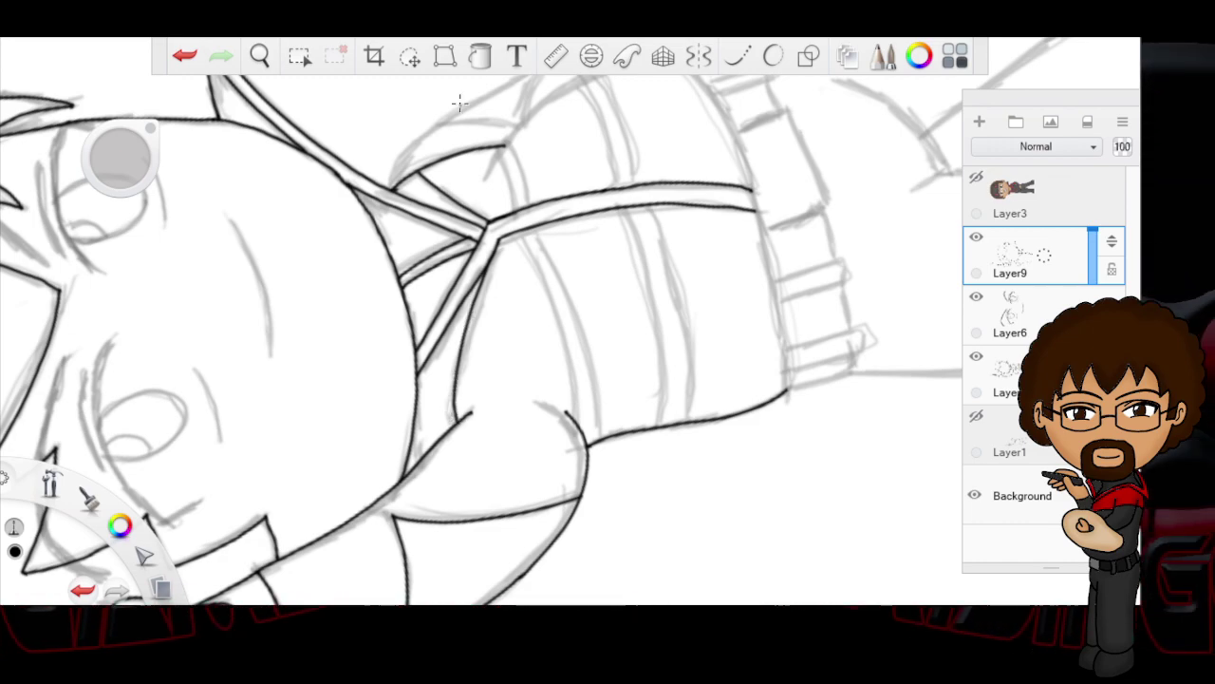
click(259, 56)
mouse_move(659, 271)
mouse_down()
mouse_move(629, 290)
mouse_move(674, 251)
mouse_move(725, 306)
mouse_move(709, 396)
mouse_move(601, 371)
mouse_up()
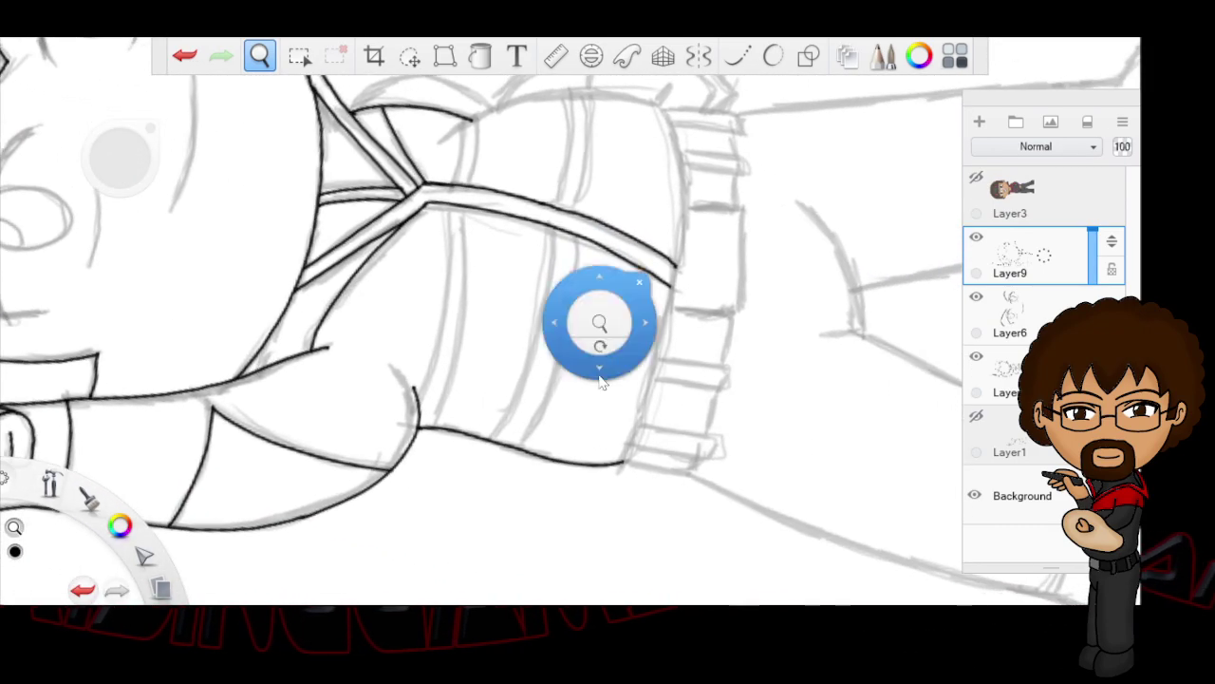
click(638, 282)
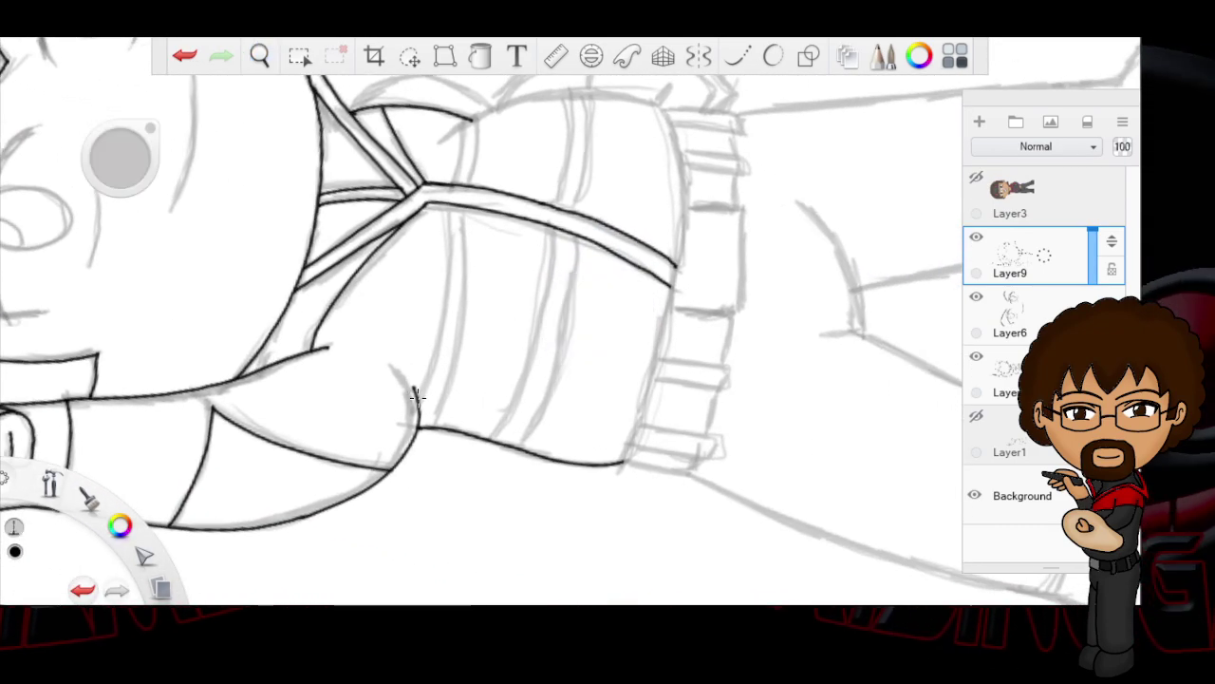
drag(425, 378, 432, 349)
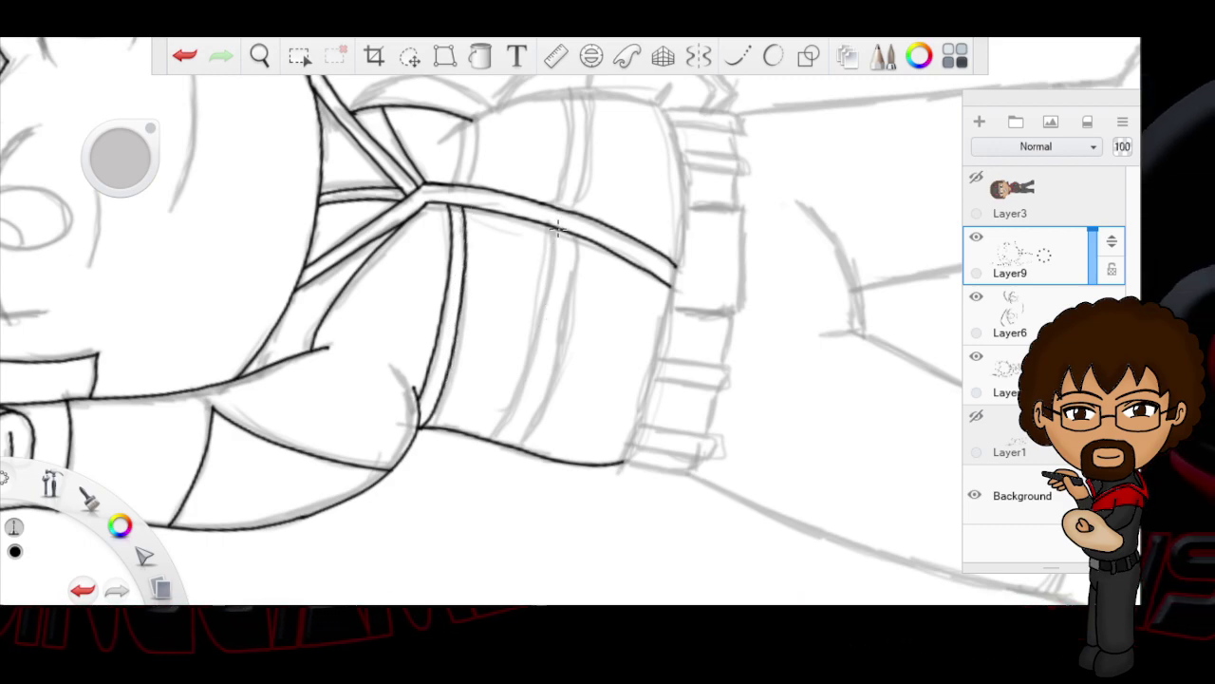
drag(554, 228, 545, 318)
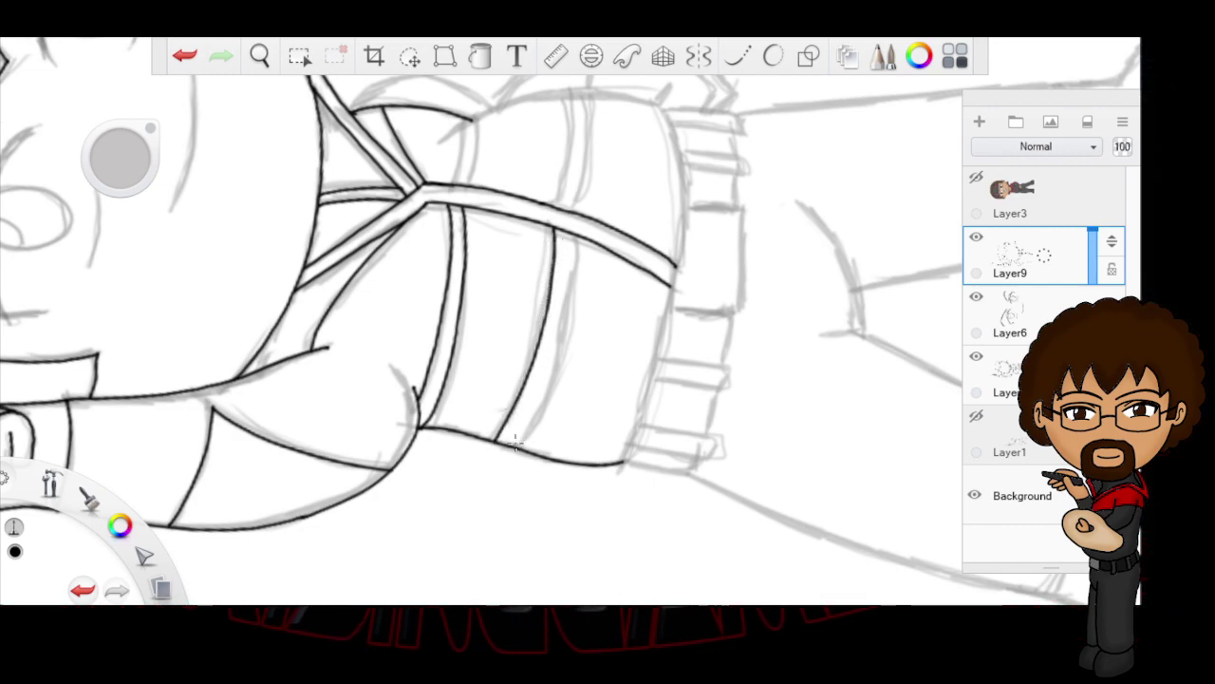
drag(510, 438, 549, 347)
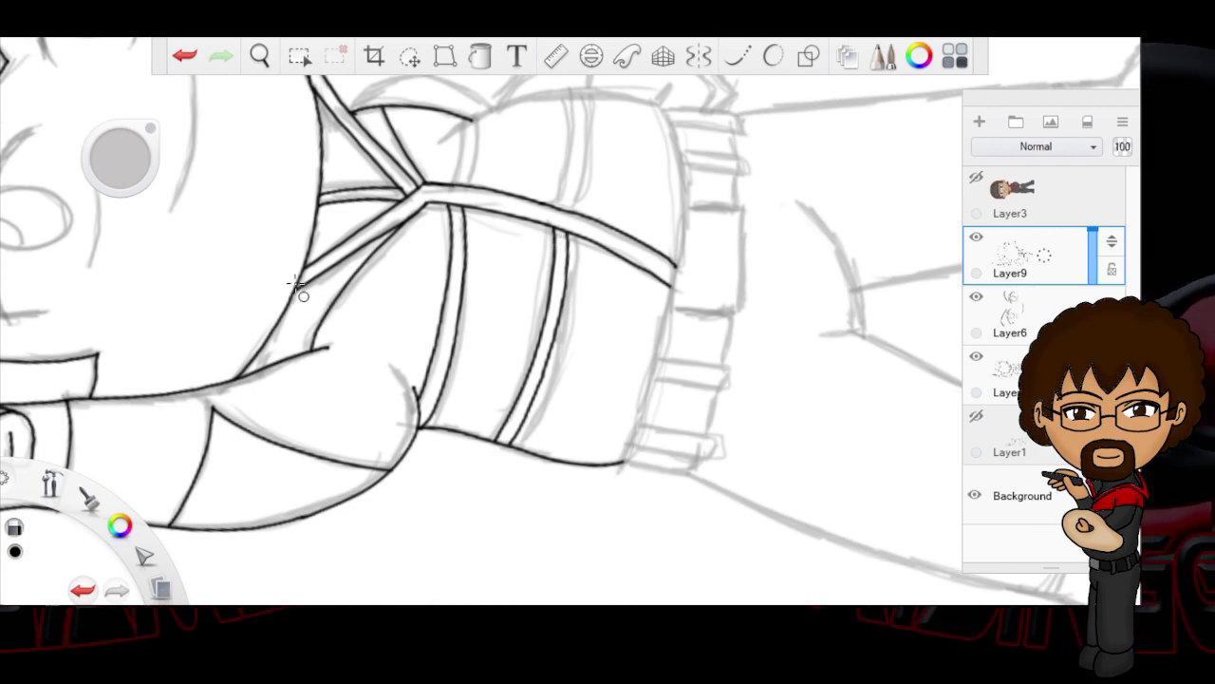
Step: Ink the torso's far side contour from the chest past the armhole line down to the belt, redrawing the lower stroke until smooth
click(259, 56)
drag(662, 228, 633, 365)
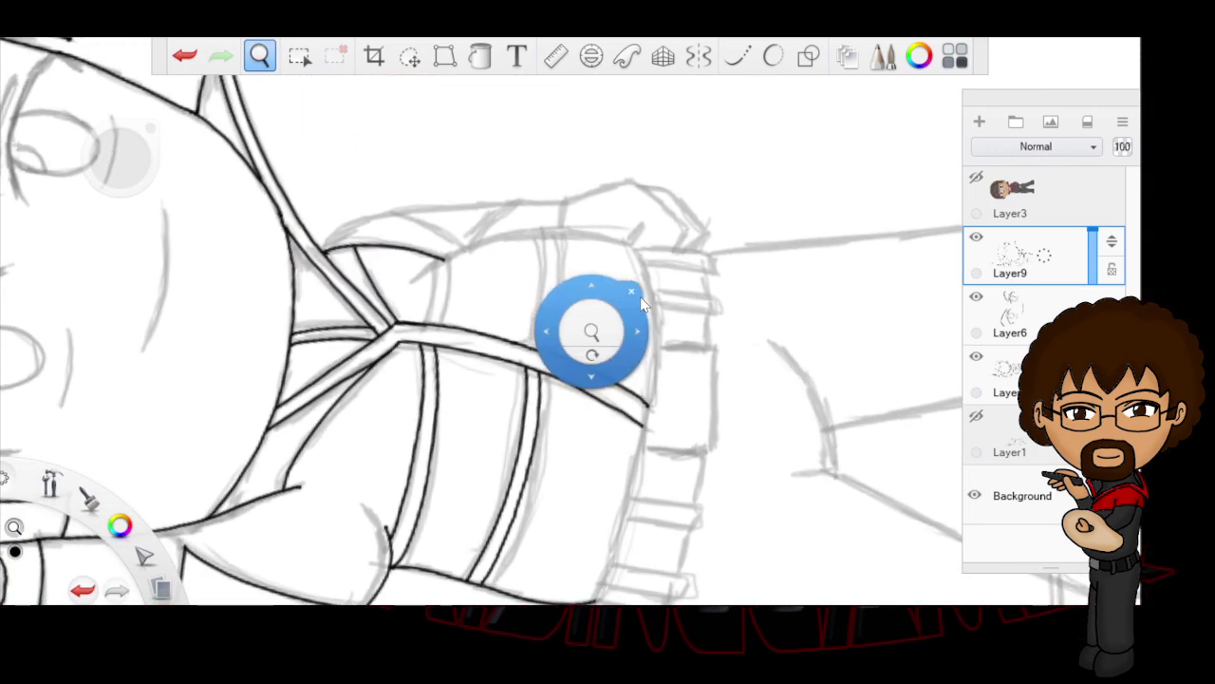
click(632, 291)
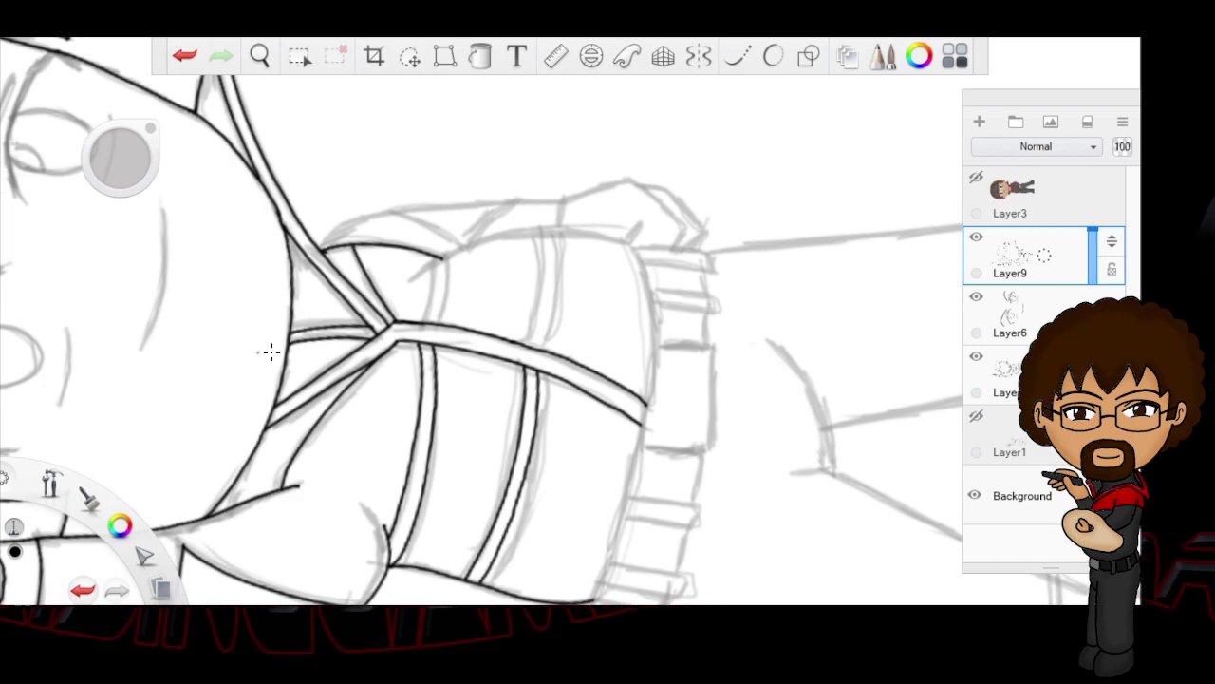
drag(408, 280, 456, 250)
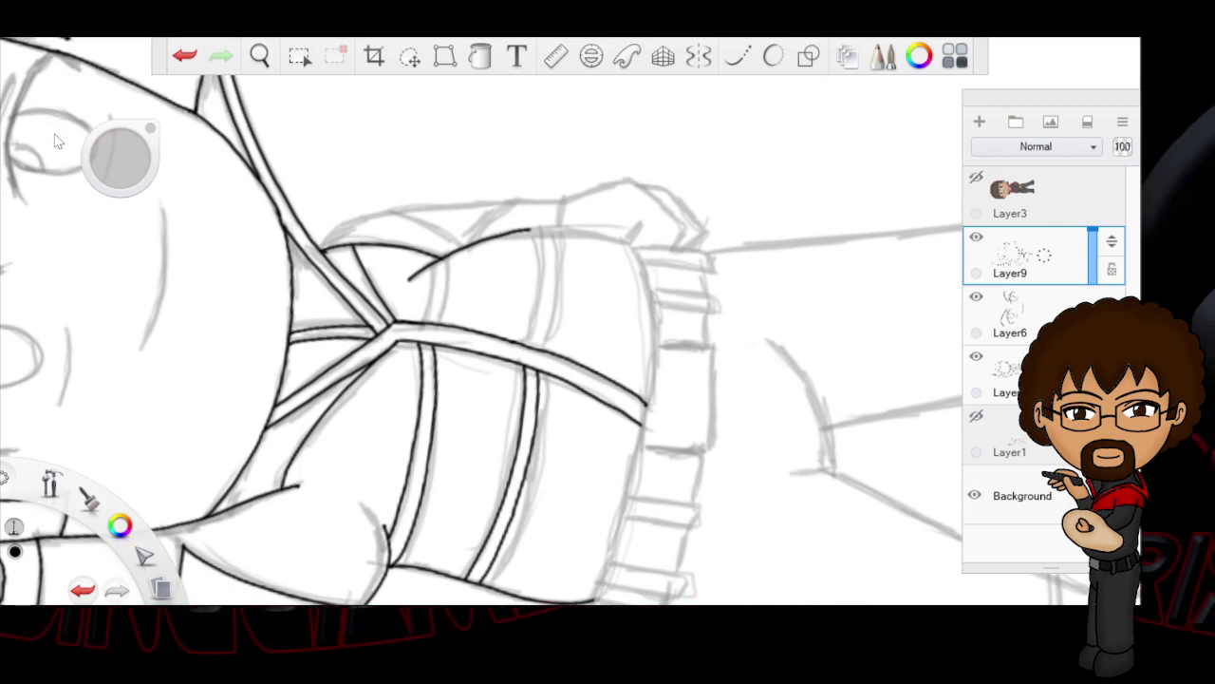
key(space)
drag(662, 252, 645, 424)
click(680, 360)
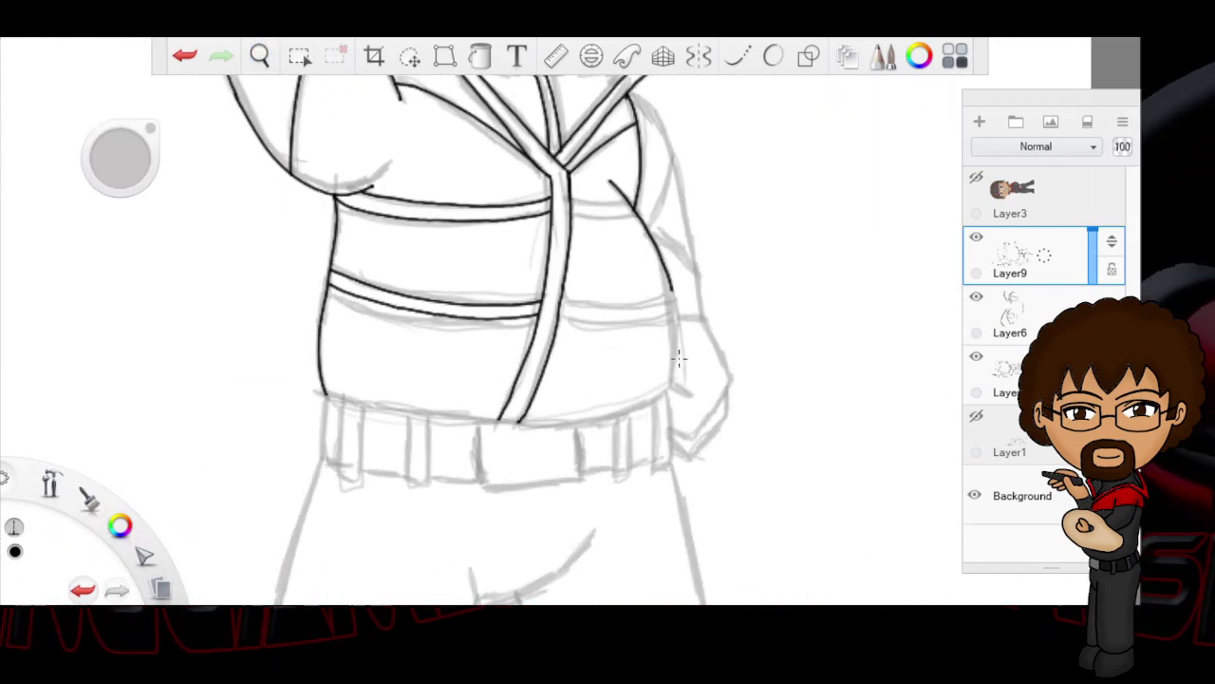
drag(670, 286, 673, 310)
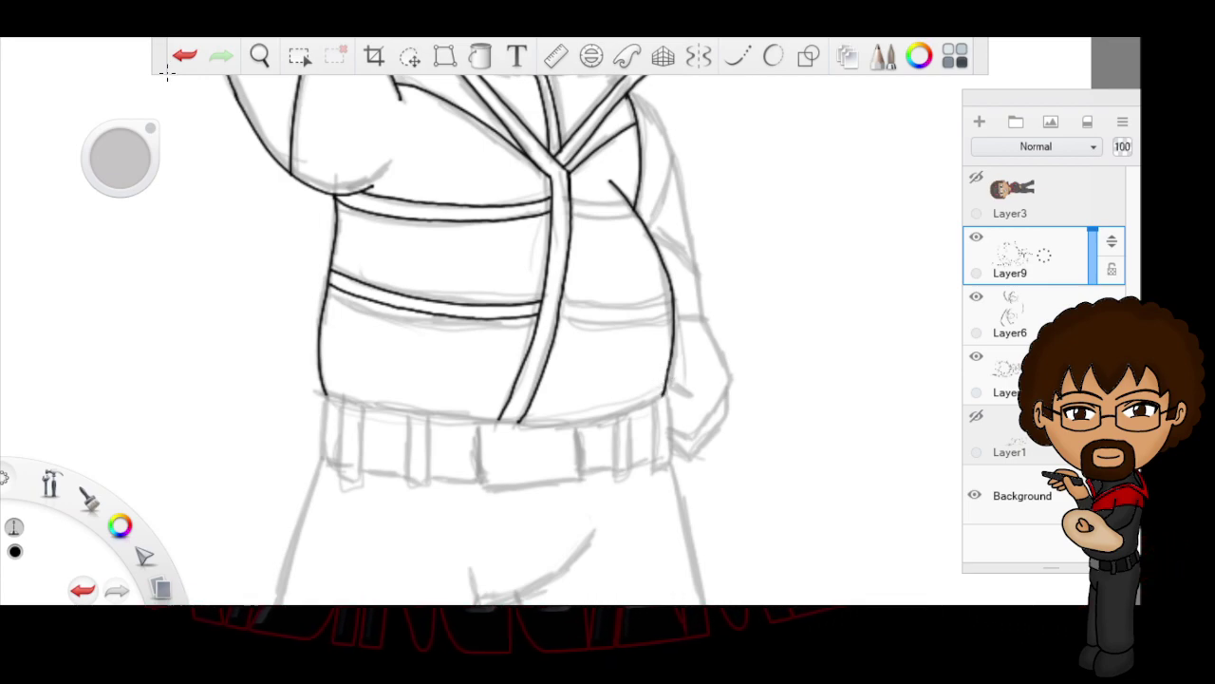
drag(669, 287, 673, 368)
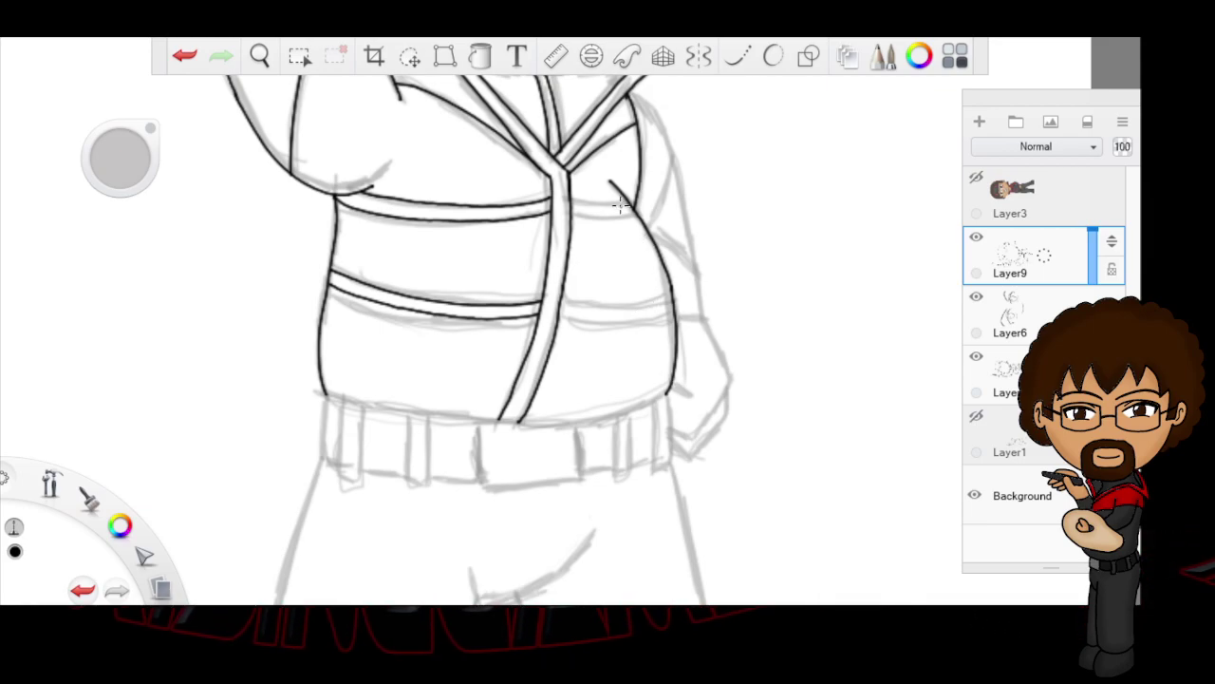
Step: Ink the jacket's bottom hem along the belt from side to side, plus the two double-lined stripes across the far half of the front
click(259, 56)
mouse_move(706, 348)
mouse_down()
mouse_move(632, 269)
mouse_move(743, 385)
mouse_move(540, 483)
mouse_move(557, 461)
mouse_up()
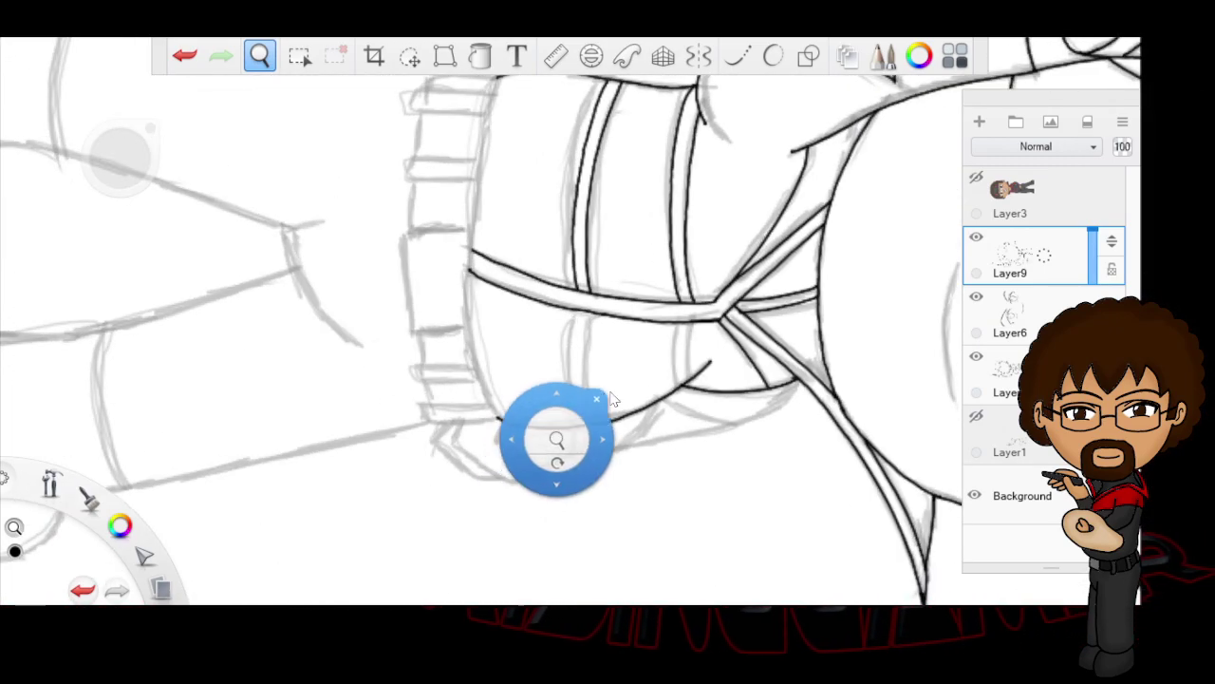
drag(601, 398, 554, 464)
click(565, 425)
drag(437, 482, 406, 363)
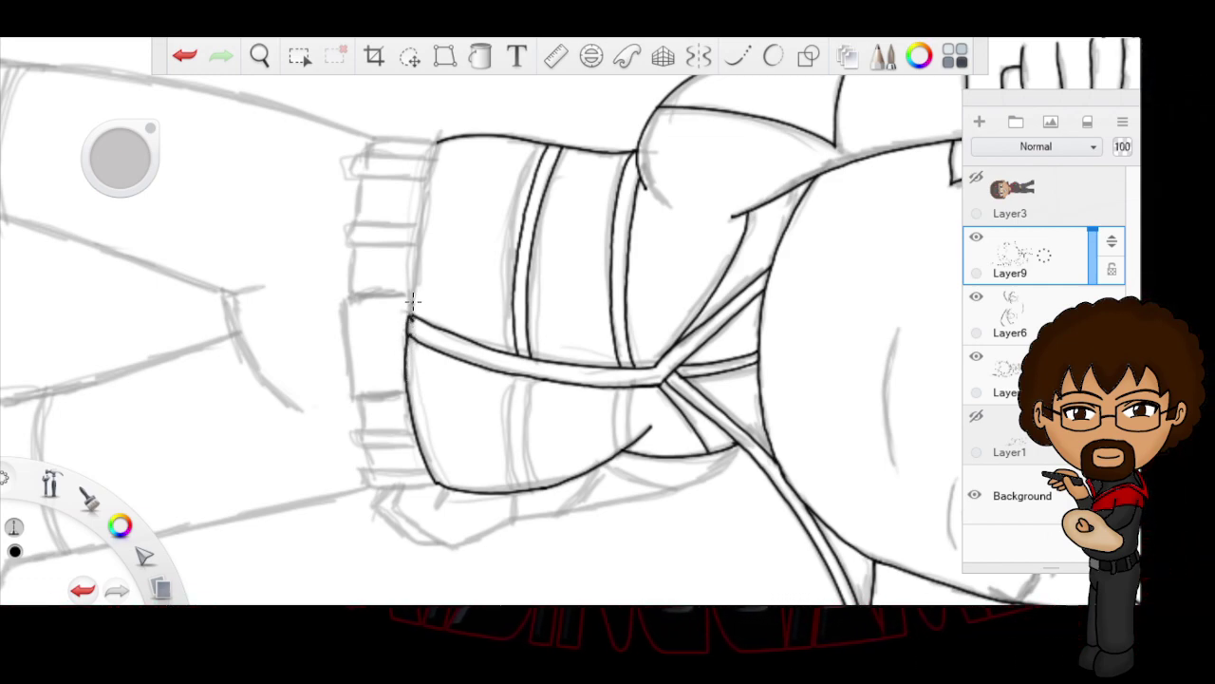
click(184, 56)
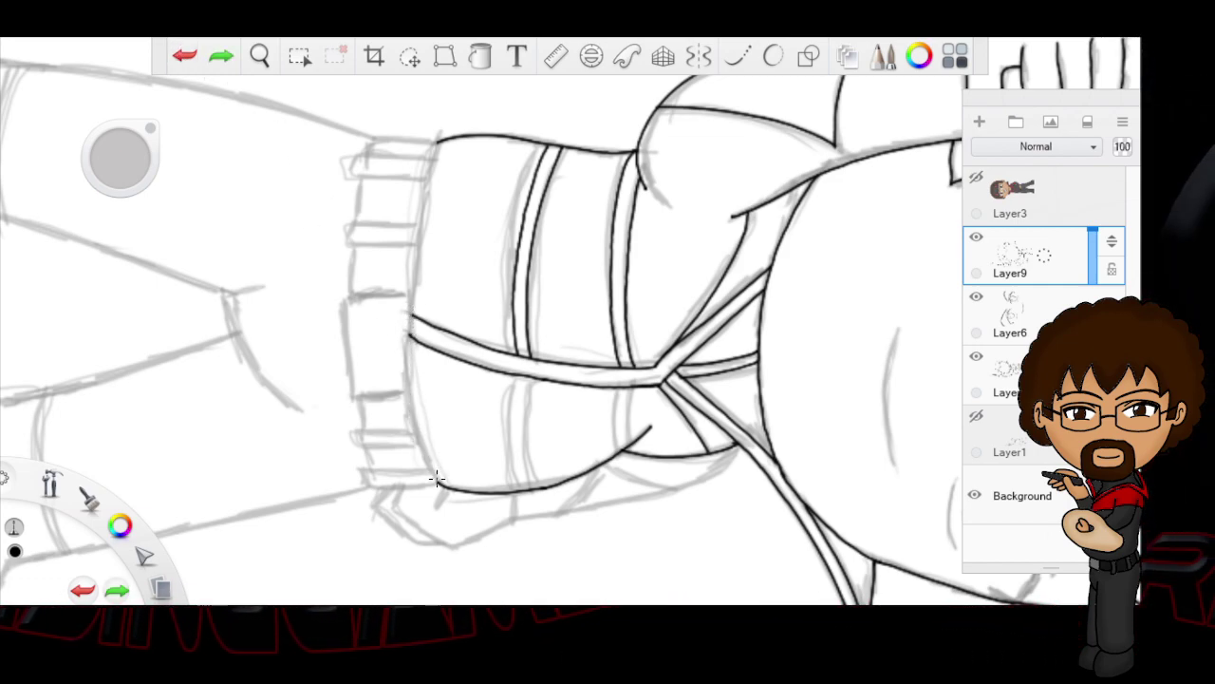
mouse_move(439, 483)
mouse_down()
mouse_move(411, 407)
mouse_move(406, 332)
mouse_up()
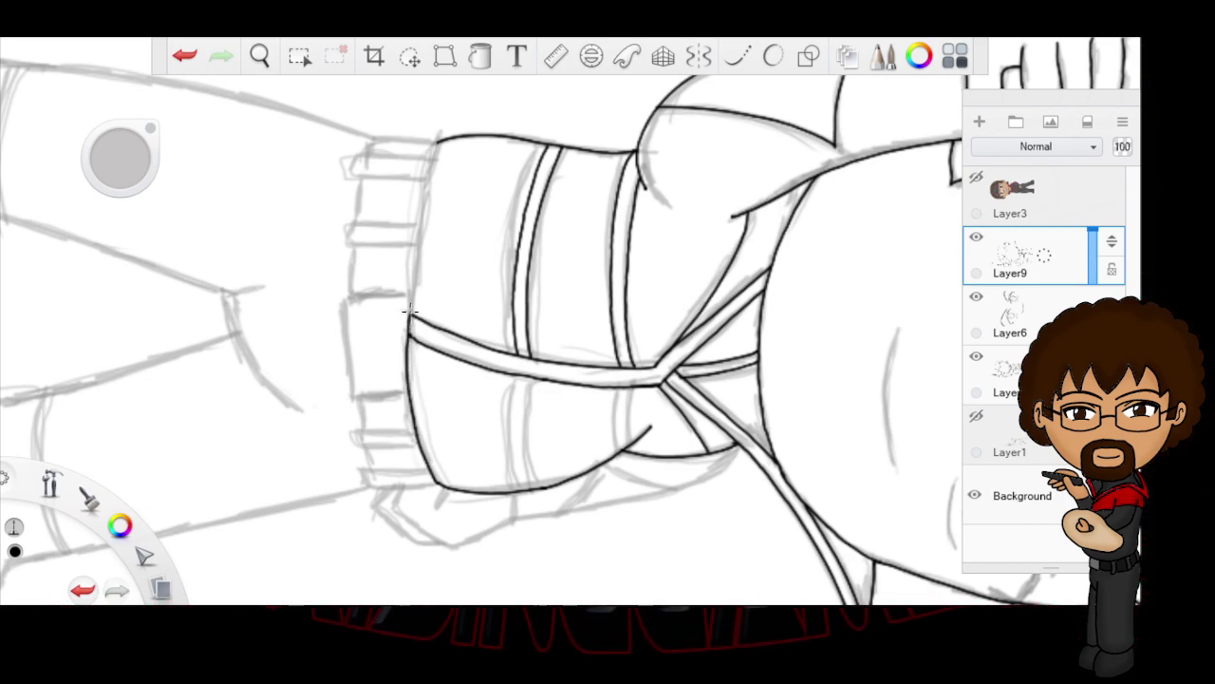
drag(408, 306, 435, 140)
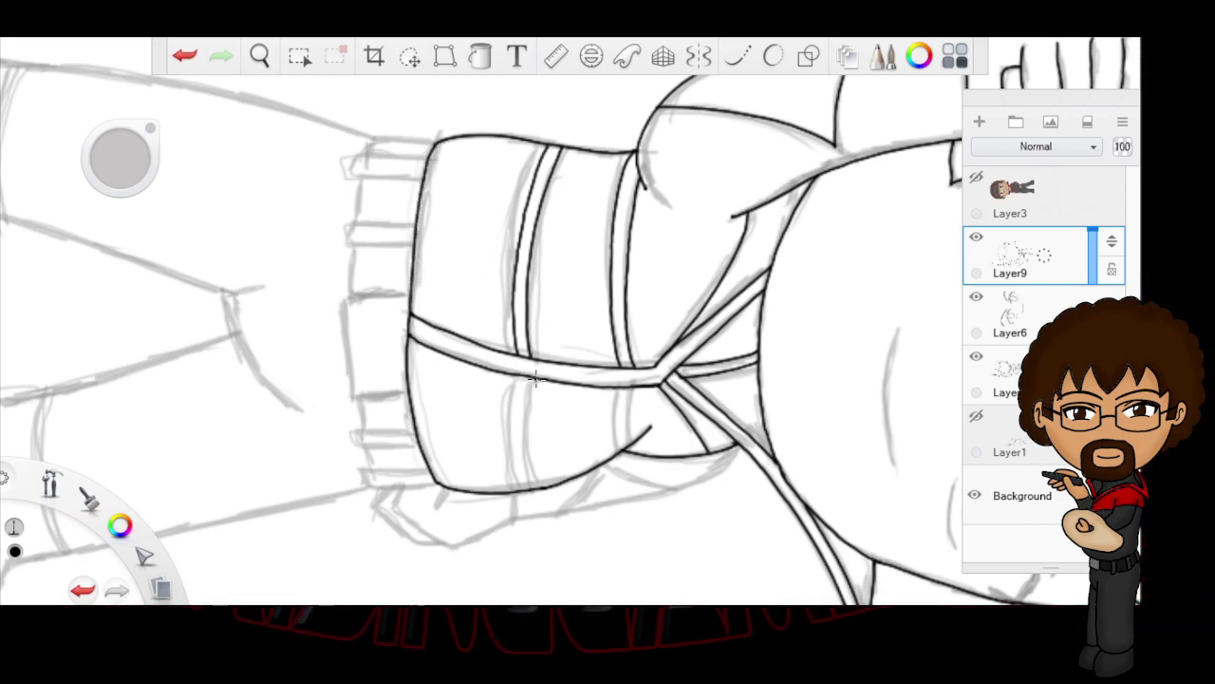
drag(526, 439, 534, 488)
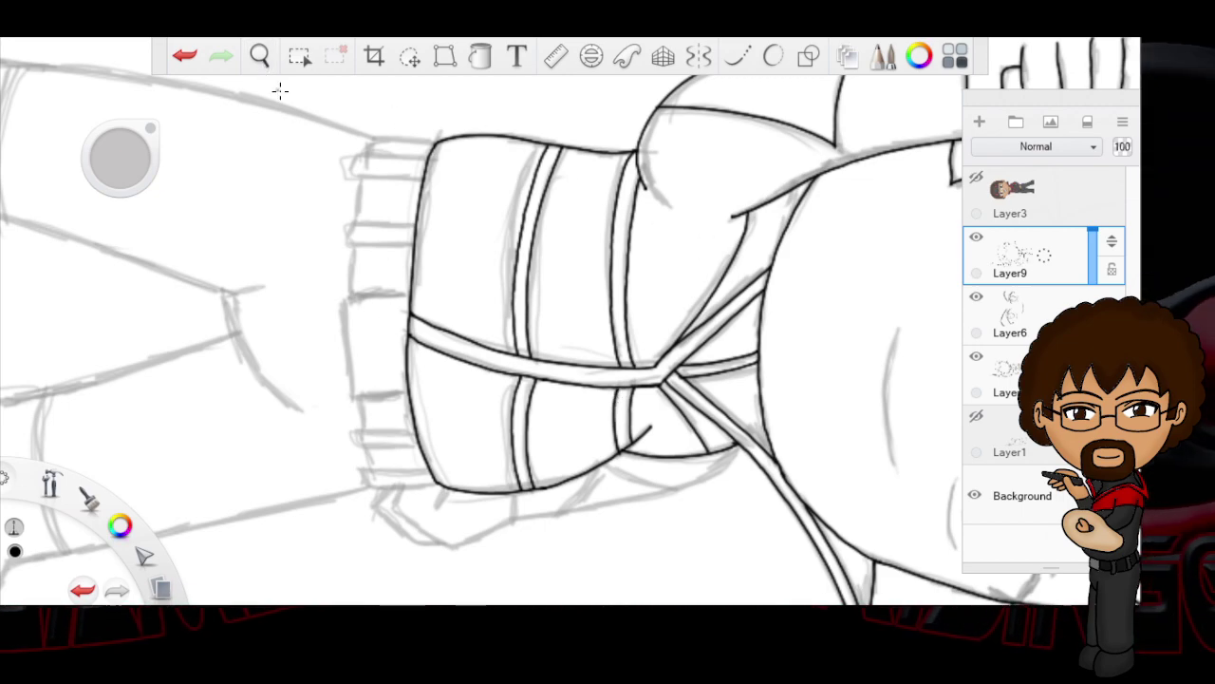
Step: Ink the lowered arm's sleeve from the far shoulder to the cuff, including the elbow fold lines, redoing the shoulder stroke
click(260, 55)
mouse_move(560, 373)
mouse_down()
mouse_move(655, 423)
mouse_move(725, 326)
mouse_move(703, 363)
mouse_move(719, 342)
mouse_up()
mouse_move(800, 292)
mouse_down()
mouse_move(738, 282)
mouse_move(637, 325)
mouse_up()
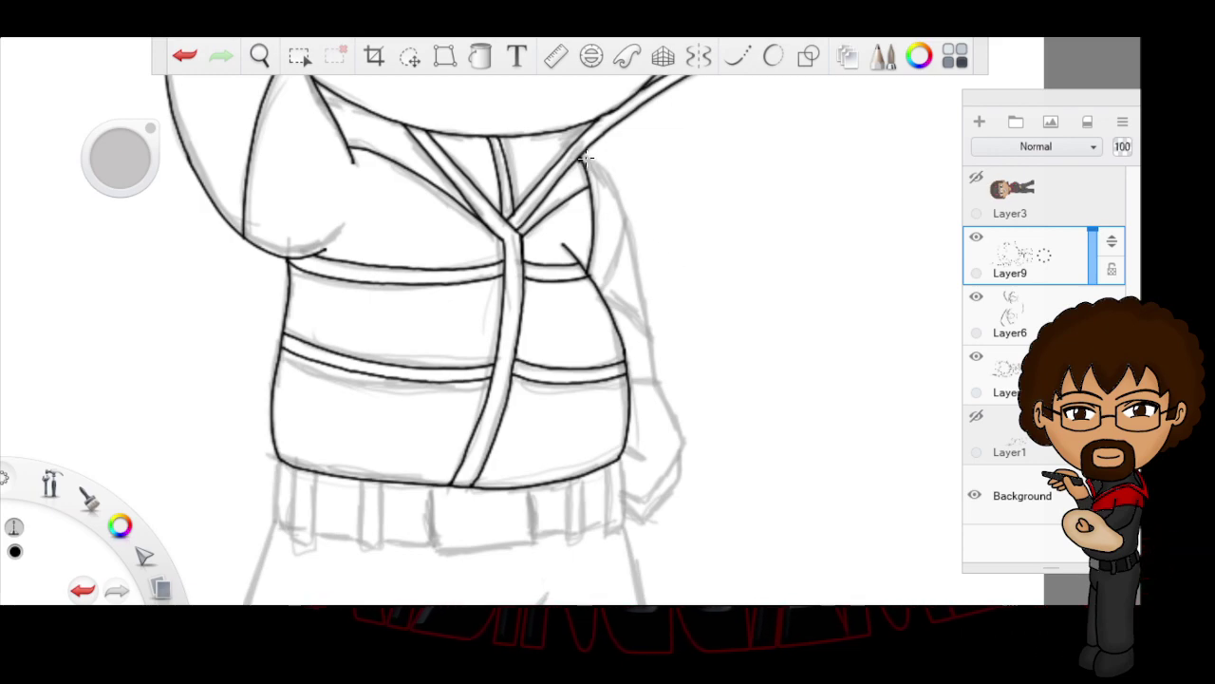
key(ctrl+z)
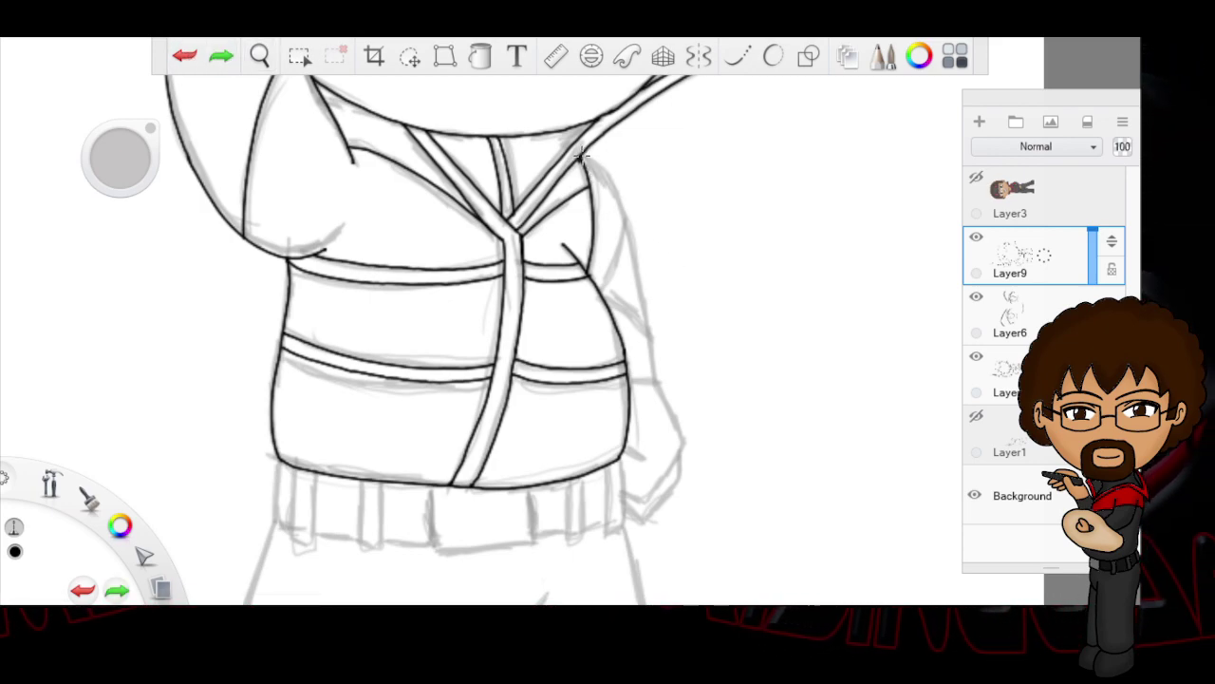
click(189, 59)
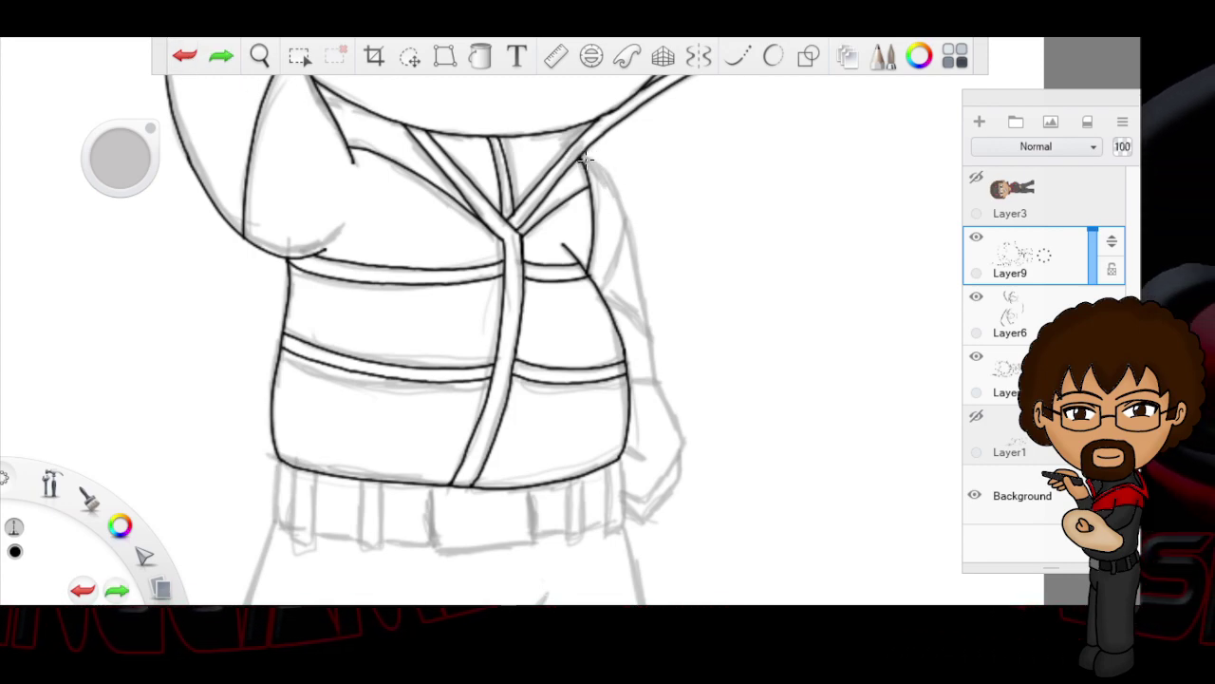
drag(583, 159, 629, 227)
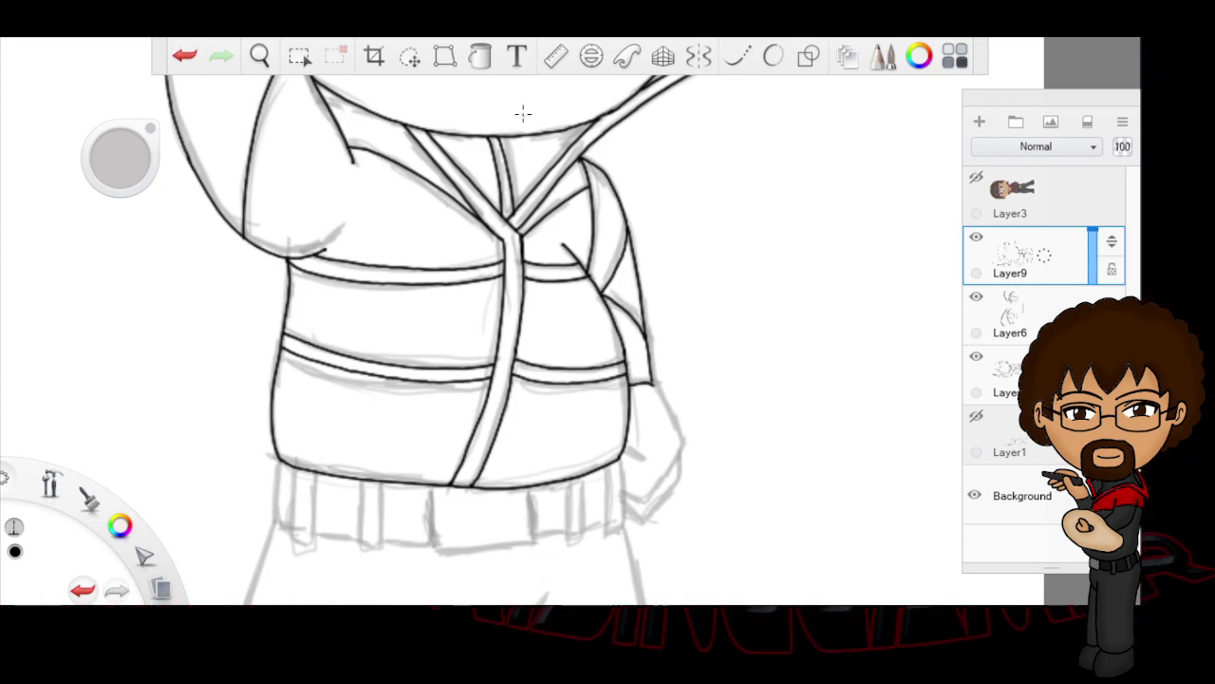
Step: Ink the lowered hand with its thumb and curled fingers beside the hip, plus the two belt loops closest to it
click(259, 56)
drag(684, 442, 624, 267)
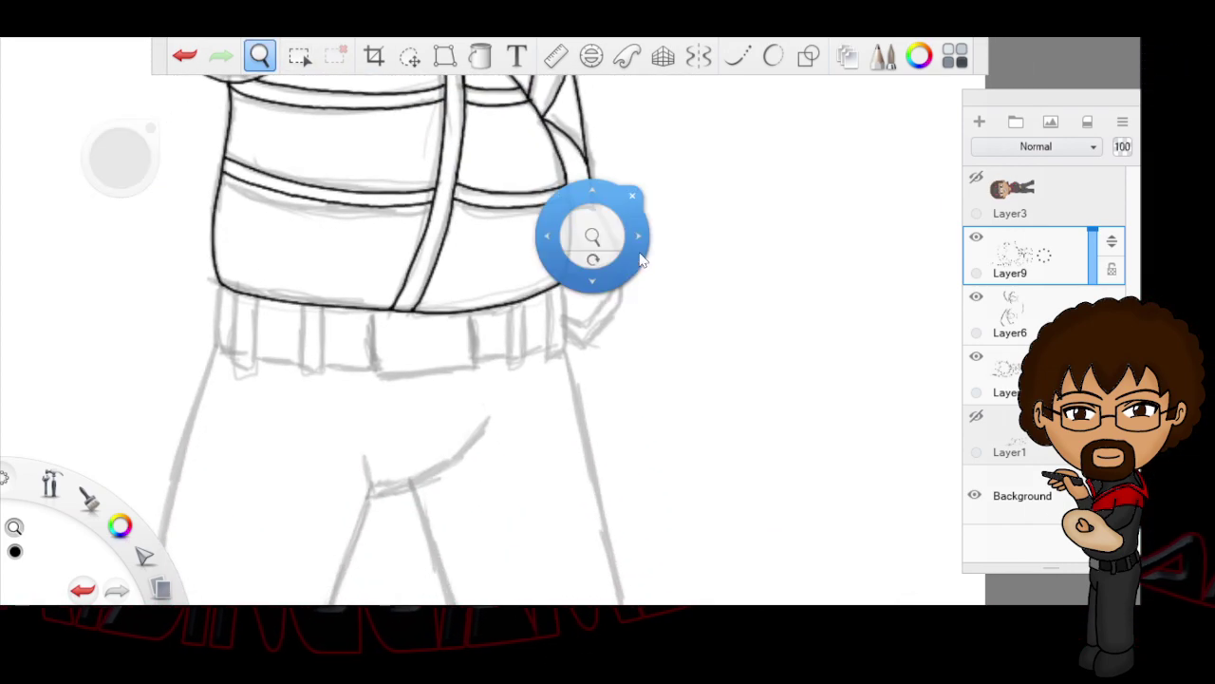
click(633, 194)
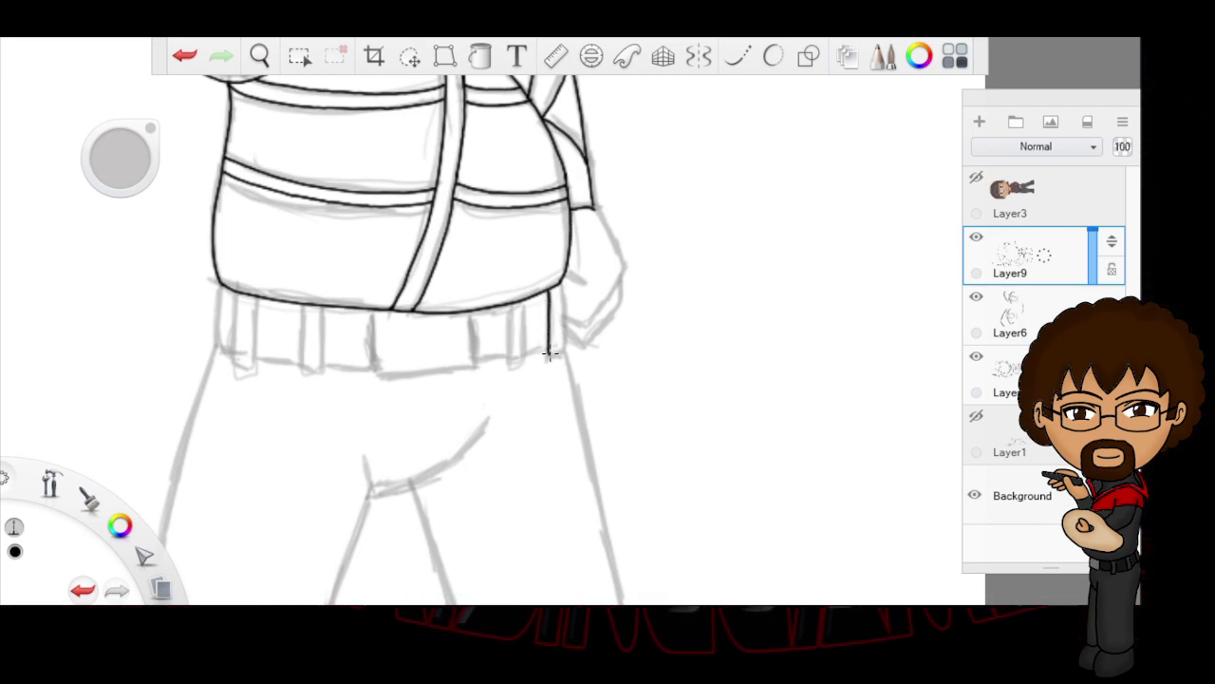
drag(562, 279, 586, 283)
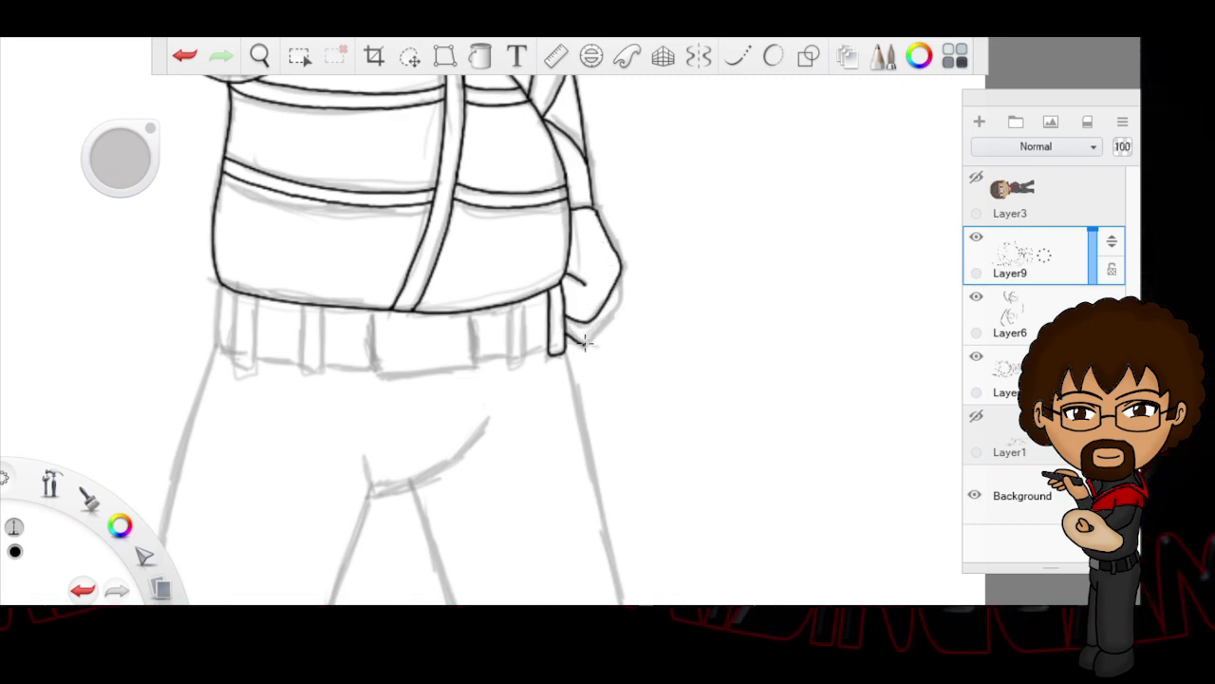
key(ctrl+z)
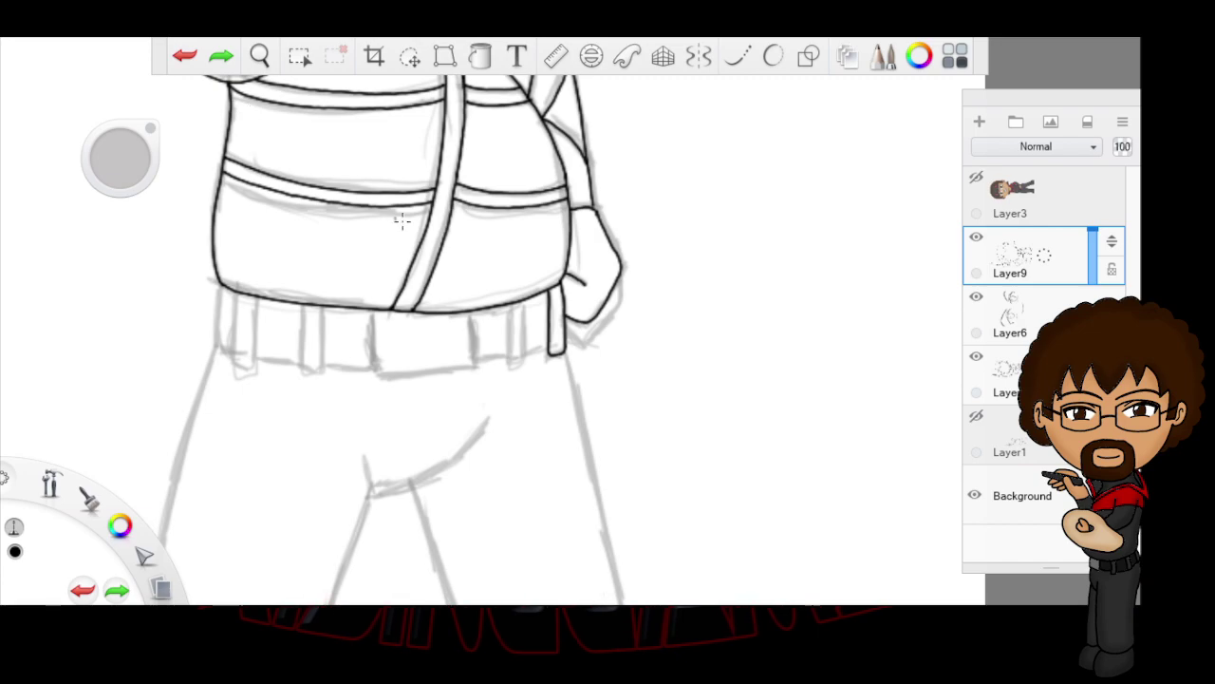
mouse_move(566, 331)
mouse_down()
mouse_move(588, 336)
mouse_move(617, 283)
mouse_up()
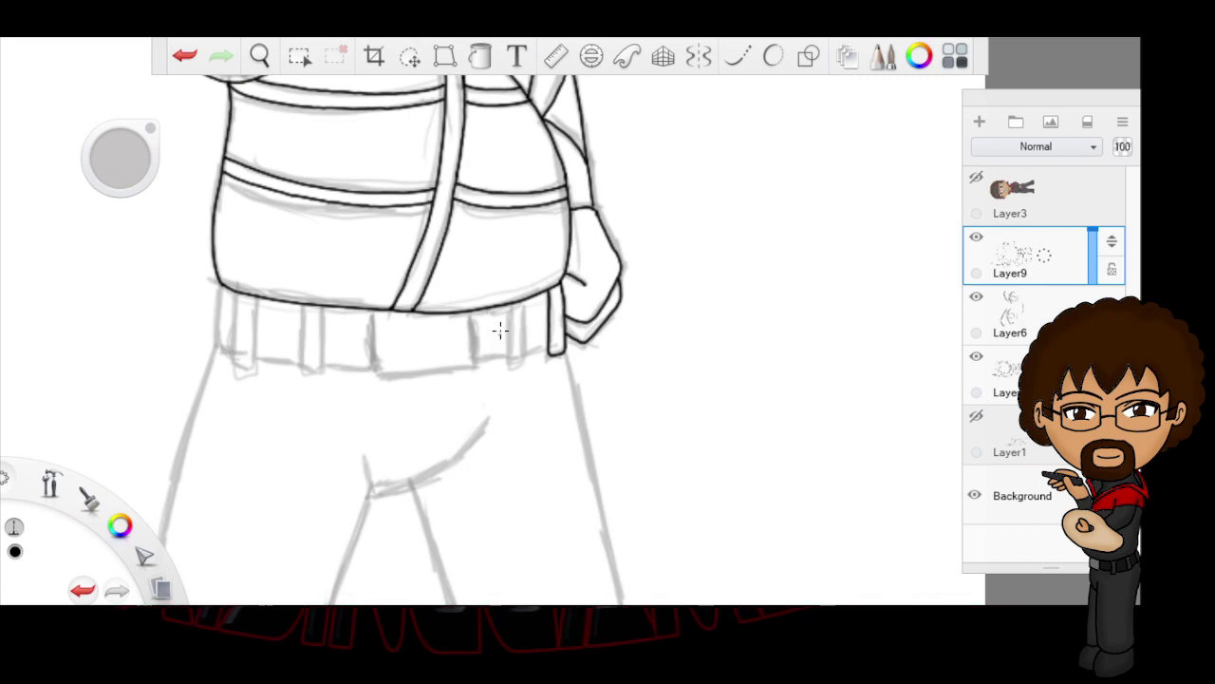
mouse_move(509, 306)
mouse_down()
mouse_move(511, 363)
mouse_move(521, 308)
mouse_up()
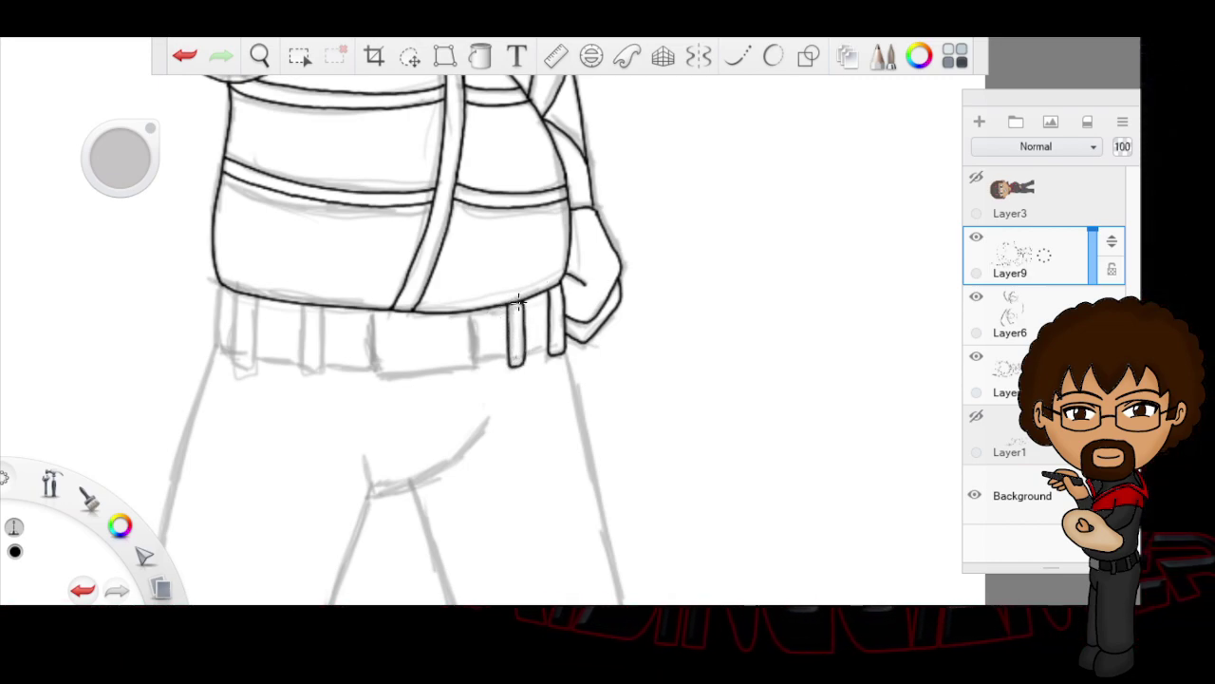
Step: Ink the remaining belt loops, the buckle outline and the belt's edges over the grey sketch
mouse_move(300, 335)
mouse_down()
mouse_move(302, 367)
mouse_move(313, 369)
mouse_move(322, 312)
mouse_up()
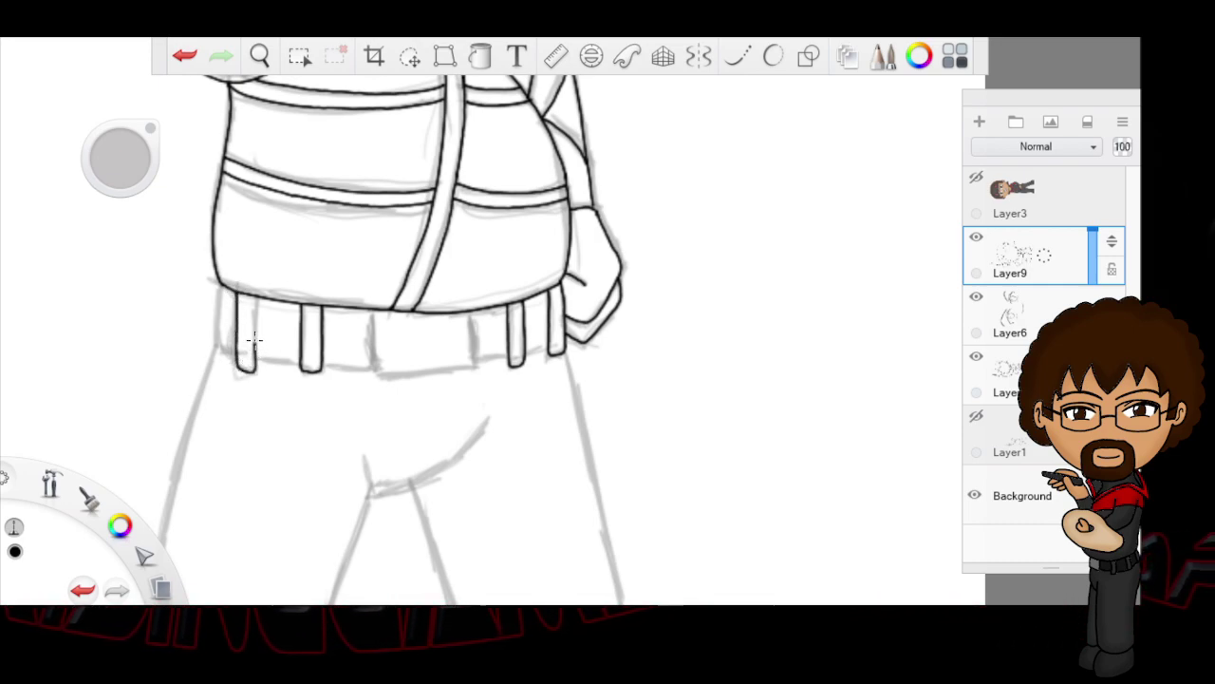
drag(254, 341, 255, 296)
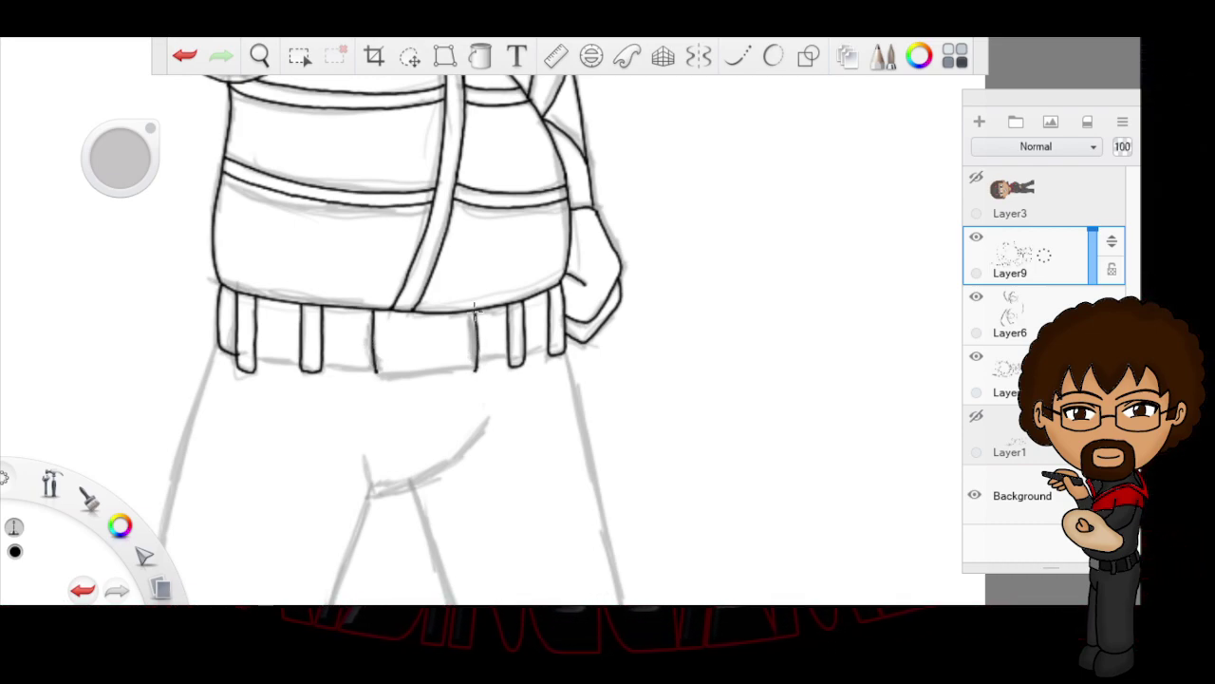
click(259, 55)
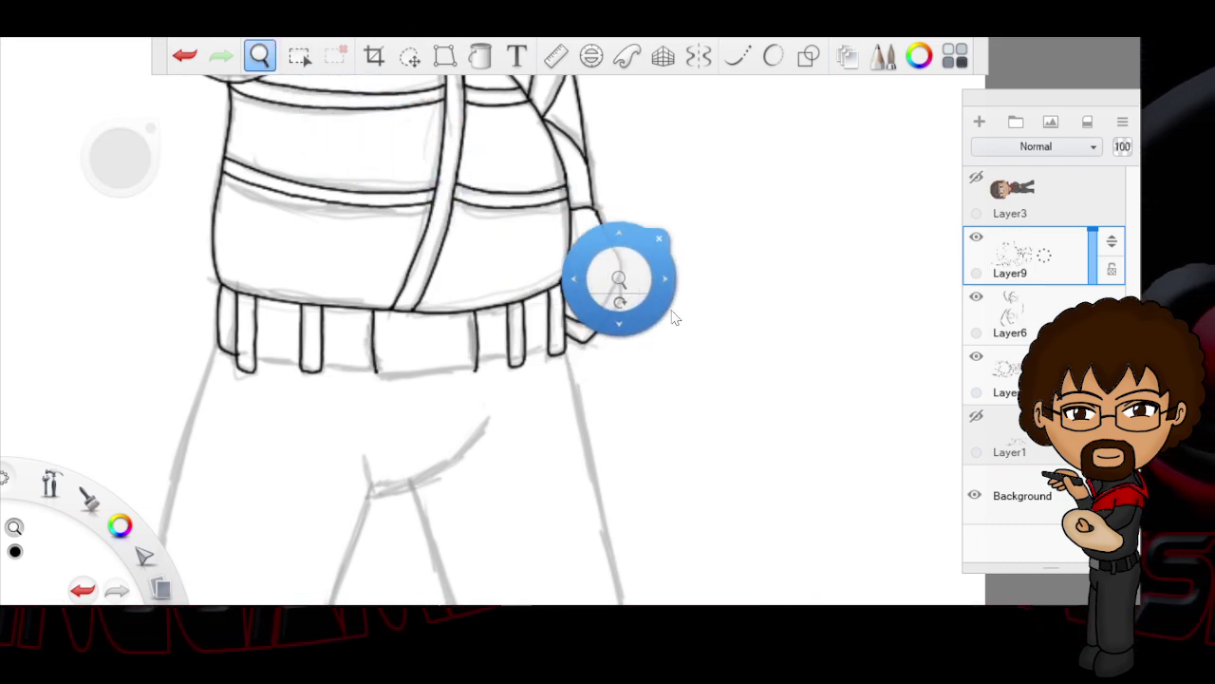
drag(690, 306, 518, 484)
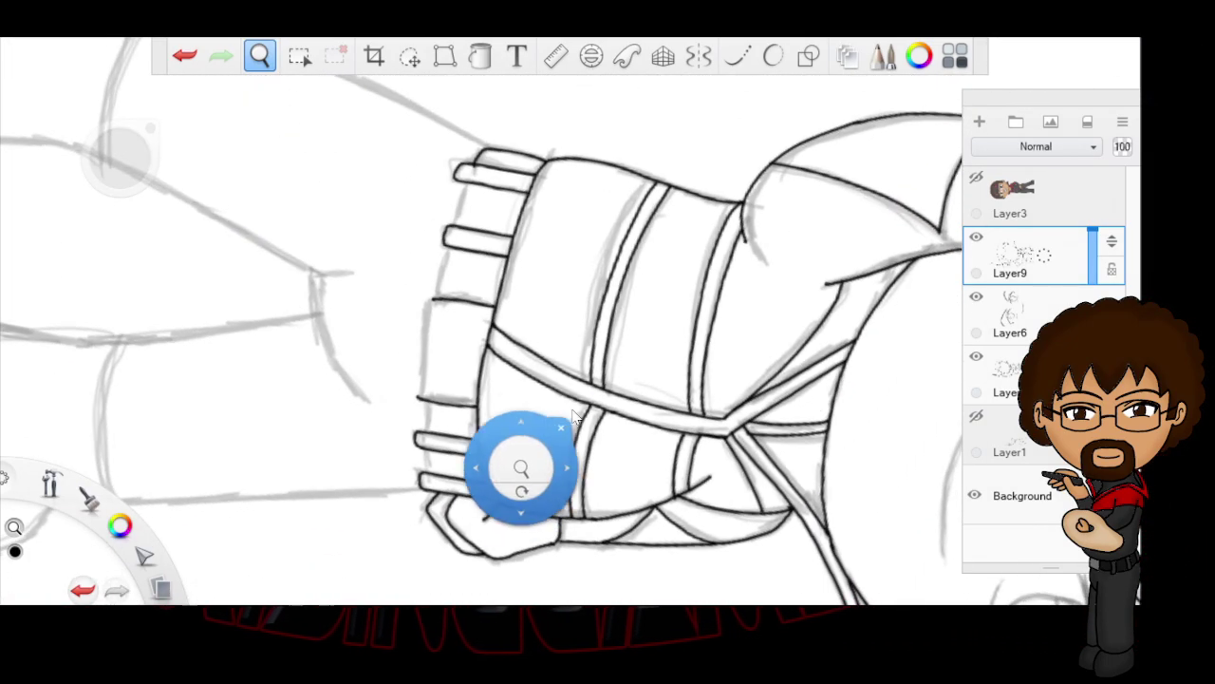
drag(417, 397, 425, 311)
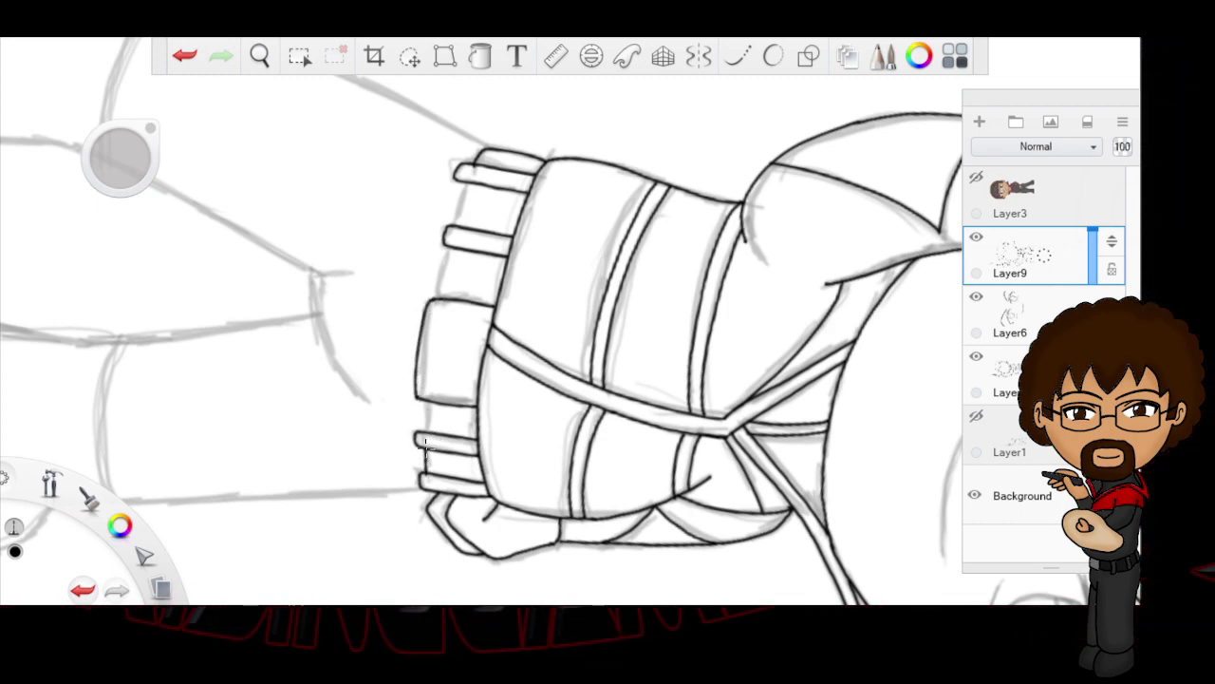
key(ctrl+z)
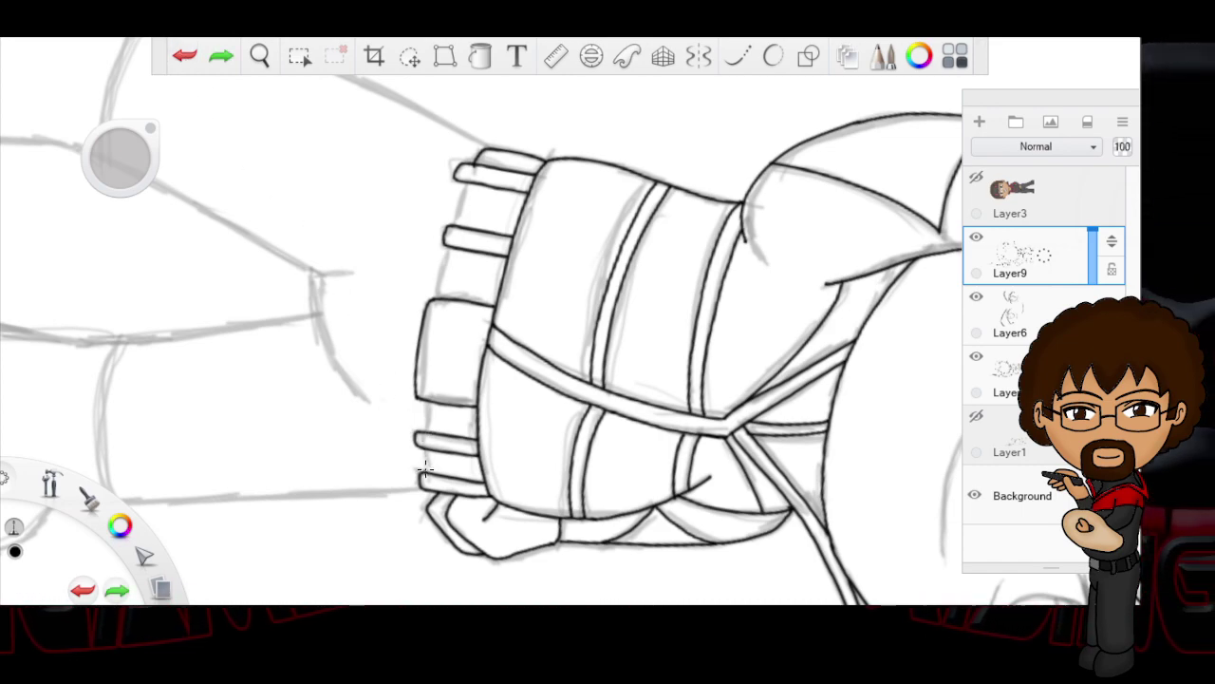
drag(424, 472, 424, 446)
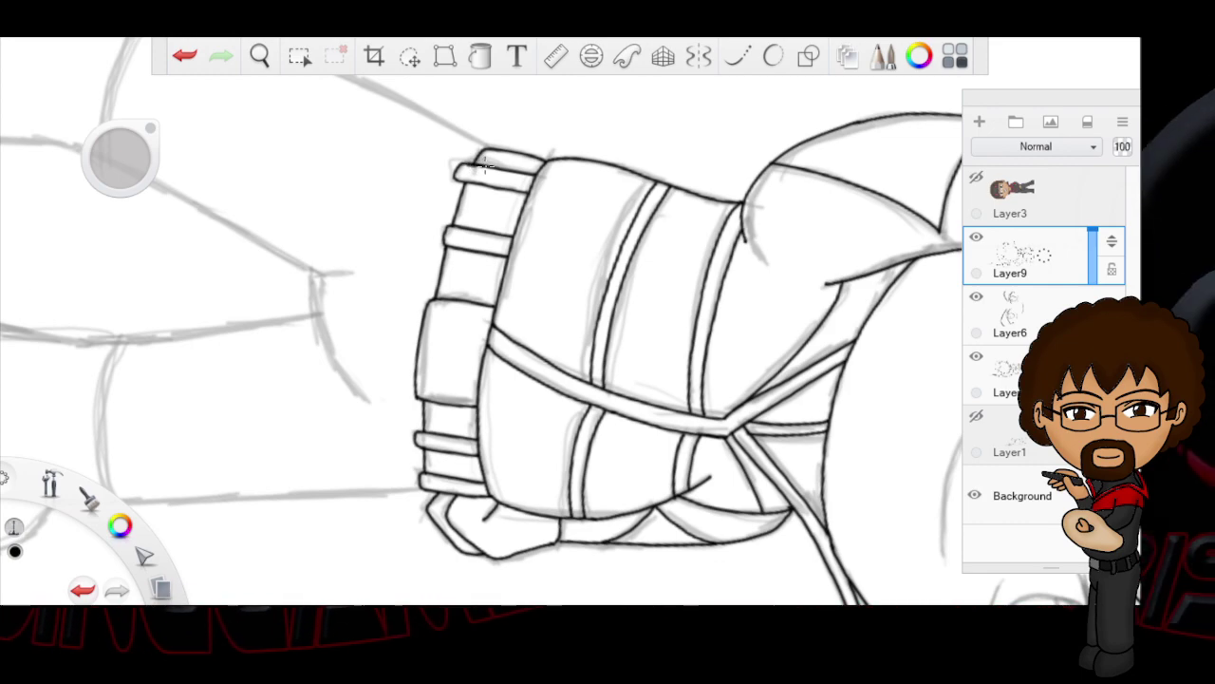
Step: Ink the outer and inner lines of the leg on the drawing's left, plus the curved crotch fold
click(267, 65)
drag(507, 384, 700, 199)
drag(673, 415, 667, 342)
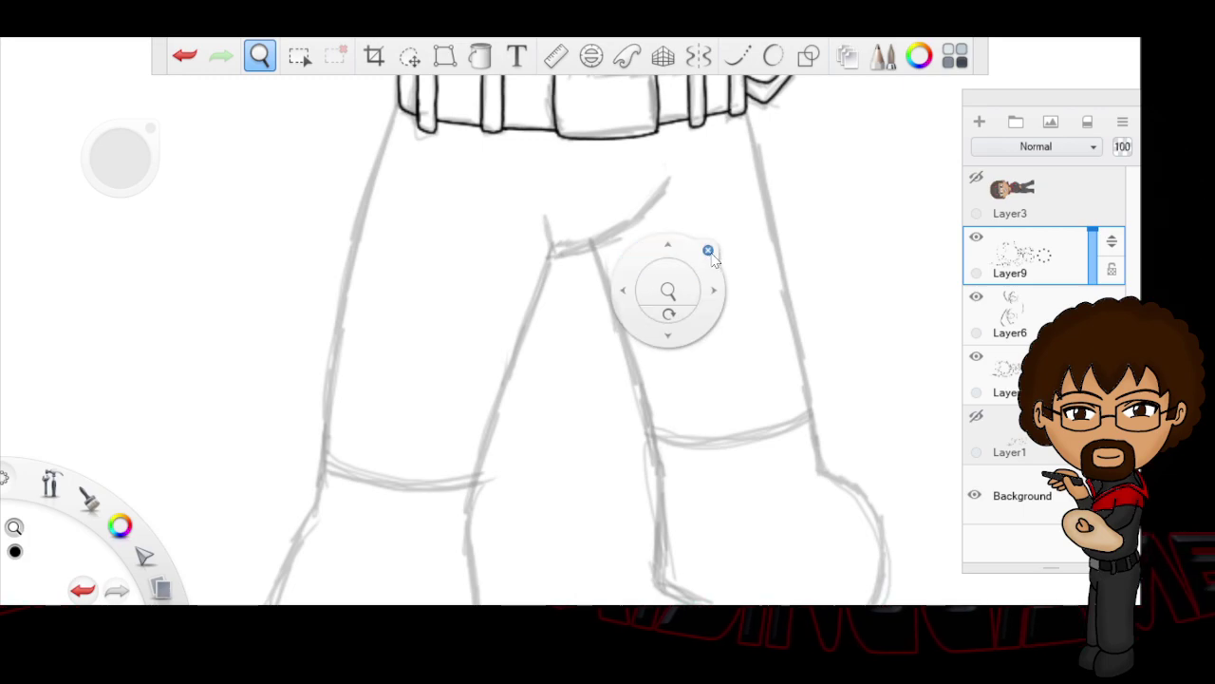
click(708, 251)
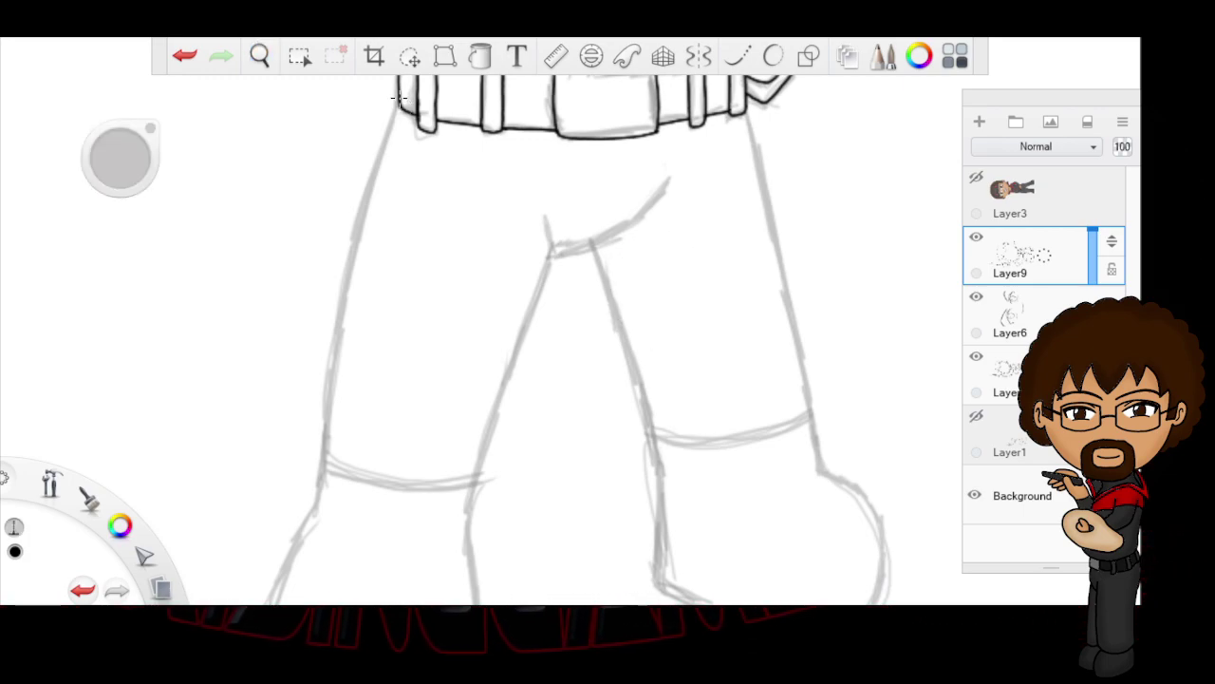
mouse_move(383, 140)
mouse_down()
mouse_move(338, 287)
mouse_move(324, 458)
mouse_up()
key(ctrl+z)
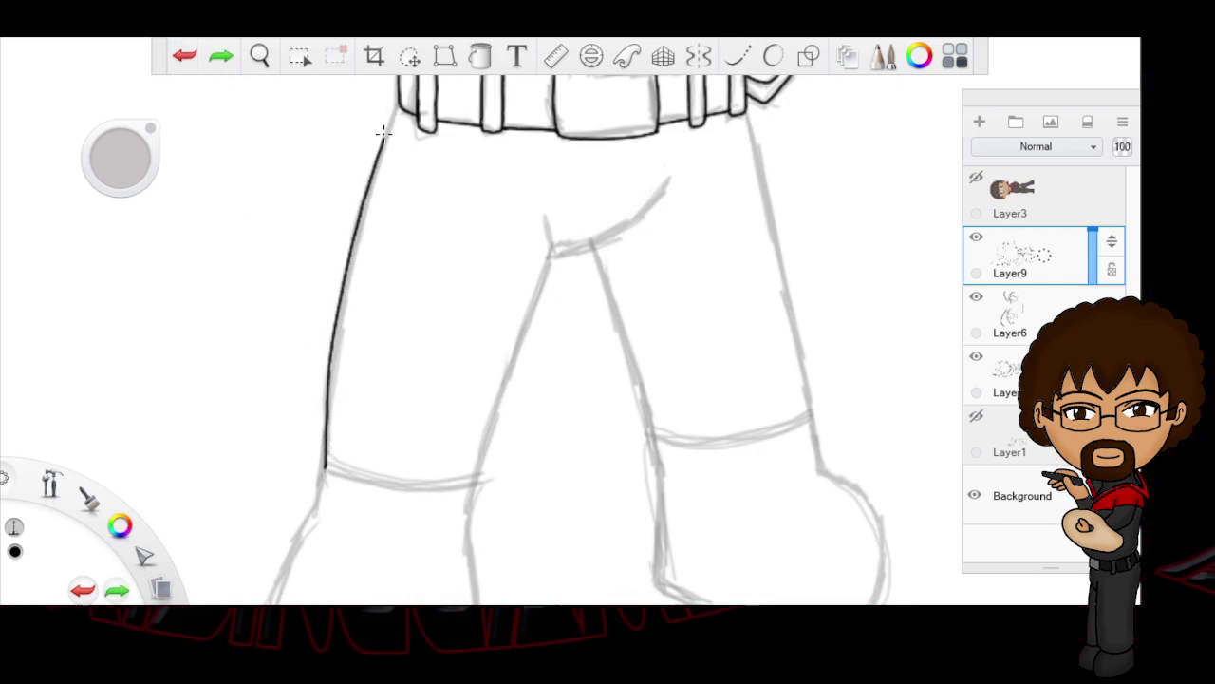
drag(395, 107, 399, 101)
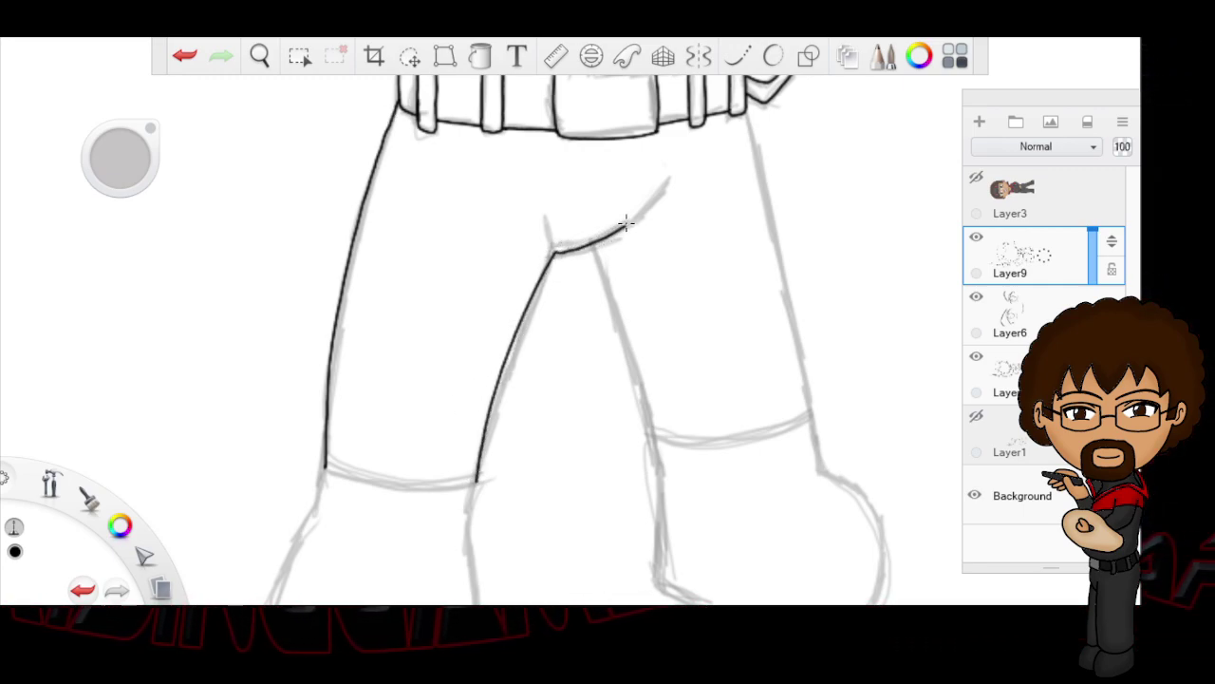
drag(624, 224, 669, 181)
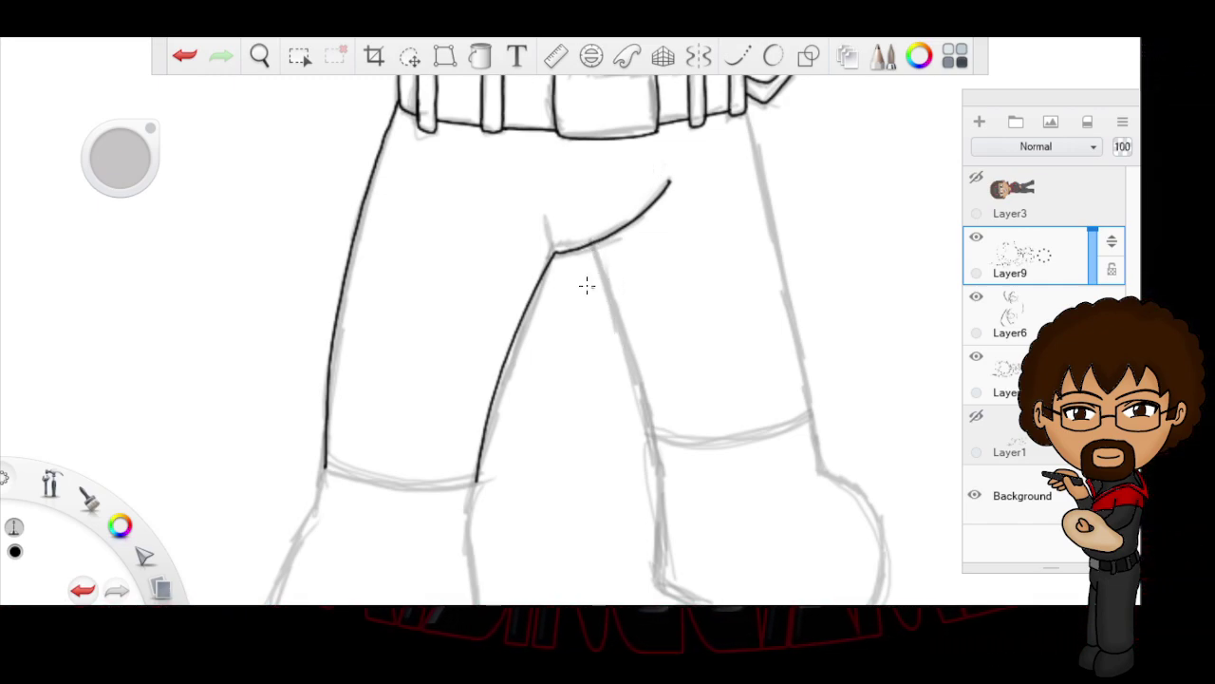
Step: Ink the outer and inner lines of the leg on the drawing's right, from hip and crotch to the boot top
click(267, 58)
drag(799, 387, 721, 379)
click(725, 306)
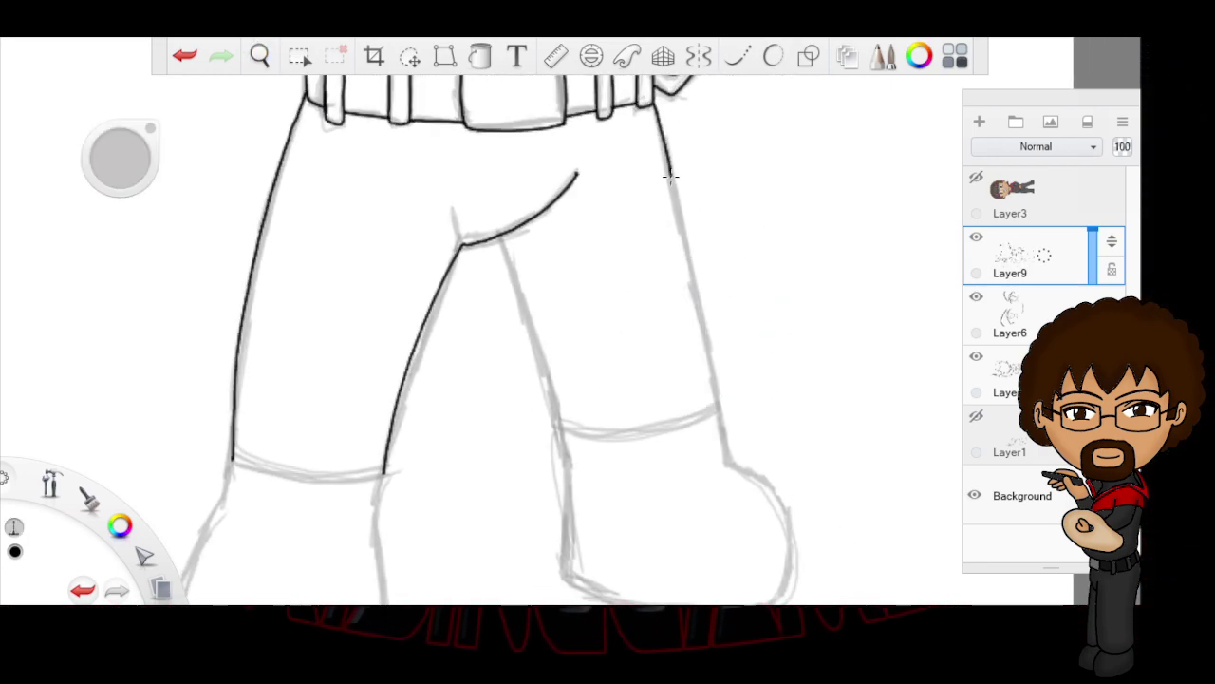
drag(697, 302, 716, 408)
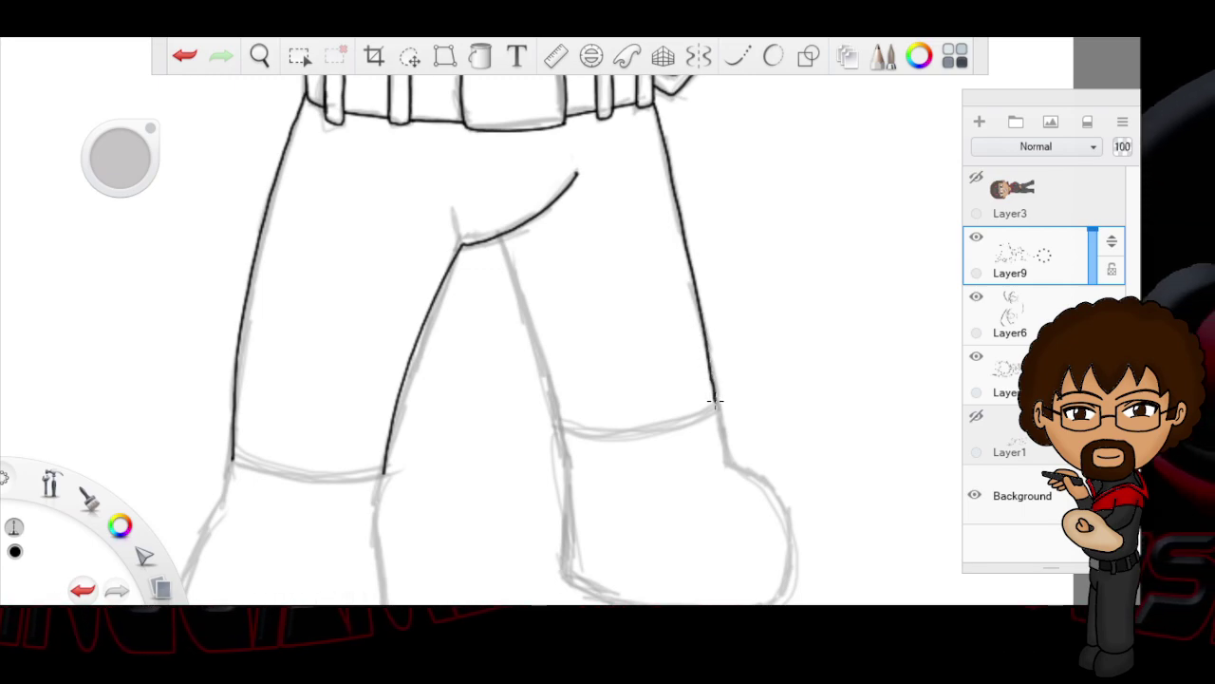
drag(498, 235, 507, 256)
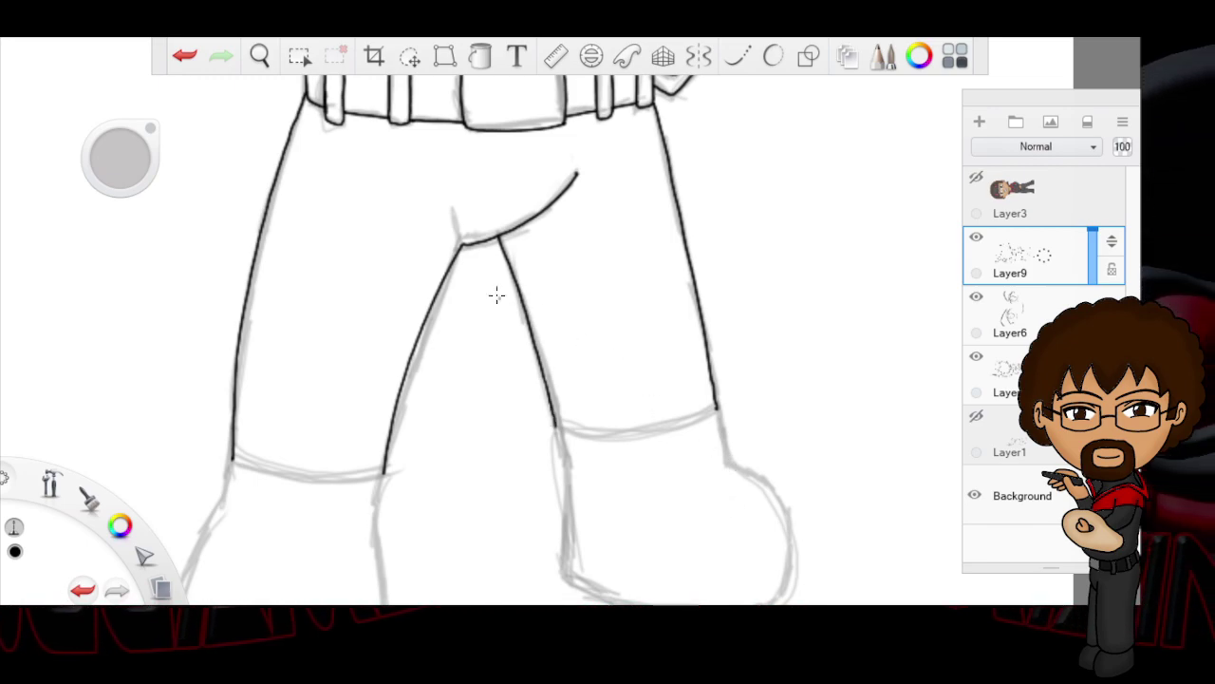
Step: Extend the right-hand leg's lines down the boot, the inner side to the sole and the outer side to the ankle
key(space)
drag(708, 478, 589, 327)
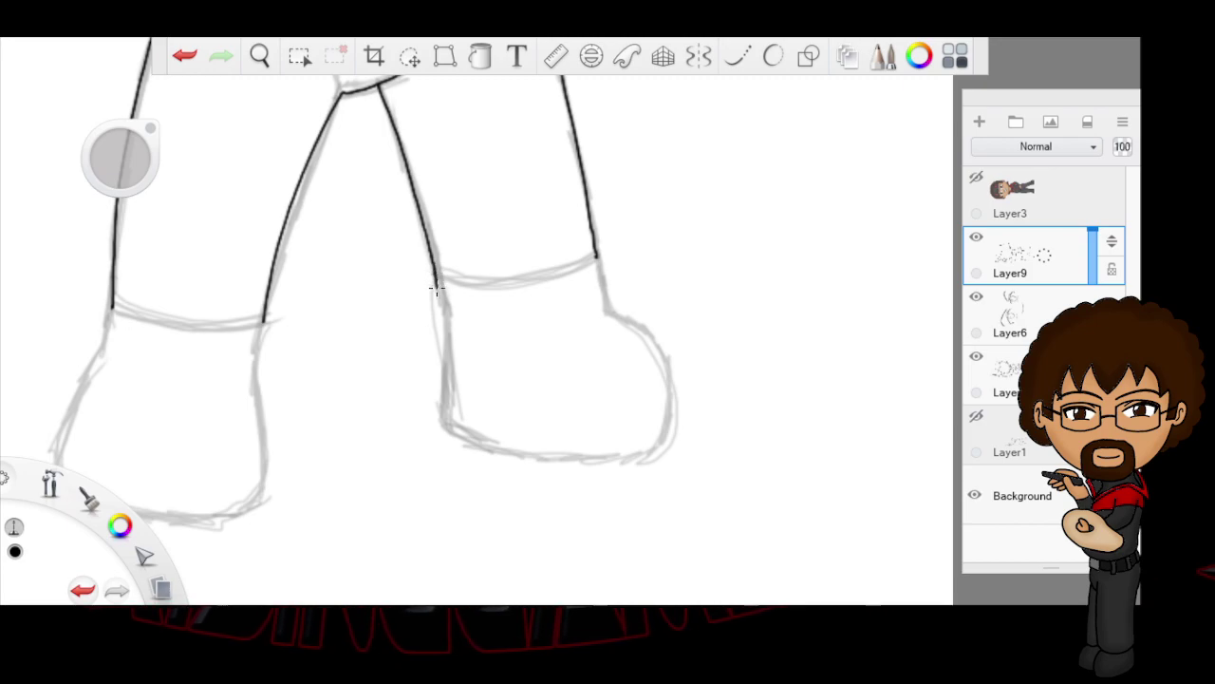
drag(442, 364, 444, 423)
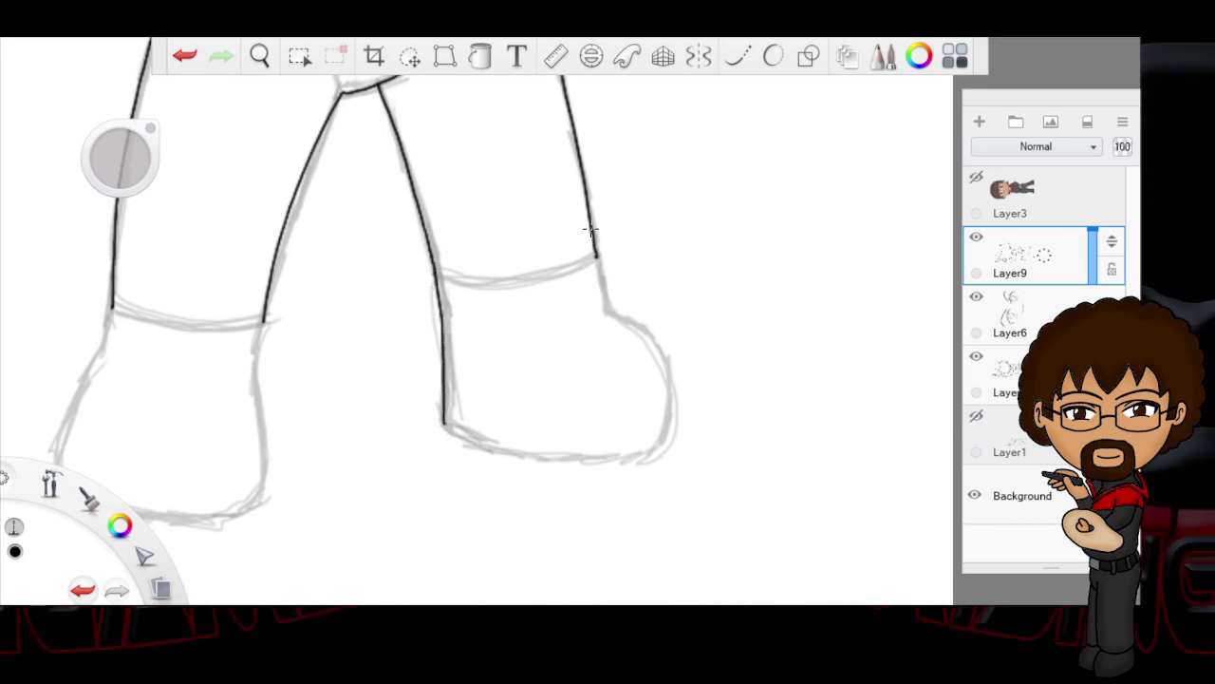
drag(596, 255, 602, 308)
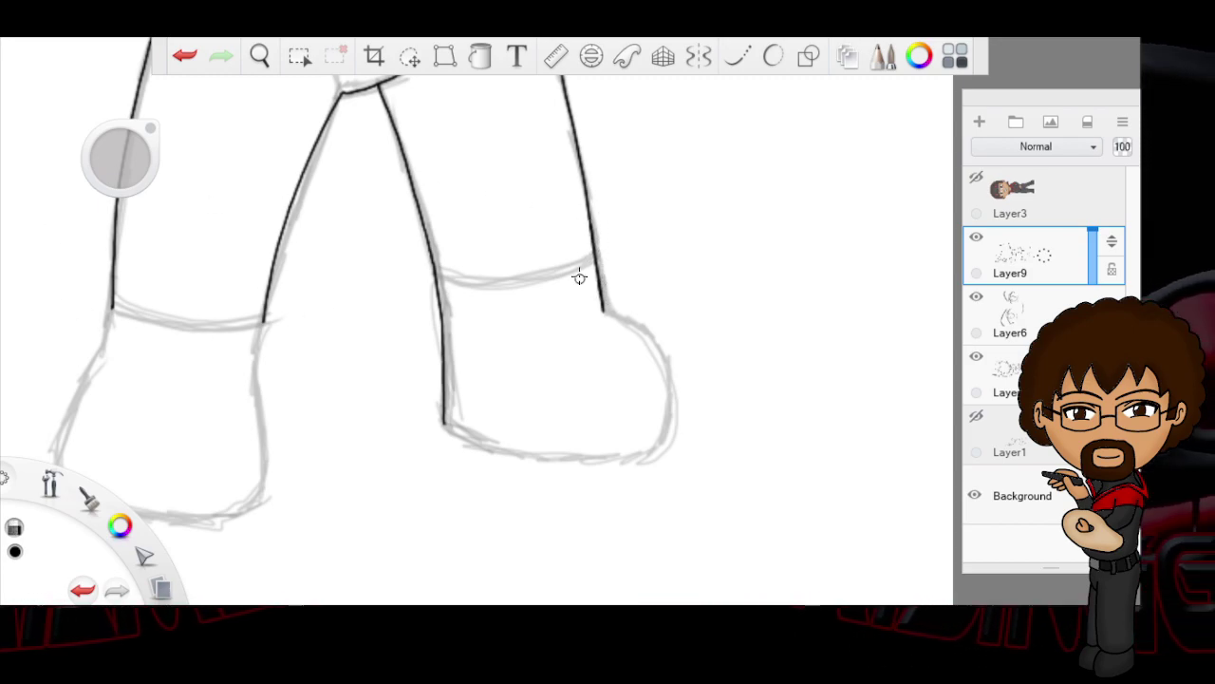
click(21, 298)
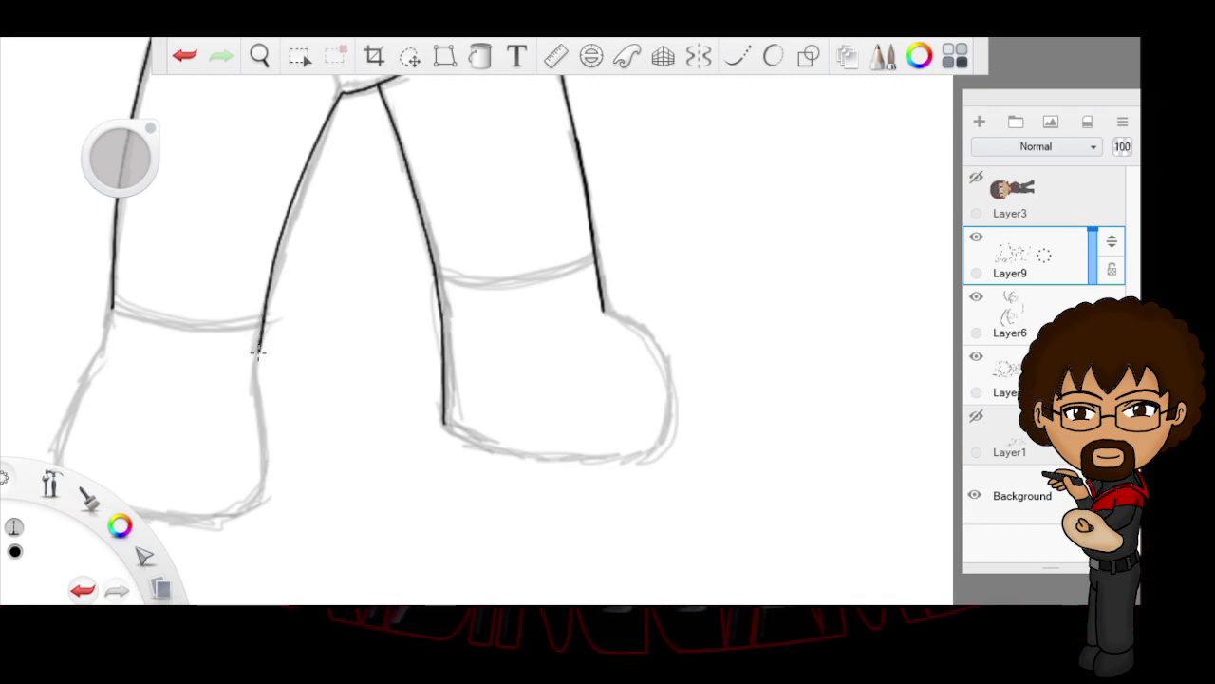
Step: Ink the inner side and the sole of the boot on the drawing's left, following the sketch
drag(239, 506, 229, 509)
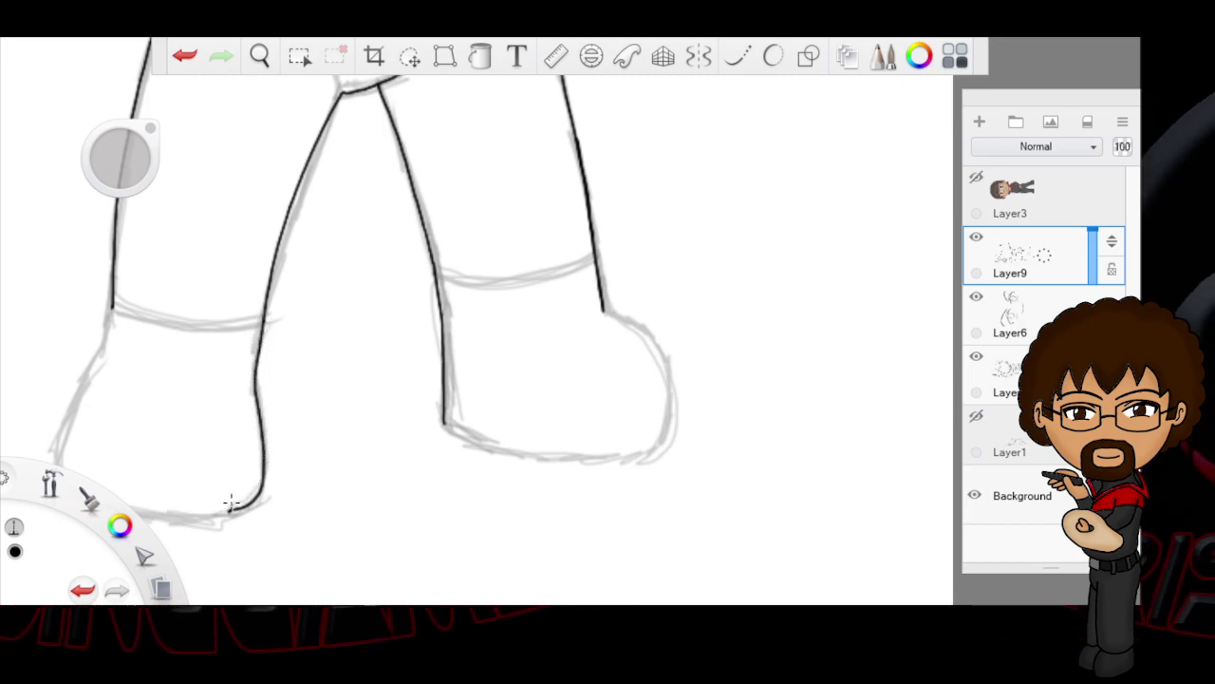
click(259, 56)
mouse_move(393, 380)
mouse_down()
mouse_move(464, 386)
mouse_move(590, 357)
mouse_move(379, 369)
mouse_move(364, 286)
mouse_up()
drag(588, 310, 513, 439)
click(519, 365)
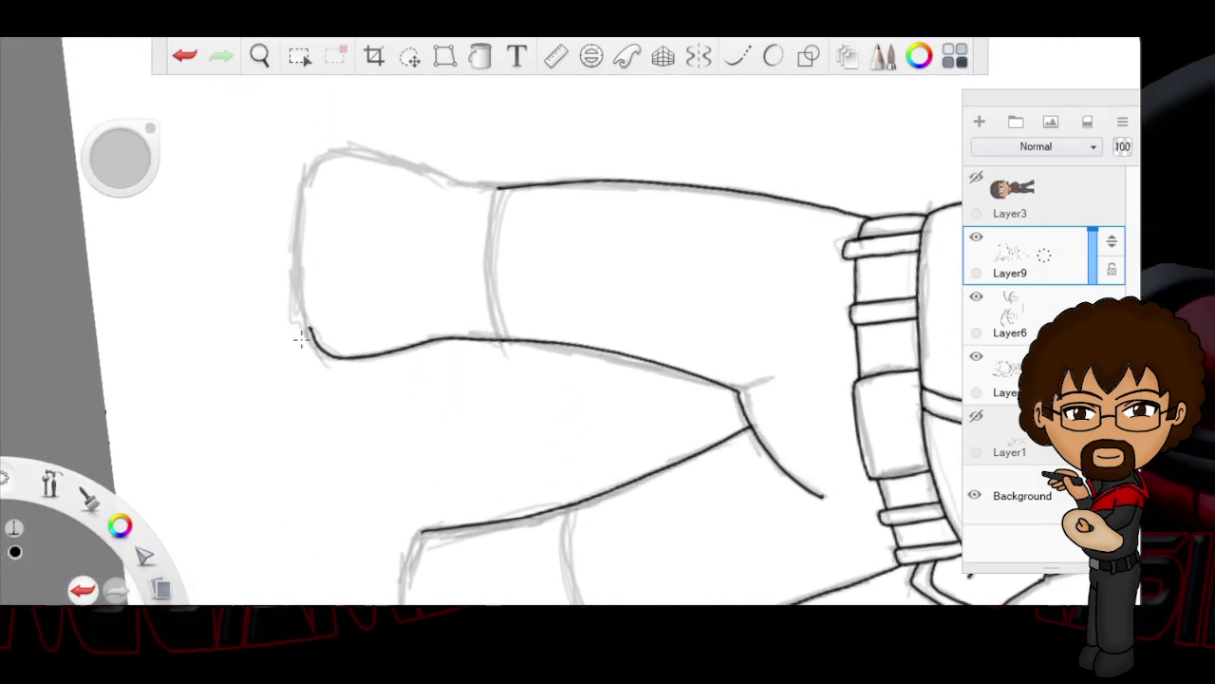
drag(314, 338, 297, 257)
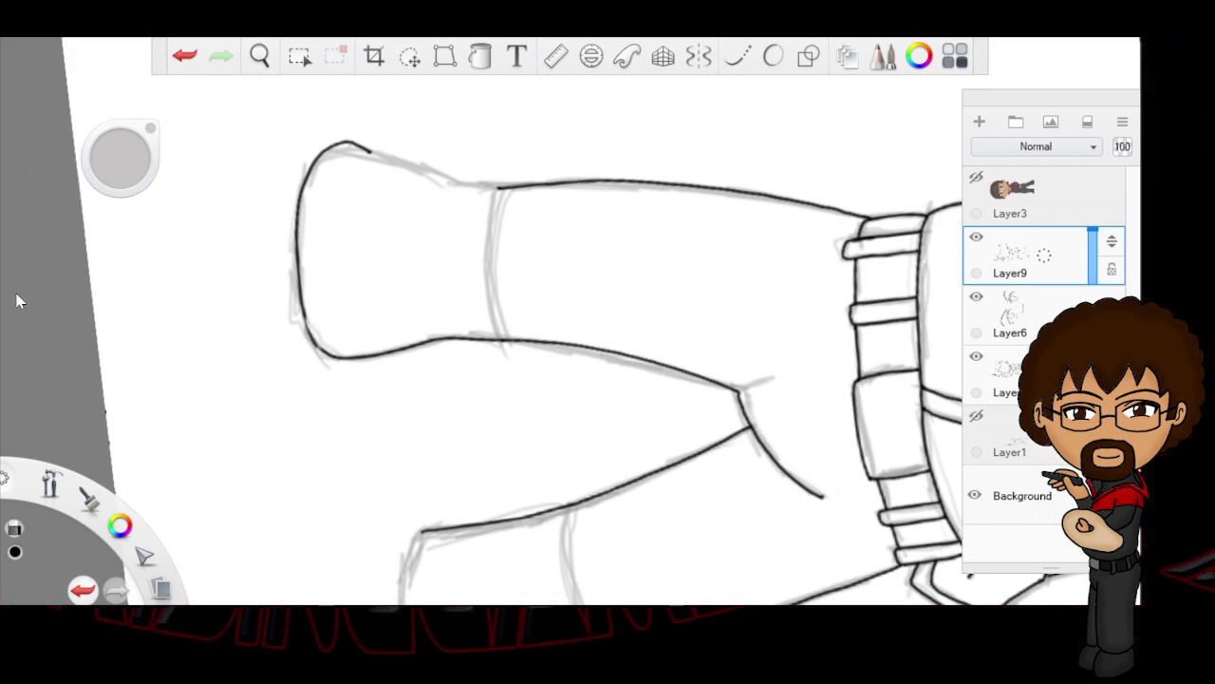
Step: Erase the overshooting toe curve of the left-hand boot, redraw it up to the leg line and ink the boot's top edge
click(304, 314)
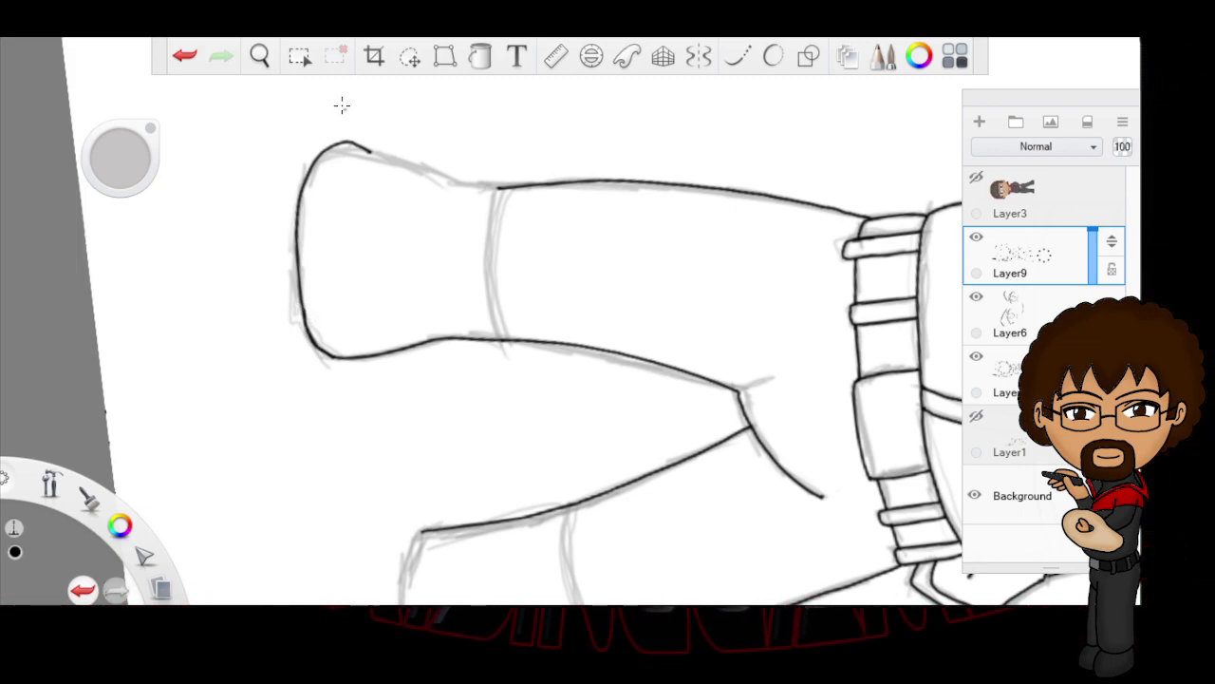
mouse_move(372, 152)
mouse_down()
mouse_move(355, 141)
mouse_move(310, 158)
mouse_up()
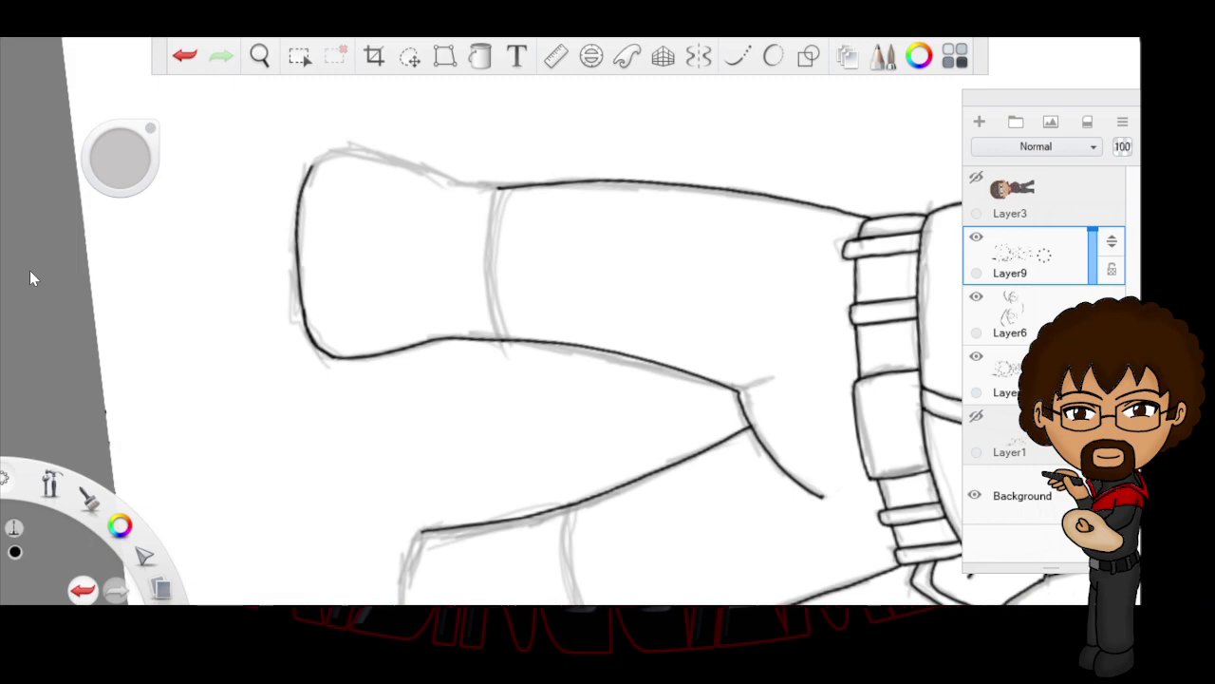
mouse_move(307, 169)
mouse_down()
mouse_move(352, 149)
mouse_move(451, 177)
mouse_up()
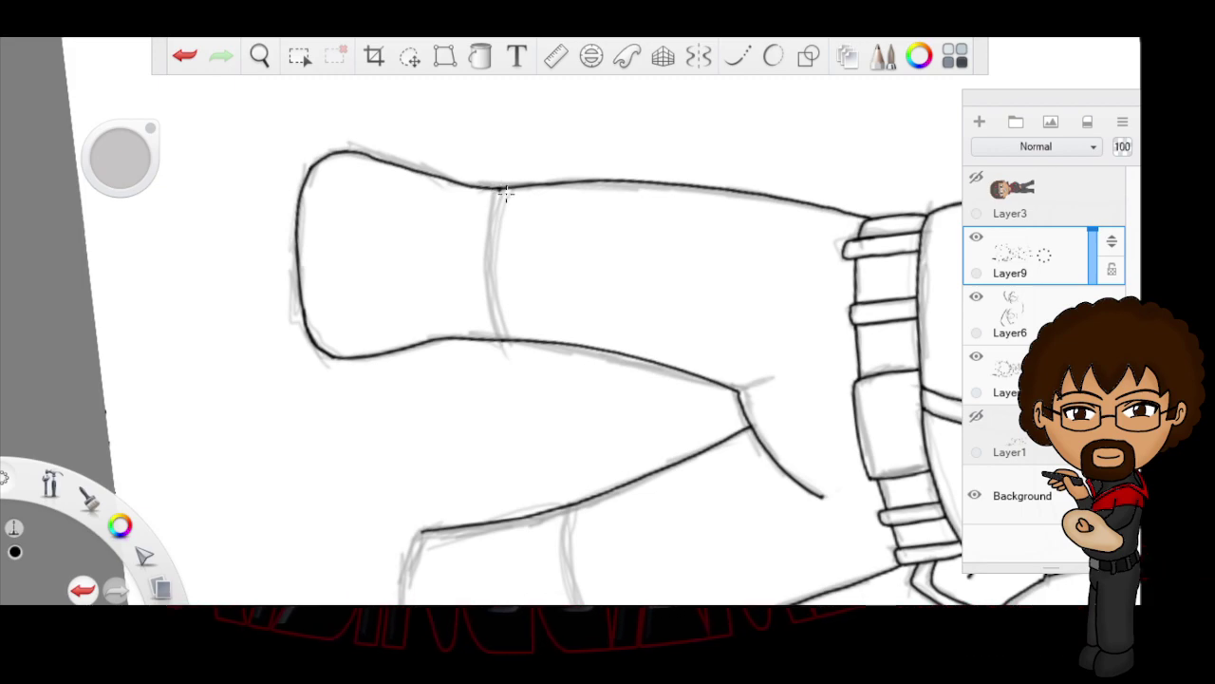
drag(500, 188, 490, 257)
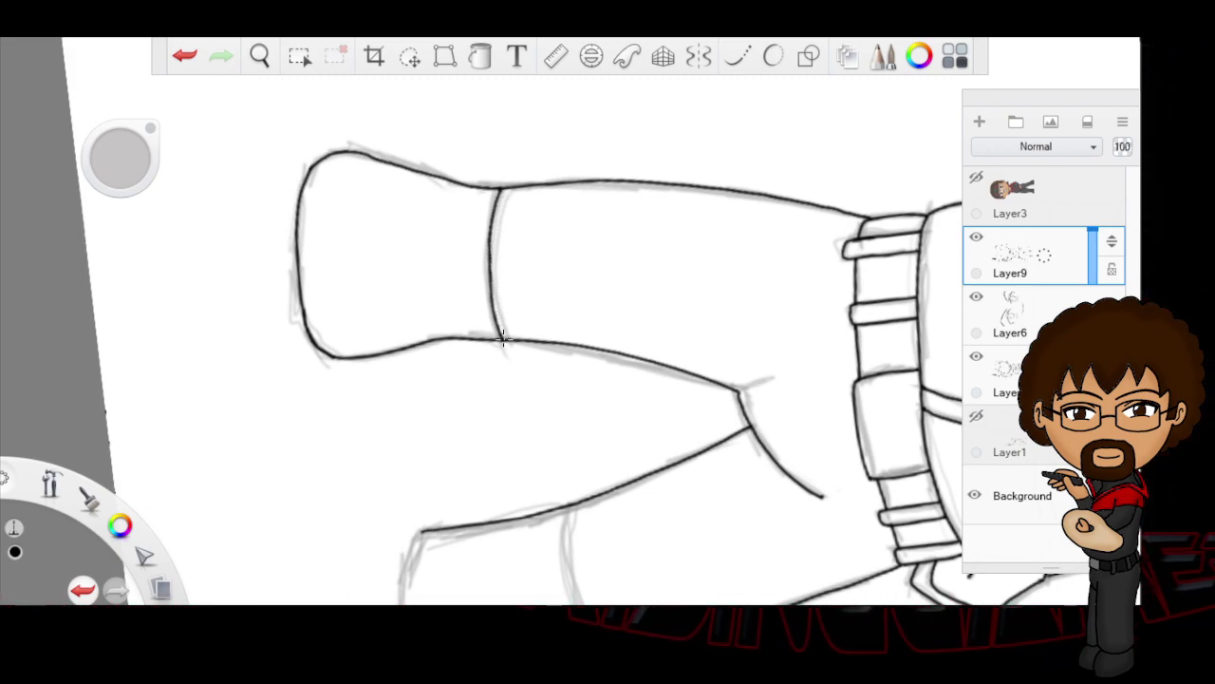
Step: Ink the top edge, sole and rounded toe of the boot on the drawing's right, redoing strokes that miss the sketch
click(259, 56)
drag(633, 480, 549, 201)
click(576, 194)
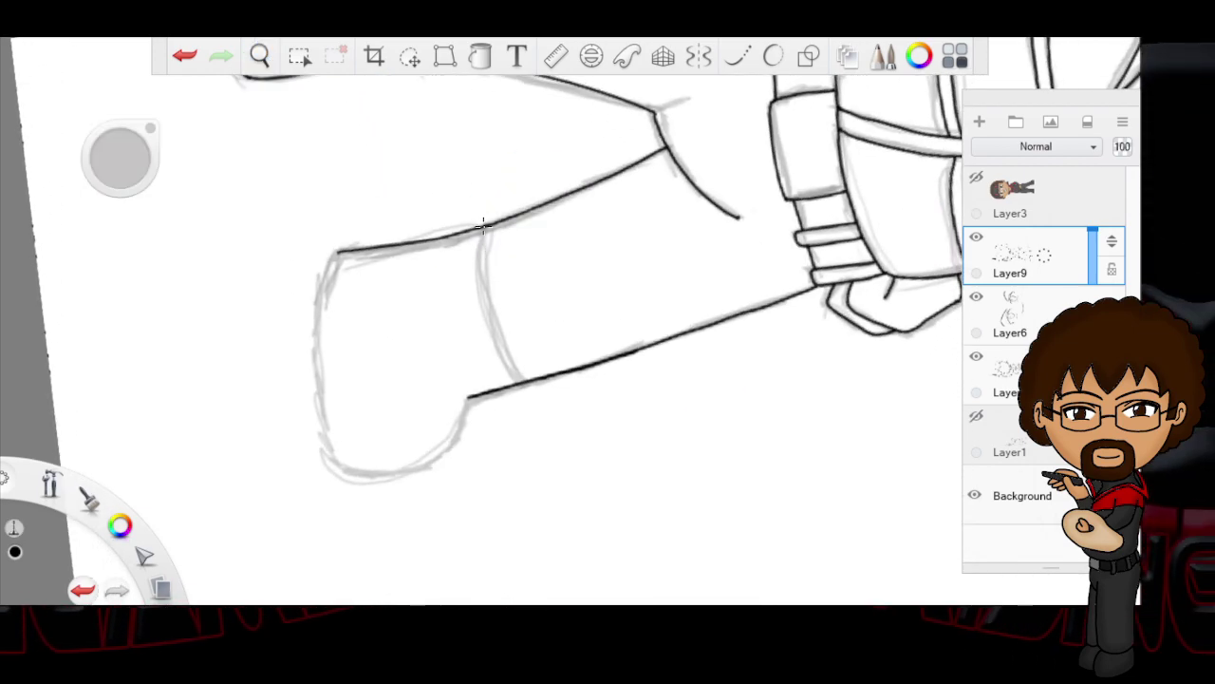
mouse_move(485, 226)
mouse_down()
mouse_move(481, 280)
mouse_move(515, 375)
mouse_up()
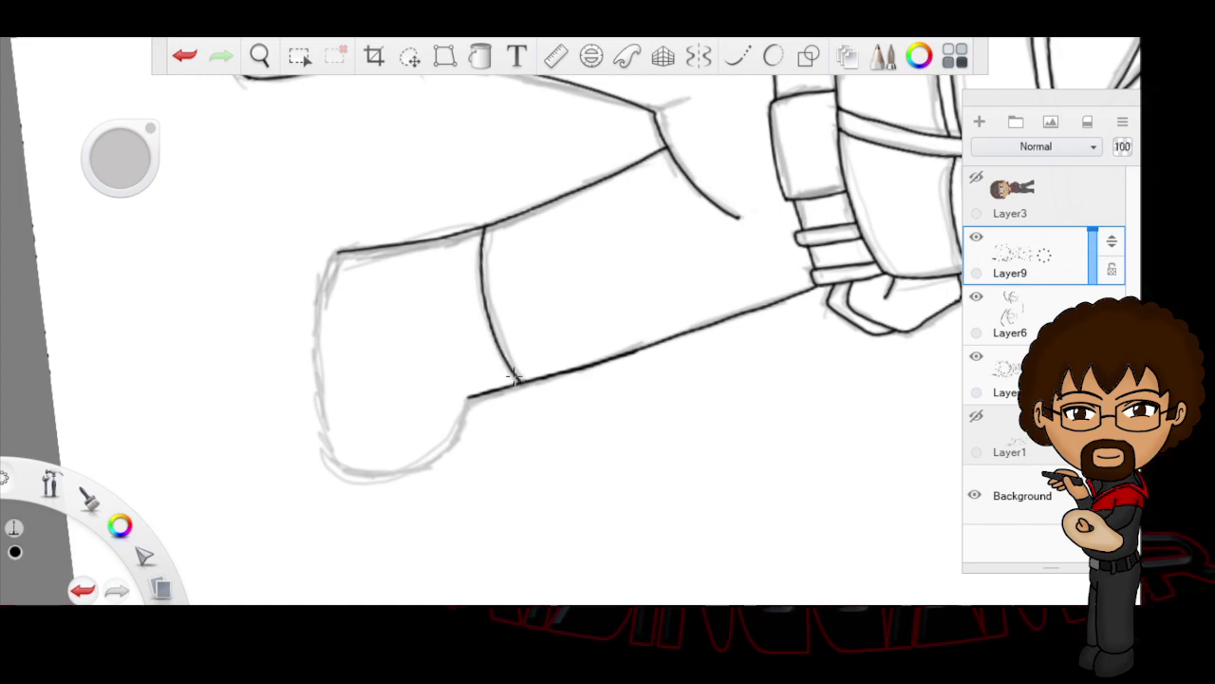
drag(462, 415, 367, 470)
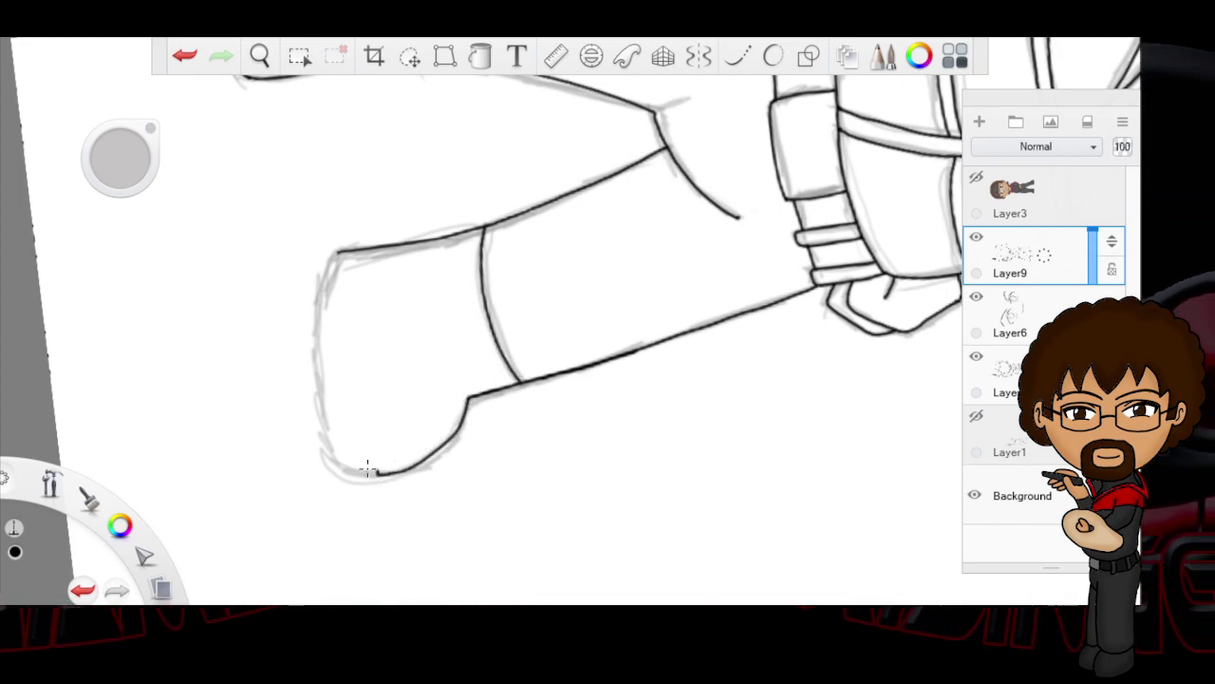
click(184, 57)
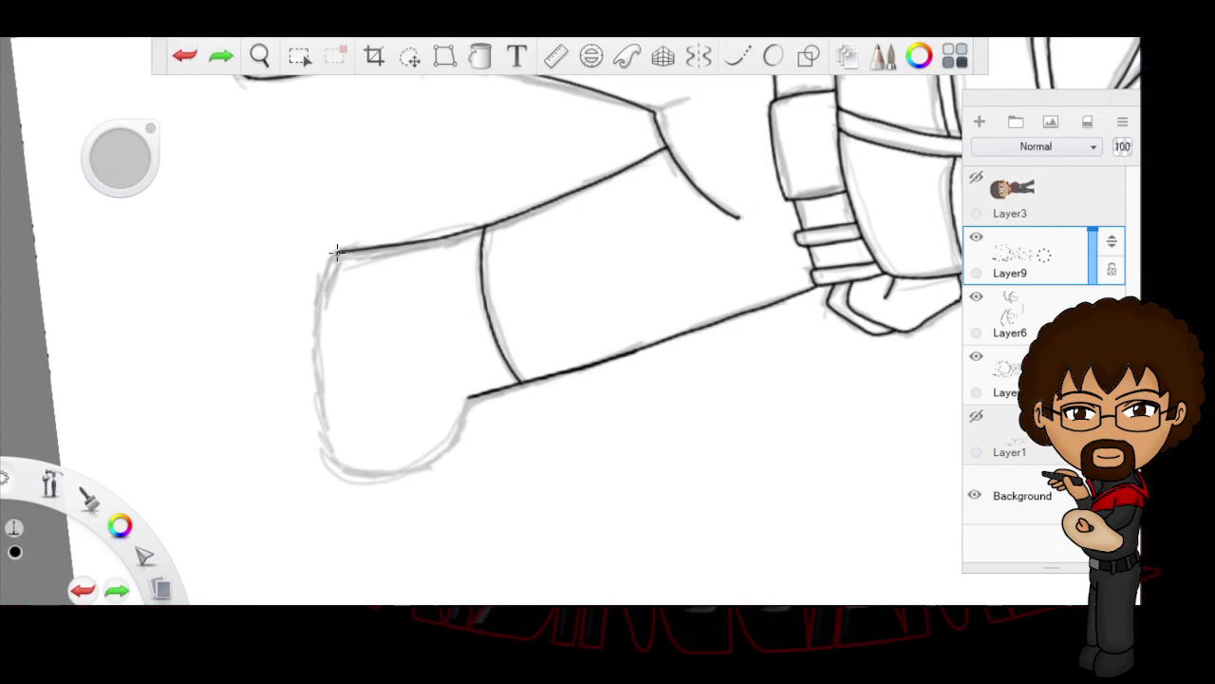
mouse_move(326, 434)
mouse_down()
mouse_move(334, 466)
mouse_move(383, 480)
mouse_up()
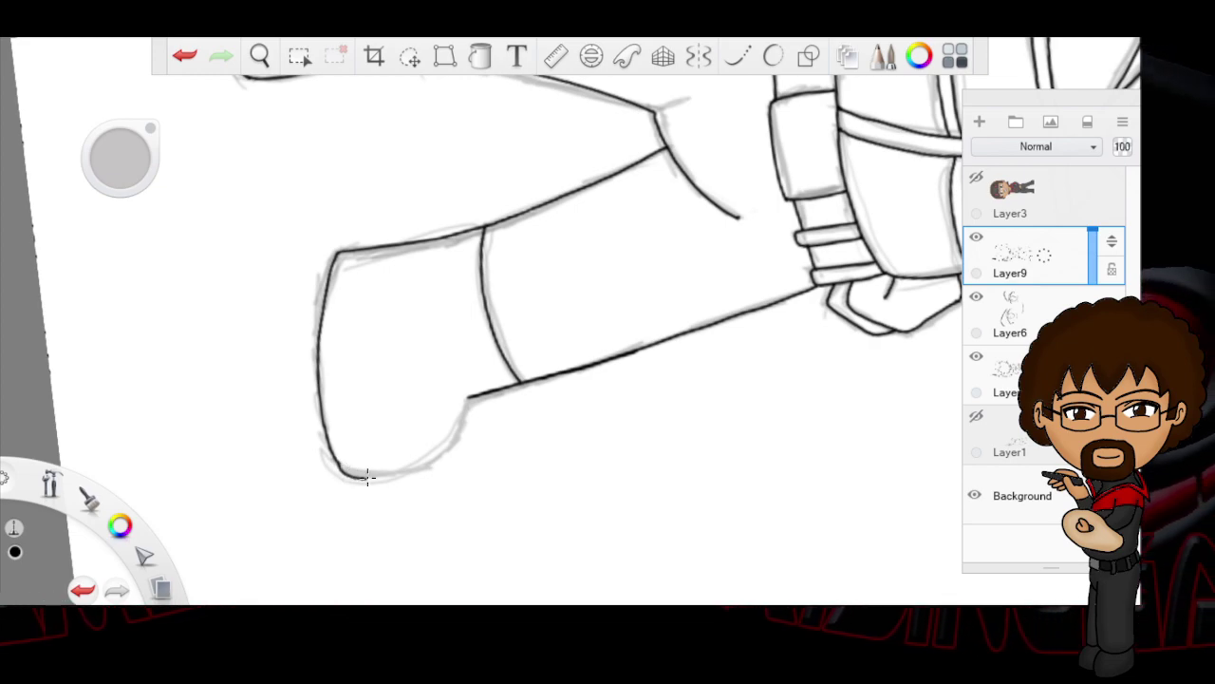
click(184, 57)
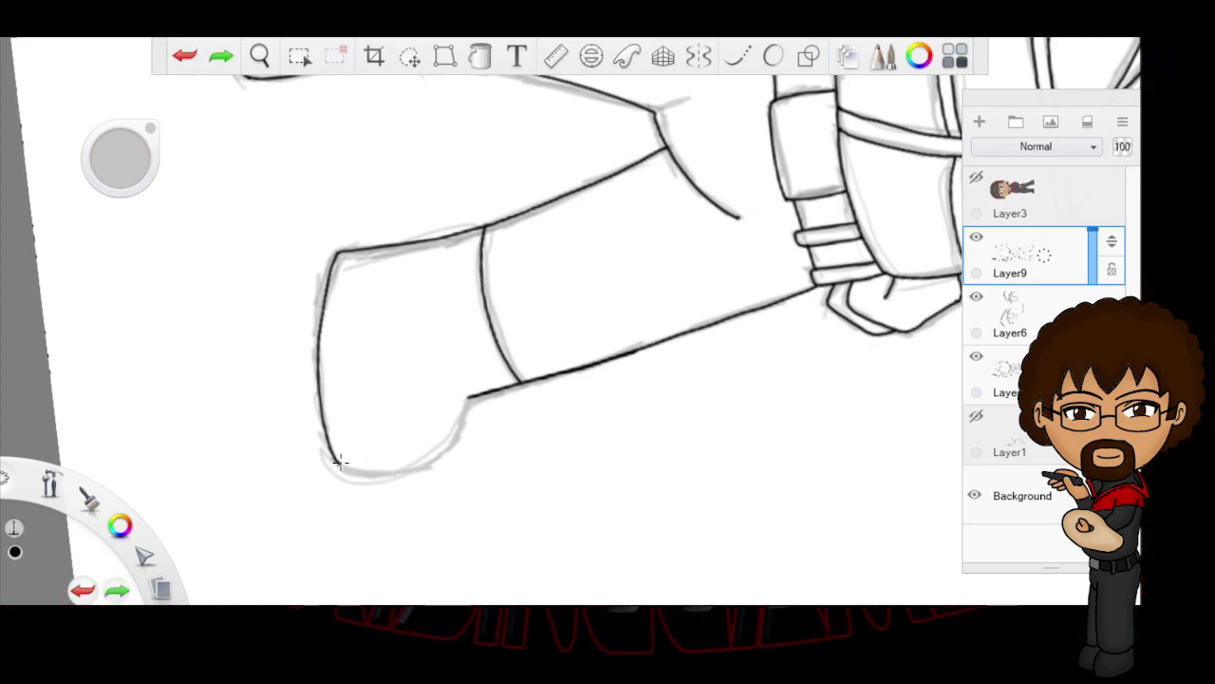
drag(404, 465, 468, 399)
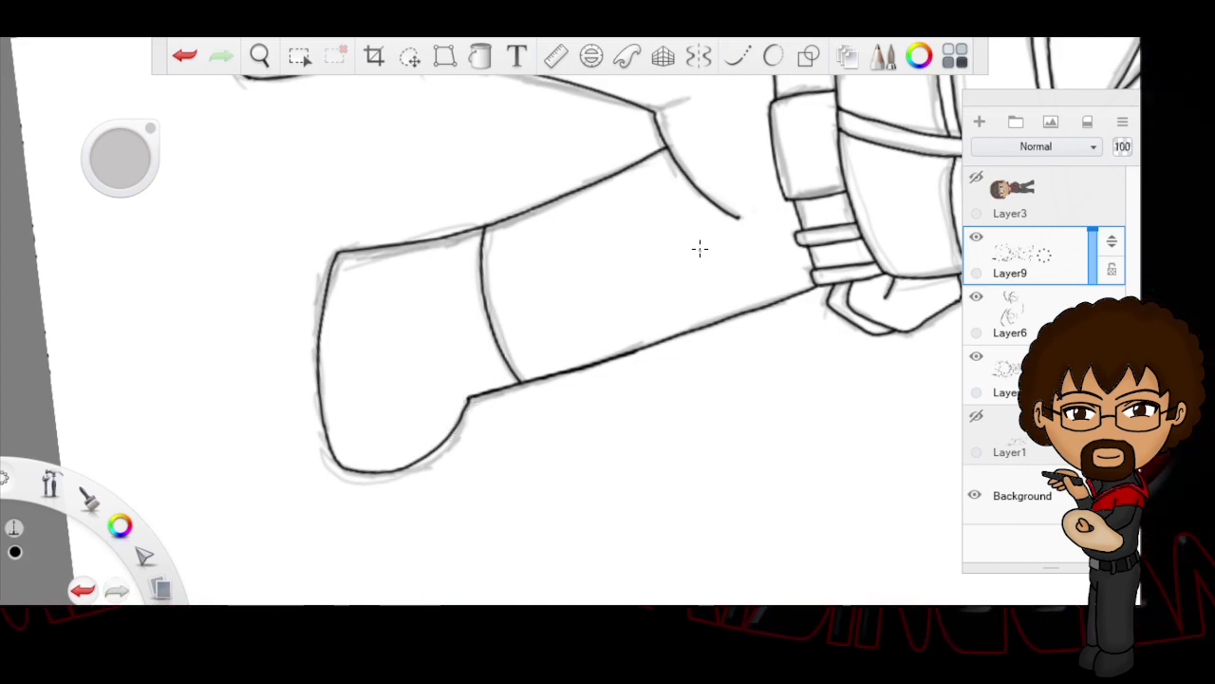
Step: Turn the canvas upright and frame the character's head to examine the sketched eyes, eyebrows and mouth
click(259, 55)
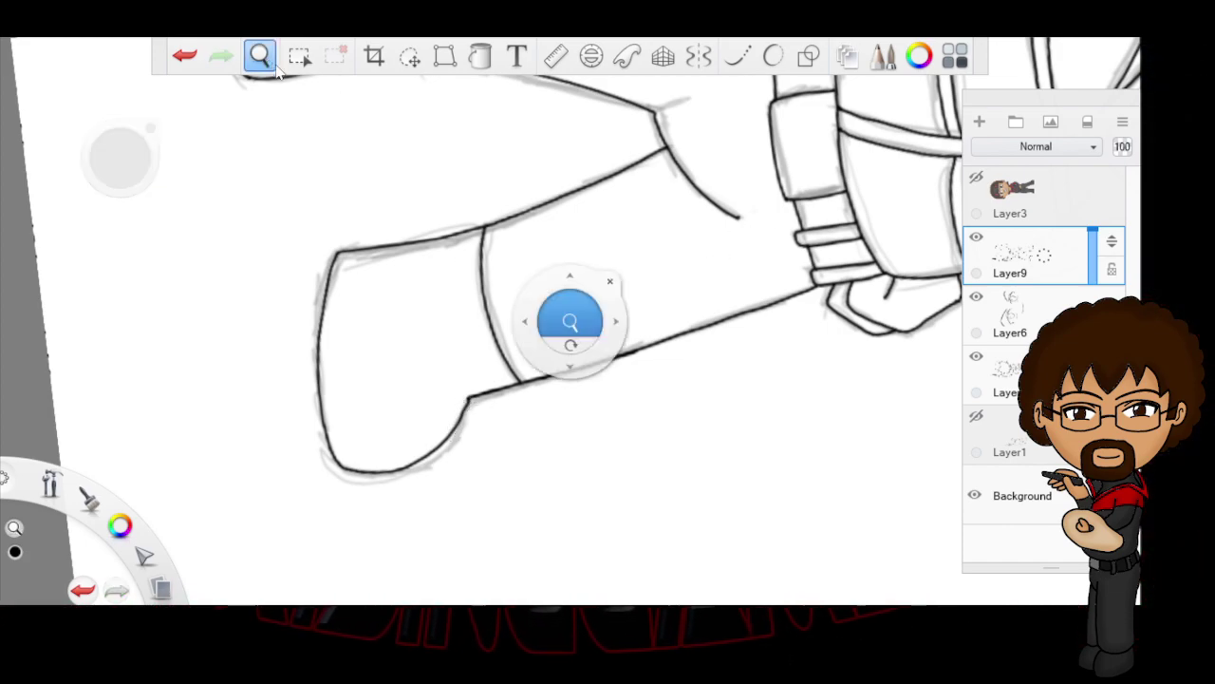
drag(667, 370, 617, 434)
drag(624, 365, 678, 372)
drag(680, 238, 691, 276)
mouse_move(664, 337)
mouse_down()
mouse_move(672, 329)
mouse_move(655, 347)
mouse_up()
drag(740, 326, 786, 344)
mouse_move(724, 410)
mouse_down()
mouse_move(714, 409)
mouse_move(699, 279)
mouse_move(728, 433)
mouse_up()
click(778, 353)
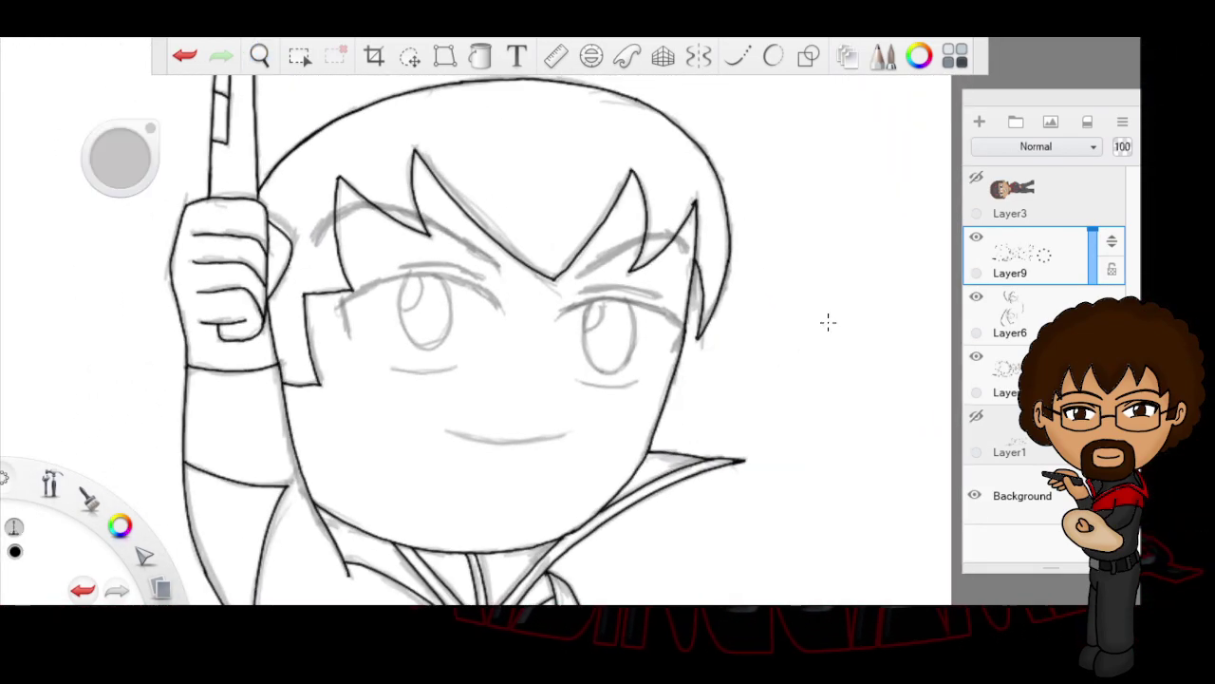
Step: Add a new layer above the line art and ink the iris and highlight of the eye on the drawing's right
click(979, 121)
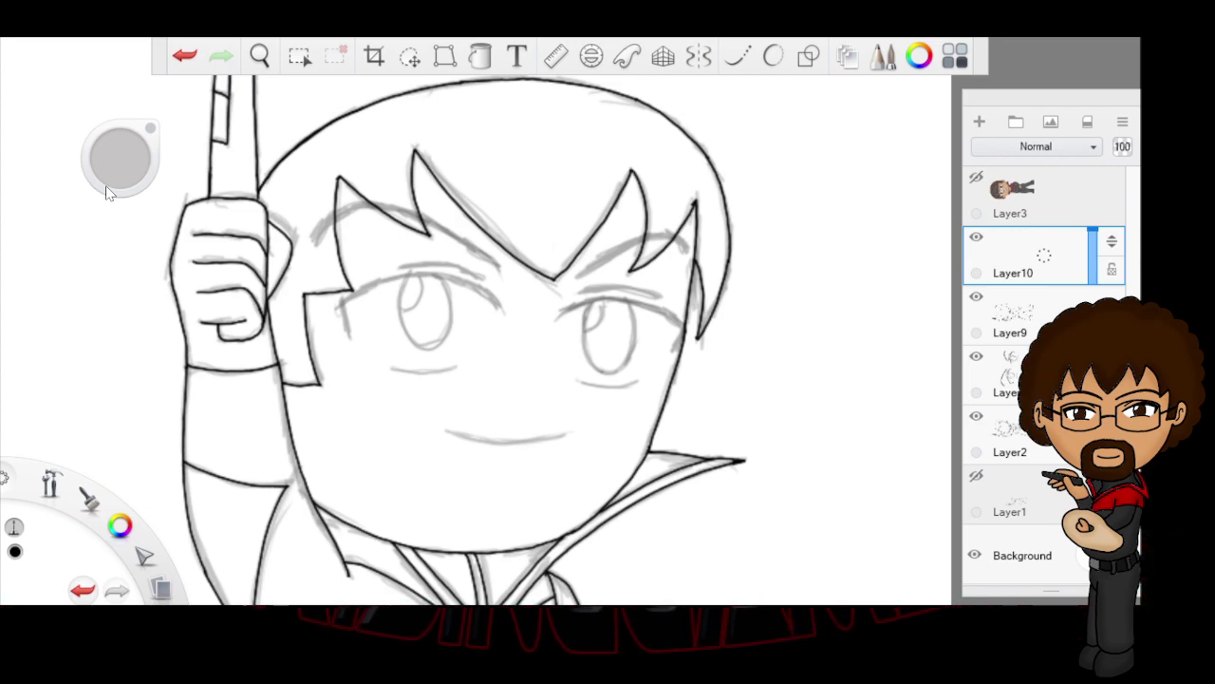
key(space)
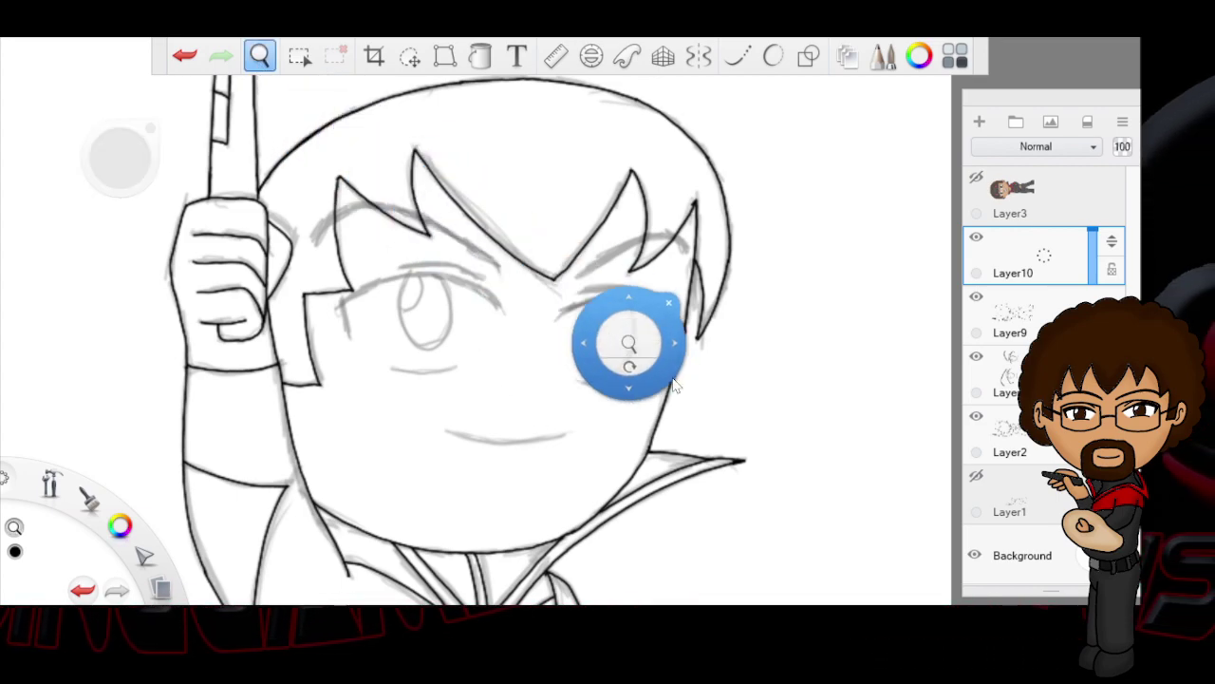
click(718, 360)
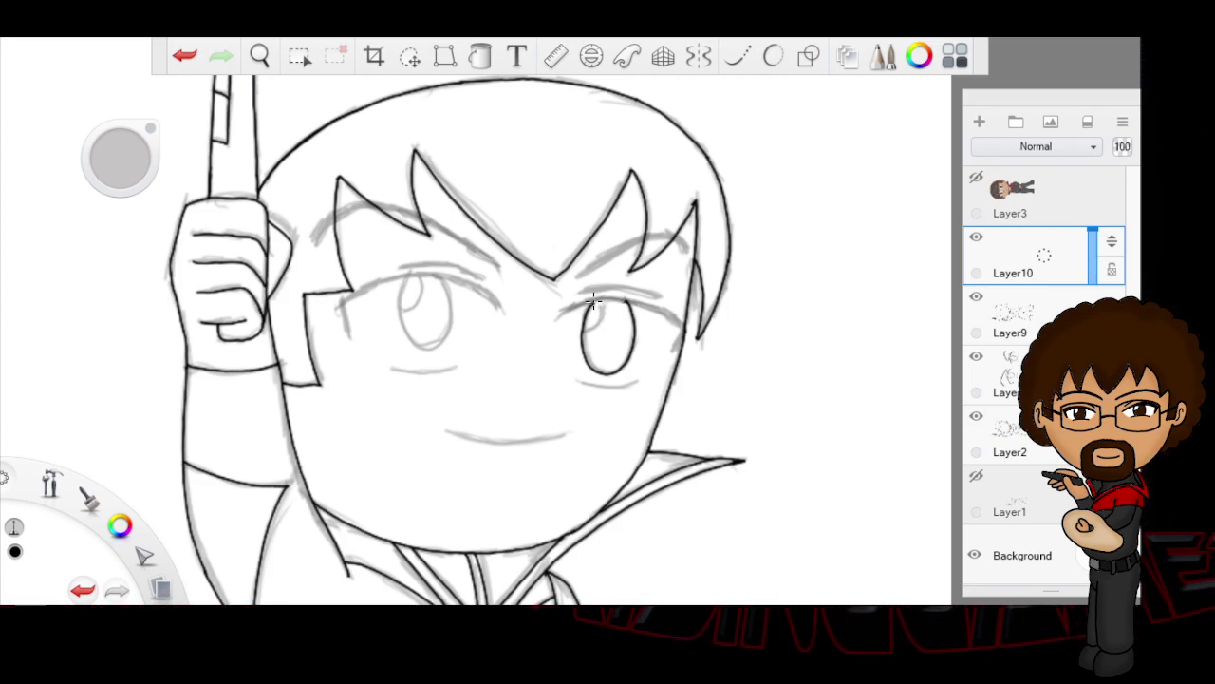
click(187, 57)
drag(595, 302, 586, 322)
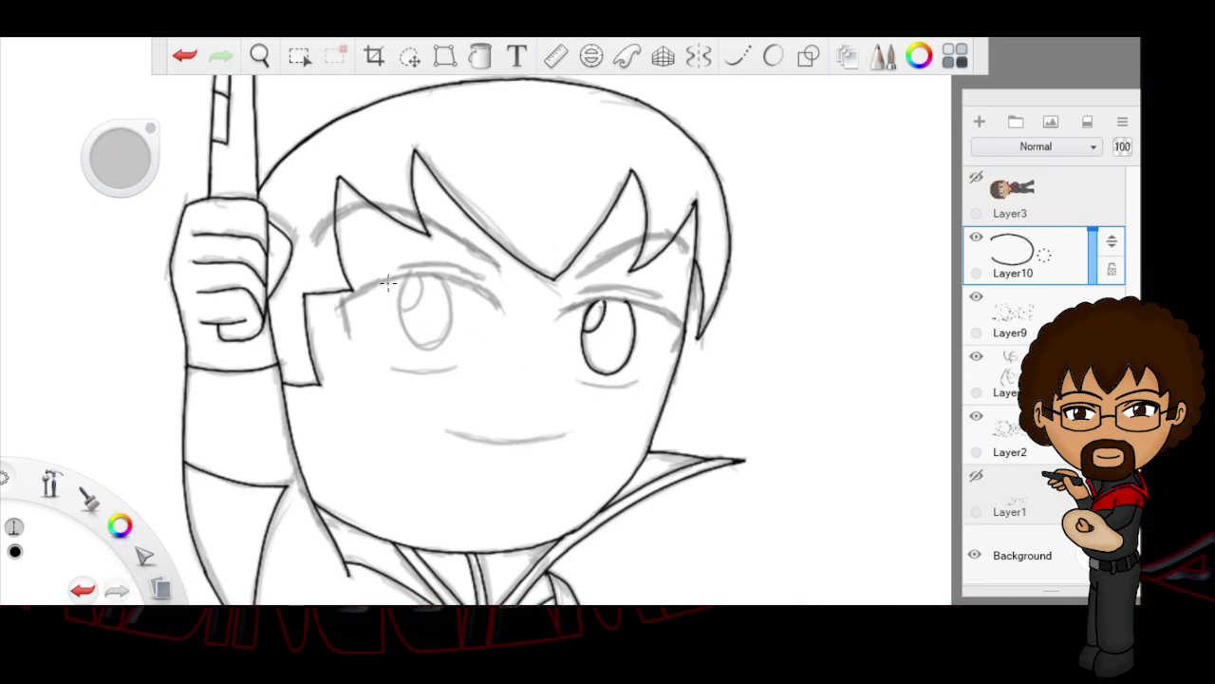
Step: Ink the iris outline and highlight of the eye on the drawing's left, redoing strokes that miss the sketch
mouse_move(410, 276)
mouse_down()
mouse_move(402, 329)
mouse_move(412, 347)
mouse_up()
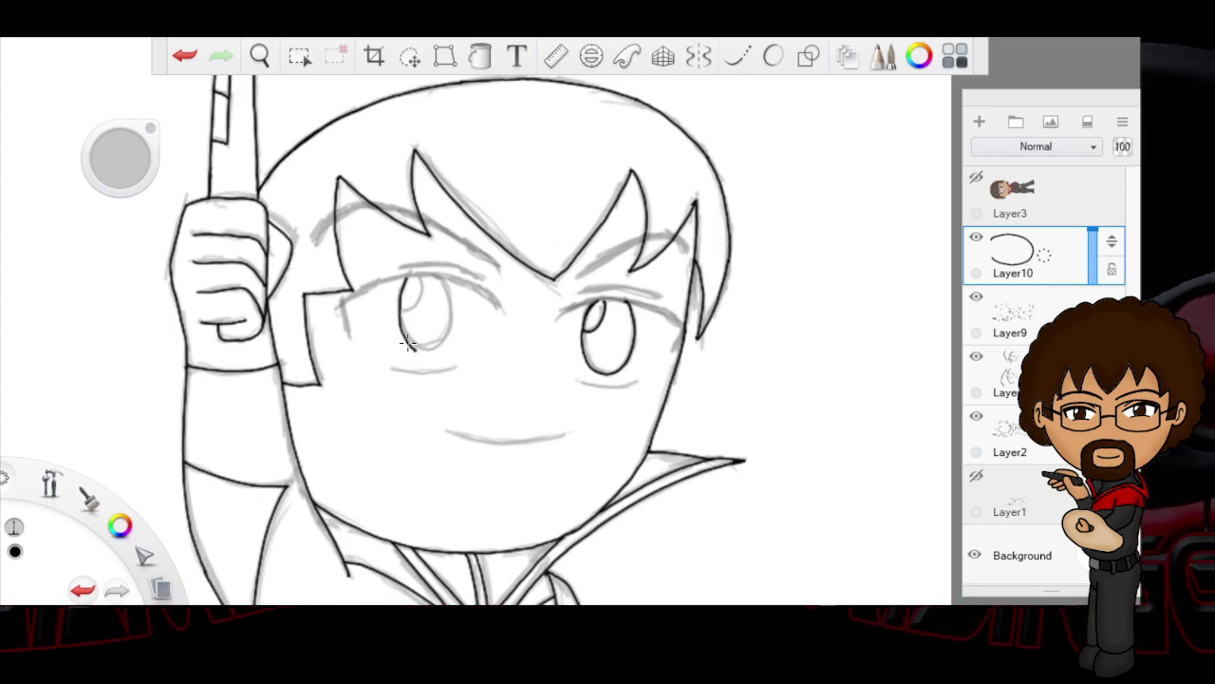
click(185, 55)
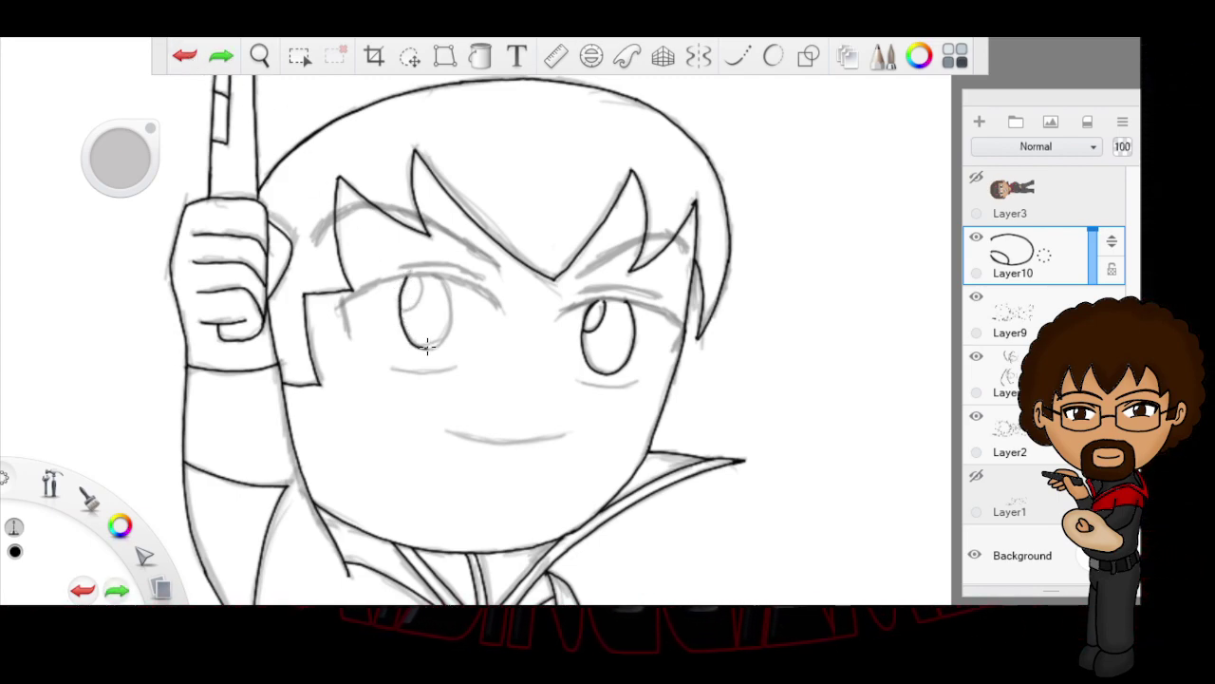
drag(448, 314, 435, 274)
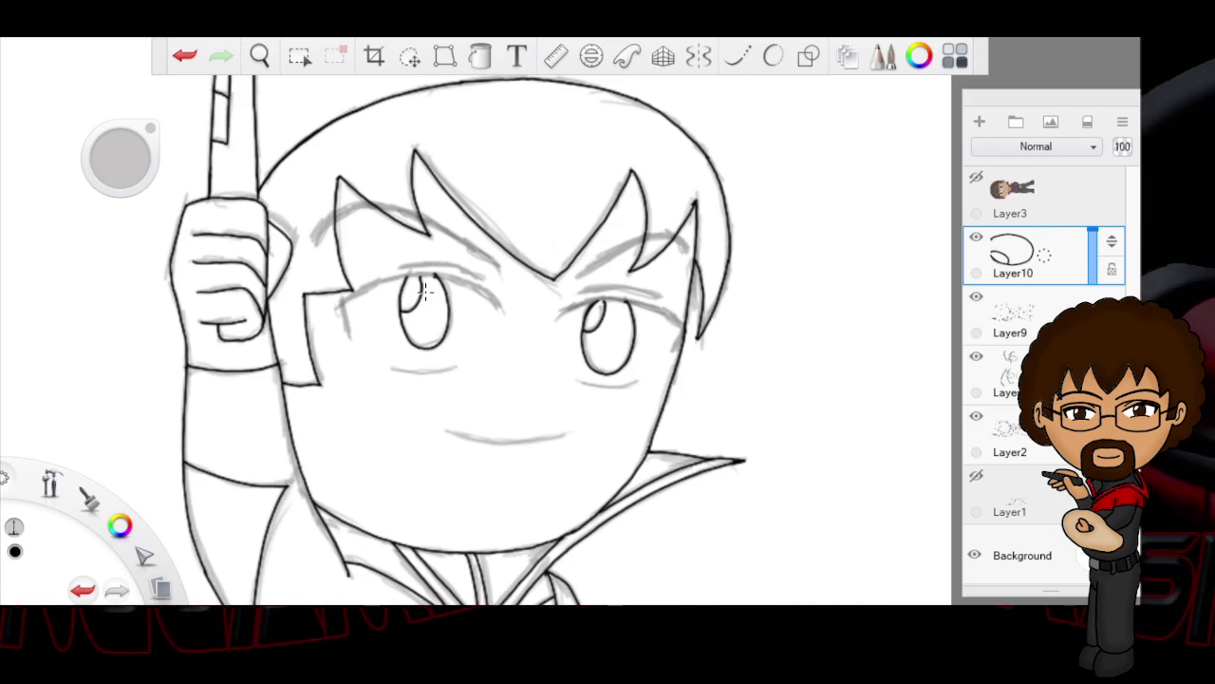
Step: Turn the canvas sideways and ink the mouth and the lower lid lines beneath both eyes
click(261, 56)
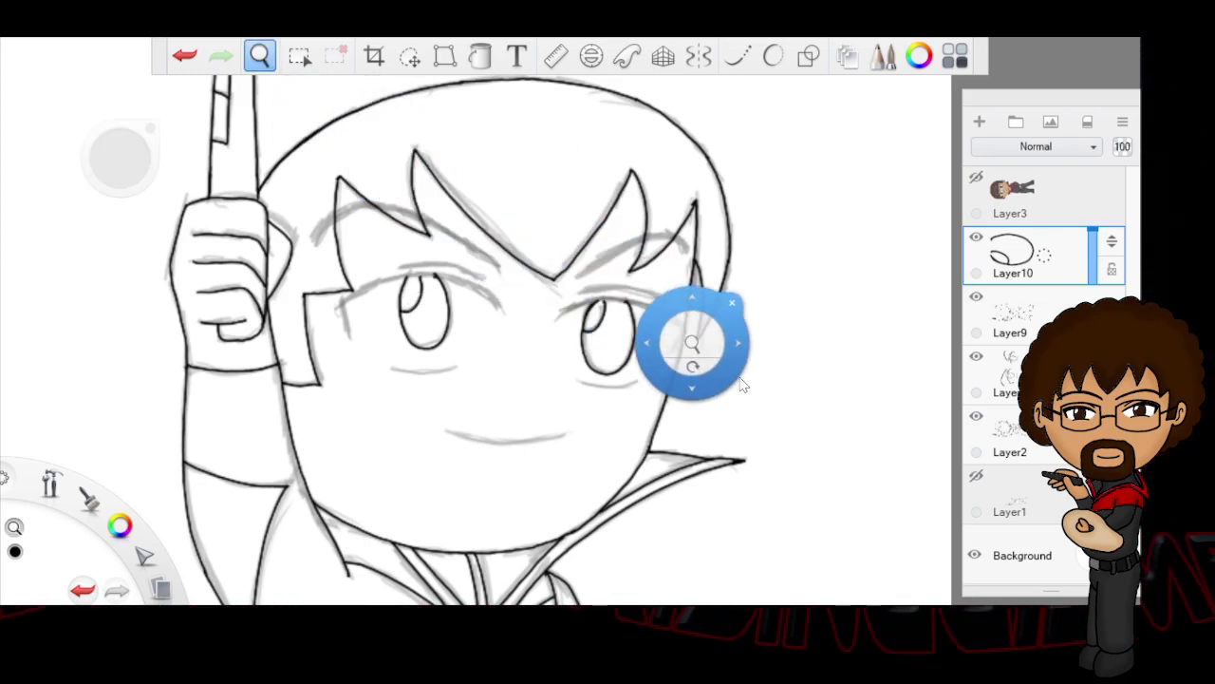
drag(719, 383, 537, 515)
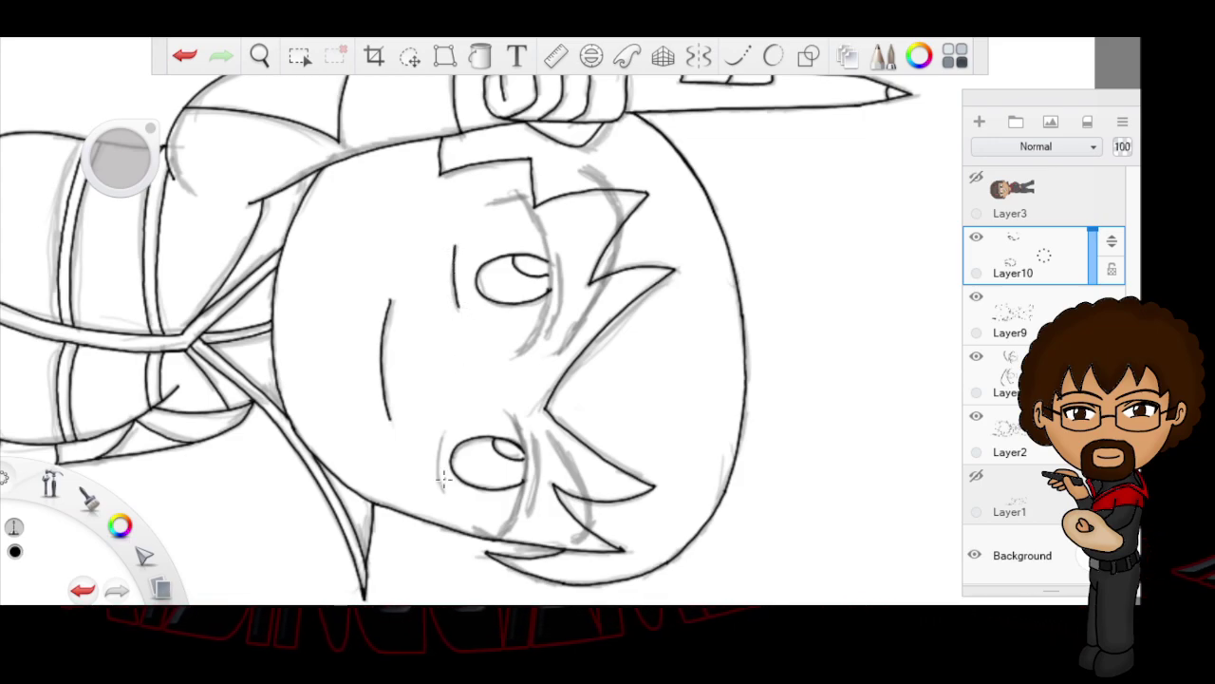
drag(441, 431, 437, 480)
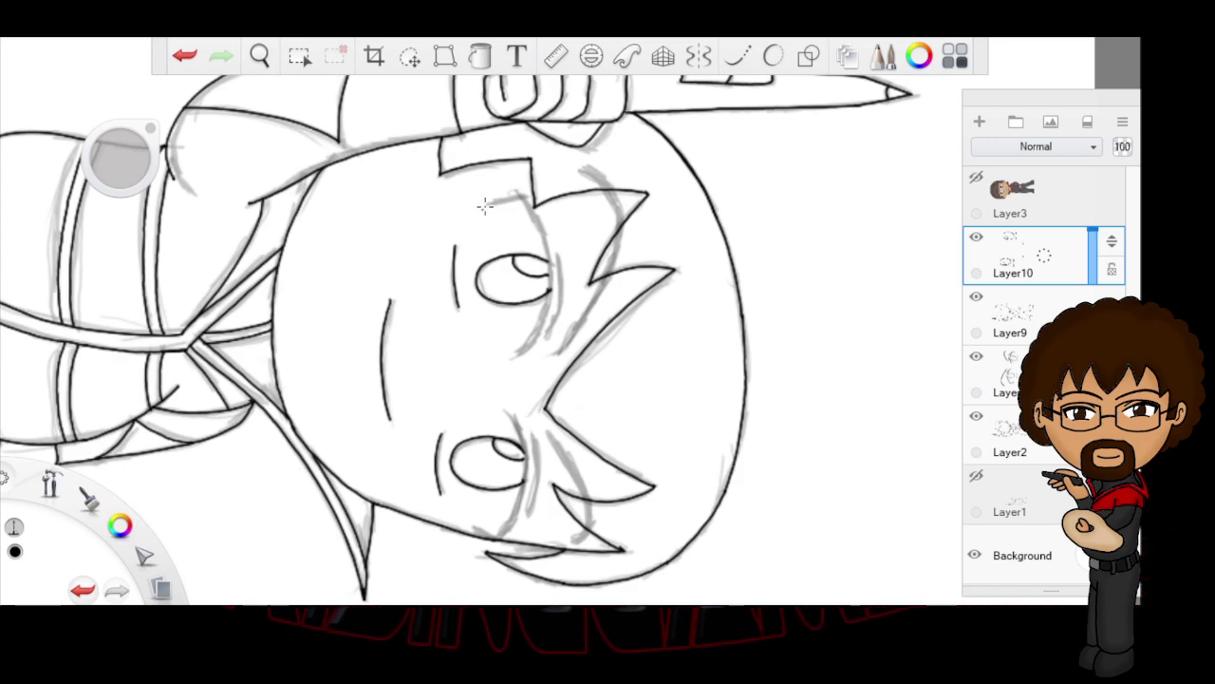
Step: Ink the outer corner and upper lash line of the eye nearest the raised hand, redoing strokes that miss the sketch
drag(484, 201, 512, 195)
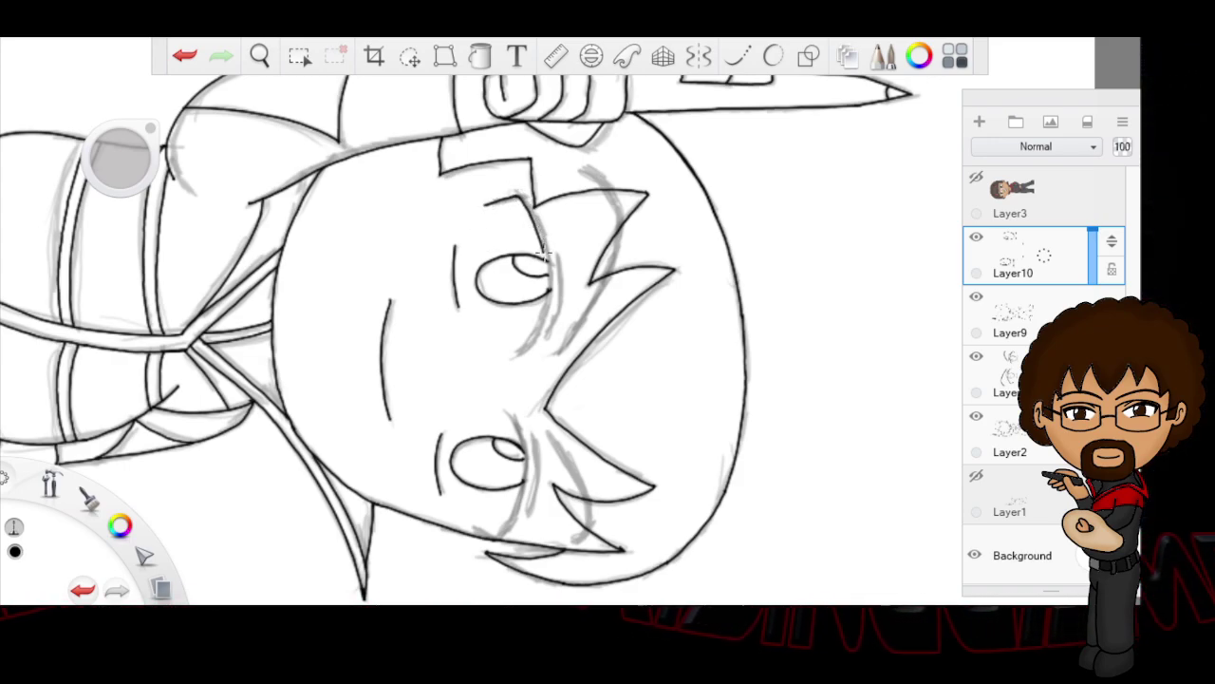
click(185, 59)
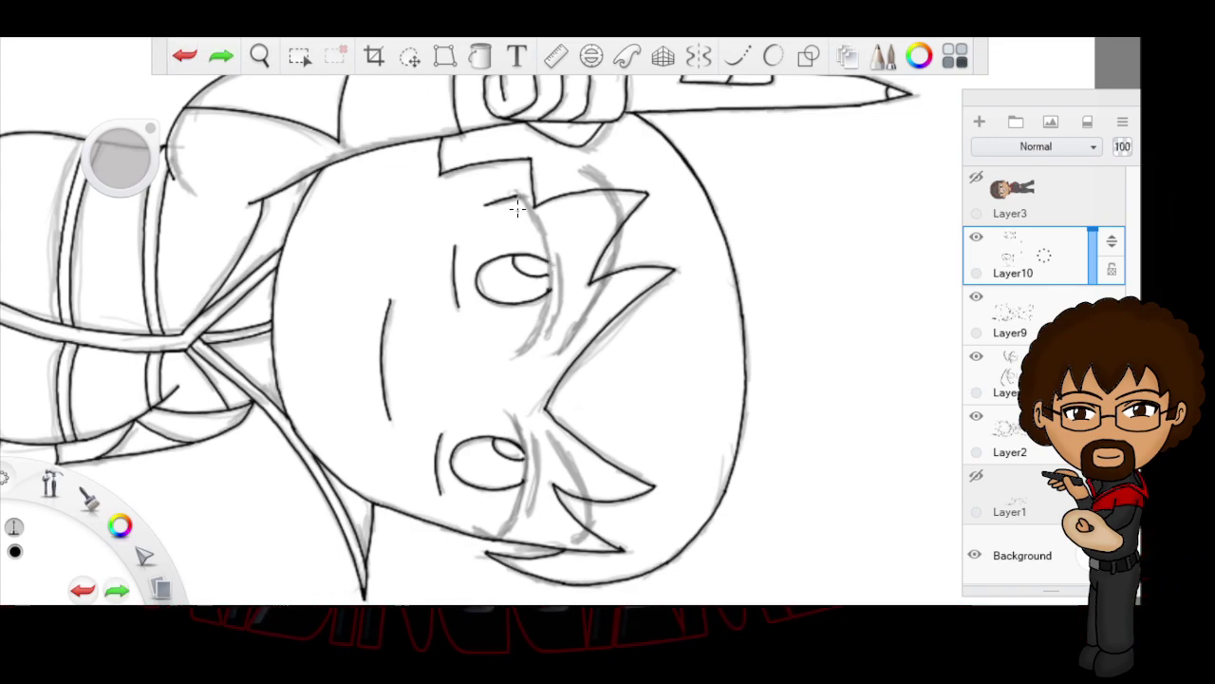
drag(519, 196, 528, 204)
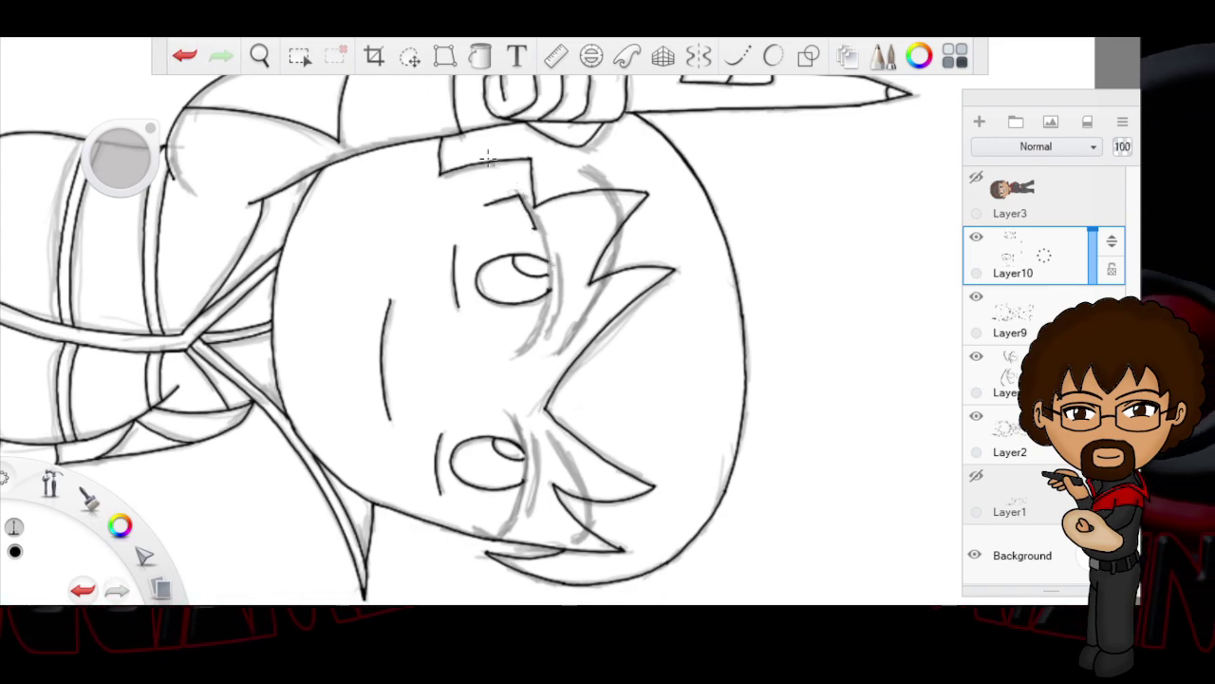
click(186, 59)
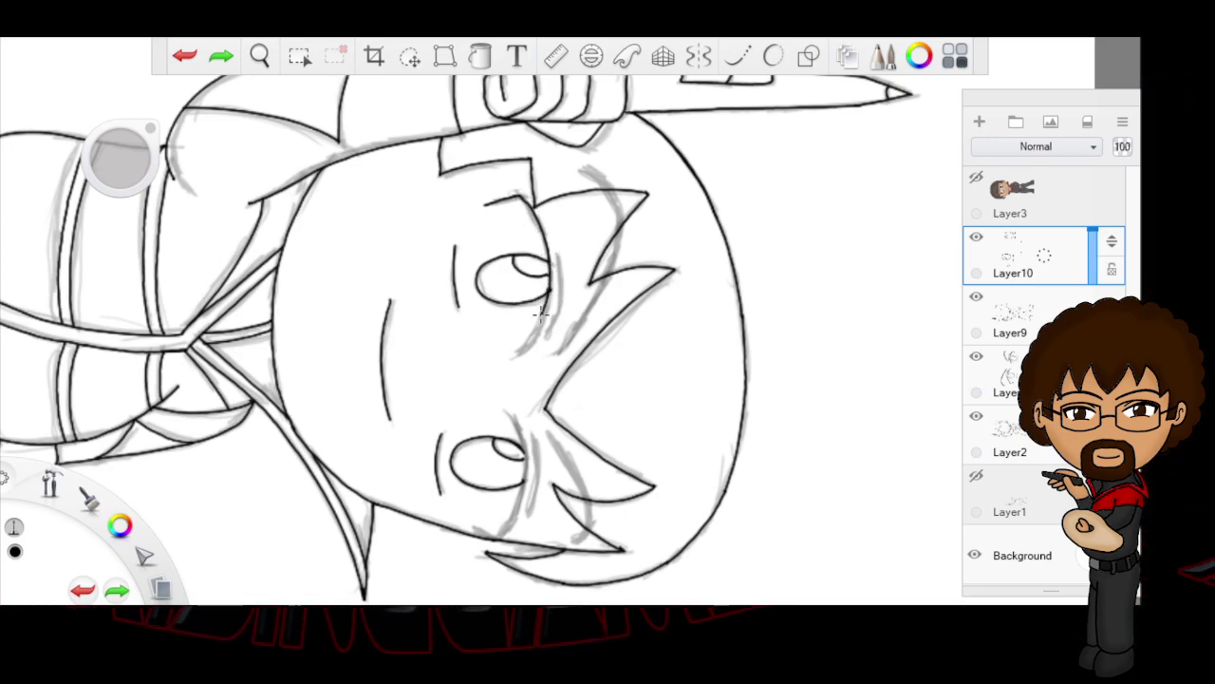
click(519, 350)
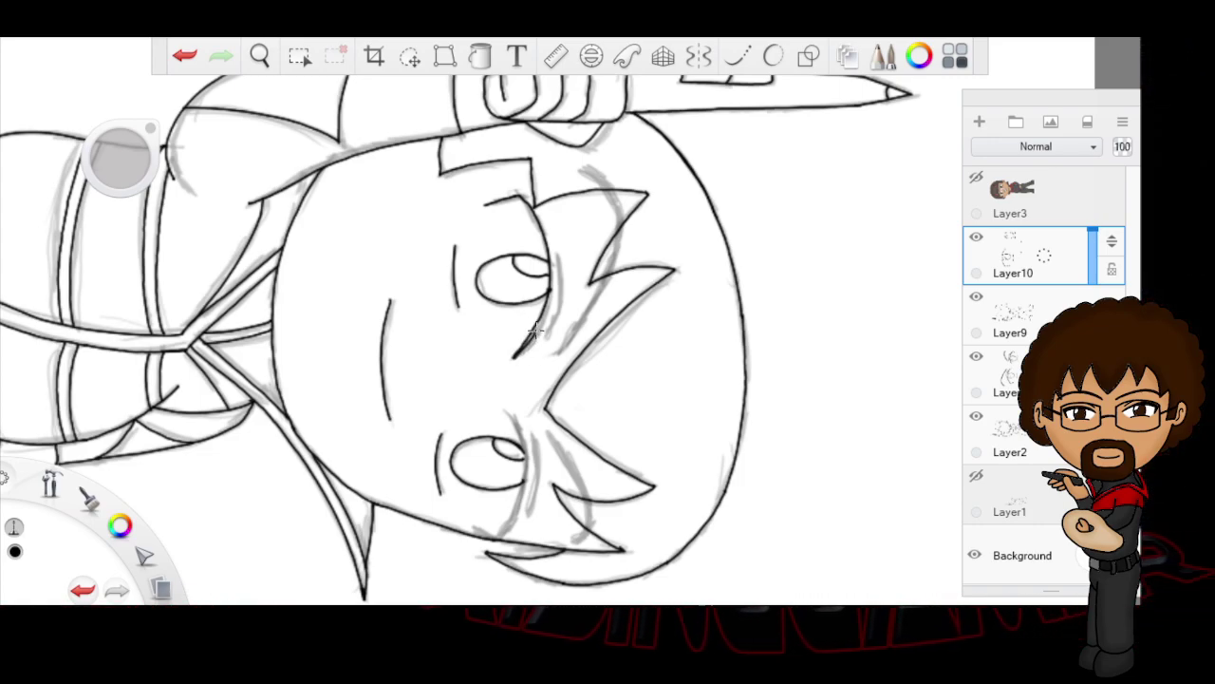
Step: Thicken the upper lash line of the eye nearest the raised hand into a solid black, tapered shape
drag(536, 332, 554, 270)
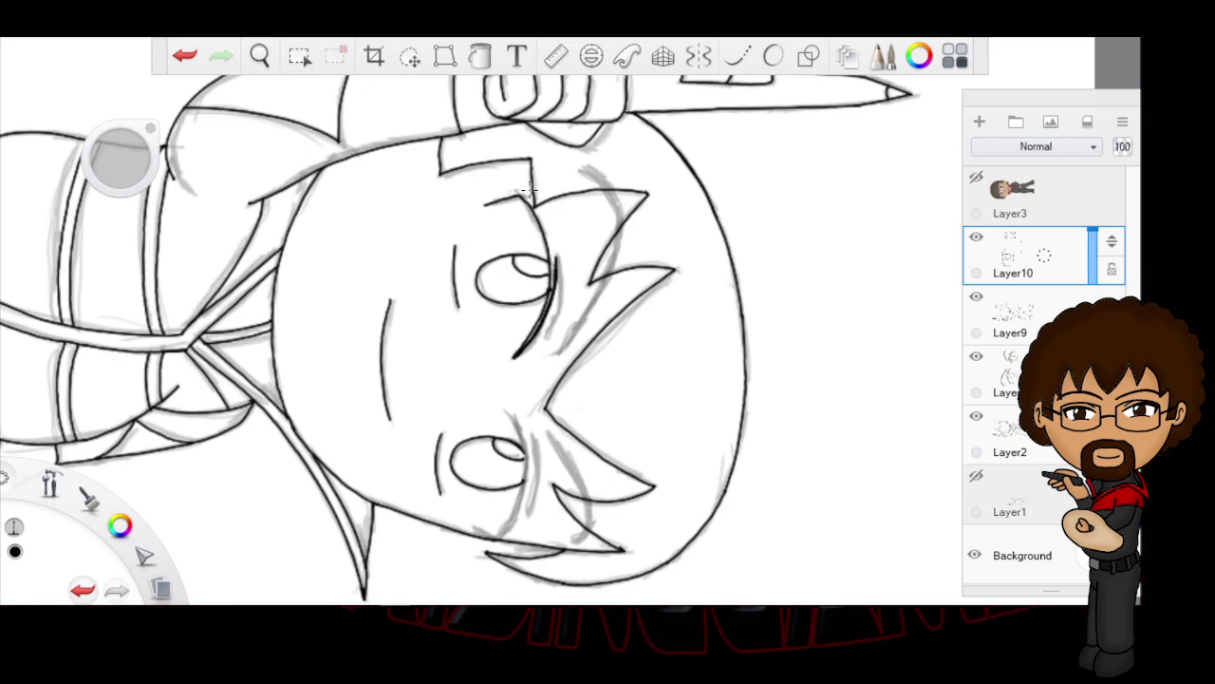
drag(510, 189, 528, 185)
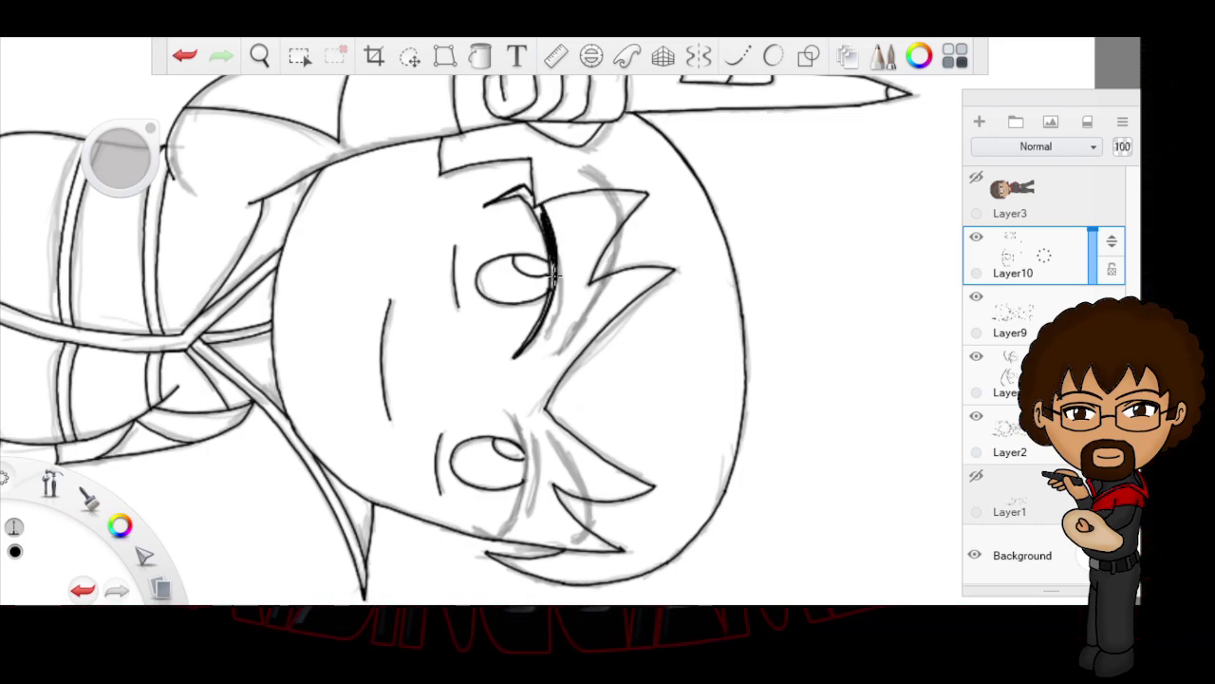
drag(555, 268, 520, 346)
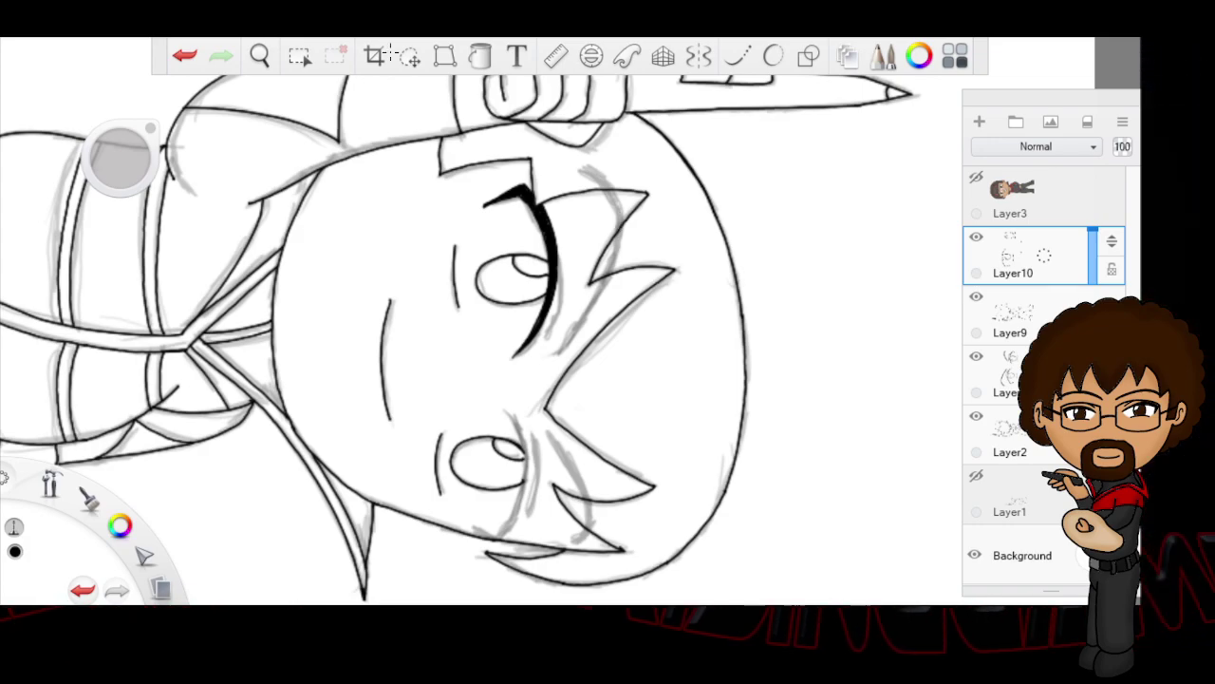
Step: Enlarge the view of the face and ink the thin eyelid crease above the eye nearest the raised hand
click(299, 57)
click(268, 61)
mouse_move(646, 439)
mouse_down()
mouse_move(622, 320)
mouse_move(641, 295)
mouse_move(642, 511)
mouse_up()
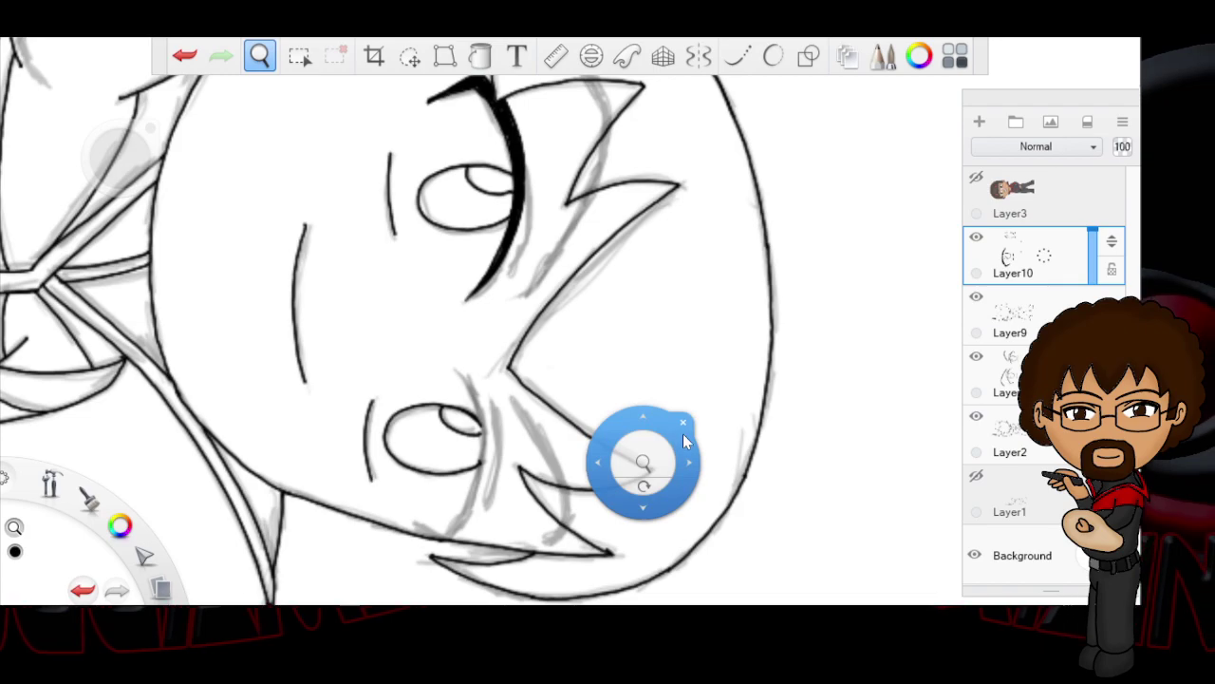
click(683, 424)
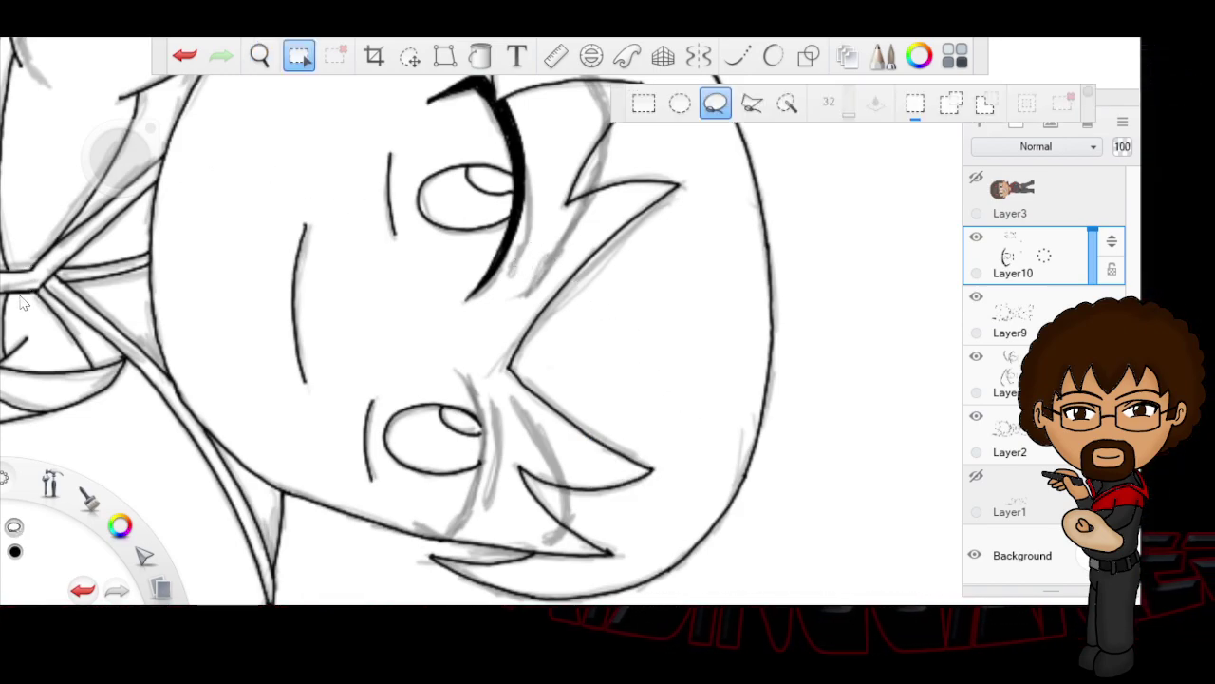
key(Escape)
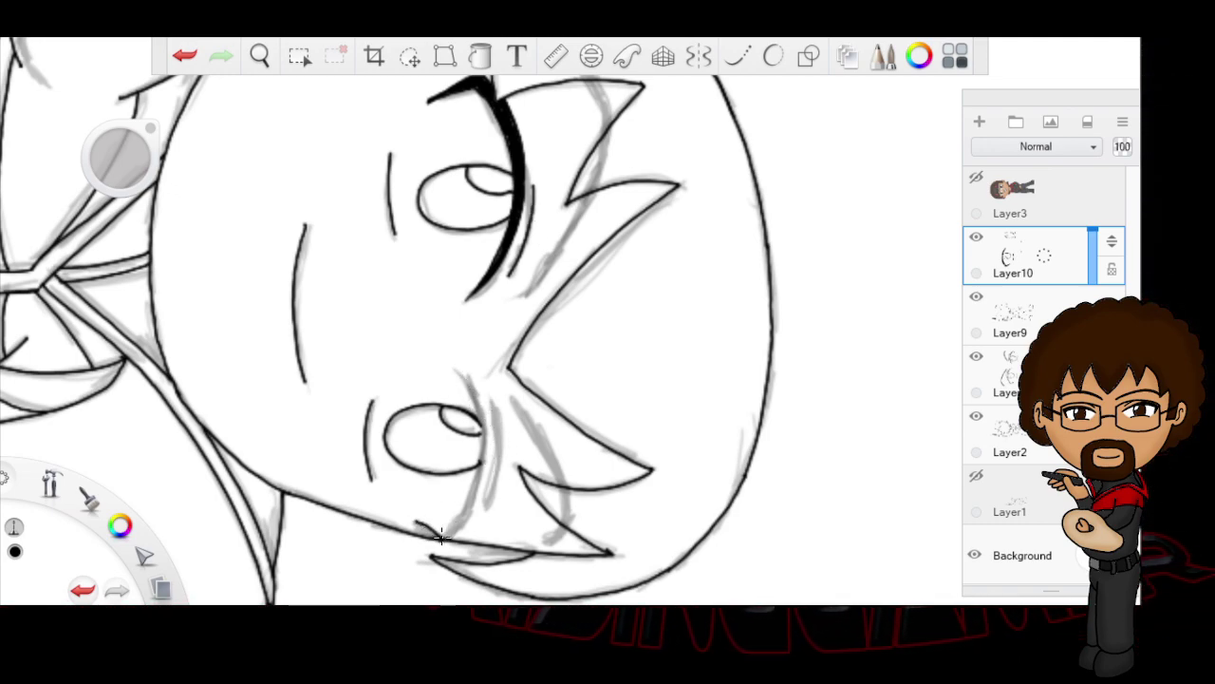
Step: Ink the outer corner and upper lash line of the other eye and fill it into a thick black, tapered shape
drag(419, 521, 439, 537)
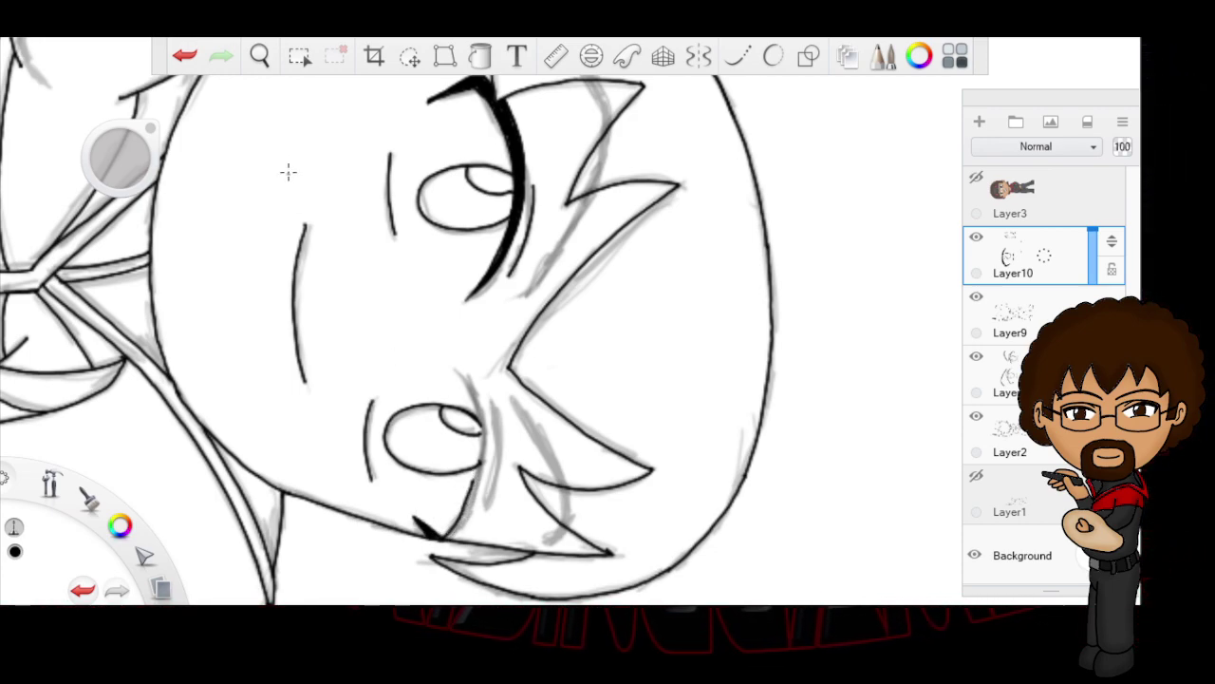
mouse_move(448, 537)
mouse_down()
mouse_move(475, 498)
mouse_move(483, 443)
mouse_up()
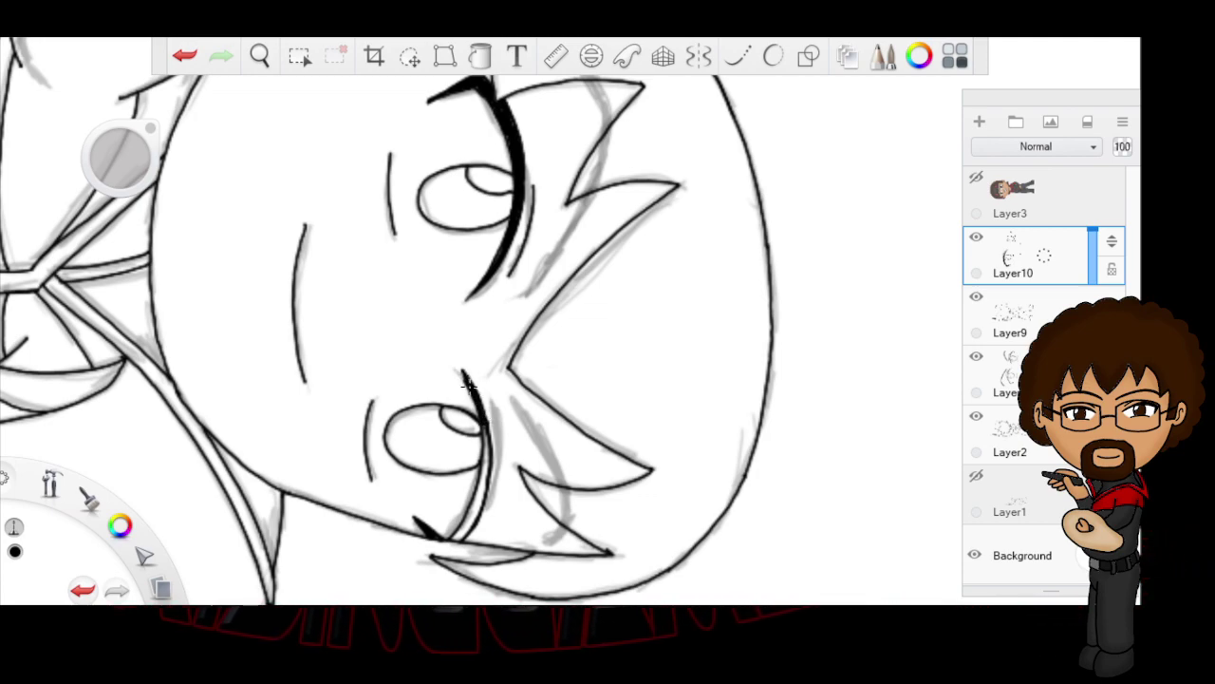
key(ctrl+z)
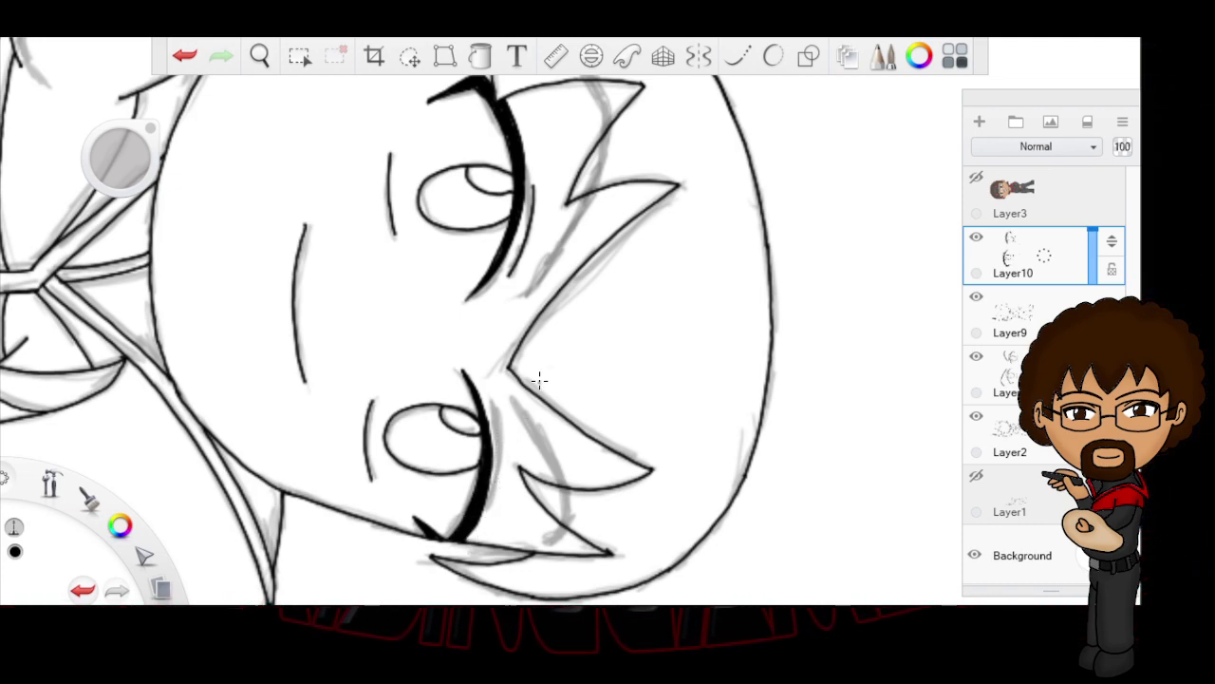
Step: Ink the eyelid crease and the curved eyebrow above the eye farther from the raised hand, redoing the eyebrow stroke
drag(492, 406, 496, 427)
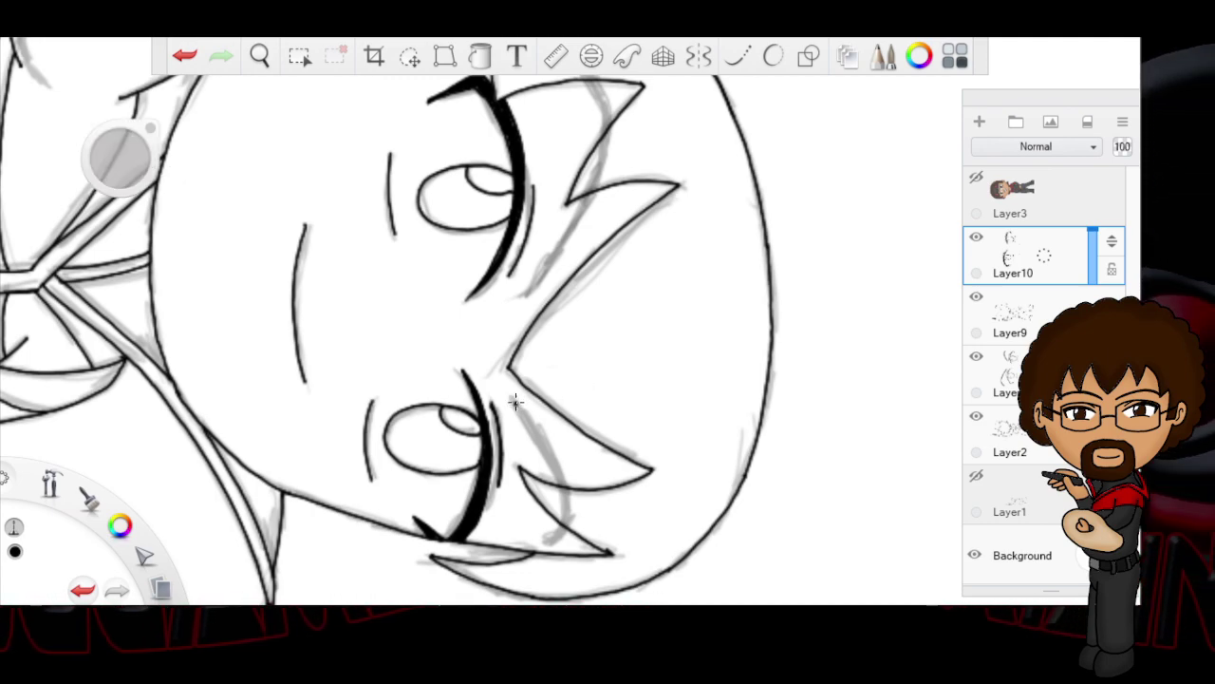
drag(512, 399, 557, 463)
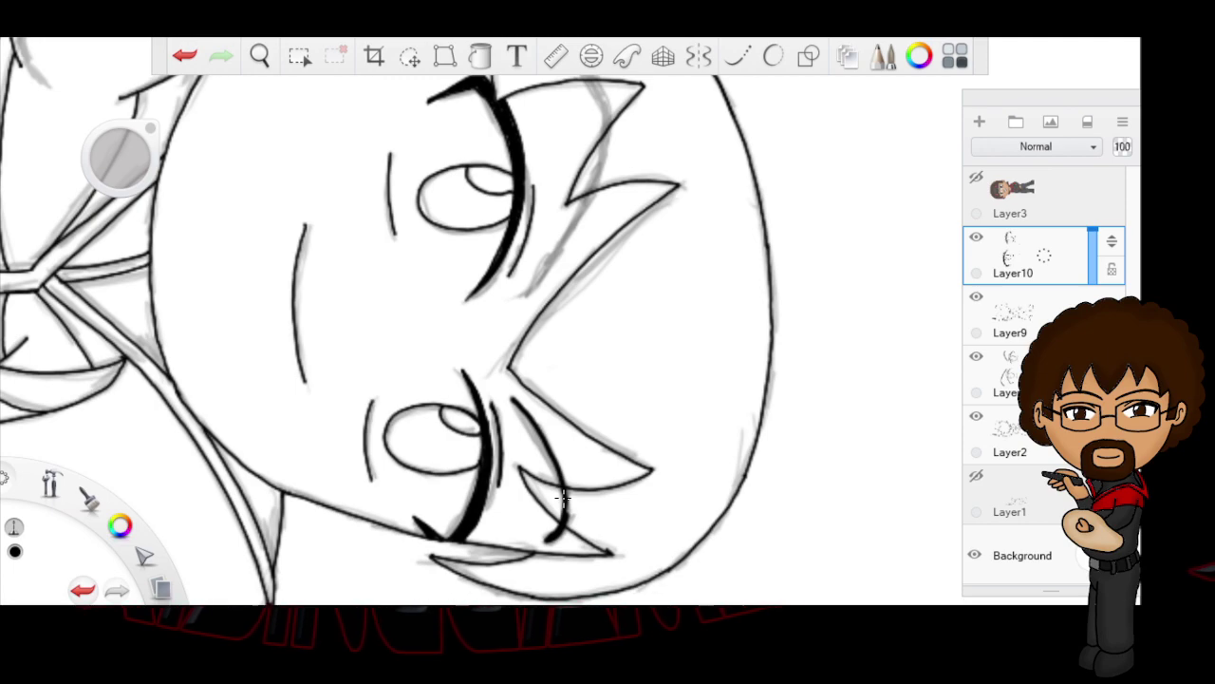
click(182, 57)
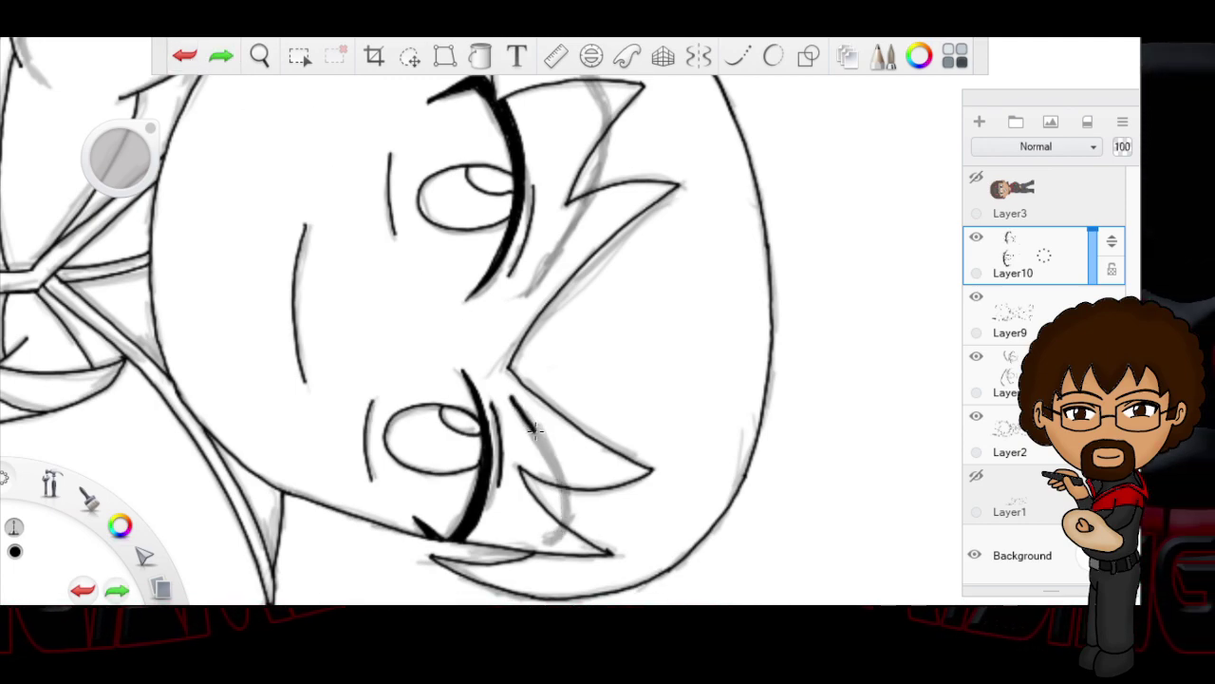
drag(556, 465, 565, 508)
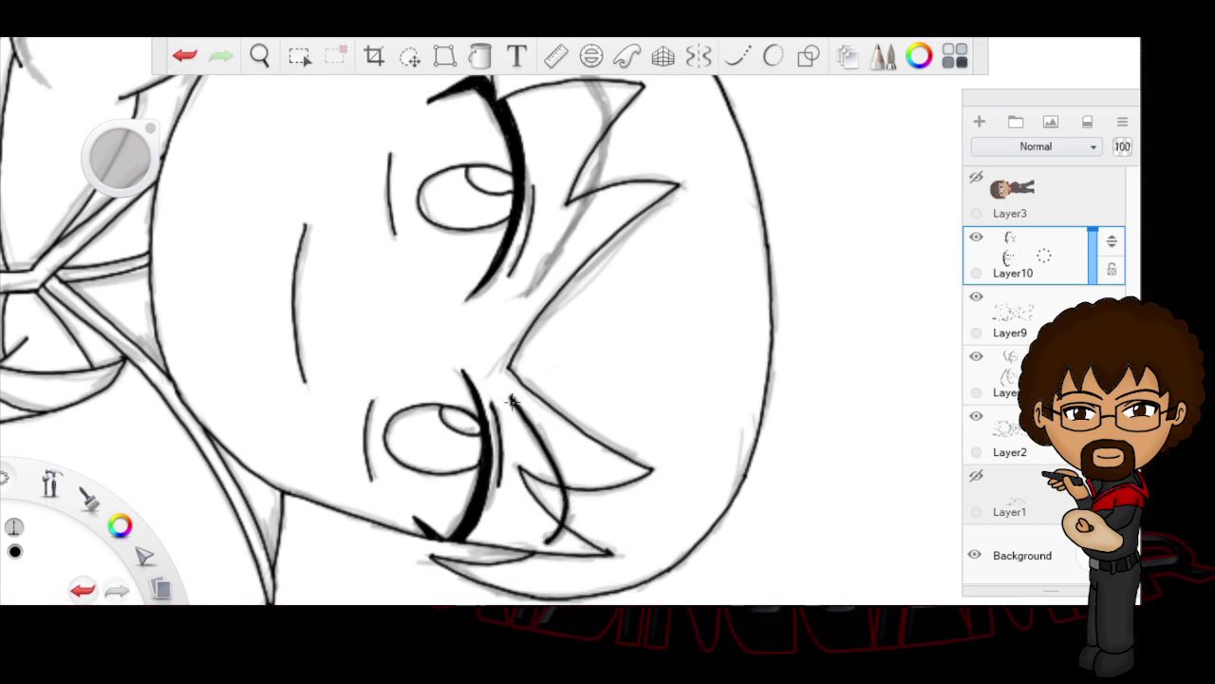
Step: Ink the curved eyebrow above the eye nearest the raised hand, redoing the stroke until it follows the grey sketch
key(space)
drag(612, 203, 620, 358)
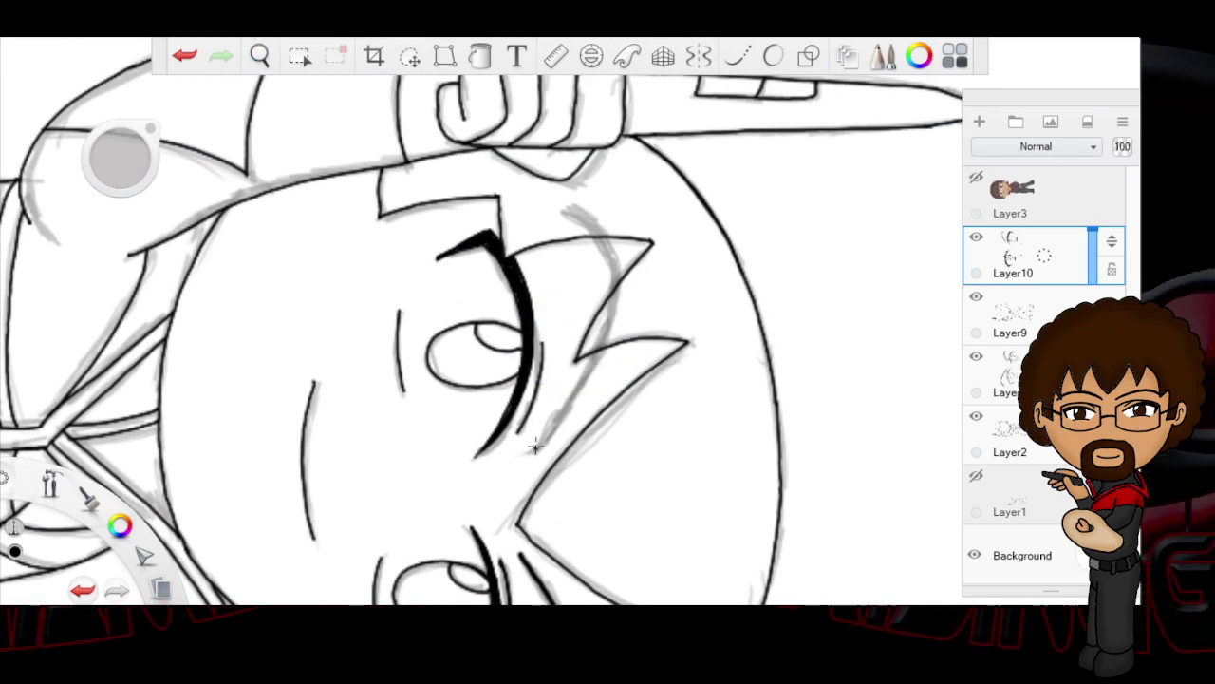
drag(534, 446, 569, 399)
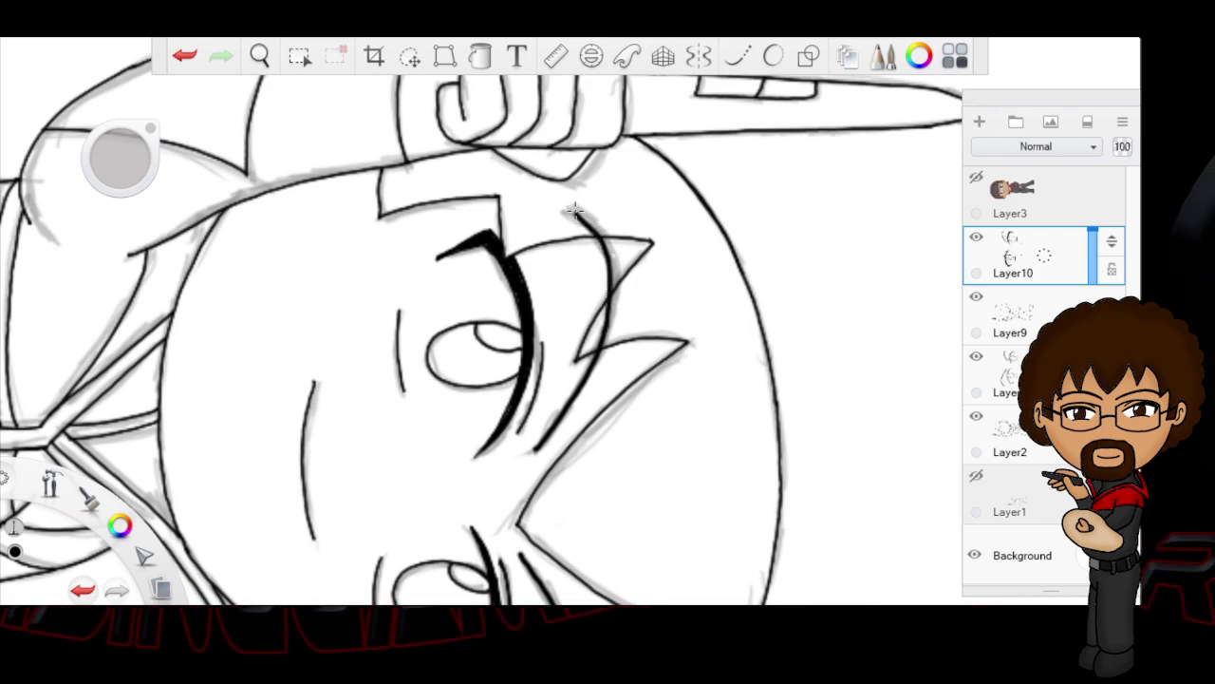
key(ctrl+z)
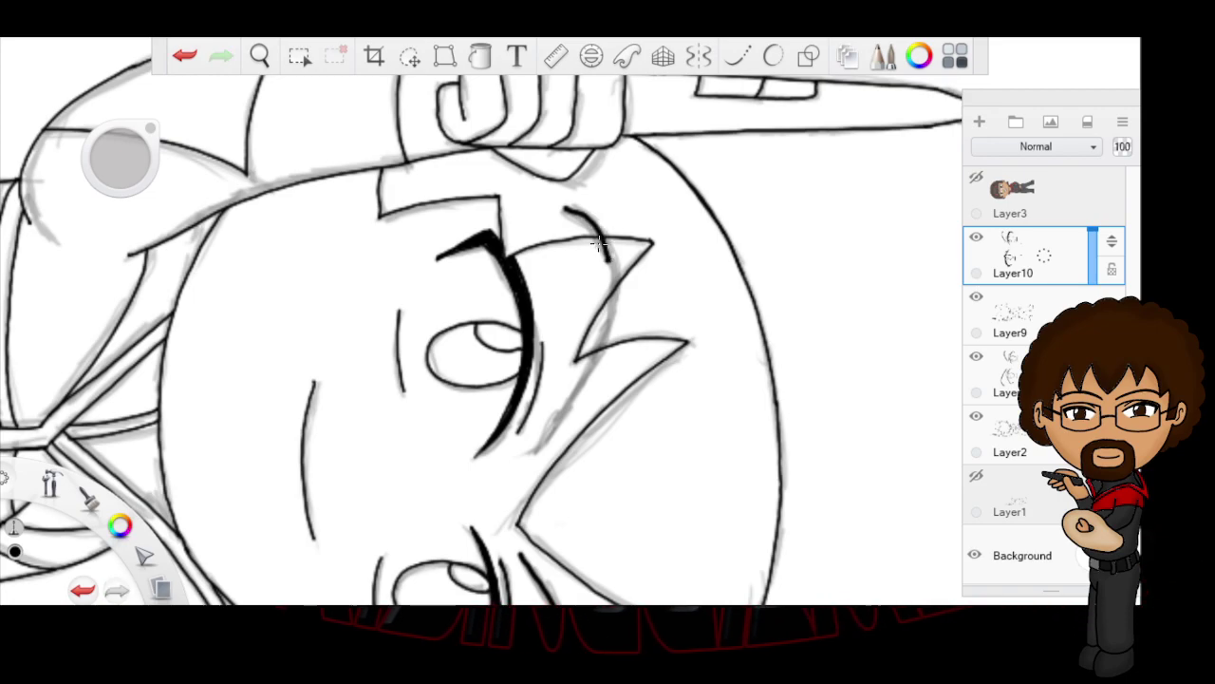
click(259, 55)
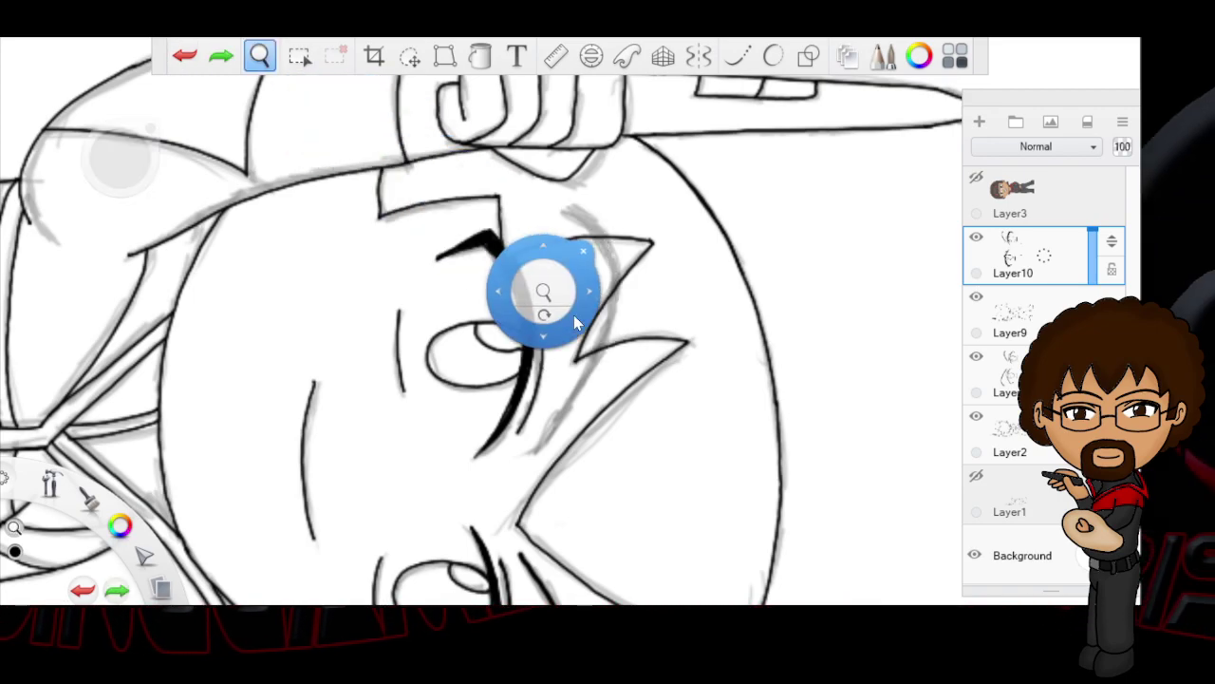
drag(583, 293, 556, 325)
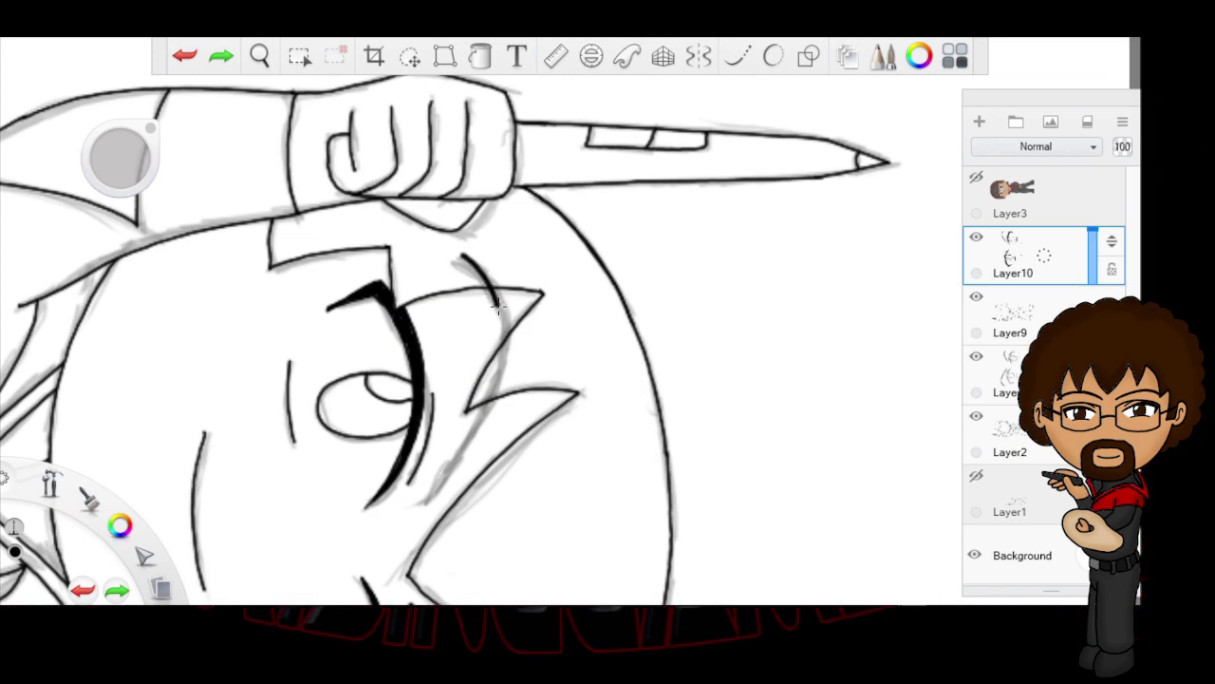
drag(474, 422, 414, 503)
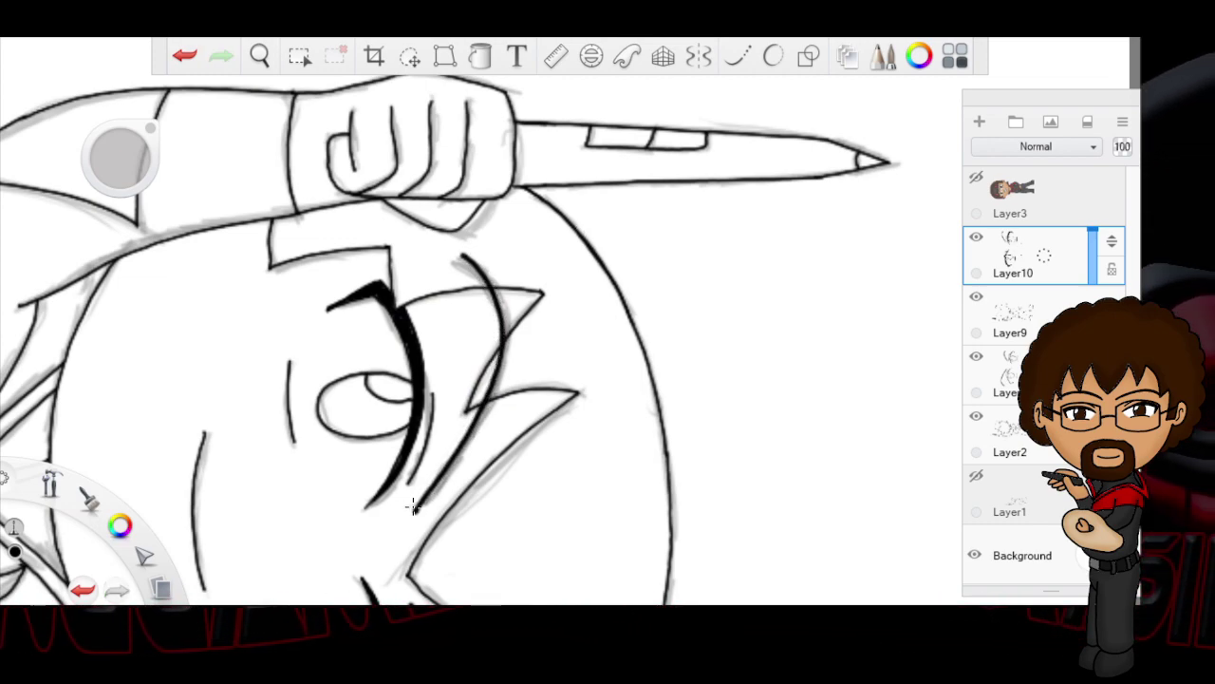
key(ctrl+z)
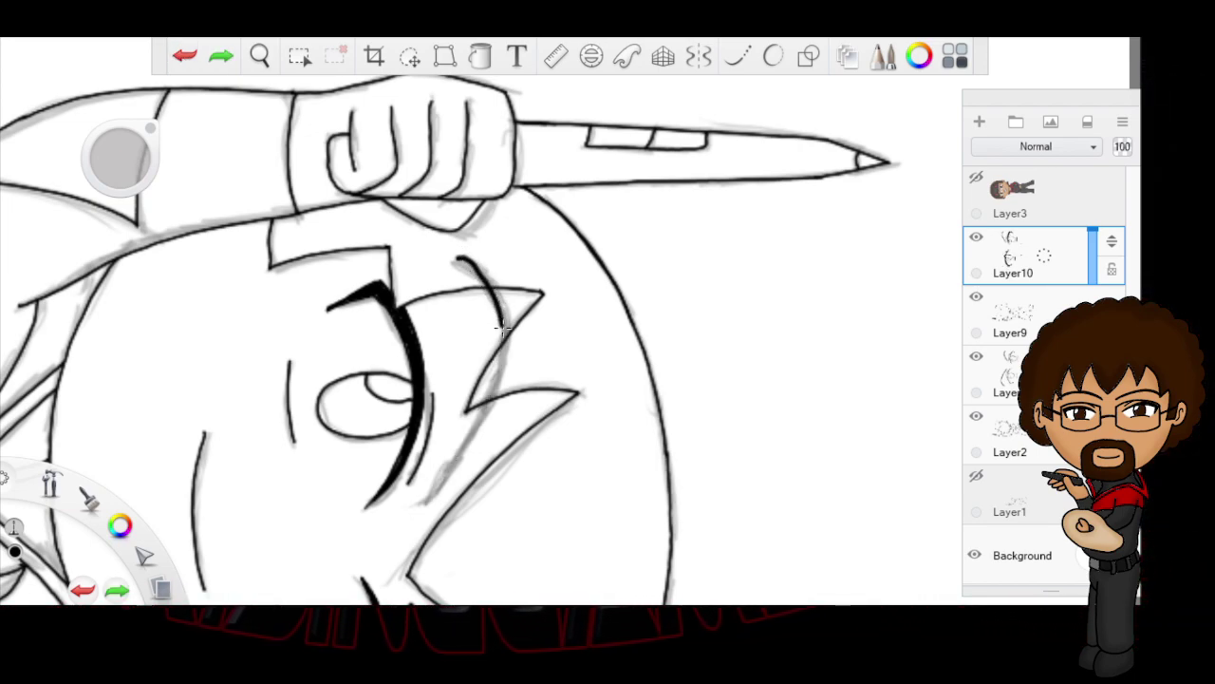
key(ctrl+z)
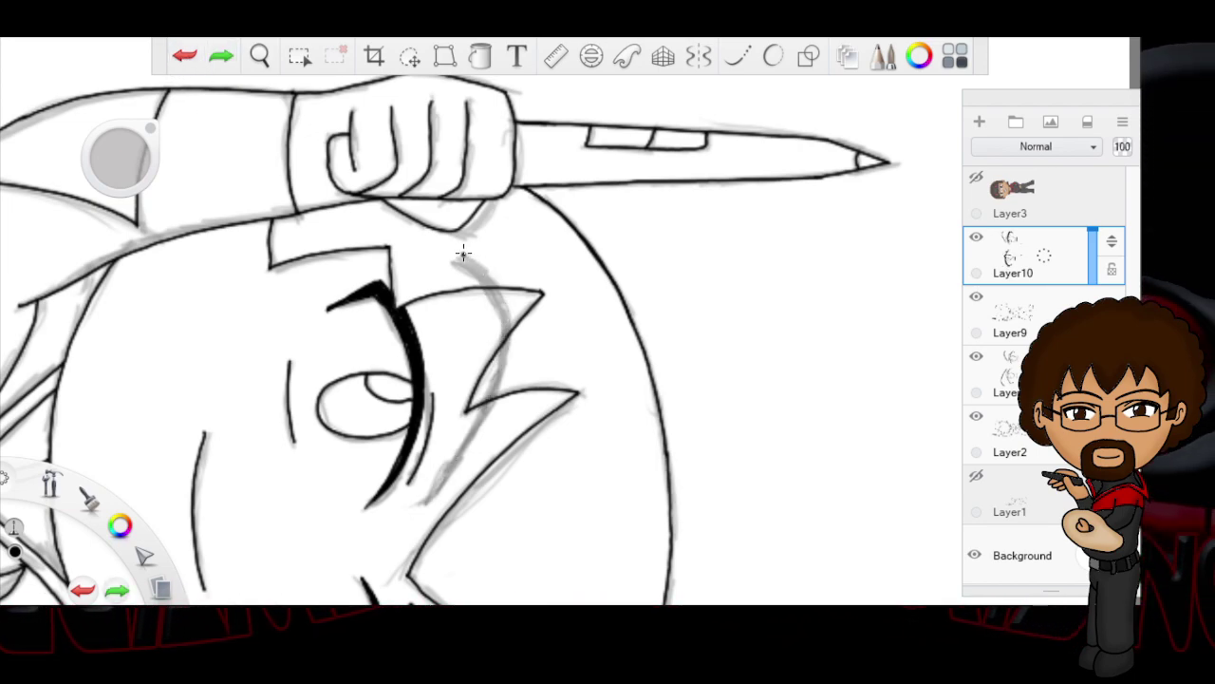
drag(459, 251, 495, 304)
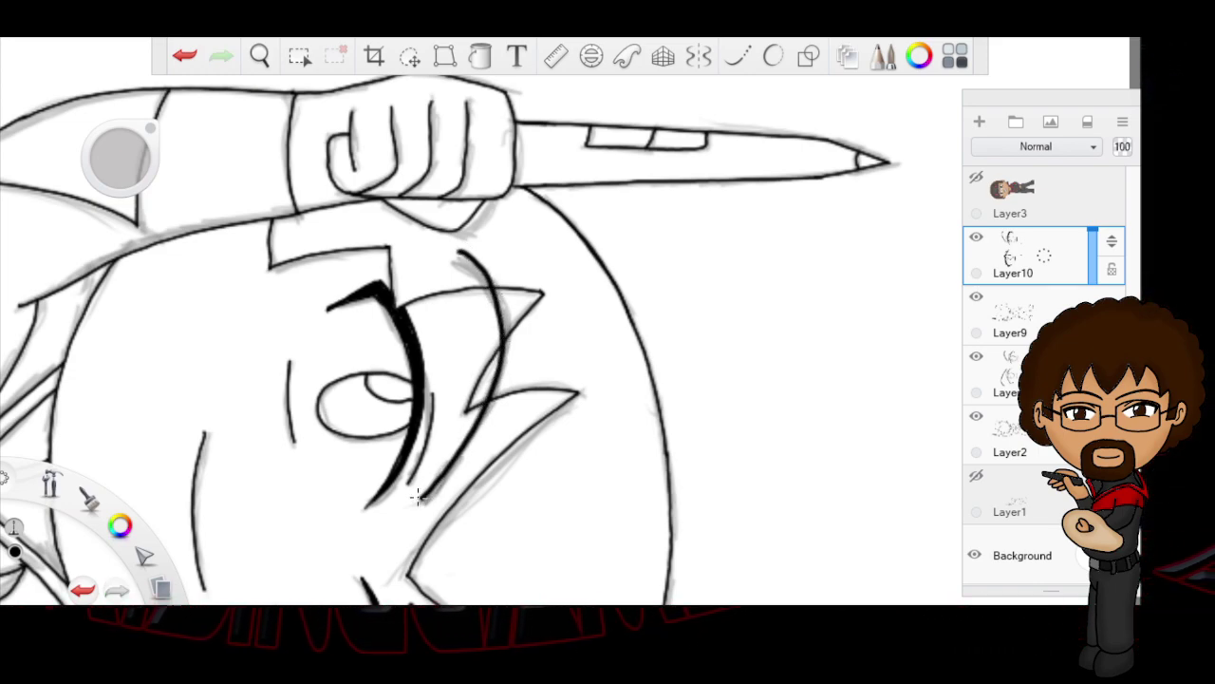
Step: Turn the canvas upright and examine the inked face, then the whole figure
click(259, 55)
mouse_move(592, 466)
mouse_down()
mouse_move(648, 494)
mouse_move(594, 282)
mouse_move(656, 355)
mouse_move(602, 315)
mouse_move(589, 325)
mouse_move(644, 319)
mouse_up()
drag(681, 283, 700, 324)
click(686, 281)
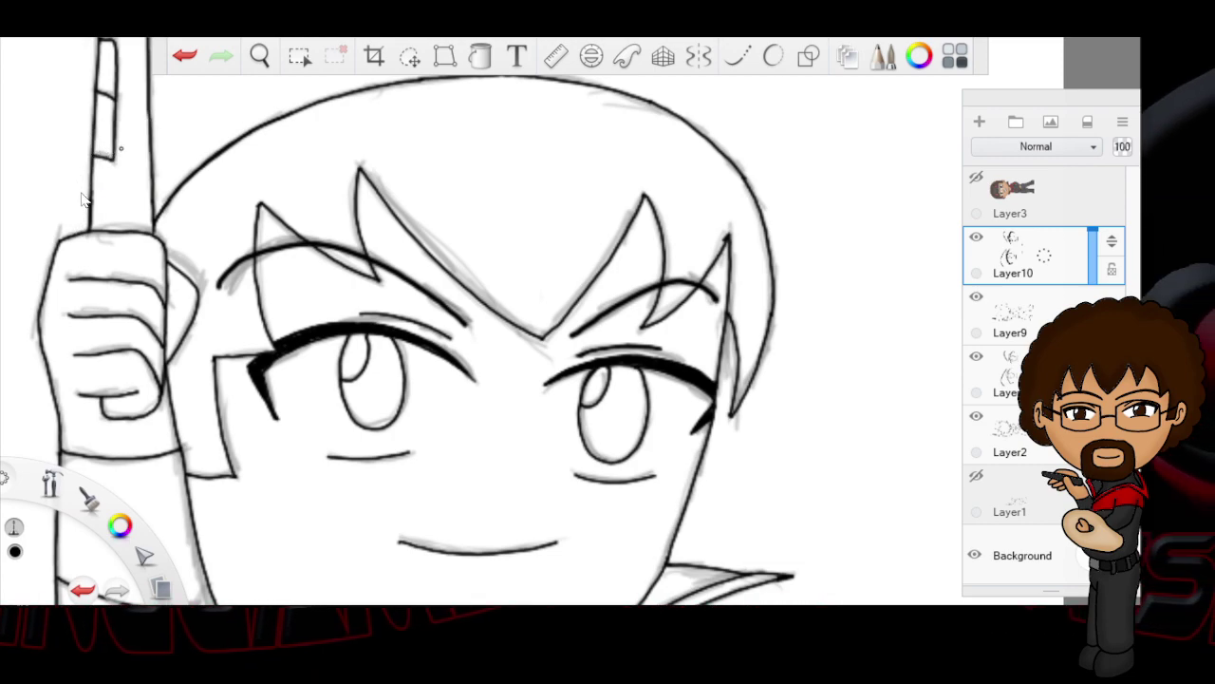
key(b)
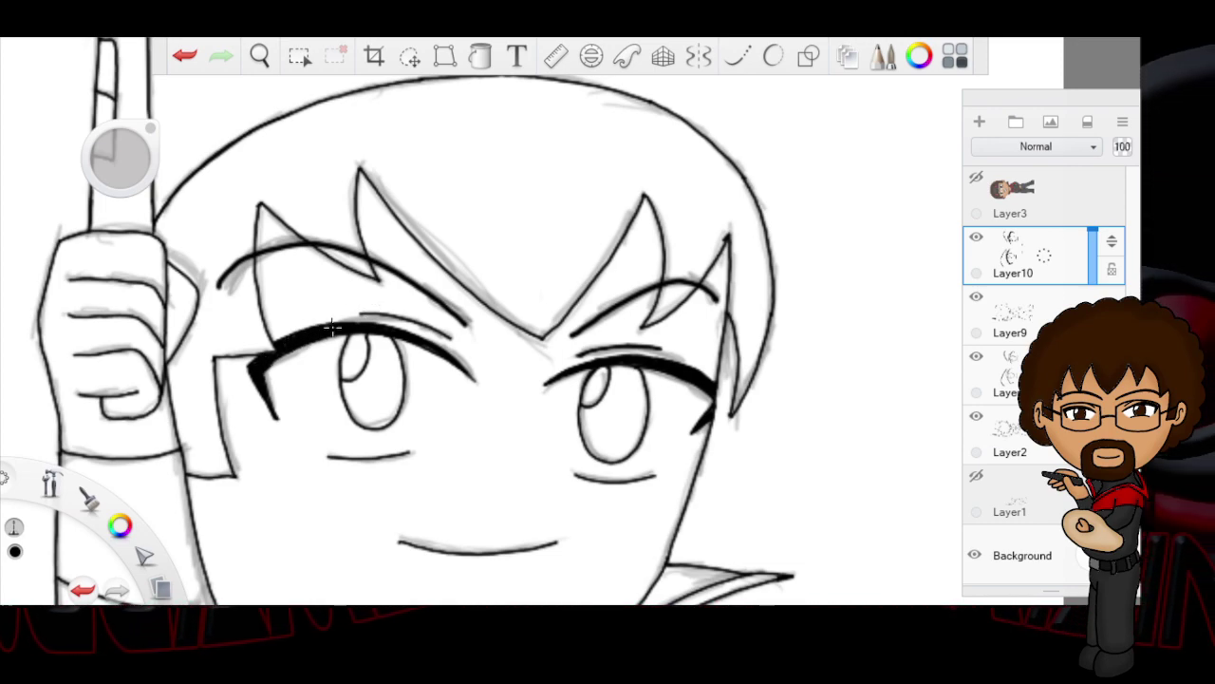
click(259, 55)
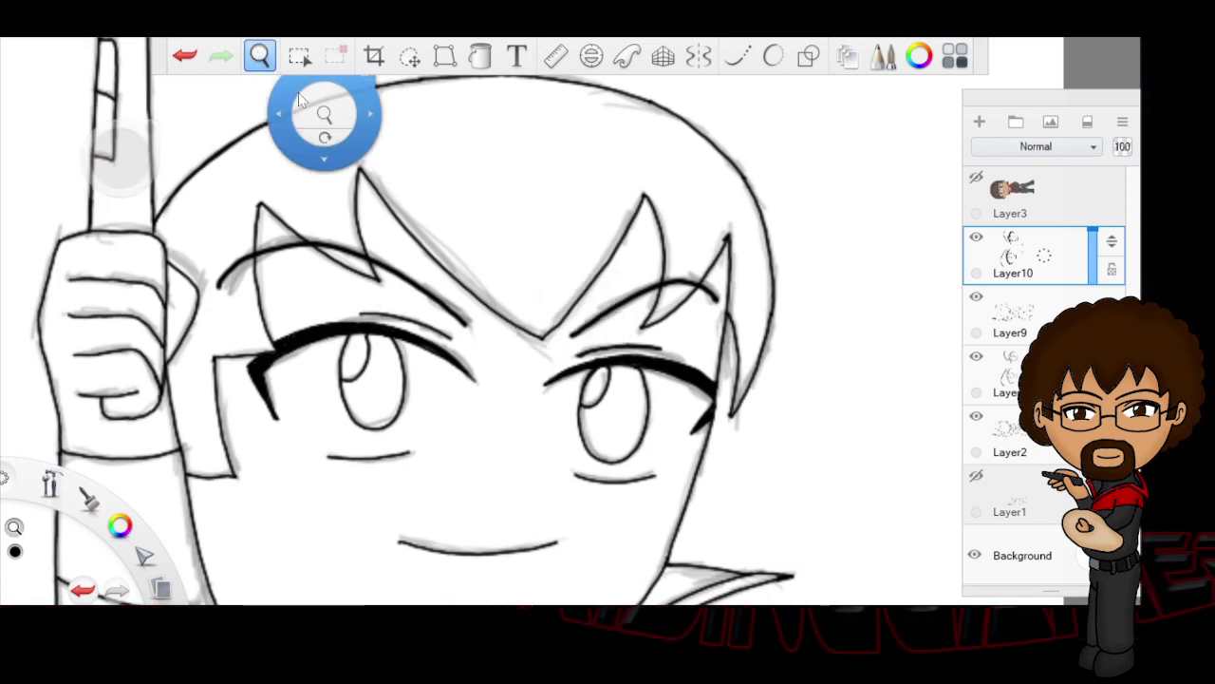
drag(670, 378, 524, 452)
drag(740, 469, 575, 359)
drag(709, 409, 648, 417)
click(647, 357)
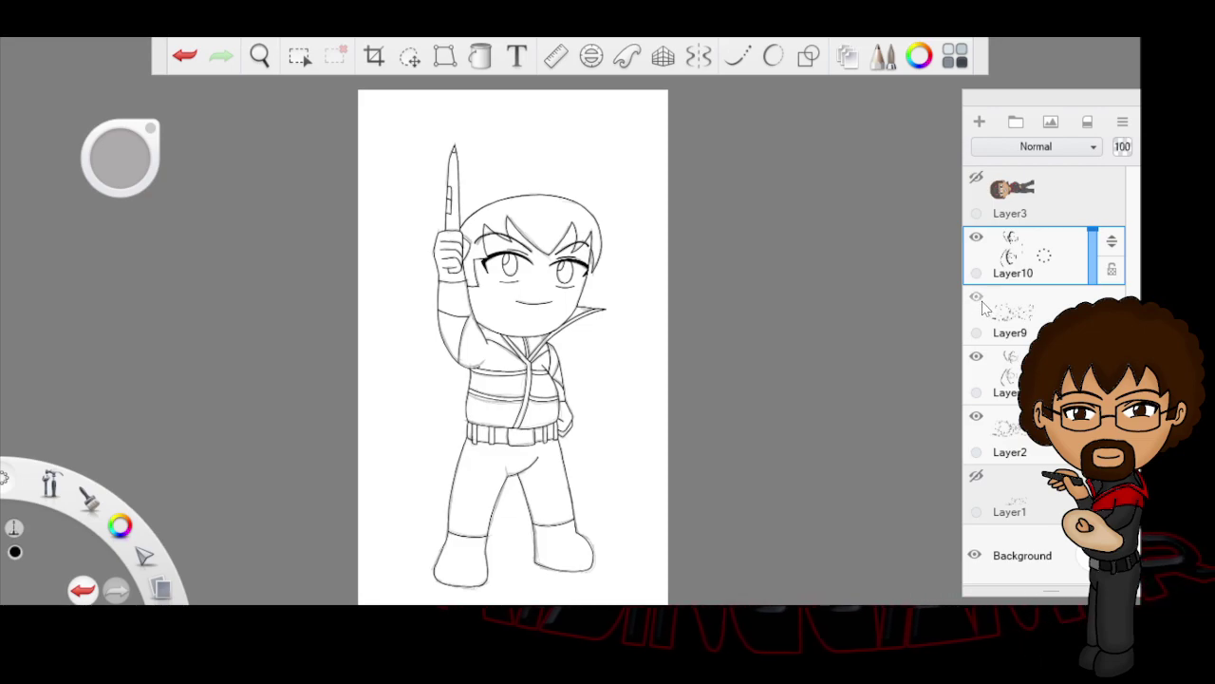
Step: Hide the sketch layers Layer6 and Layer2, and merge the facial features on Layer10 into the line art on Layer9
click(977, 358)
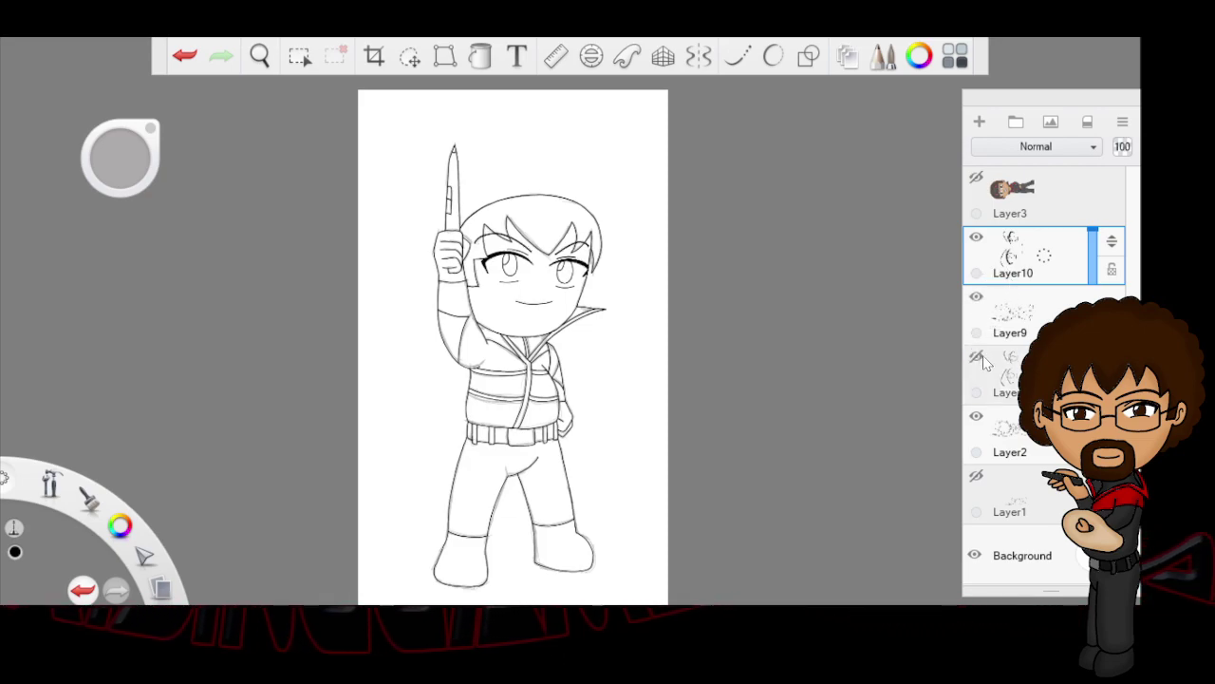
click(975, 419)
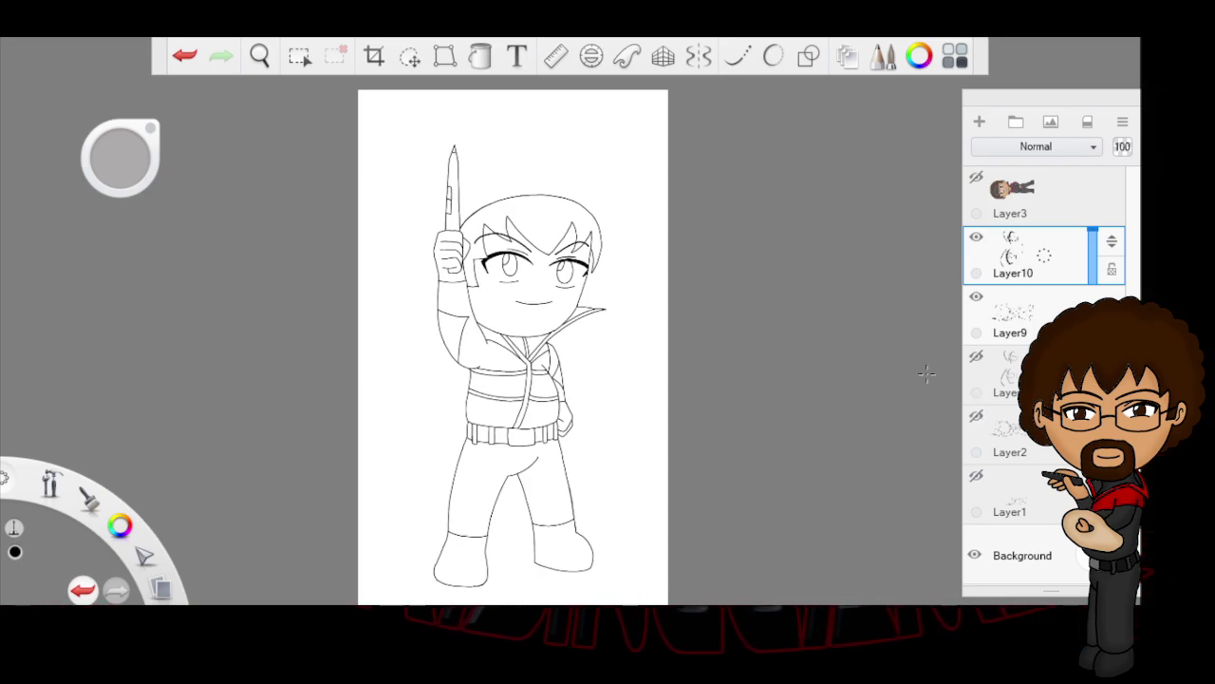
drag(1043, 255, 1039, 291)
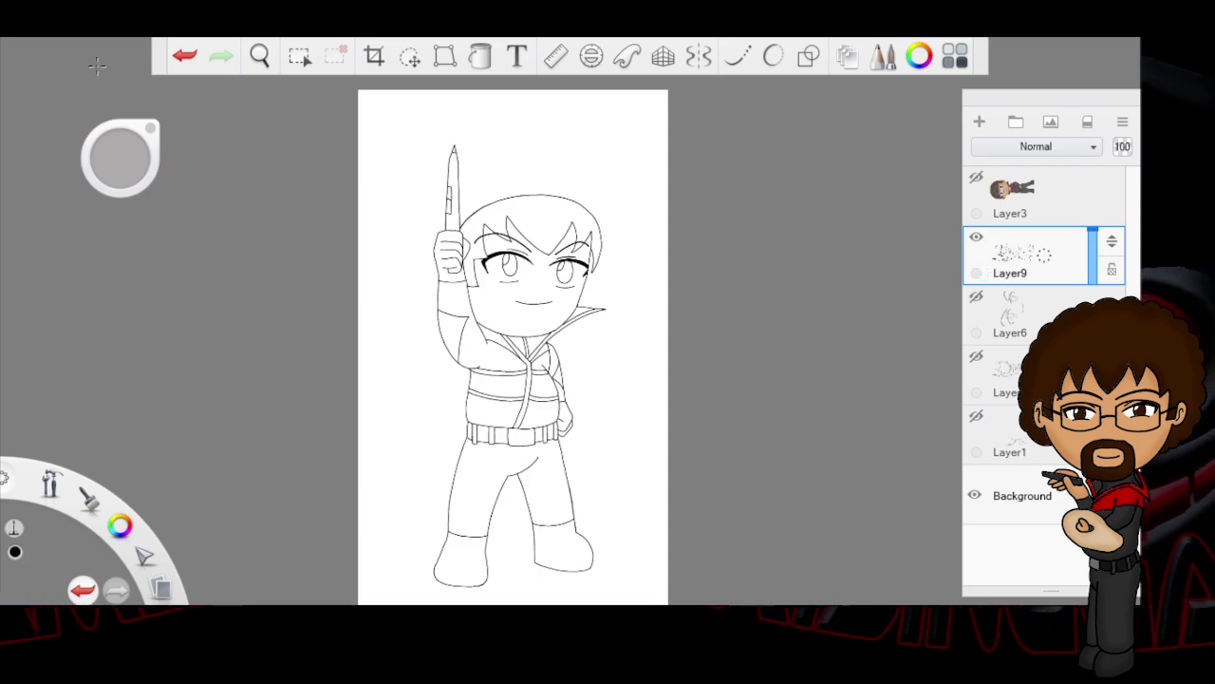
Step: Show the sketch layers Layer6 and Layer2 again and raise both to full opacity
click(1039, 327)
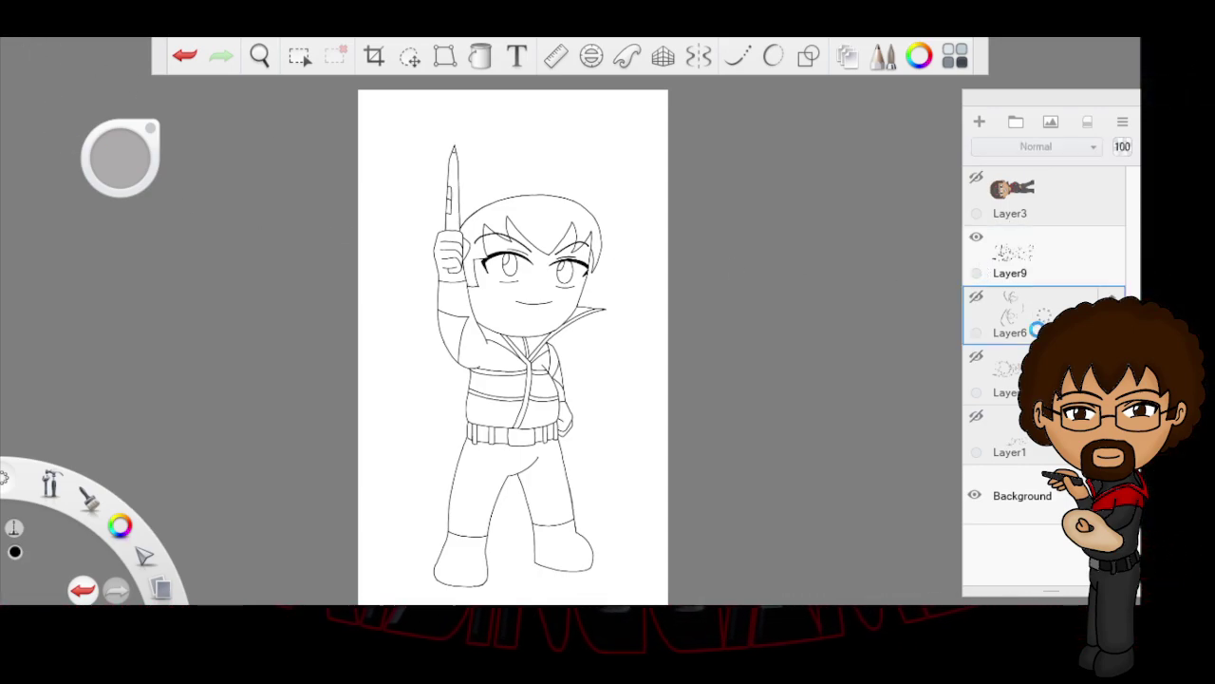
click(976, 296)
click(977, 357)
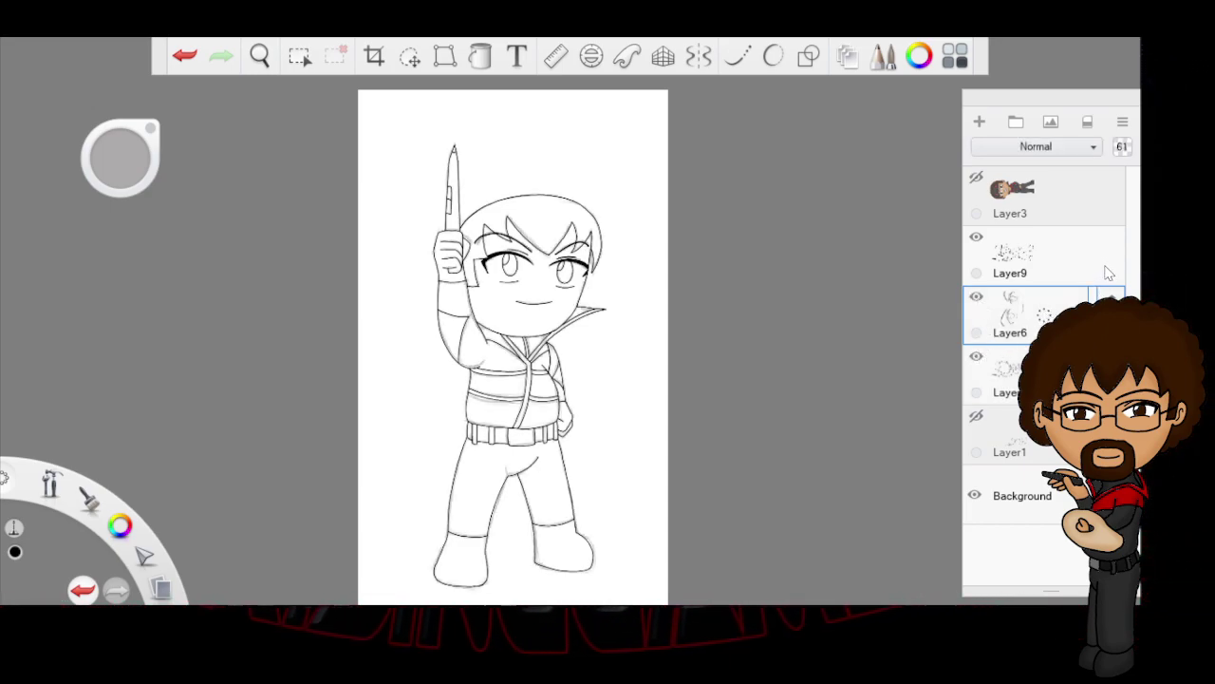
click(1008, 375)
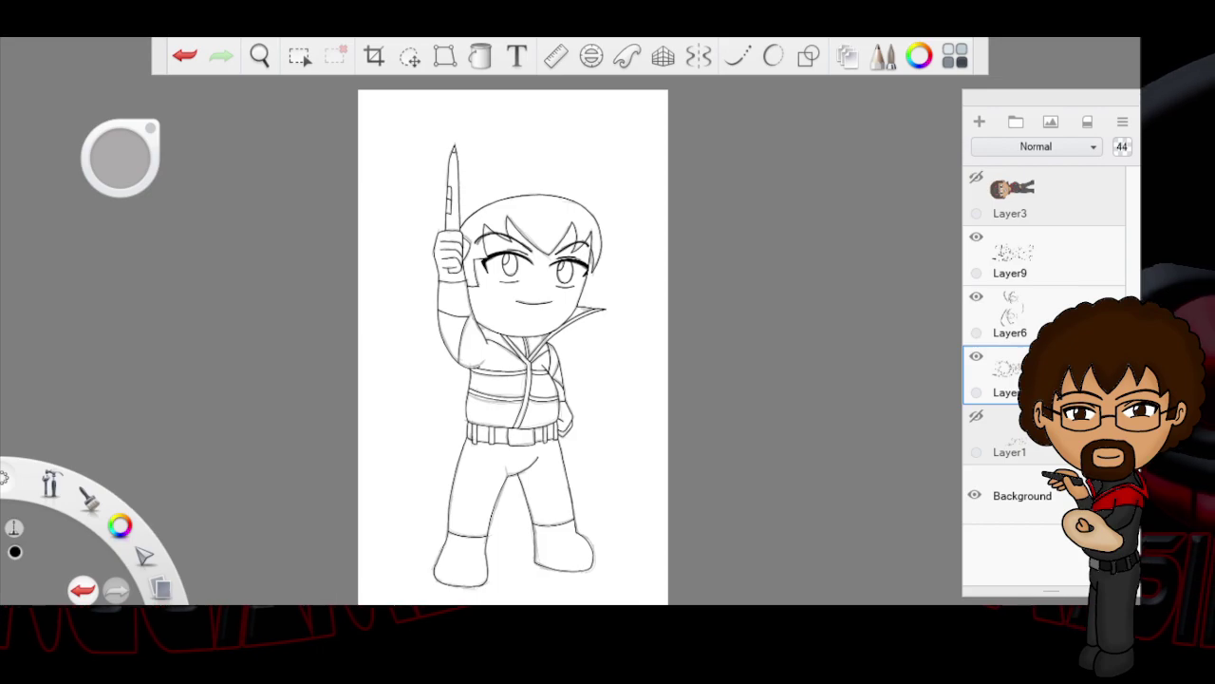
drag(1093, 378, 1092, 347)
click(1010, 318)
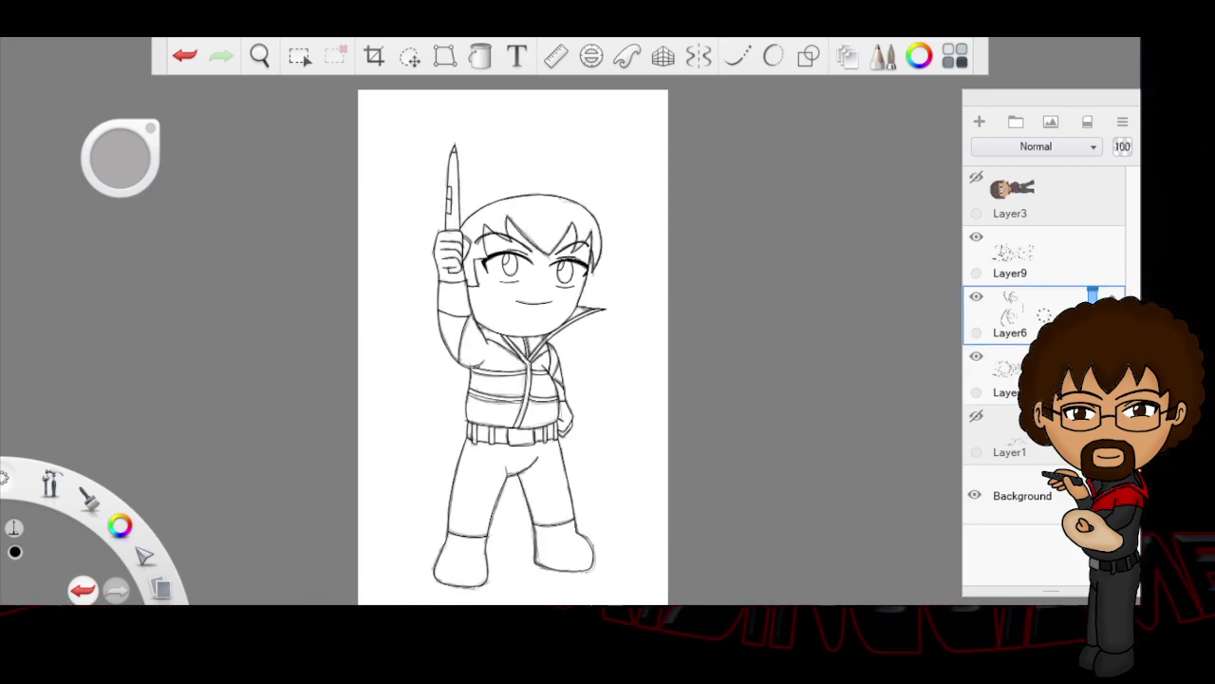
Step: Merge Layer6 into Layer2, then reduce the merged sketch layer's opacity and hide it
key(ctrl+e)
drag(1093, 292, 1092, 318)
click(976, 297)
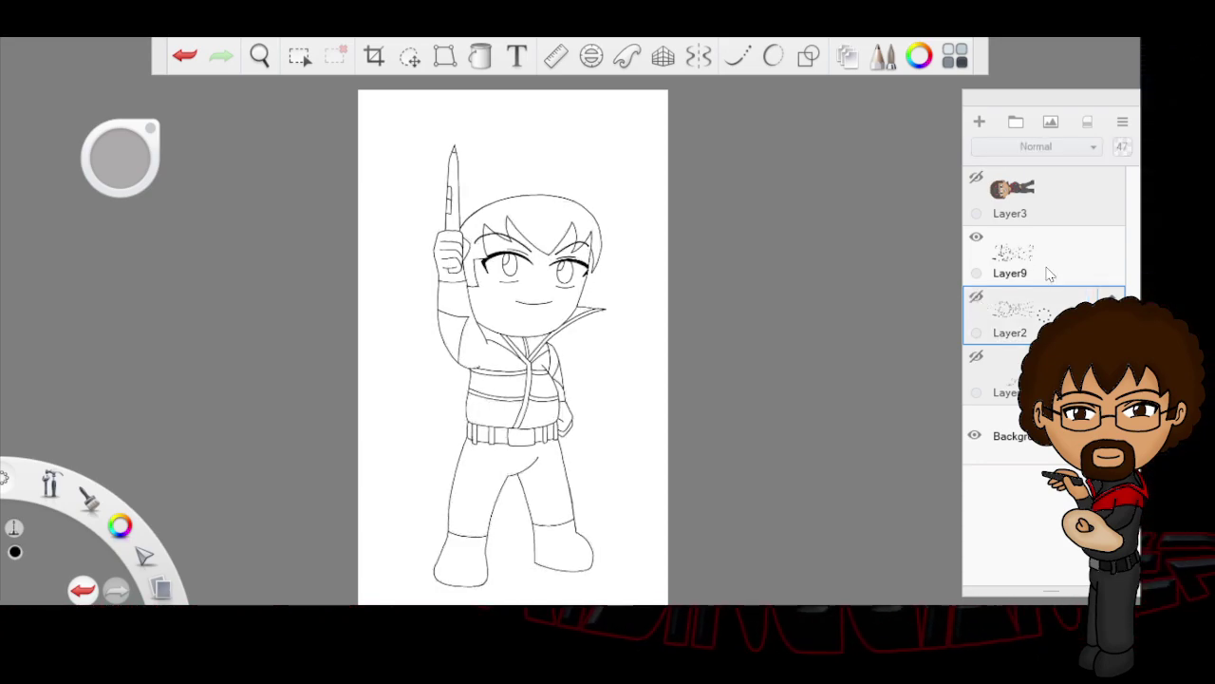
Step: Add an empty layer directly beneath the line art on Layer9 and show the coloured reference character on Layer3
key(ctrl+shift+n)
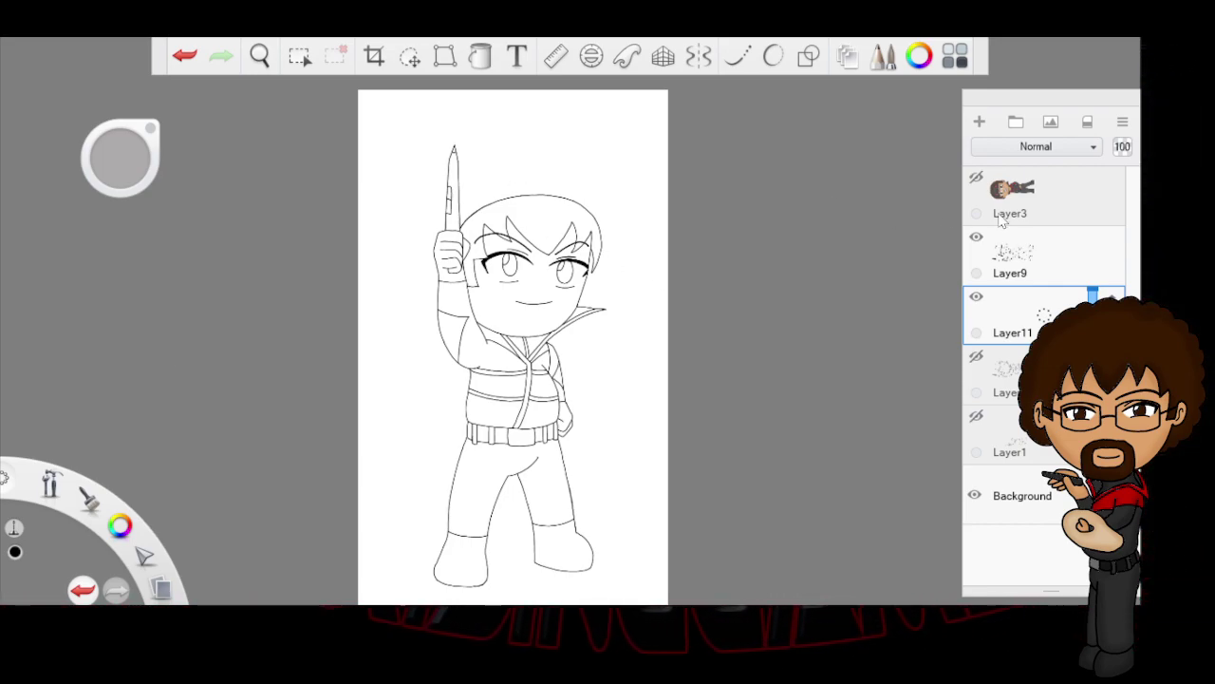
click(976, 179)
click(1020, 201)
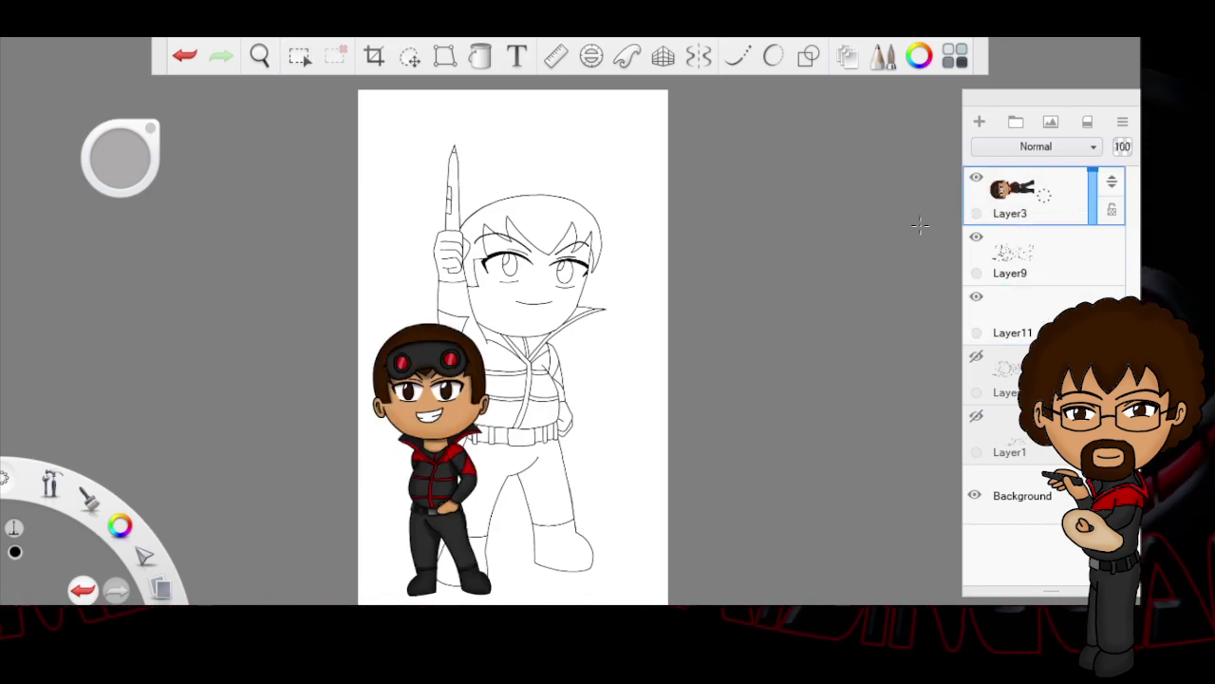
click(1050, 251)
click(1044, 299)
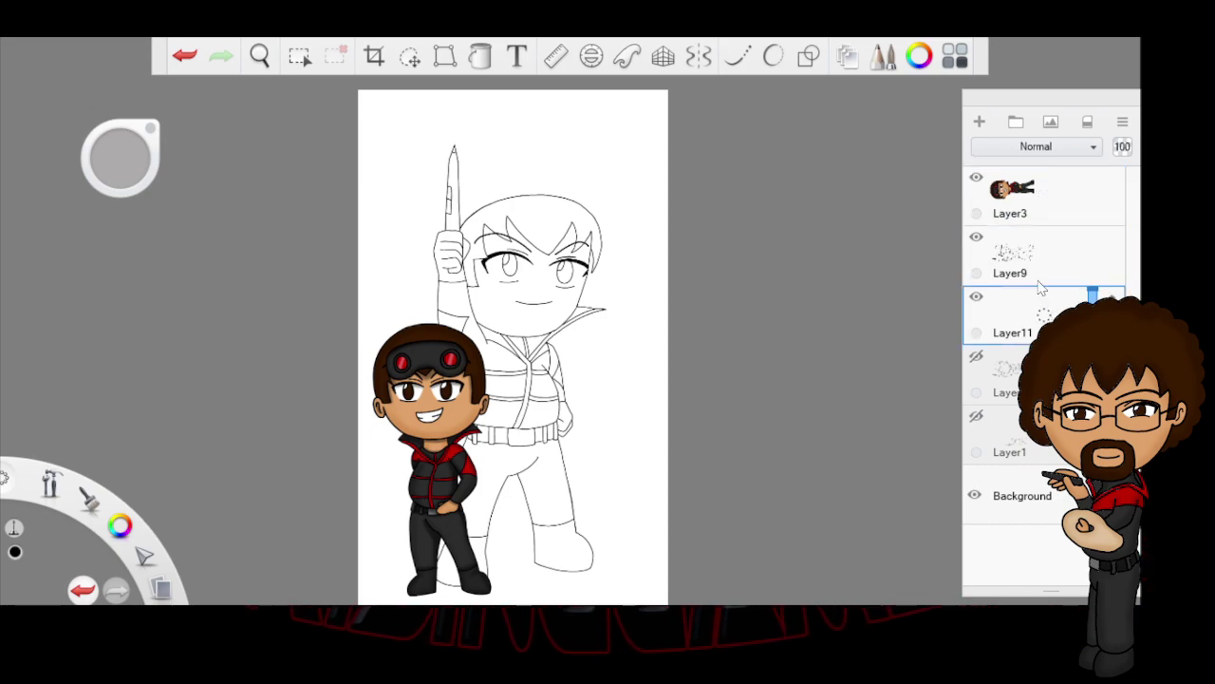
Step: Sample the dark brown hair colour from the reference character and flood fill the figure's hair with it on Layer11
click(480, 55)
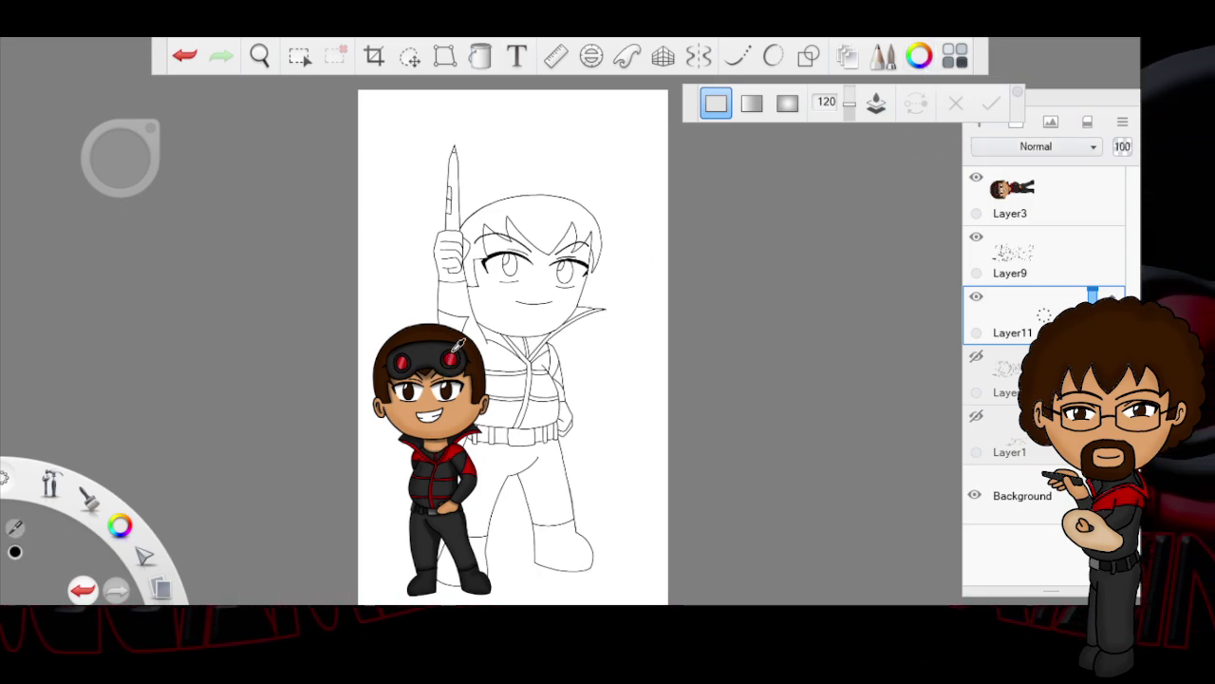
alt+click(475, 366)
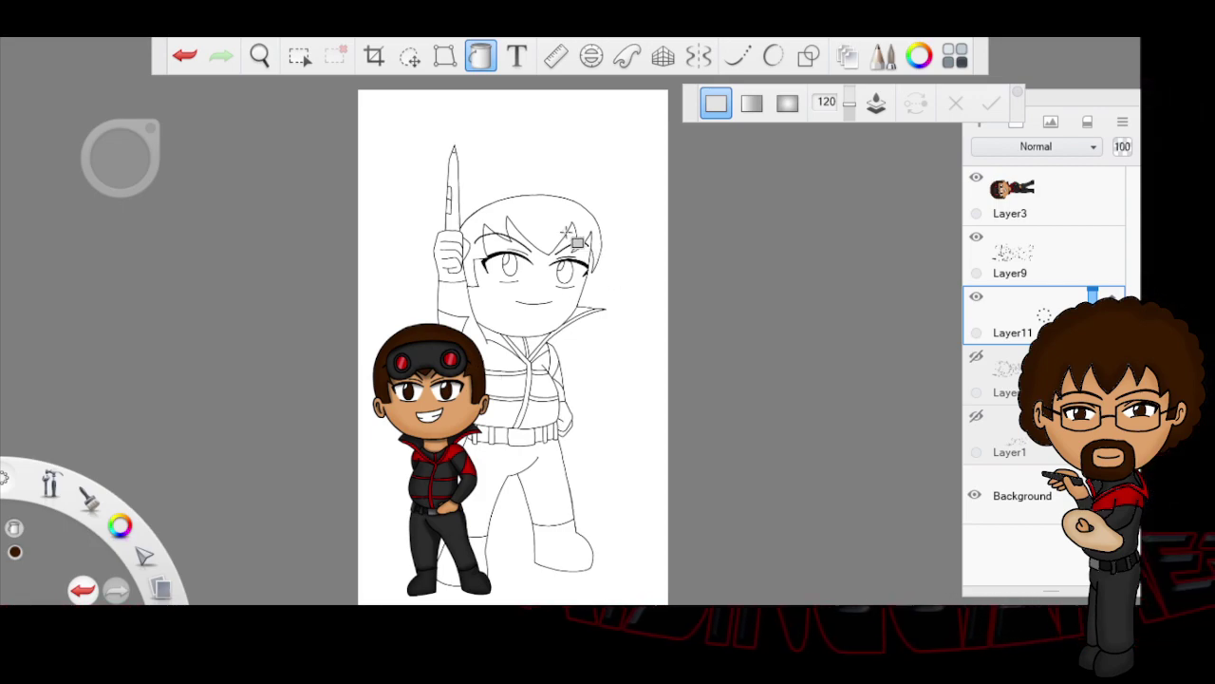
click(558, 216)
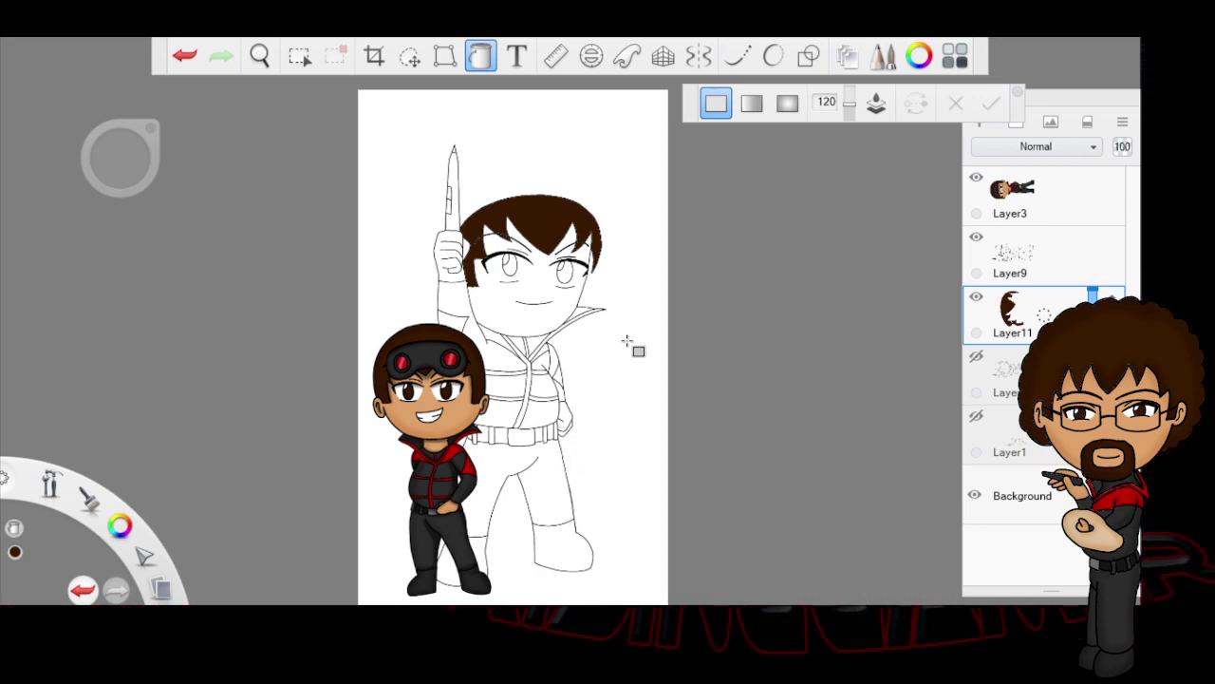
Step: Shrink the reference character on Layer3 and move it beside the figure, on the side opposite the raised hand
click(1012, 190)
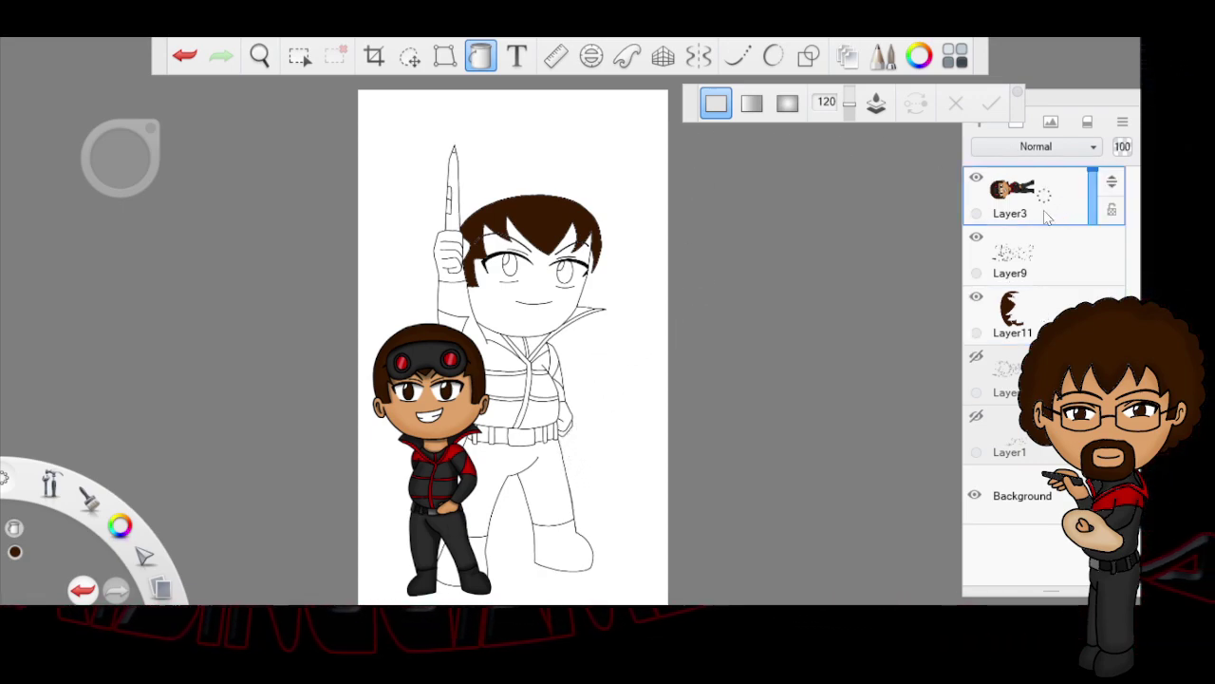
click(480, 55)
click(409, 55)
mouse_move(569, 361)
mouse_down()
mouse_move(791, 371)
mouse_move(745, 357)
mouse_up()
drag(728, 314, 738, 361)
drag(718, 310, 714, 314)
click(738, 280)
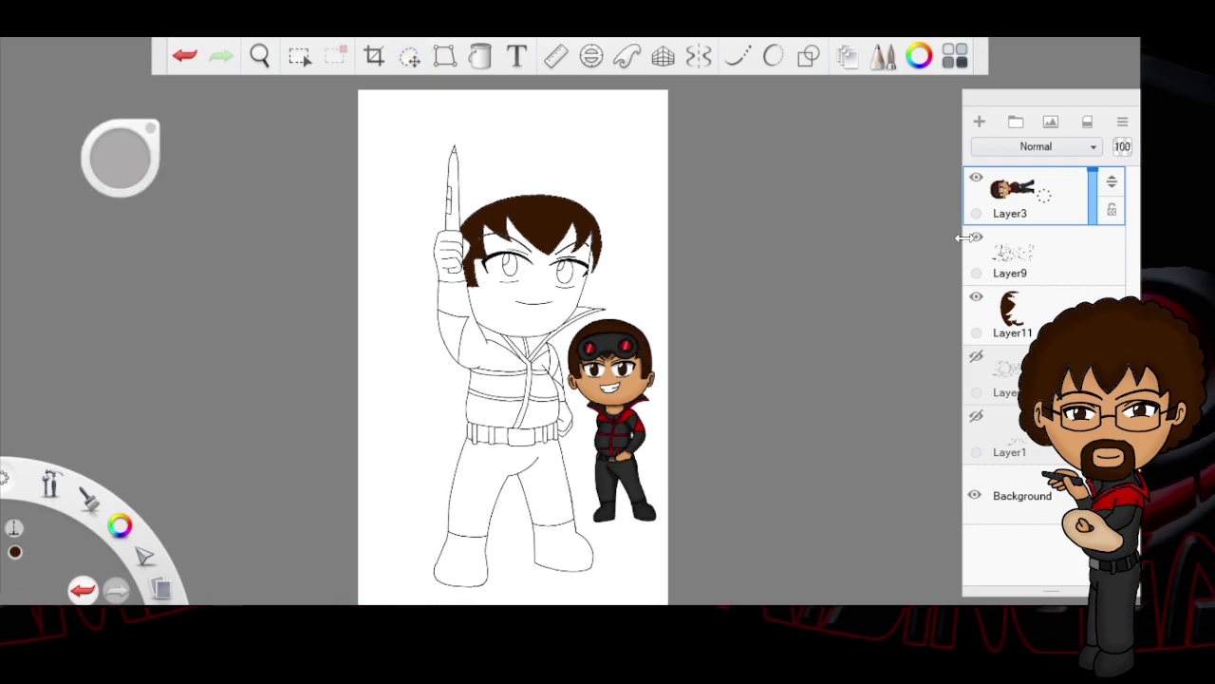
Step: Sample the skin tone from the reference character and flood fill the raised hand and face on Layer11, undoing the fill that recolours the hair
click(1061, 300)
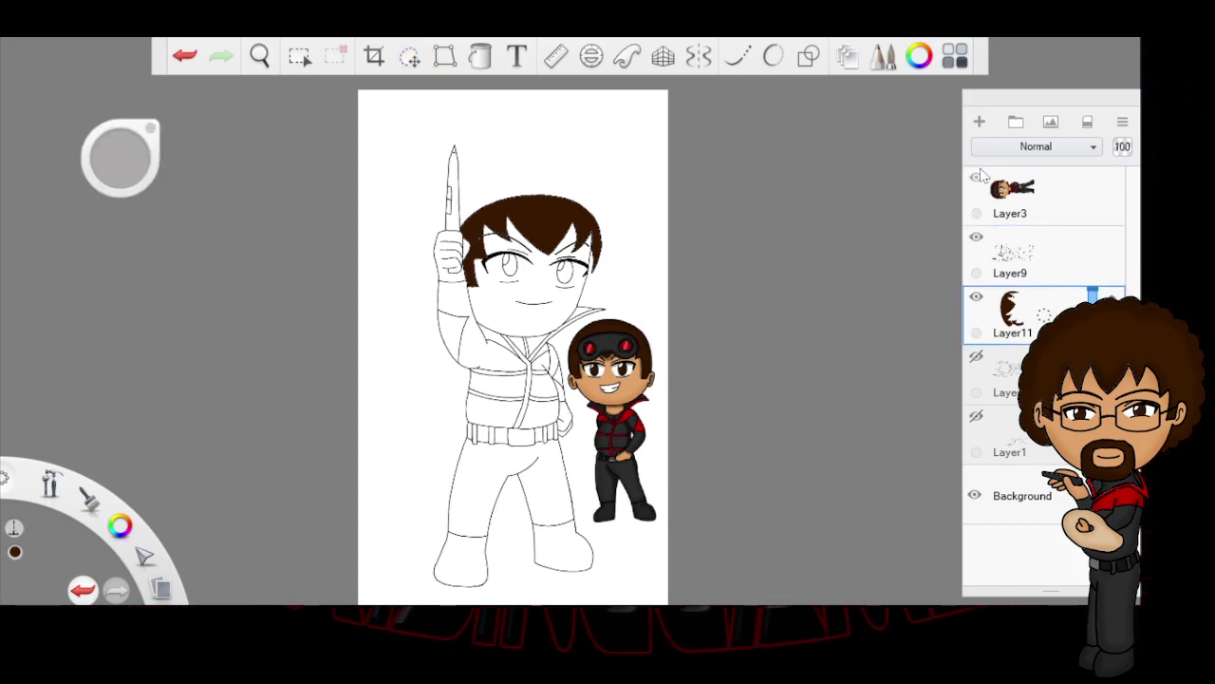
key(alt)
click(627, 389)
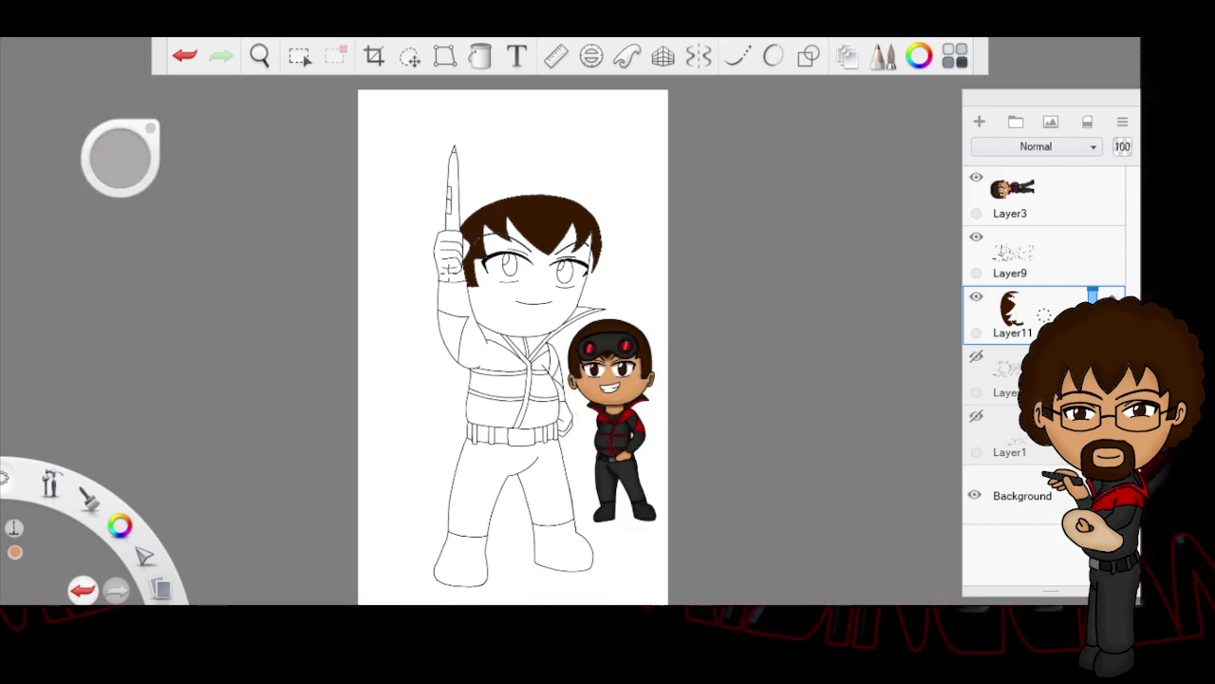
click(480, 57)
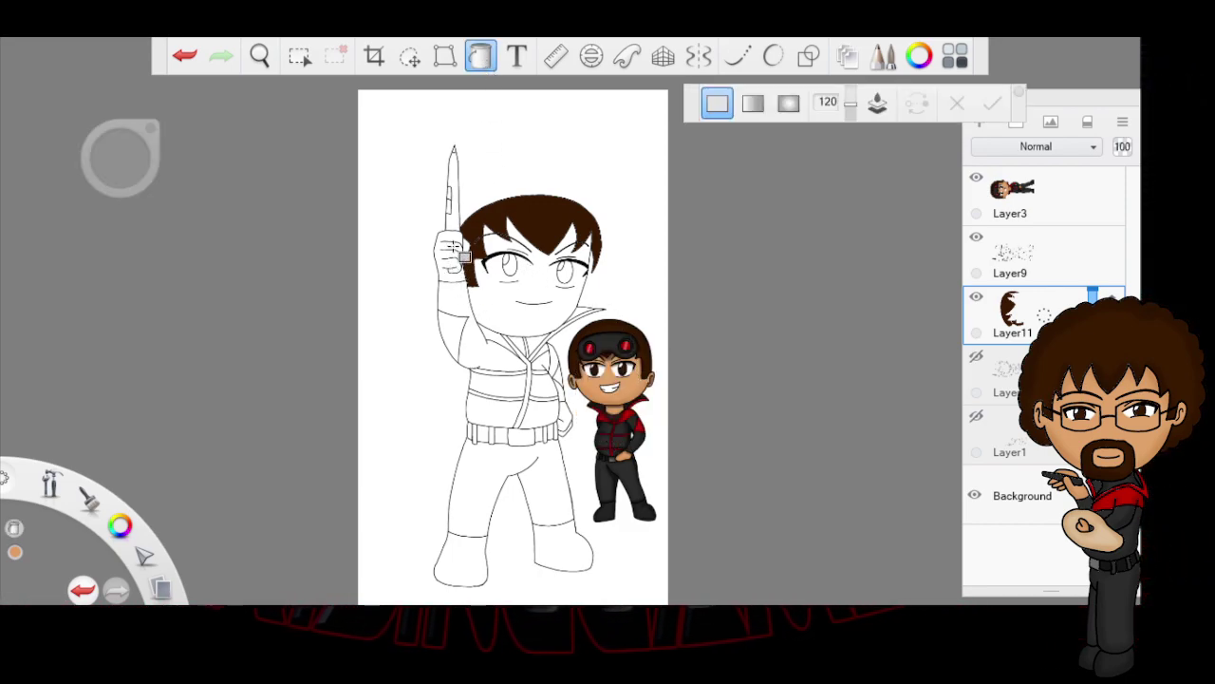
click(470, 281)
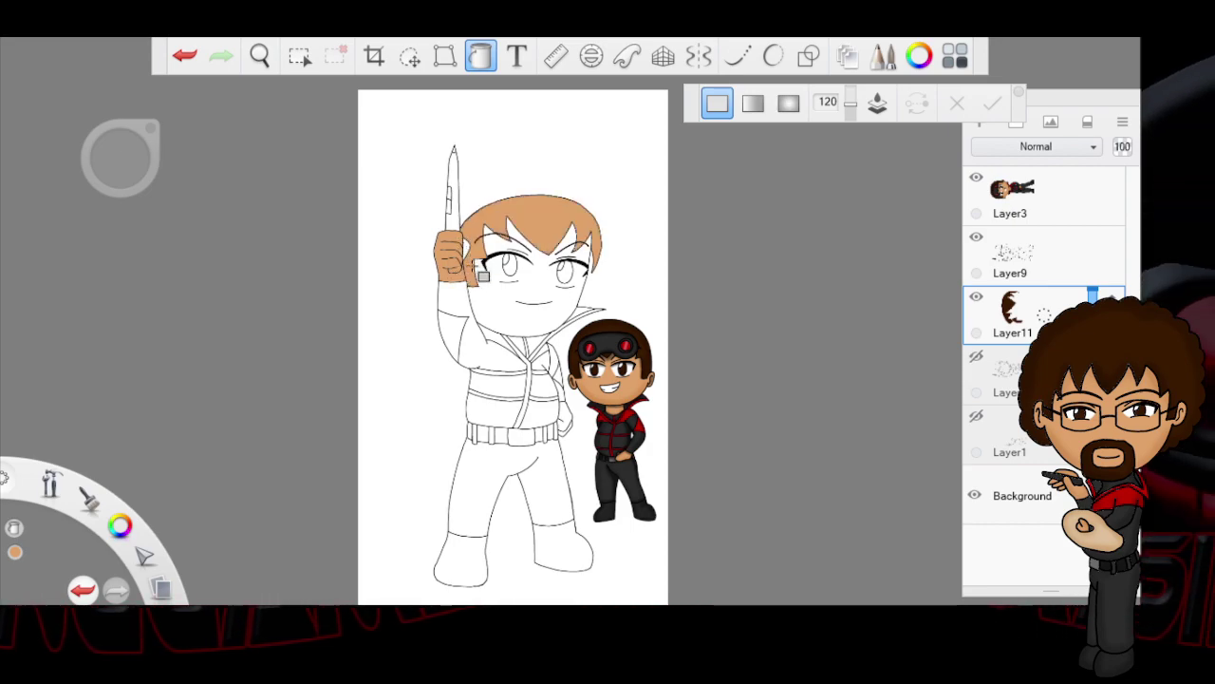
click(184, 56)
click(475, 255)
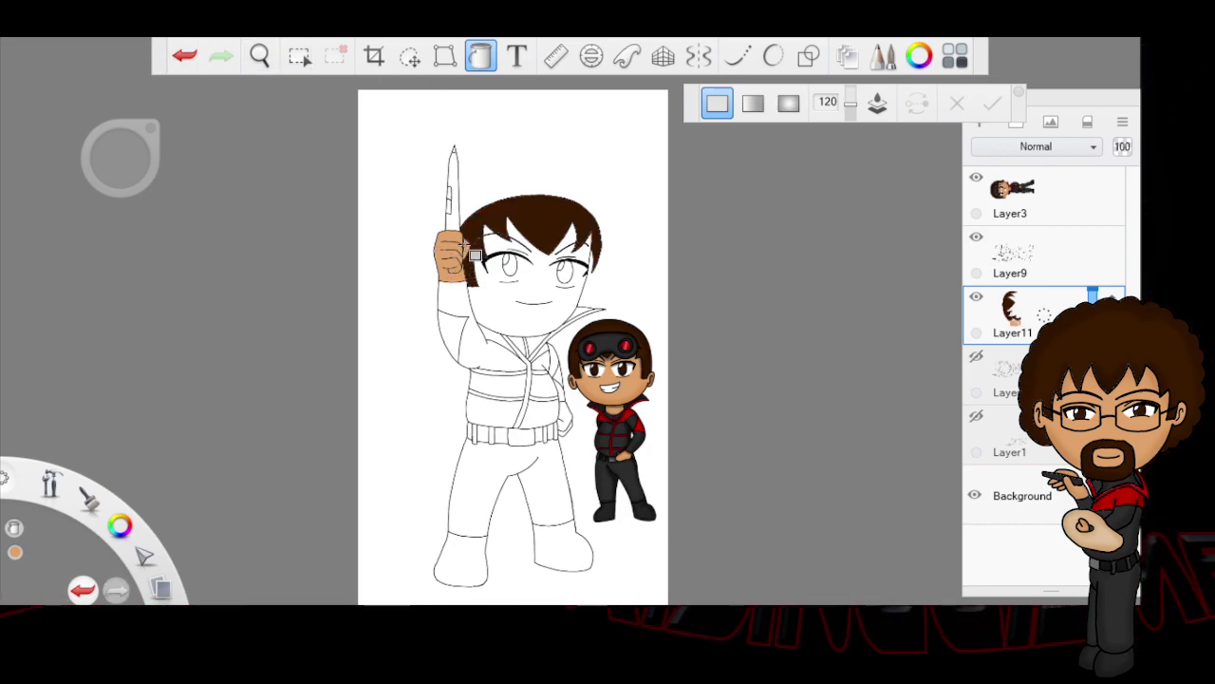
click(536, 321)
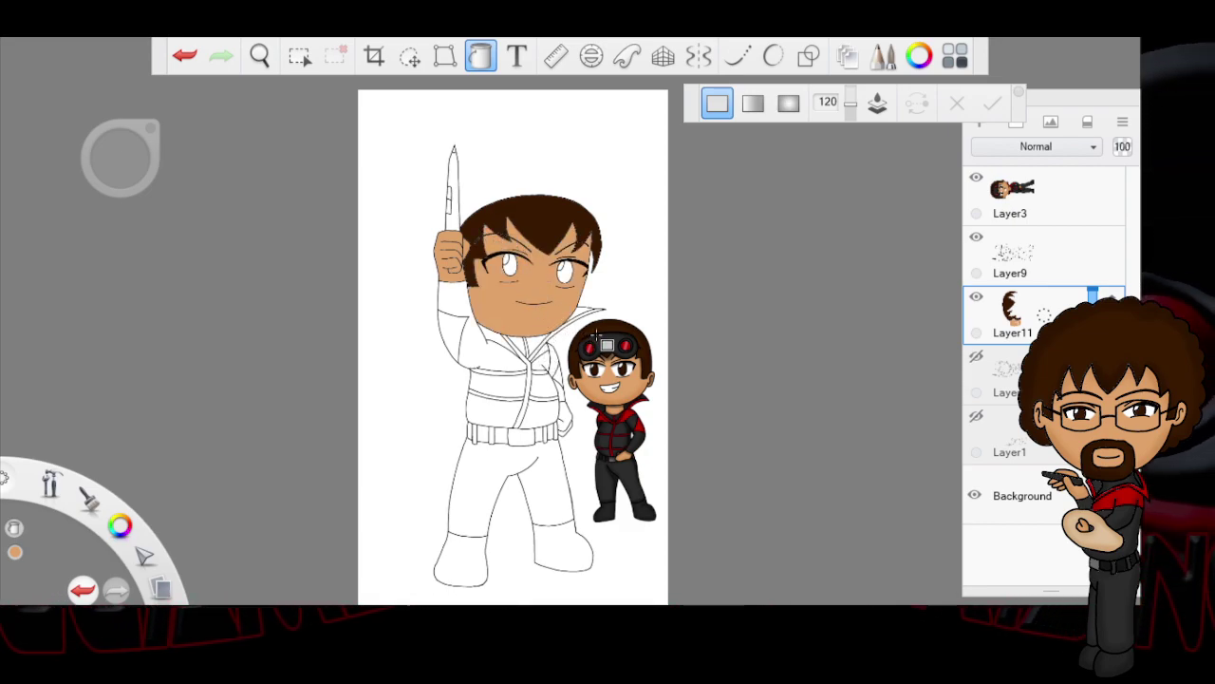
Step: Fill the hand at the hip with skin tone and the jacket panels and trousers with dark grey sampled from the reference character
click(566, 421)
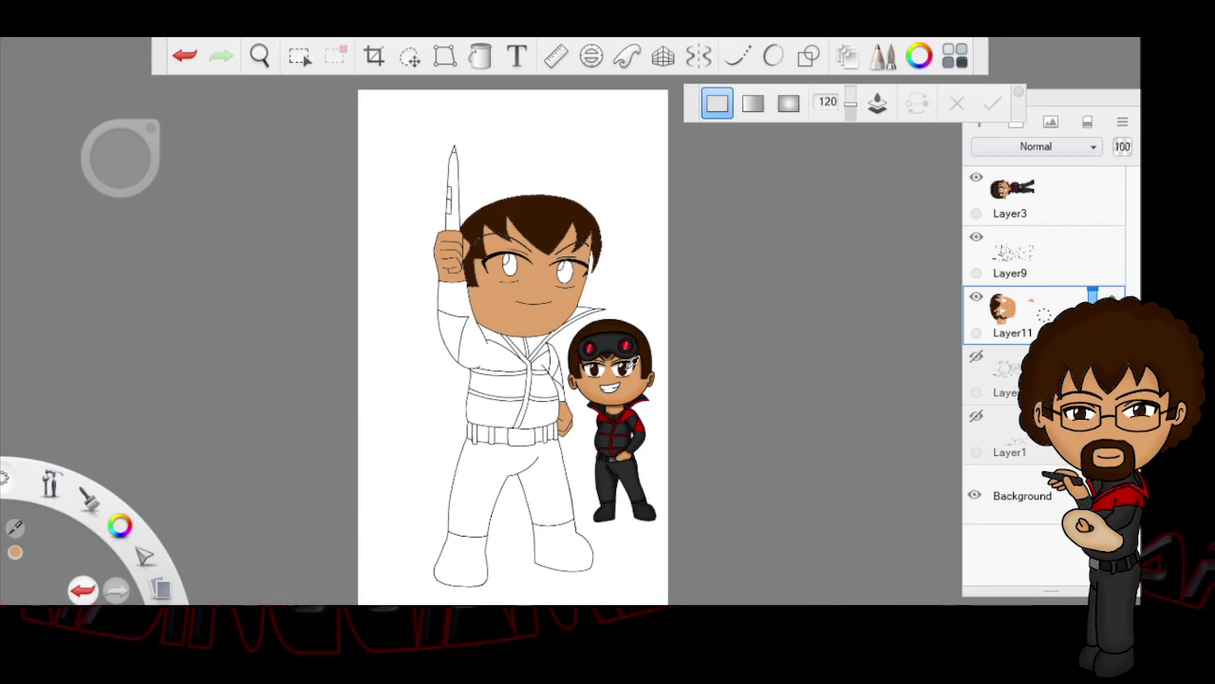
alt+click(619, 428)
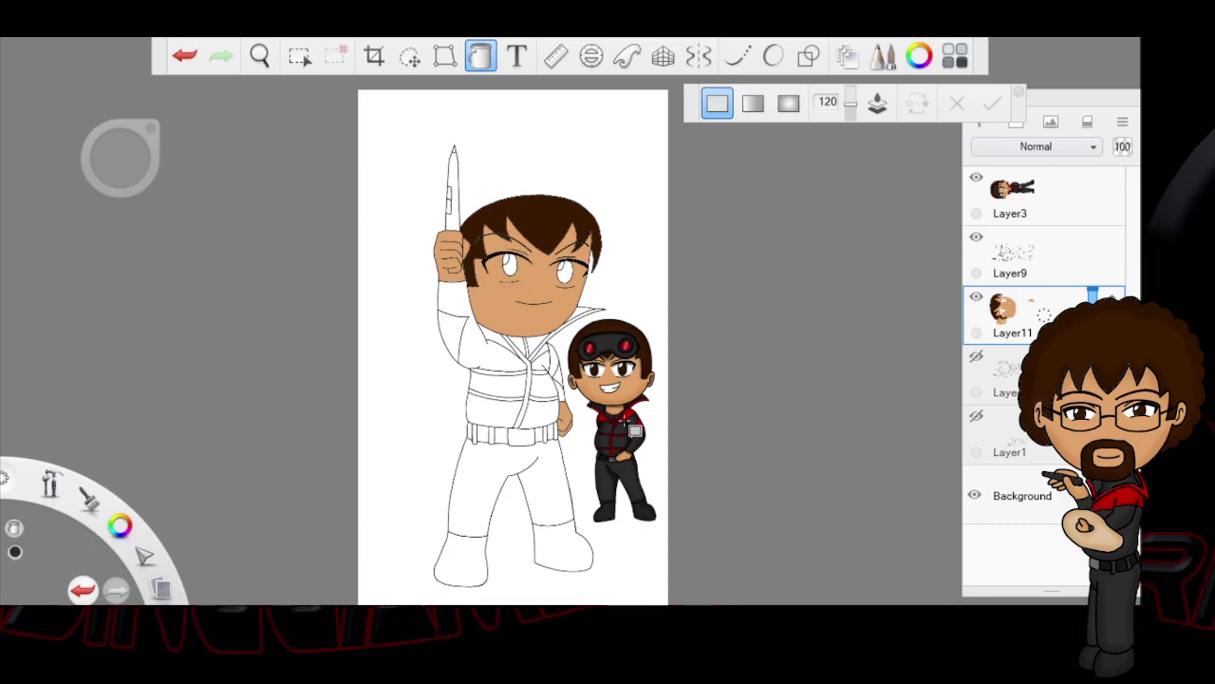
click(486, 352)
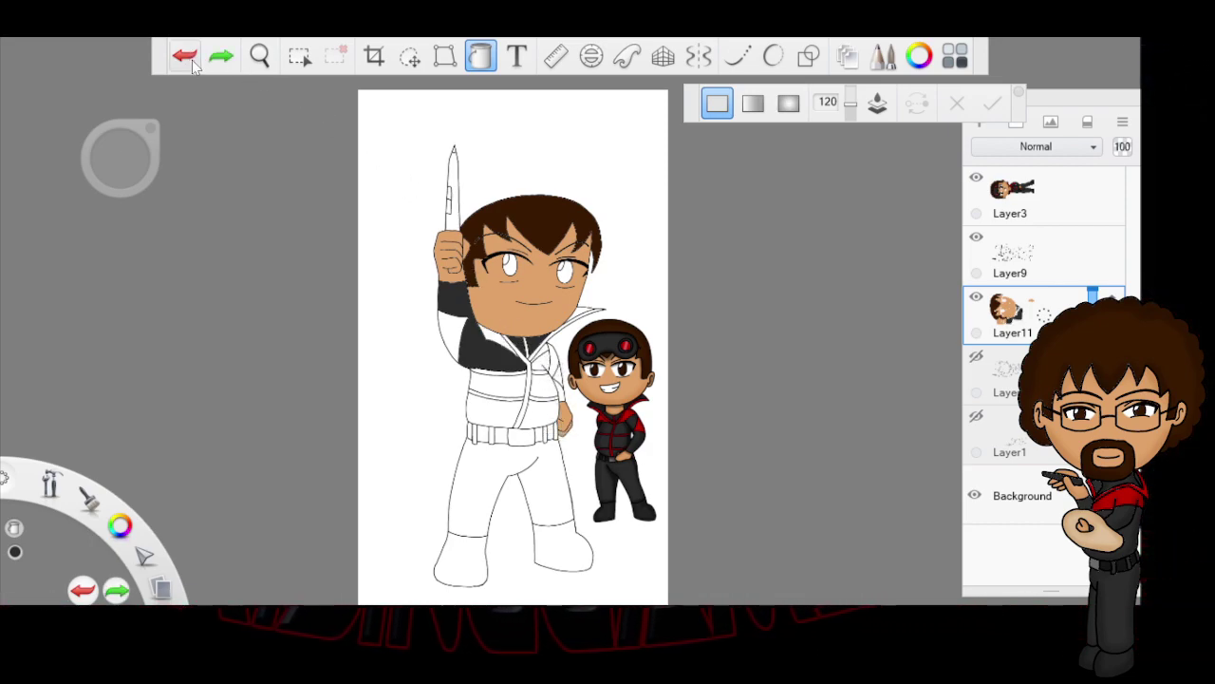
click(553, 378)
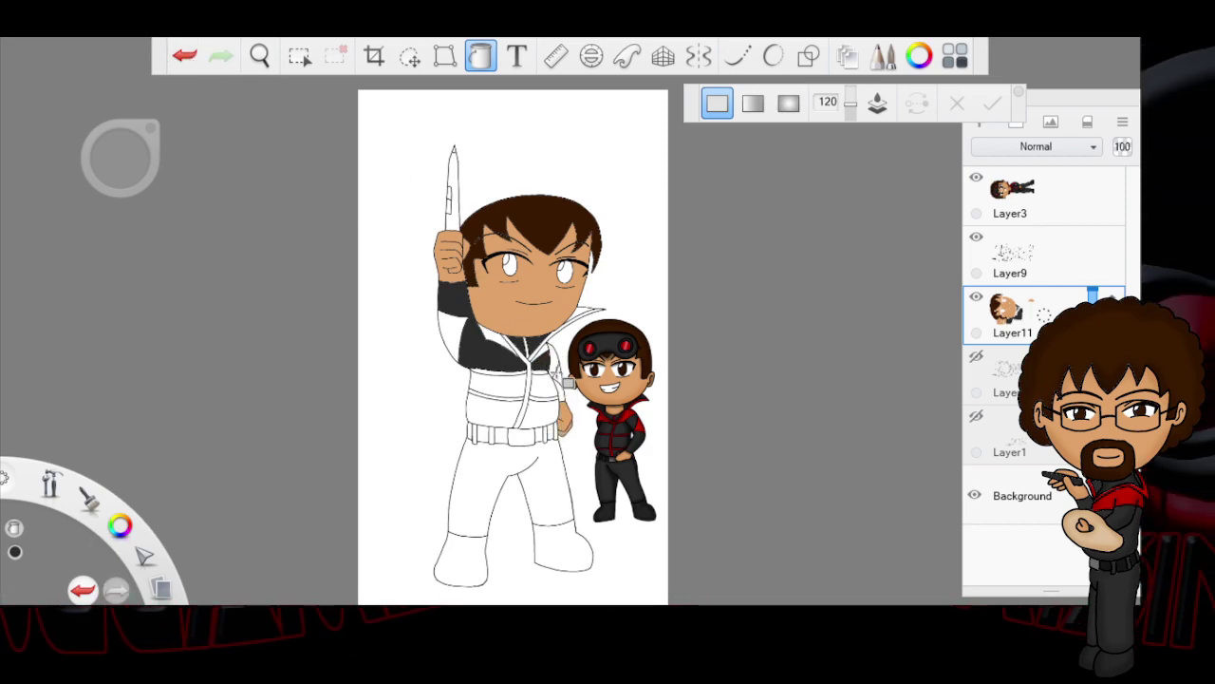
click(511, 410)
click(543, 422)
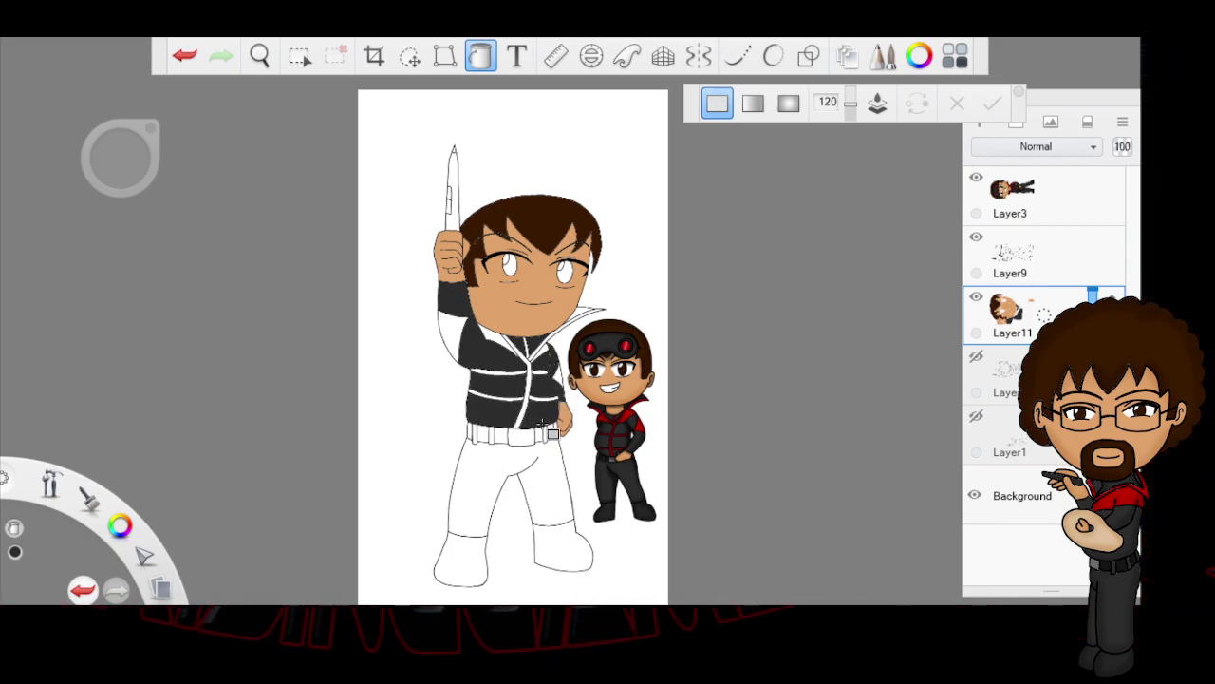
click(517, 480)
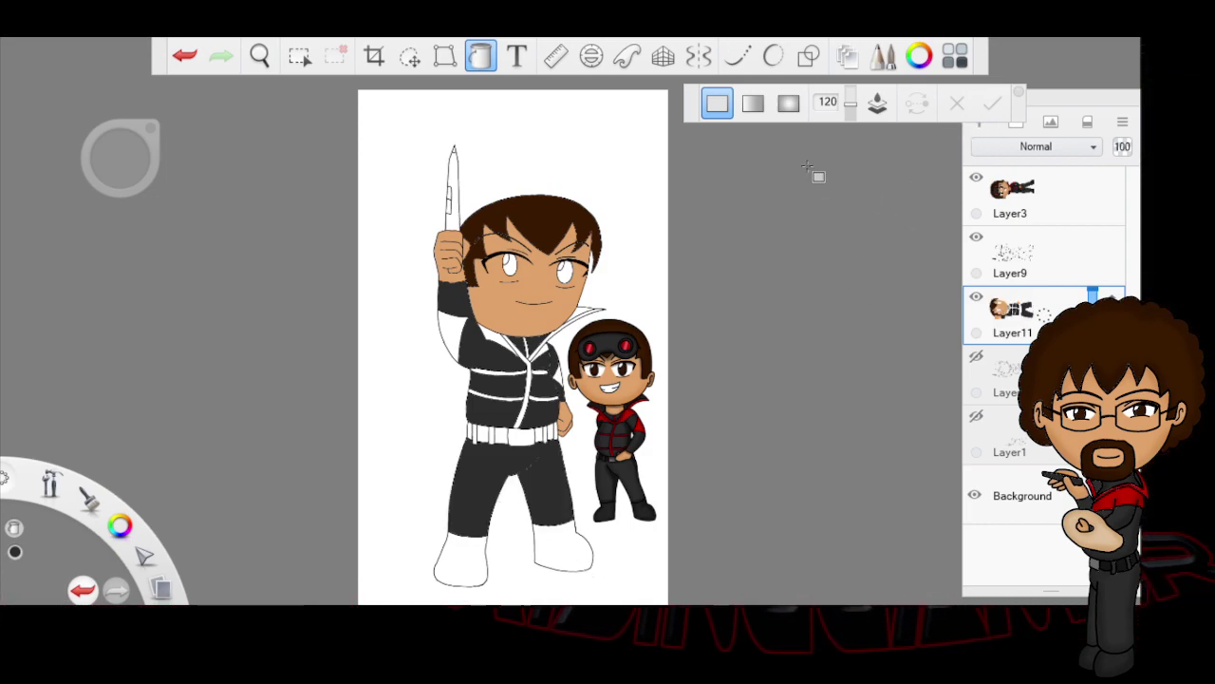
Step: Fill the jacket stripes, collar trim and raised sleeve's elbow area with red sampled from the reference, undoing the fill that recolours the trousers
alt+click(637, 426)
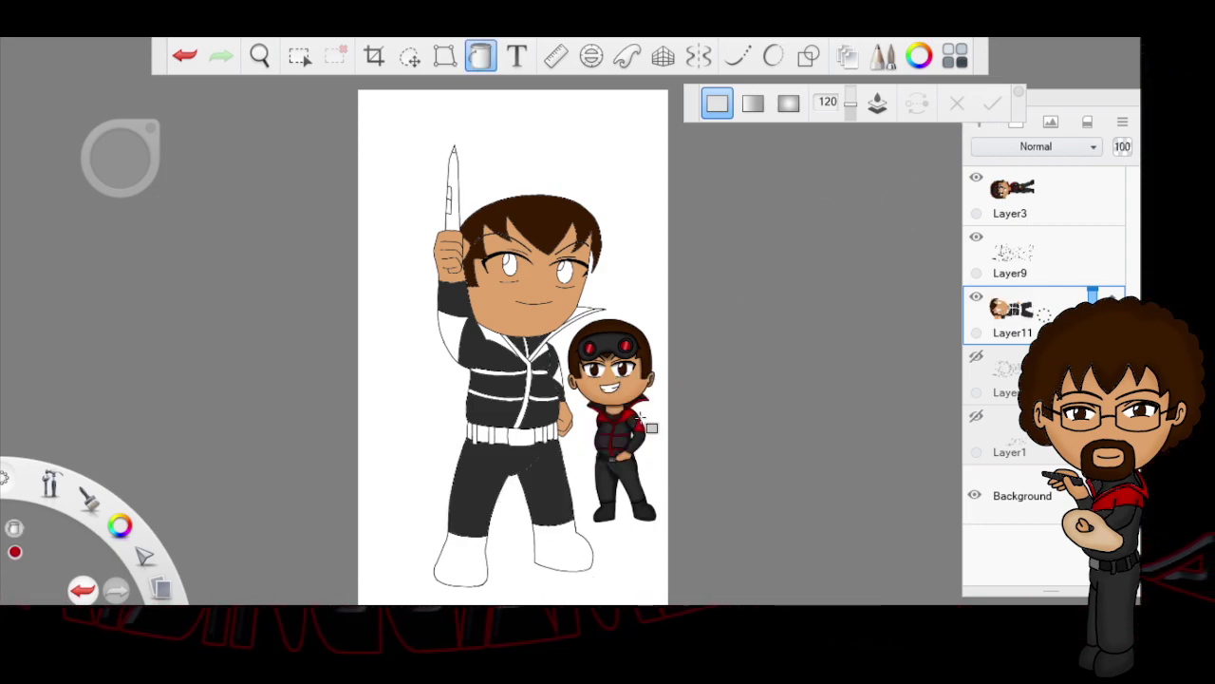
click(532, 418)
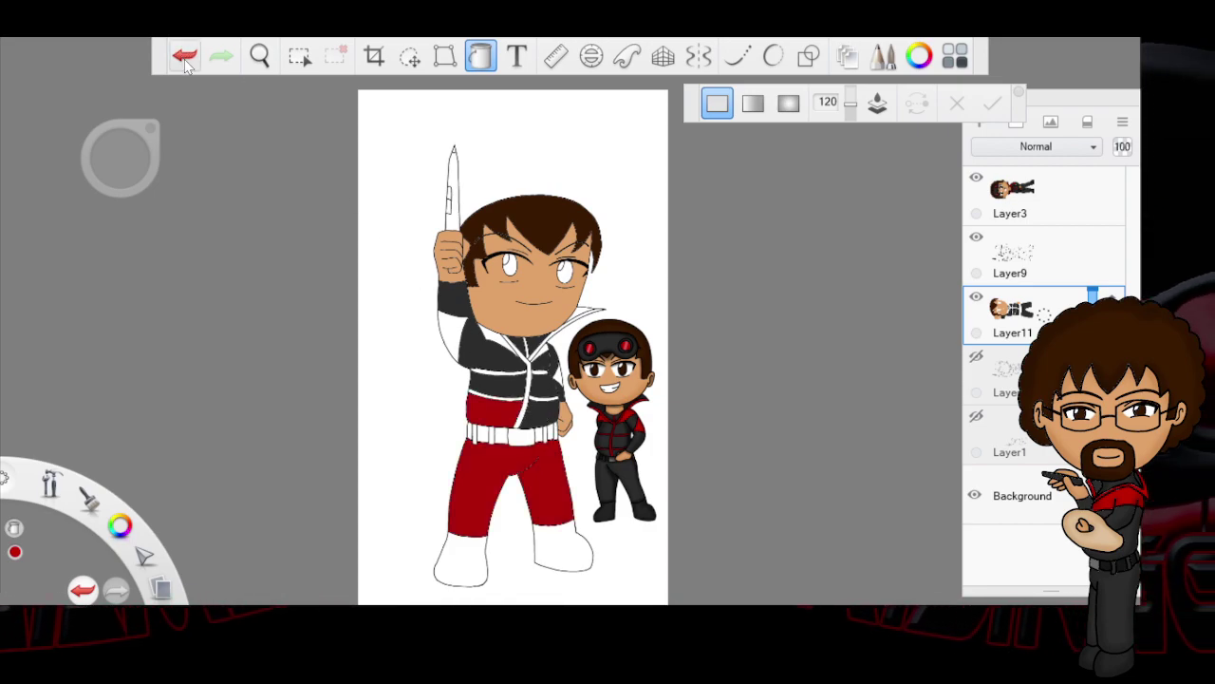
key(ctrl+z)
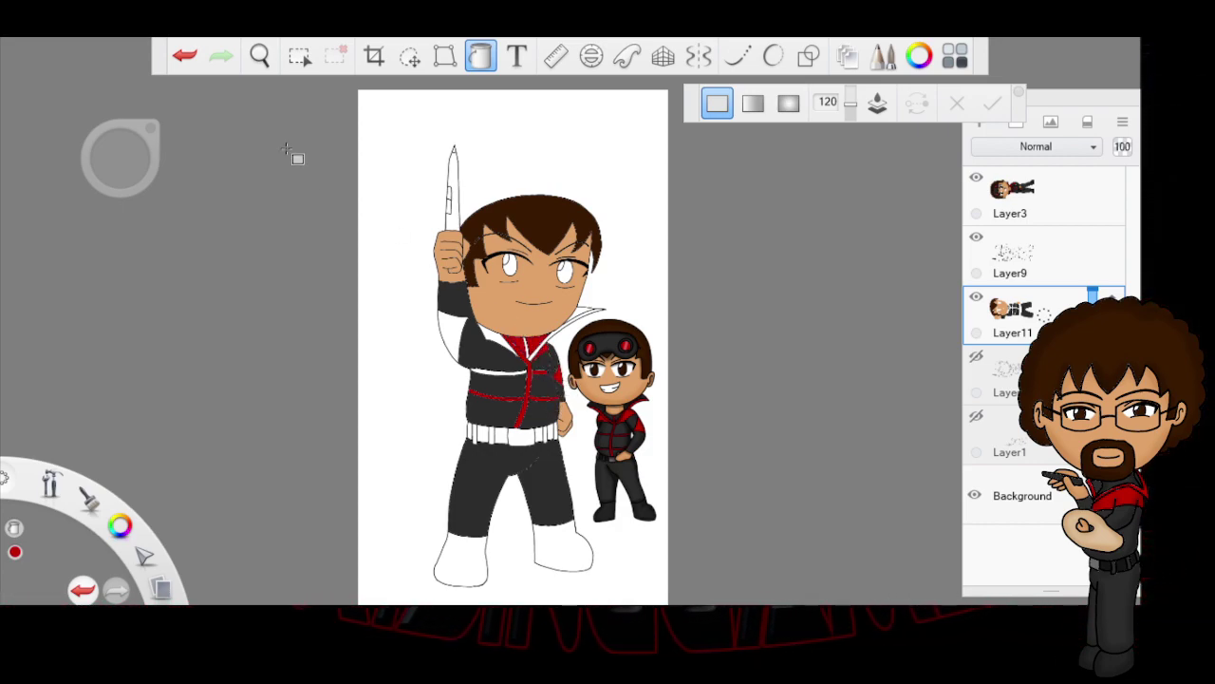
click(532, 349)
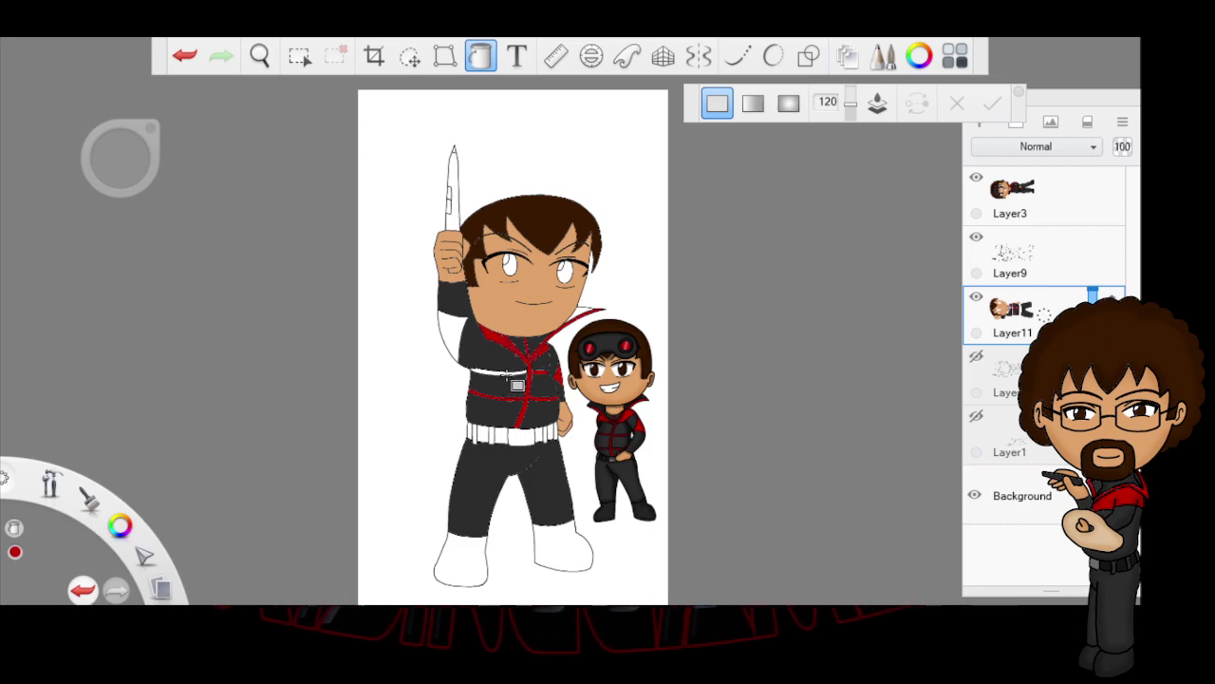
click(448, 349)
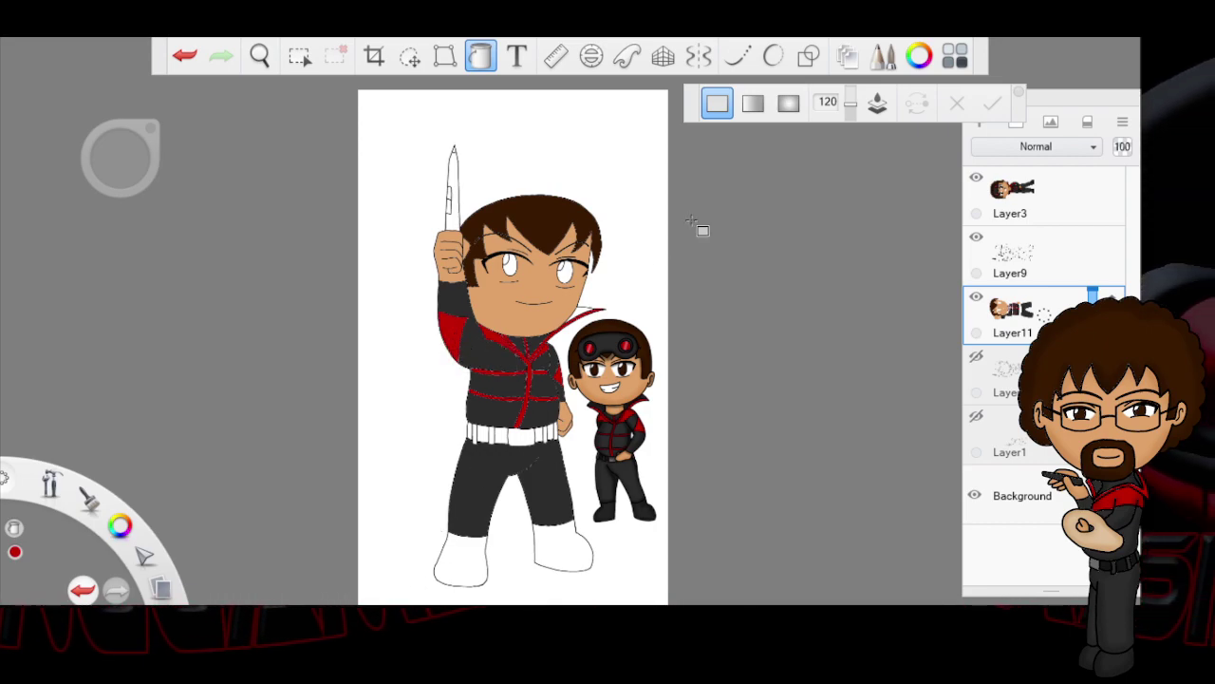
Step: Fill the remaining collar area, boots, belt and buckle with matching dark tones and grey sampled from the reference character
key(alt)
alt+click(532, 416)
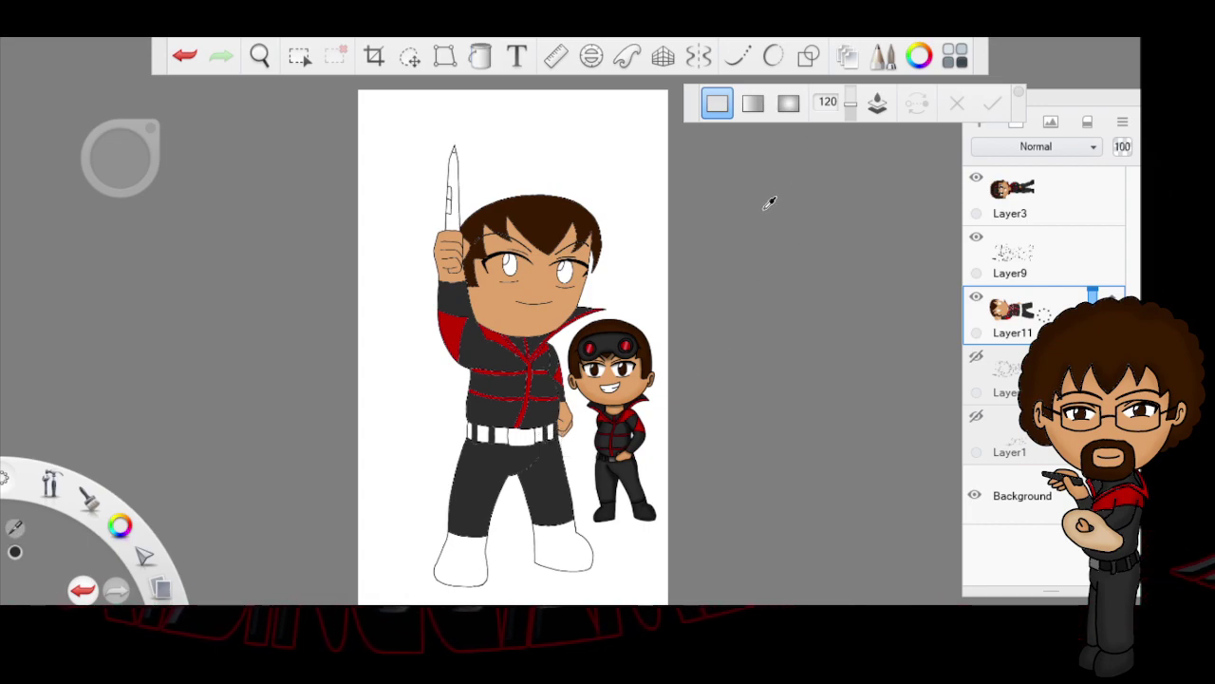
key(alt)
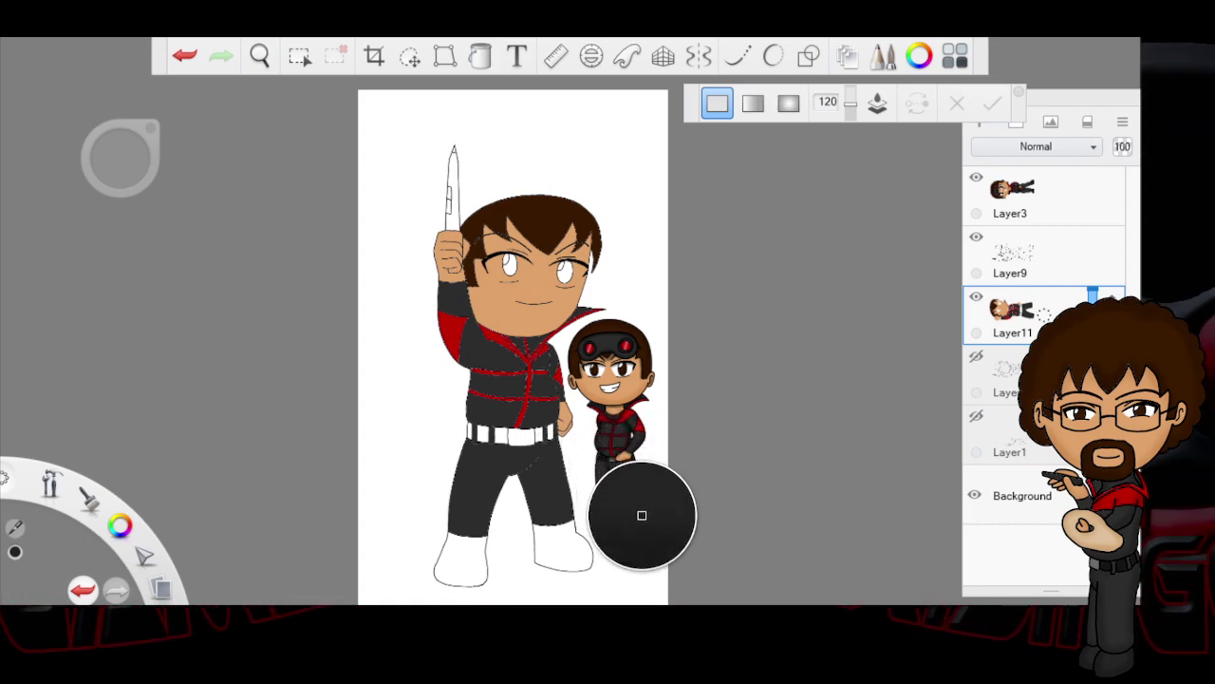
drag(631, 544, 638, 512)
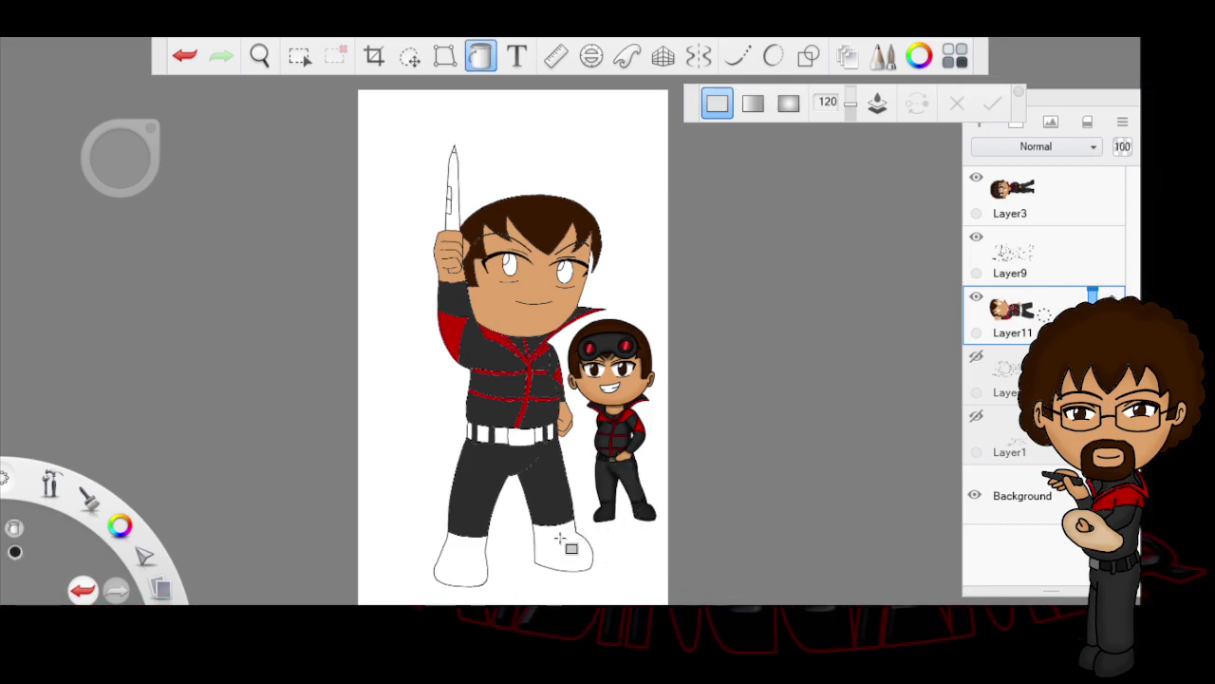
click(564, 546)
click(486, 568)
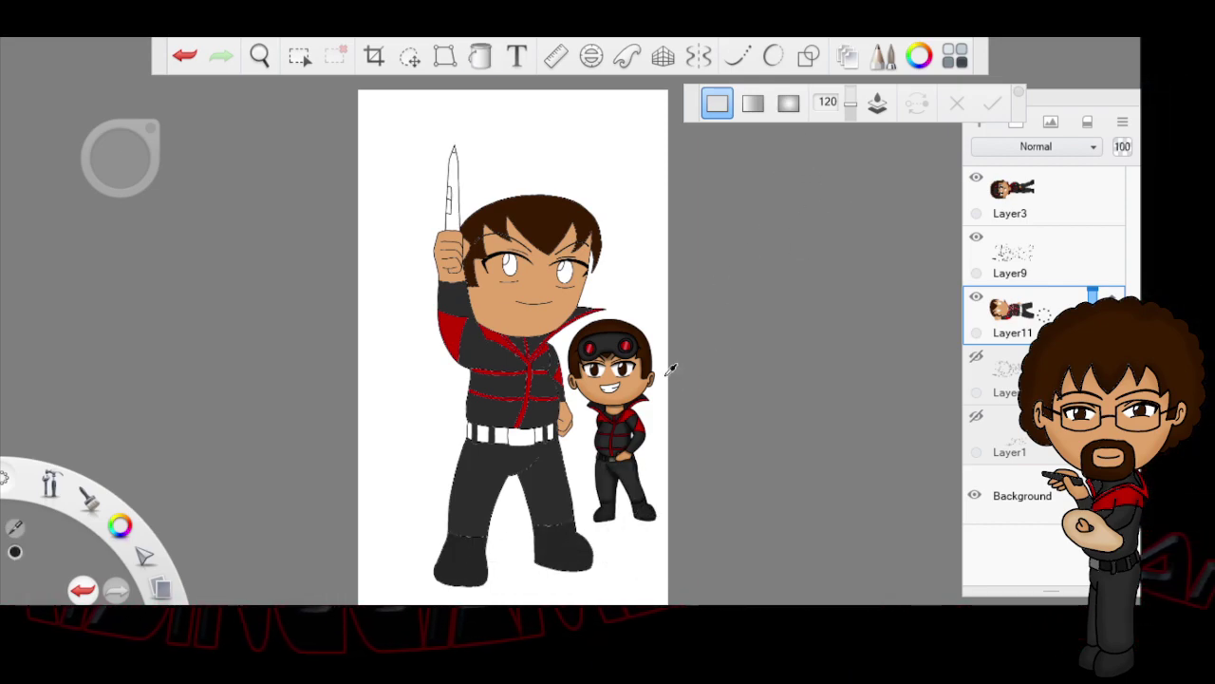
mouse_move(614, 461)
mouse_down()
mouse_move(598, 463)
mouse_move(620, 468)
mouse_move(618, 452)
mouse_move(605, 458)
mouse_move(615, 465)
mouse_up()
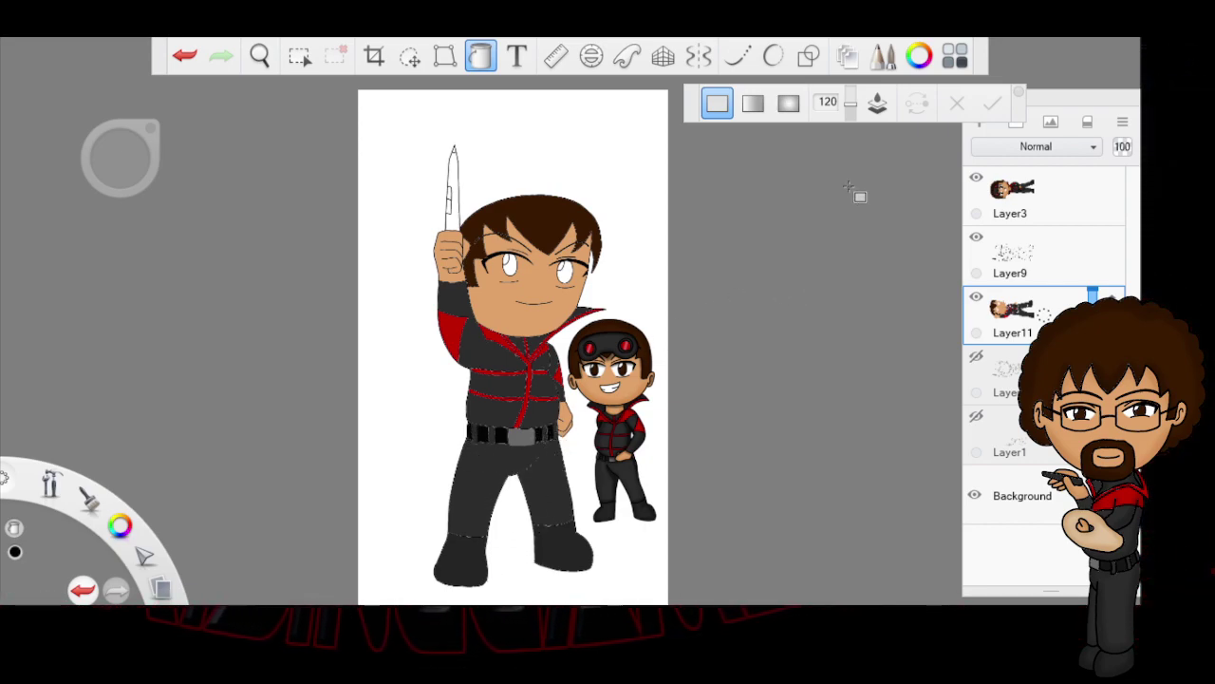
Step: Check for unfilled areas by hiding and restoring the Background, and fill both irises with dark brown sampled from the reference character's eye
click(975, 494)
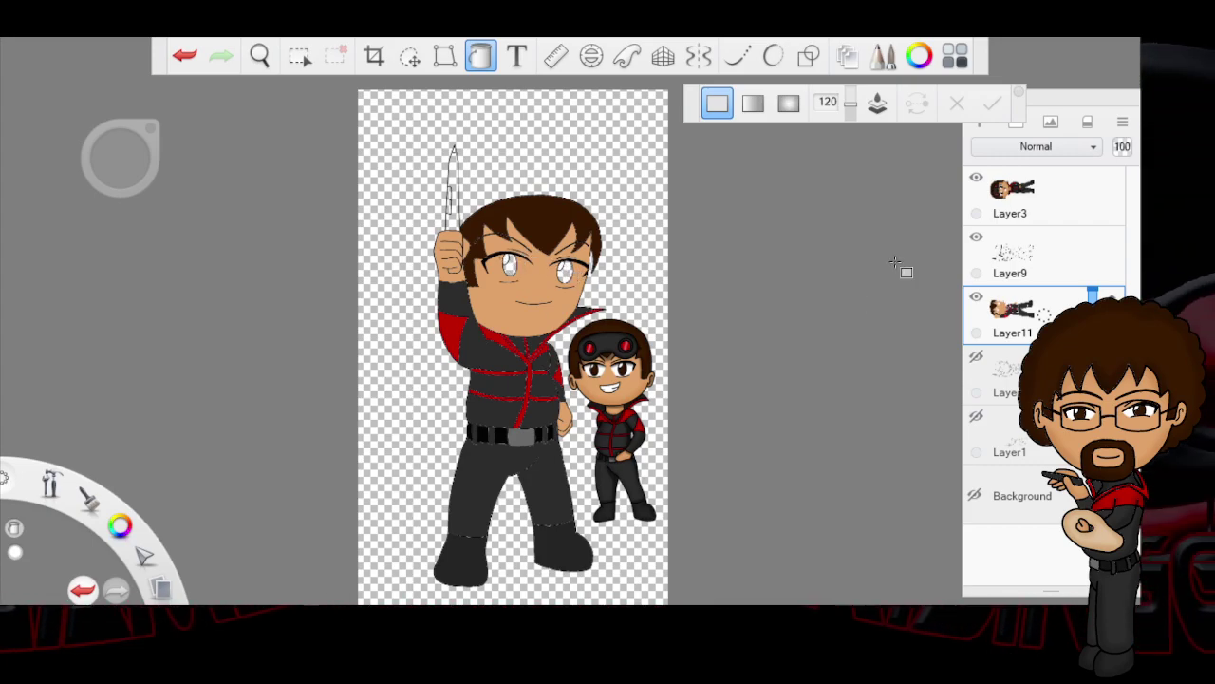
click(975, 494)
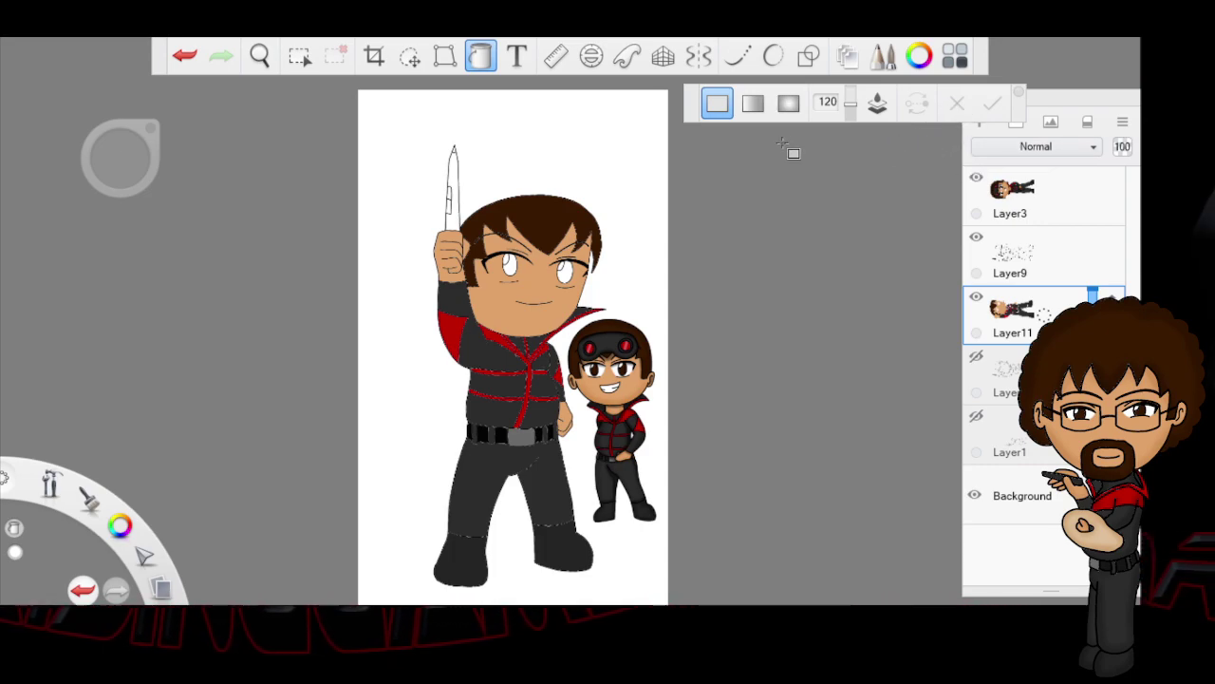
alt+click(621, 369)
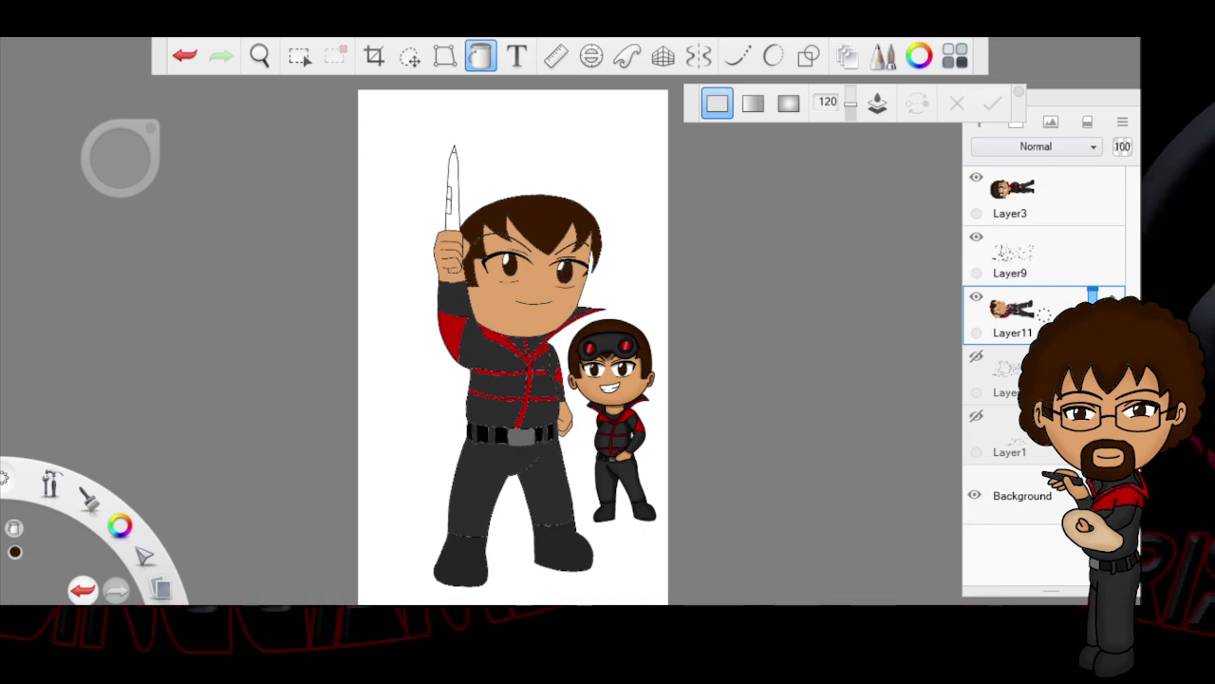
Step: Add a layer directly above the flat colours and brush white lines on it to close the lower outlines of both eyes
drag(1044, 315, 1042, 293)
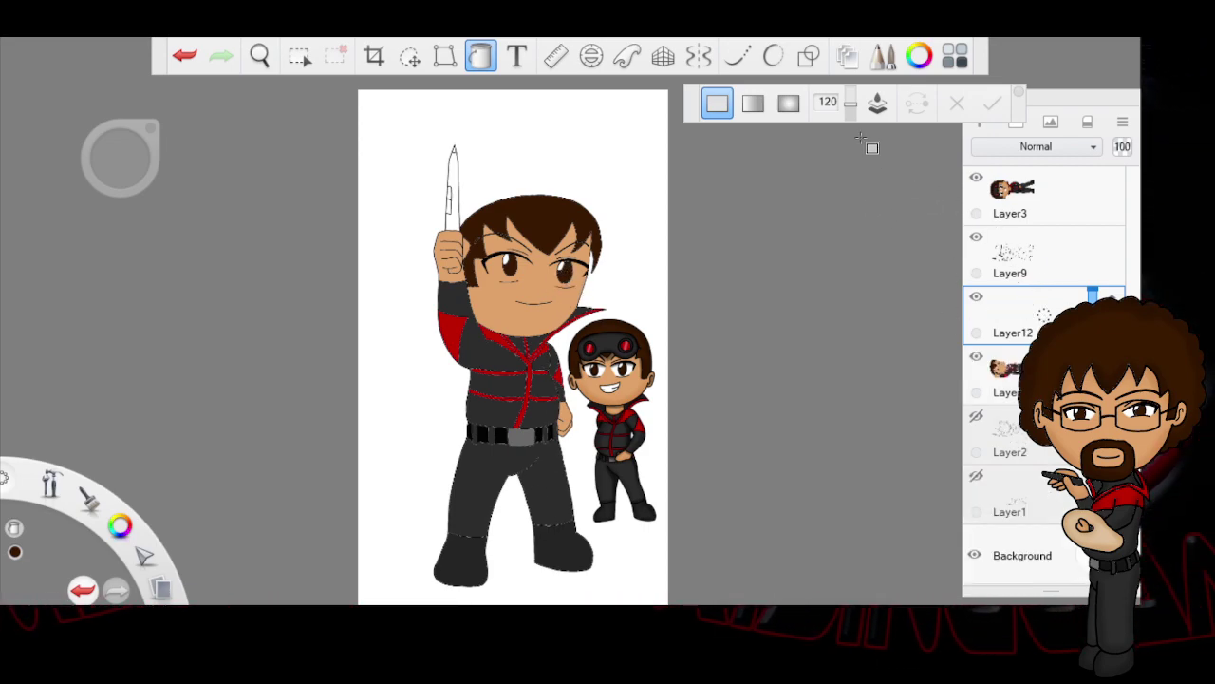
click(482, 56)
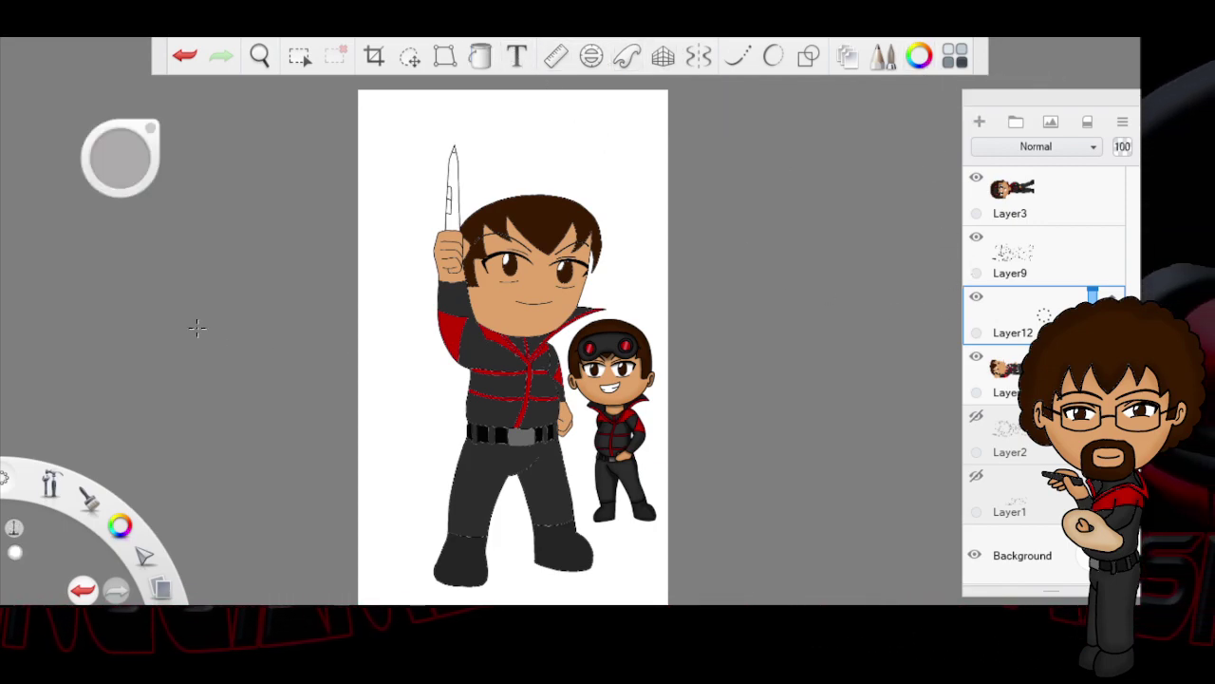
click(257, 57)
drag(595, 278, 825, 309)
mouse_move(448, 414)
mouse_down()
mouse_move(442, 428)
mouse_move(581, 475)
mouse_up()
click(636, 402)
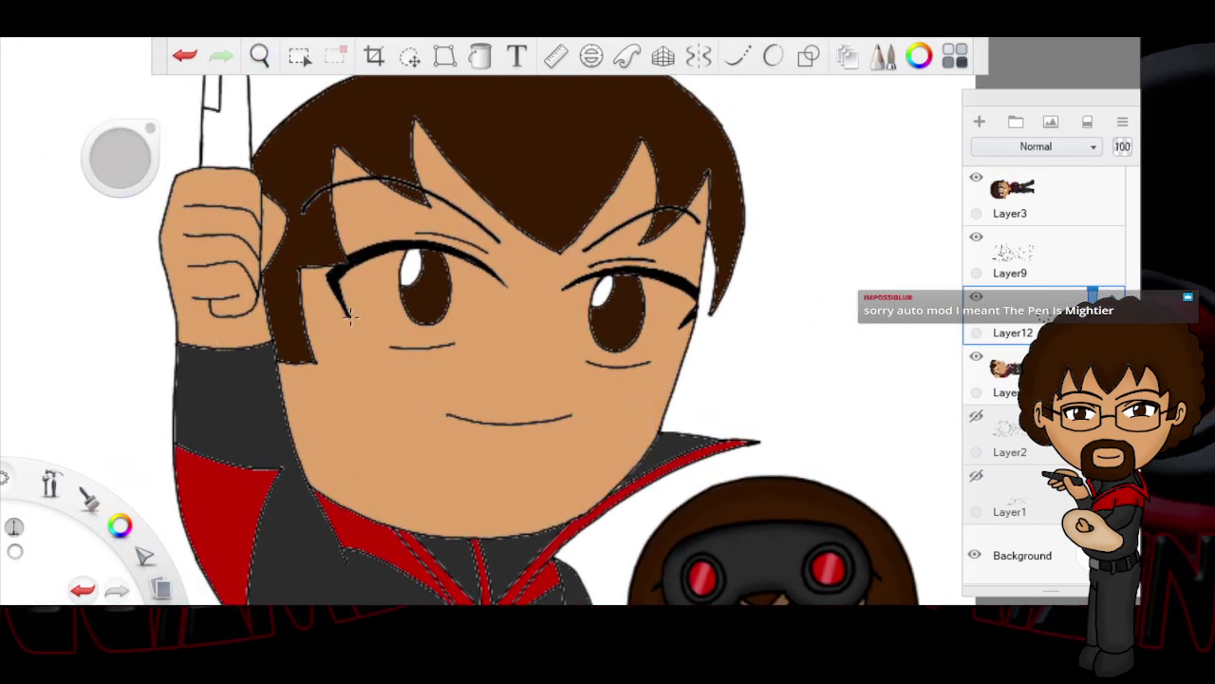
drag(349, 321, 375, 337)
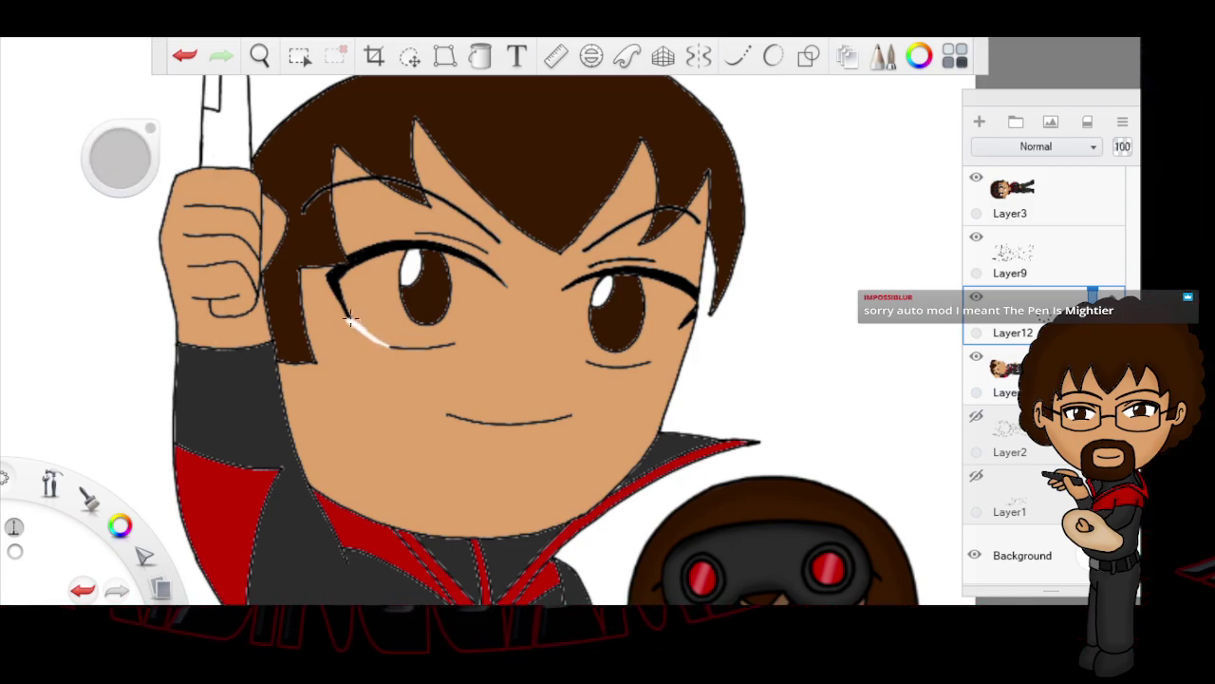
drag(347, 321, 390, 346)
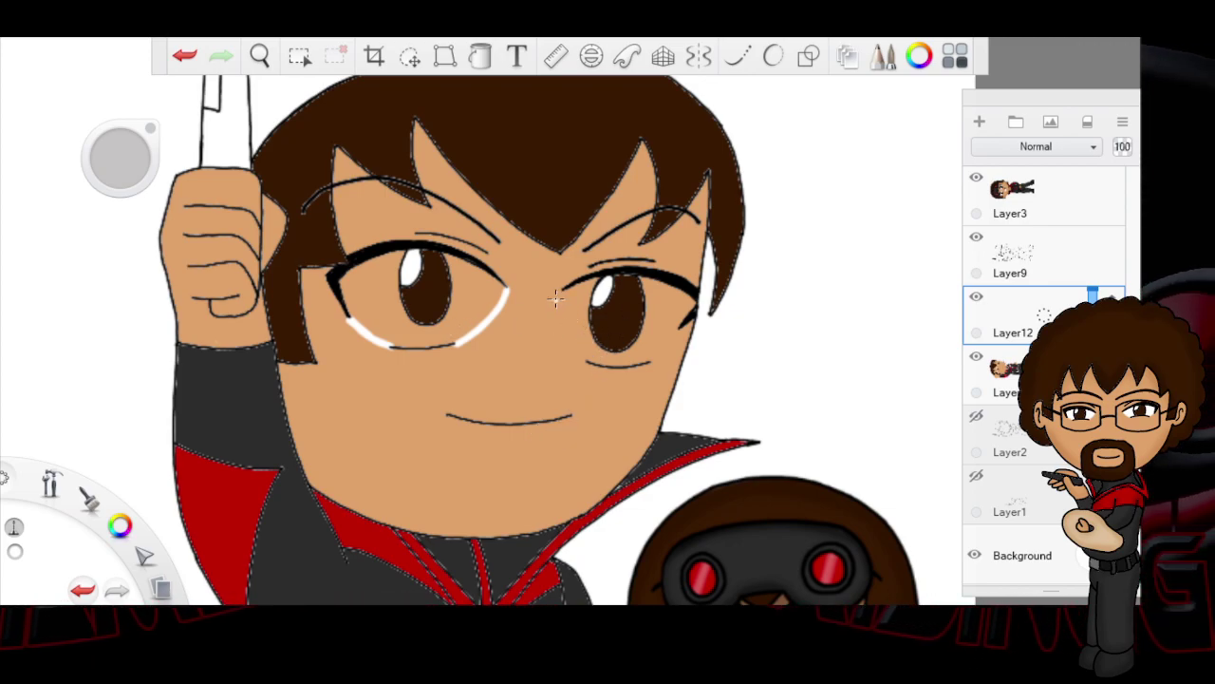
drag(561, 292, 569, 326)
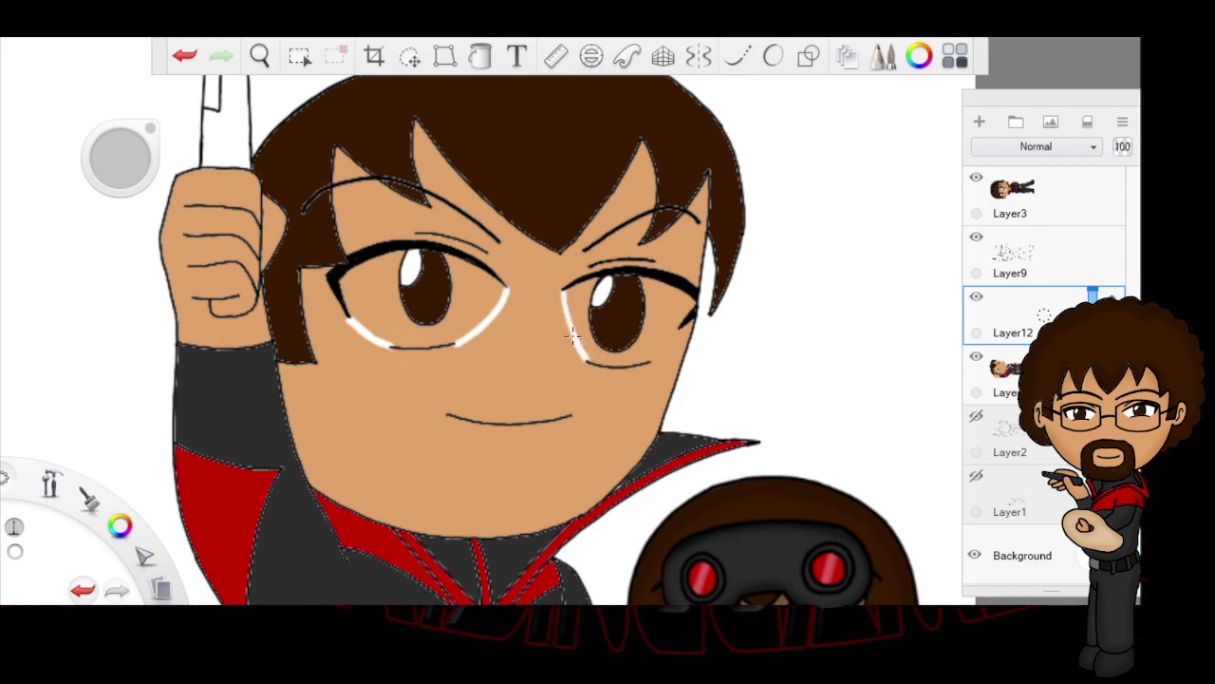
mouse_move(586, 361)
mouse_down()
mouse_move(647, 337)
mouse_move(651, 361)
mouse_move(680, 325)
mouse_up()
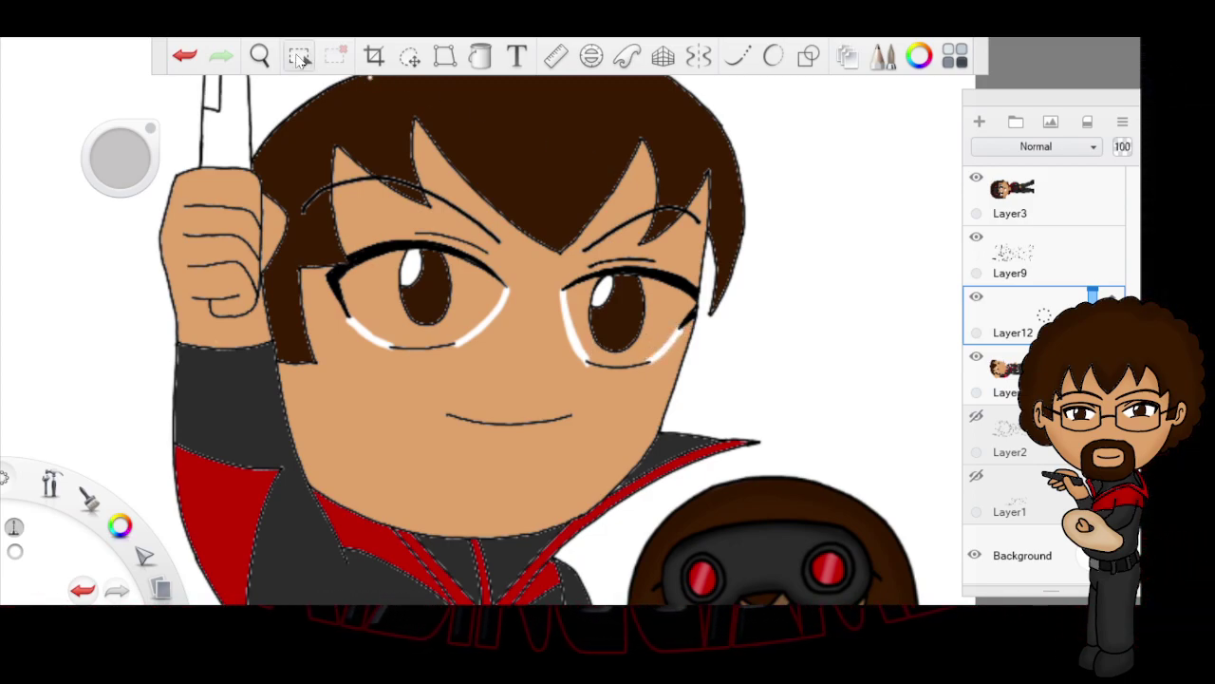
Step: Select the skin-coloured areas inside both eyes with the Magic Wand, fill them white on Layer12 and clear the selection
click(299, 57)
click(789, 103)
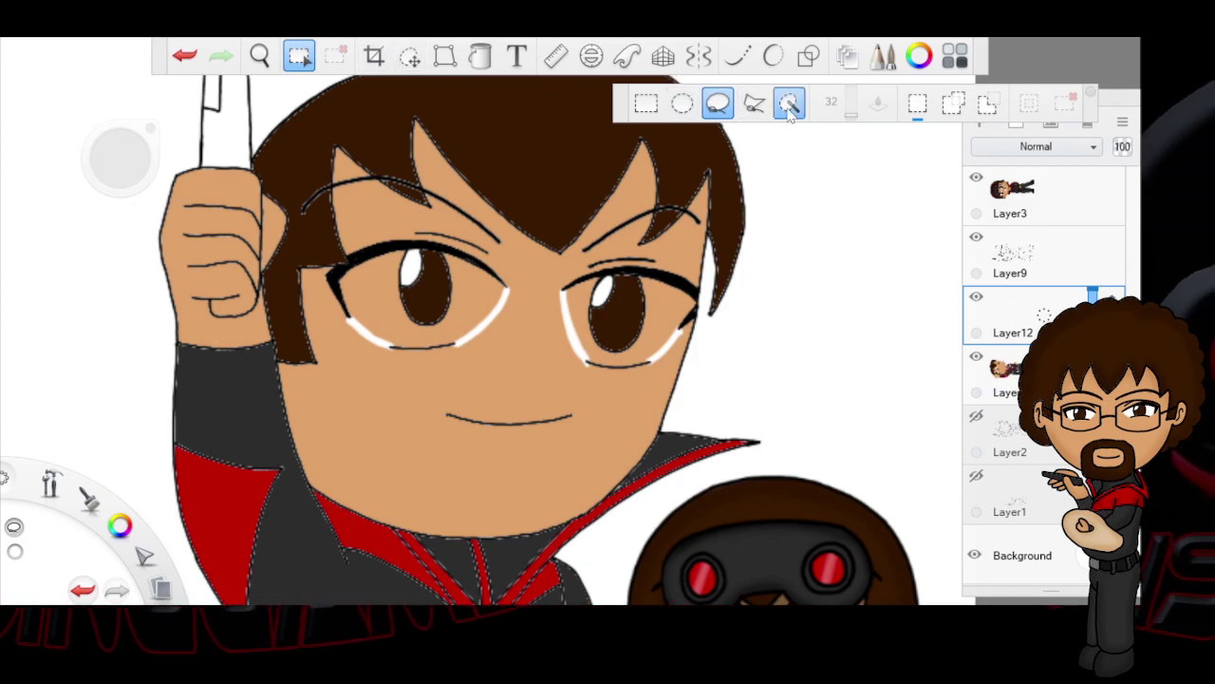
click(475, 300)
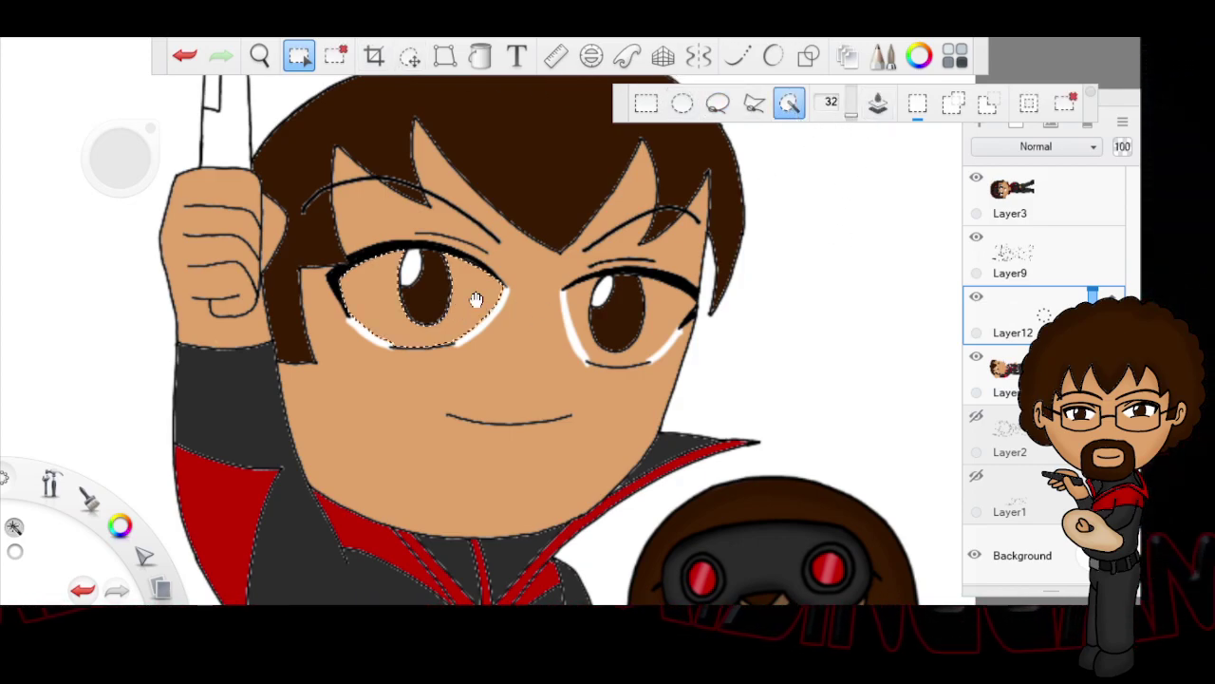
click(591, 331)
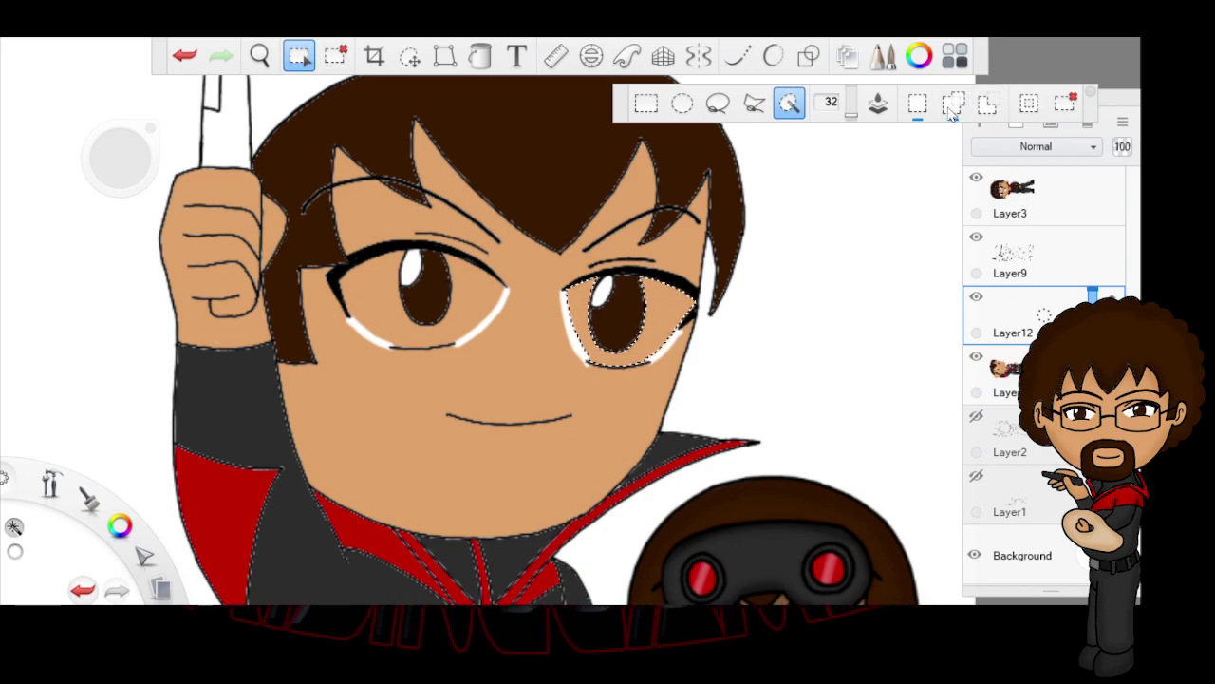
click(473, 309)
click(480, 56)
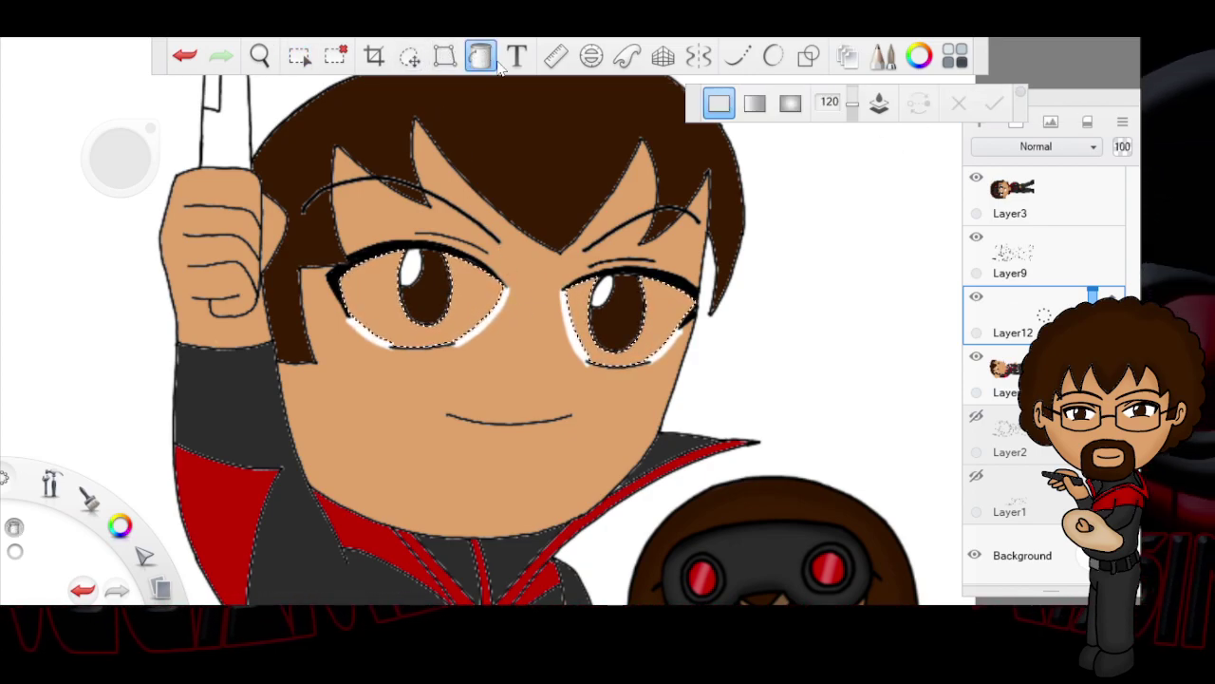
click(636, 313)
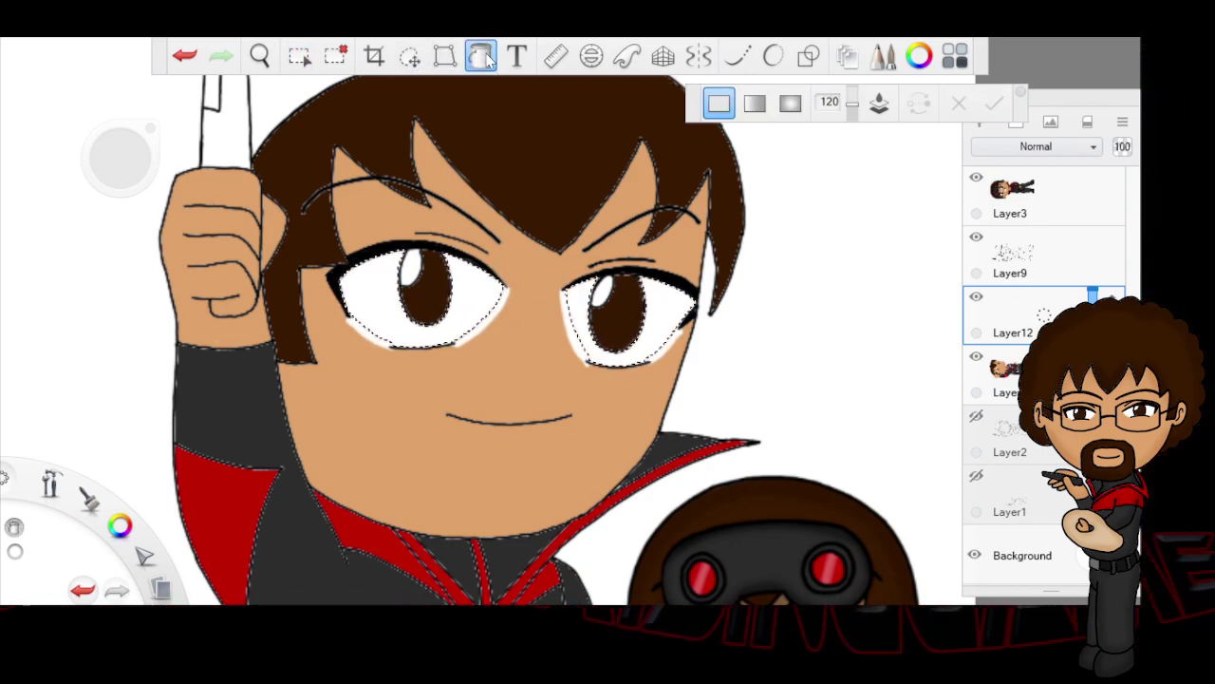
click(334, 55)
click(334, 55)
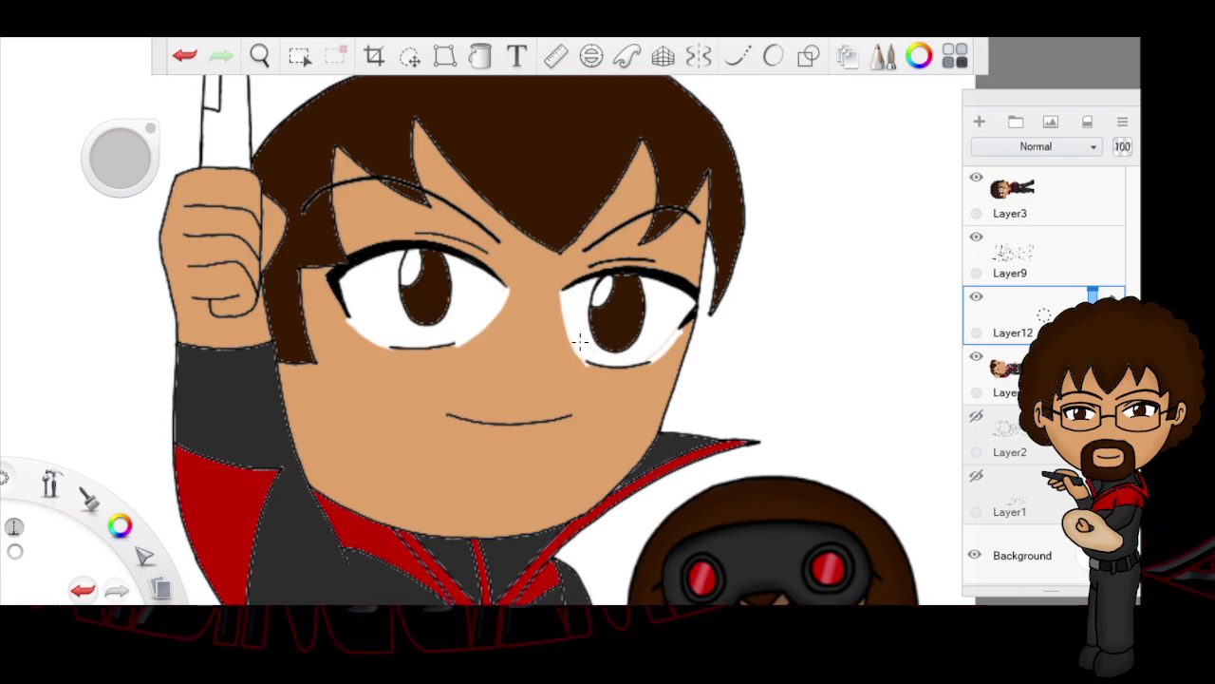
Step: Touch up the white at the outer edge of one eye and erase the excess white along the lower eye edges on Layer12
mouse_move(675, 342)
mouse_down()
mouse_move(649, 352)
mouse_move(675, 324)
mouse_up()
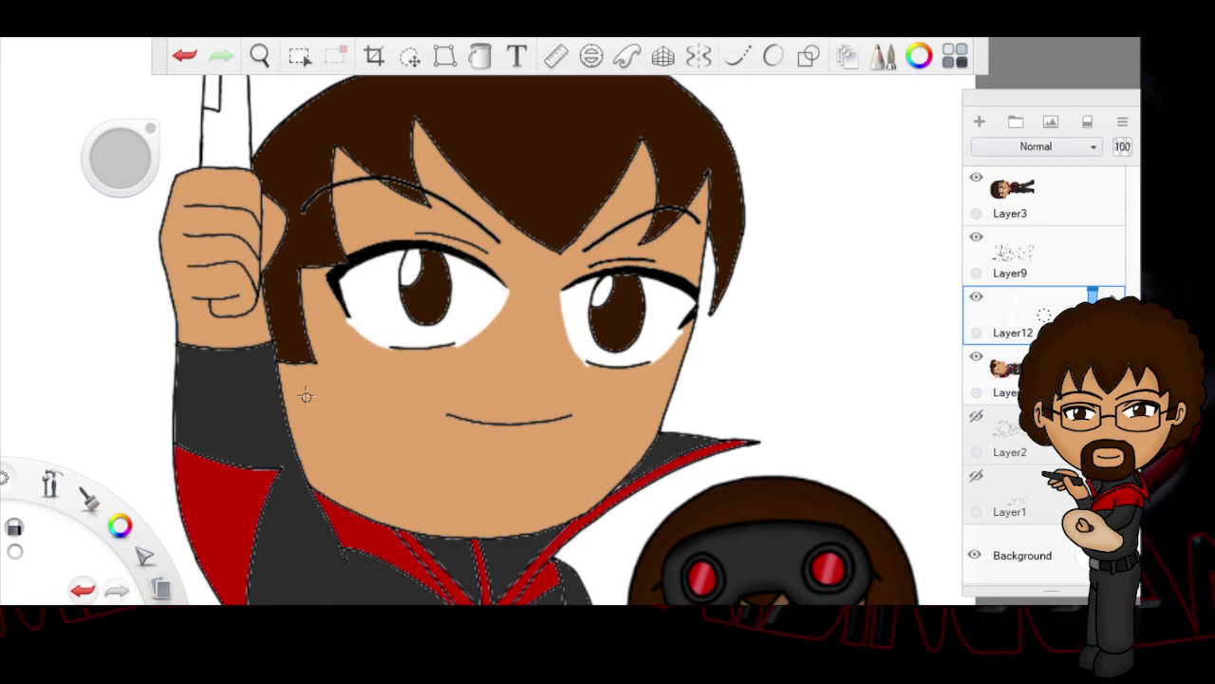
mouse_move(143, 167)
mouse_down()
mouse_move(114, 186)
mouse_move(99, 443)
mouse_up()
drag(353, 319, 344, 328)
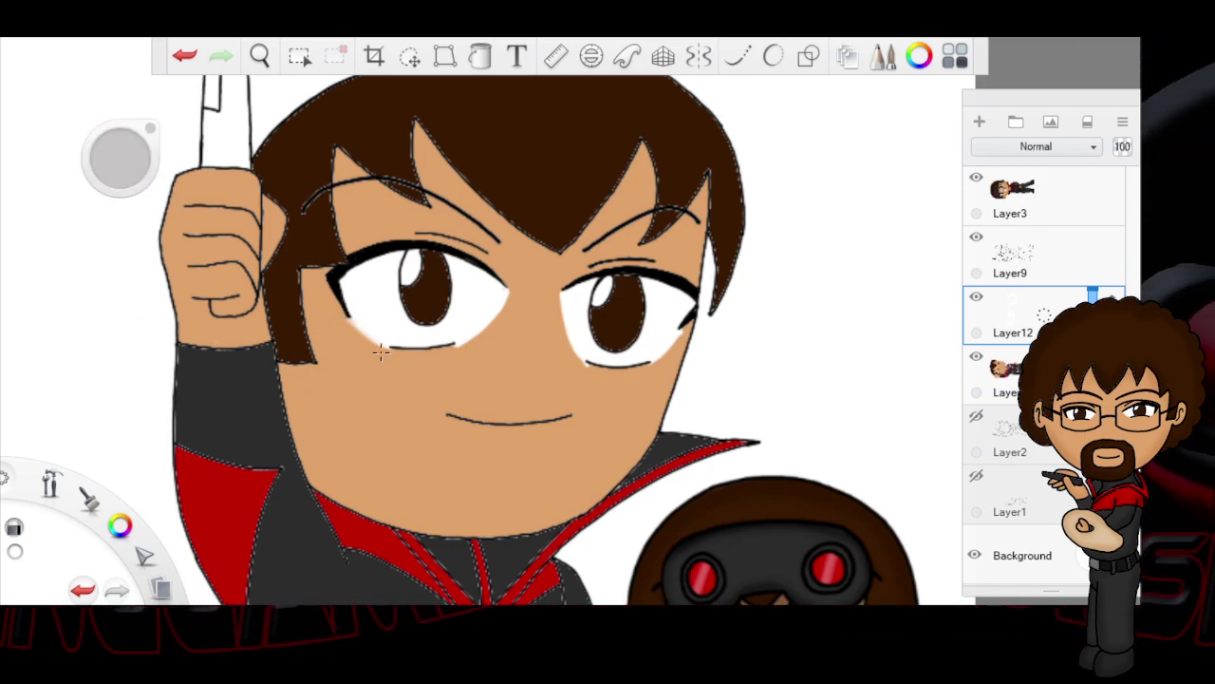
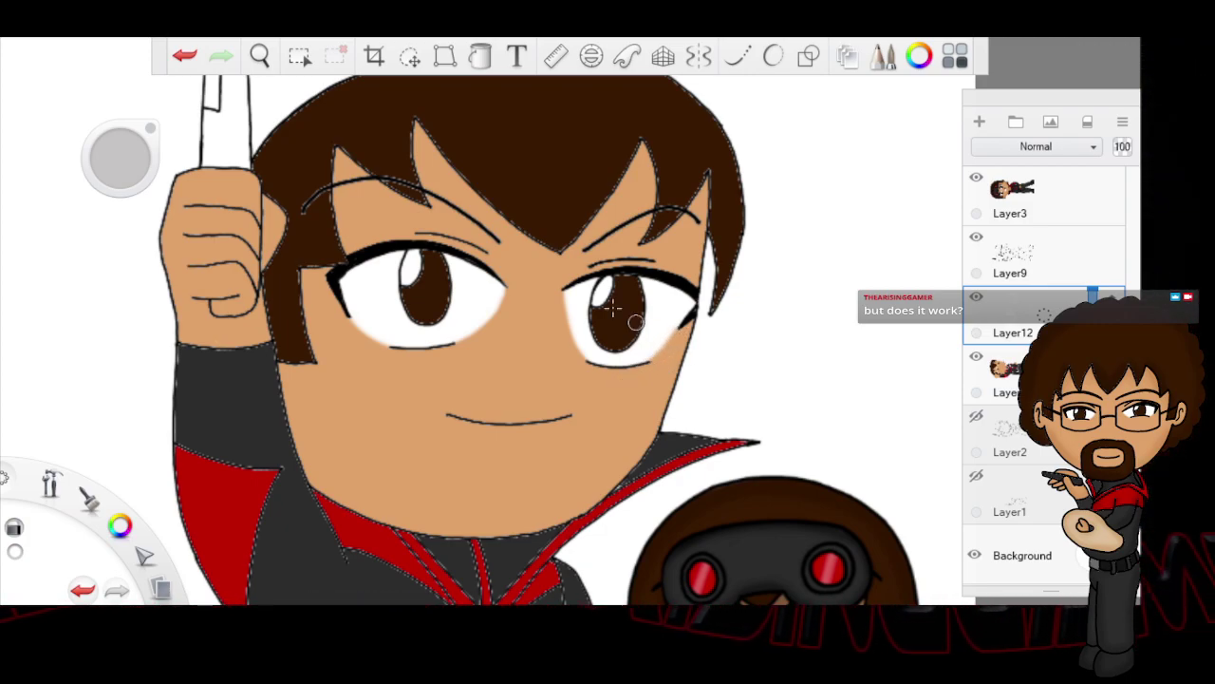
Step: Merge Layer12 into the flat colours on Layer11 and make the Layer9 line art the active layer
click(192, 57)
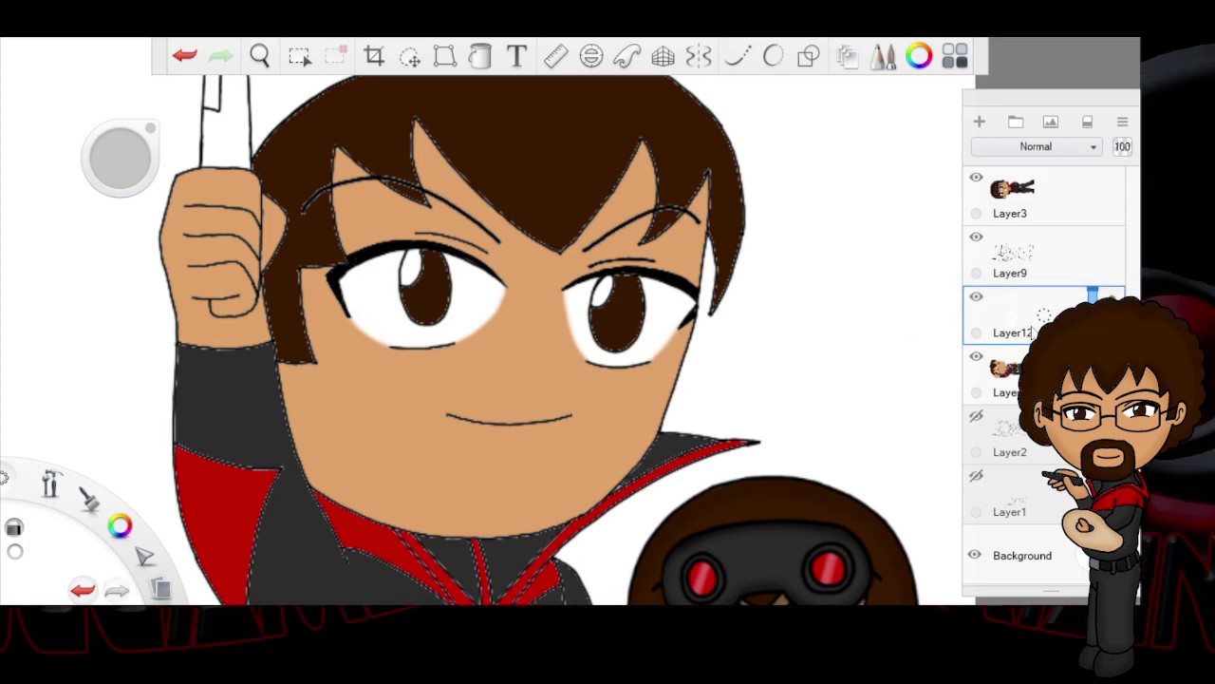
click(259, 56)
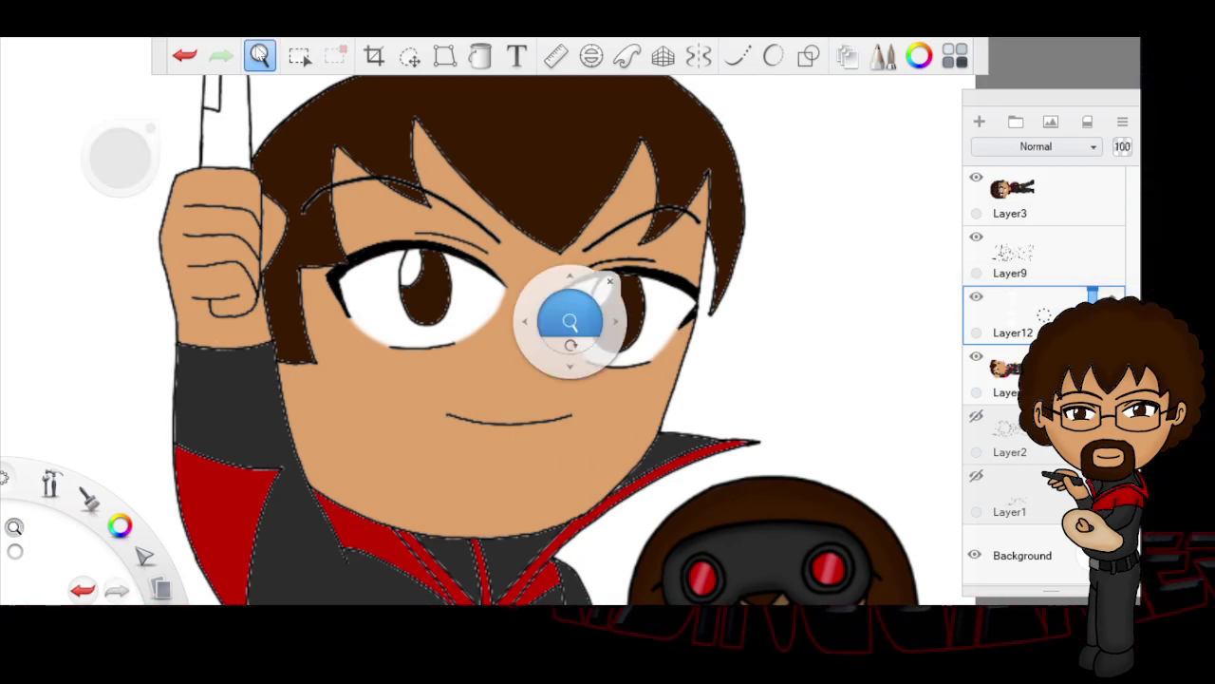
drag(663, 330, 459, 383)
drag(801, 471, 669, 356)
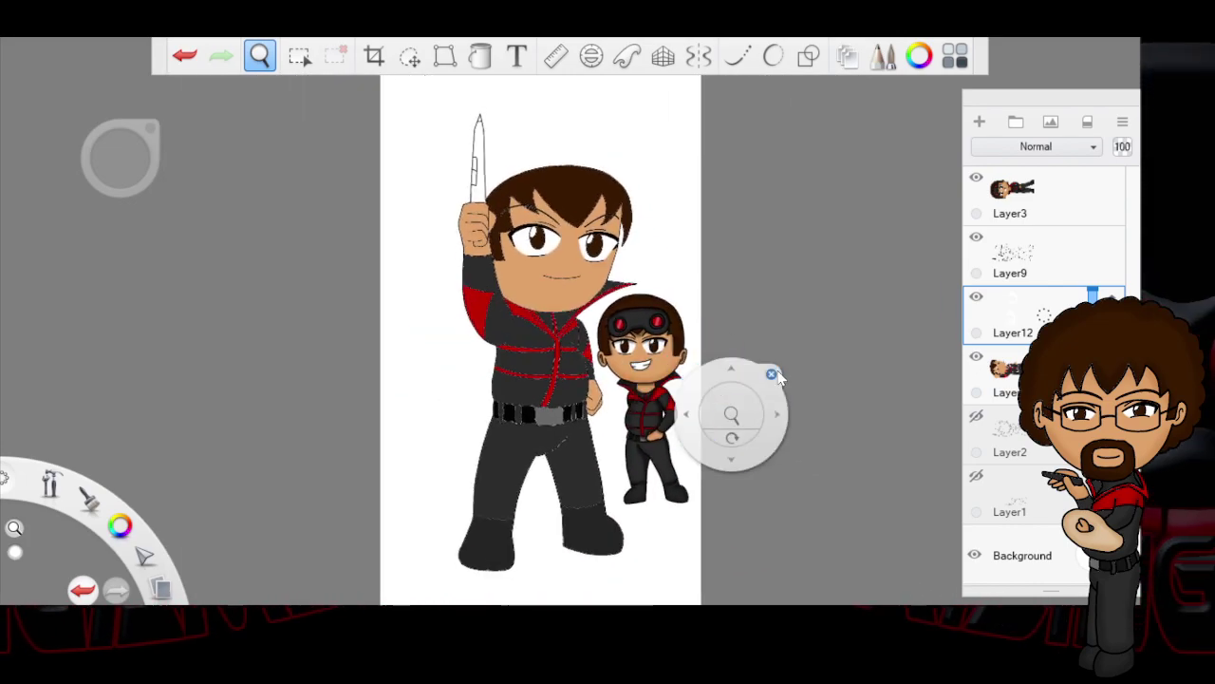
click(770, 372)
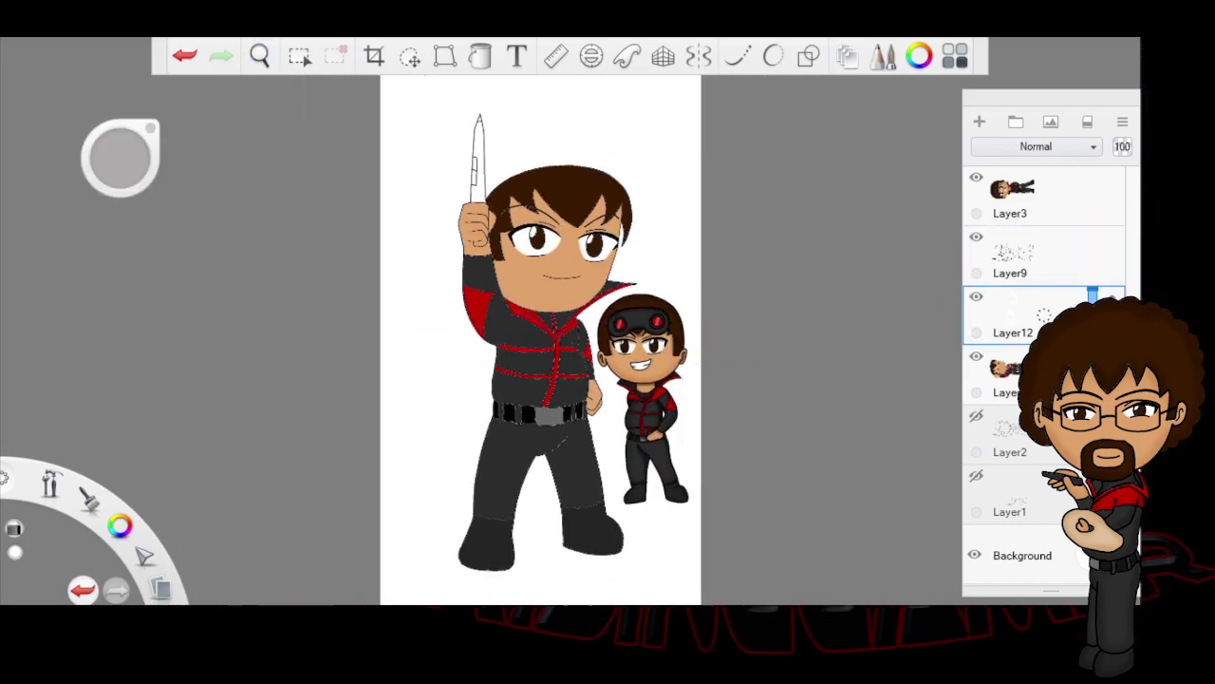
click(1053, 257)
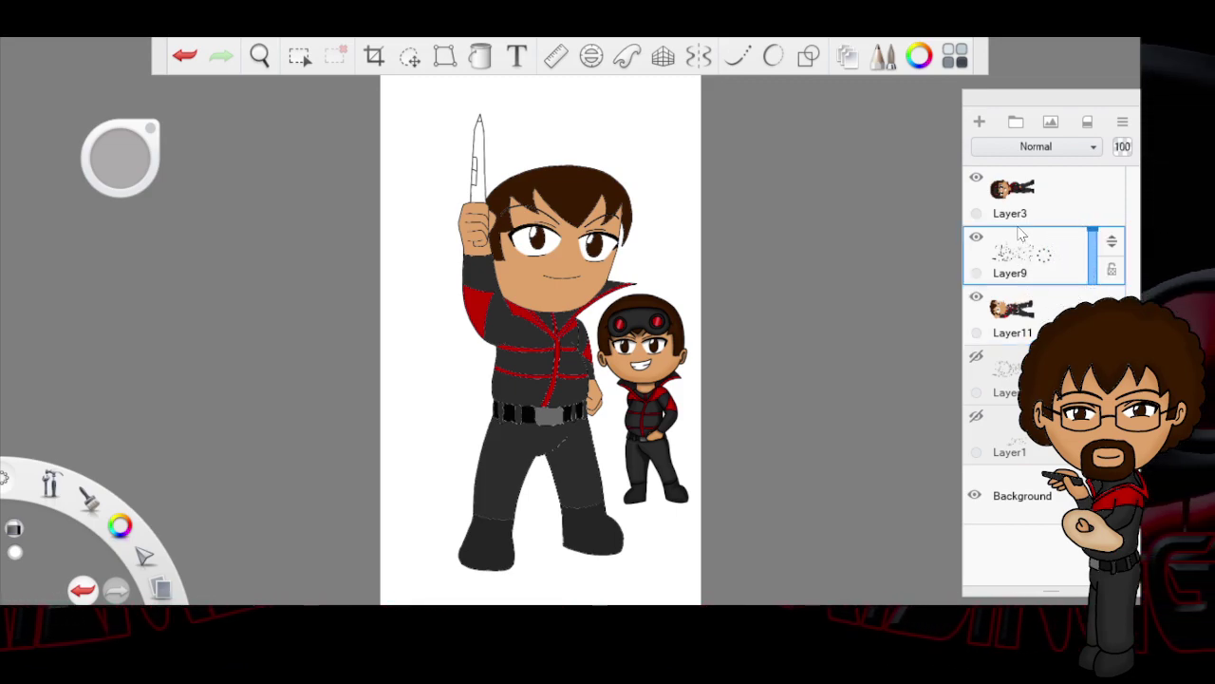
Step: Clear the selection, duplicate the Layer9 line art four times and merge all the copies back into one line art layer
key(ctrl+d)
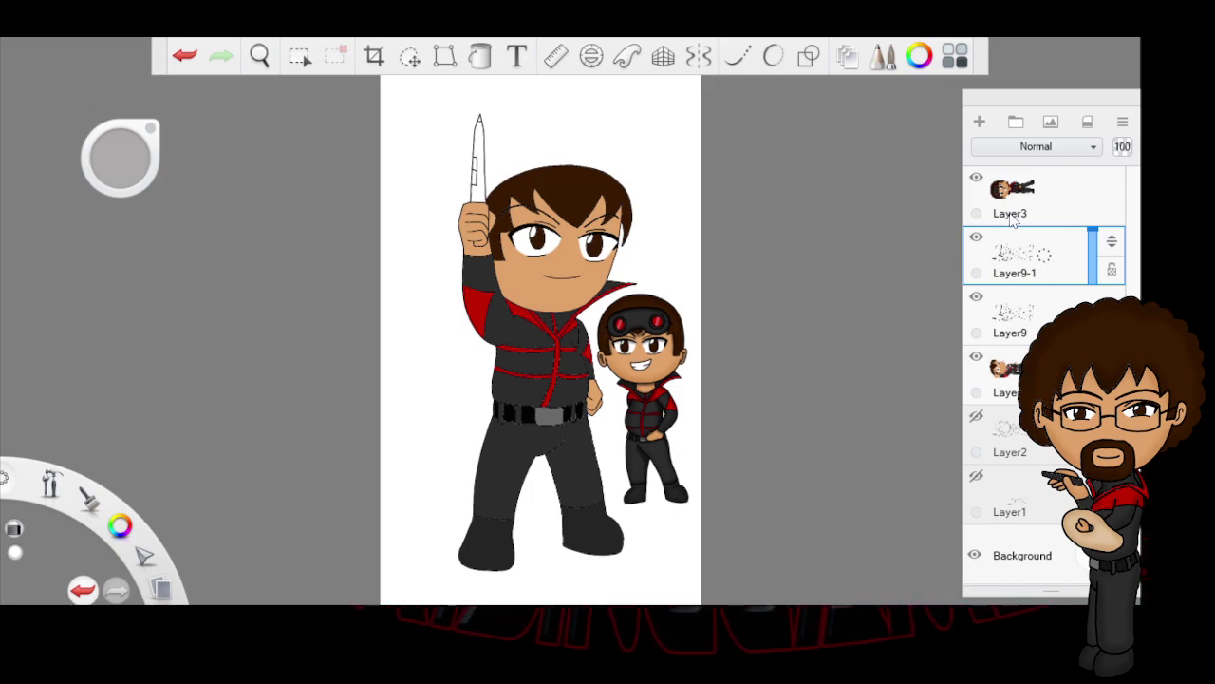
key(ctrl+d)
key(ctrl+d)
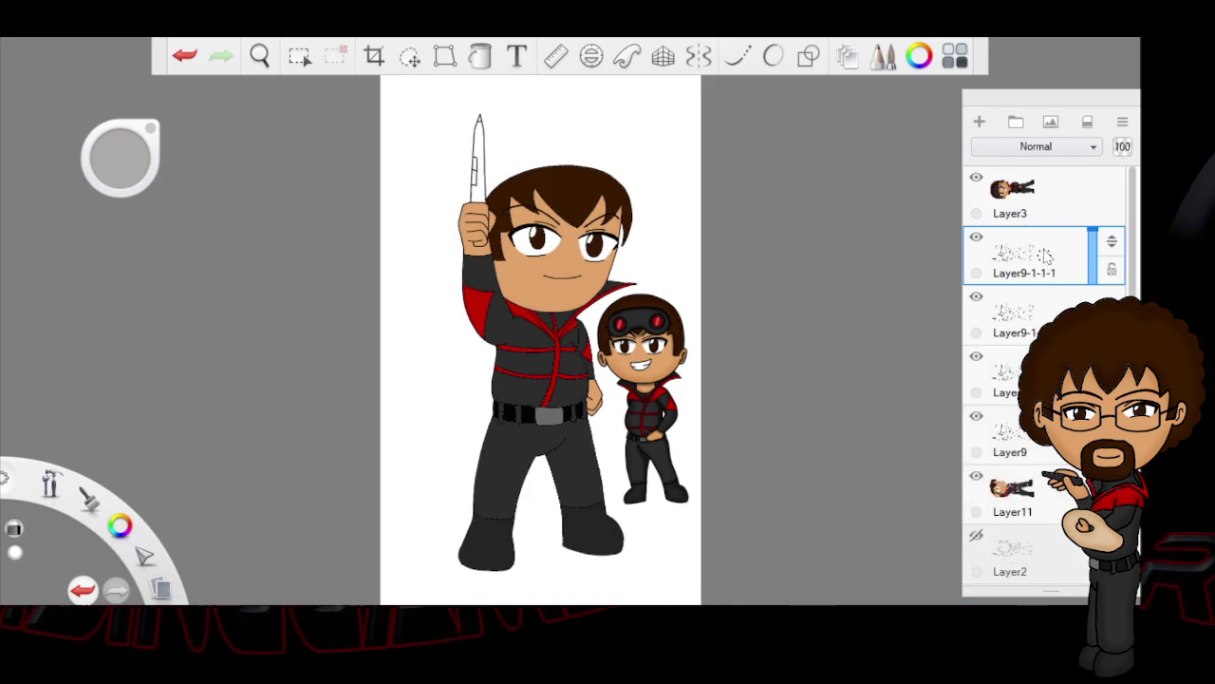
key(ctrl+d)
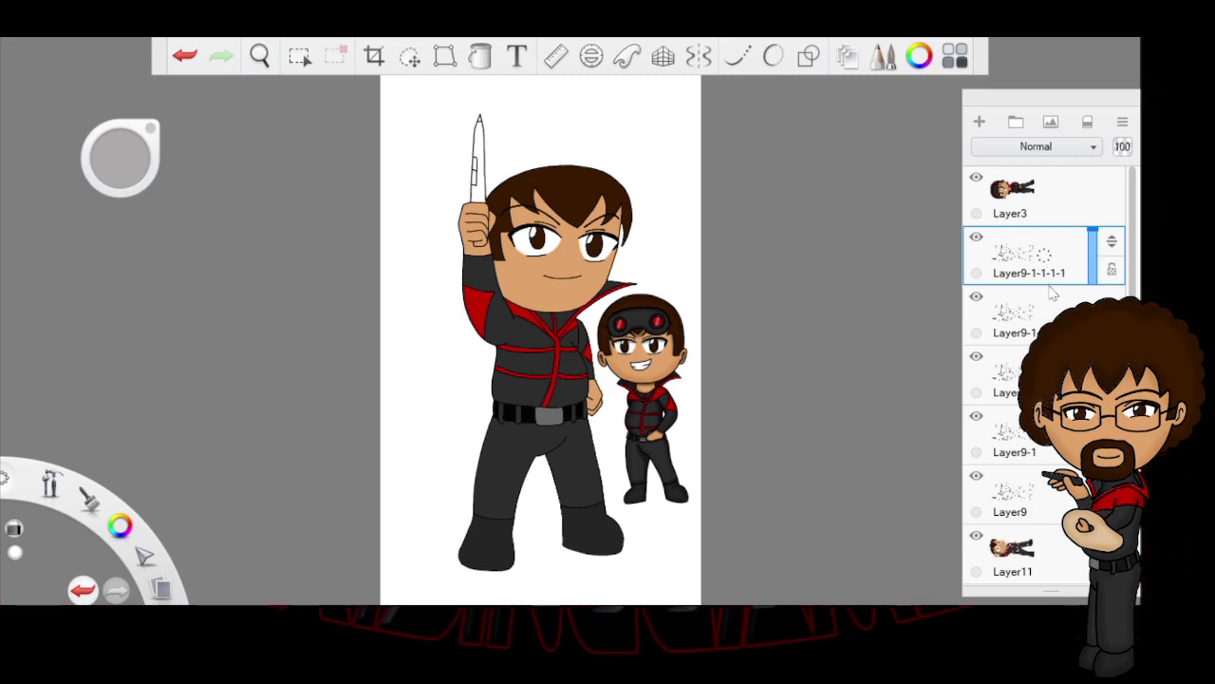
key(ctrl+e)
key(ctrl+z)
key(ctrl+z)
key(ctrl+z)
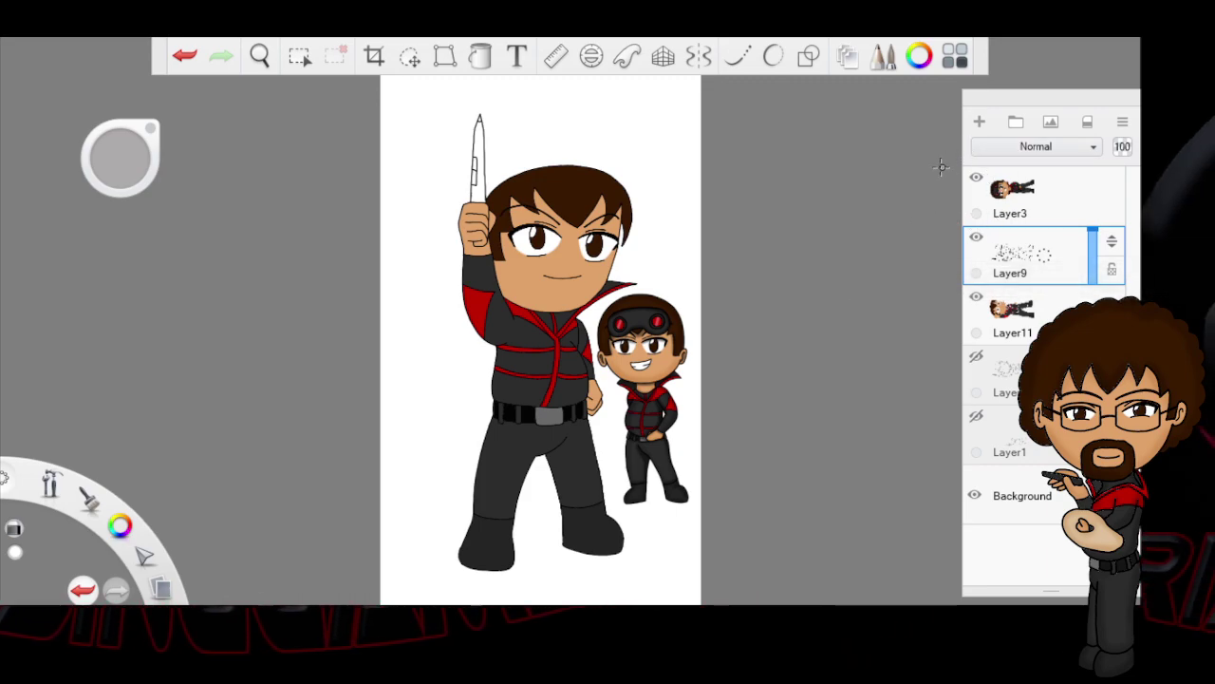
Step: Fill the raised pen on Layer11 with dark grey, using a near-black for its tip and side button
click(1026, 326)
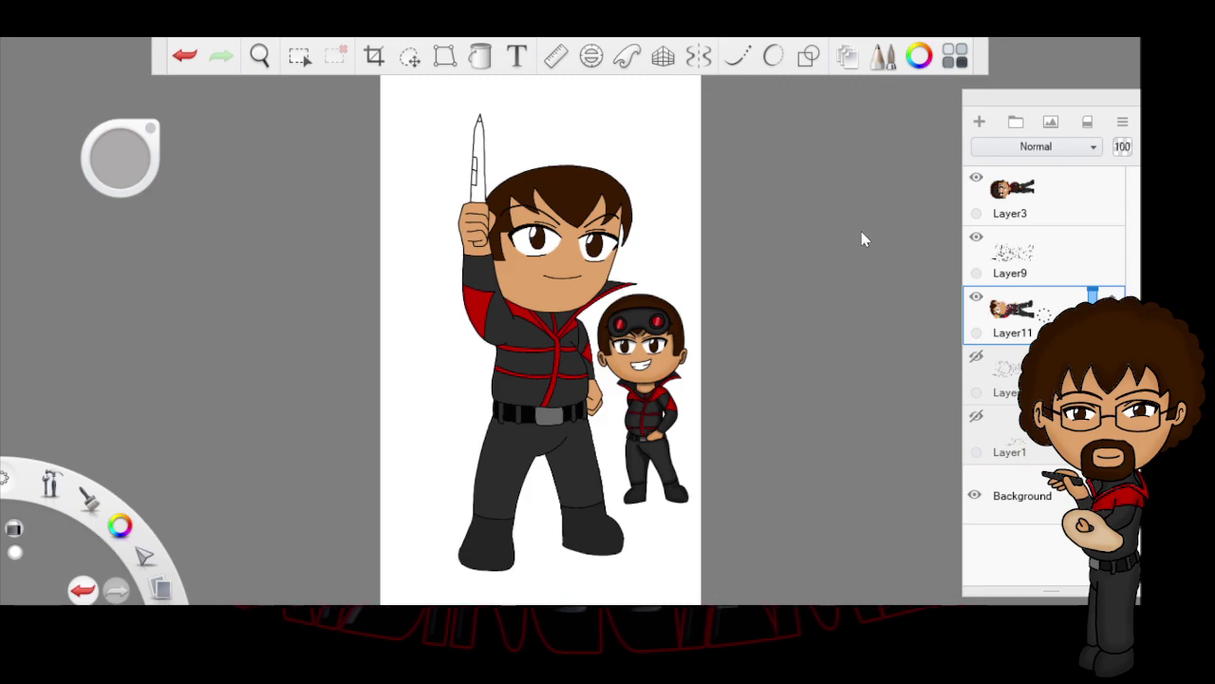
click(481, 55)
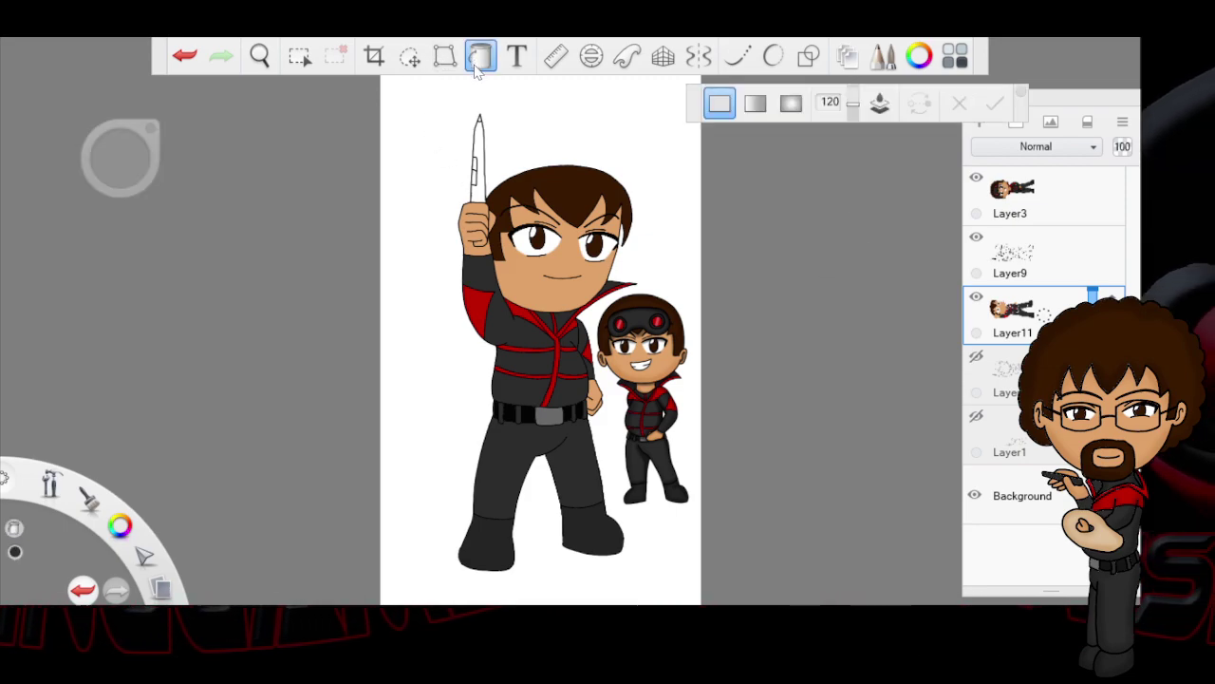
click(480, 186)
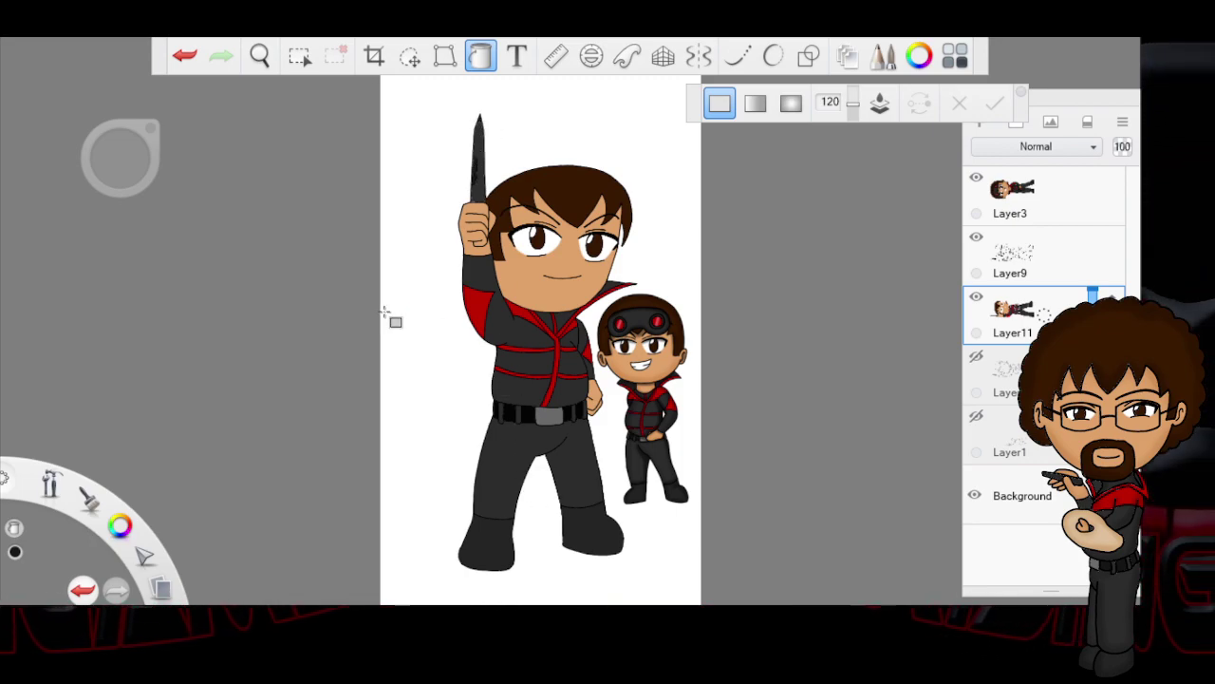
key(Escape)
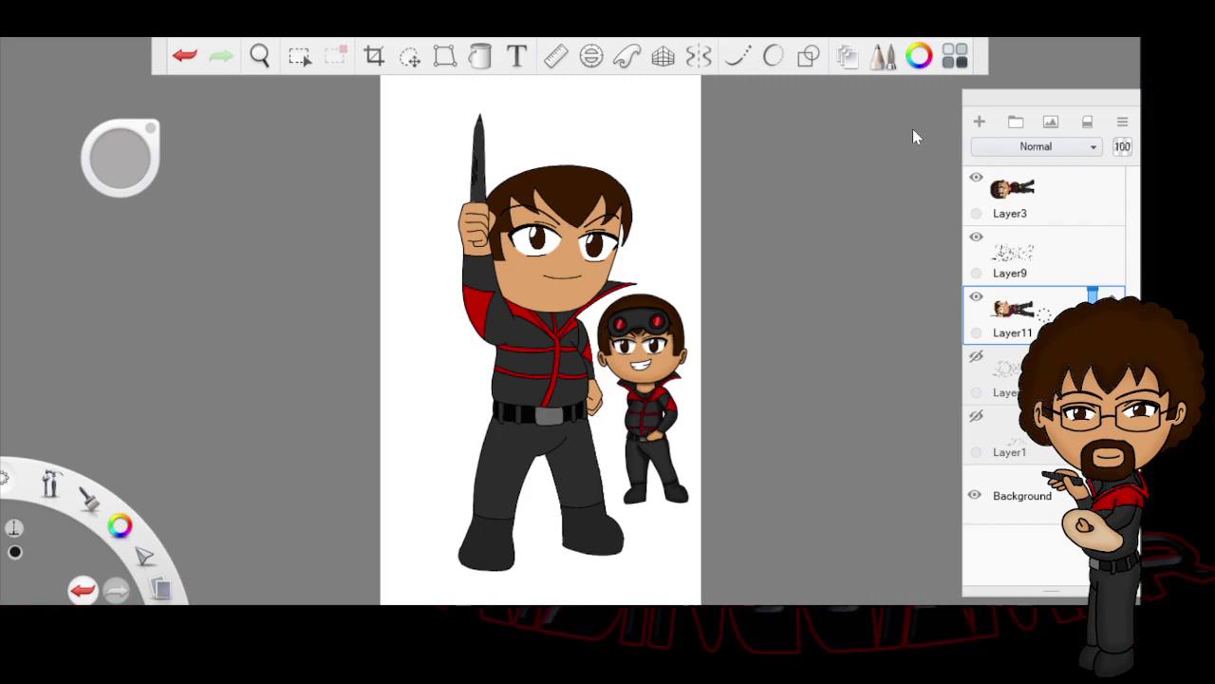
key(alt)
alt+click(480, 166)
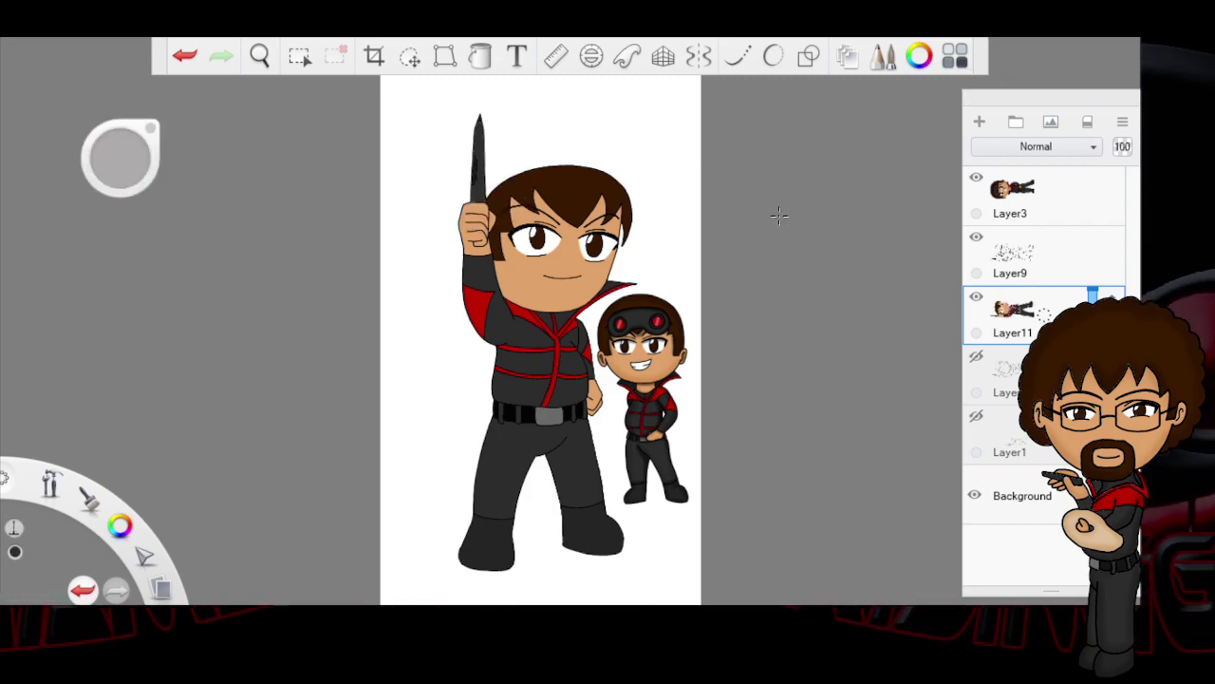
Step: Examine the fills of the raised pen up close and check the whole character at full view
click(259, 55)
click(489, 202)
drag(500, 203, 705, 392)
drag(524, 174, 570, 513)
drag(665, 194, 24, 292)
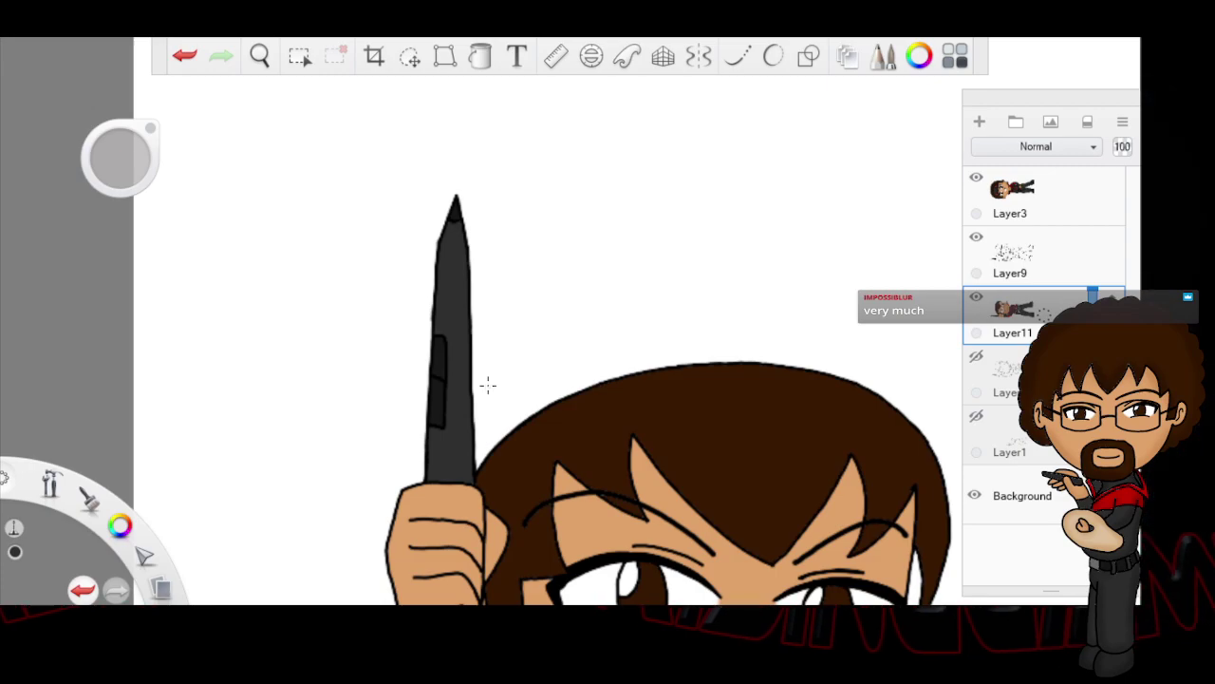
click(260, 55)
drag(691, 294, 518, 336)
drag(809, 480, 642, 293)
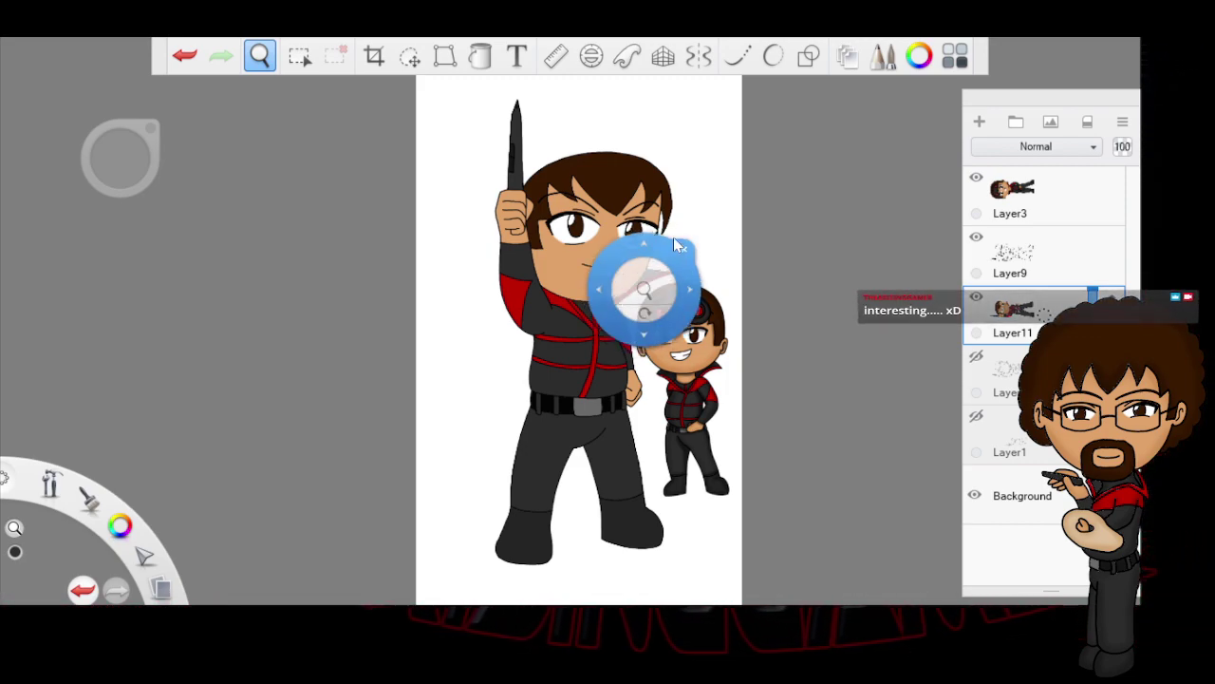
mouse_move(568, 394)
mouse_down()
mouse_move(568, 423)
mouse_move(651, 396)
mouse_up()
click(634, 366)
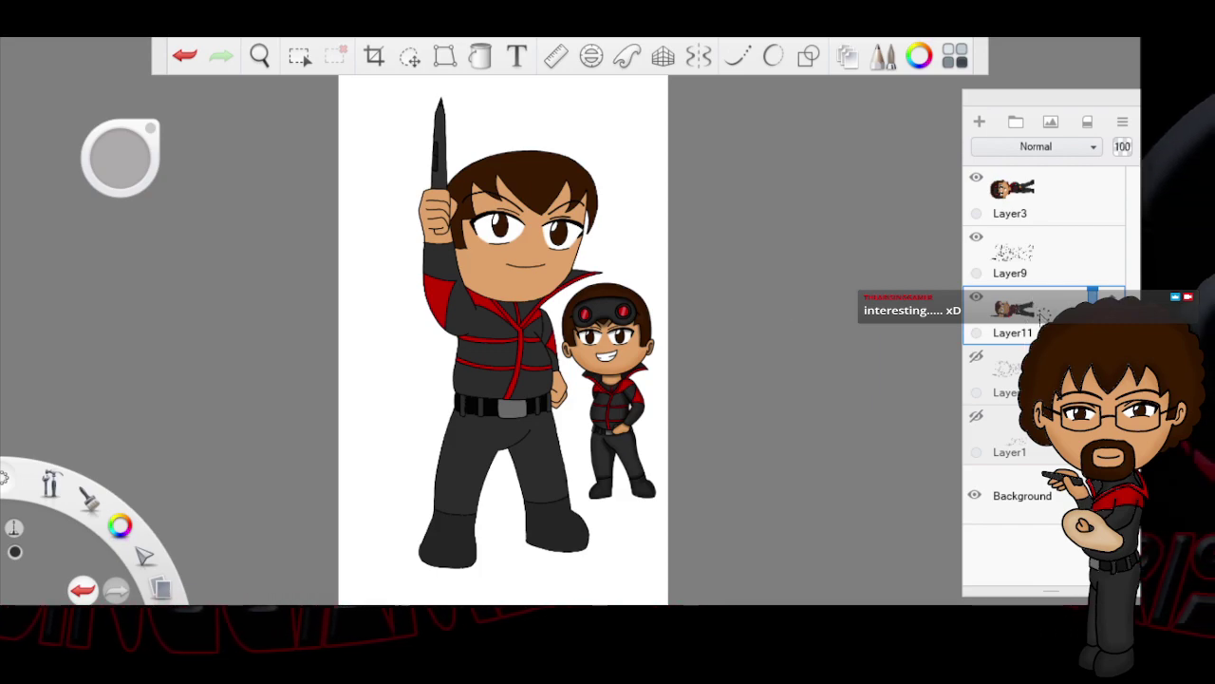
Step: Add a new layer above Layer11 and select all of the character's hair with the Magic Wand in add mode
drag(1043, 314, 1025, 330)
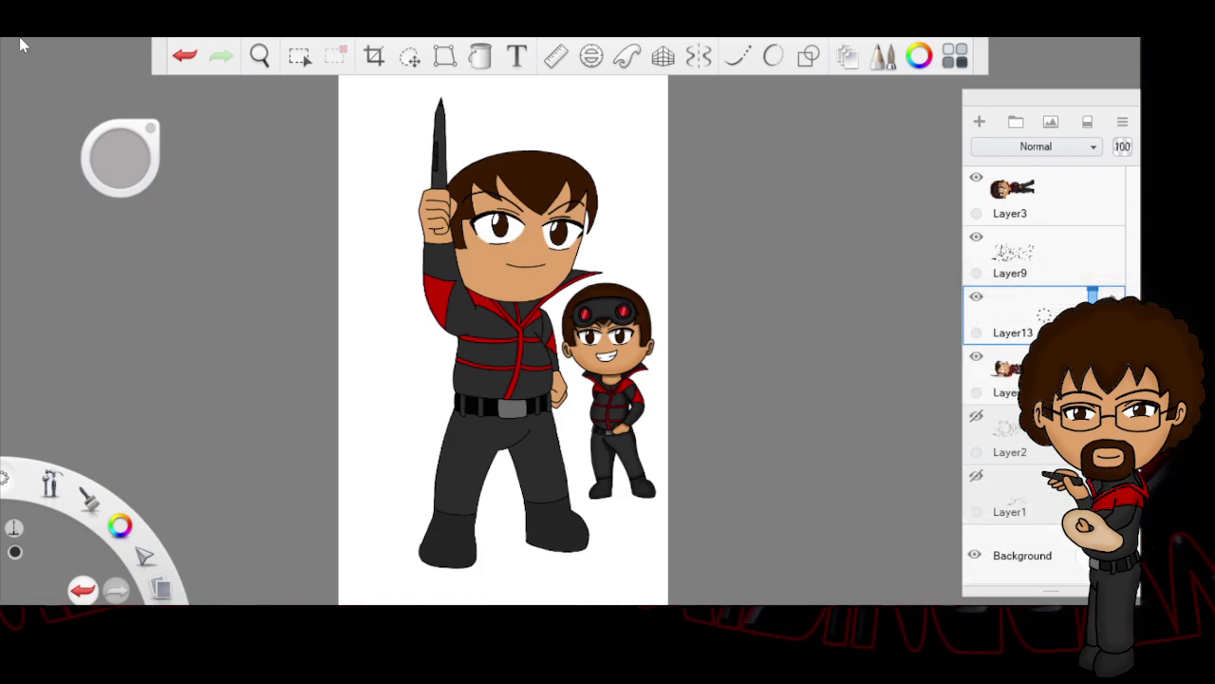
click(409, 56)
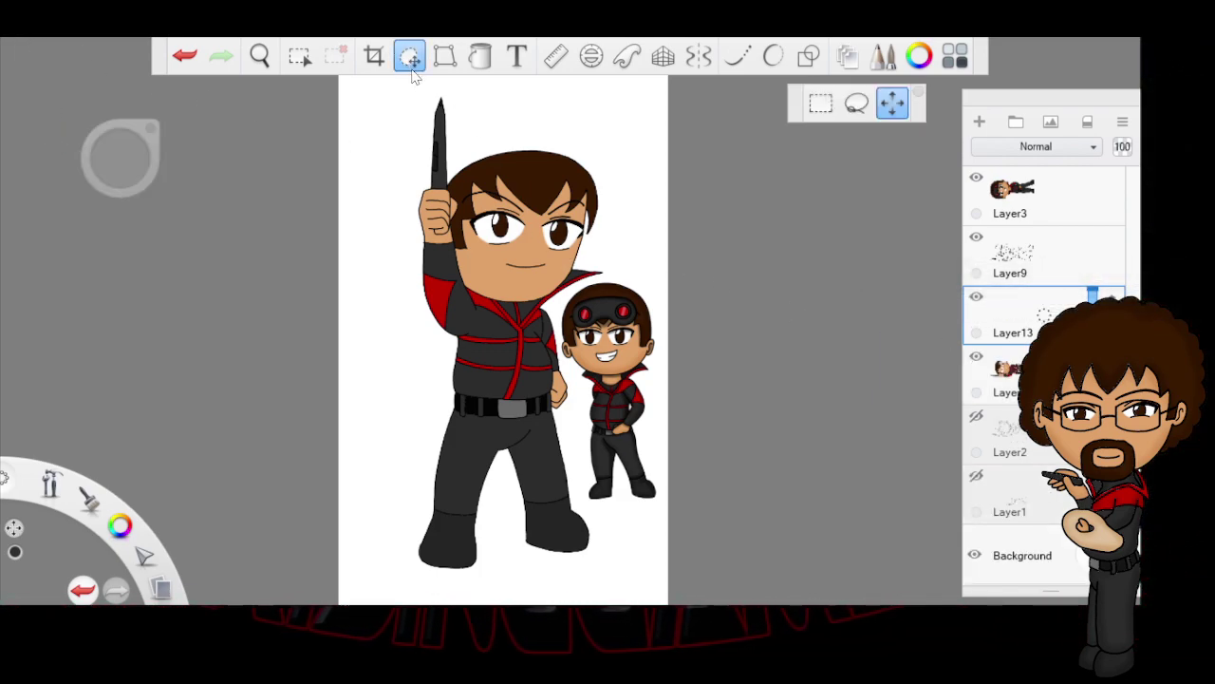
click(299, 56)
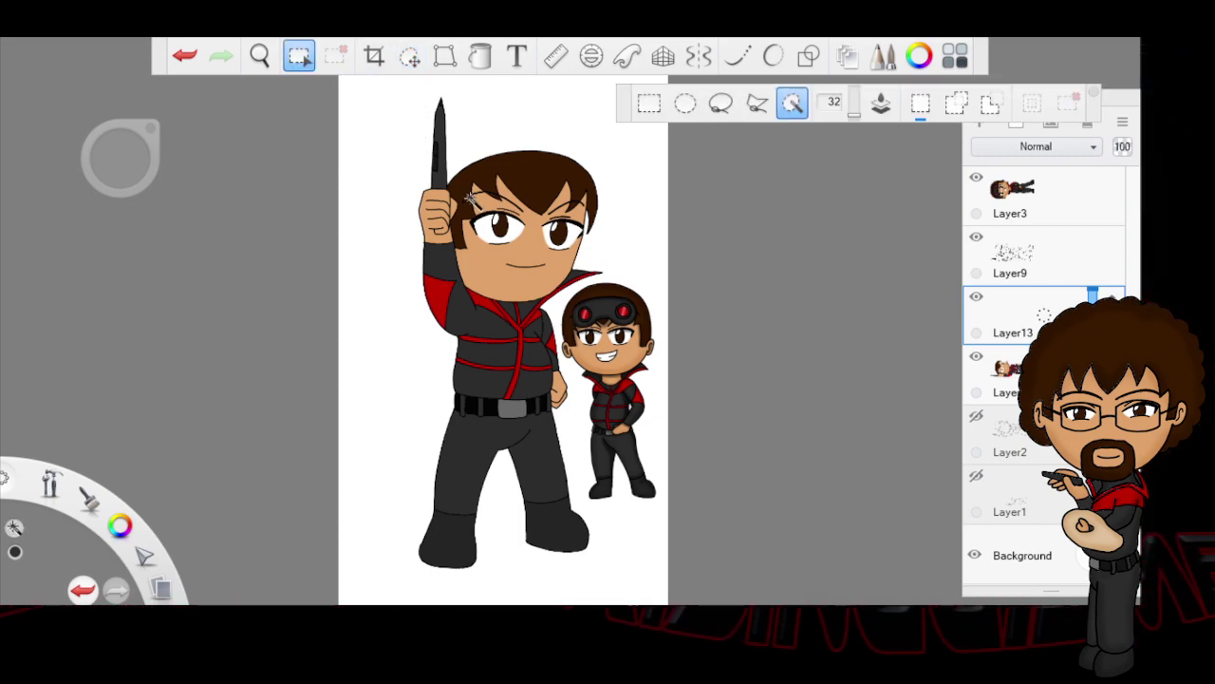
click(497, 196)
click(184, 55)
click(956, 102)
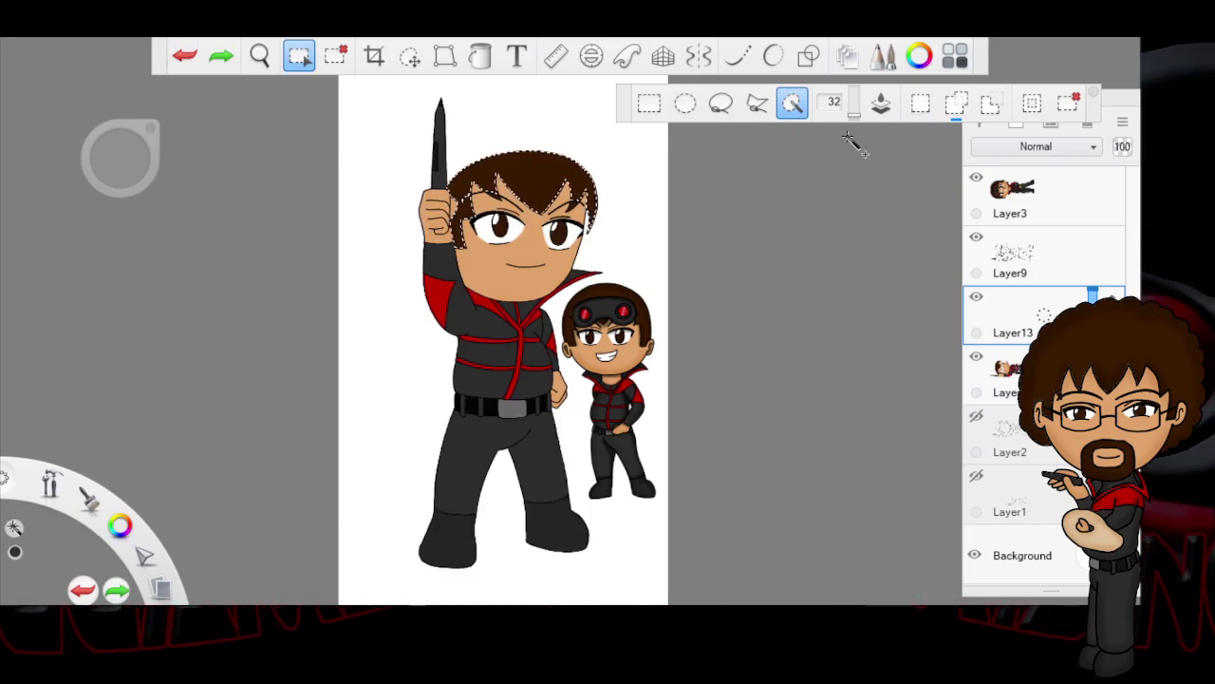
click(497, 197)
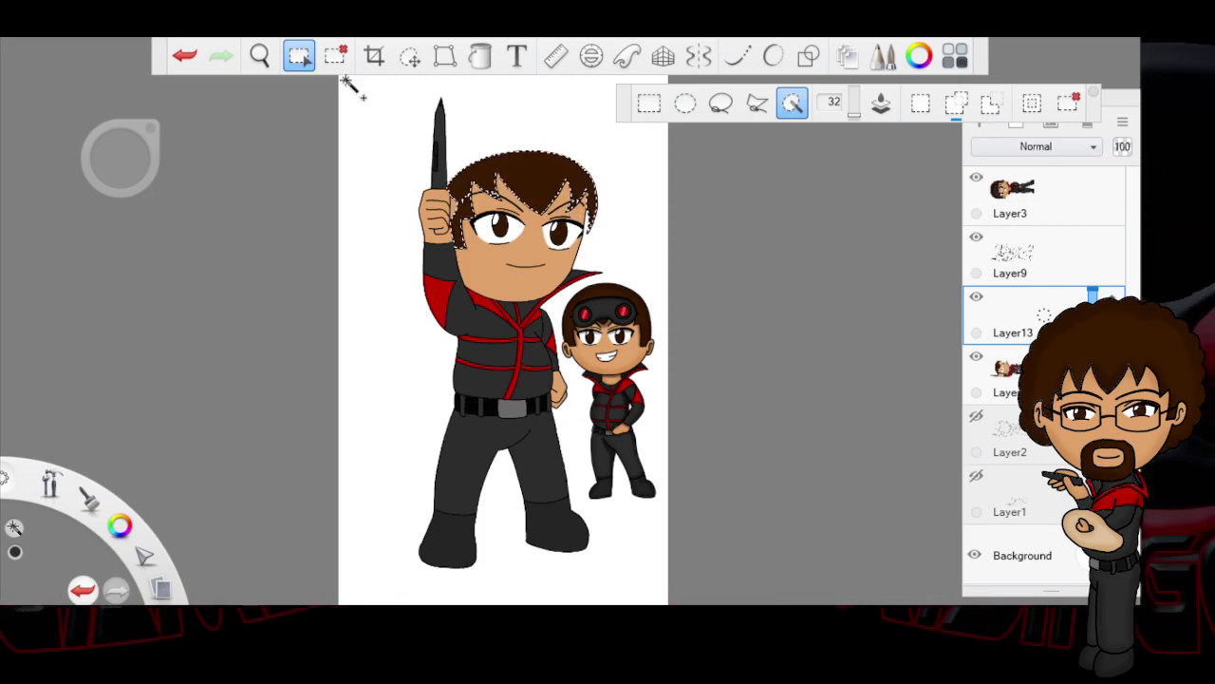
key(Escape)
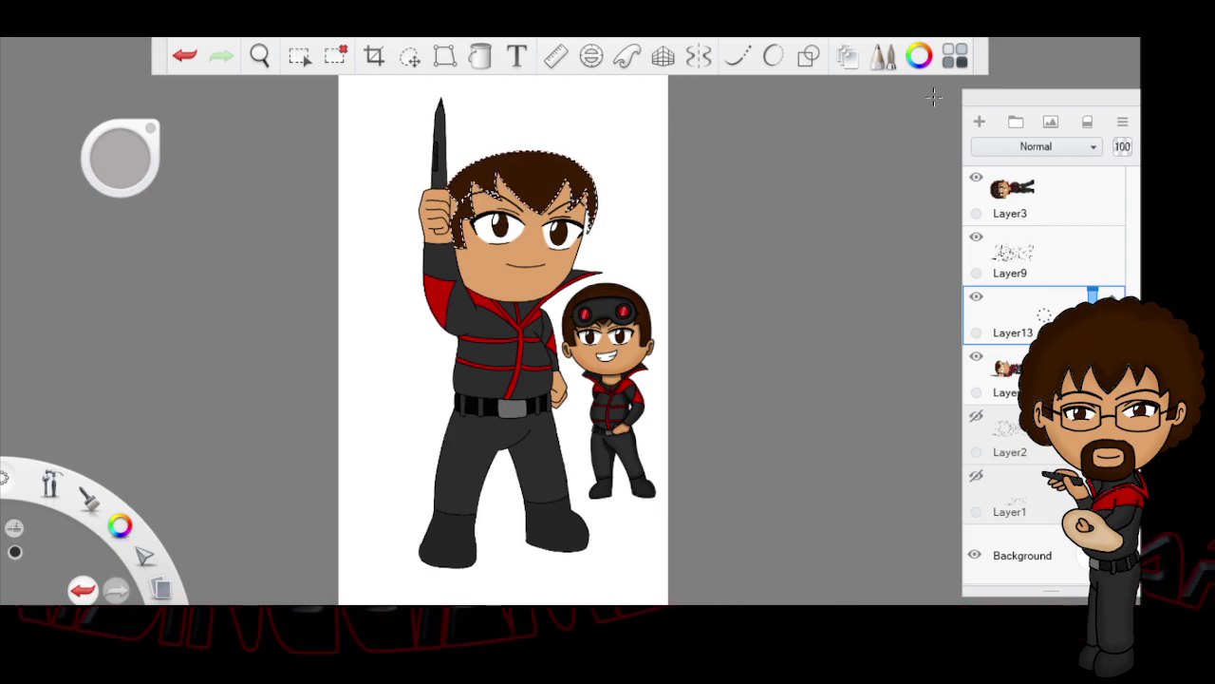
Step: Airbrush shading along the hair edges on Layer13 with a dark brown sampled from the reference character's hair, and clear the selection
mouse_move(581, 289)
mouse_down()
mouse_move(586, 276)
mouse_move(582, 295)
mouse_up()
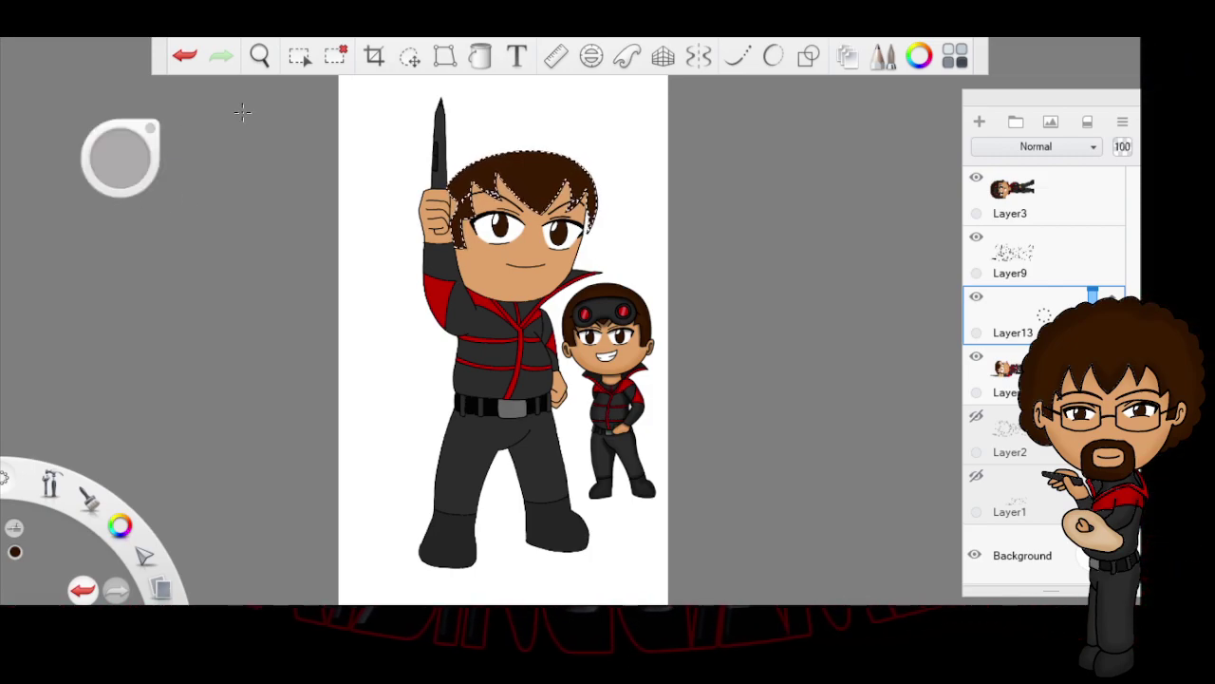
click(259, 56)
drag(623, 258, 583, 340)
mouse_move(587, 290)
mouse_down()
mouse_move(608, 380)
mouse_move(653, 332)
mouse_move(655, 291)
mouse_up()
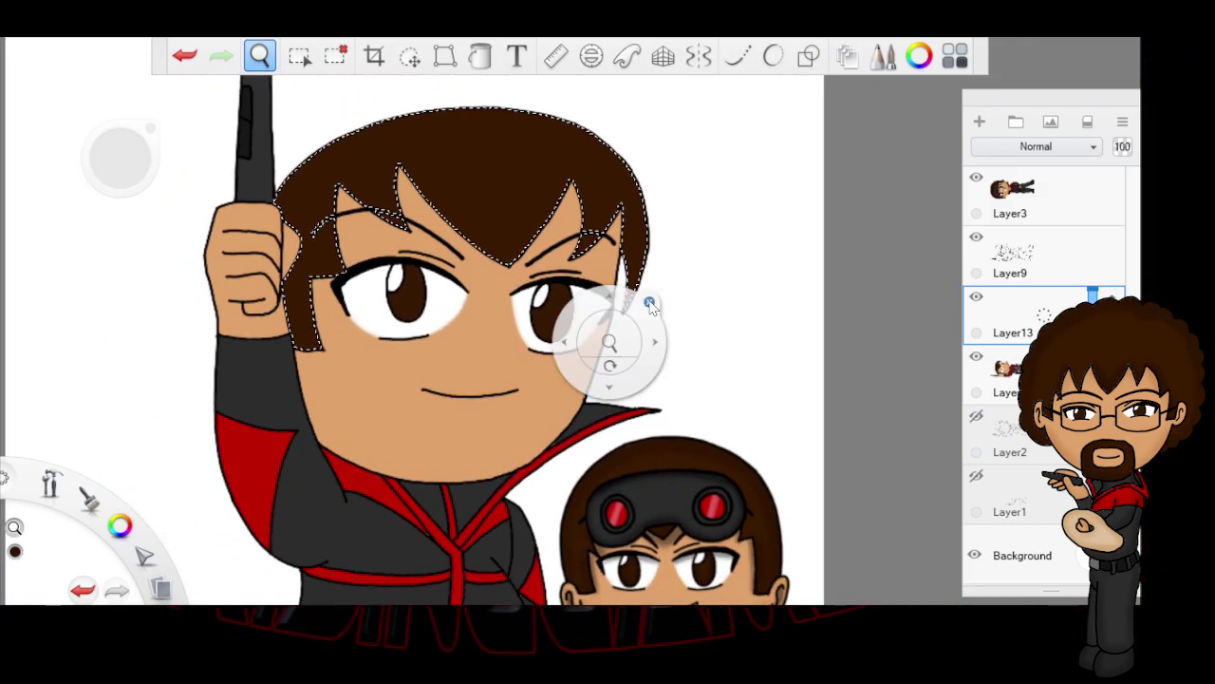
click(653, 296)
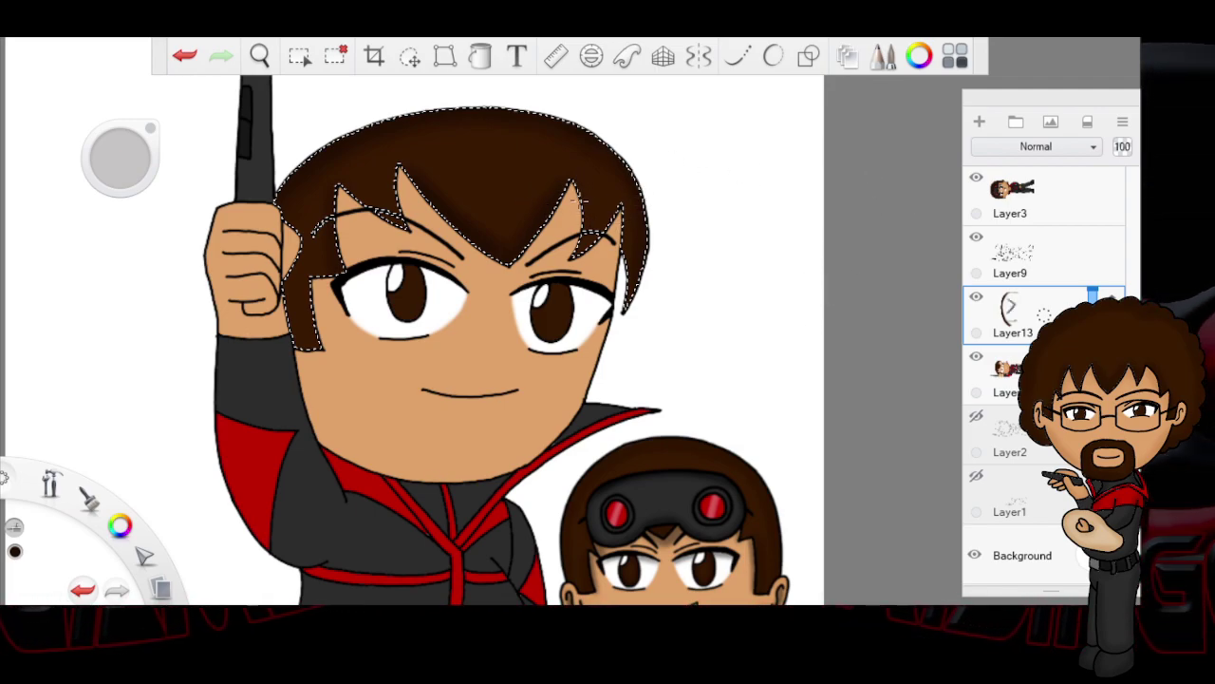
click(337, 57)
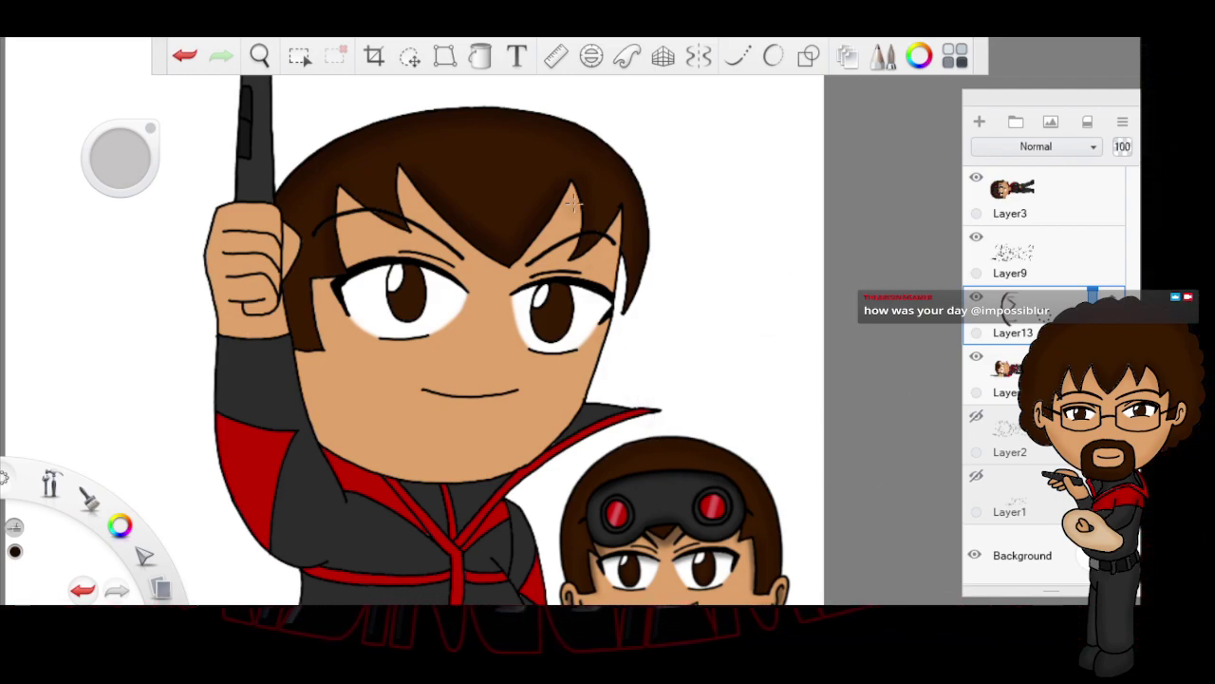
Step: Sample the shaded skin tone from the reference character's face, select the large character's face with the Magic Wand and airbrush shading along its edges
click(261, 56)
drag(677, 443, 662, 400)
click(663, 329)
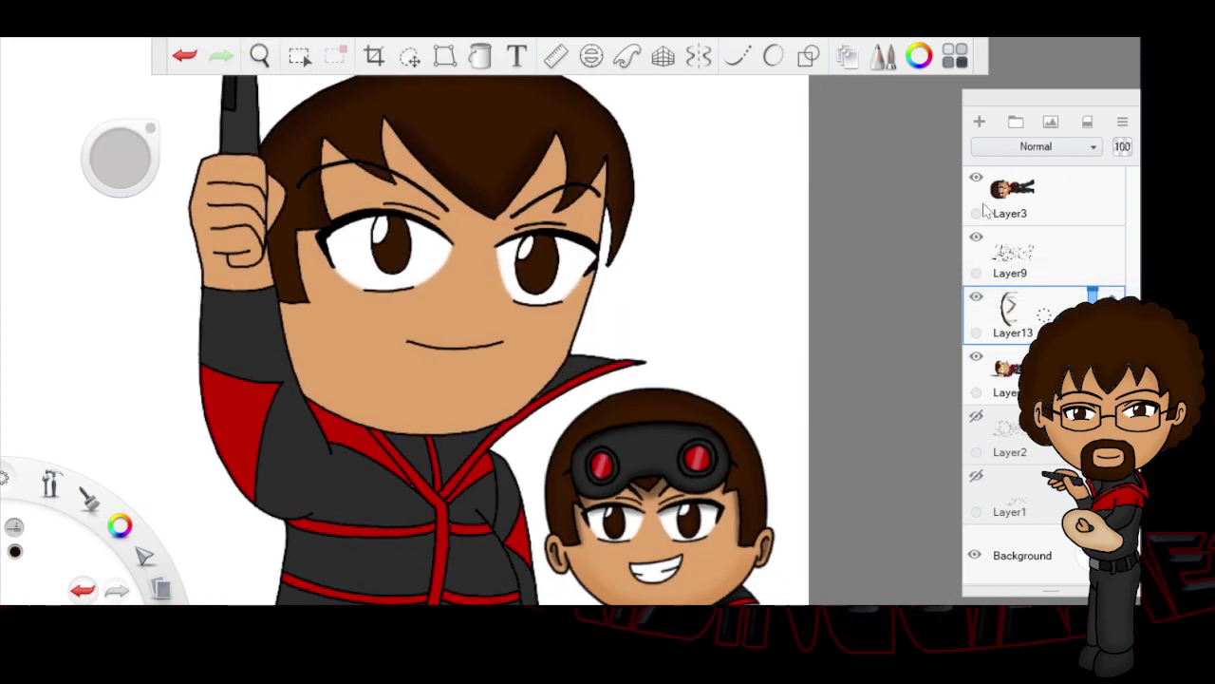
alt+click(594, 565)
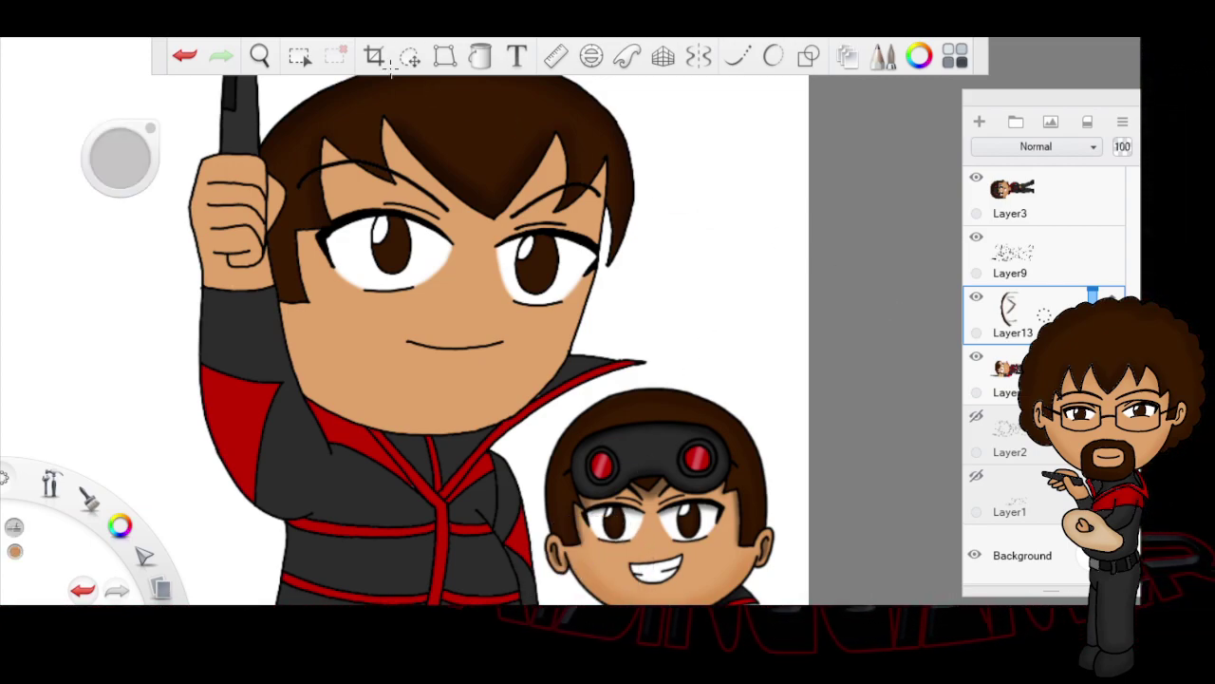
click(301, 59)
click(396, 375)
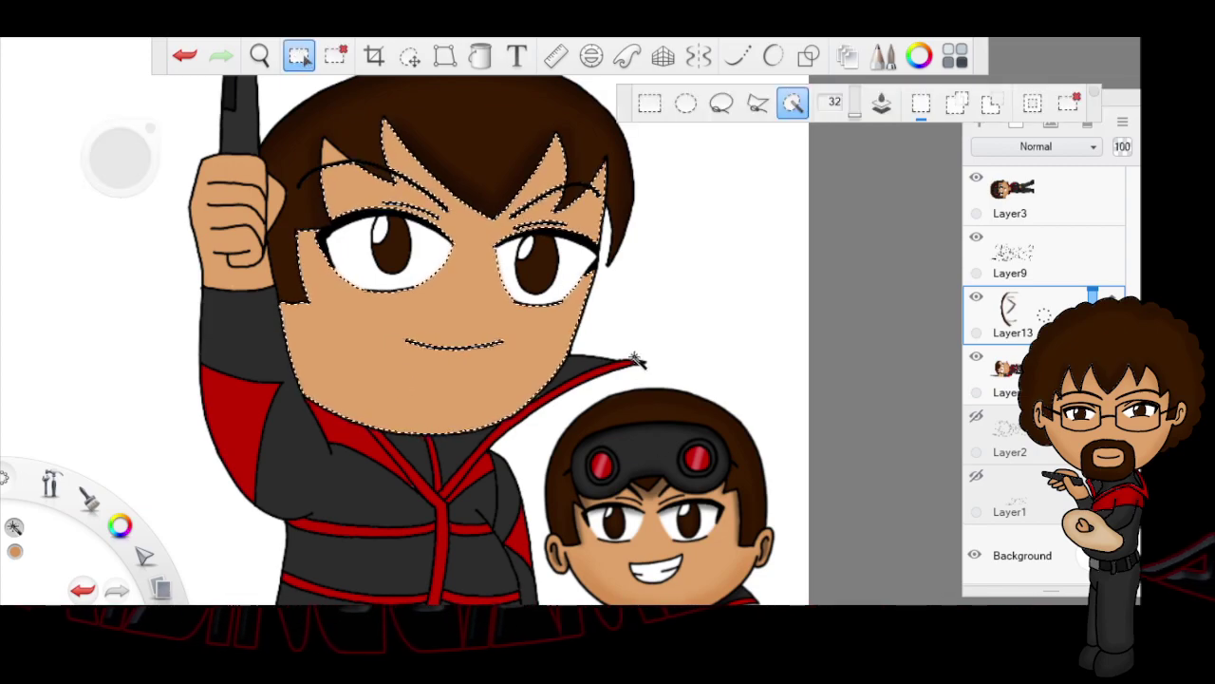
click(332, 151)
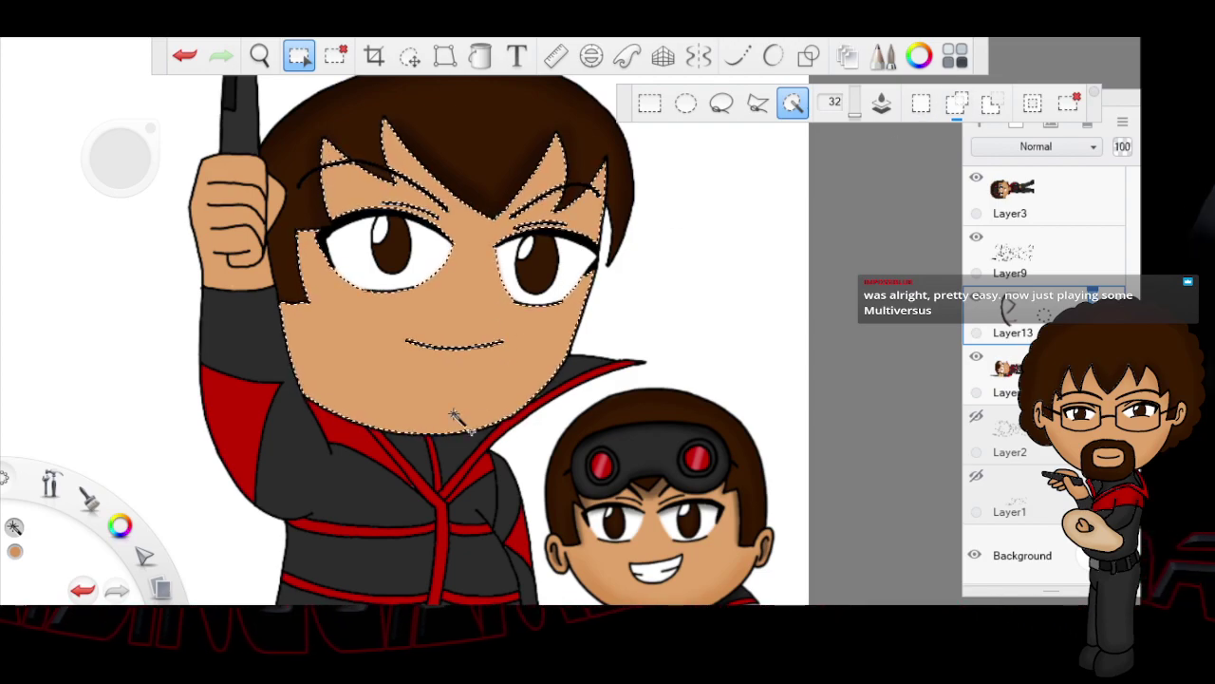
key(b)
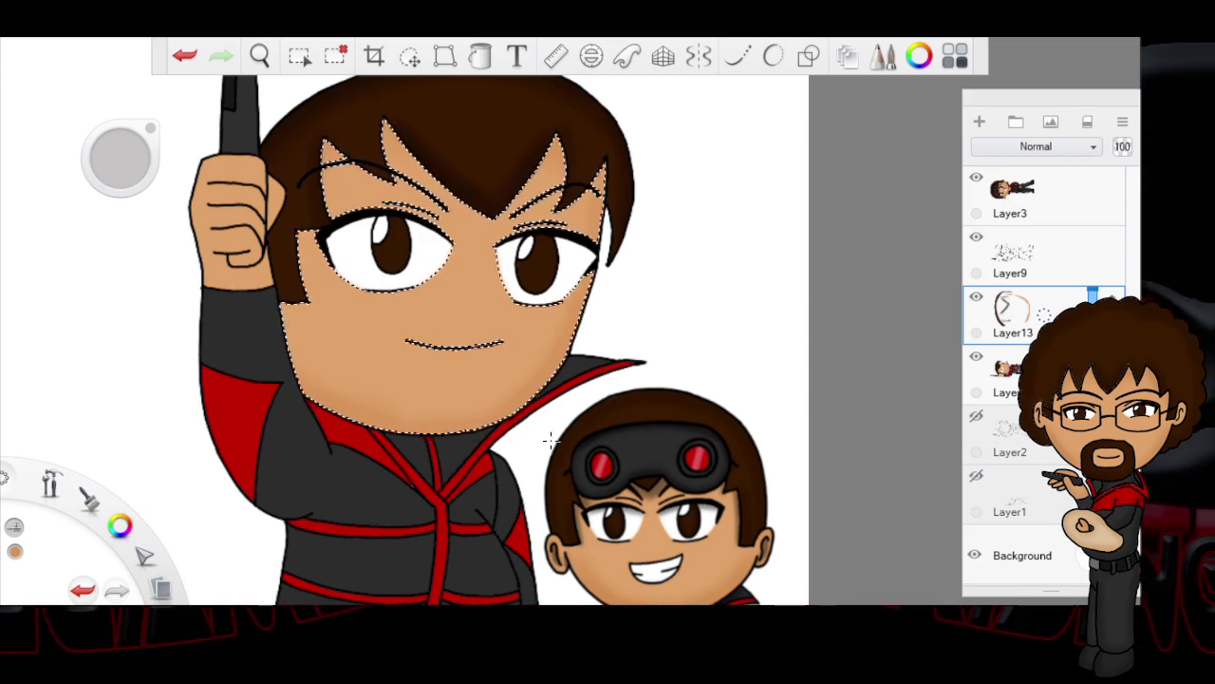
Step: Sample the dark brown from the reference character's eye, select both of the large character's irises with the Magic Wand, airbrush shading inside them and clear the selection
key(alt)
drag(696, 518, 676, 522)
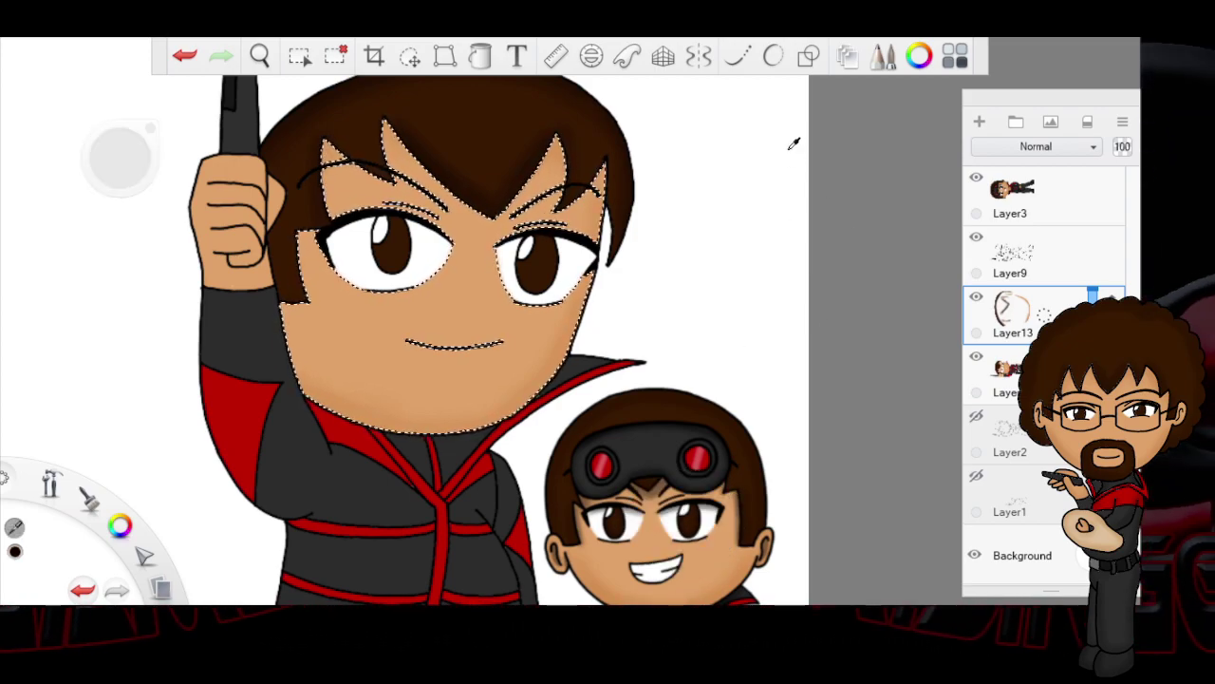
drag(693, 528, 683, 522)
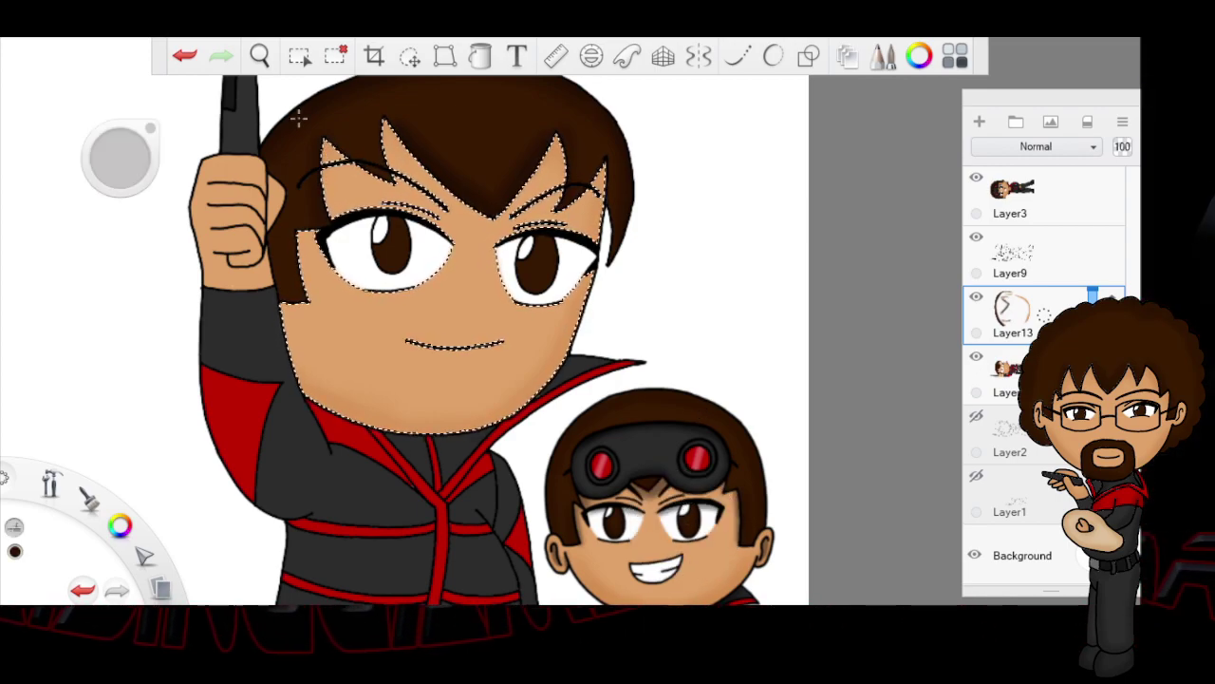
click(298, 56)
click(959, 104)
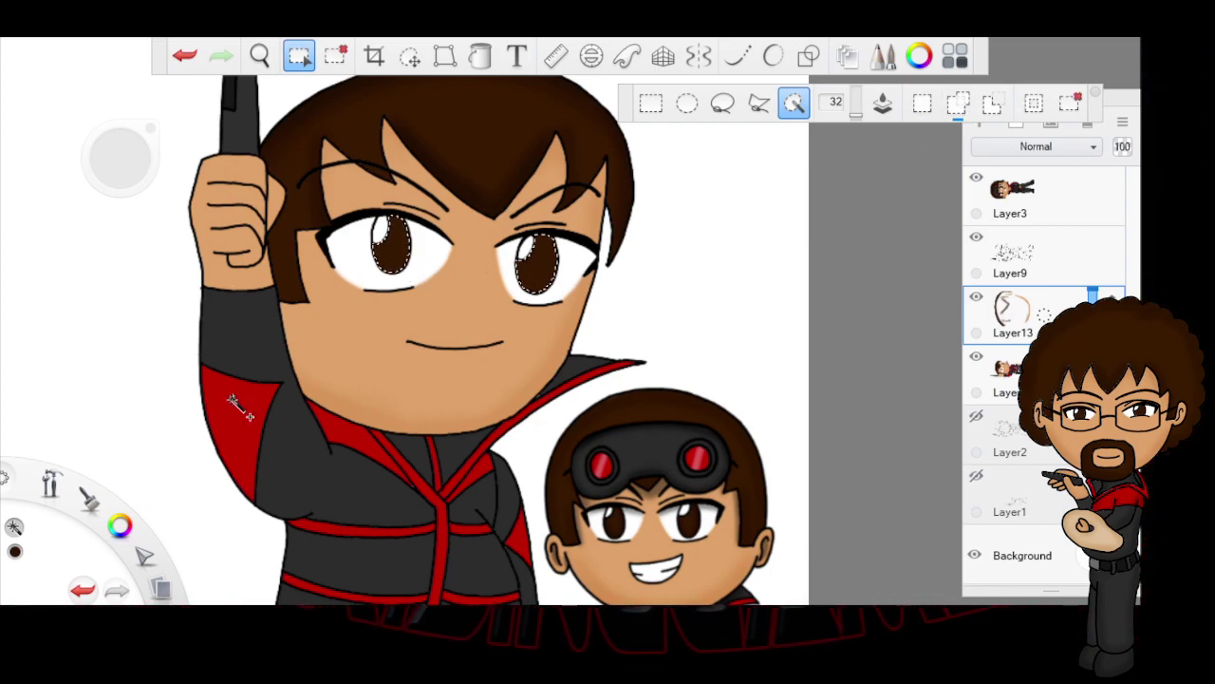
key(b)
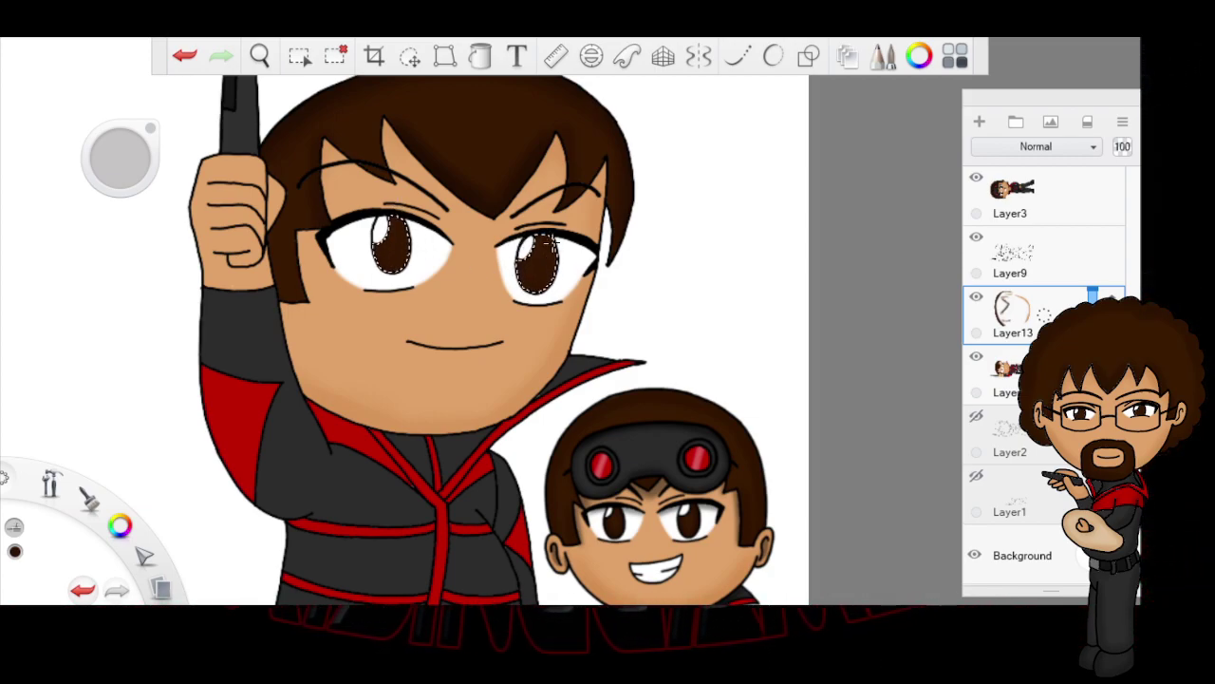
key(ctrl+d)
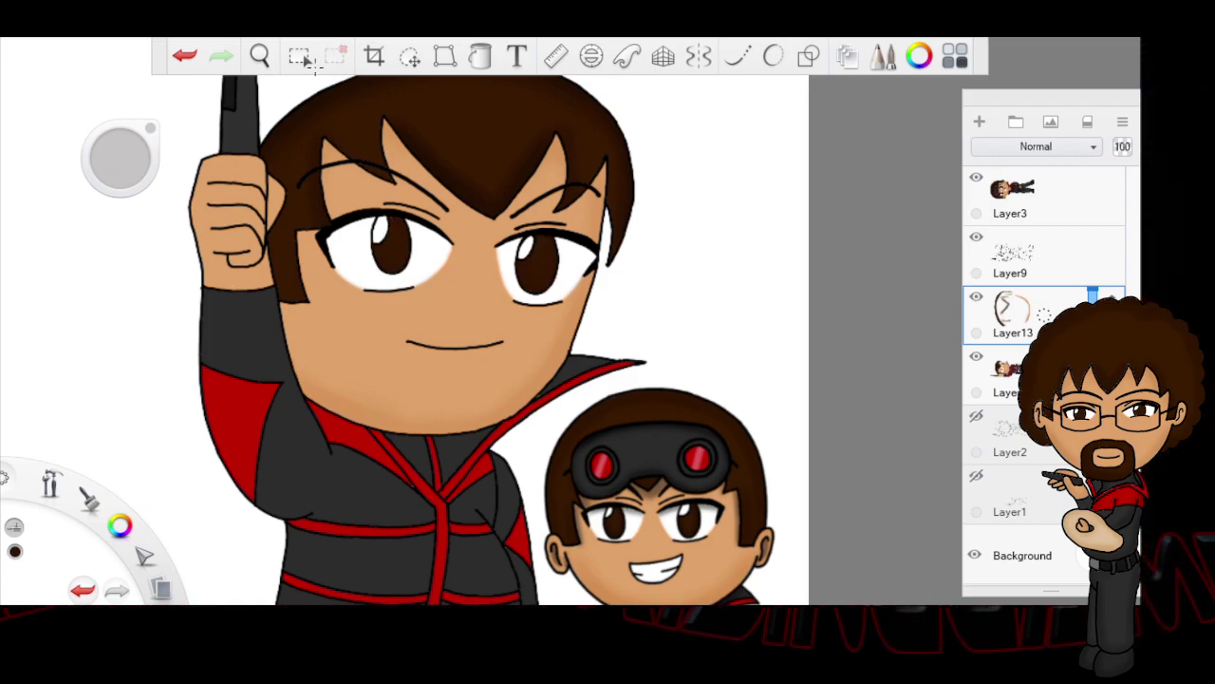
Step: Sample a near-black tone, select the raised pen's body with the Magic Wand, airbrush shading along its edges and clear the selection
click(262, 59)
mouse_move(658, 365)
mouse_down()
mouse_move(551, 403)
mouse_move(617, 294)
mouse_move(591, 294)
mouse_move(576, 462)
mouse_move(594, 458)
mouse_up()
click(630, 440)
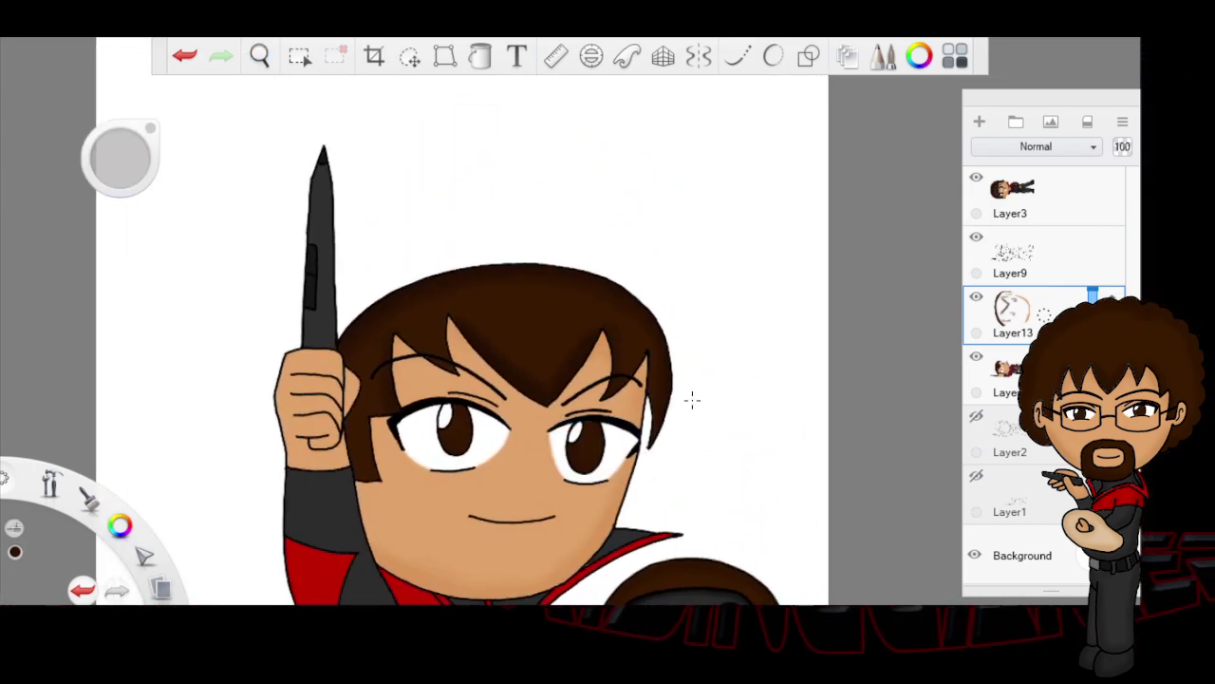
click(326, 317)
drag(716, 231, 729, 225)
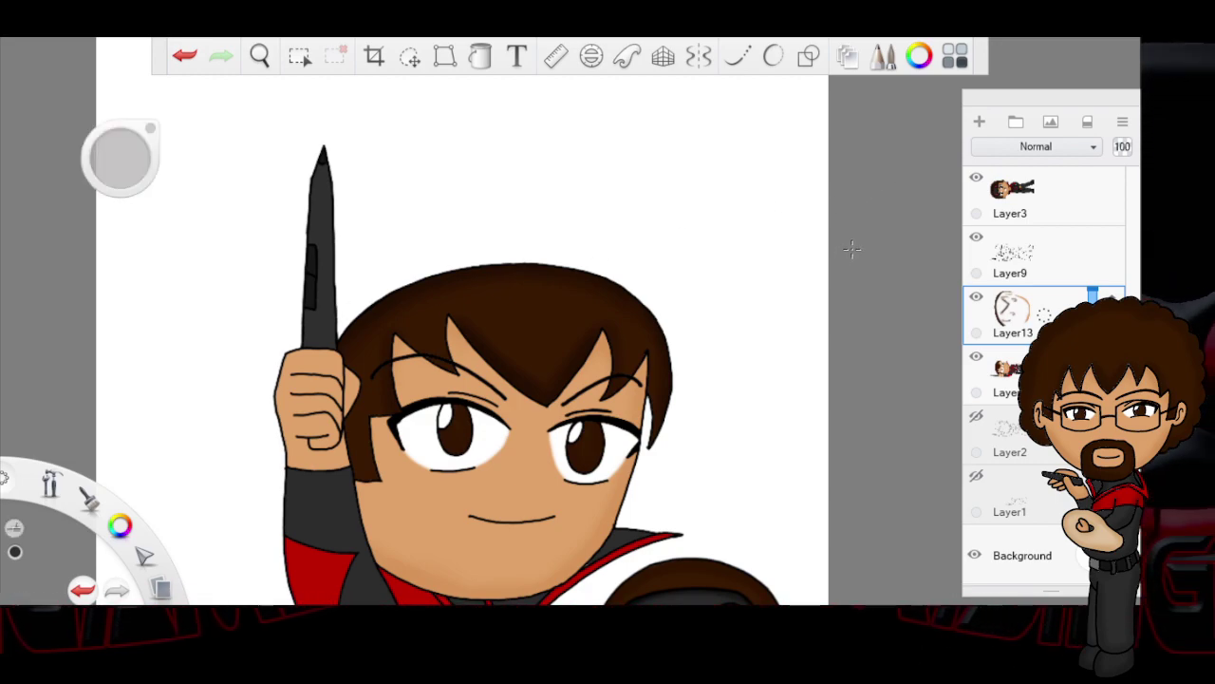
click(300, 56)
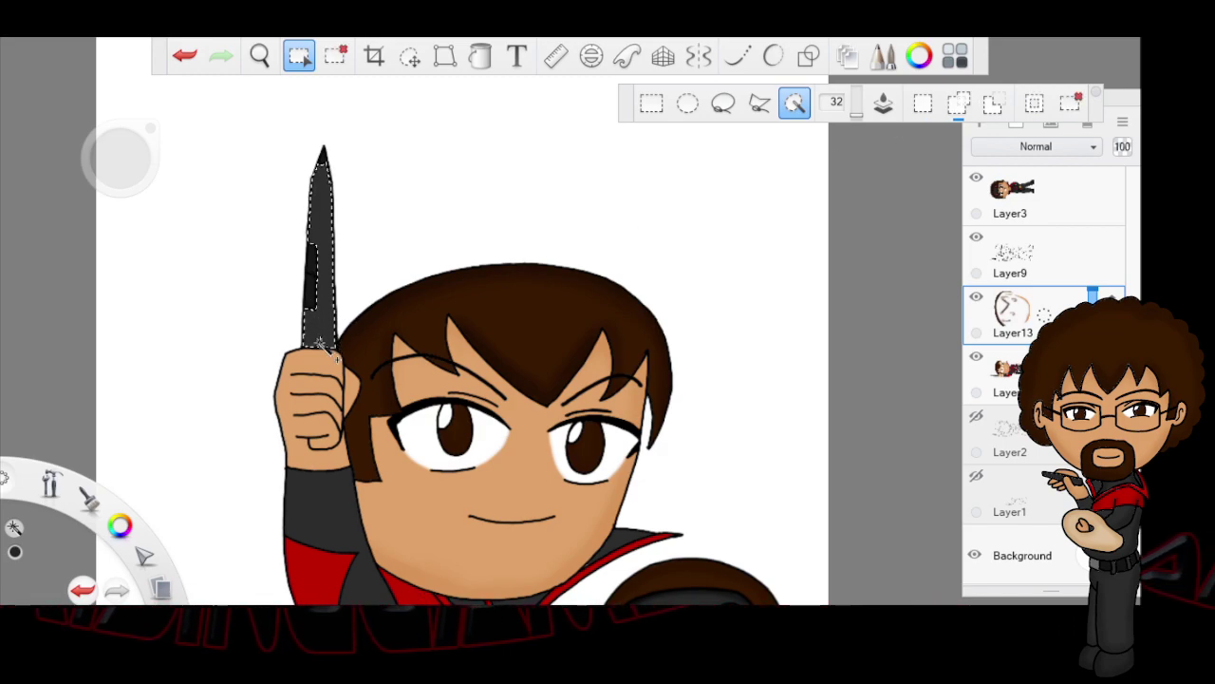
key(b)
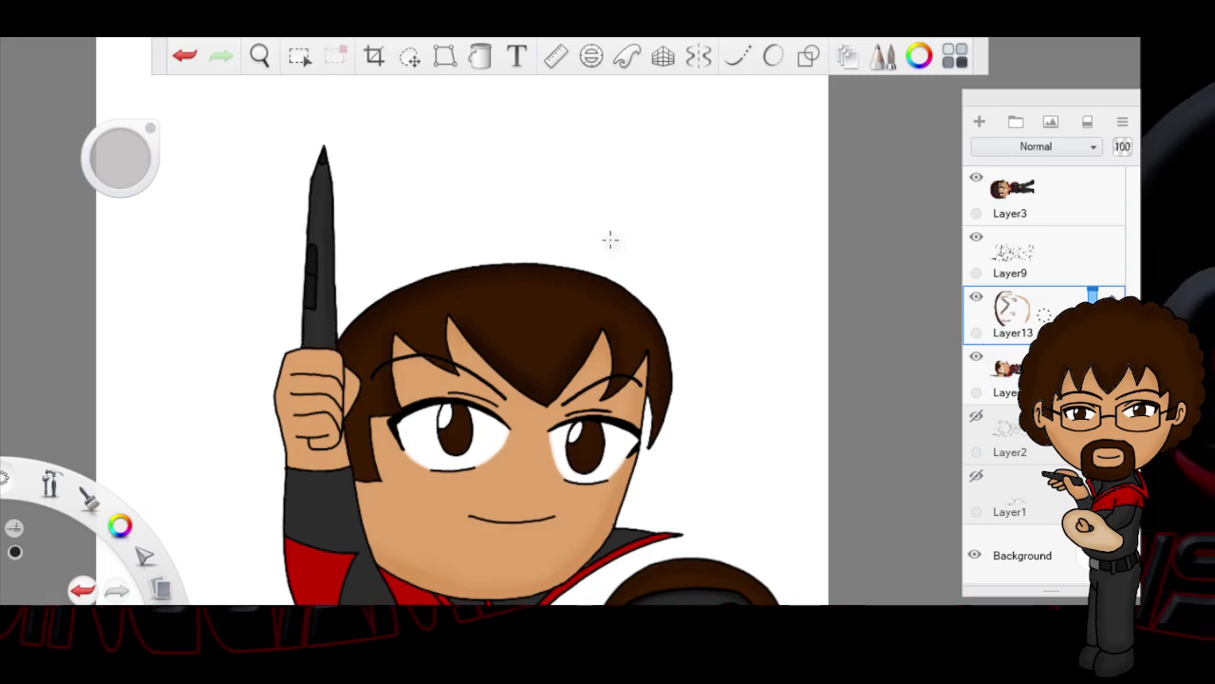
Step: Sample the shaded skin tone from the large character's face, then select and airbrush the raised fist and its thumb on Layer13
click(259, 55)
drag(714, 282, 585, 407)
drag(574, 299, 656, 368)
click(656, 369)
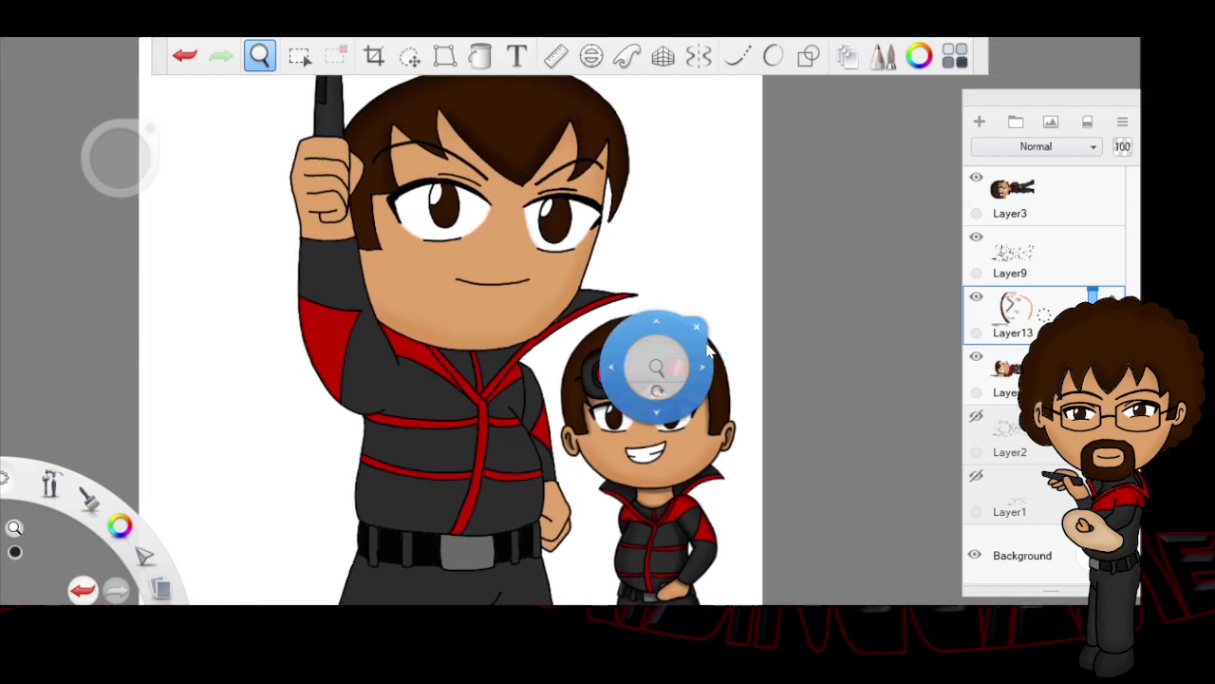
click(698, 329)
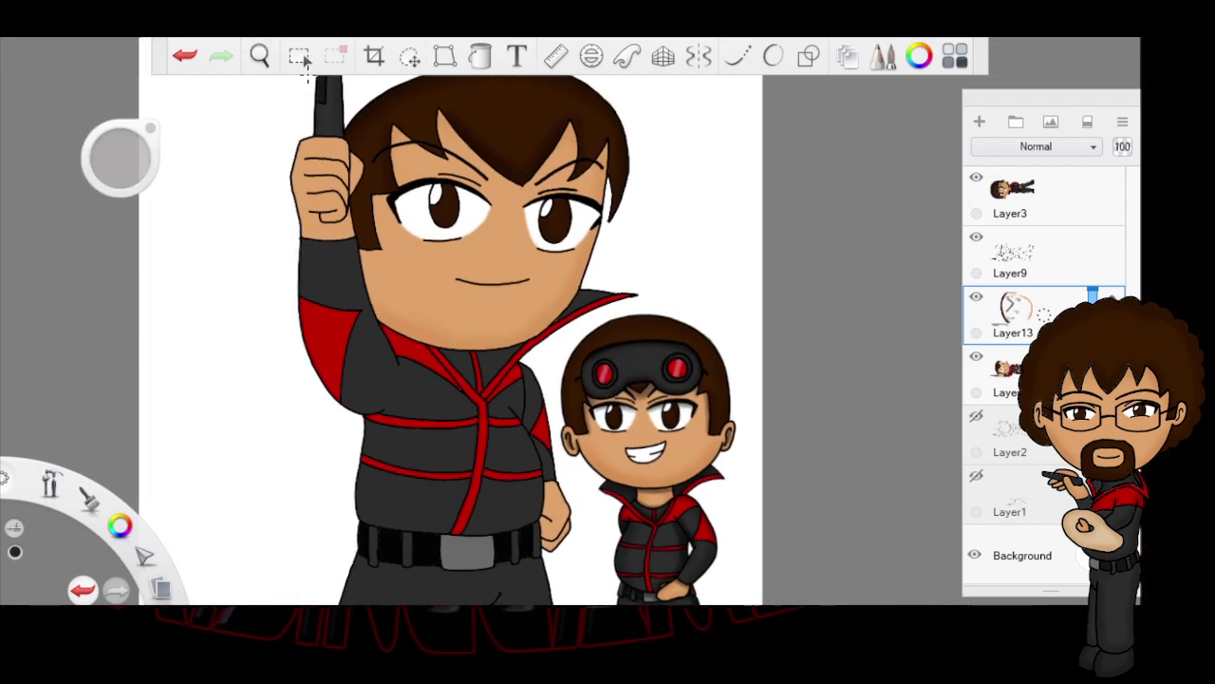
click(564, 306)
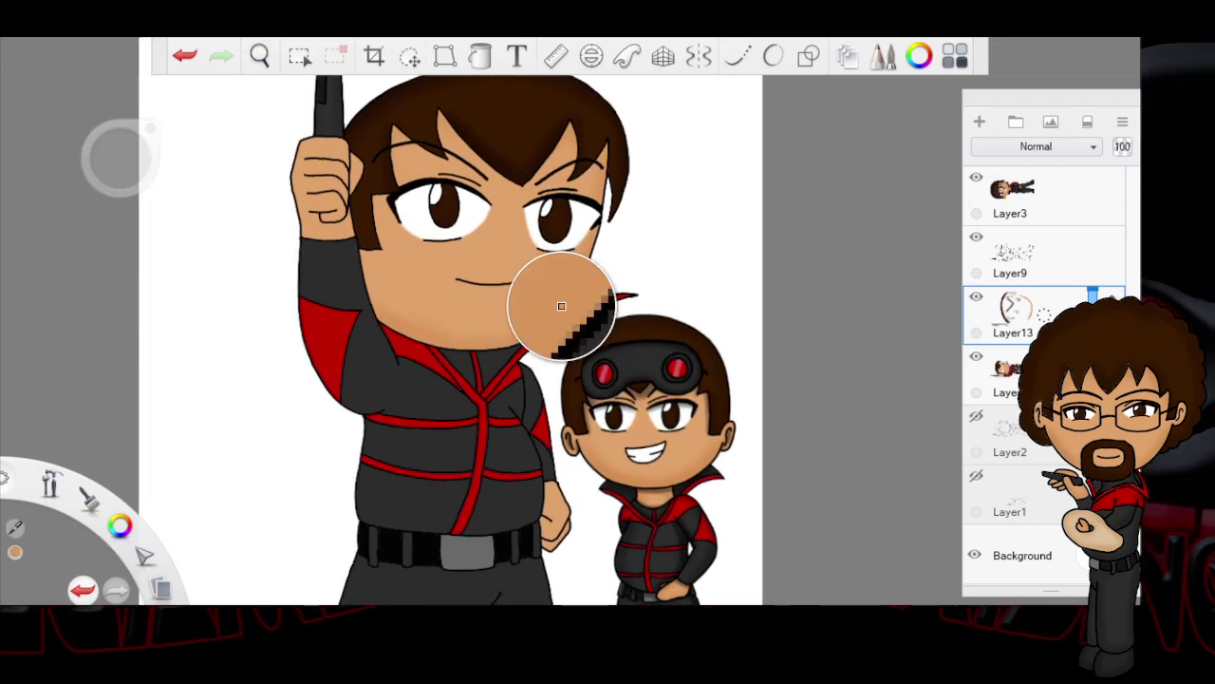
click(299, 56)
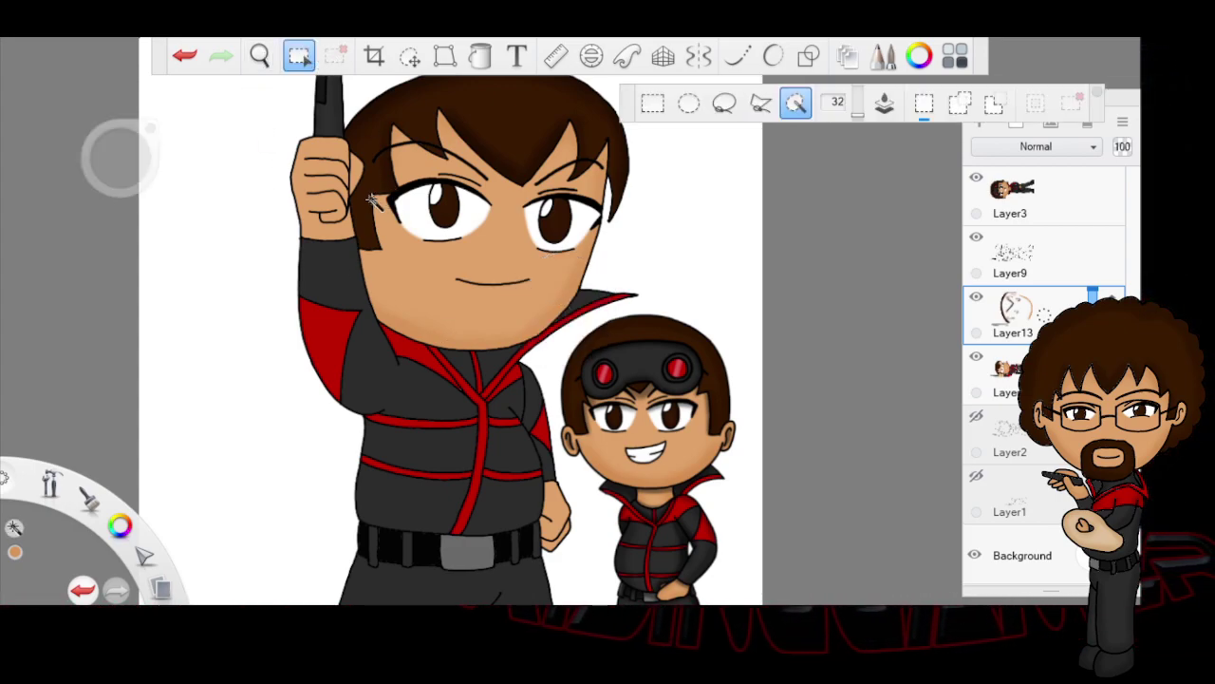
key(b)
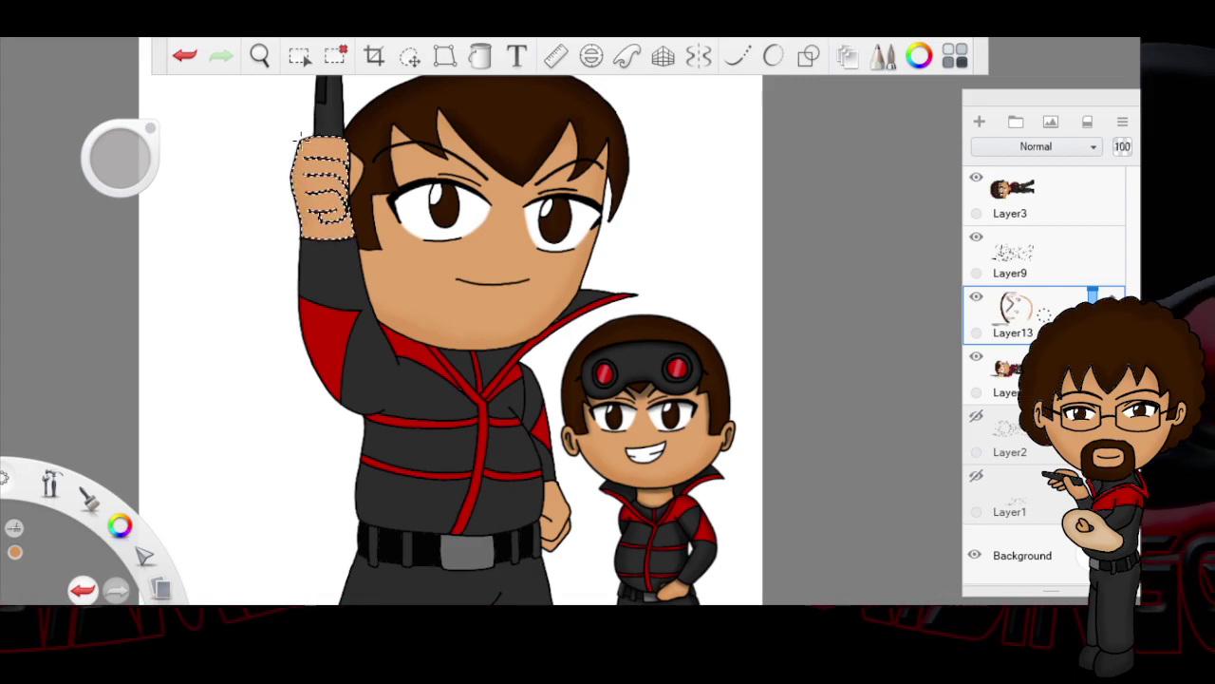
mouse_move(133, 199)
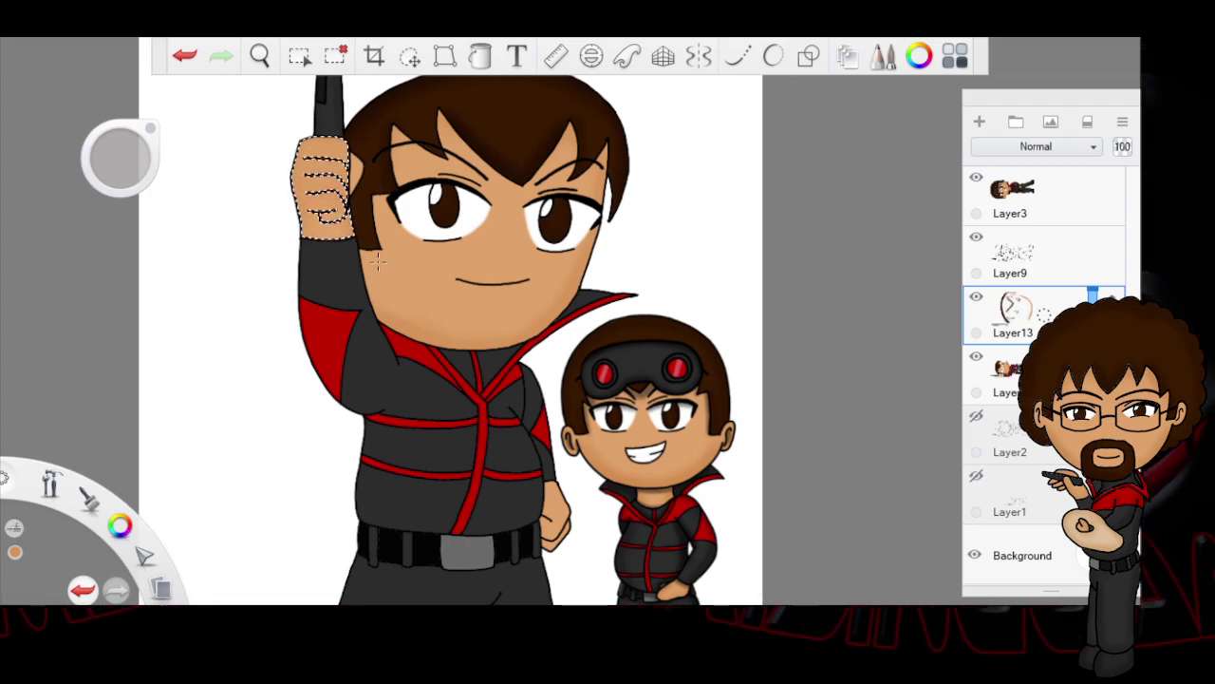
click(300, 56)
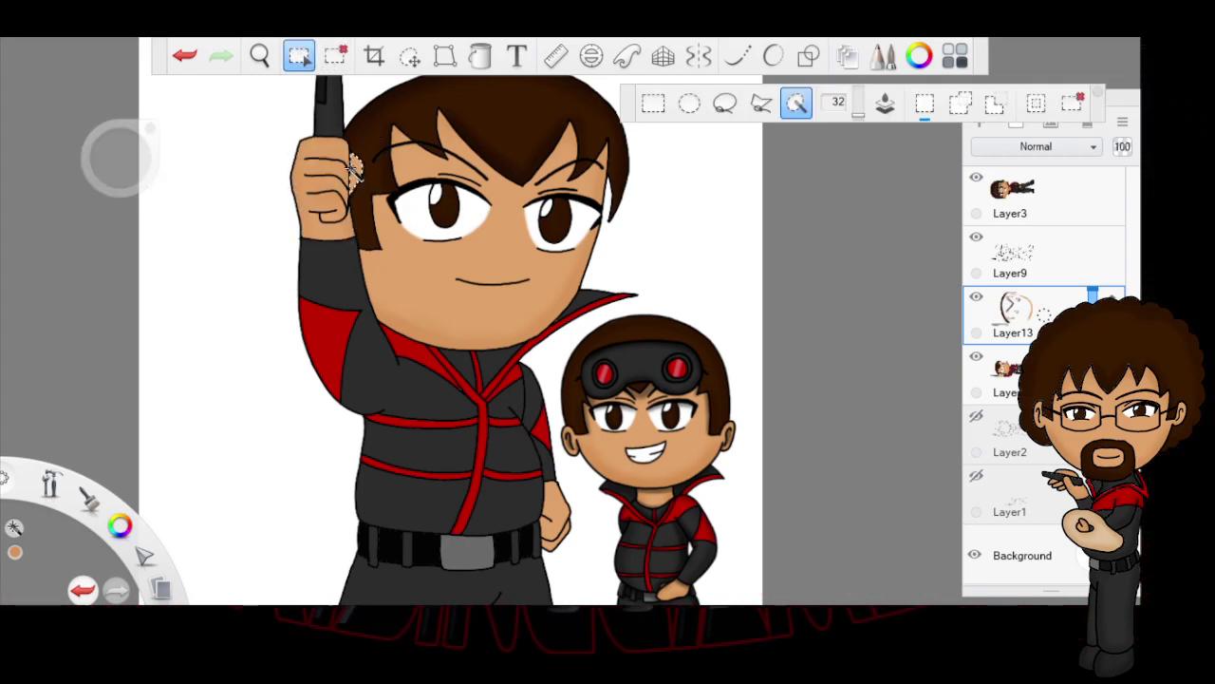
key(b)
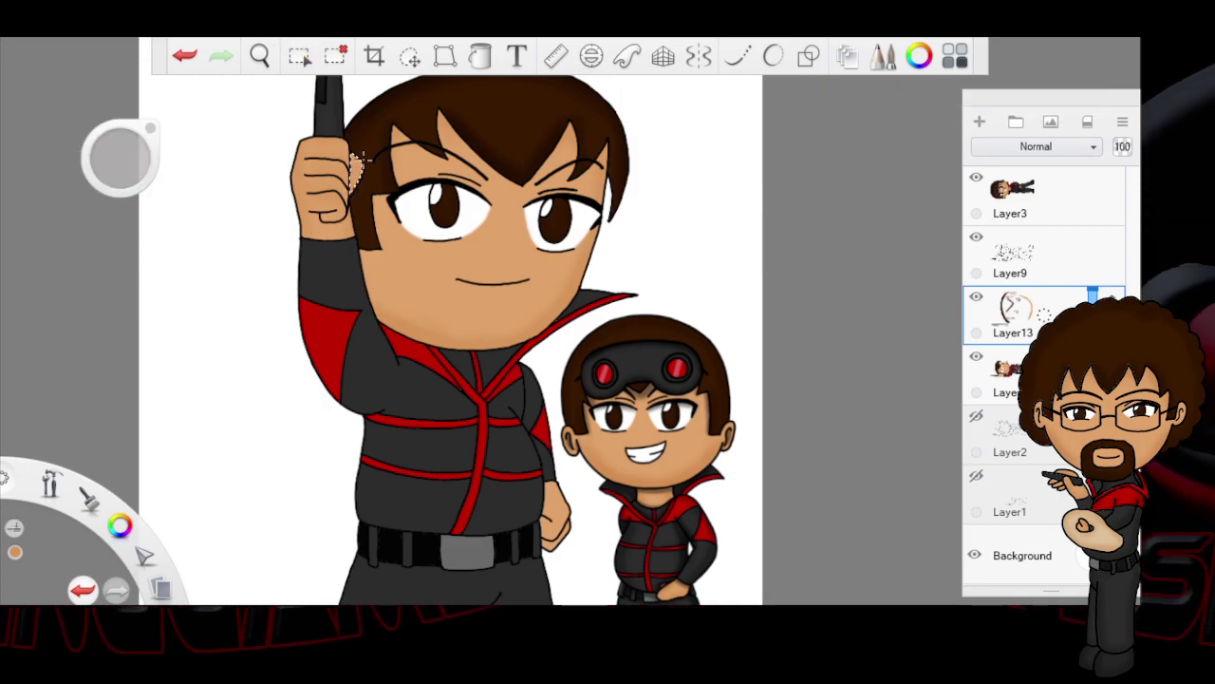
Step: Select the lowered hand and its fingers with the Magic Wand, airbrush skin shading along their edges and clear the selection
click(300, 56)
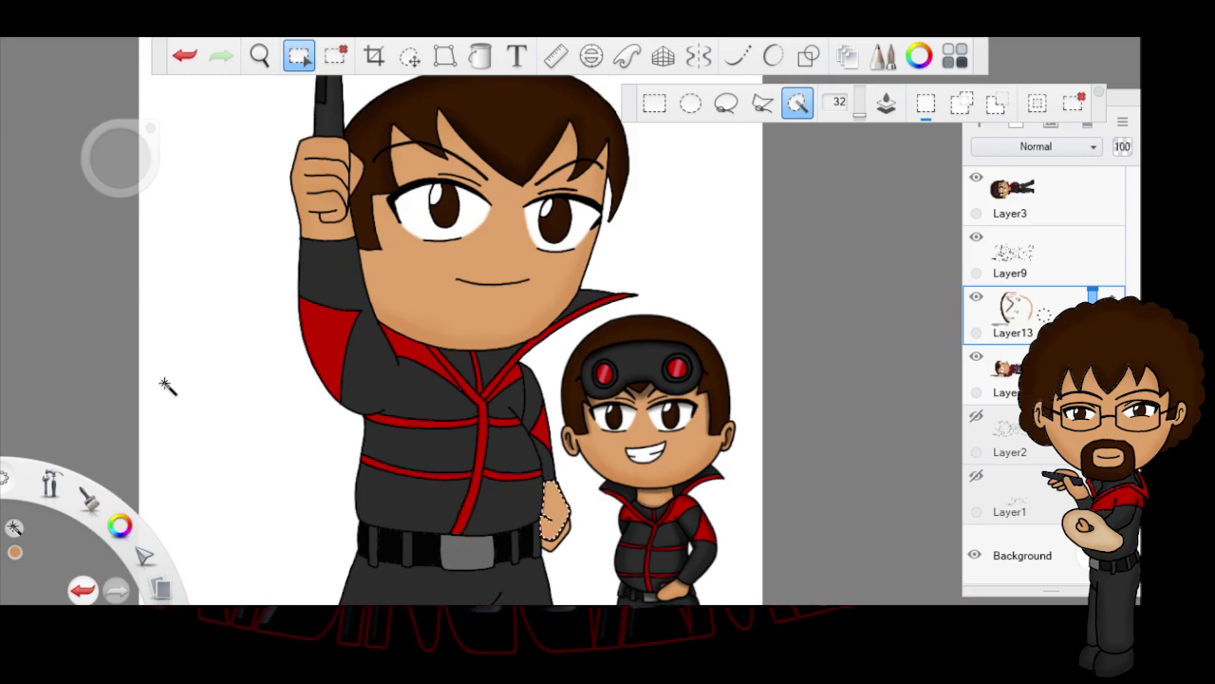
key(Escape)
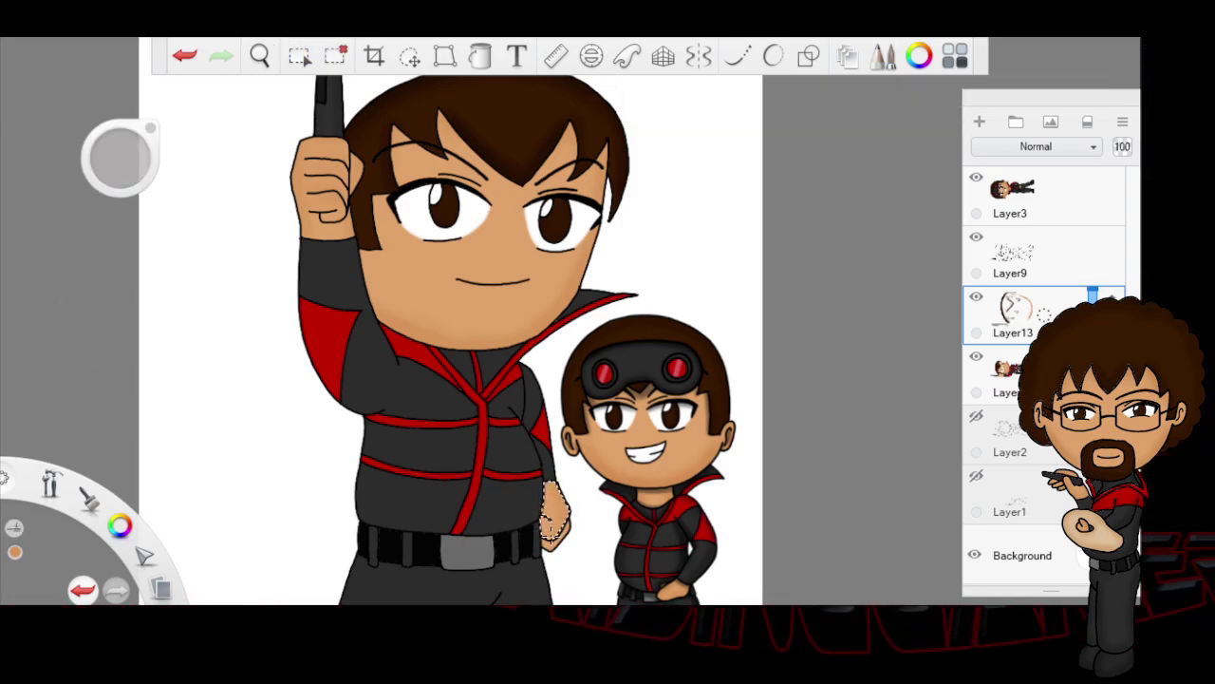
click(260, 56)
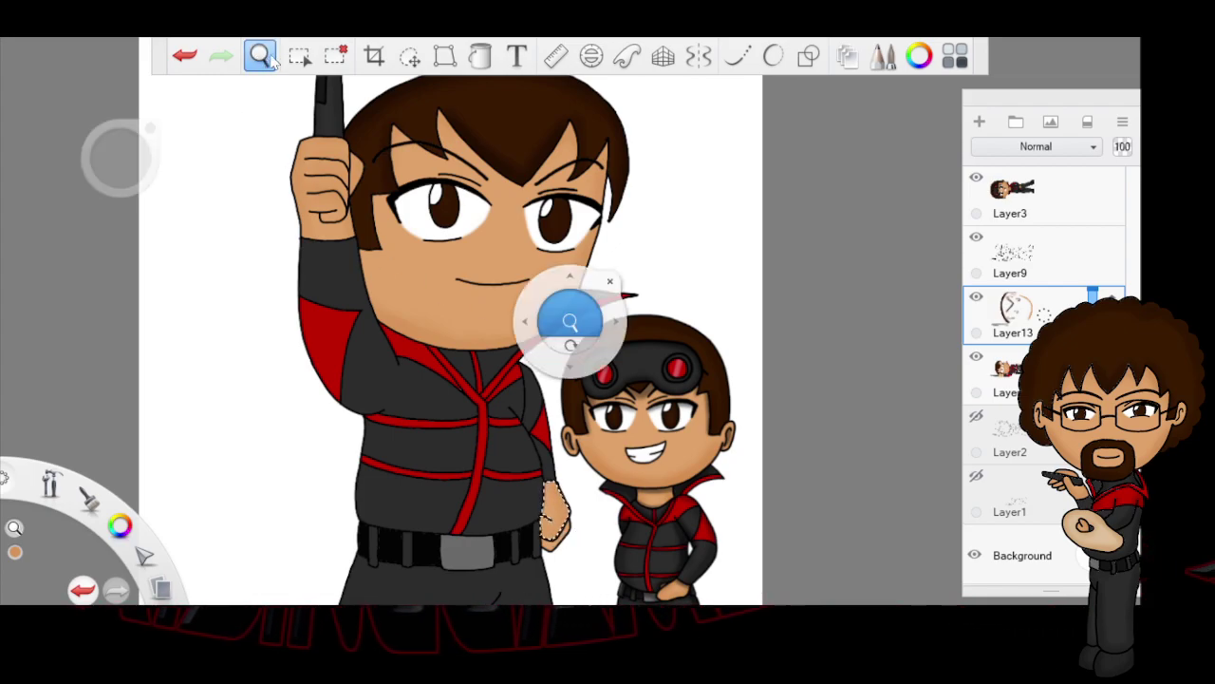
click(301, 57)
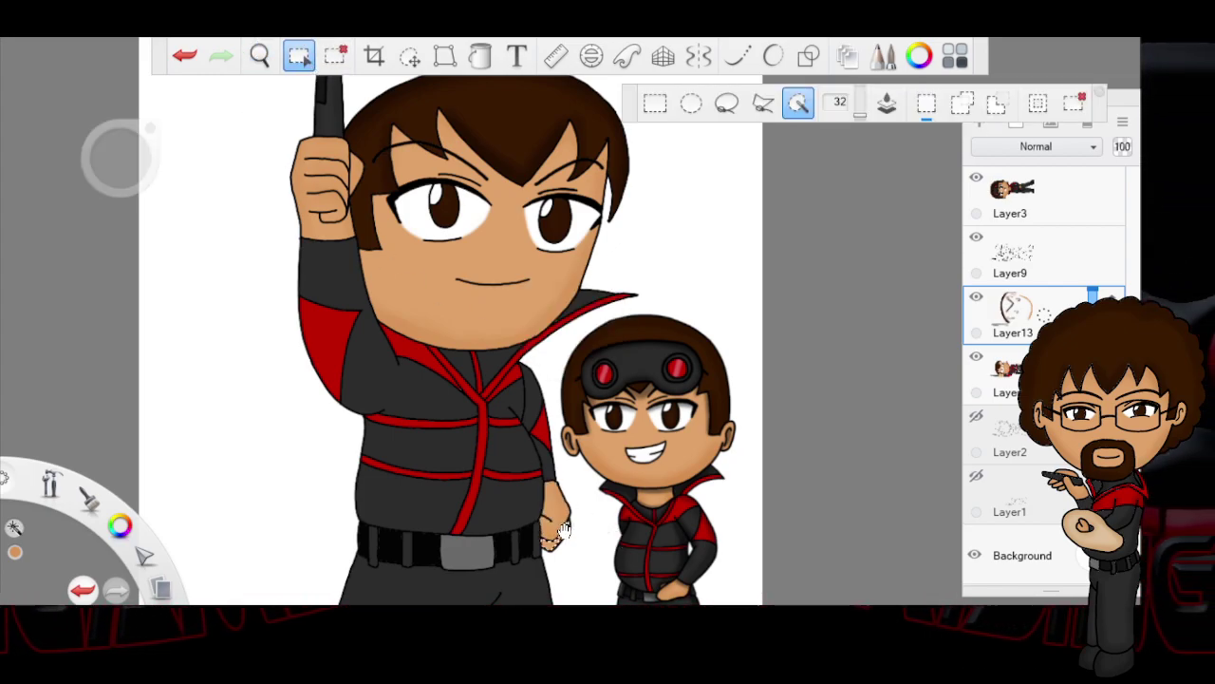
click(14, 527)
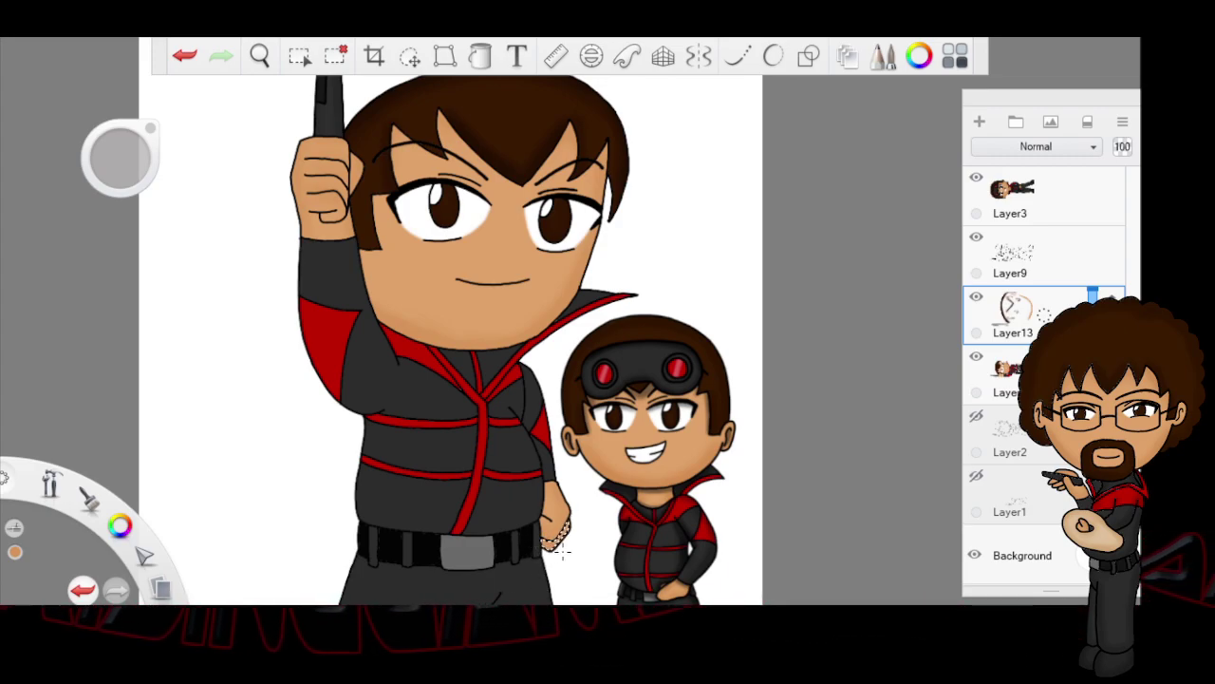
click(335, 56)
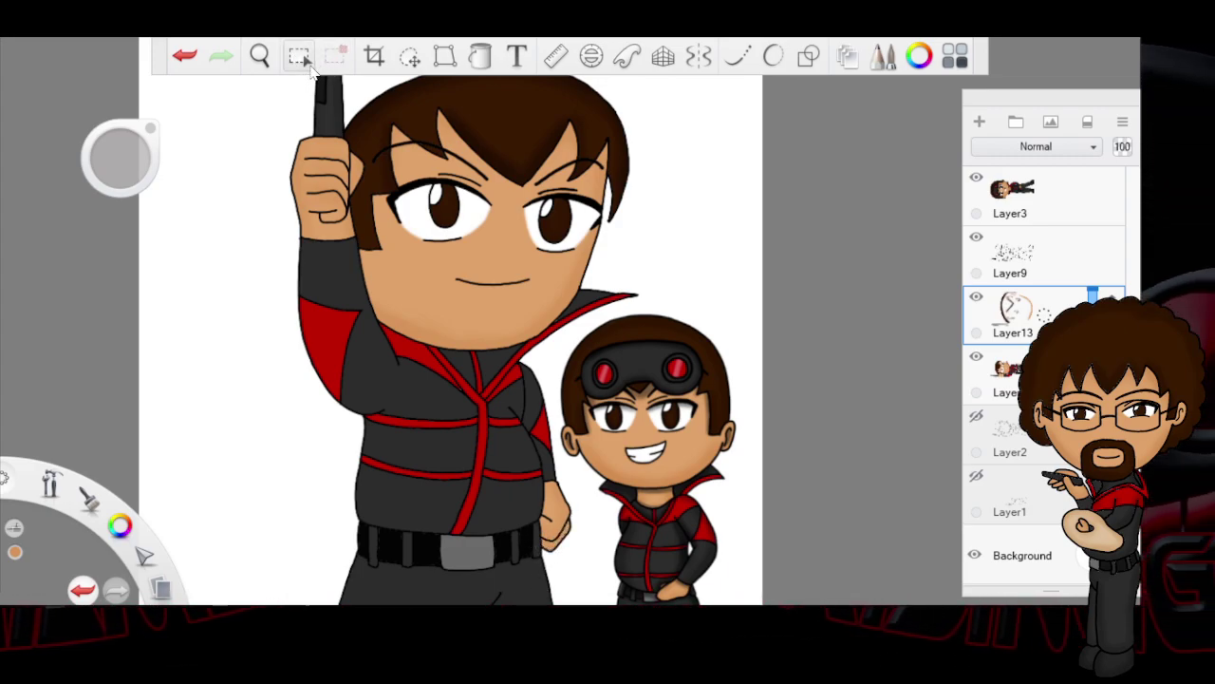
Step: Sample the dark jacket shade from the reference character, then select and airbrush the dark jacket panels and upper sleeve on the lowered arm's side
click(259, 56)
drag(683, 290, 680, 298)
mouse_move(694, 412)
mouse_down()
mouse_move(687, 391)
mouse_move(674, 422)
mouse_up()
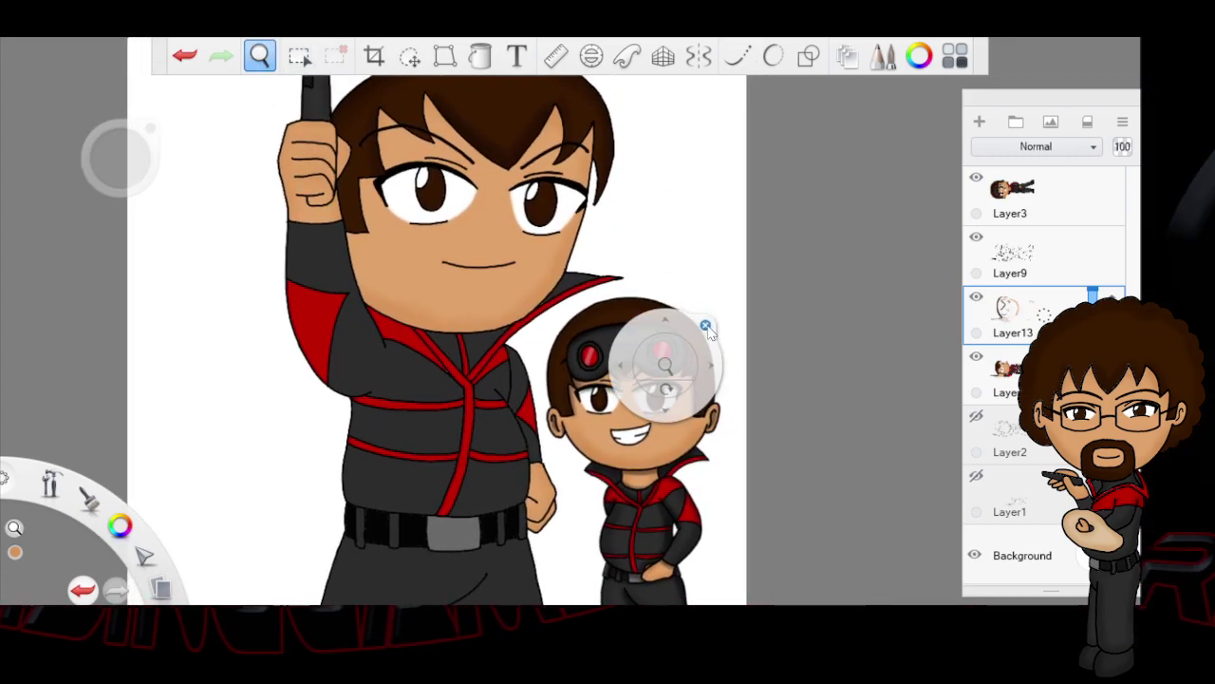
click(706, 327)
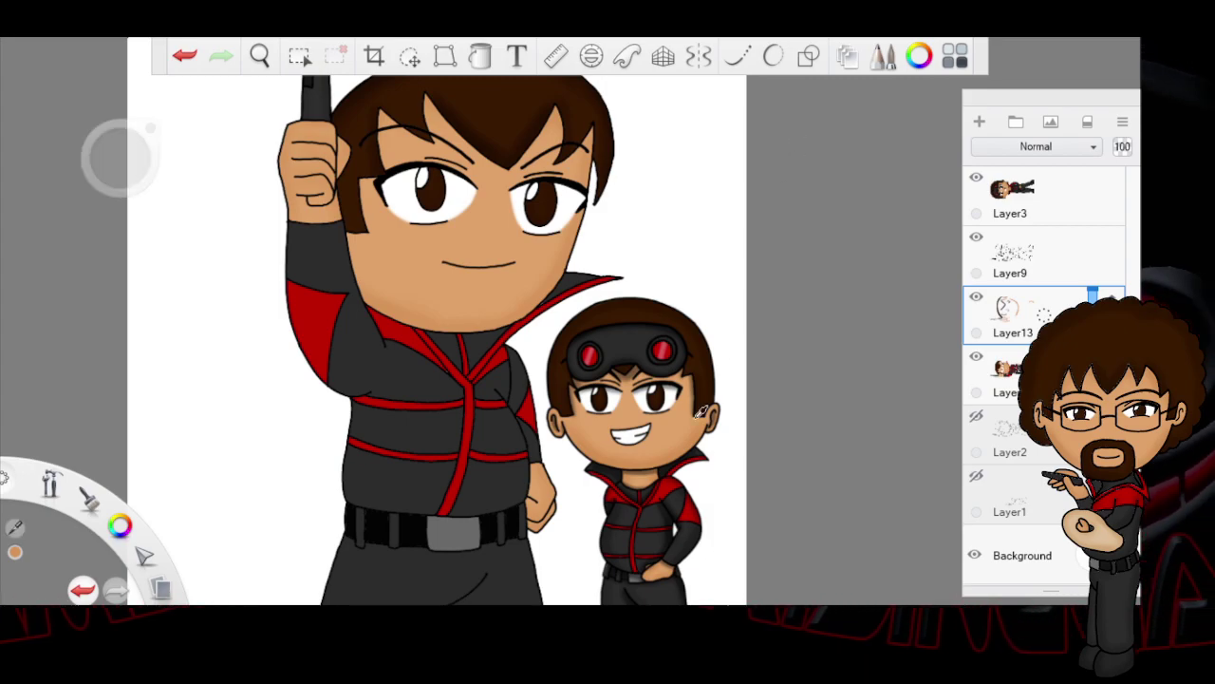
drag(619, 537, 604, 534)
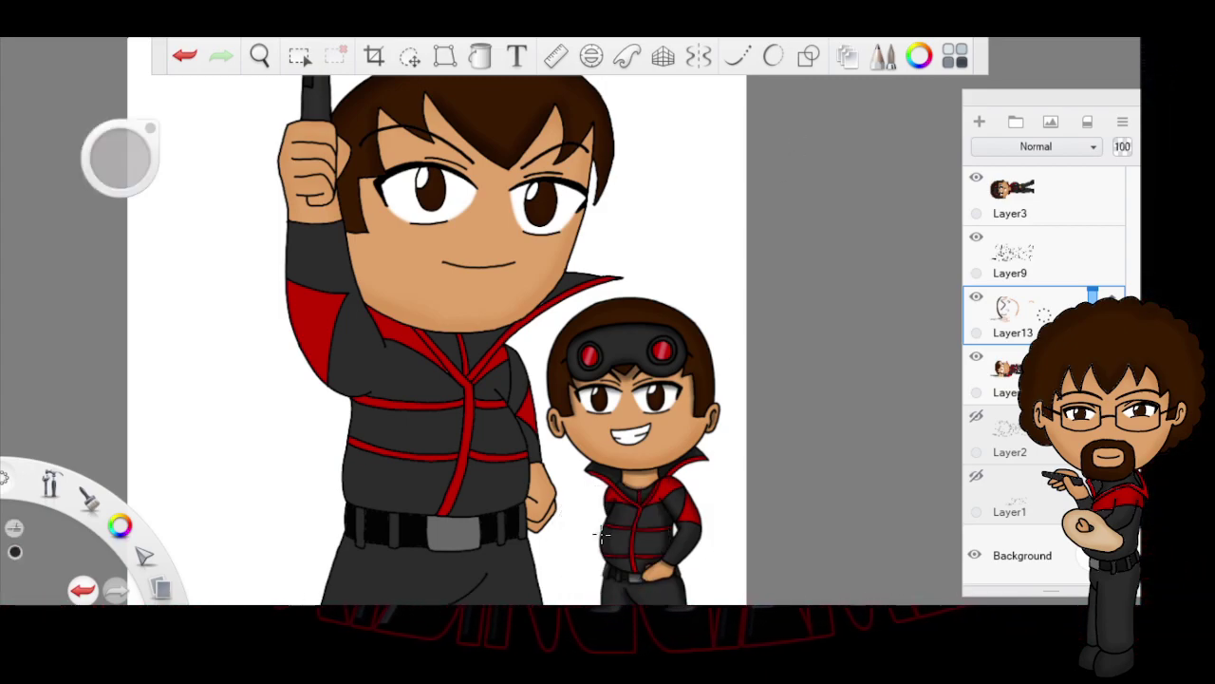
click(299, 57)
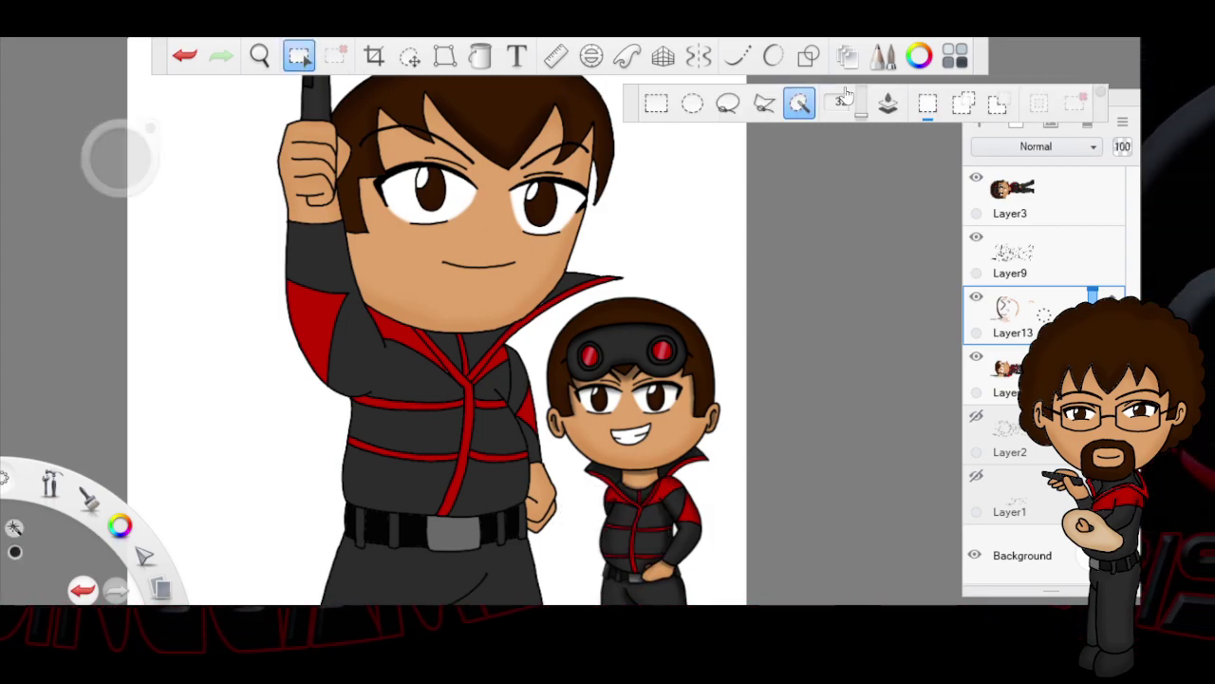
click(503, 489)
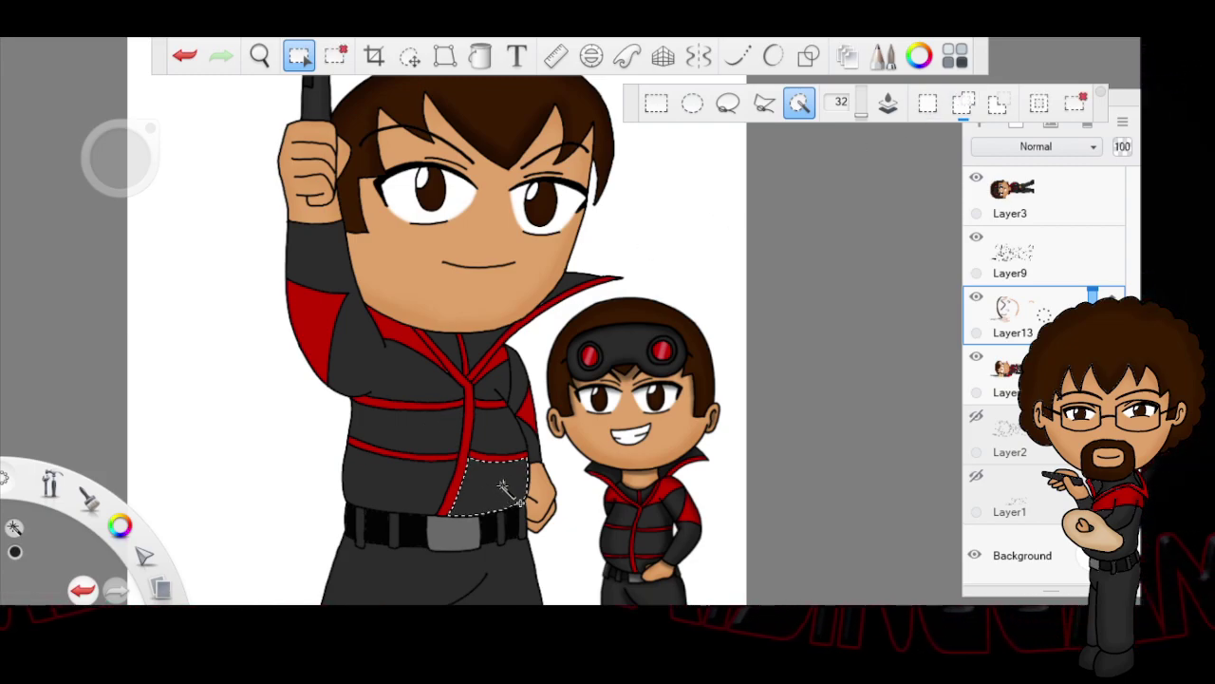
click(498, 385)
key(b)
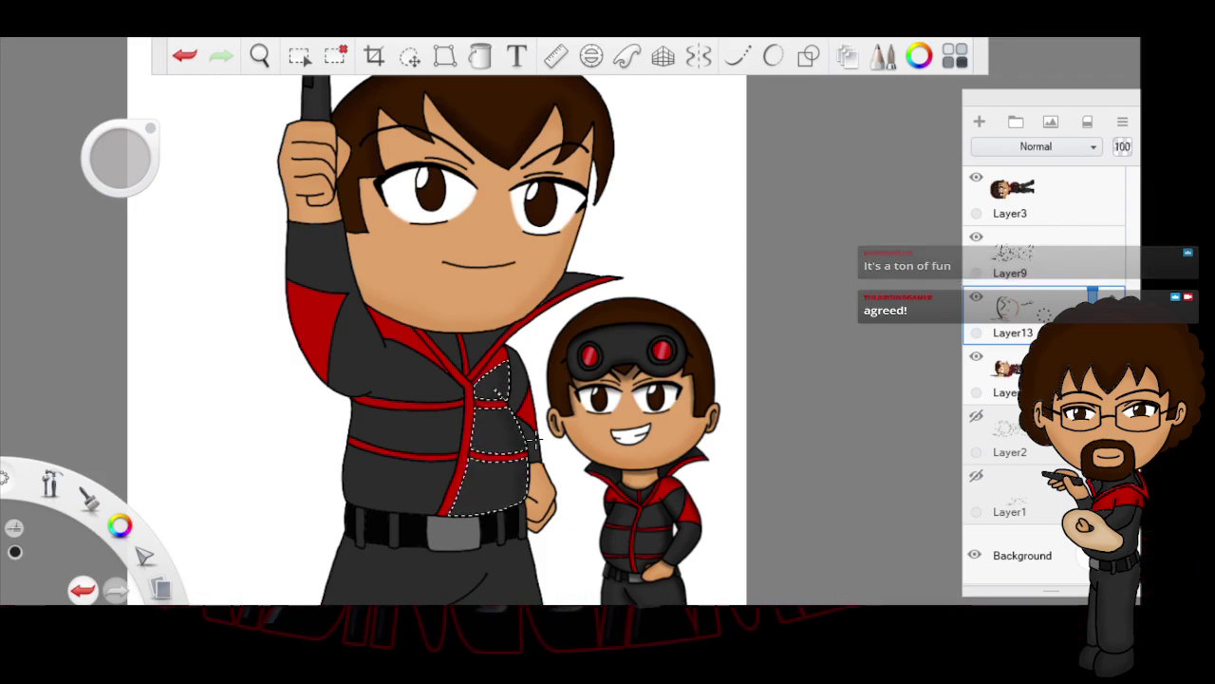
click(300, 56)
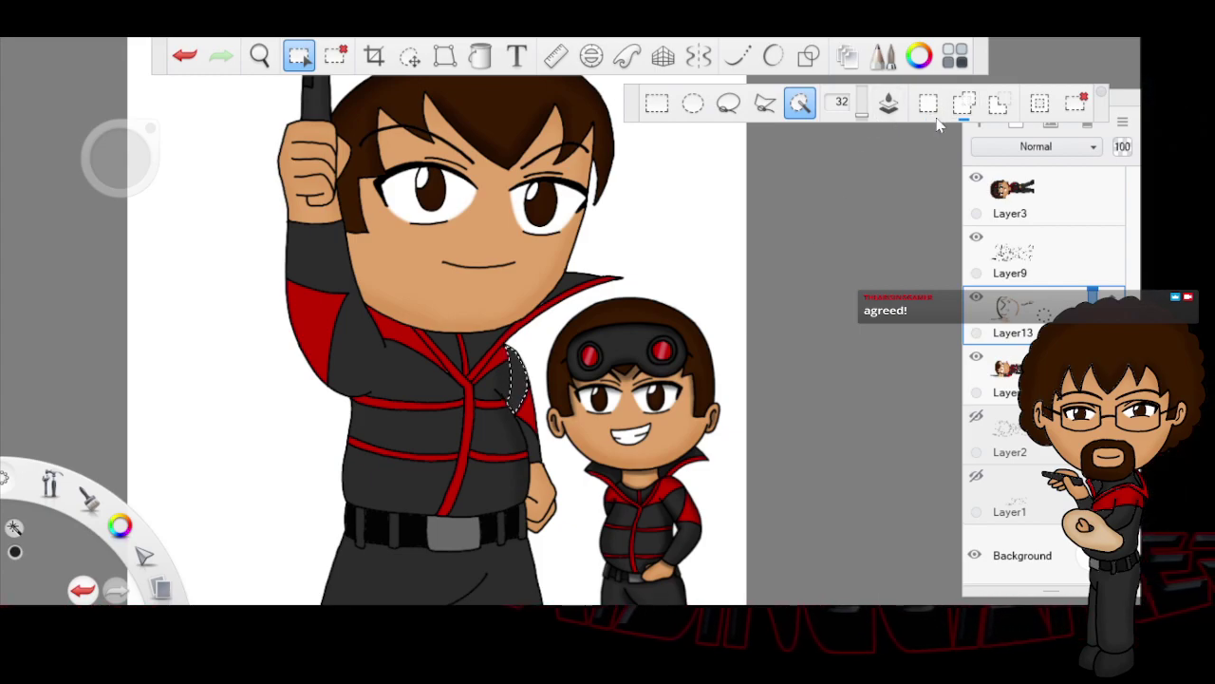
key(b)
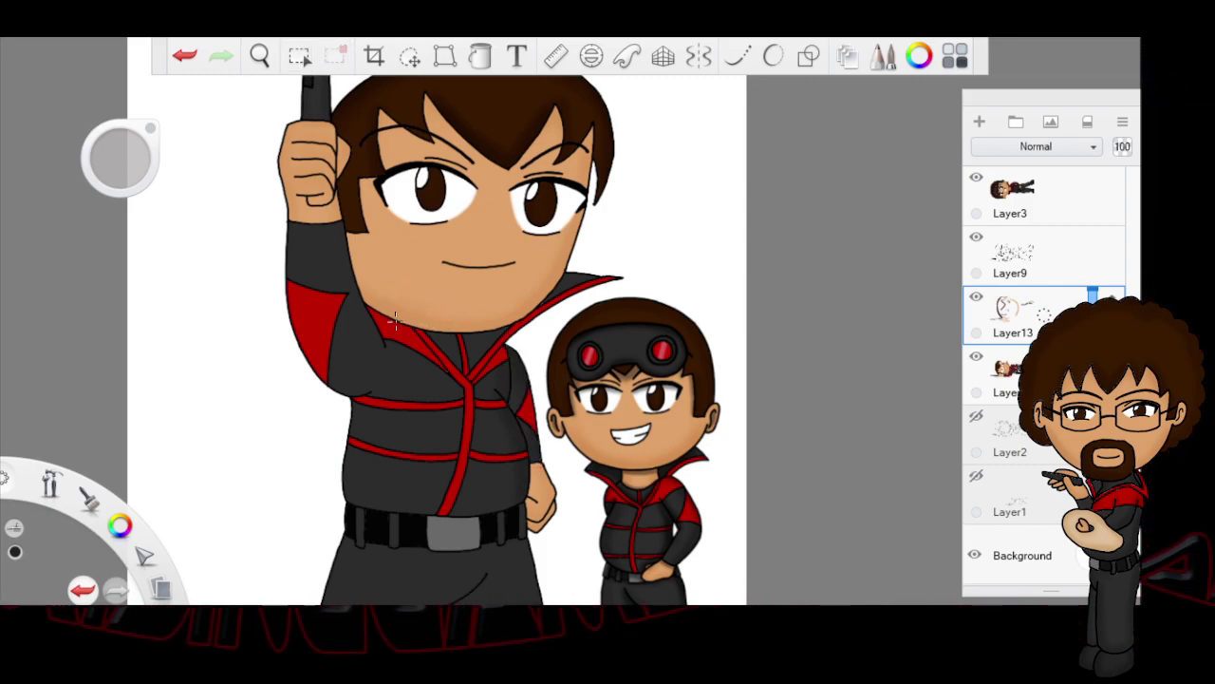
Step: Select the dark jacket panels and sleeve on the raised arm's side in add mode, airbrush shading along their edges and clear the selection
click(300, 56)
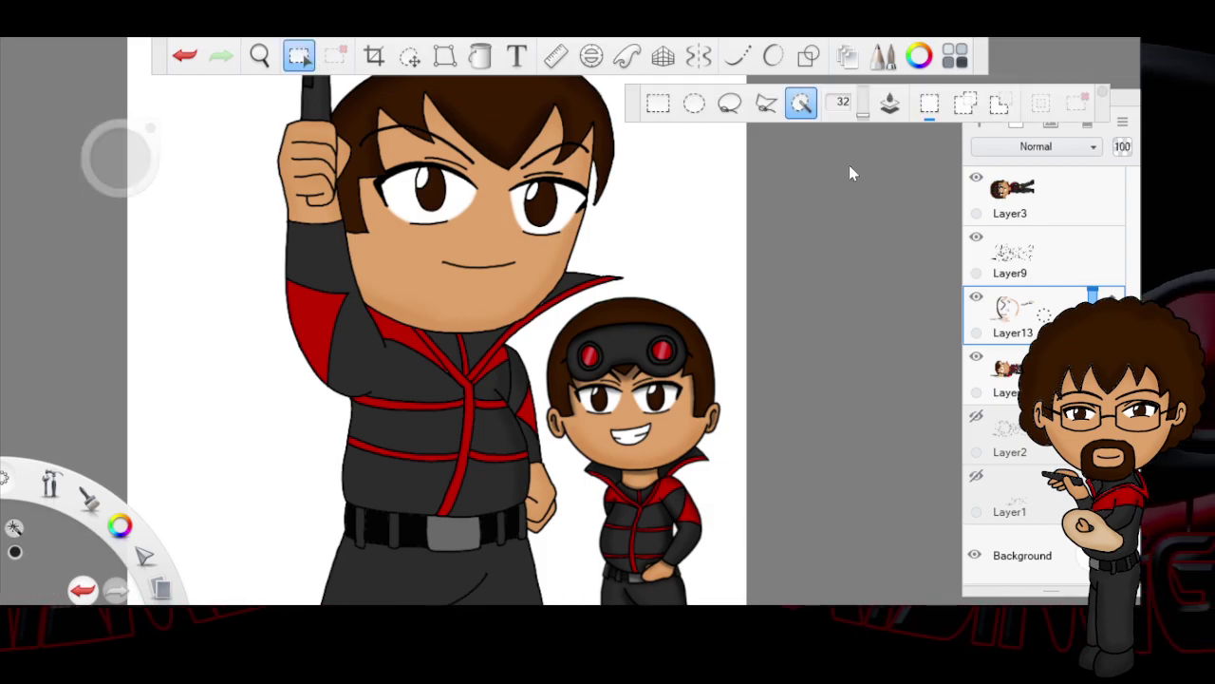
click(965, 103)
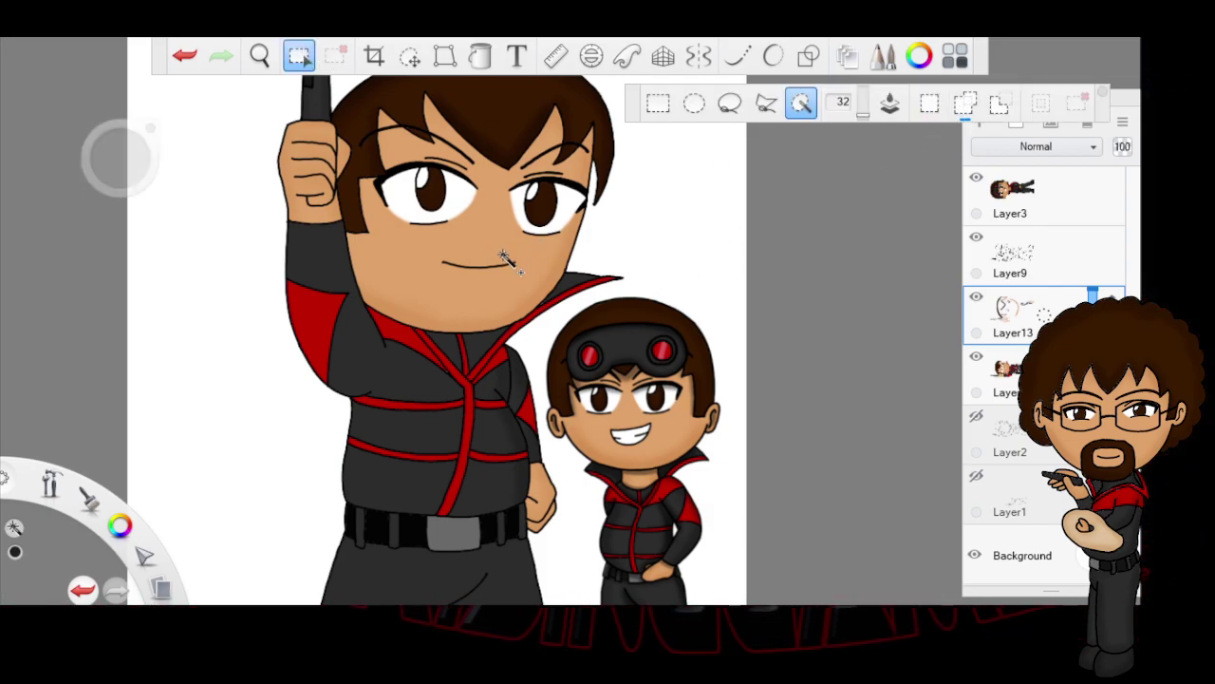
click(383, 484)
key(b)
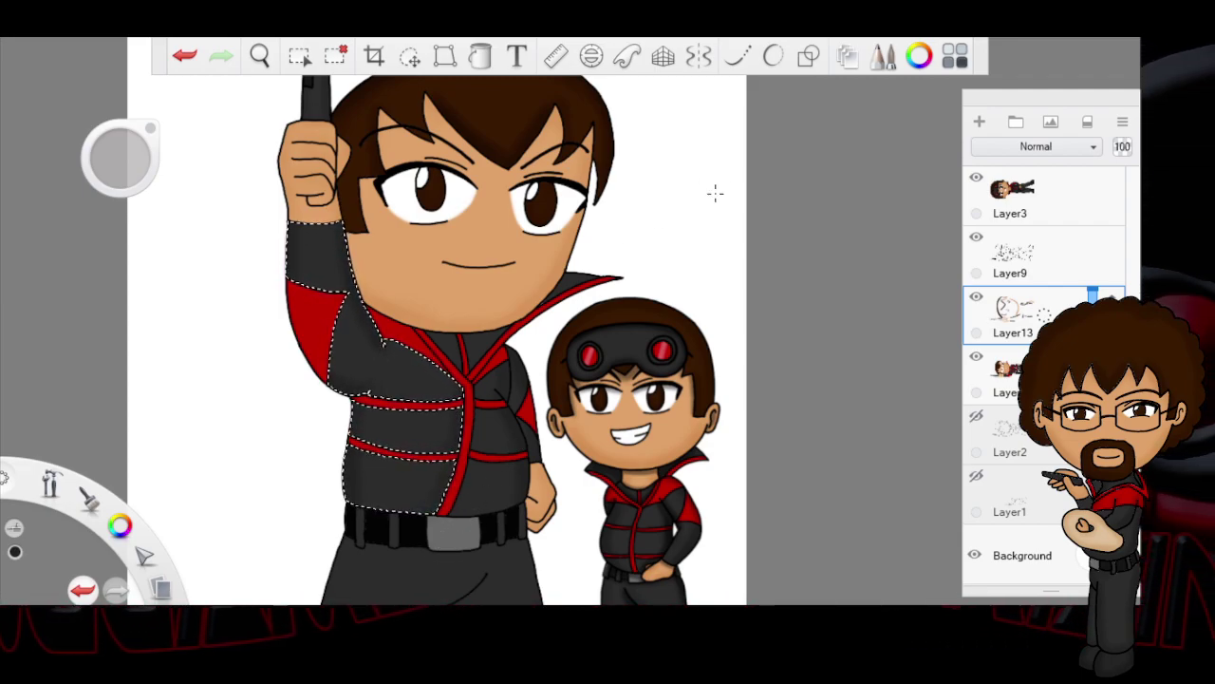
click(300, 57)
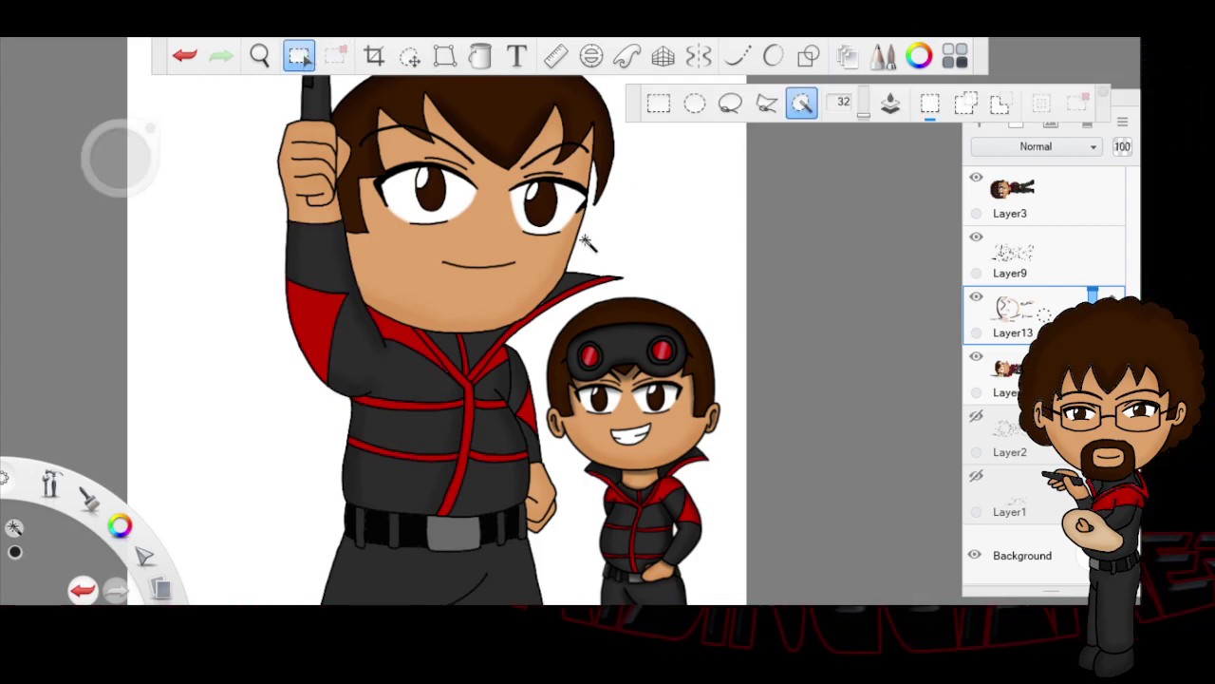
Step: Airbrush shading on the dark inside of the pointed collar and the dark neck panel below the chin, then clear the selection
key(b)
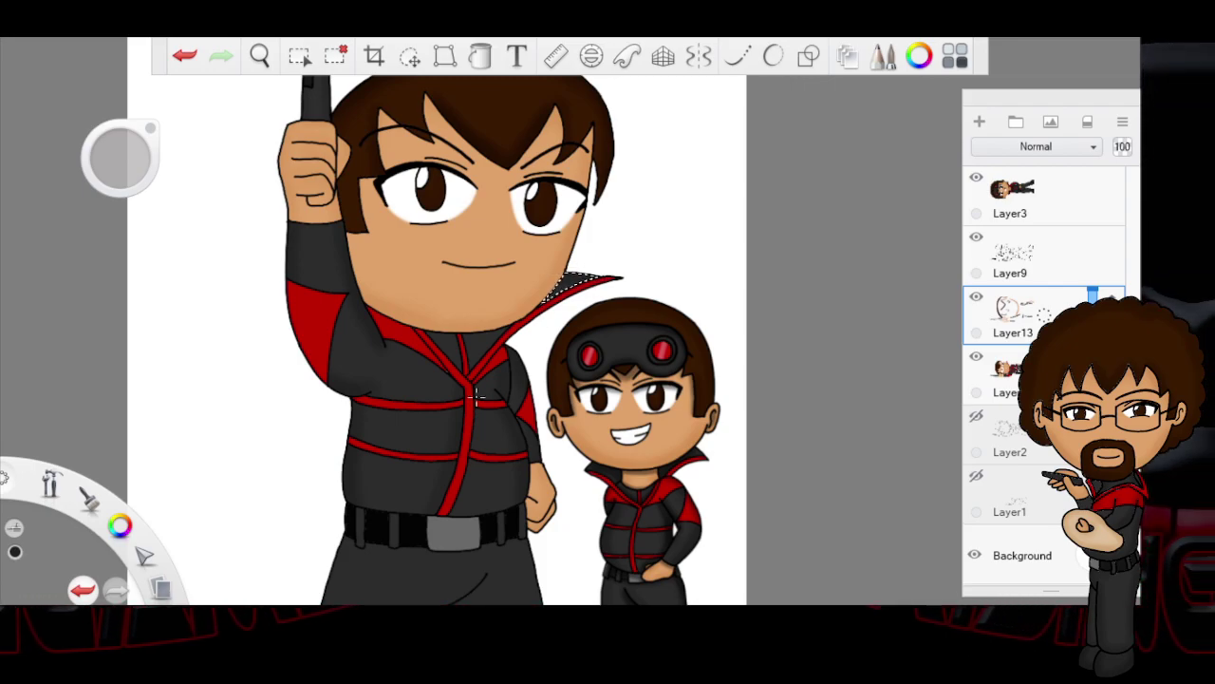
key(w)
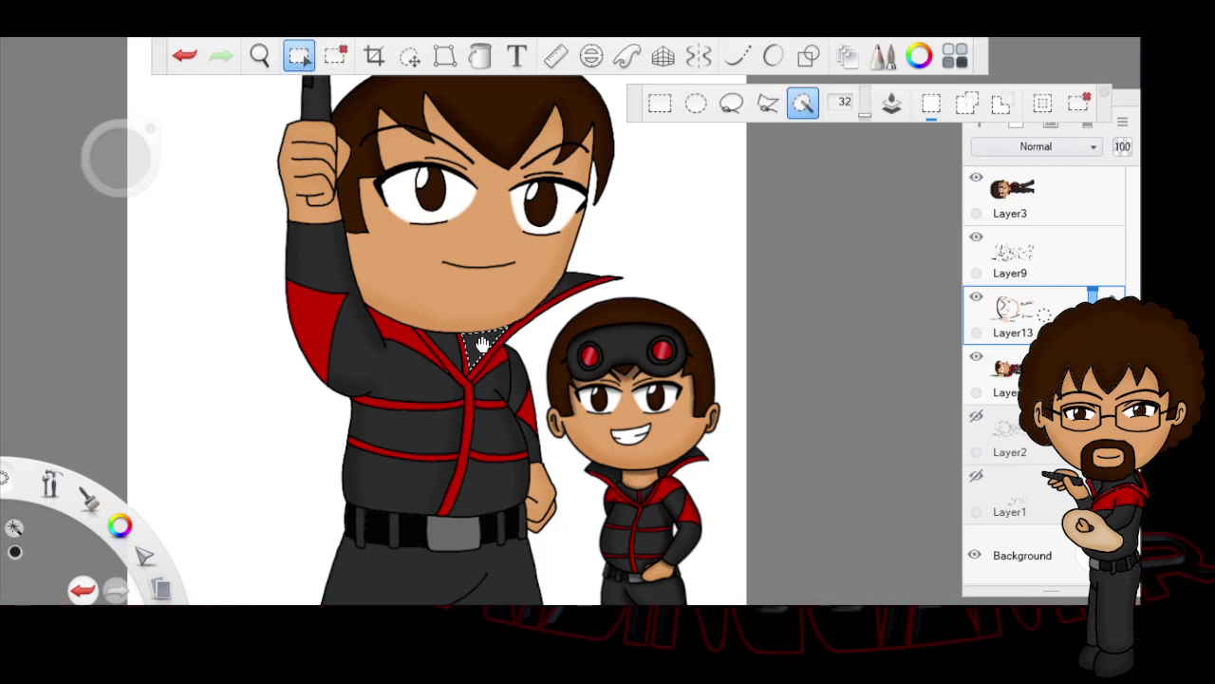
key(b)
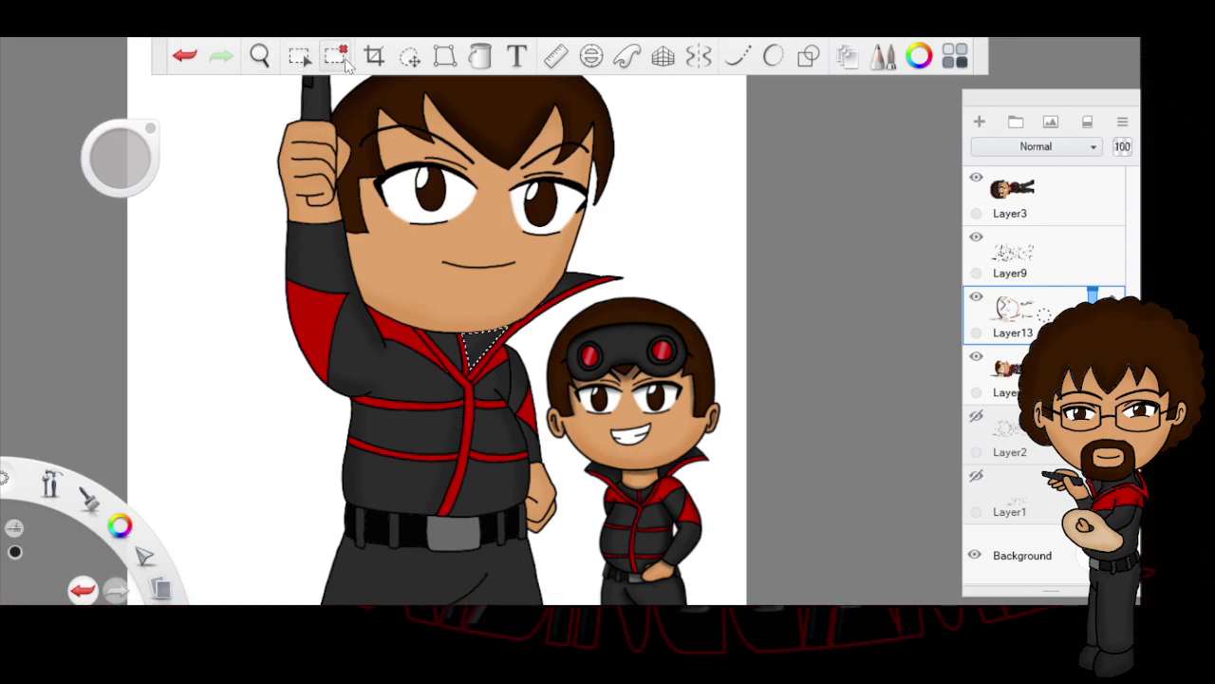
click(299, 55)
click(301, 56)
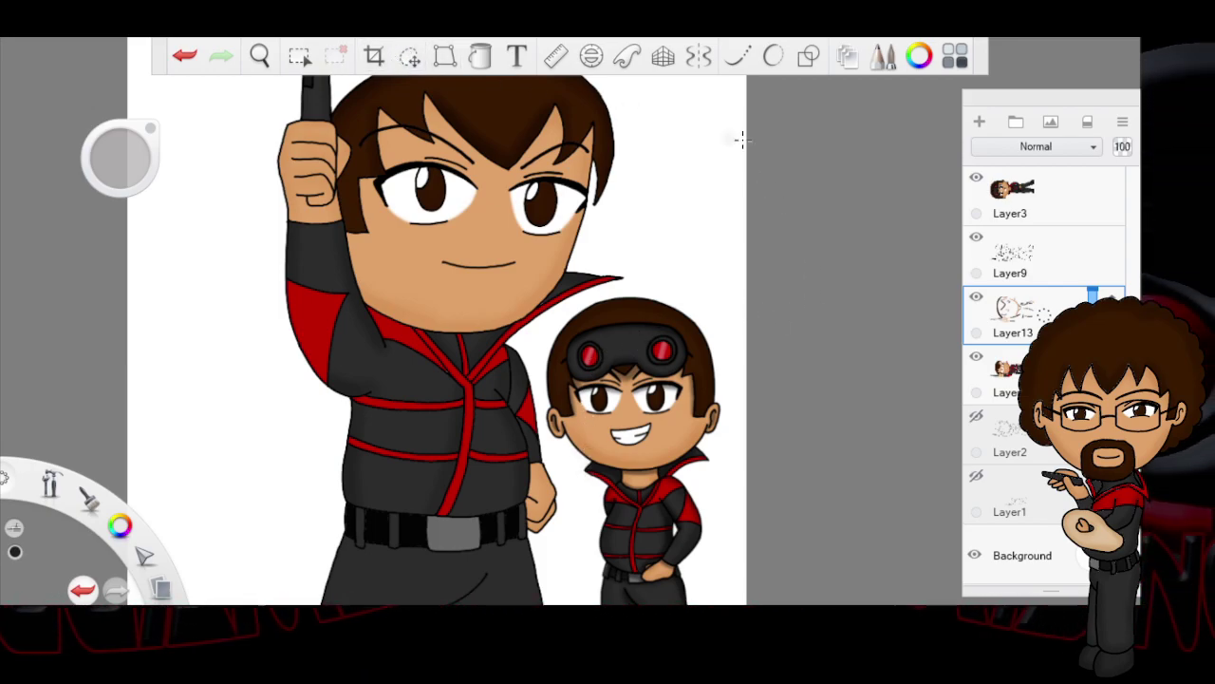
Step: Sample the dark red from the reference character's jacket, then select and airbrush the raised arm's red patch and the adjacent red shoulder panel
alt+click(674, 479)
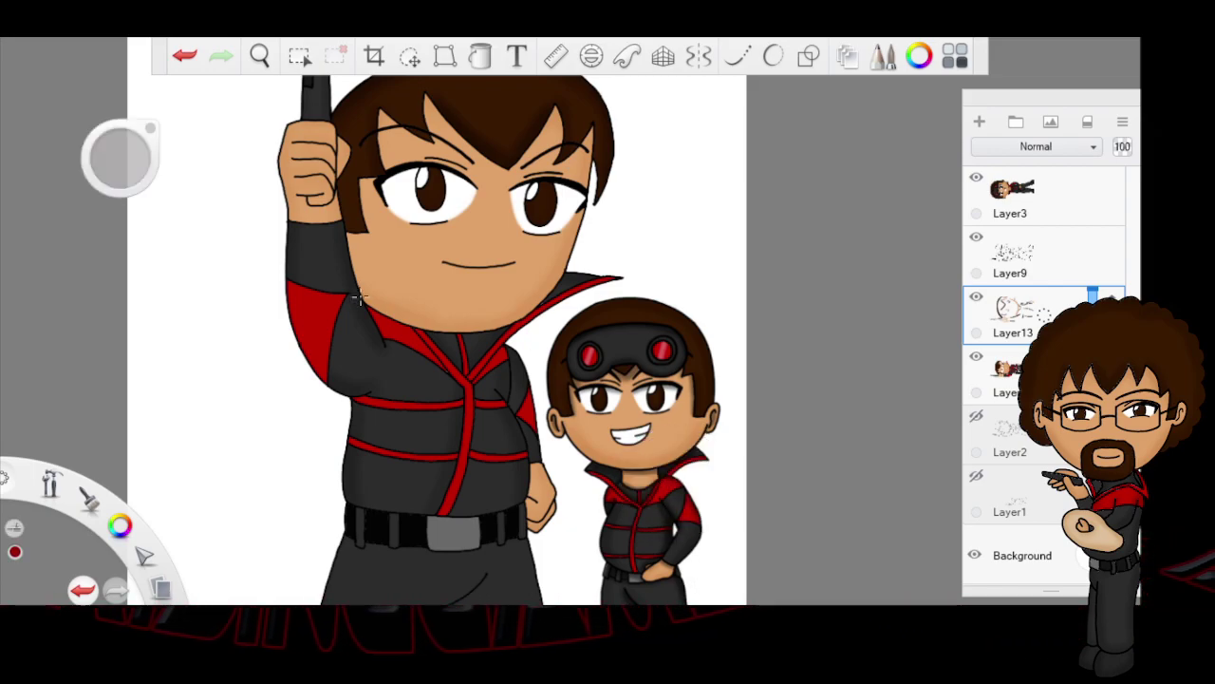
click(298, 56)
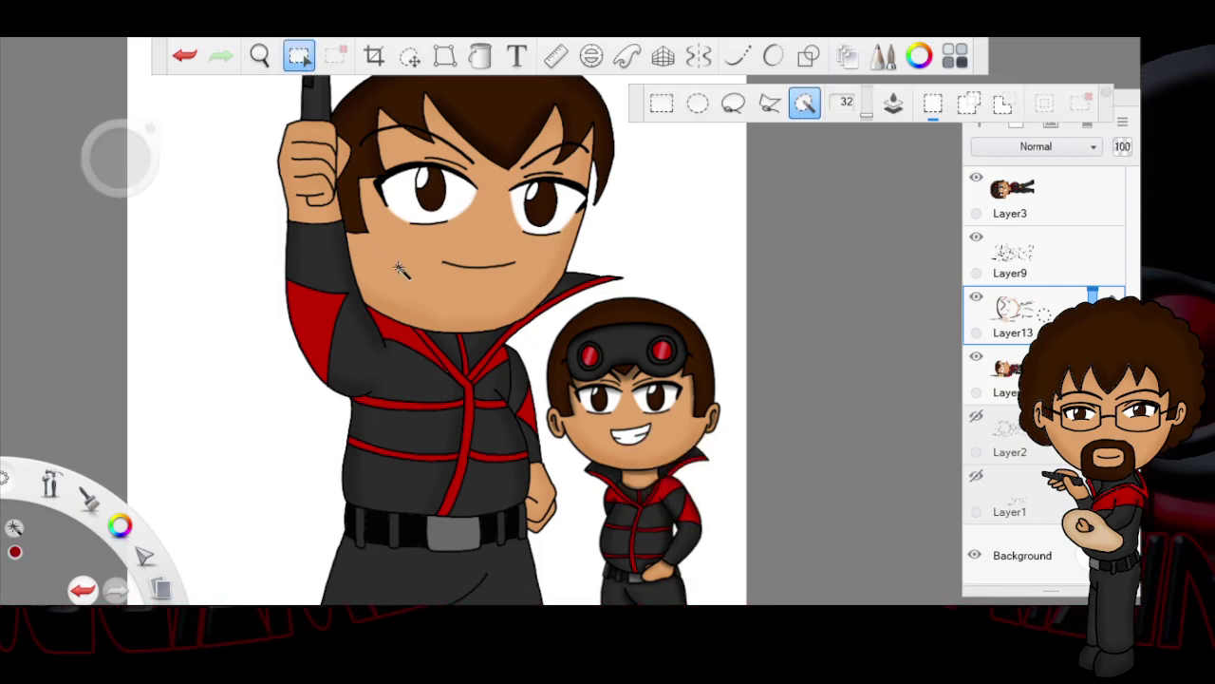
click(312, 332)
key(b)
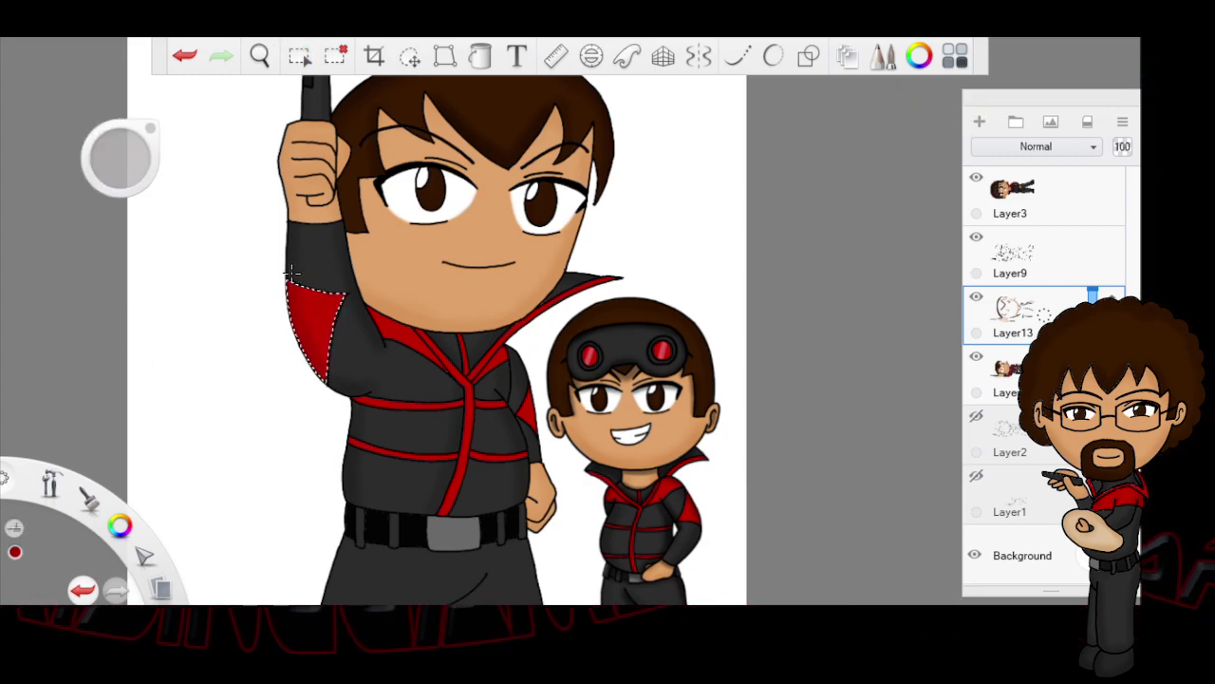
click(299, 56)
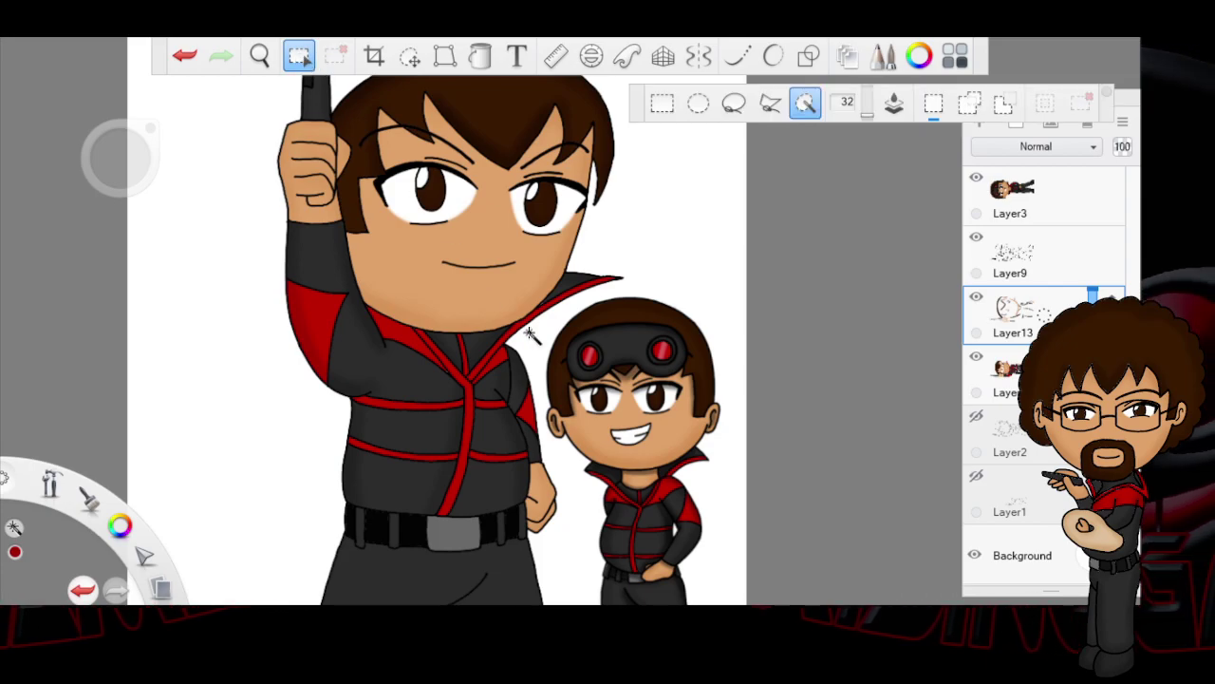
click(302, 57)
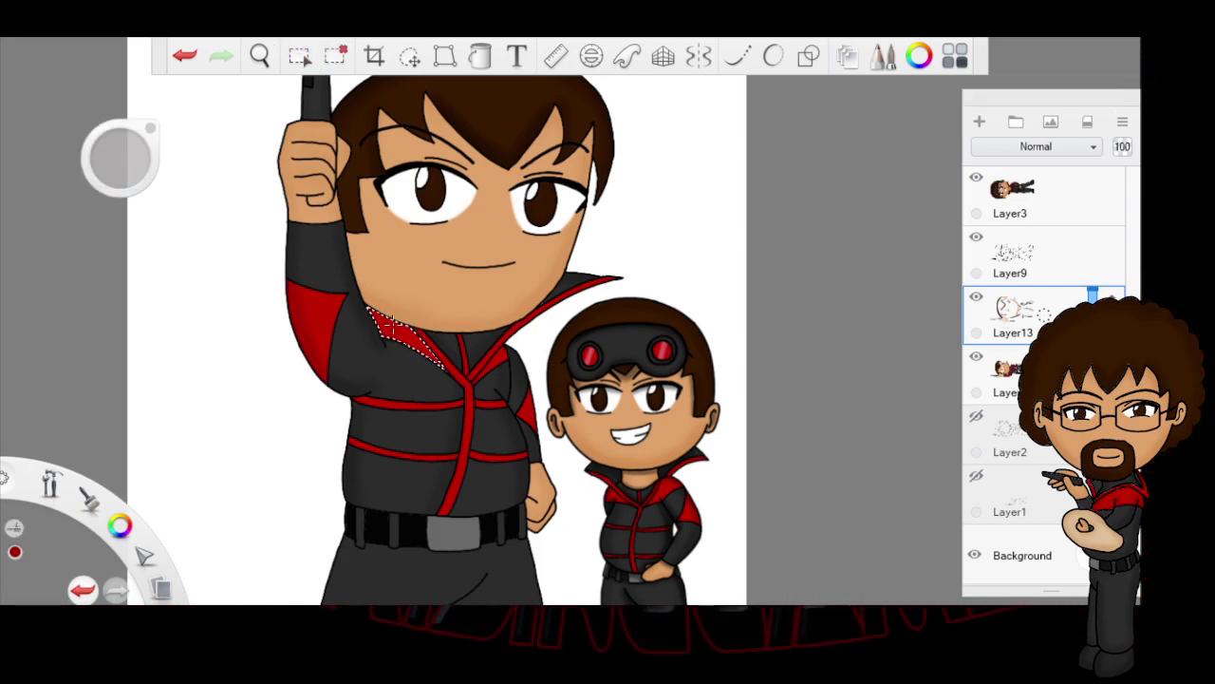
click(335, 56)
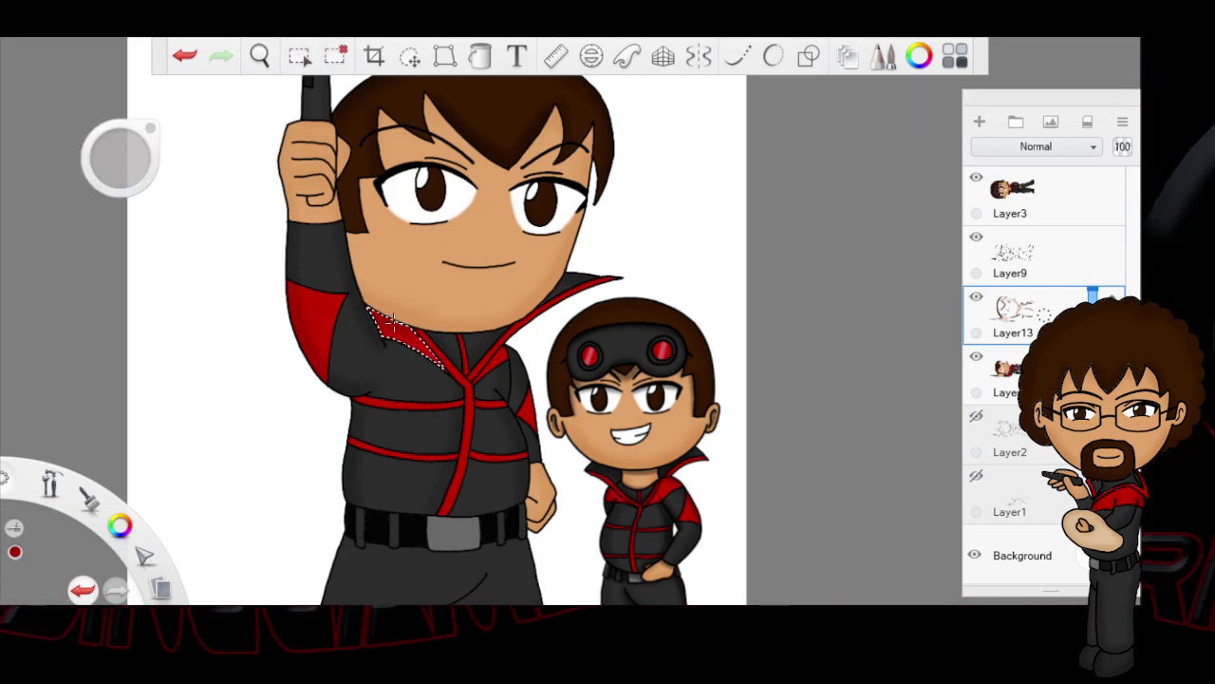
Step: Select and airbrush the red patch on the lowered arm and the red chest panel on that side of the collar
click(299, 57)
click(525, 410)
key(b)
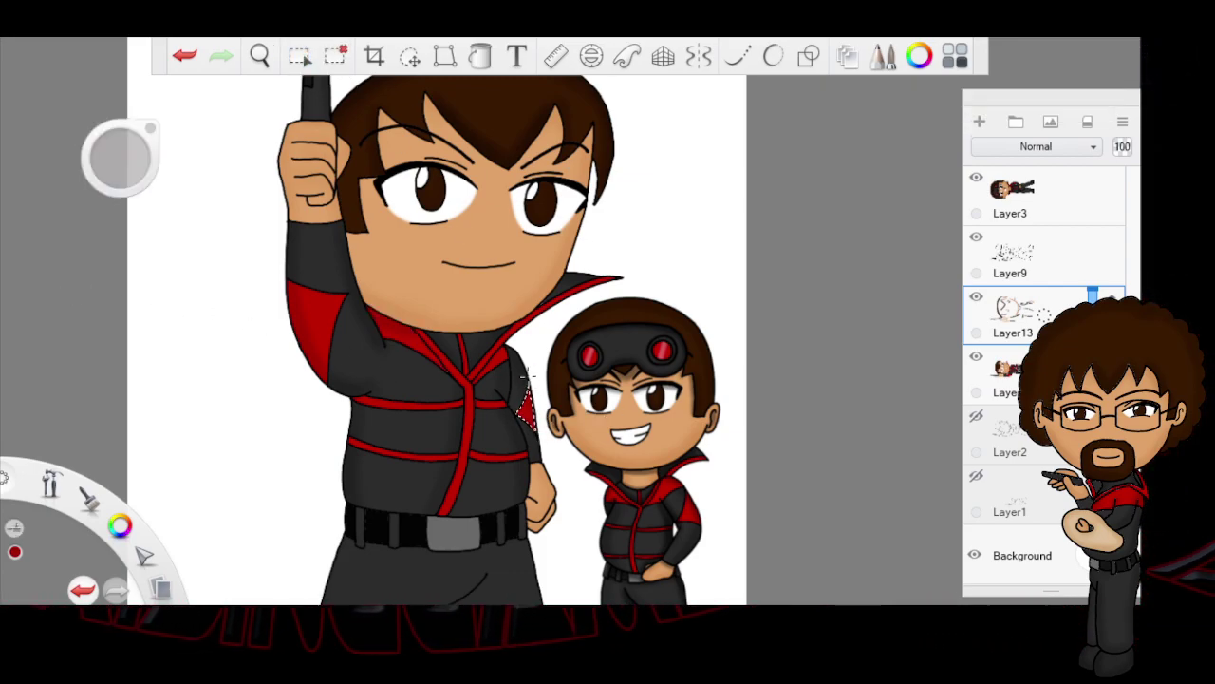
click(335, 56)
click(299, 56)
click(503, 367)
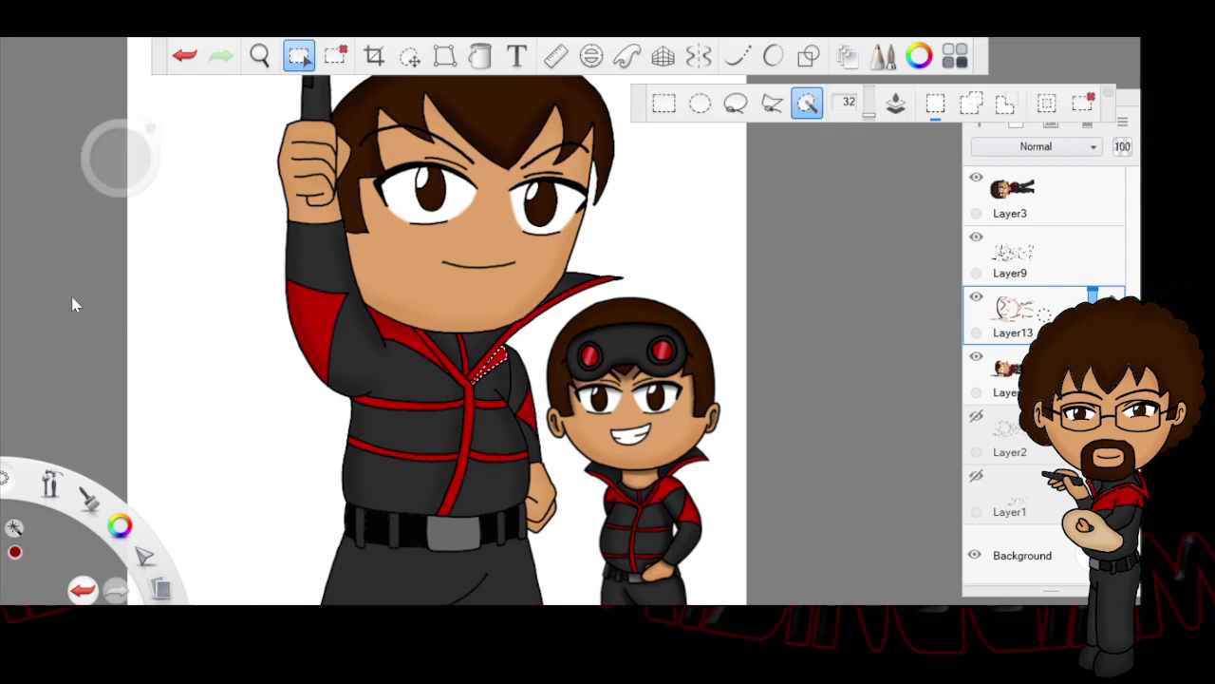
key(Escape)
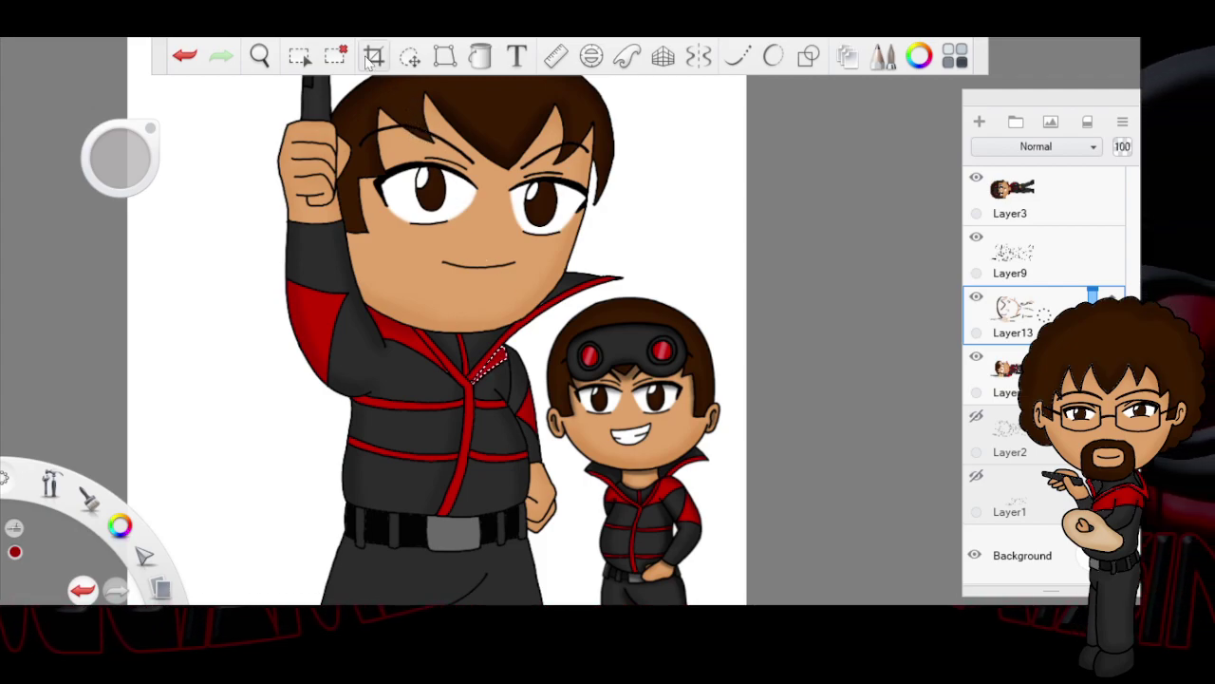
Step: Select the red horizontal jacket stripes with the Magic Wand, airbrush dark red shading on them and clear the selection
key(m)
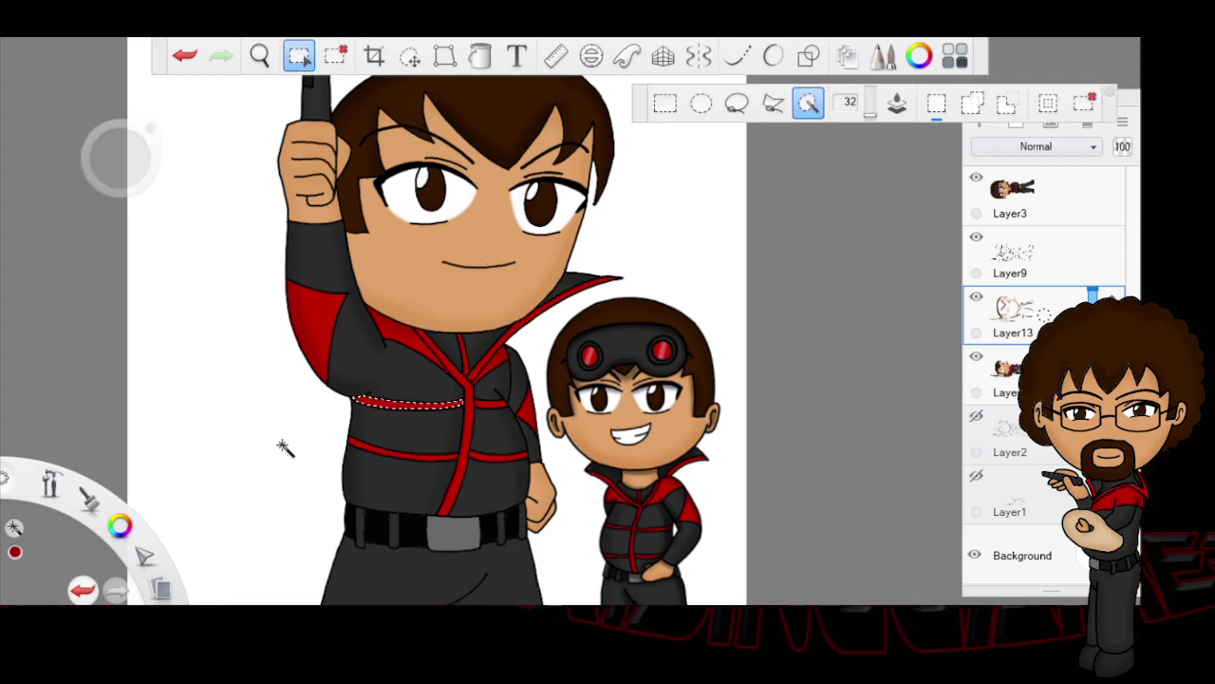
key(Escape)
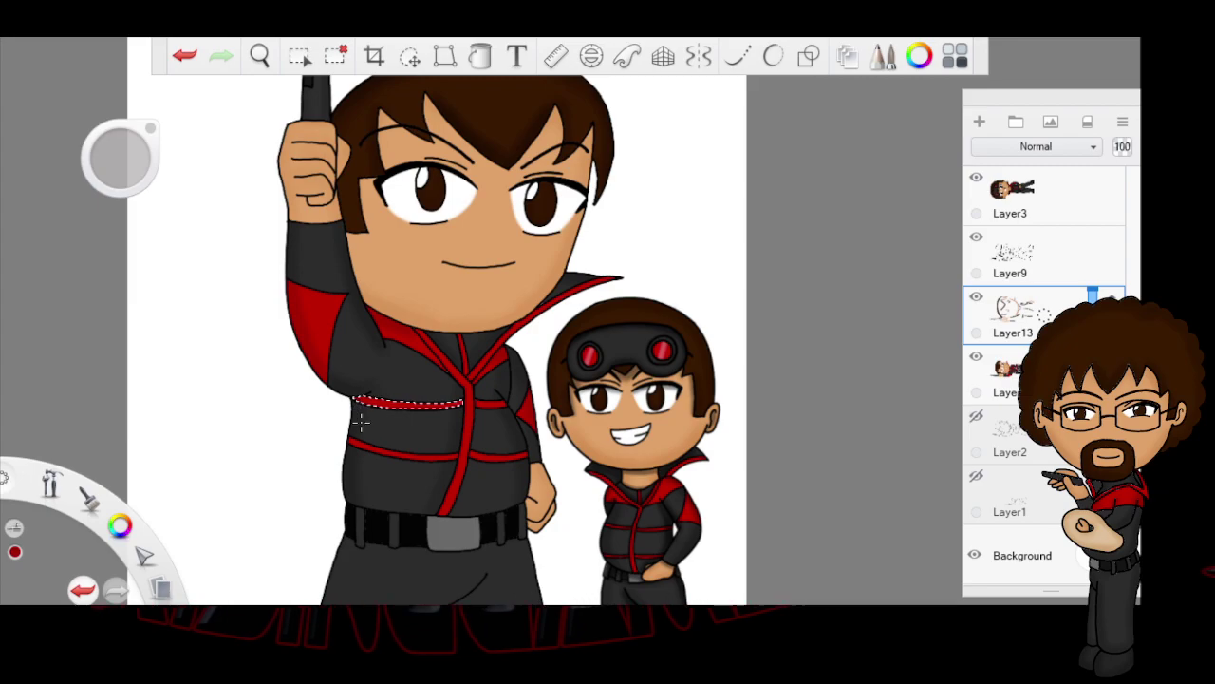
key(m)
click(369, 451)
key(Escape)
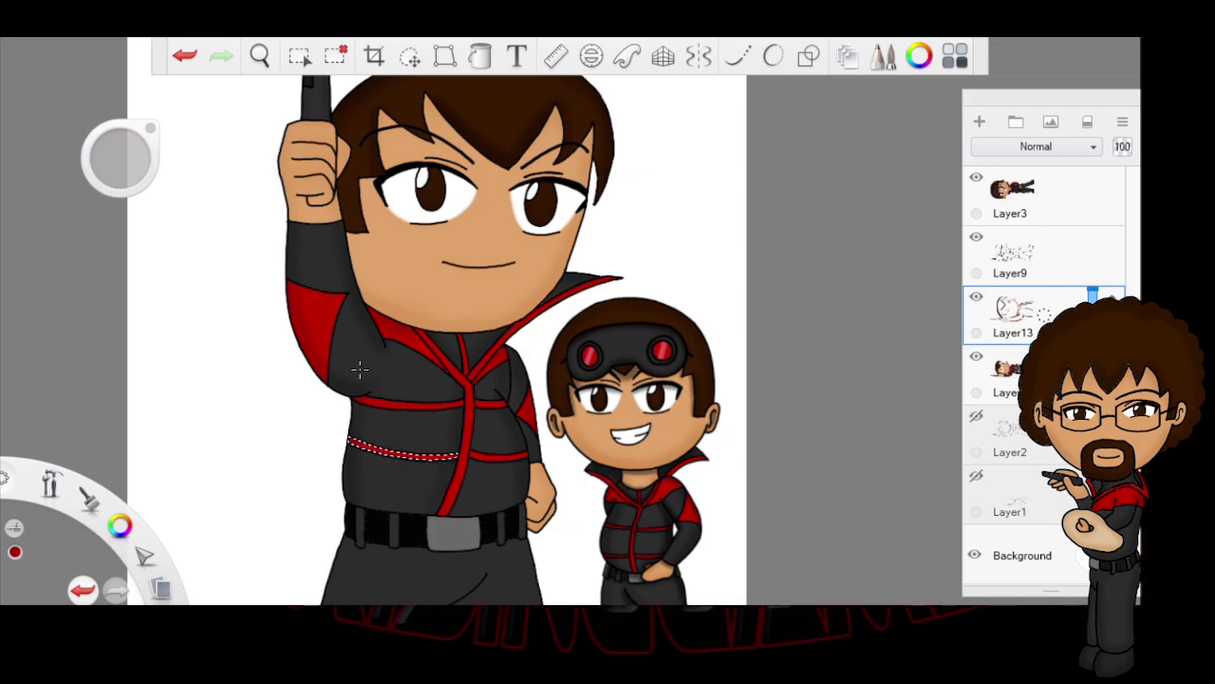
click(300, 57)
click(520, 454)
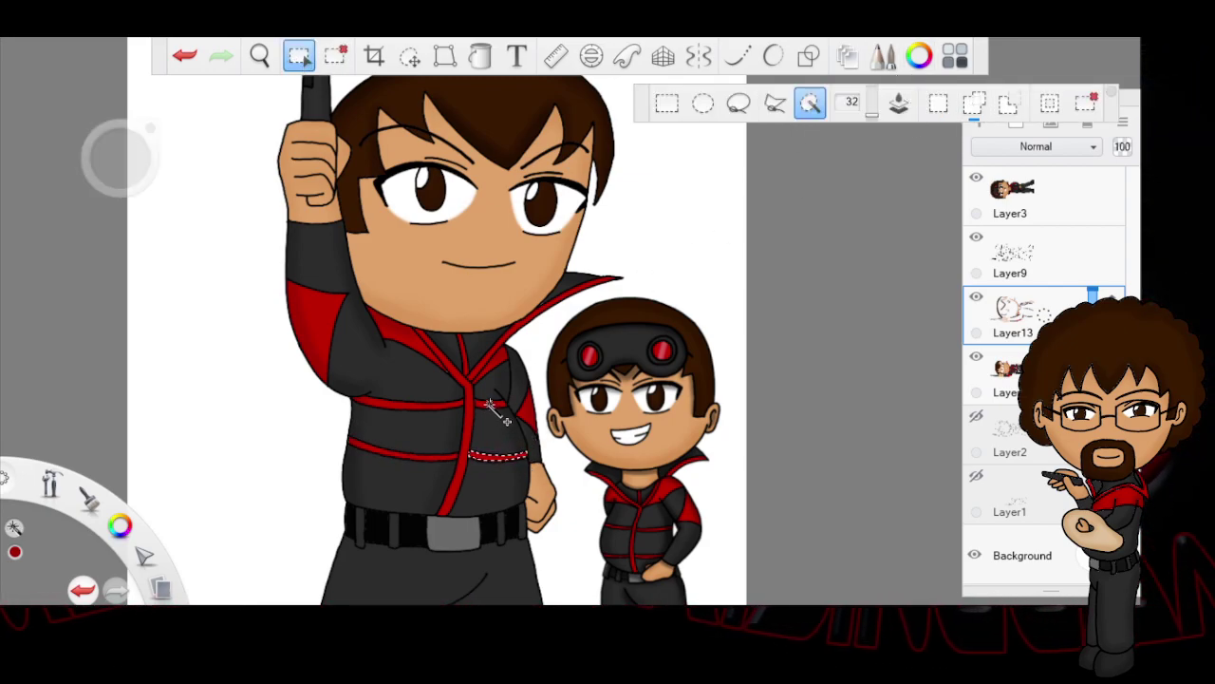
click(300, 57)
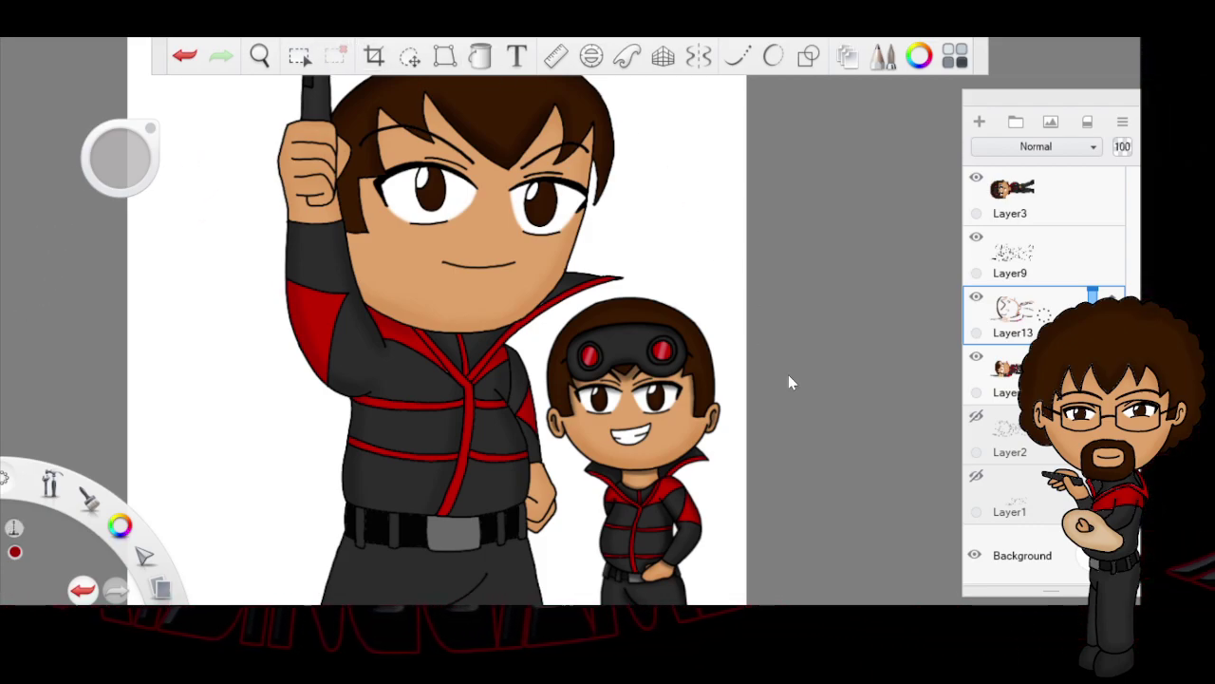
Step: Switch to the flat-colour layer directly below Layer13 and sample the dark collar colour for touching up the collar area
click(1008, 373)
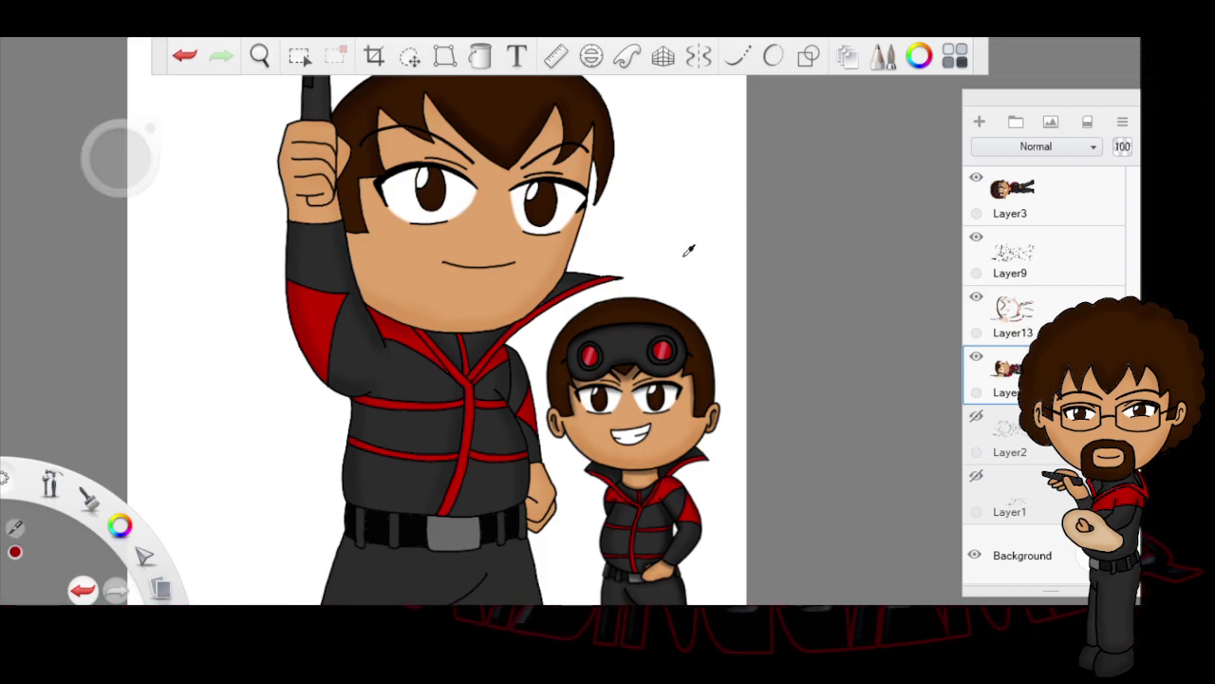
alt+click(565, 285)
key(space)
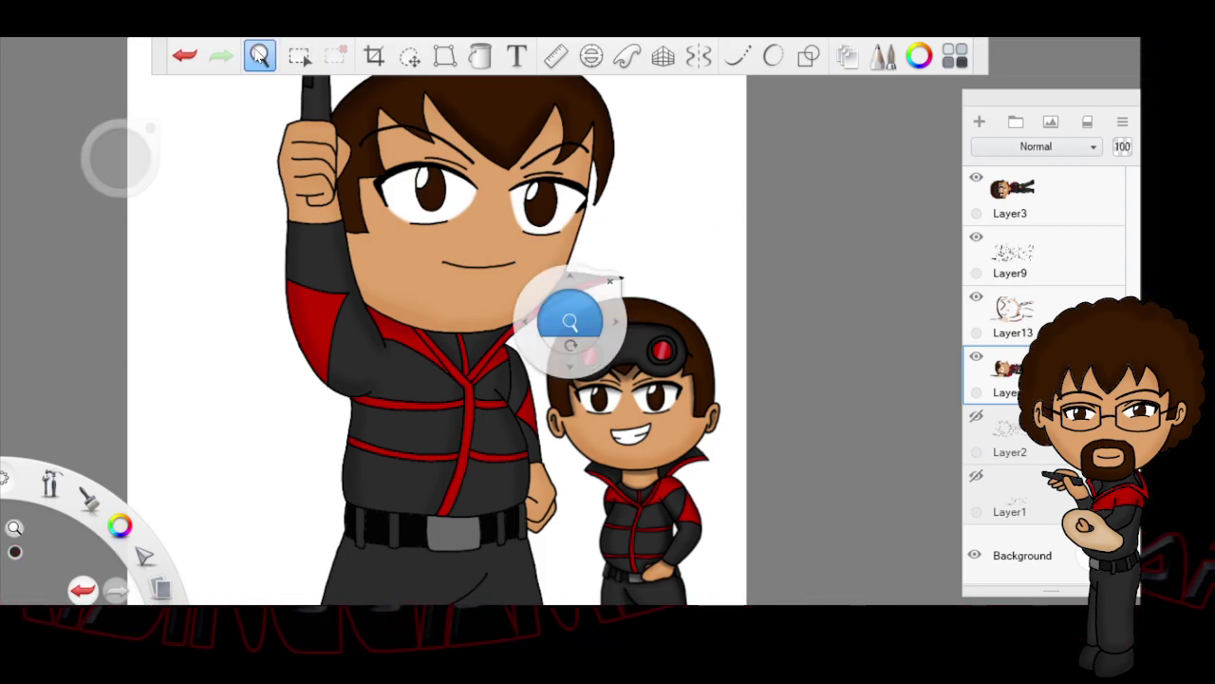
mouse_move(555, 290)
mouse_down()
mouse_move(699, 277)
mouse_move(713, 292)
mouse_up()
click(752, 250)
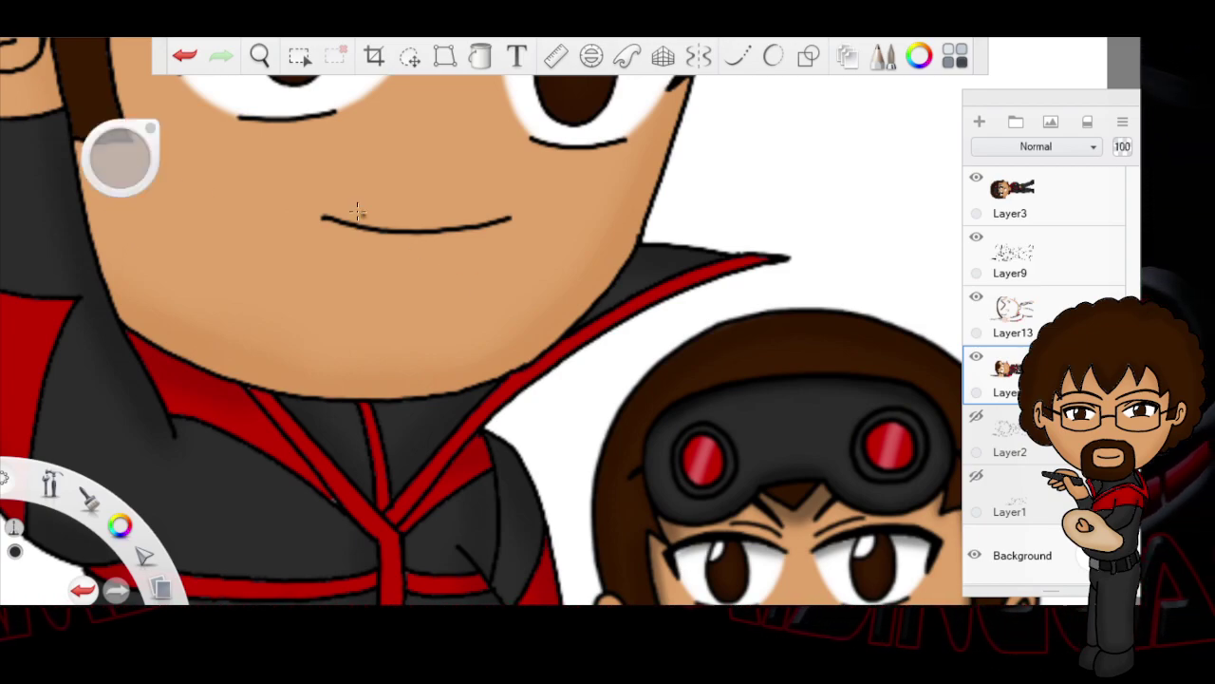
Step: Sample the jacket's red from the upper horizontal stripe for touching up the torso
click(259, 55)
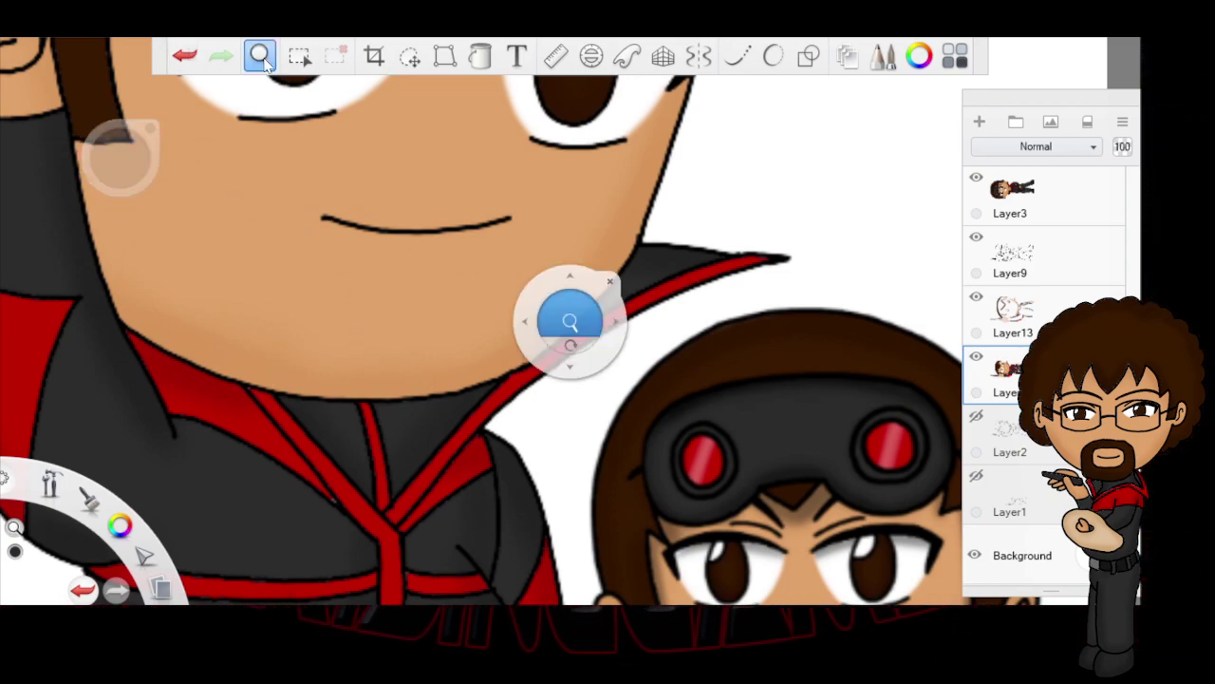
drag(575, 329, 461, 322)
drag(600, 412, 598, 255)
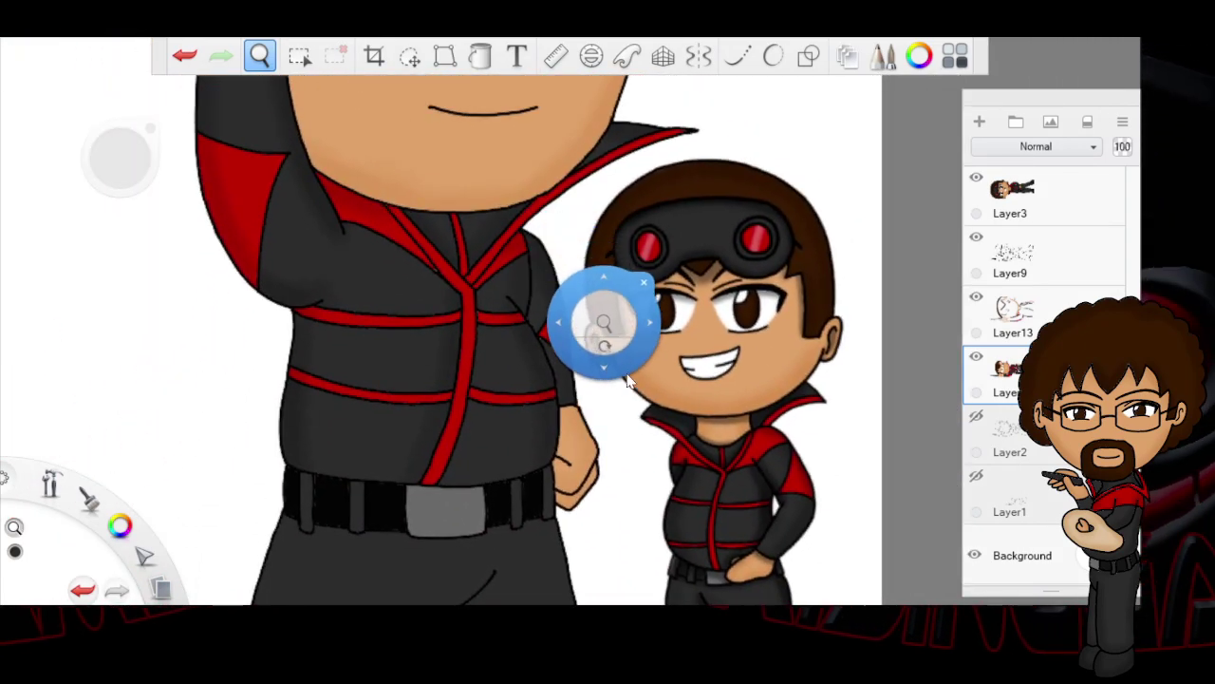
click(644, 282)
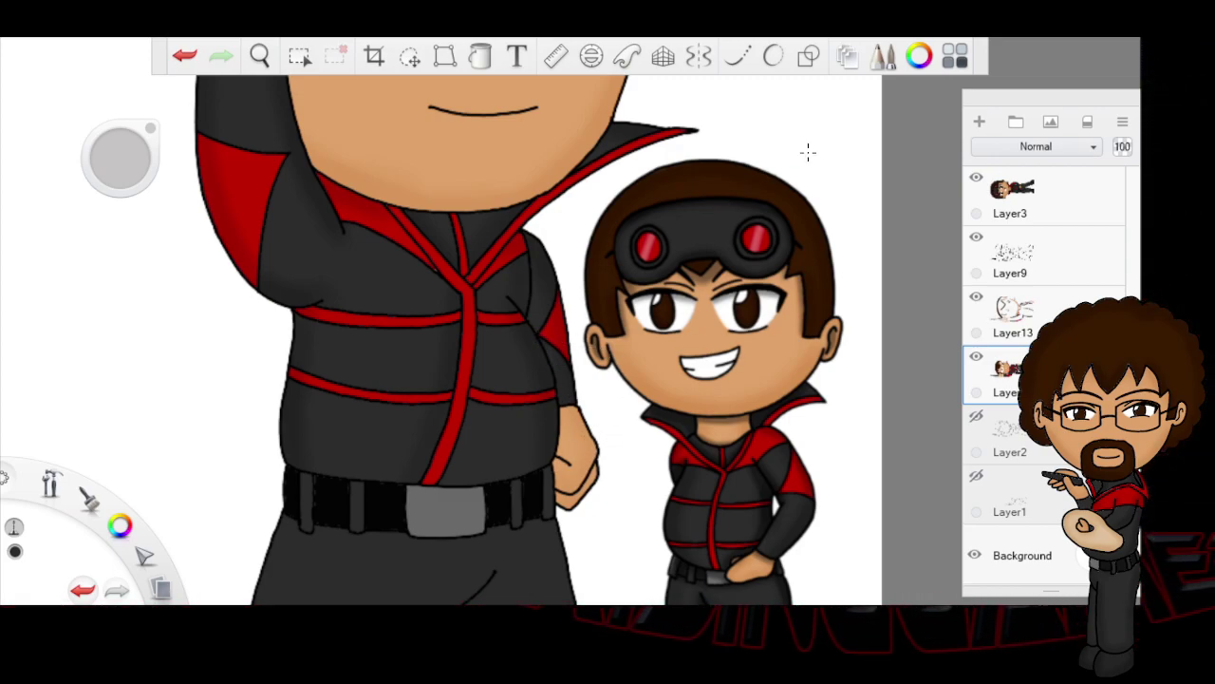
key(alt)
alt+click(420, 316)
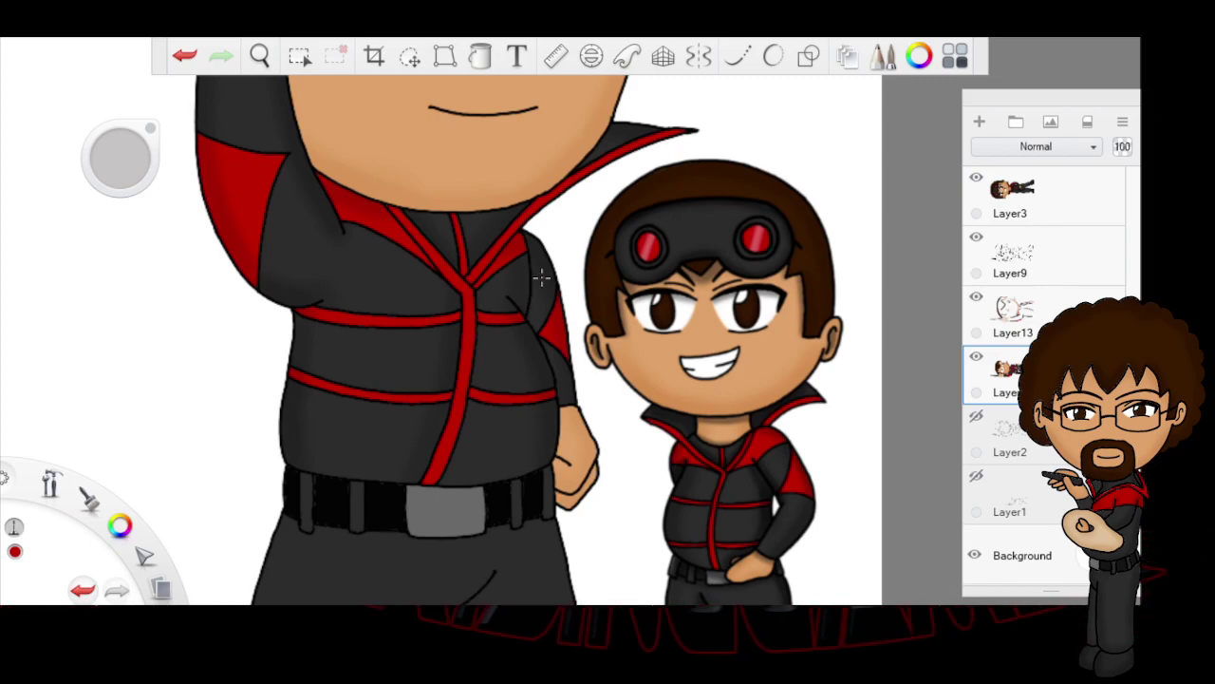
Step: Sample the belt's black and paint over the light gaps along the belt loops
click(259, 56)
mouse_move(608, 271)
mouse_down()
mouse_move(591, 312)
mouse_move(605, 389)
mouse_move(591, 407)
mouse_move(583, 399)
mouse_move(714, 336)
mouse_move(654, 392)
mouse_move(769, 359)
mouse_up()
mouse_move(665, 479)
mouse_down()
mouse_move(678, 447)
mouse_move(659, 347)
mouse_move(657, 375)
mouse_move(662, 359)
mouse_move(642, 350)
mouse_move(613, 443)
mouse_move(619, 421)
mouse_up()
click(663, 343)
key(alt)
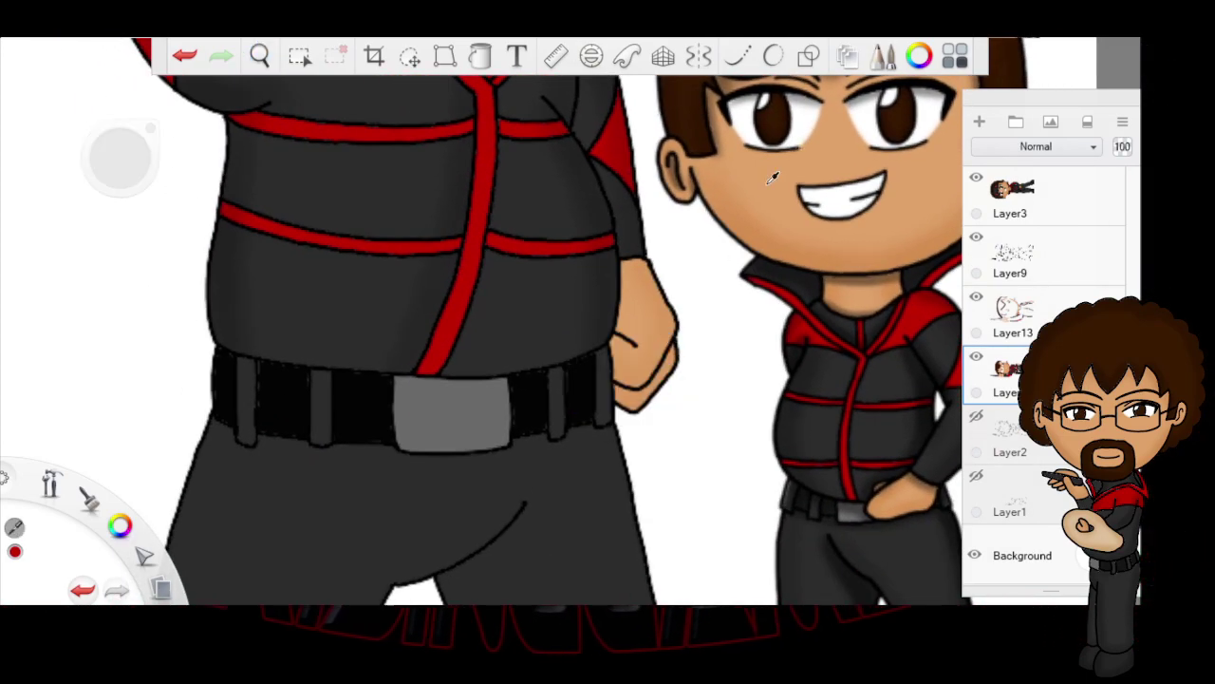
alt+click(535, 403)
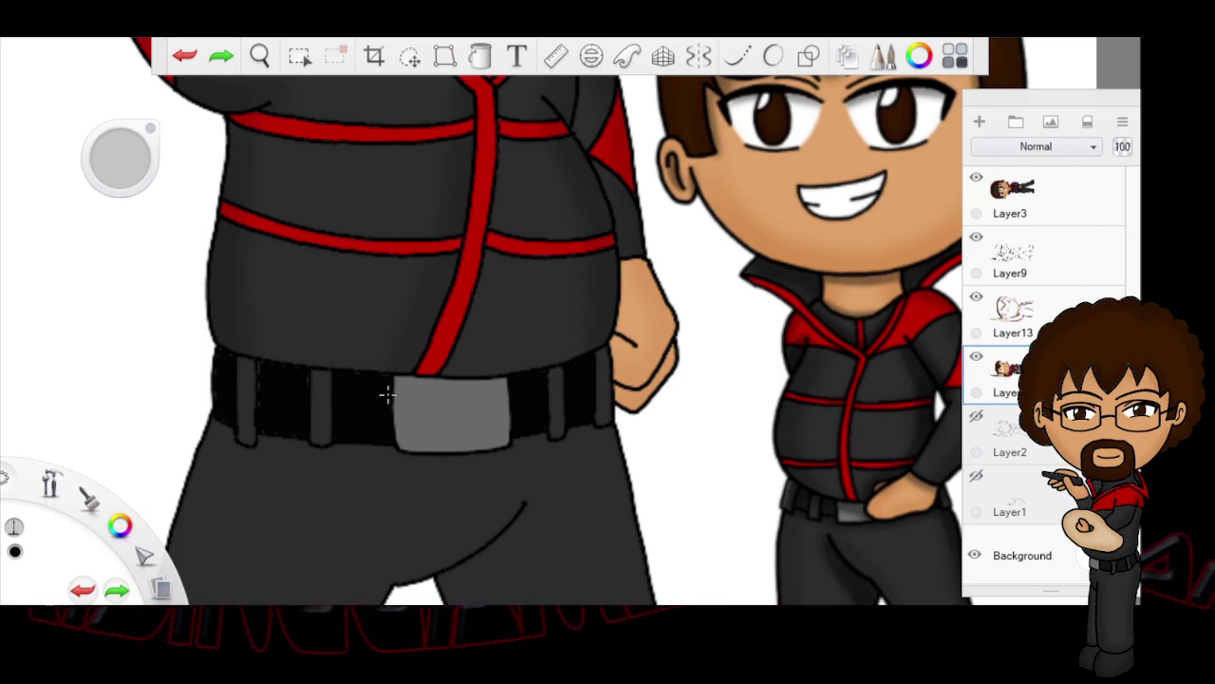
drag(360, 374, 316, 376)
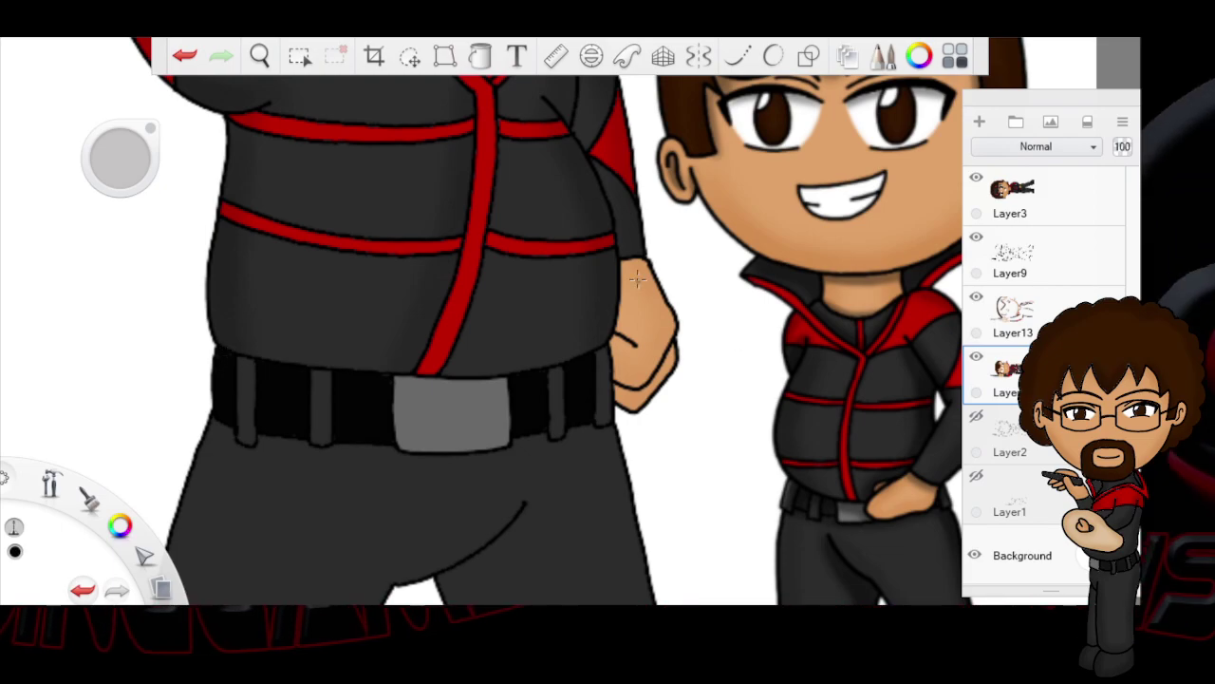
Step: Sample the dark trouser shade from the reference character, then select the large character's trousers with the Magic Wand and airbrush them
click(259, 55)
drag(651, 331, 532, 365)
drag(685, 350, 598, 383)
drag(526, 403, 493, 404)
drag(610, 439, 607, 397)
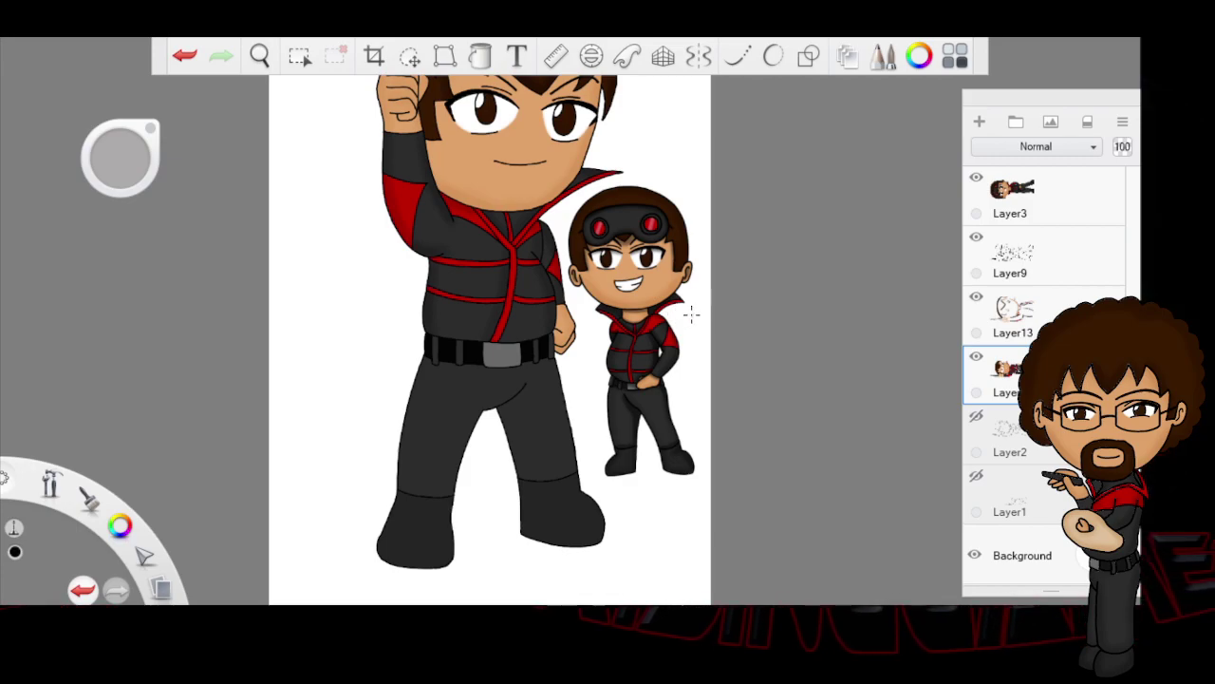
key(alt)
drag(636, 402, 611, 403)
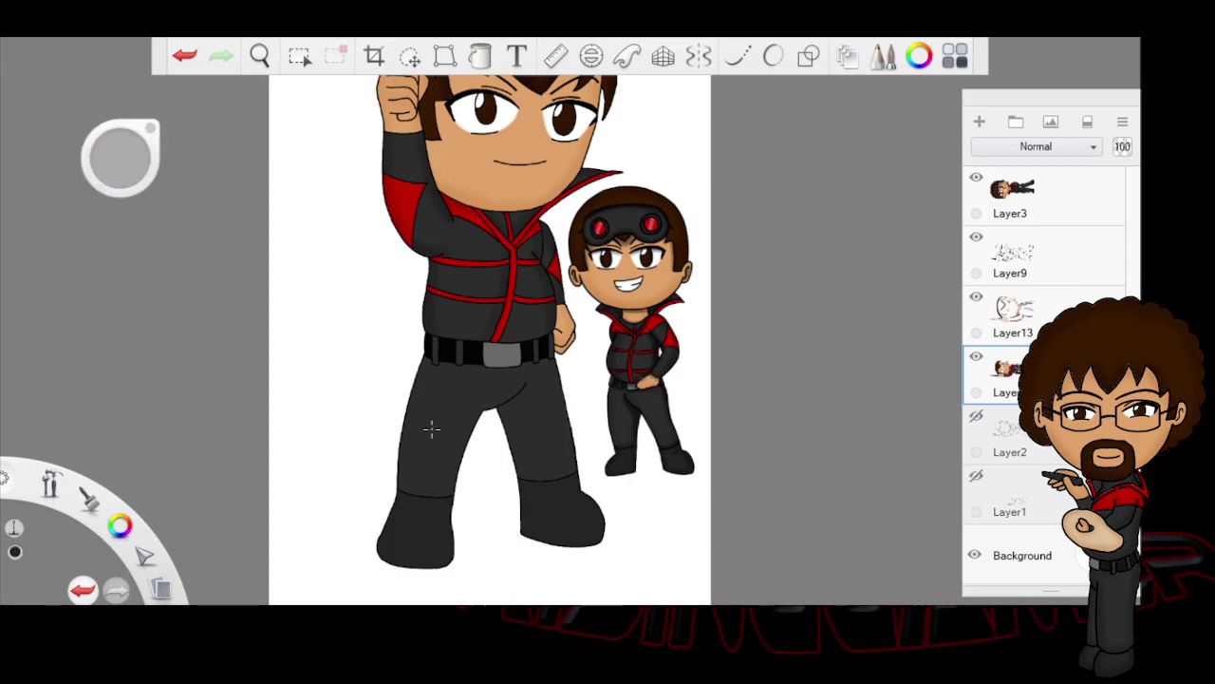
click(299, 55)
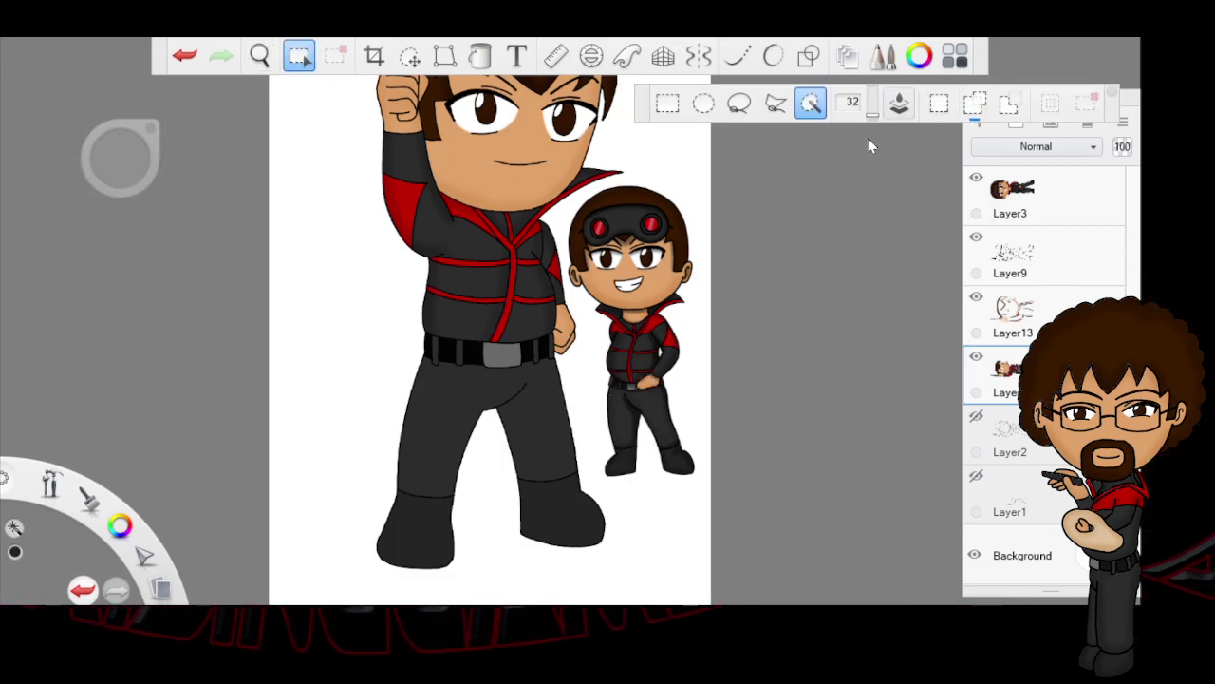
click(460, 406)
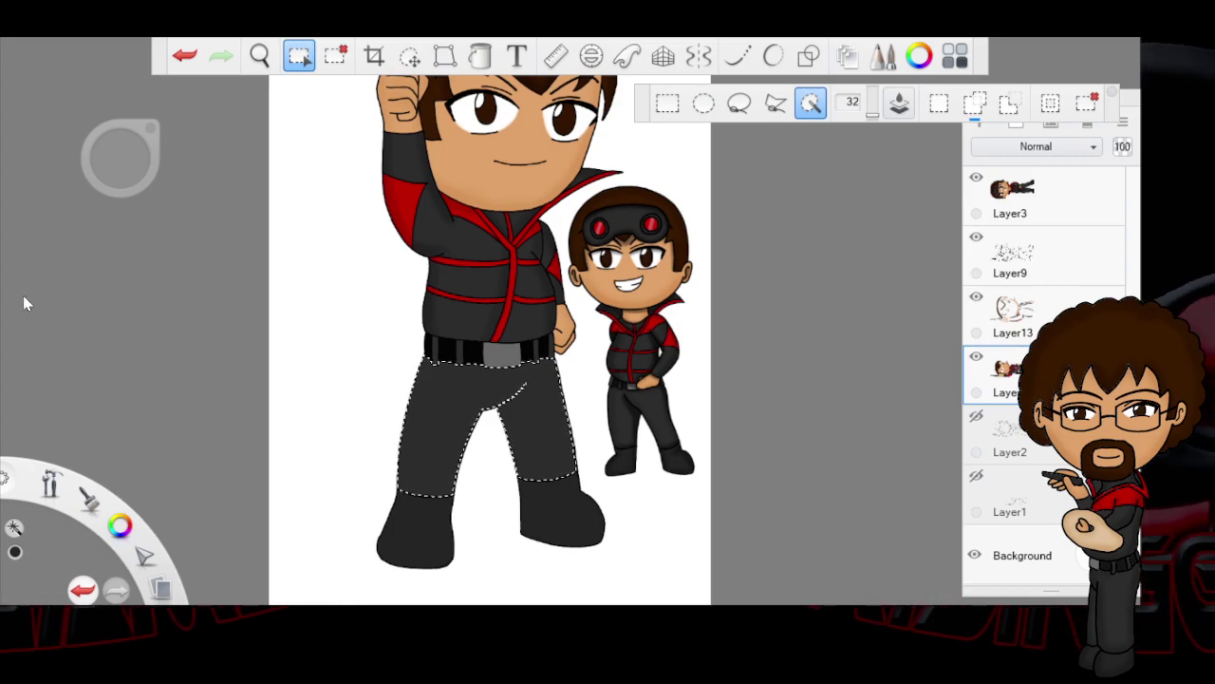
key(b)
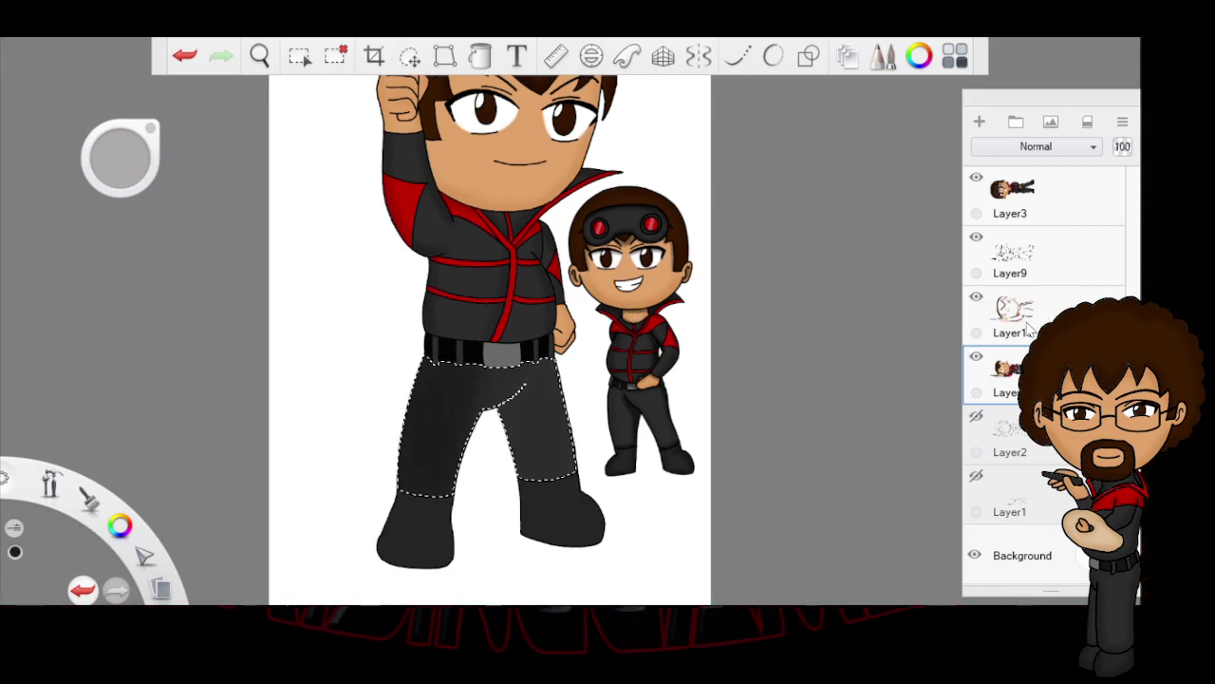
Step: Check the trouser airbrushing with undo and redo, shade the selected trousers' edges on Layer13, and clear the selection
click(189, 60)
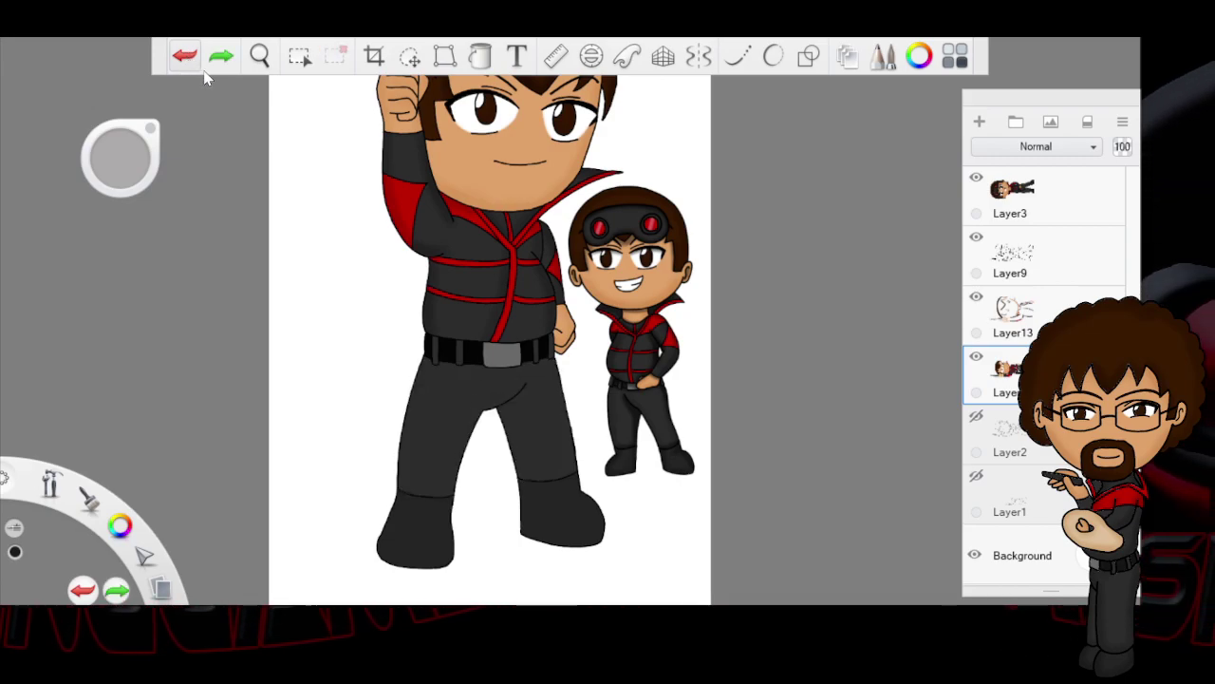
click(221, 57)
key(ctrl+y)
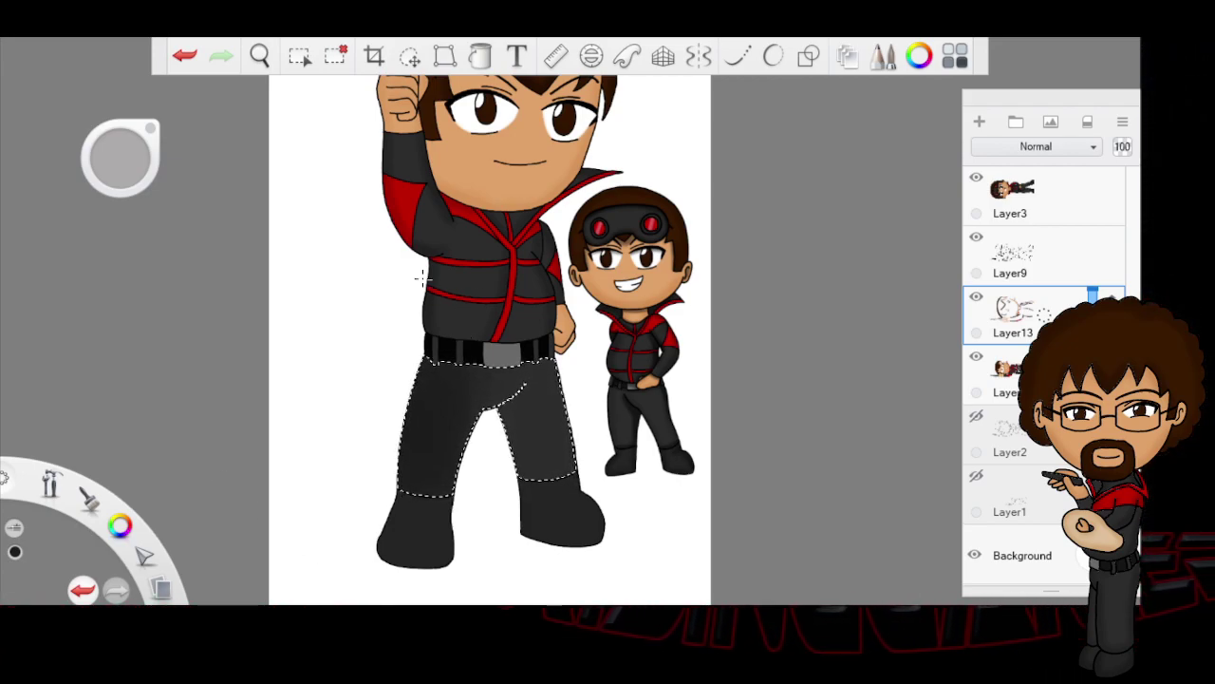
mouse_move(142, 163)
mouse_down()
mouse_move(114, 260)
mouse_move(52, 280)
mouse_move(100, 285)
mouse_up()
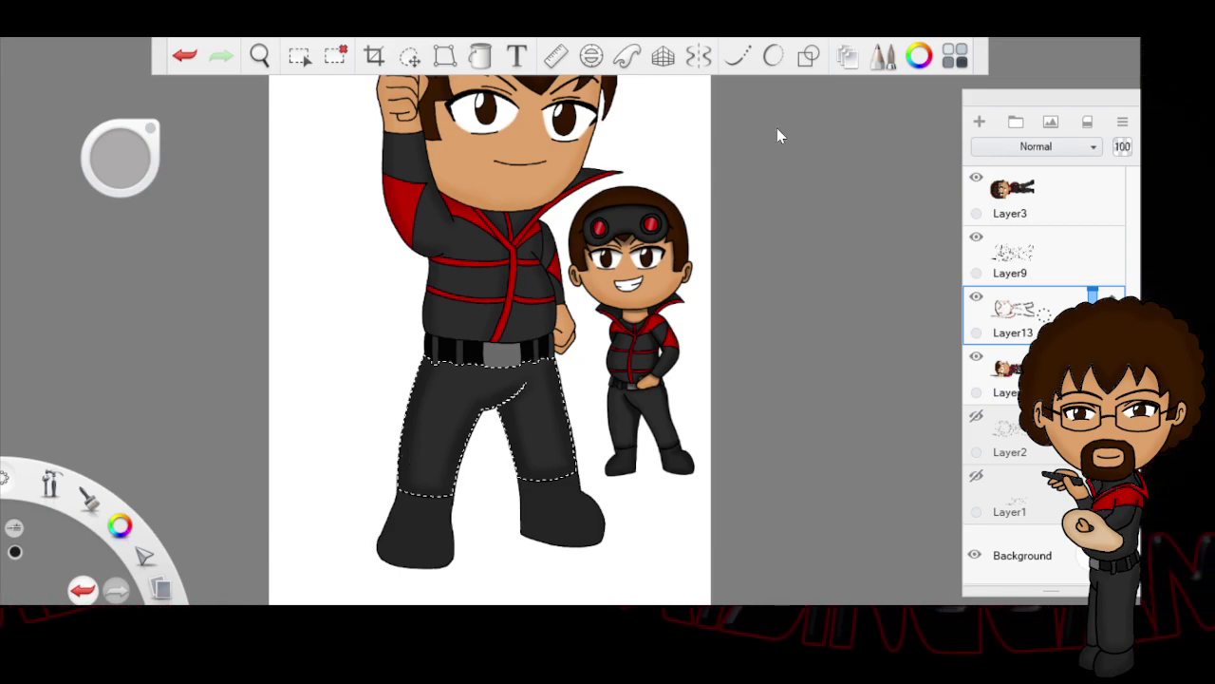
click(337, 55)
Step: Add both of the large character's boots to a Magic Wand selection, sample the reference boot's dark tone, airbrush their edges, and deselect
click(299, 55)
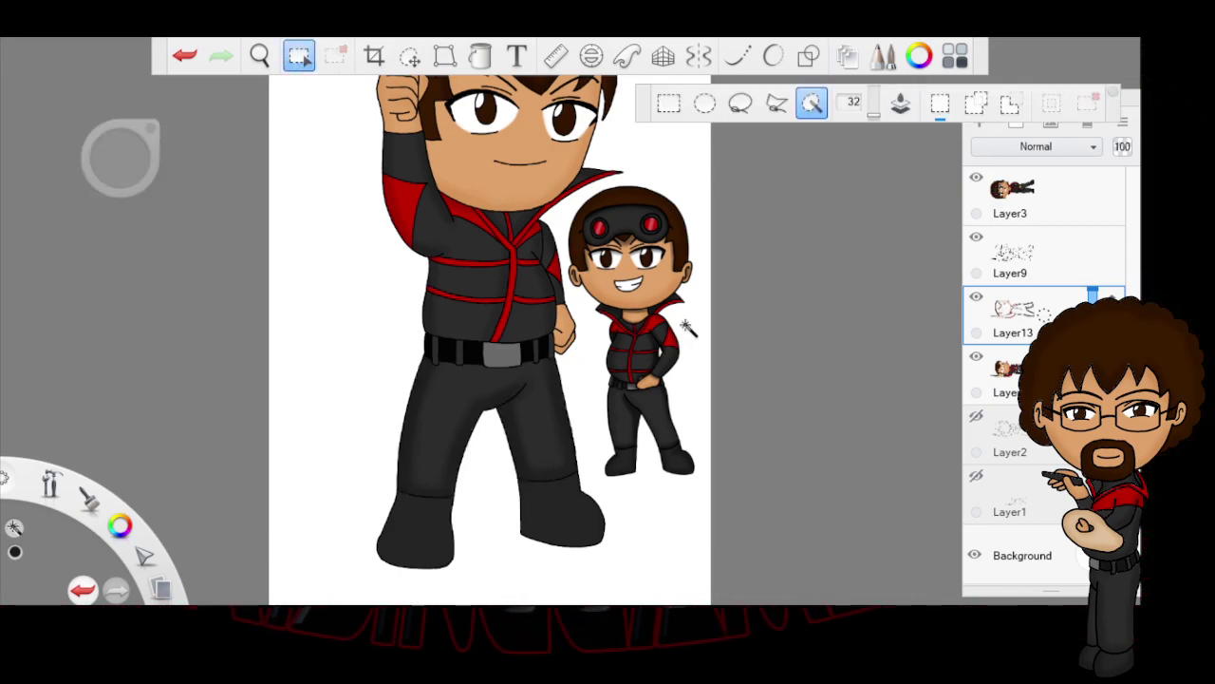
click(976, 102)
click(436, 520)
key(i)
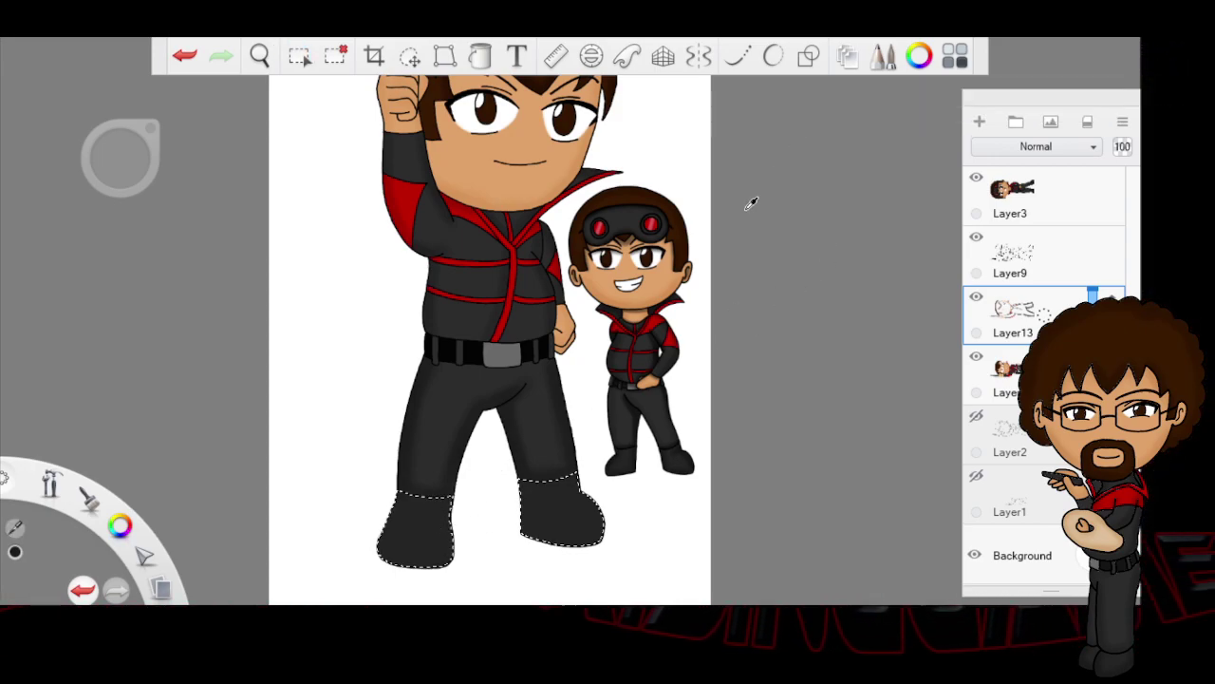
drag(665, 455, 663, 435)
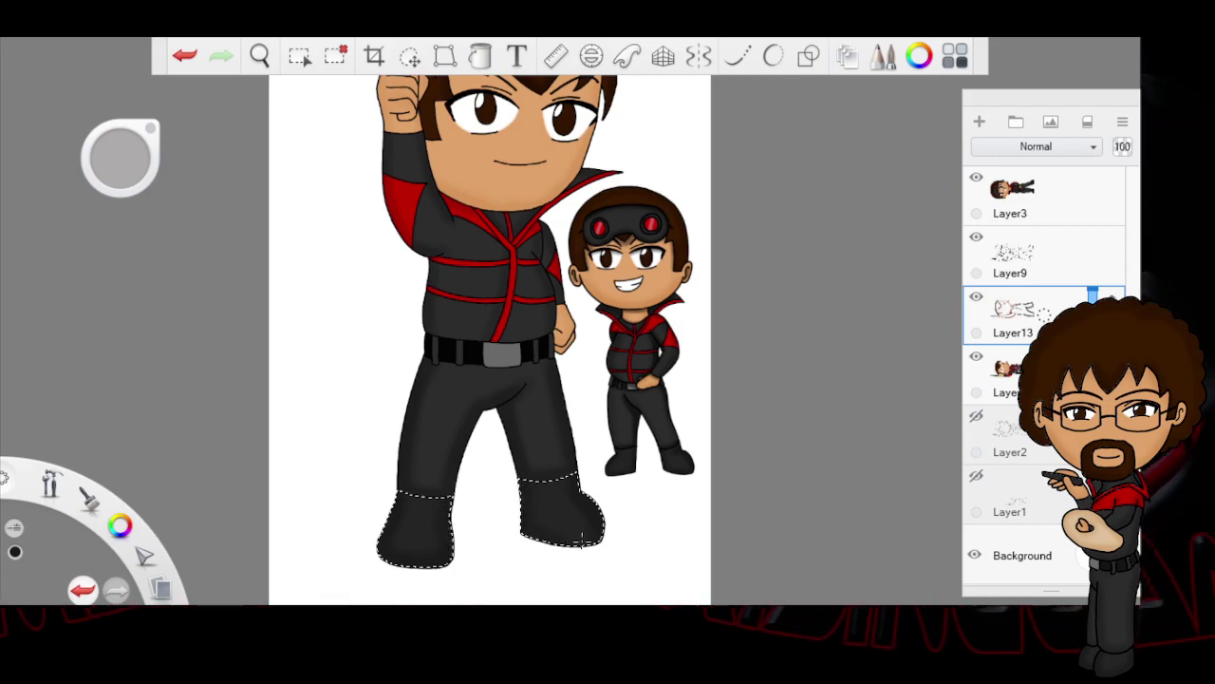
click(334, 57)
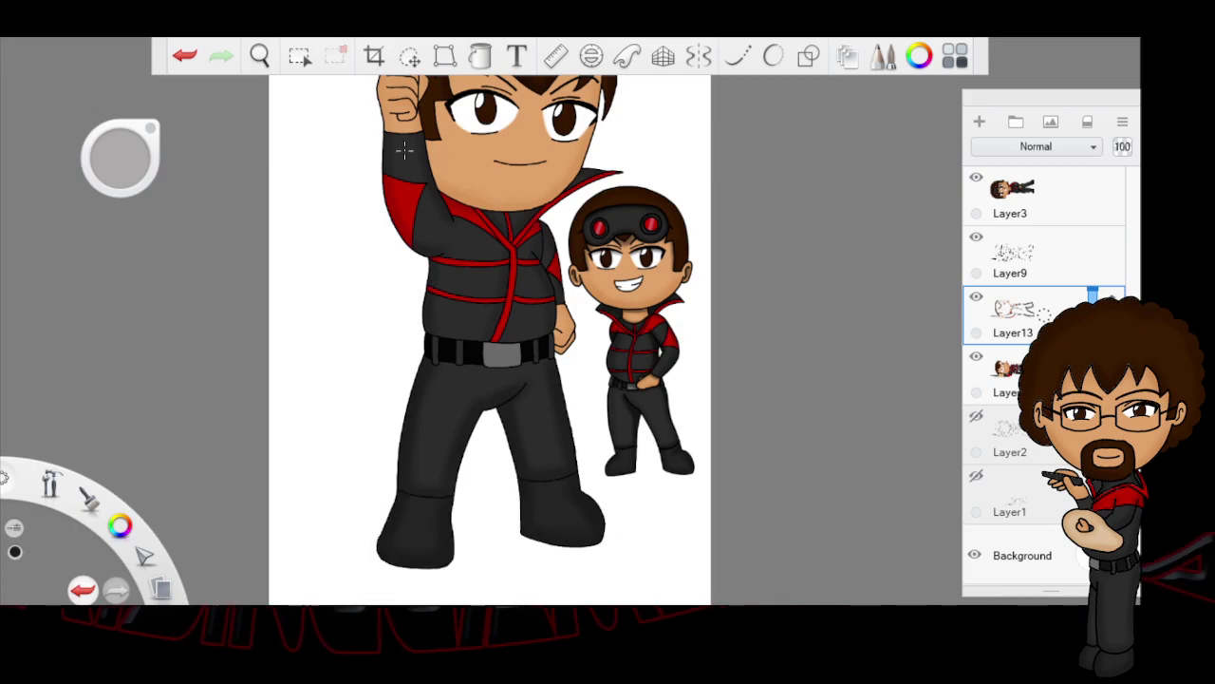
Step: Add a new layer above Layer13 for cast shadows and lower its opacity to 47
click(259, 55)
drag(700, 339, 655, 340)
drag(715, 293, 686, 368)
drag(662, 410, 658, 397)
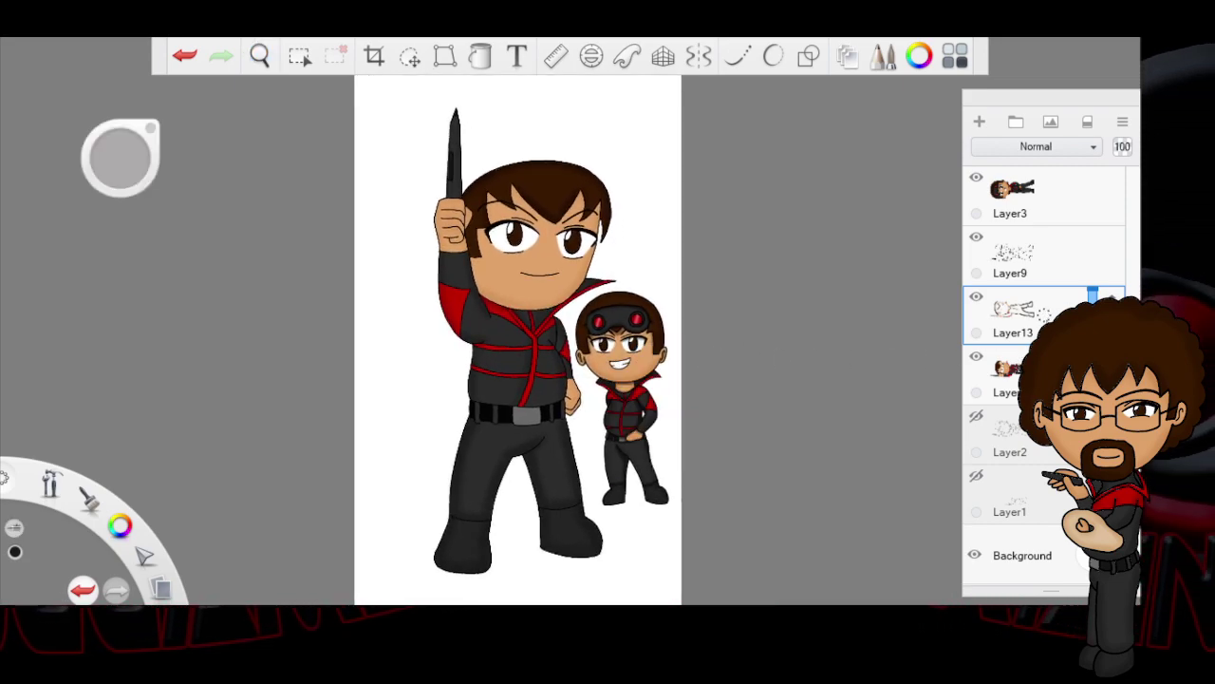
click(979, 121)
drag(1092, 298, 1092, 317)
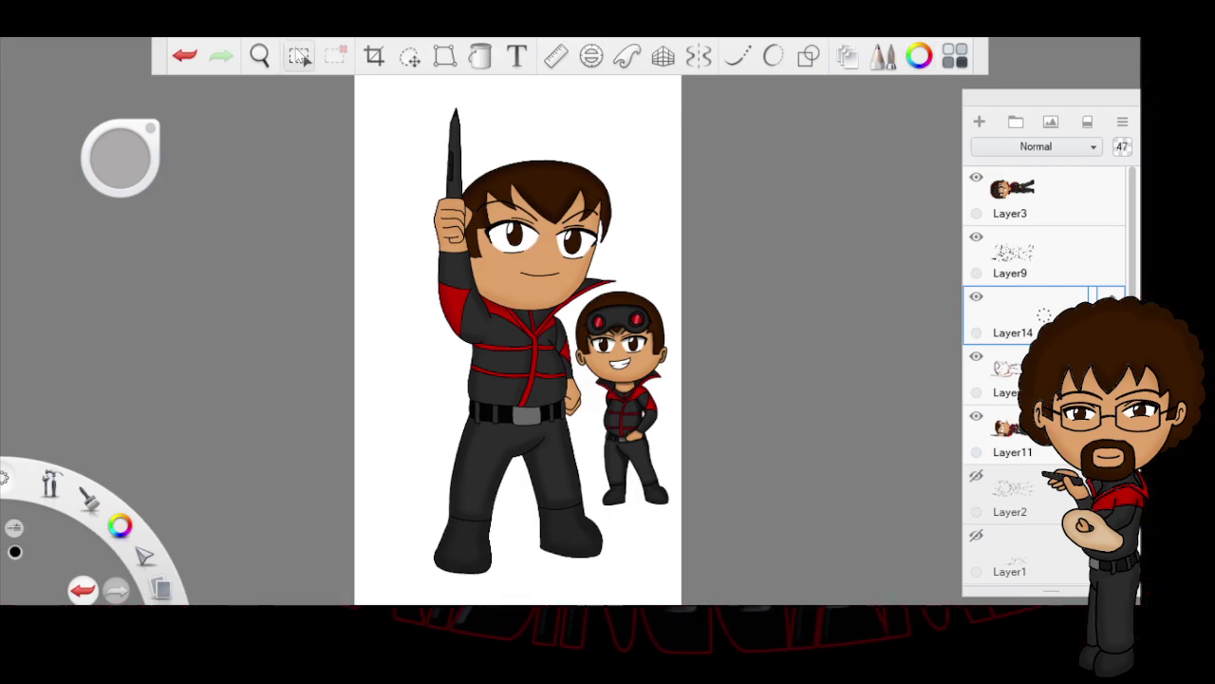
Step: Airbrush soft black shadows on the large character's forehead beneath the jagged fringe on Layer14
click(265, 56)
mouse_move(570, 187)
mouse_down()
mouse_move(798, 254)
mouse_move(917, 104)
mouse_up()
mouse_move(510, 380)
mouse_down()
mouse_move(552, 372)
mouse_move(608, 282)
mouse_up()
drag(655, 230, 647, 439)
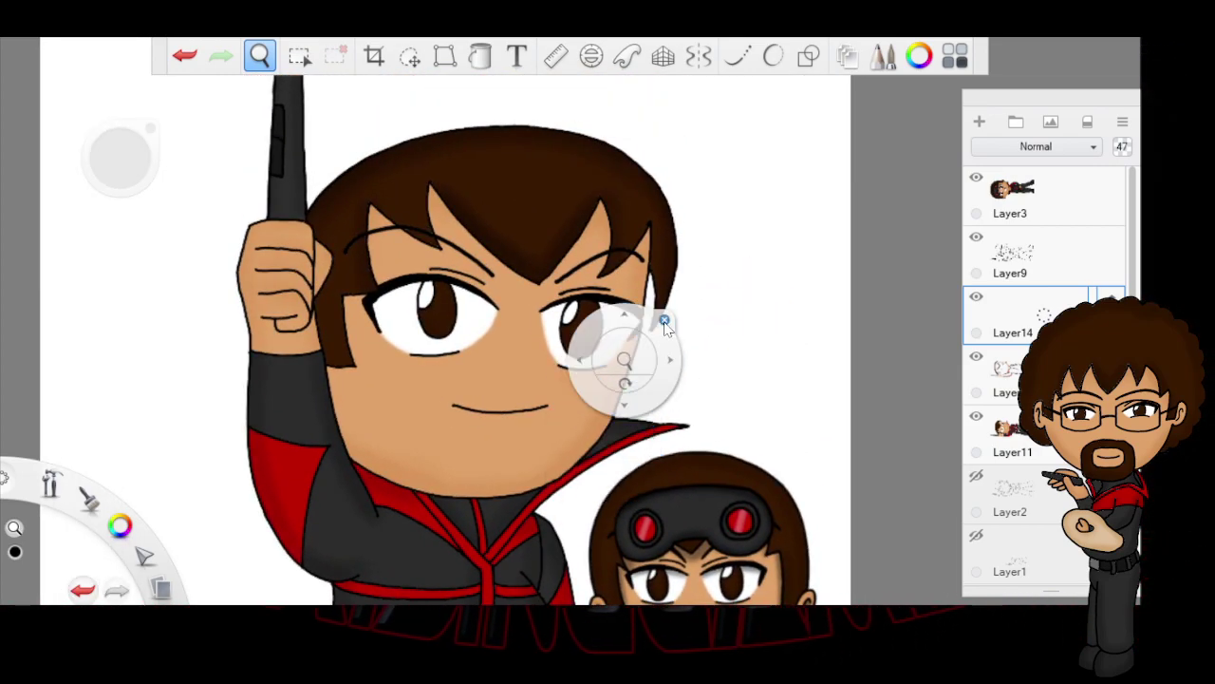
click(664, 323)
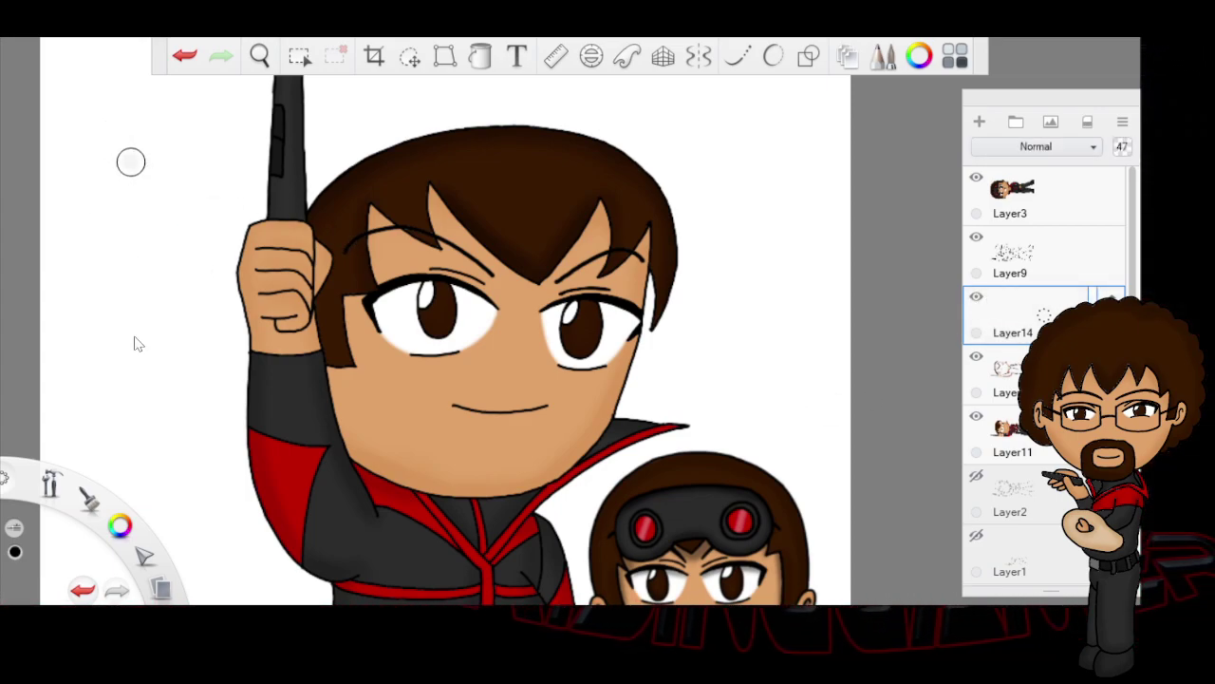
drag(377, 274, 371, 204)
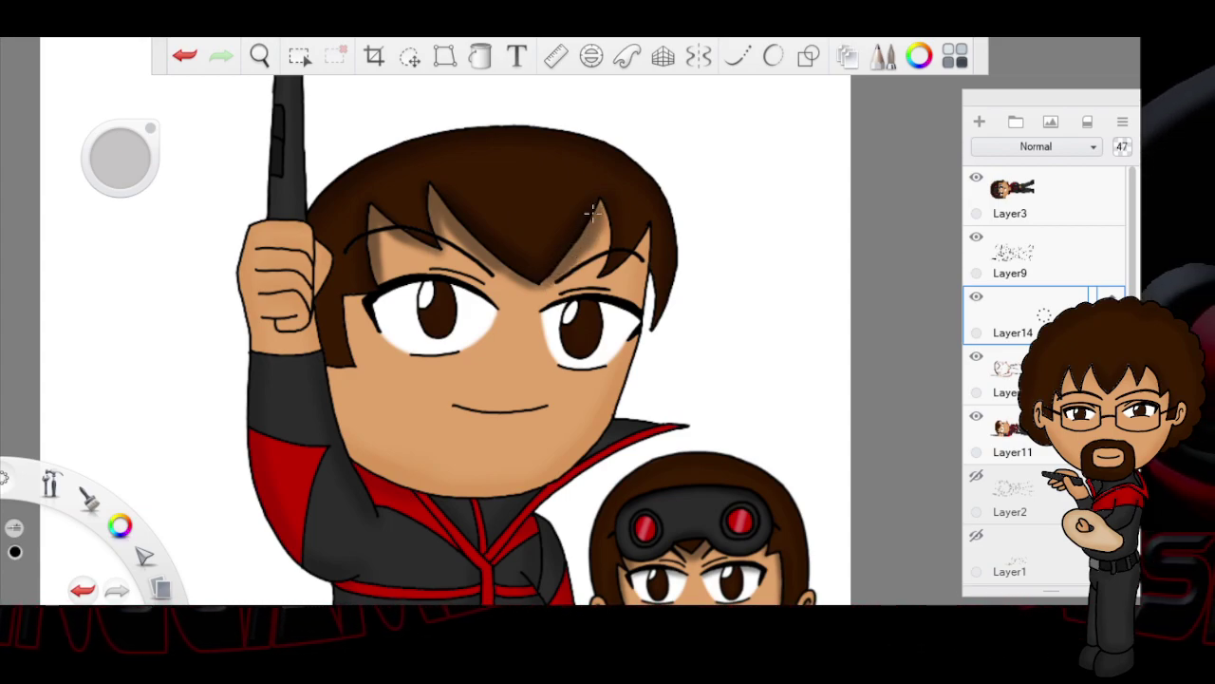
Step: Select the hair with the Magic Wand while Layer13 is temporarily hidden, airbrush shadow beside the raised fist, and deselect
click(977, 357)
click(300, 57)
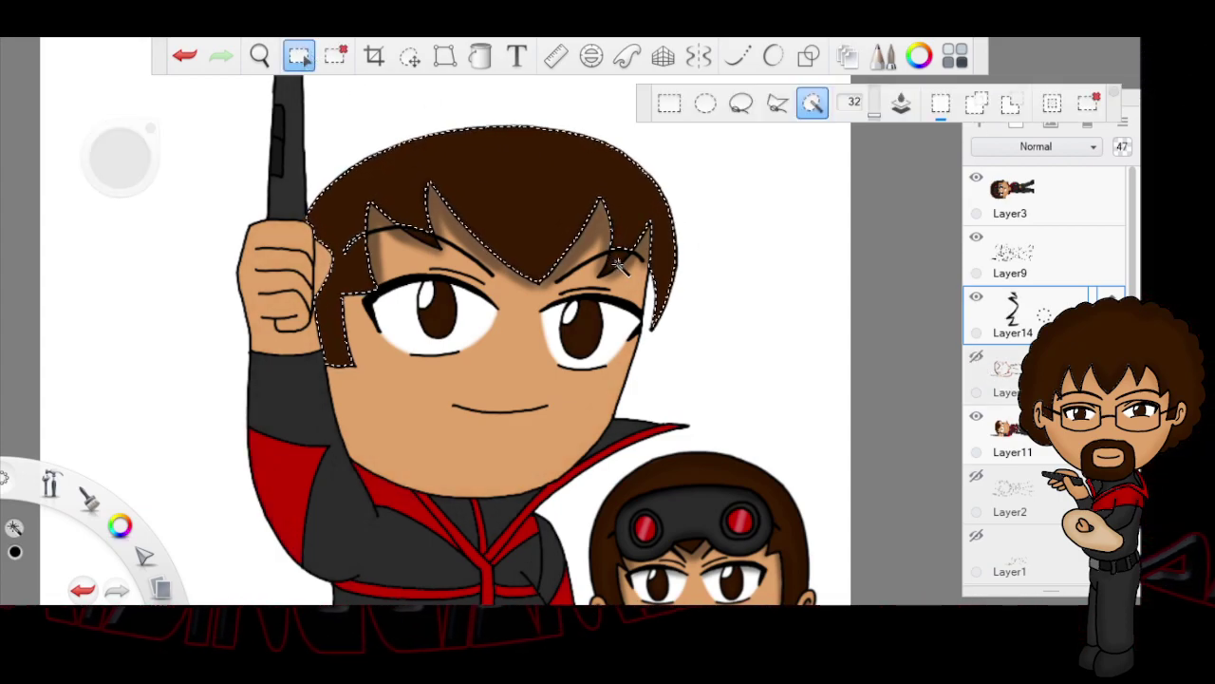
click(977, 357)
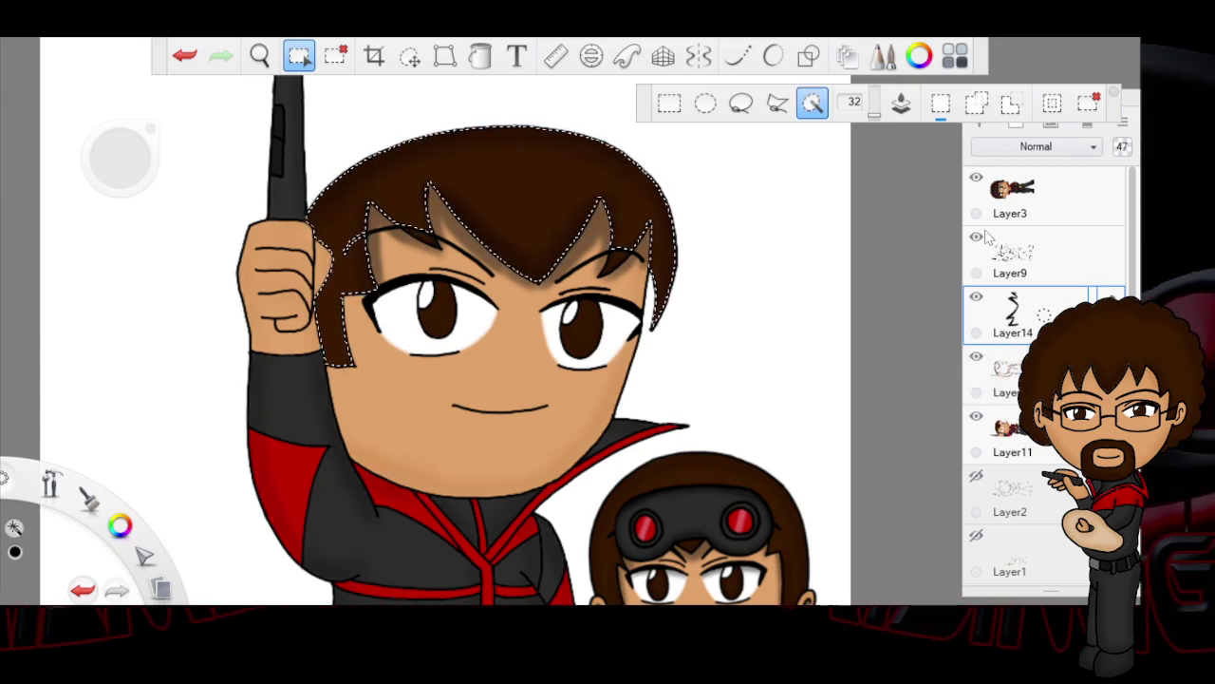
key(b)
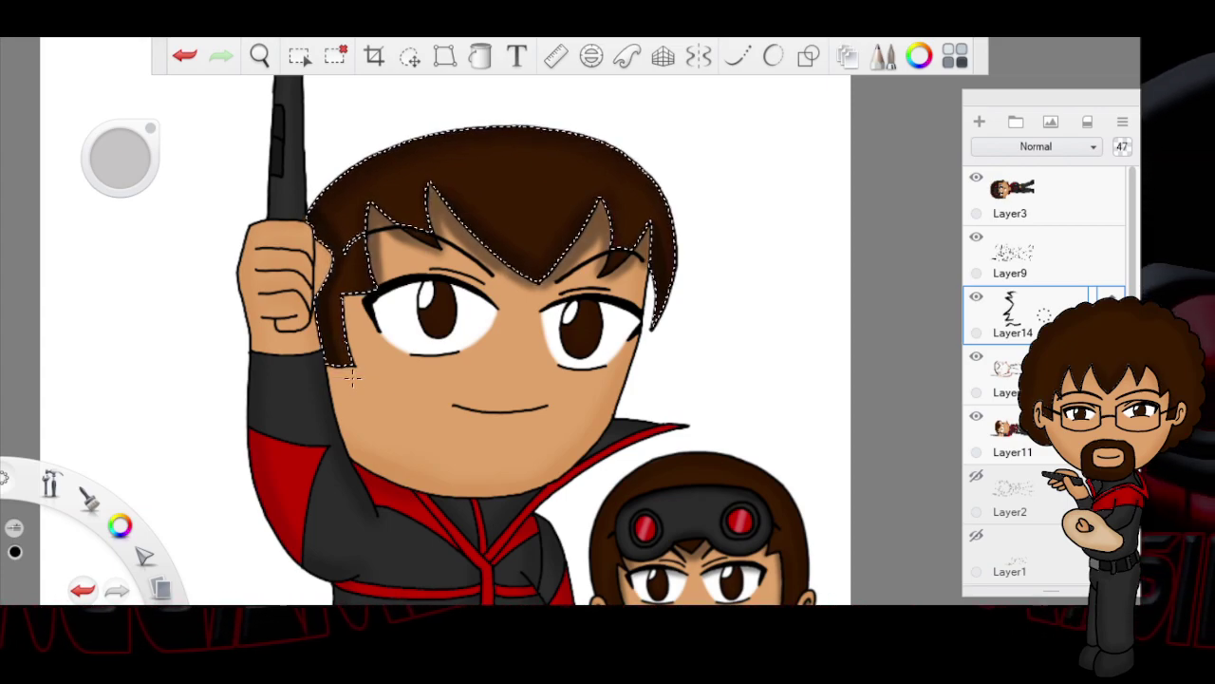
click(337, 57)
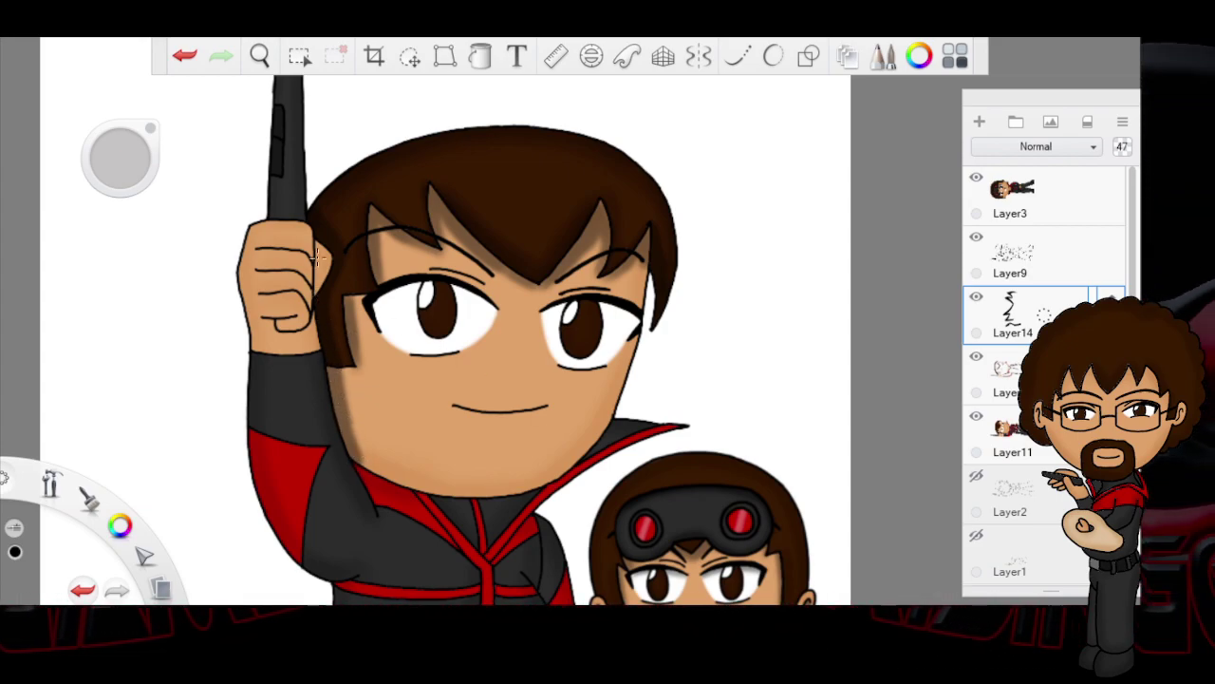
Step: Airbrush shadows along the finger creases and wrist of the raised fist, undoing one unwanted stroke
drag(317, 294, 319, 268)
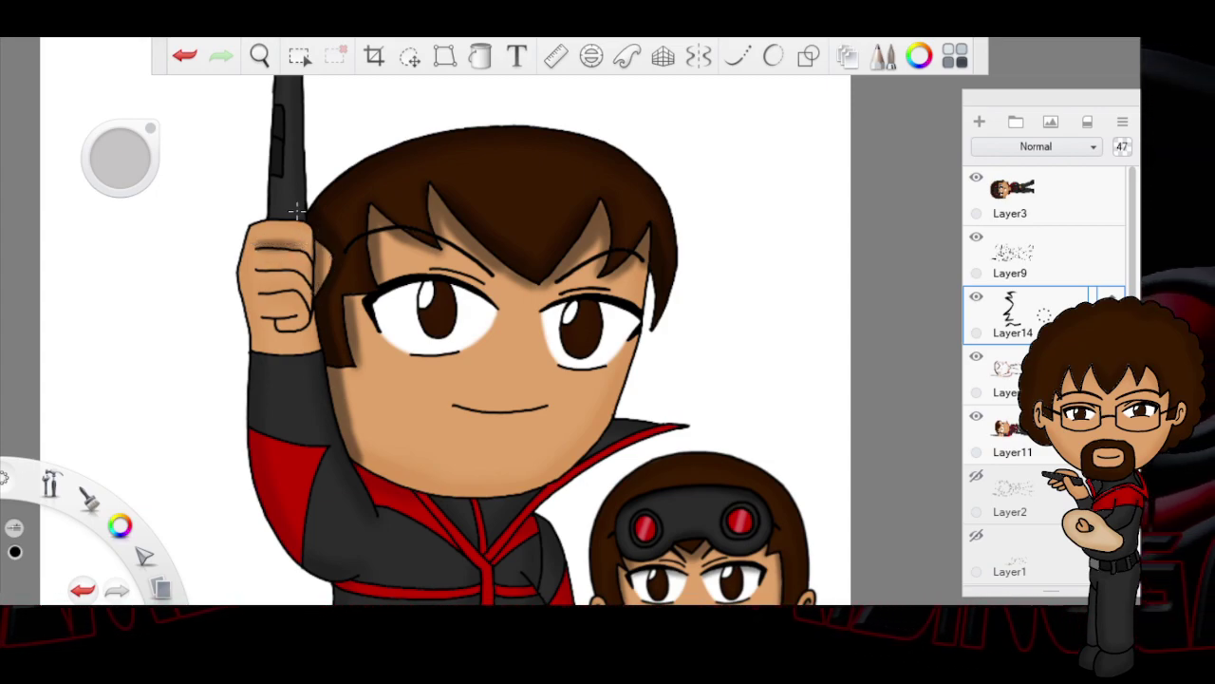
click(185, 55)
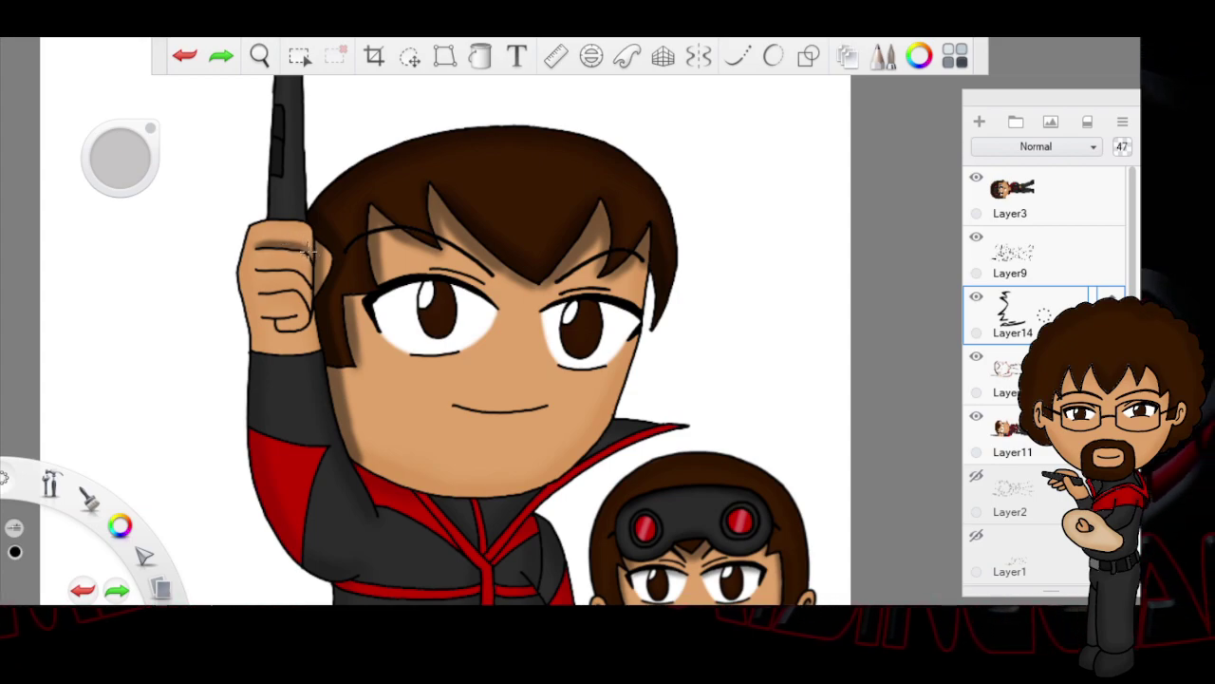
drag(296, 245, 264, 262)
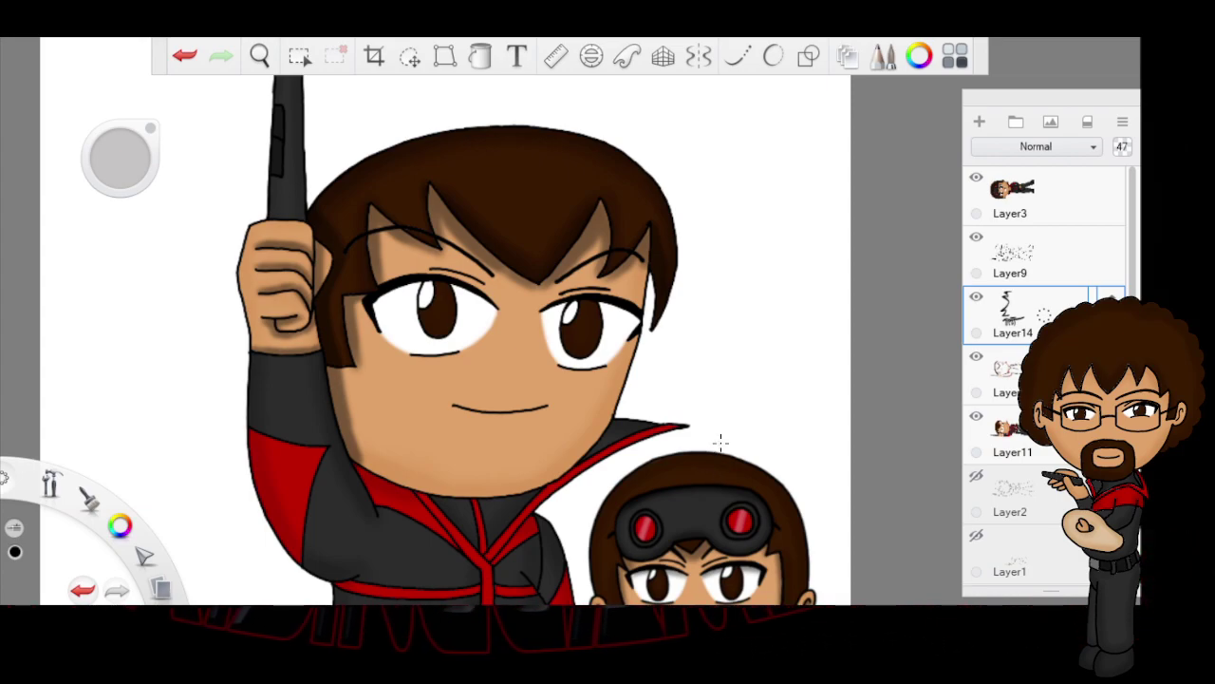
Step: Airbrush shadows along the face's edge, on the collar beneath the chin, and across the jacket's torso and sleeves
click(259, 55)
drag(604, 526, 570, 366)
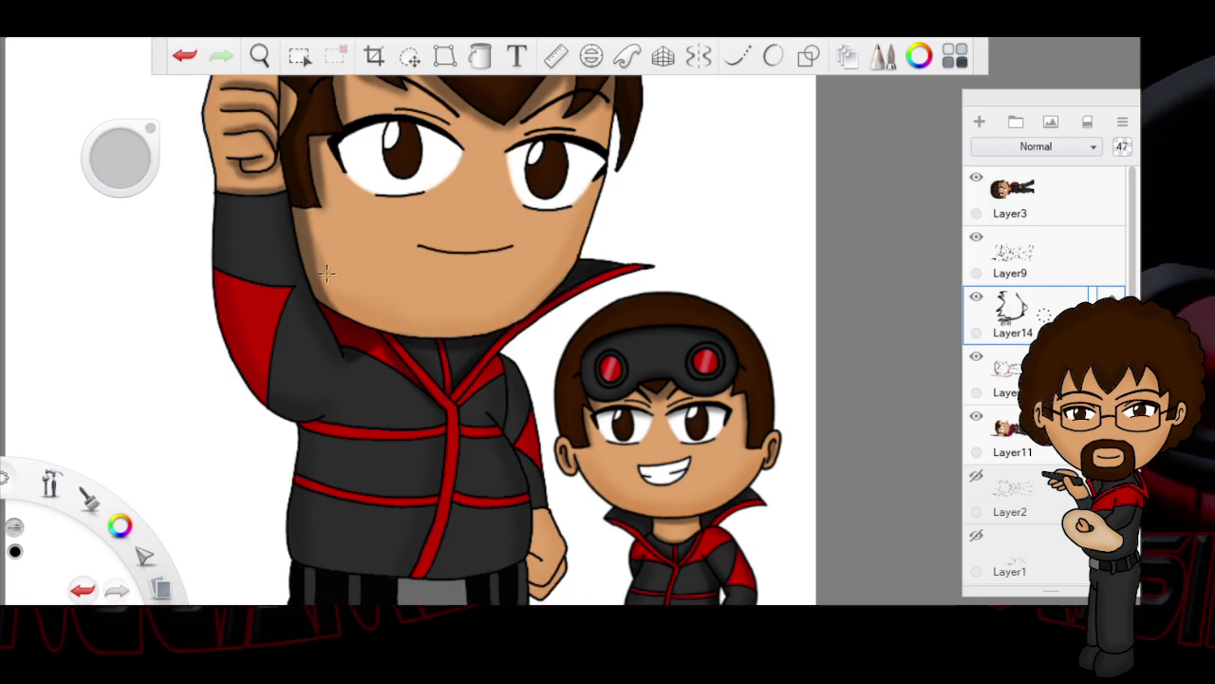
mouse_move(332, 289)
mouse_down()
mouse_move(305, 228)
mouse_move(345, 323)
mouse_up()
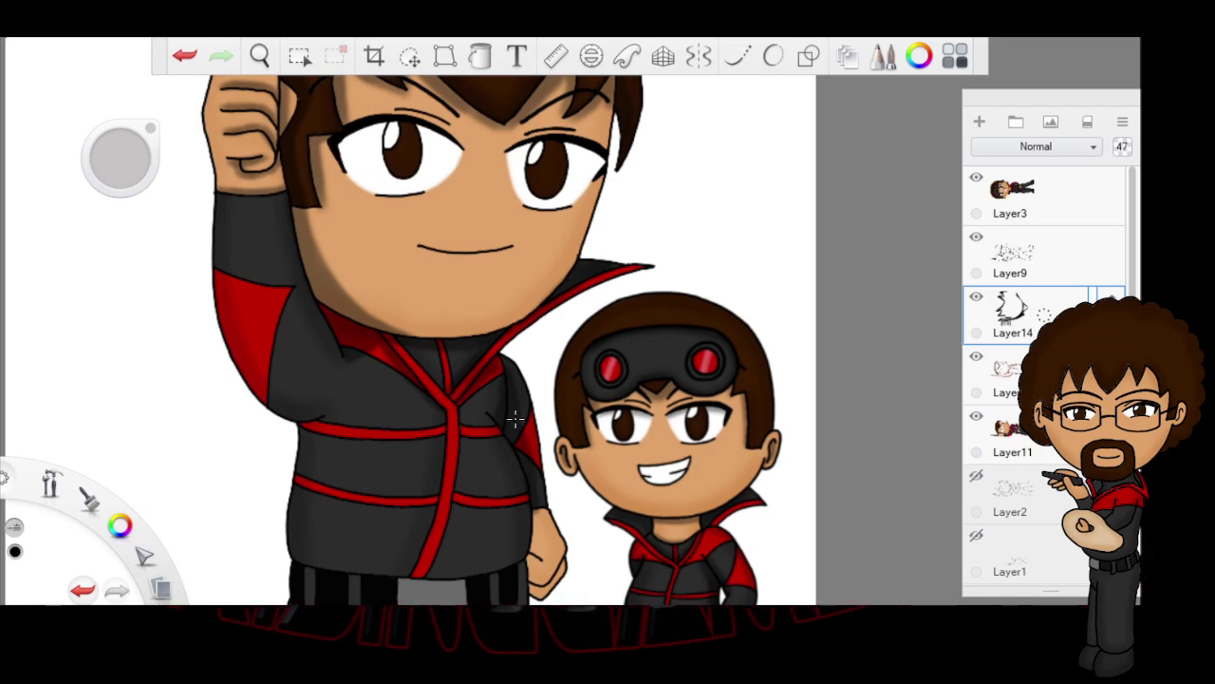
key(space)
drag(571, 494, 634, 346)
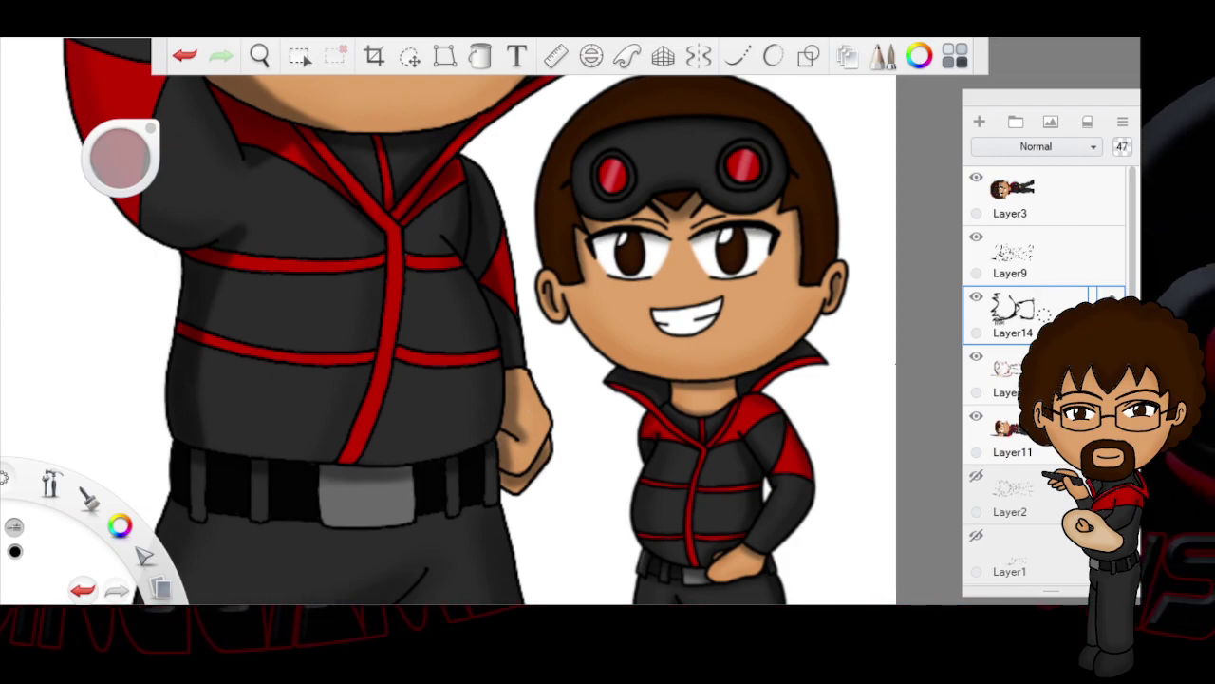
Step: On Layer13 with Layer14 hidden, sample the reference buckle's grey, select the large belt buckle with the Magic Wand, and airbrush its edges
click(1017, 374)
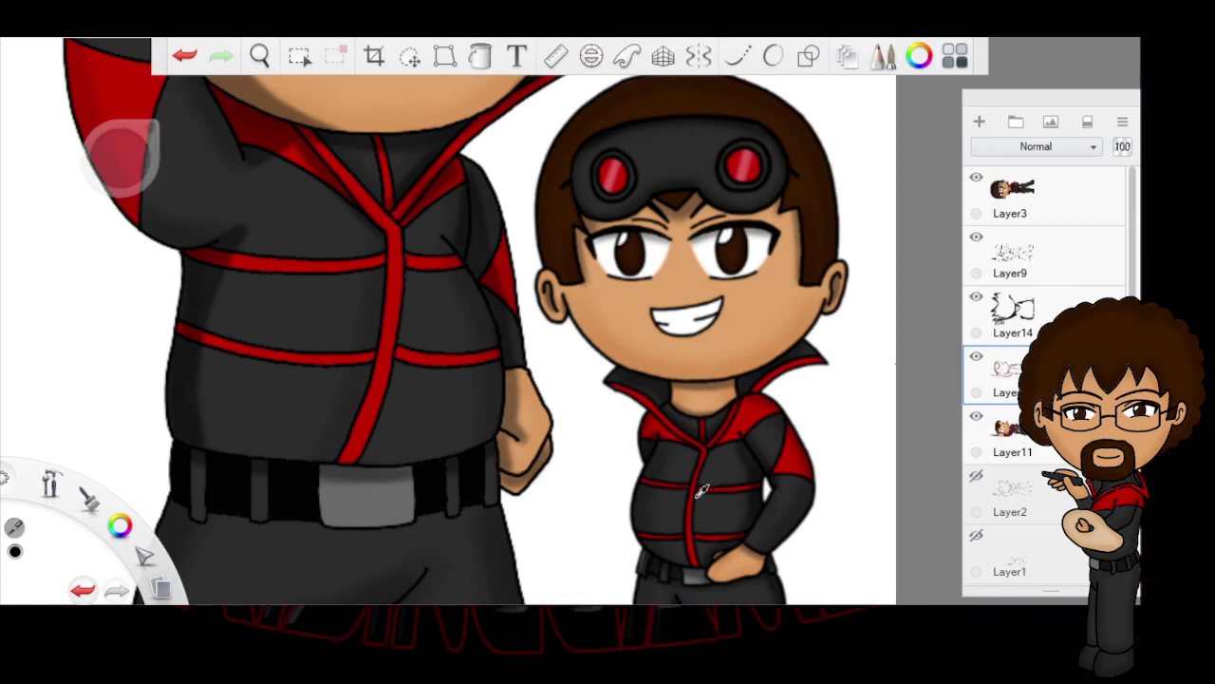
alt+click(689, 580)
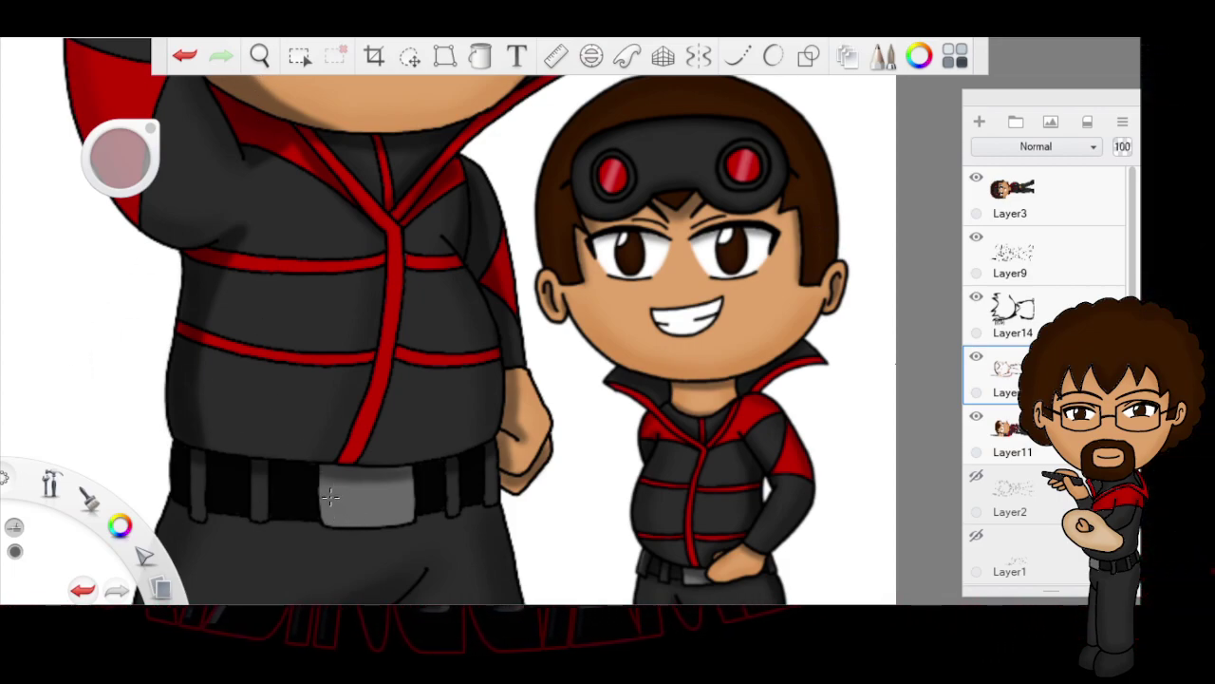
key(ctrl+z)
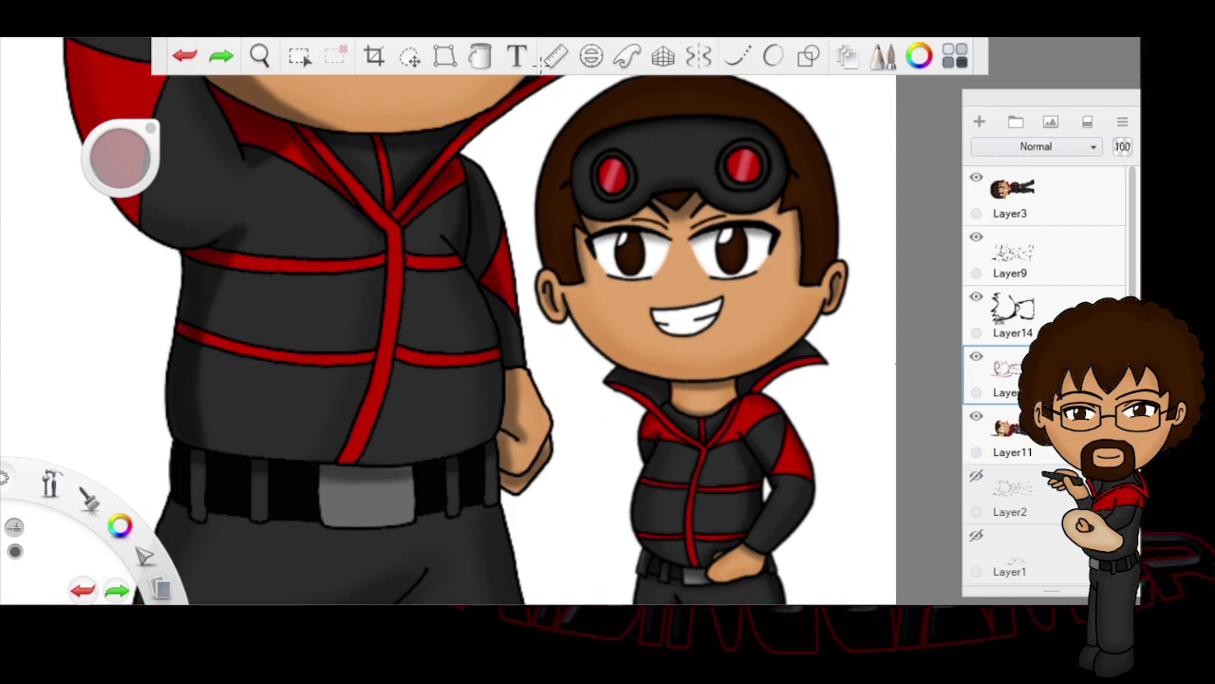
click(976, 297)
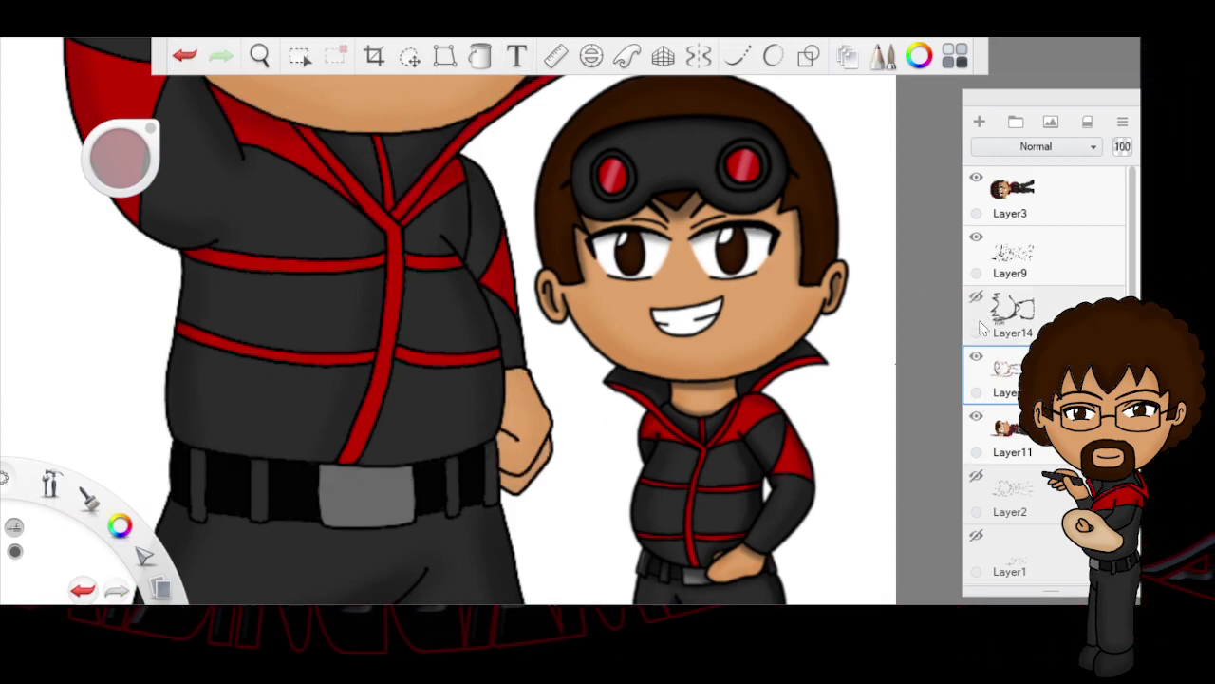
click(298, 56)
click(378, 506)
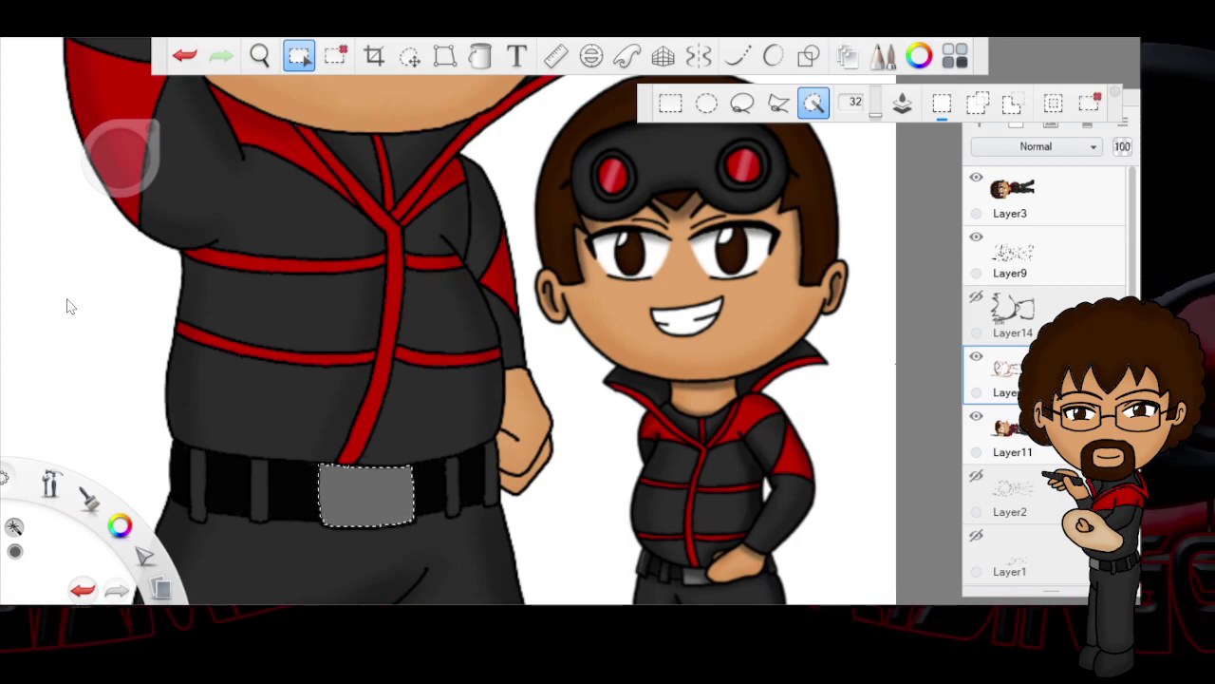
key(b)
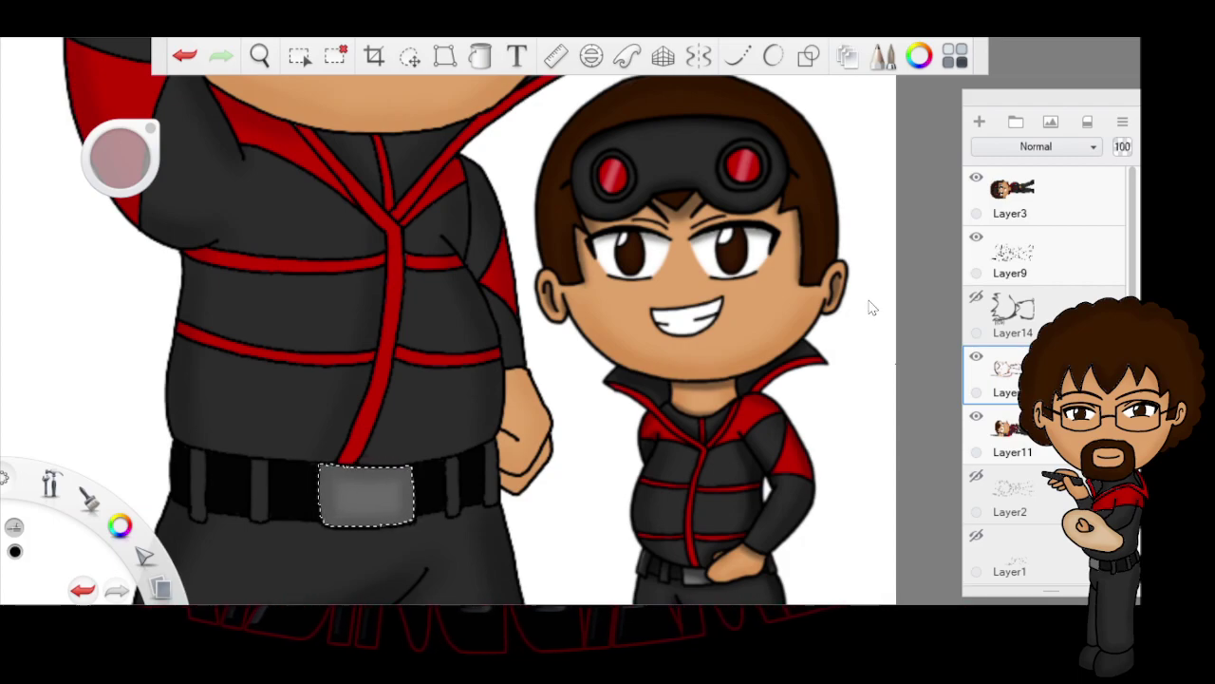
Step: Show Layer14 and make it active again, clear the buckle selection, and airbrush a shadow on the trousers beneath the belt
click(1012, 314)
click(976, 298)
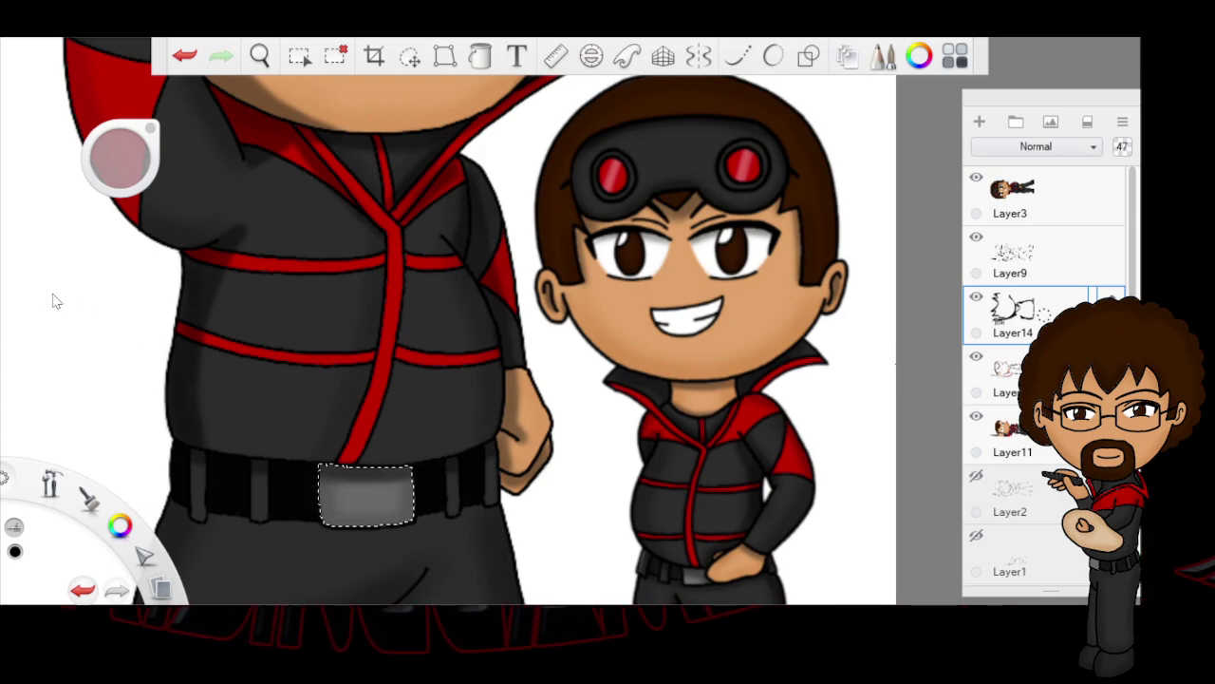
click(337, 55)
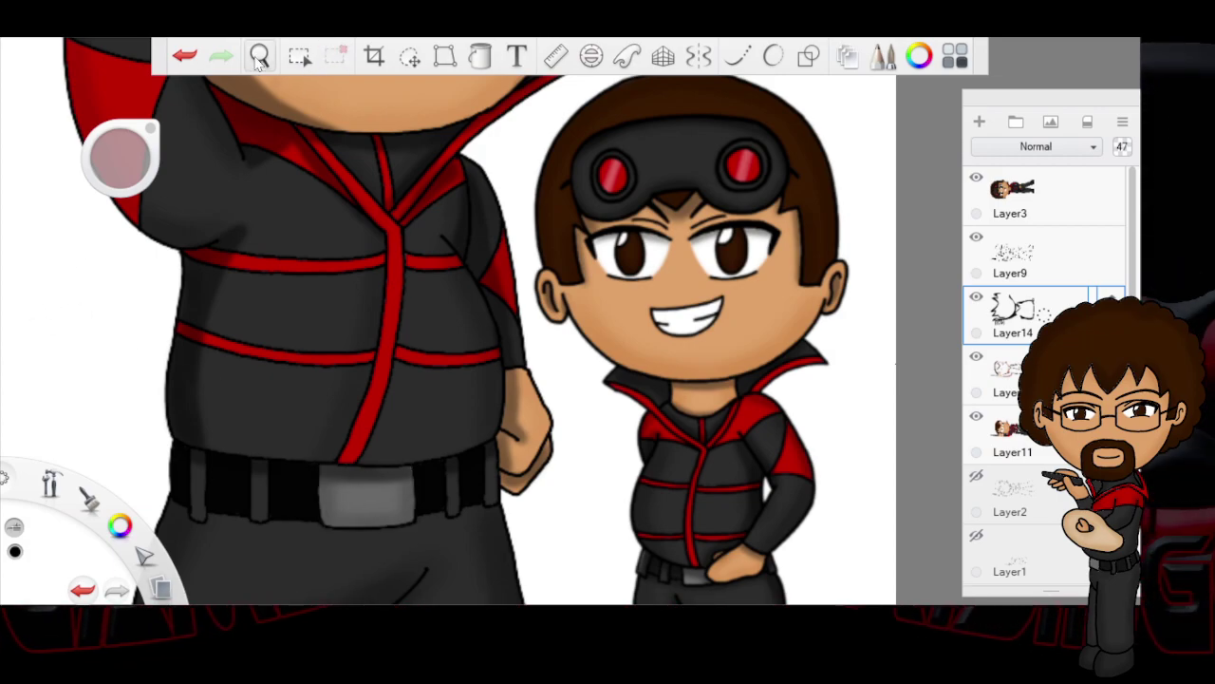
click(259, 55)
drag(576, 432, 581, 397)
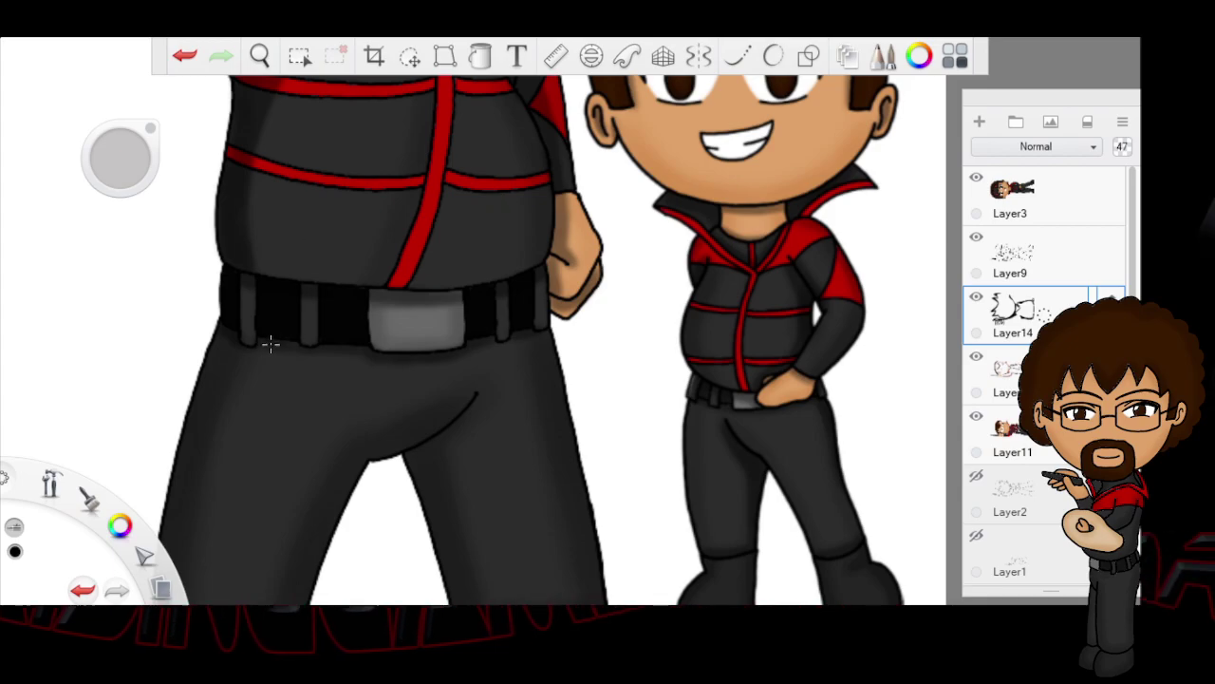
Step: Airbrush a shadow down the inner side of the large character's left trouser leg, from crotch fold to boot
click(260, 55)
drag(571, 515, 583, 291)
drag(605, 451, 623, 508)
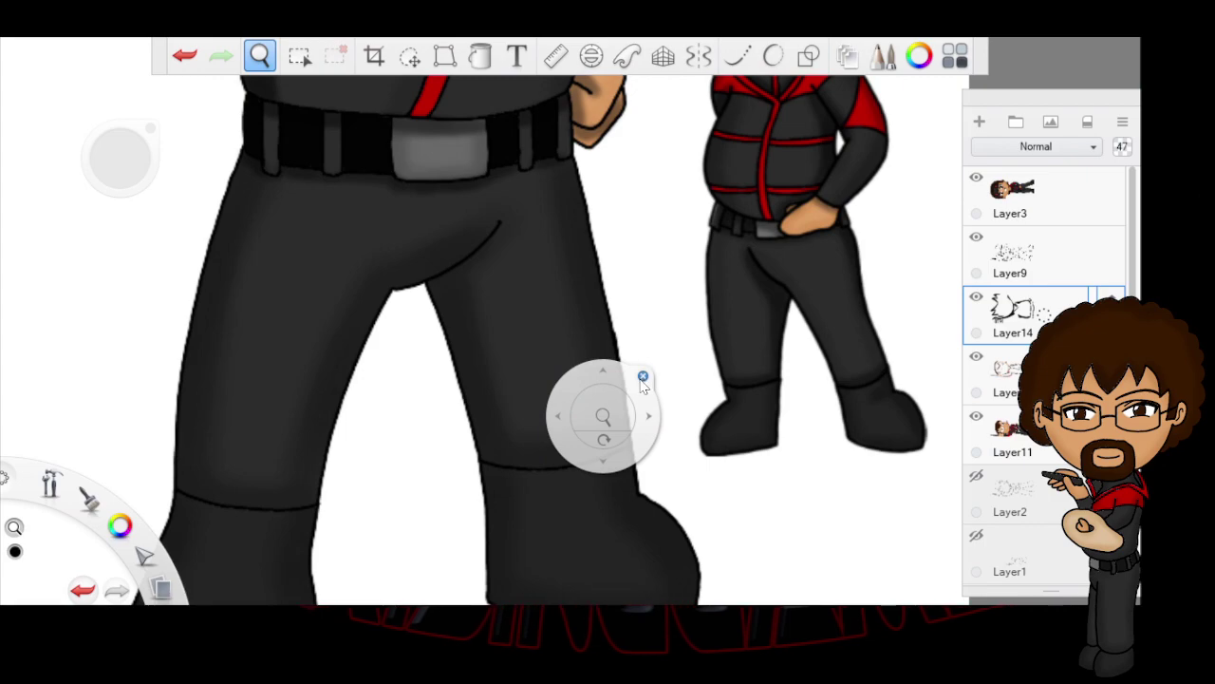
click(642, 377)
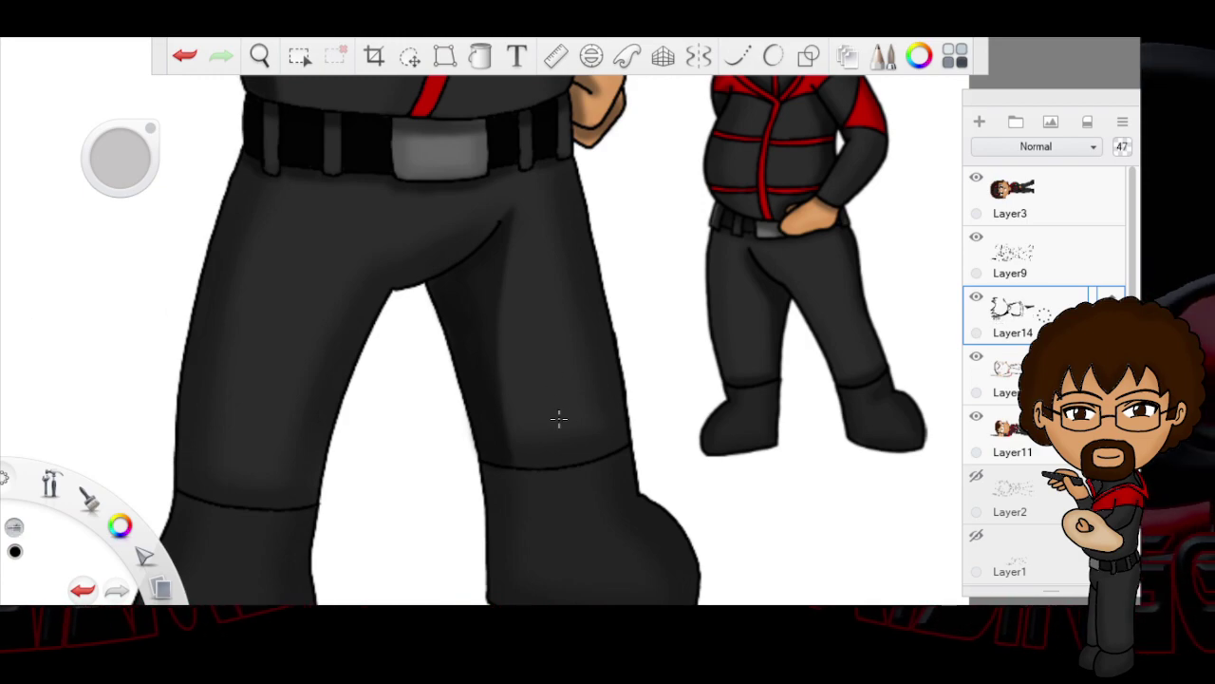
Step: Continue the leg shadow down the inner side of the left boot and darken the boots just beneath the trouser hems
click(259, 55)
drag(514, 499, 468, 319)
click(481, 242)
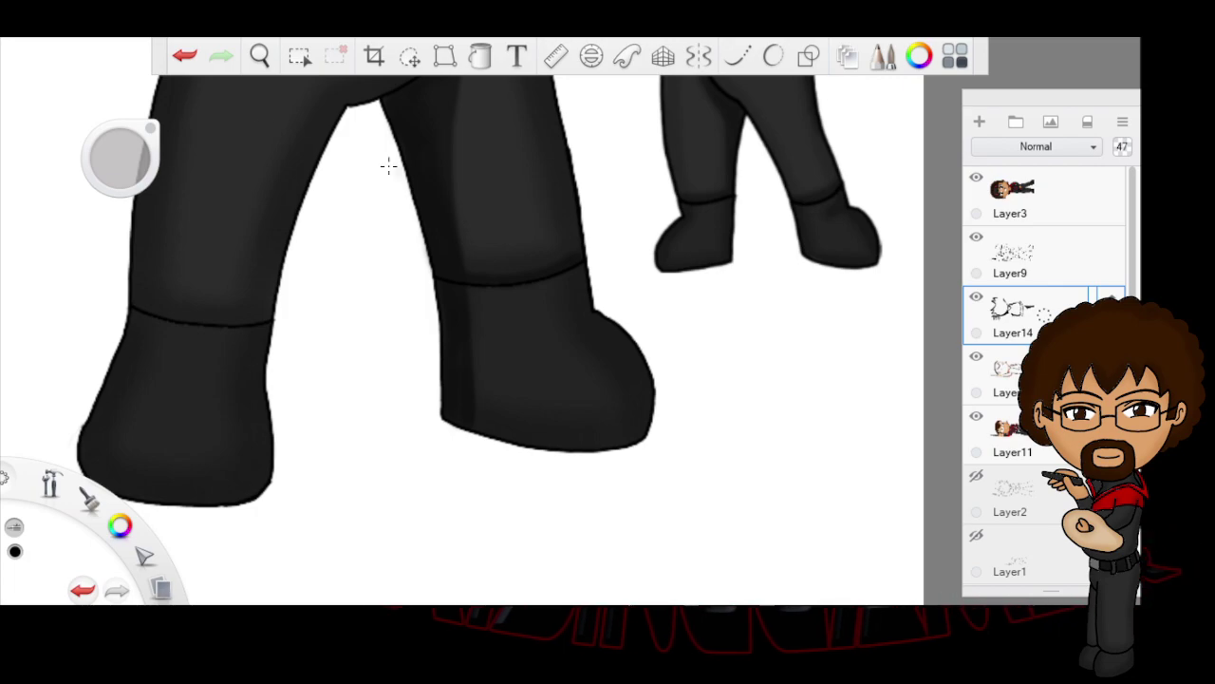
click(253, 52)
drag(371, 325, 611, 397)
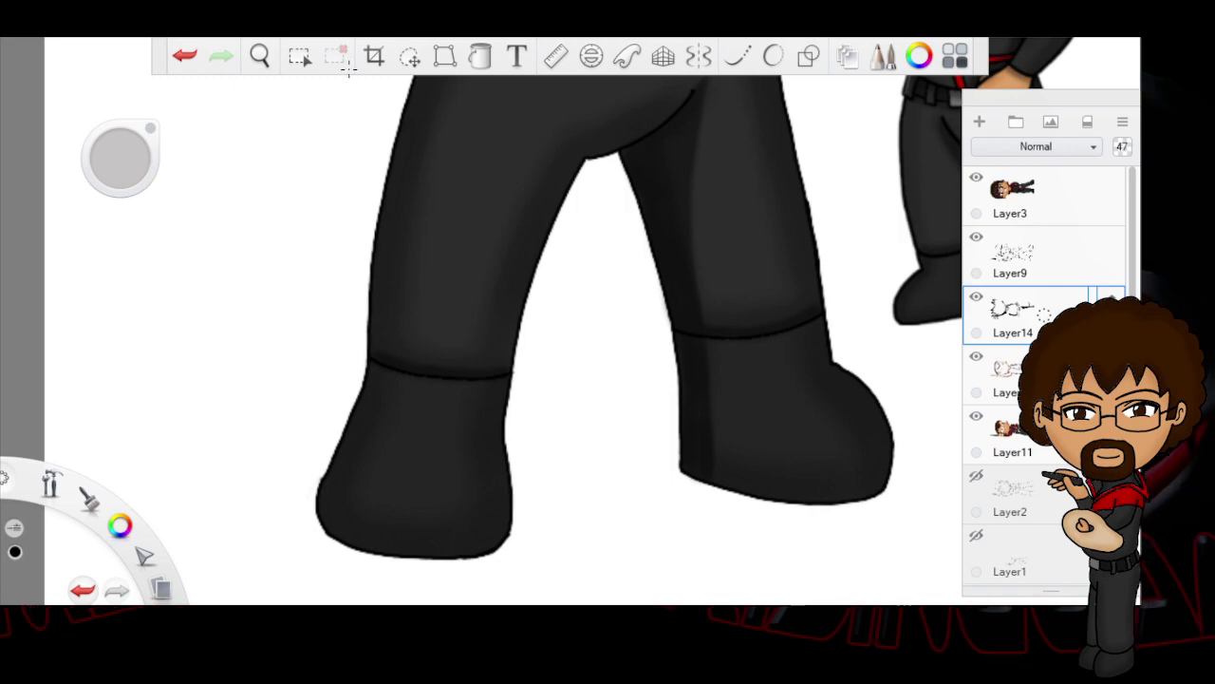
Step: Hide the reference character on Layer3 and bring the whole large character into view for checking
click(259, 55)
mouse_move(697, 278)
mouse_down()
mouse_move(564, 340)
mouse_move(531, 320)
mouse_move(535, 341)
mouse_up()
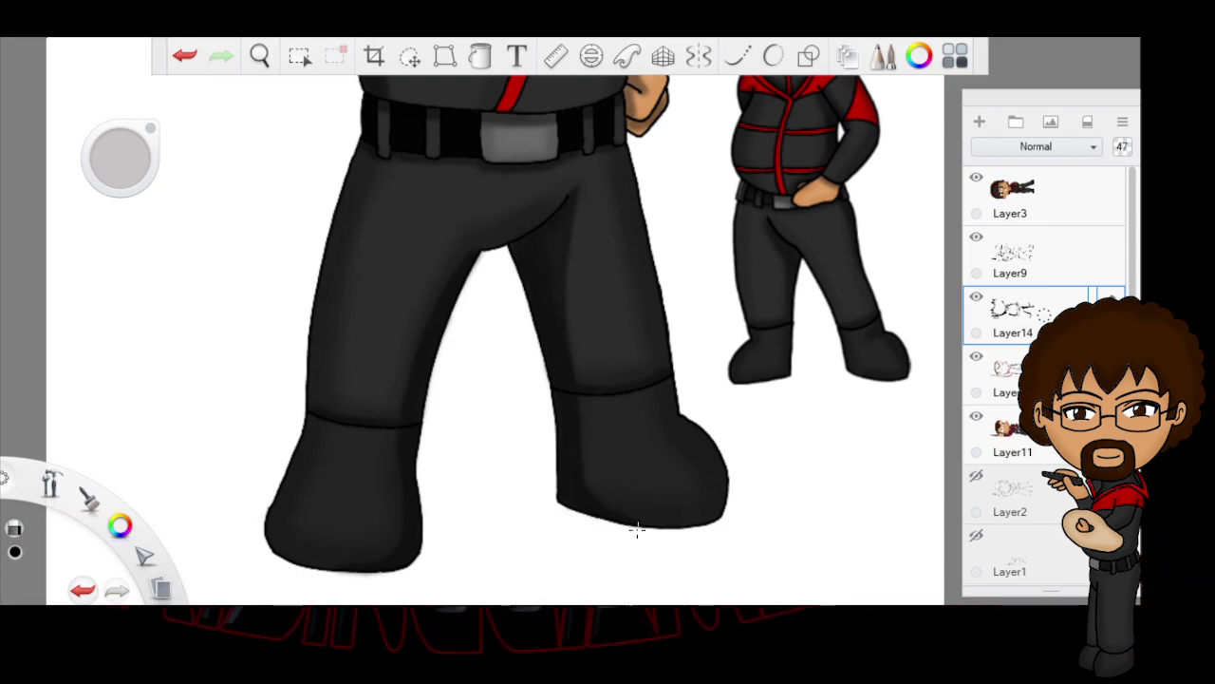
key(space)
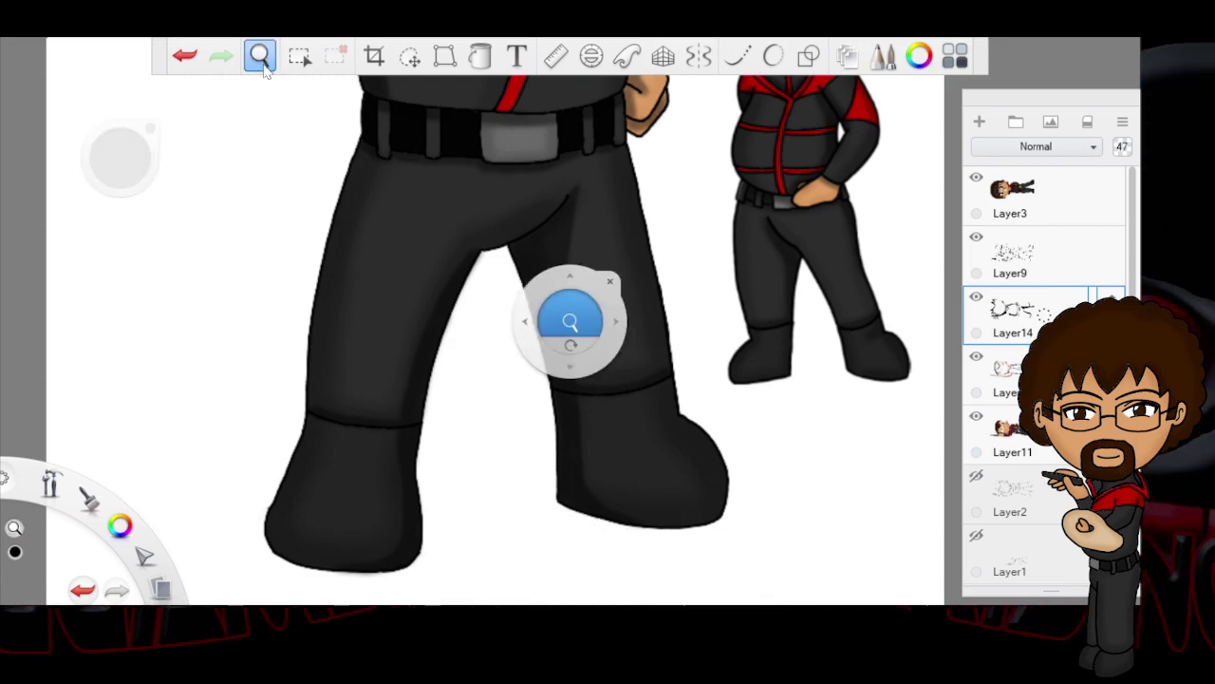
drag(678, 298, 490, 352)
drag(786, 260, 653, 428)
drag(678, 307, 698, 363)
key(space)
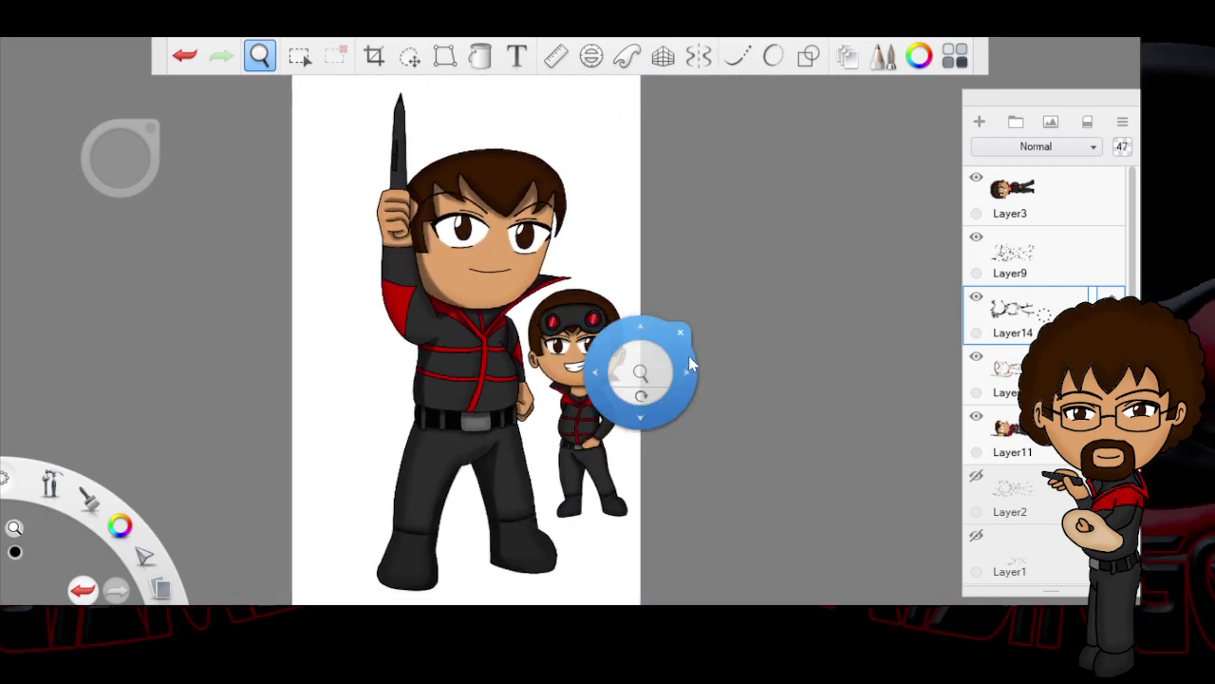
click(977, 180)
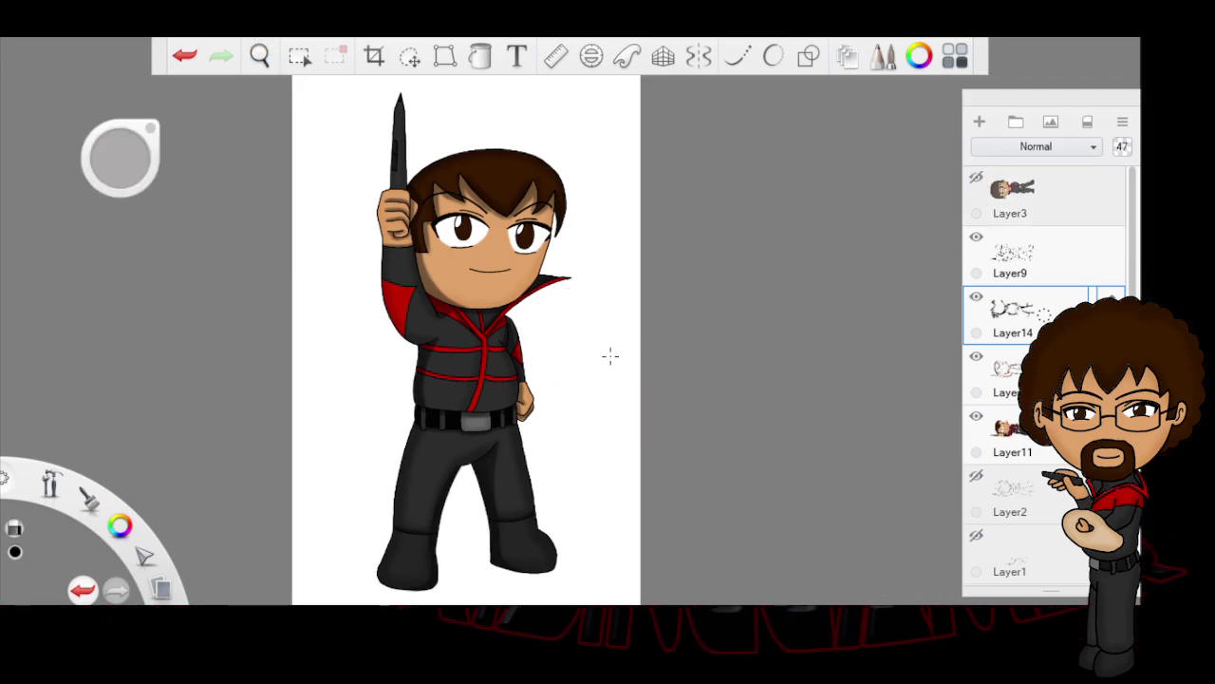
click(265, 59)
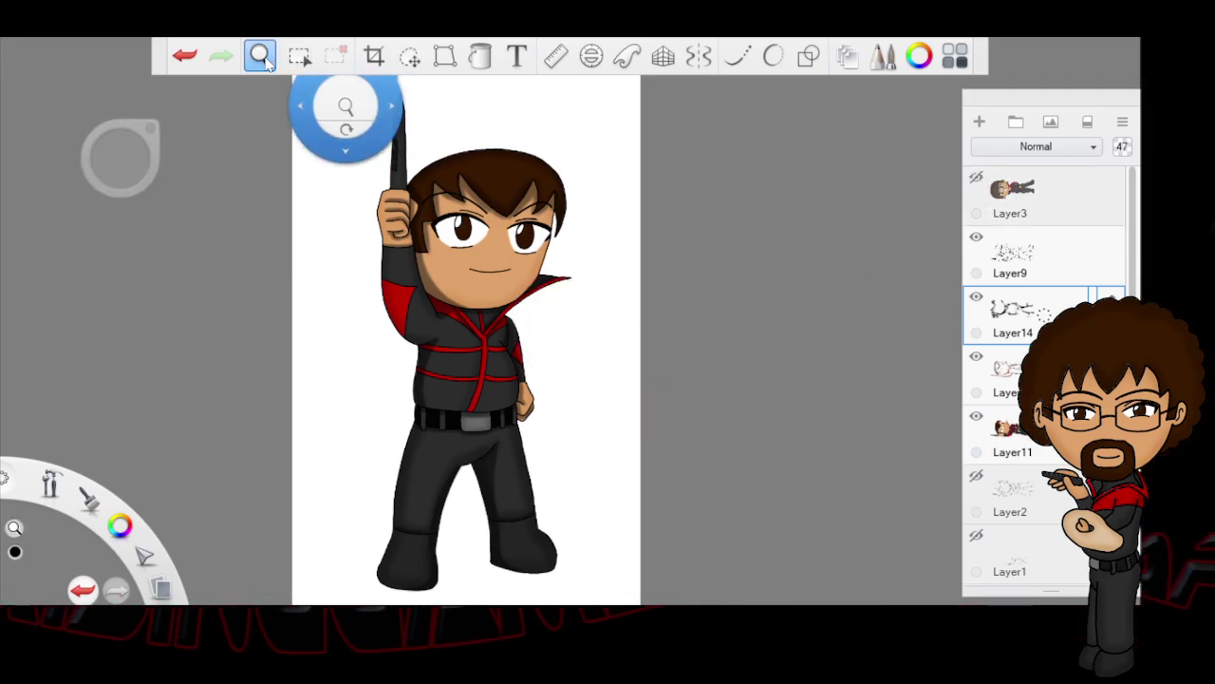
drag(701, 323, 677, 377)
drag(678, 423, 684, 434)
click(718, 347)
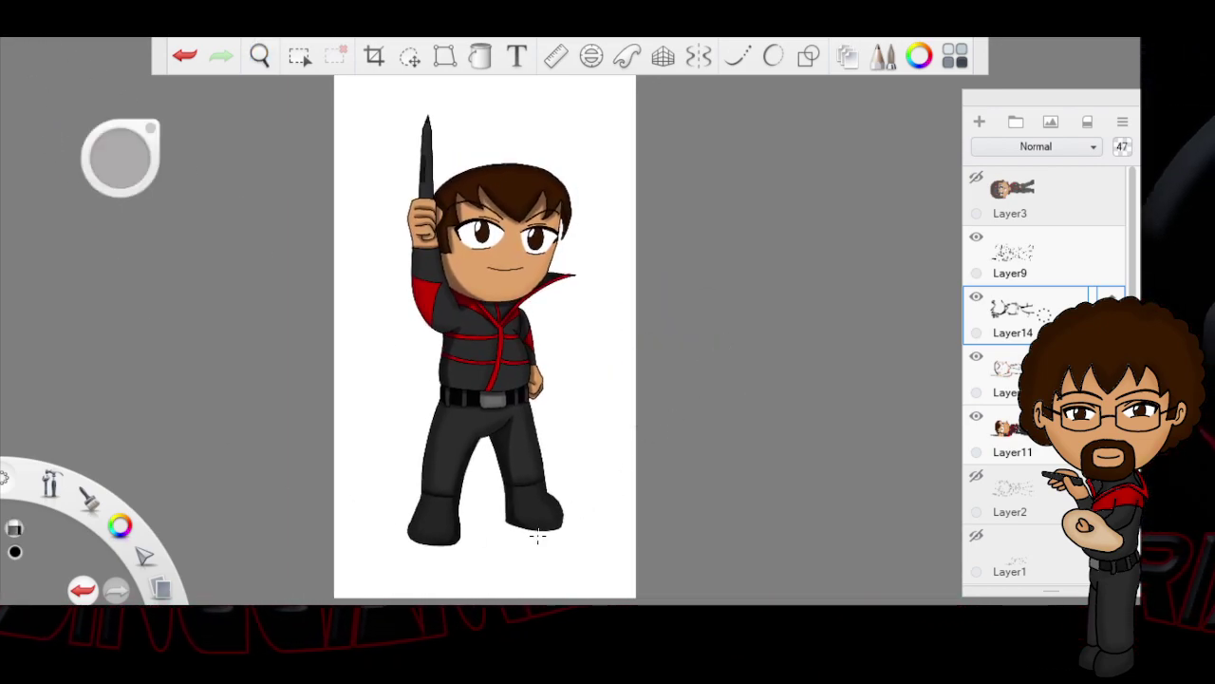
Step: Add a new layer above Layer9, try a freehand signature beside the character's torso, and undo it
click(1047, 261)
drag(1044, 255, 1040, 213)
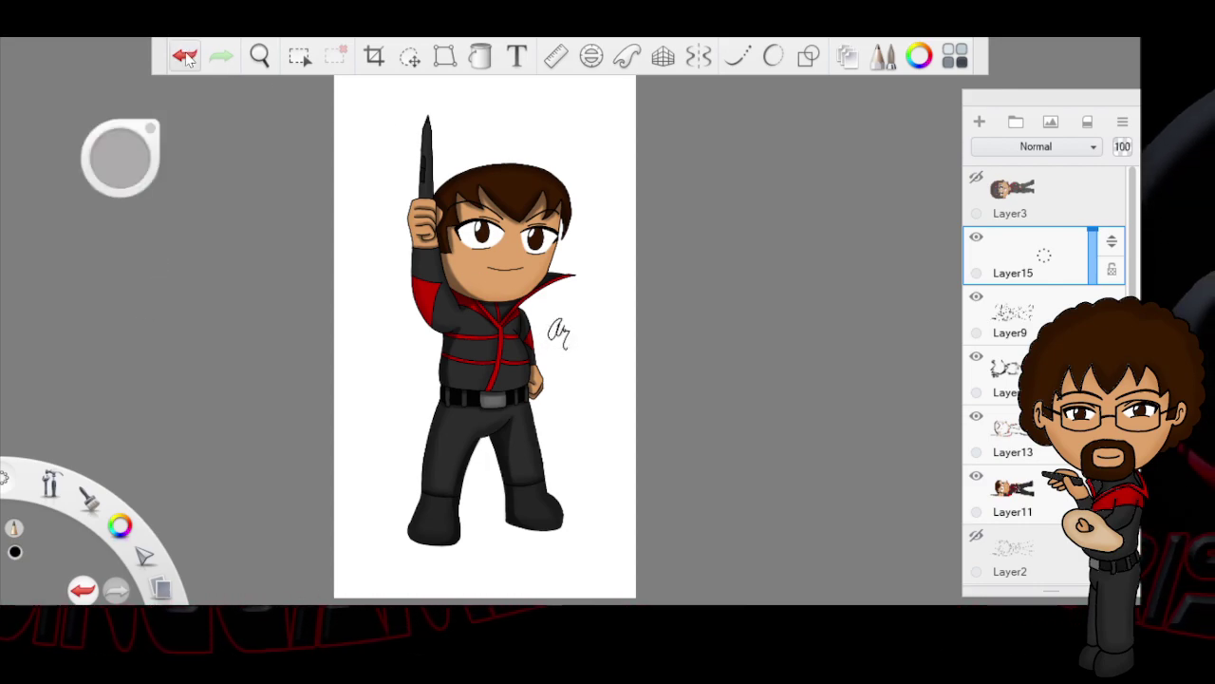
key(ctrl+z)
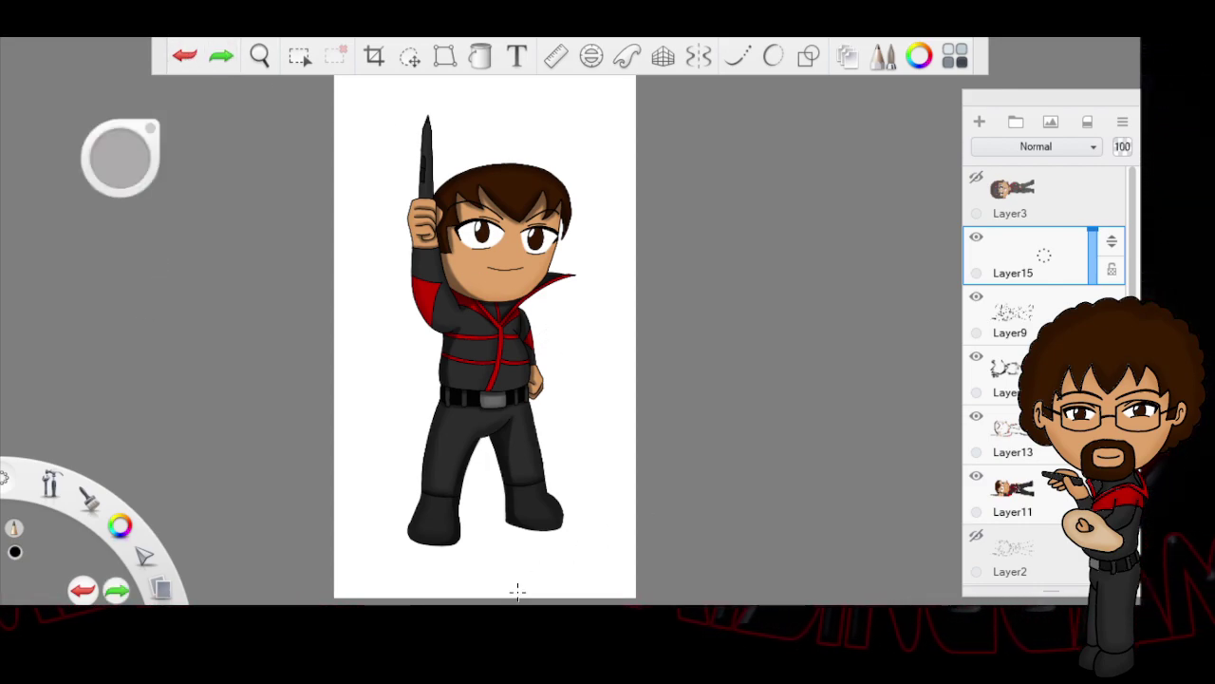
Step: Turn the canvas sideways and enlarge the blank area between the character's lowered hand and pointed collar tip for signing
click(260, 56)
drag(684, 379, 517, 469)
drag(526, 427, 652, 429)
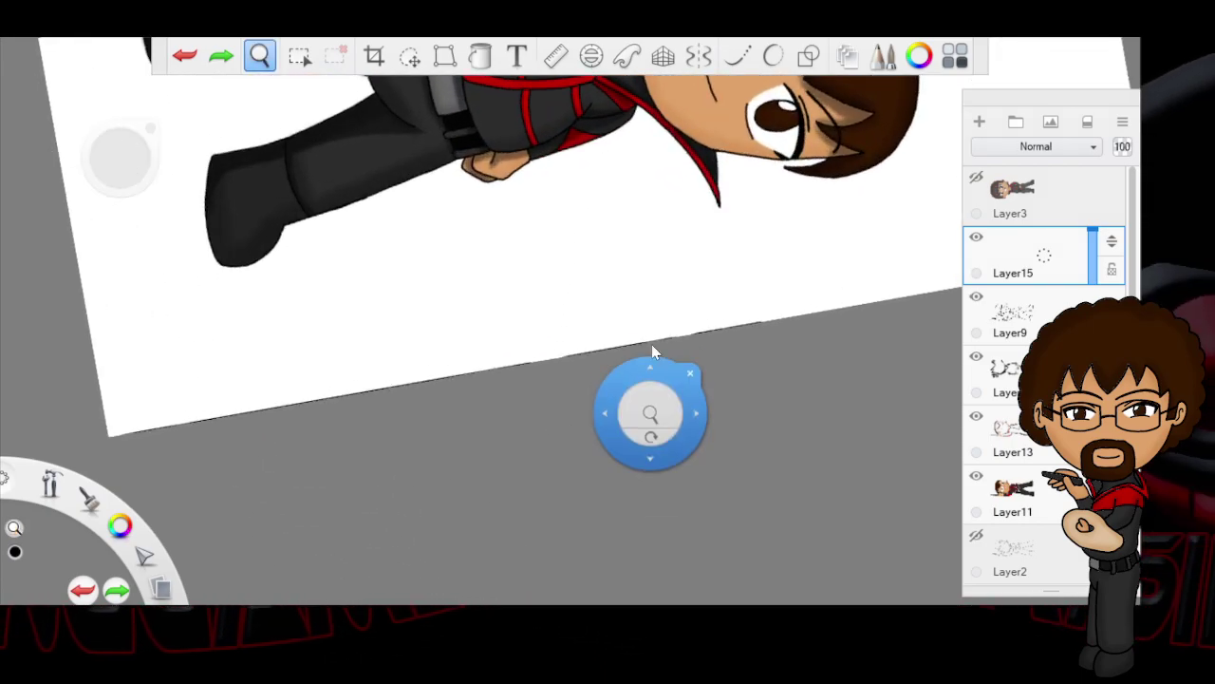
drag(650, 361, 580, 409)
drag(589, 465, 669, 484)
drag(496, 282, 559, 406)
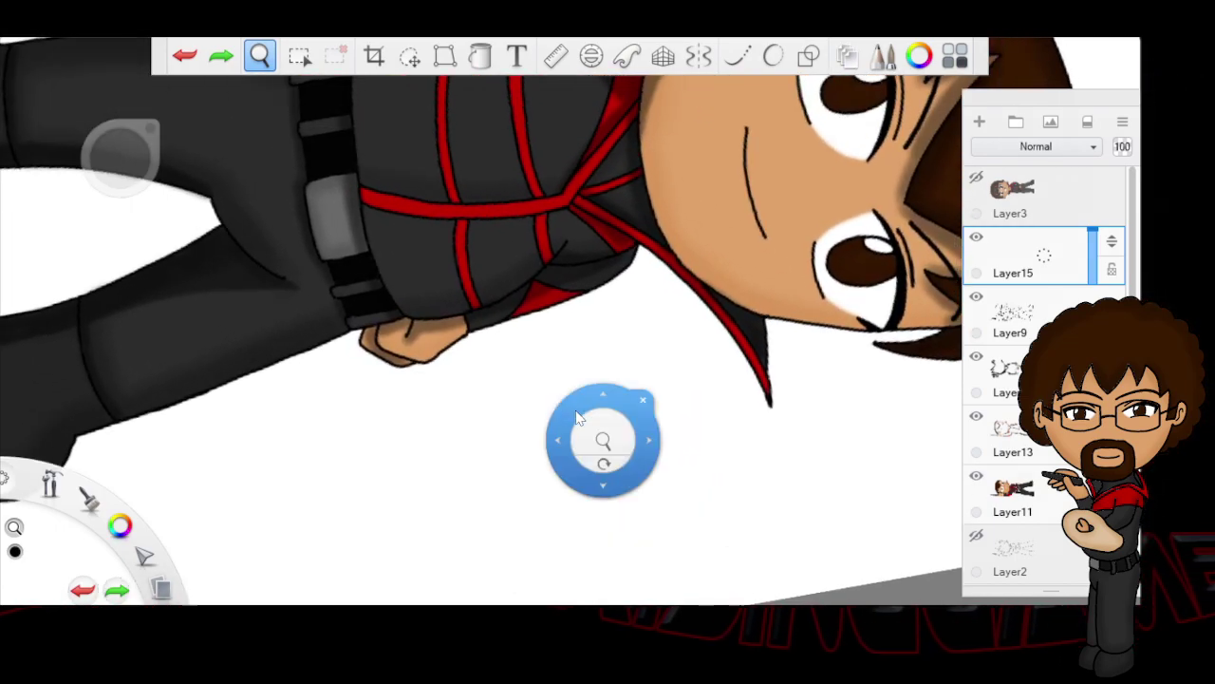
click(644, 405)
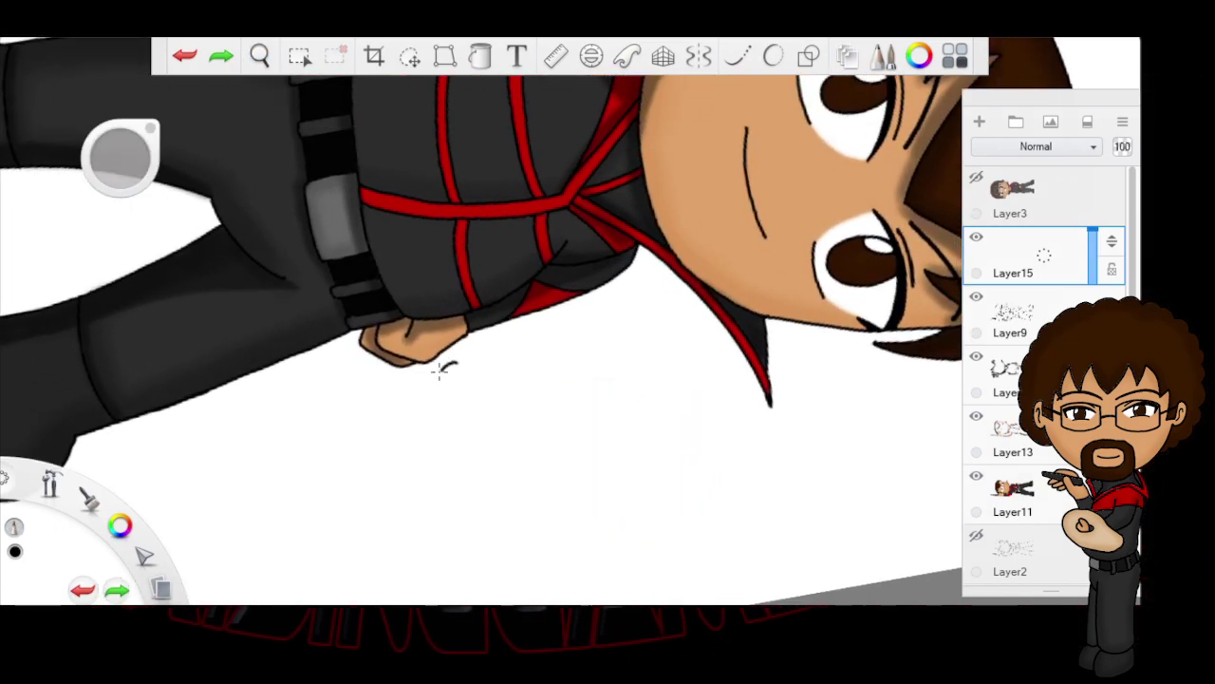
mouse_move(458, 383)
mouse_down()
mouse_move(503, 397)
mouse_move(513, 378)
mouse_up()
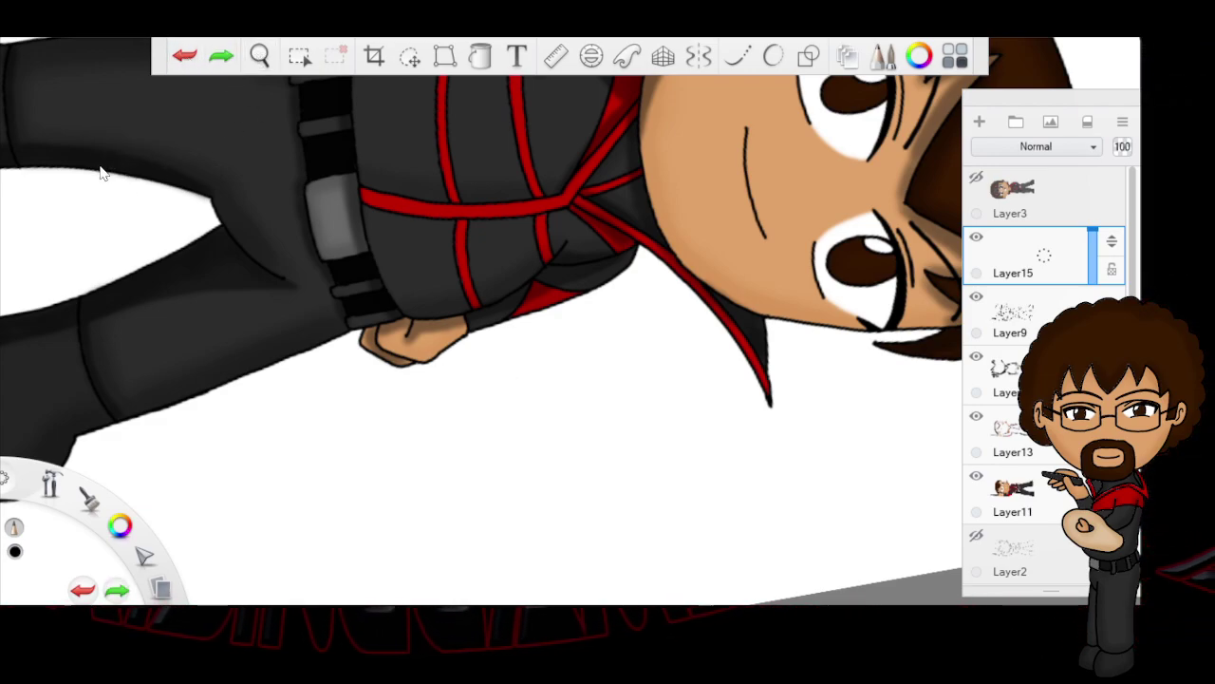
mouse_move(480, 352)
mouse_down()
mouse_move(471, 359)
mouse_move(491, 374)
mouse_up()
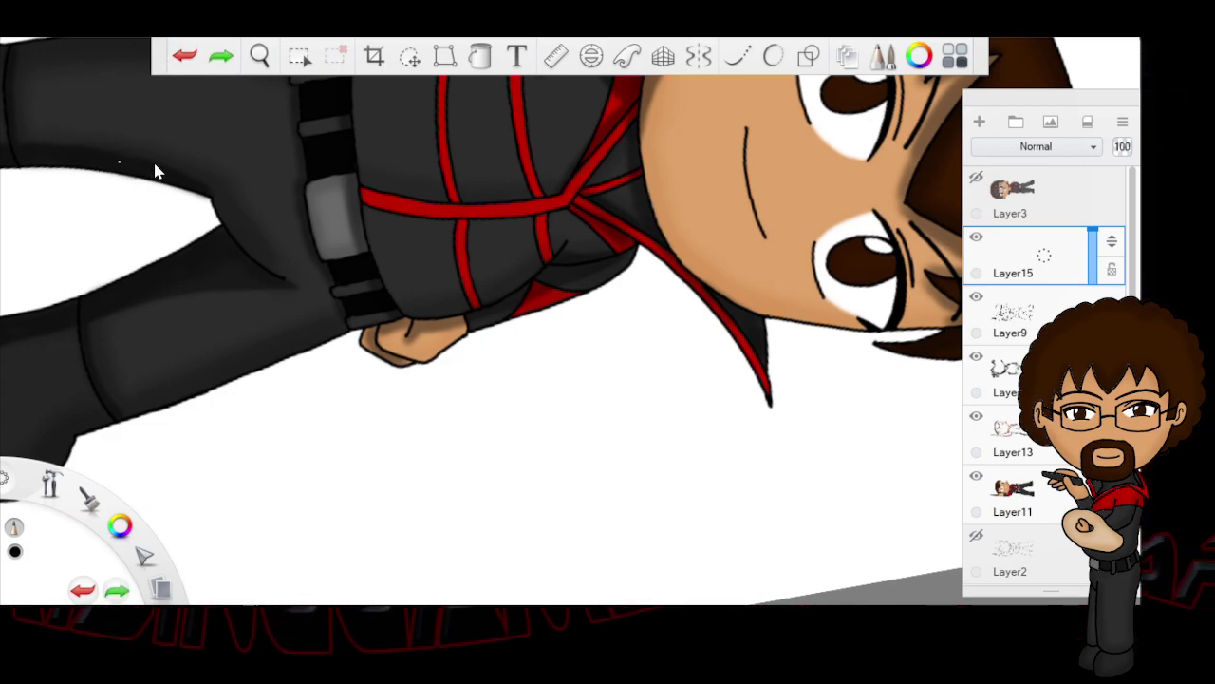
mouse_move(480, 351)
mouse_down()
mouse_move(474, 371)
mouse_move(490, 373)
mouse_up()
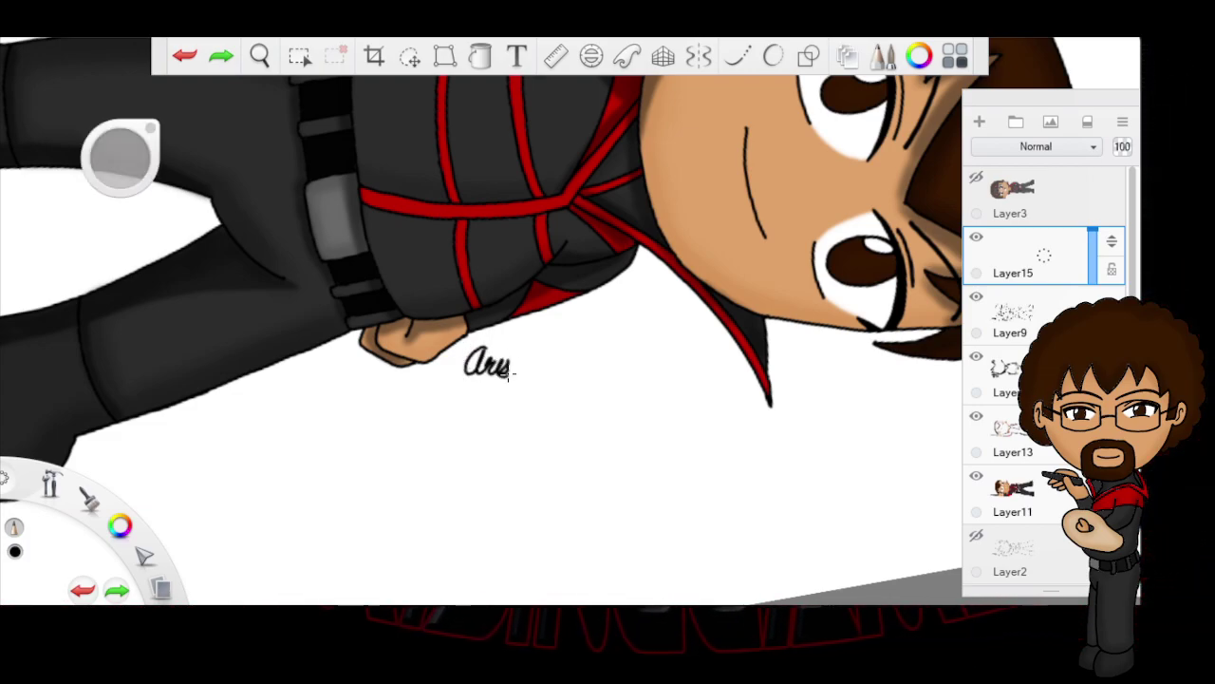
drag(534, 369, 540, 373)
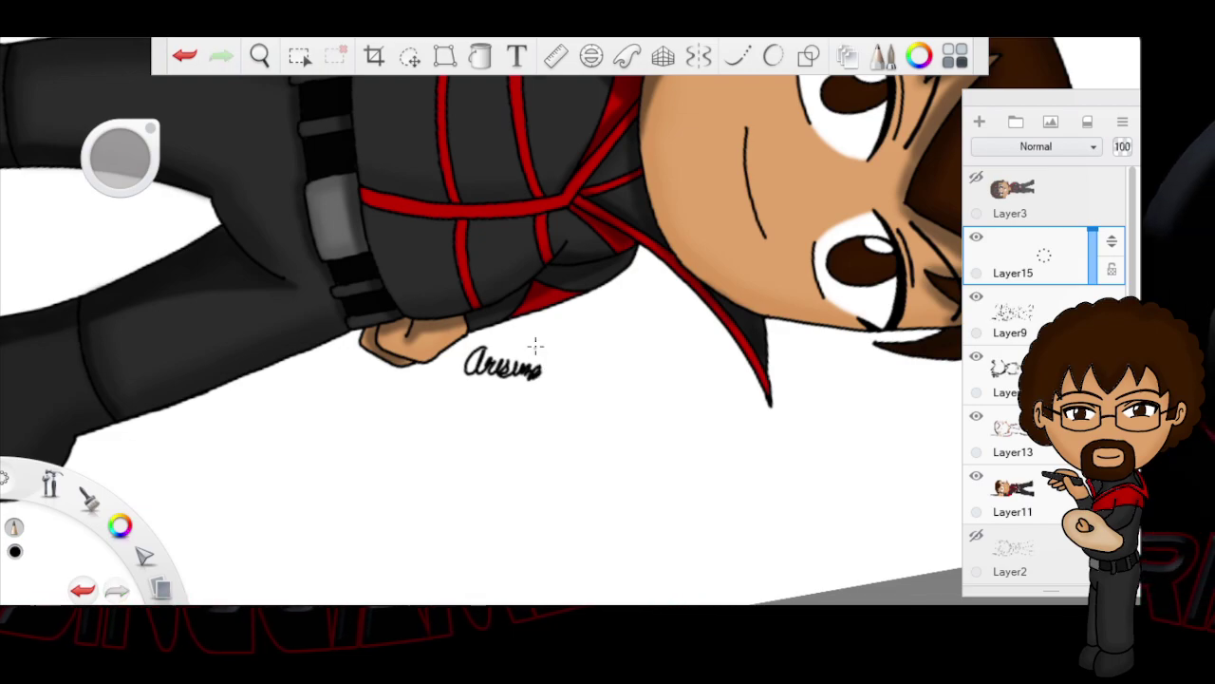
key(space)
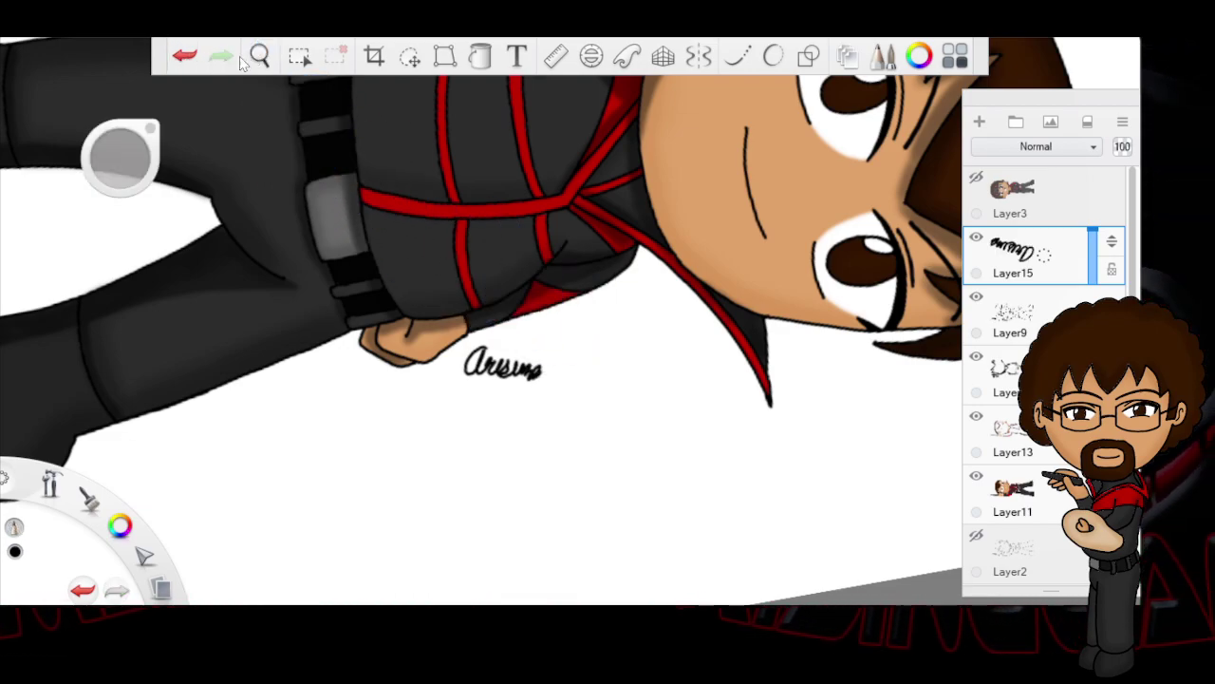
key(ctrl+z)
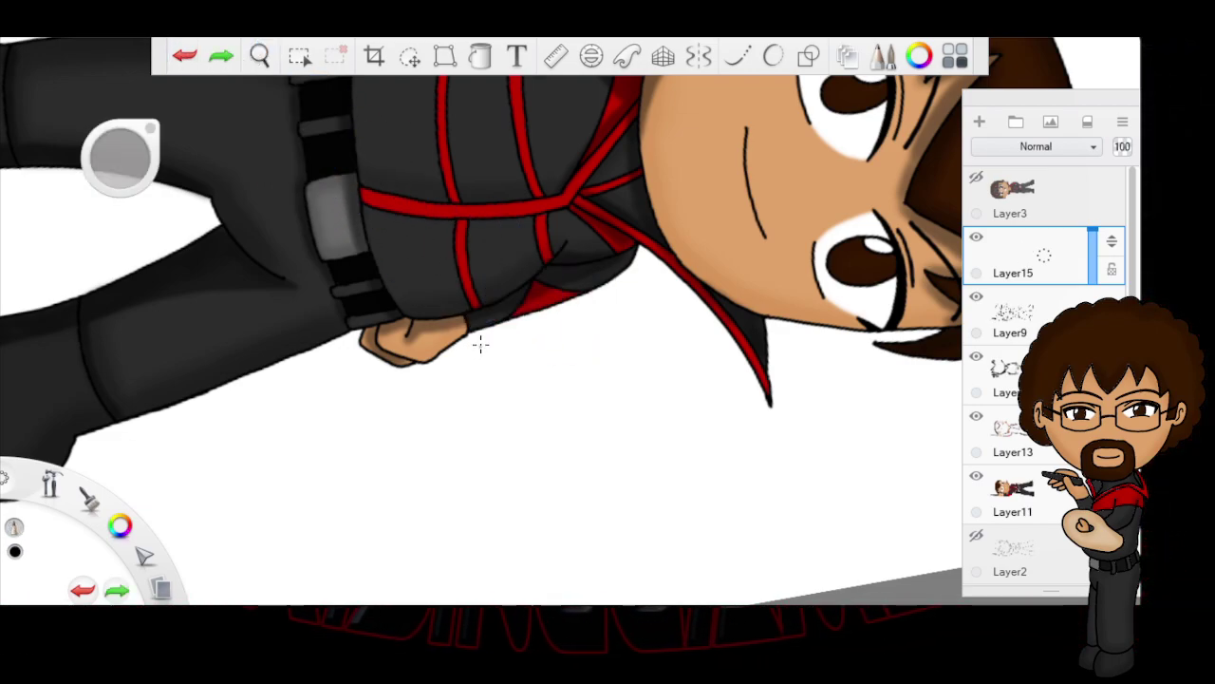
mouse_move(493, 367)
mouse_down()
mouse_move(532, 372)
mouse_move(551, 356)
mouse_up()
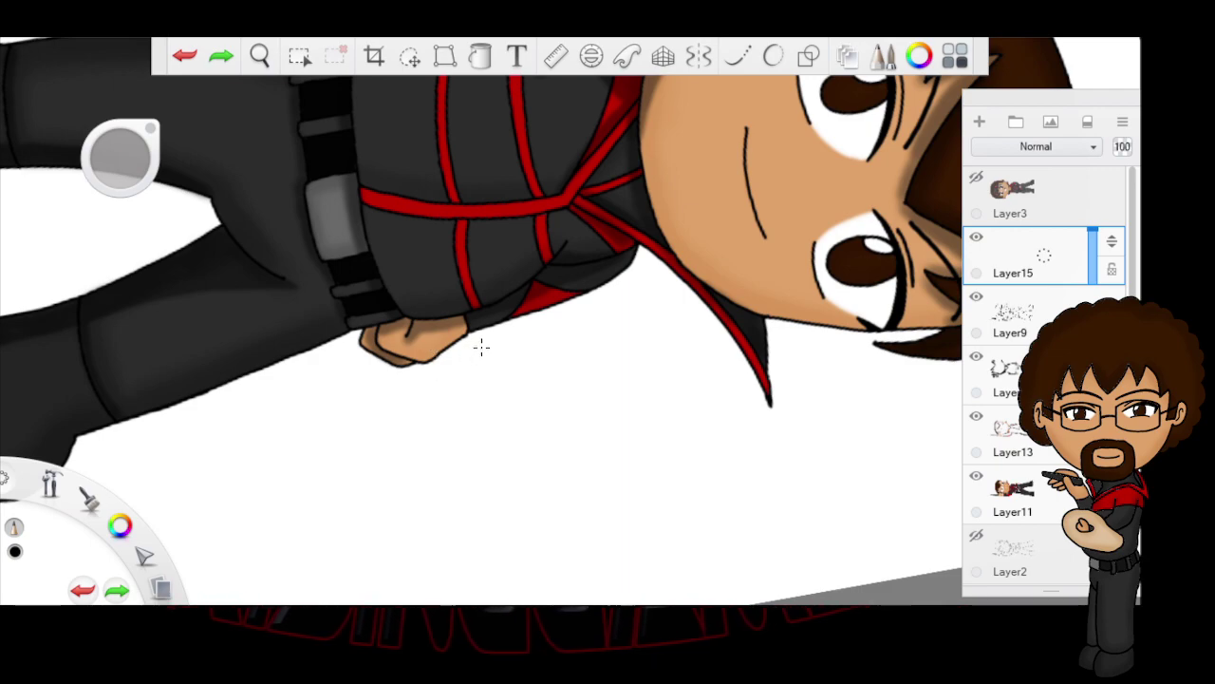
drag(494, 357, 536, 360)
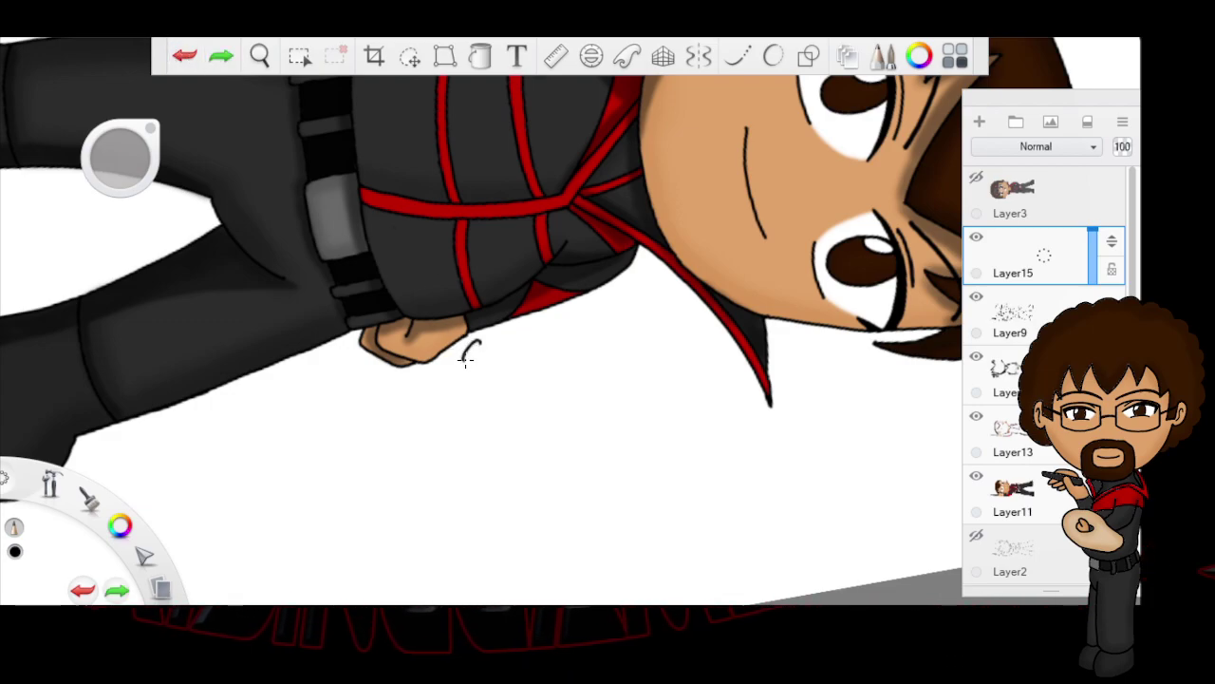
Step: Handwrite the signature "ArisingGamer - 2022" in black on the new layer, between the lowered hand and the collar tip
drag(488, 345, 521, 348)
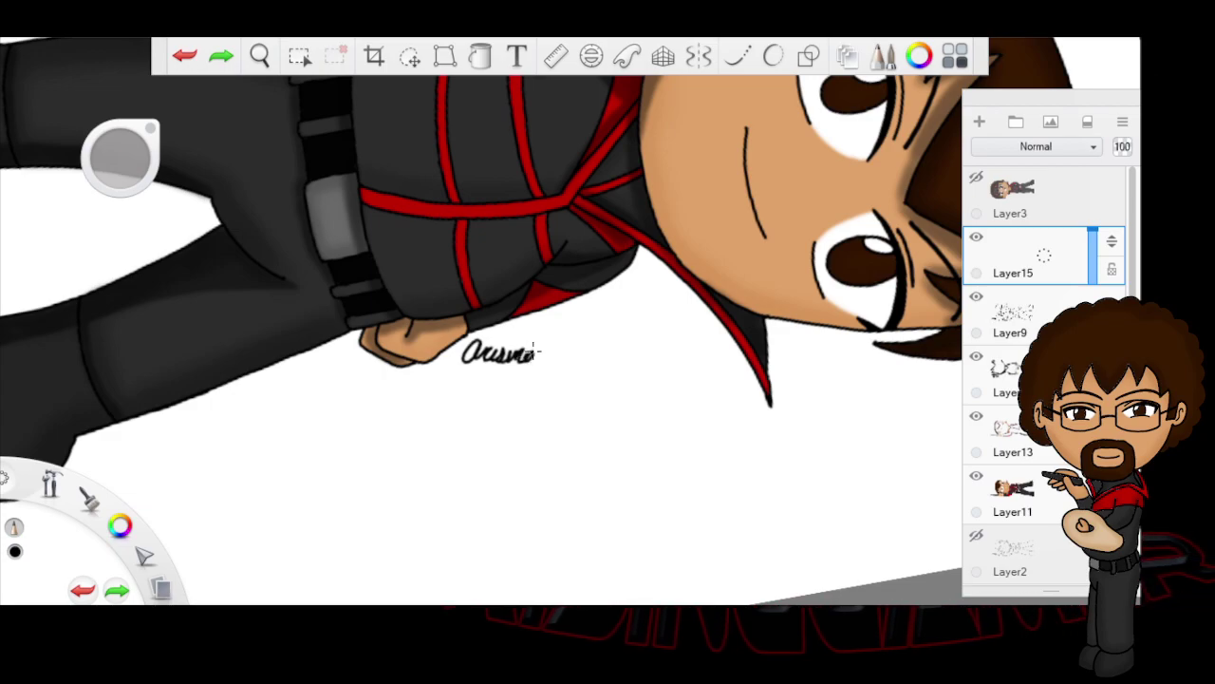
drag(549, 361, 600, 365)
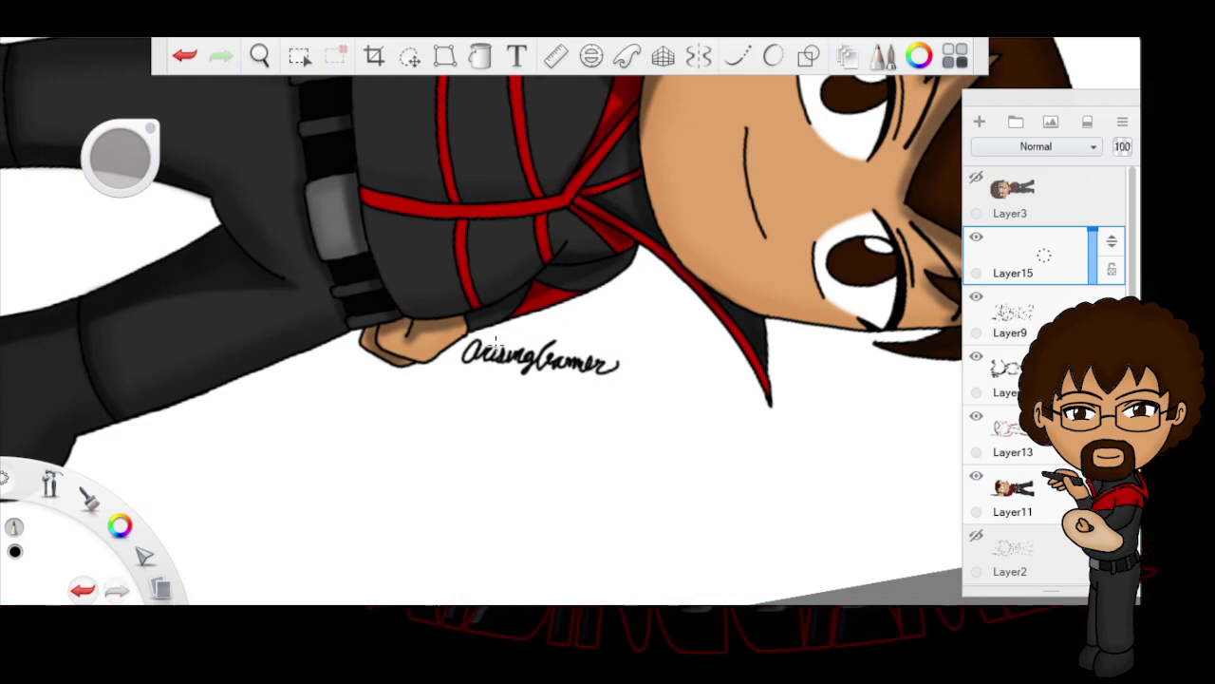
mouse_move(662, 355)
mouse_down()
mouse_move(666, 374)
mouse_move(672, 363)
mouse_move(690, 374)
mouse_up()
drag(693, 363, 708, 373)
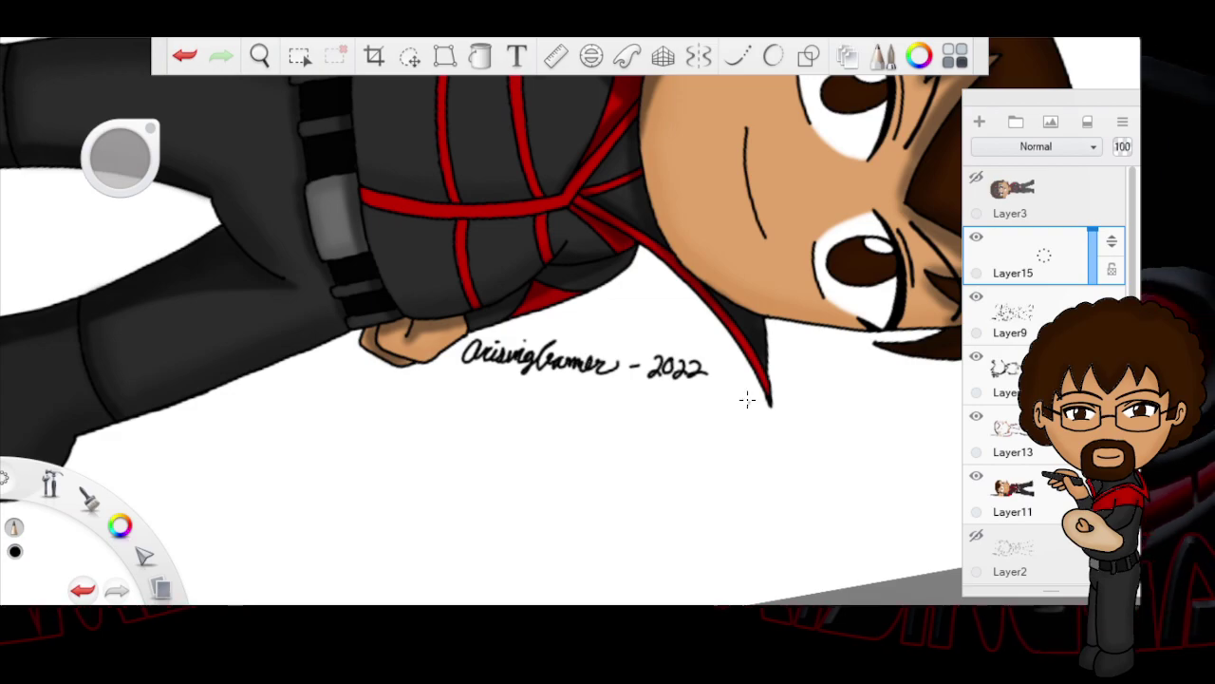
Step: Hide the signature layer and the Background to examine the whole character on transparency, and show both again
click(259, 55)
mouse_move(746, 332)
mouse_down()
mouse_move(542, 371)
mouse_move(570, 434)
mouse_move(735, 427)
mouse_move(759, 409)
mouse_move(736, 368)
mouse_move(743, 386)
mouse_move(756, 374)
mouse_move(713, 427)
mouse_move(641, 462)
mouse_move(697, 424)
mouse_up()
mouse_move(732, 353)
mouse_down()
mouse_move(694, 395)
mouse_move(697, 380)
mouse_move(662, 441)
mouse_move(673, 434)
mouse_move(639, 398)
mouse_move(692, 326)
mouse_move(673, 389)
mouse_move(678, 424)
mouse_up()
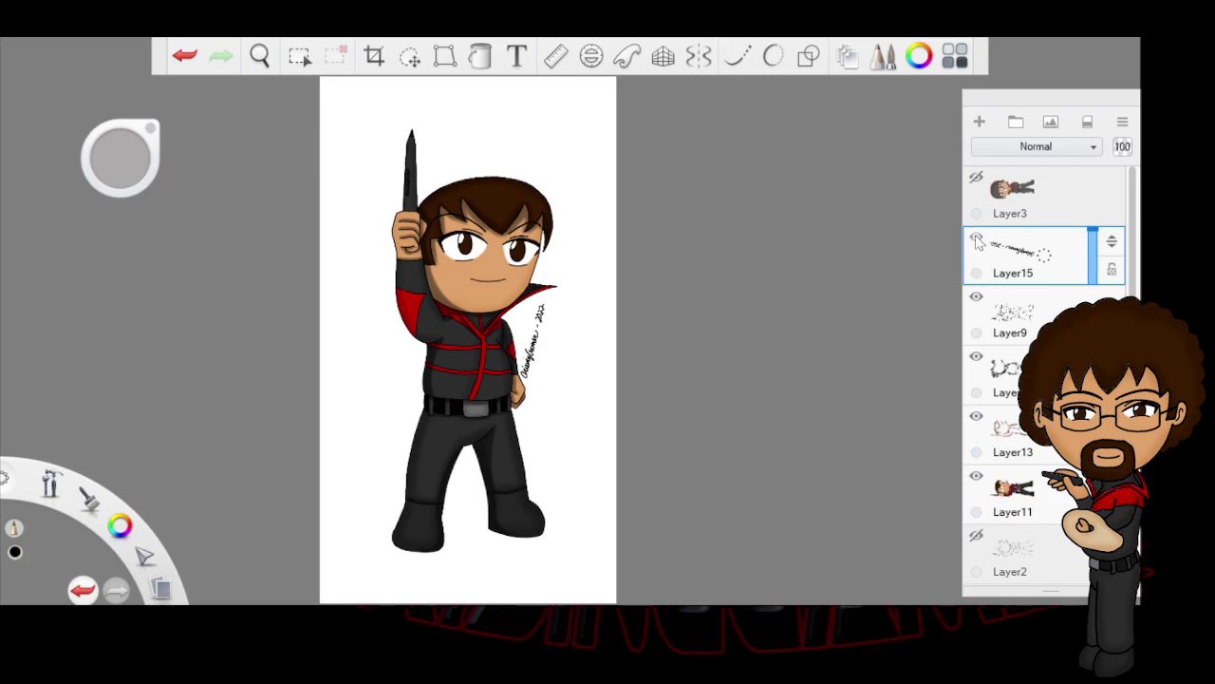
click(976, 241)
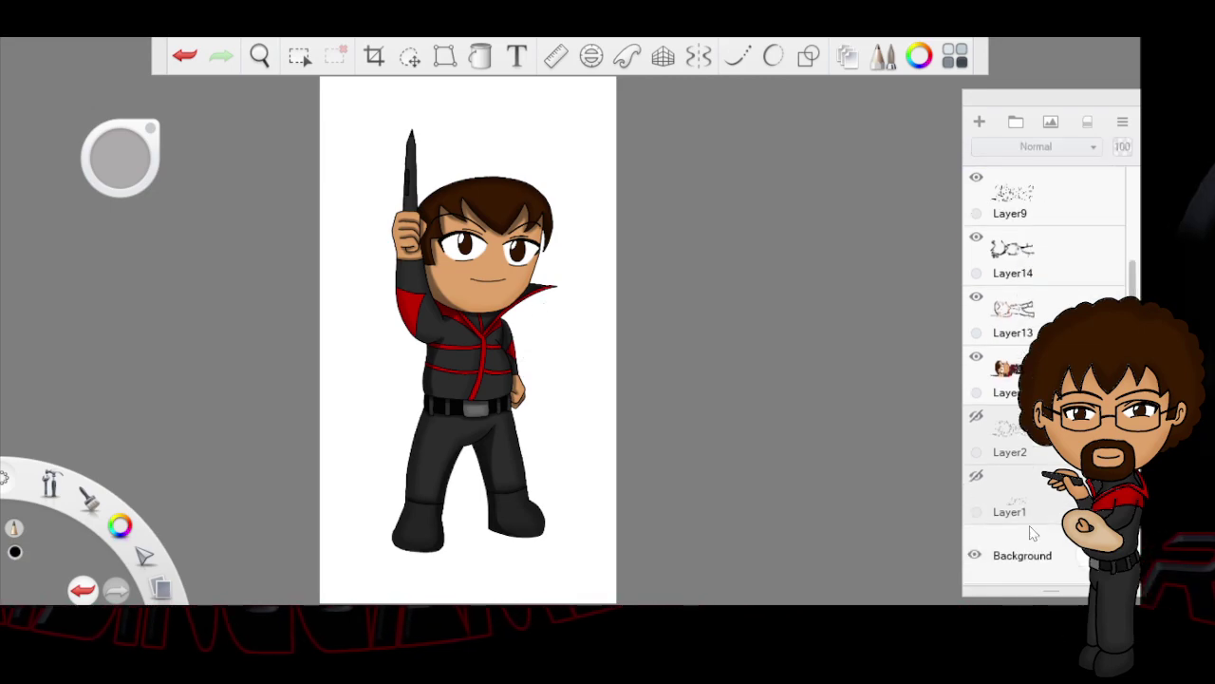
click(976, 554)
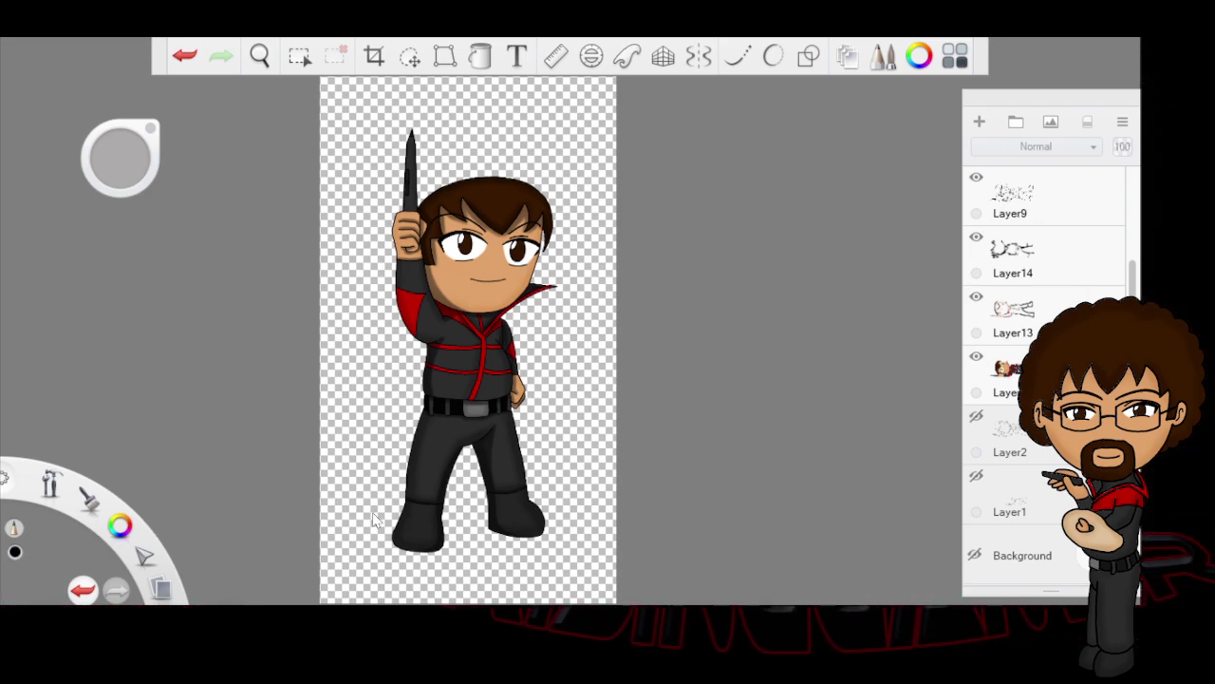
click(976, 554)
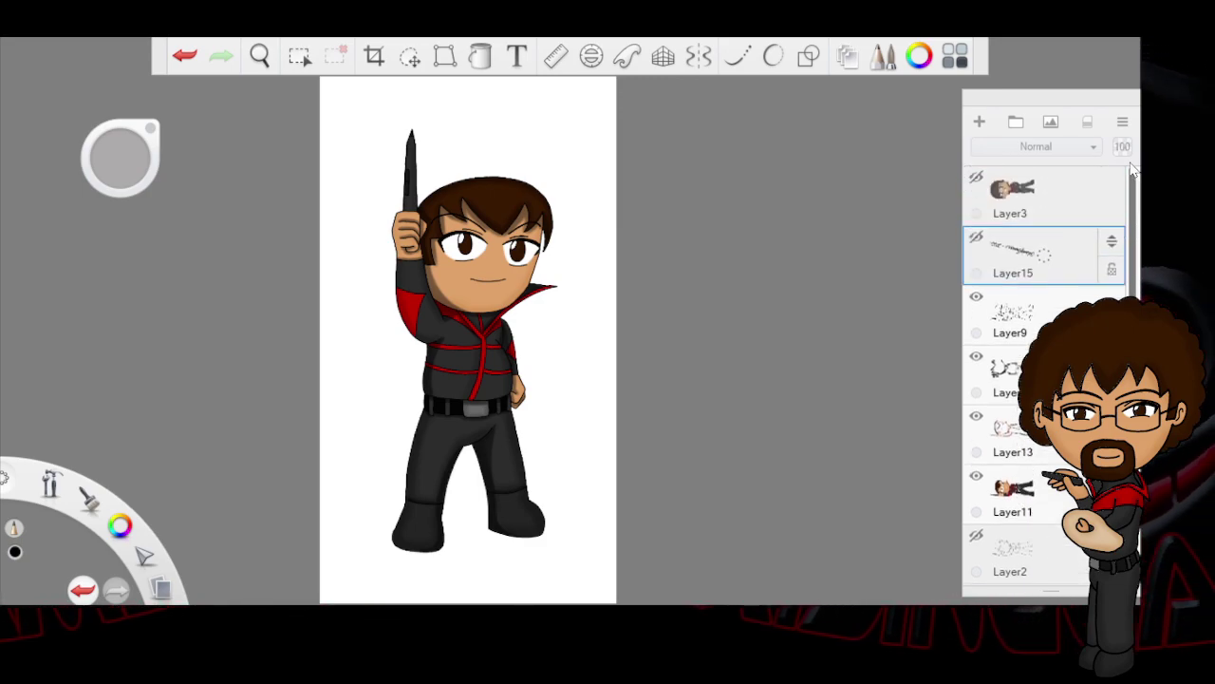
click(976, 236)
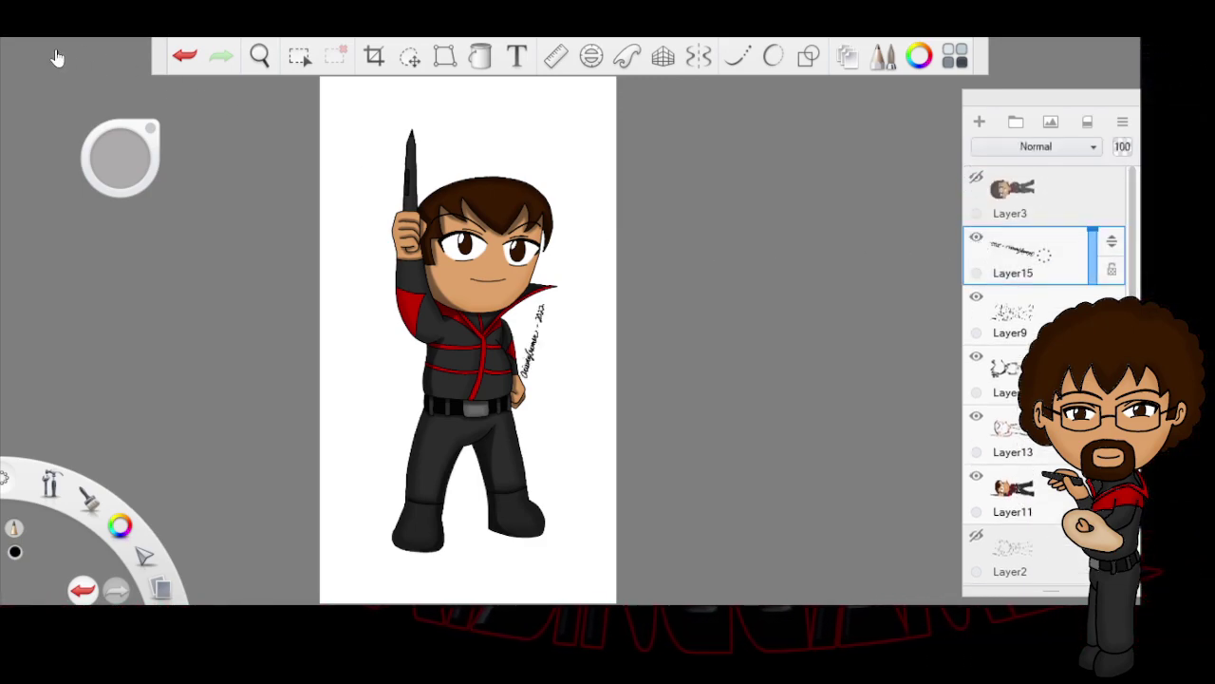